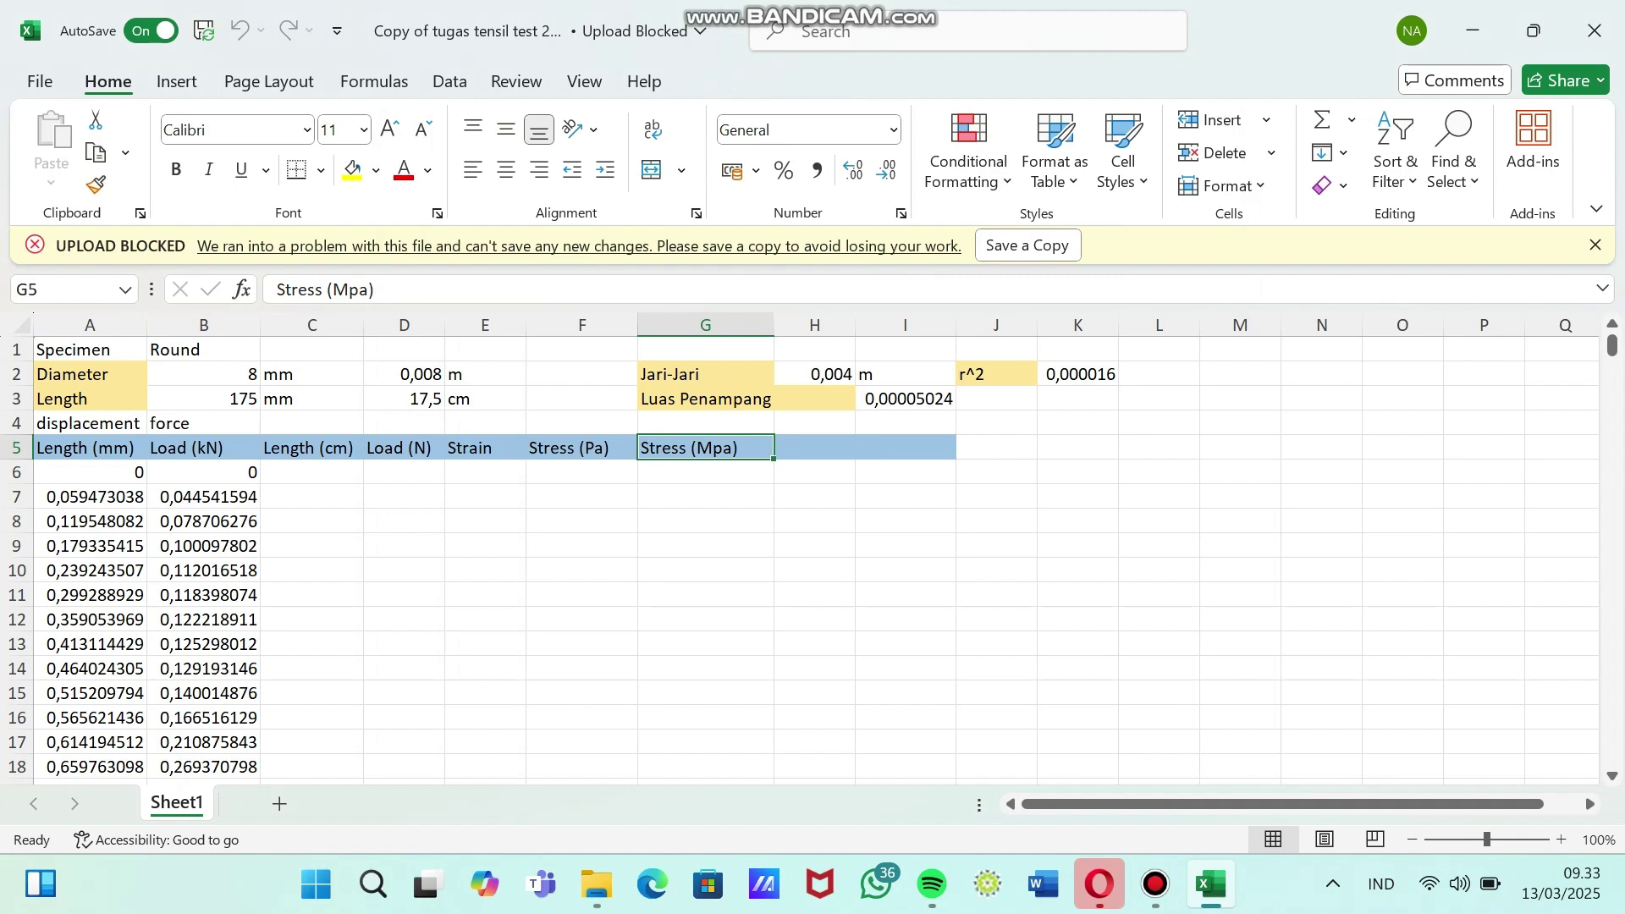
- Inspect the formula behind the Luas Penampang value in cell I3
{"action": "left_click", "coordinate": [905, 399]}
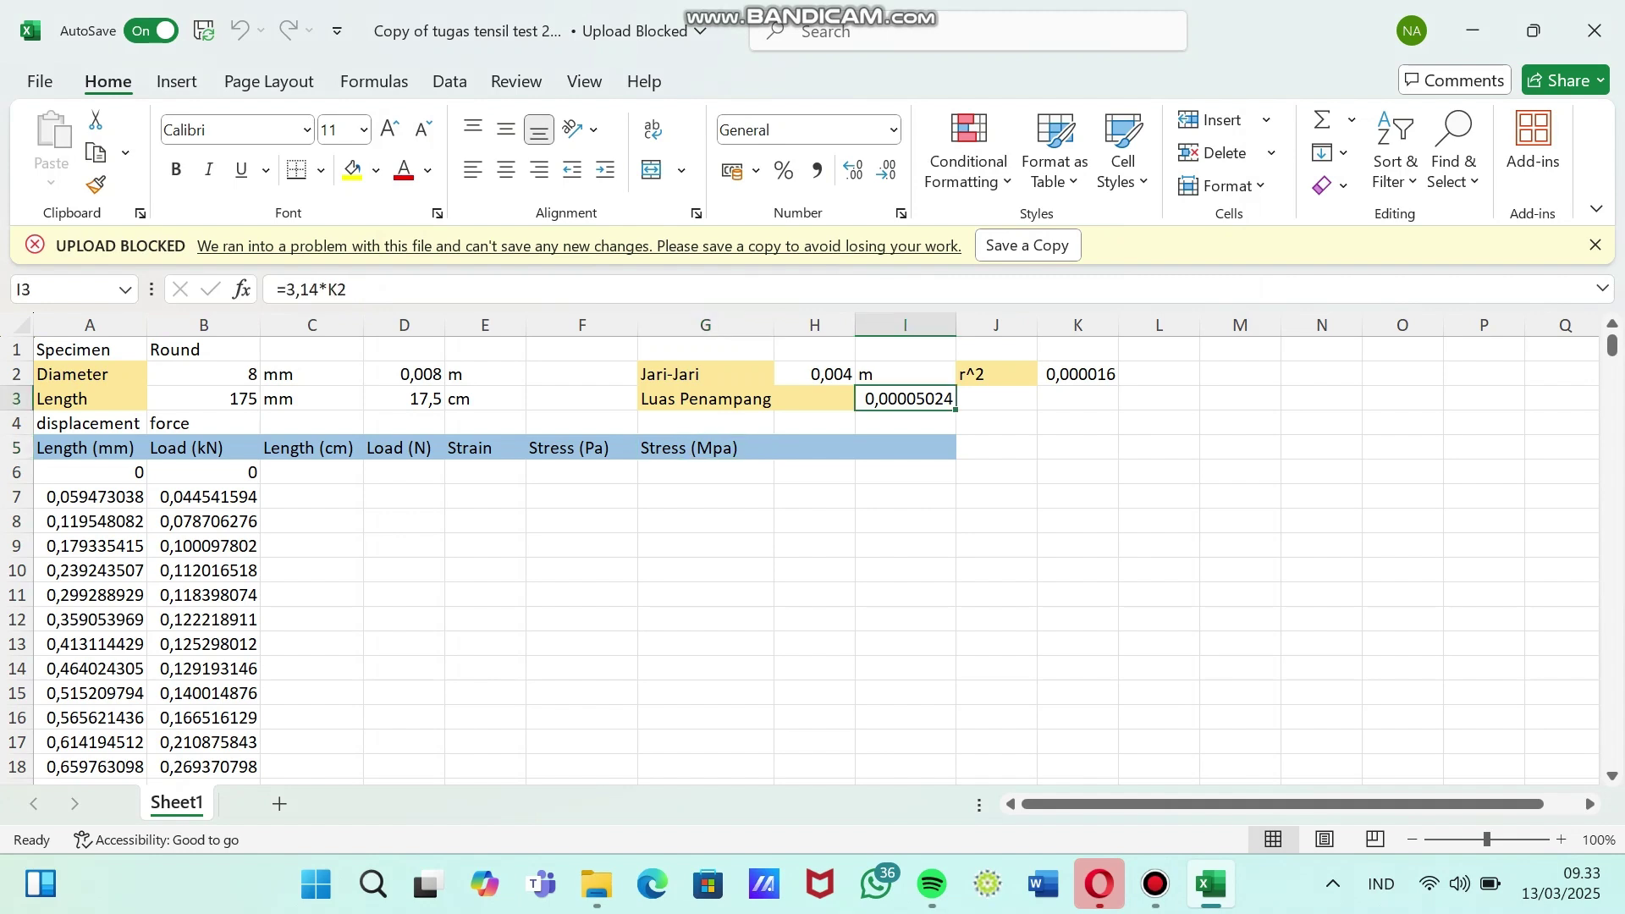
{"action": "left_click", "coordinate": [744, 290]}
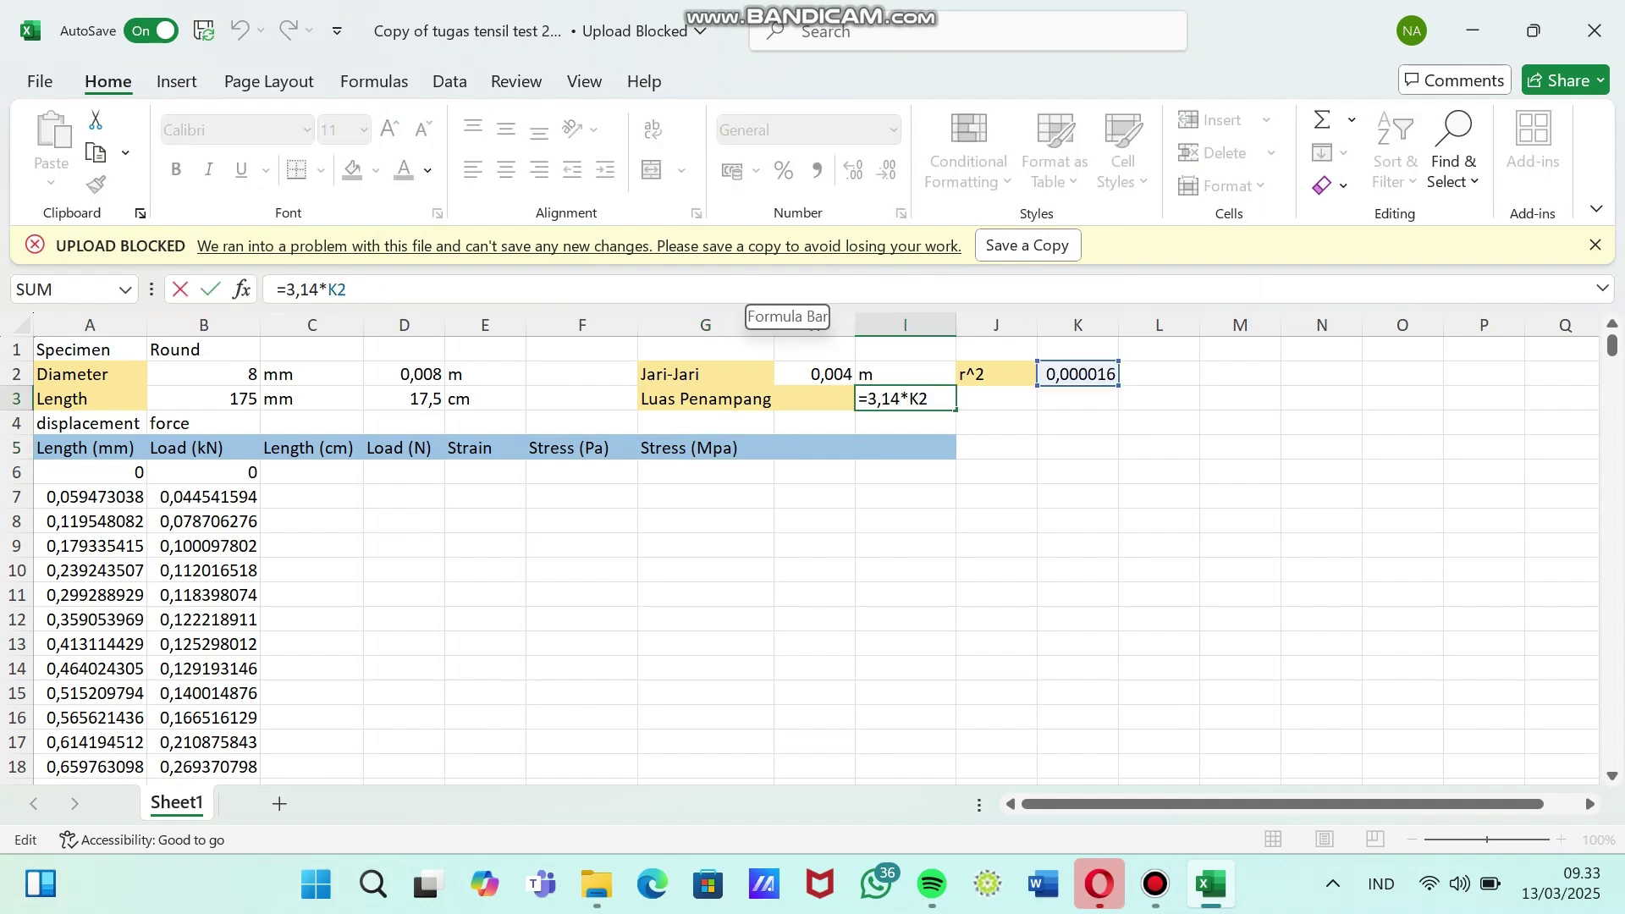
{"action": "key", "text": "Return"}
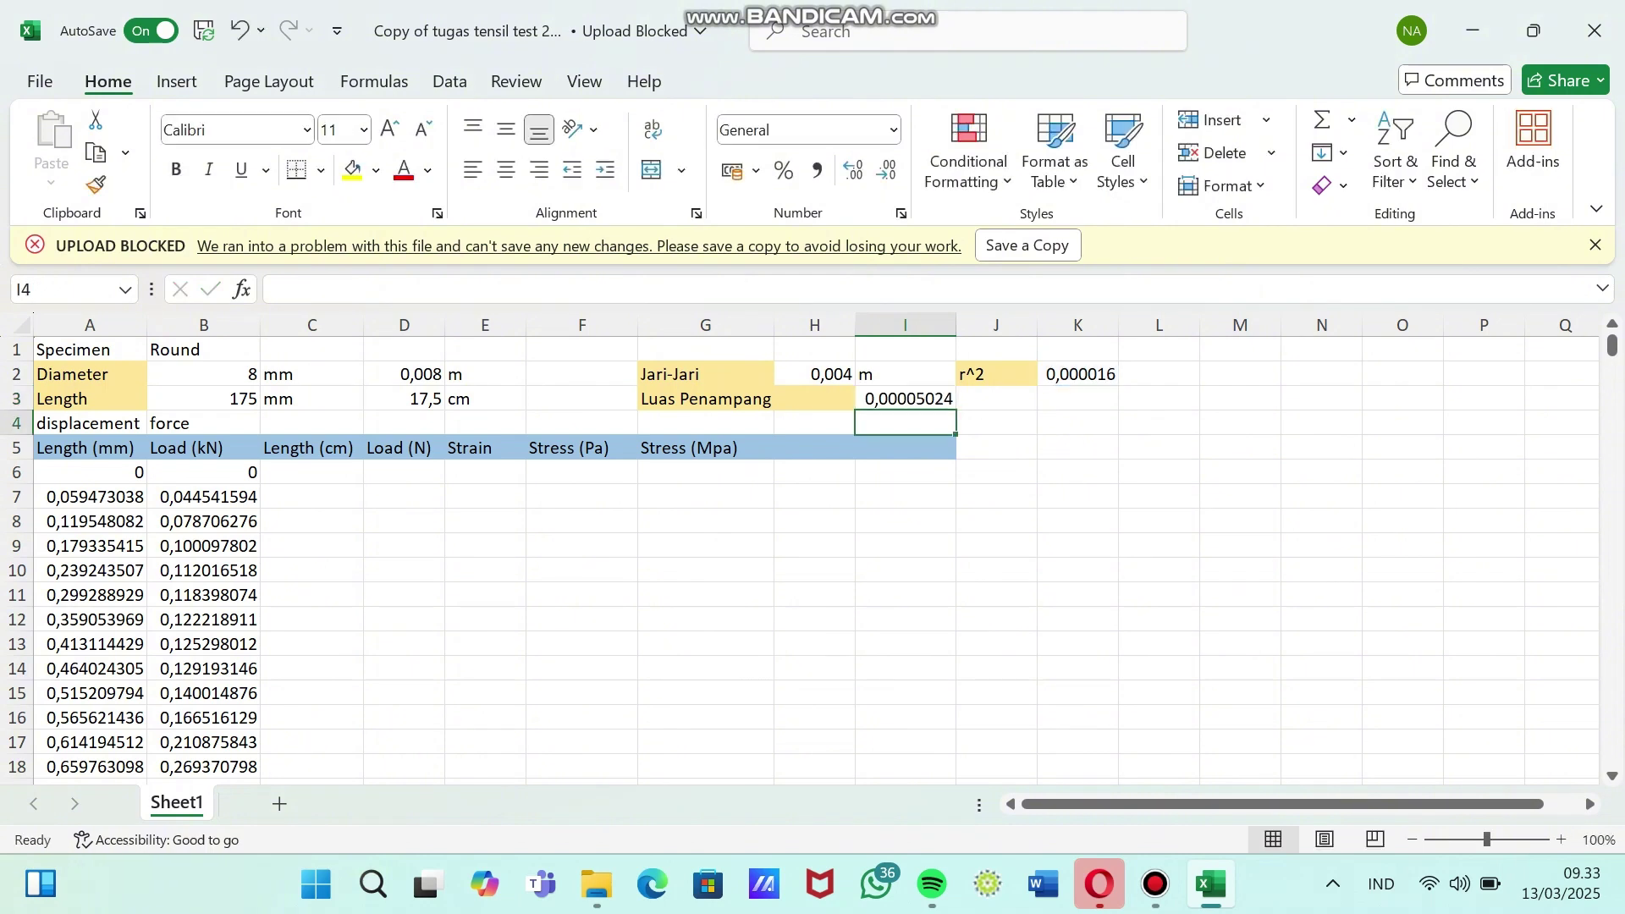
- Enter =A6/10 in C6 to convert length to centimetres and fill the formula down the Length (cm) column
{"action": "left_click", "coordinate": [312, 471]}
{"action": "type", "text": "="}
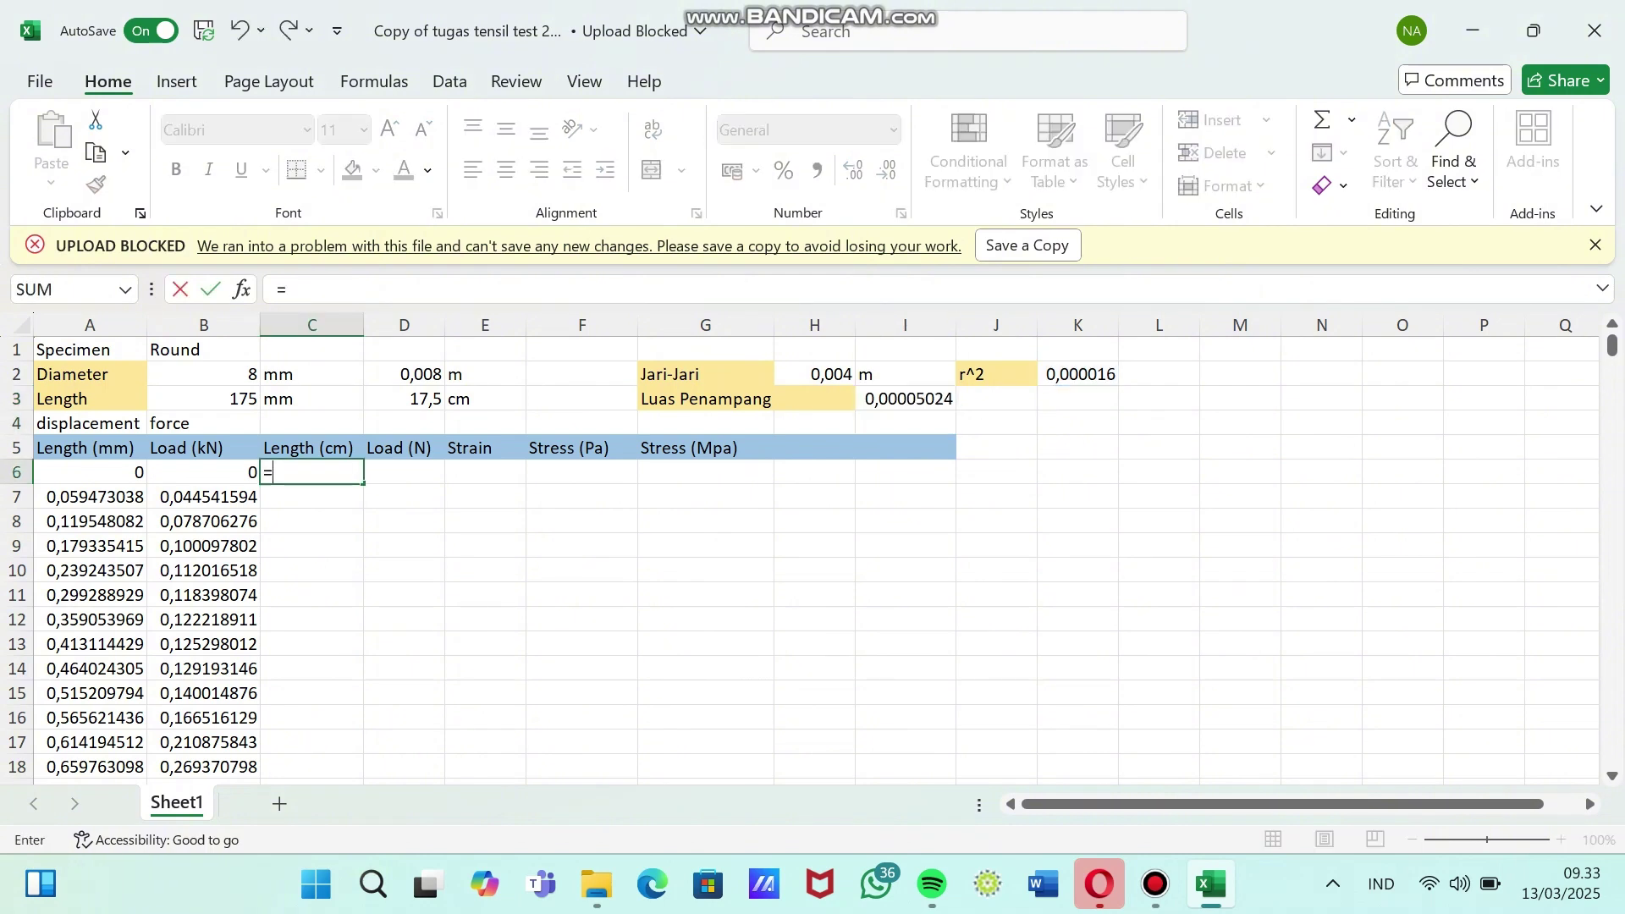
{"action": "key", "text": "Left"}
{"action": "key", "text": "Left"}
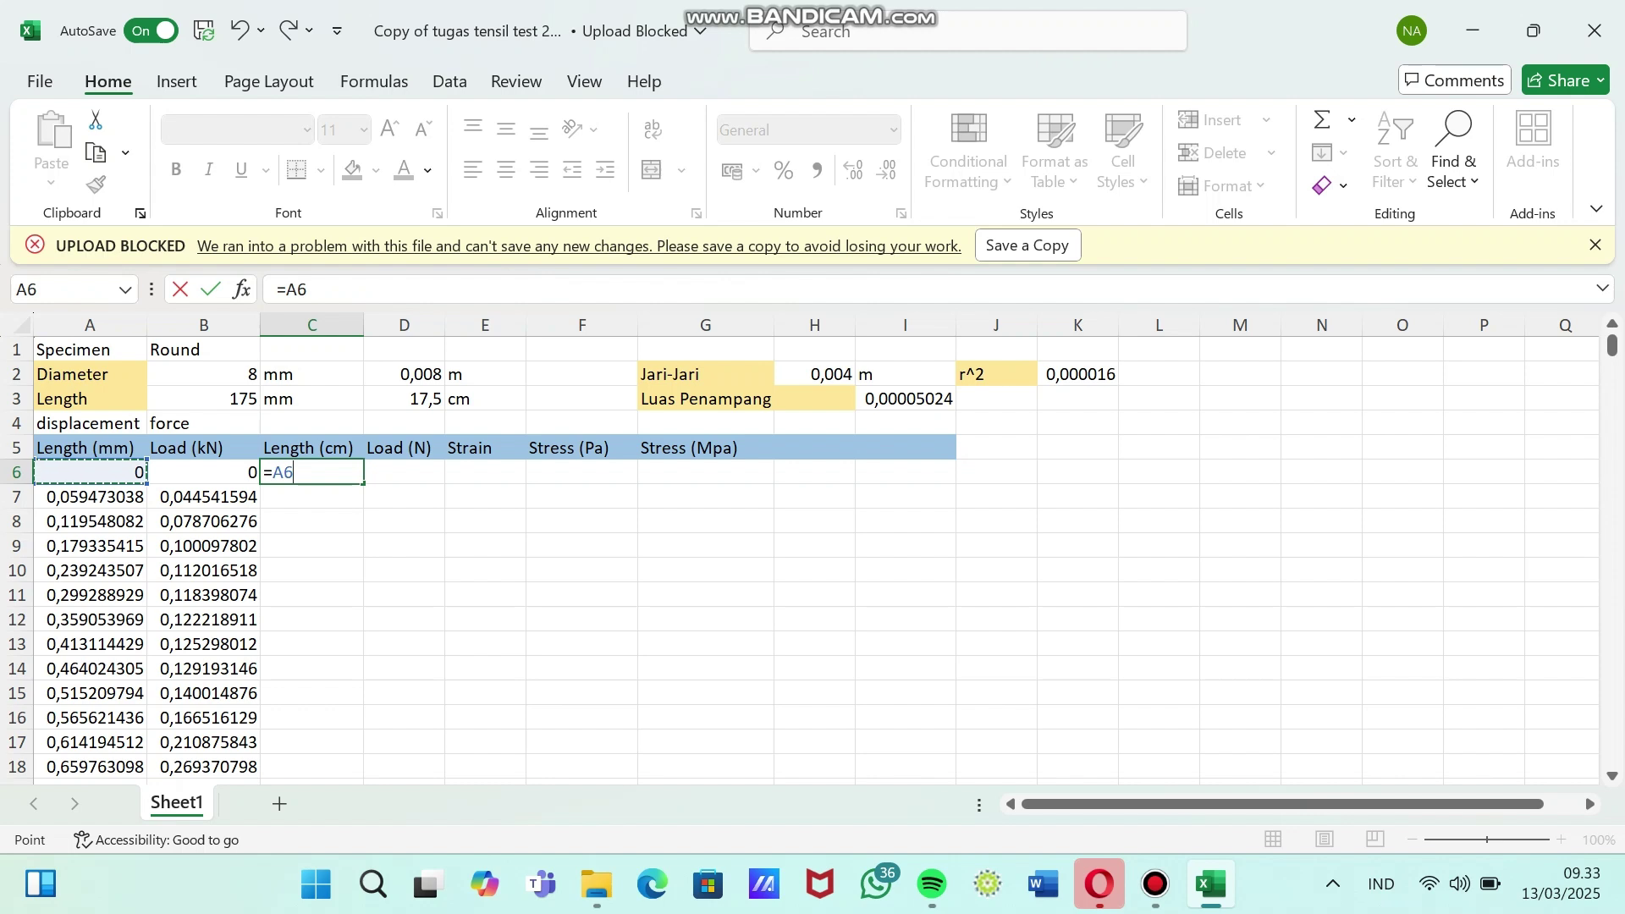
{"action": "type", "text": "/10"}
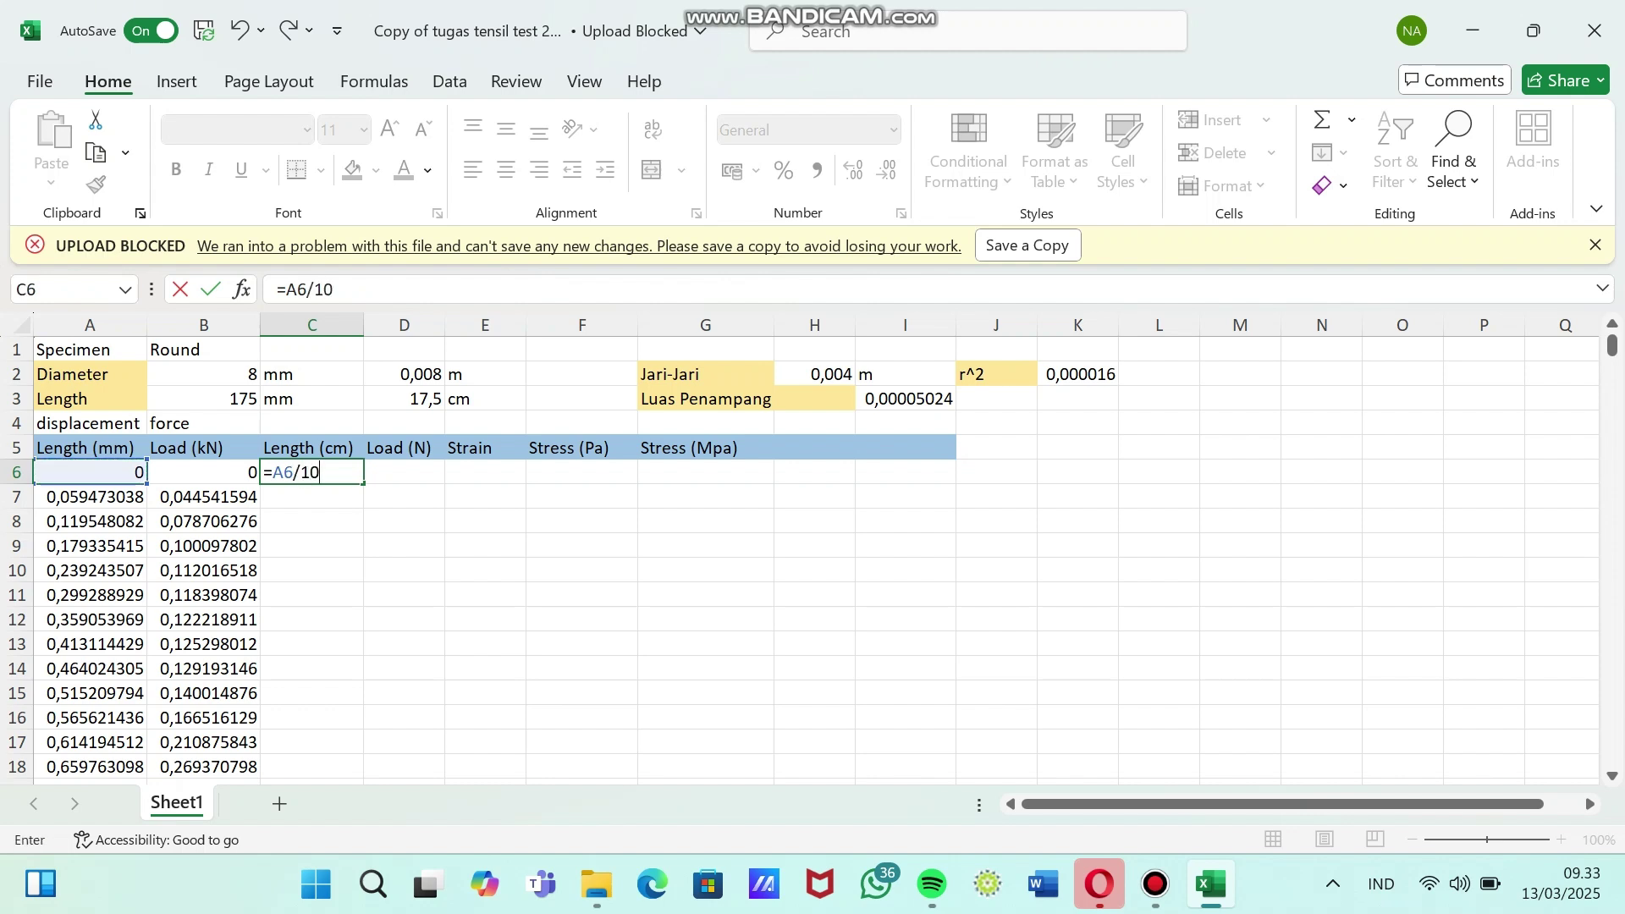
{"action": "key", "text": "Return"}
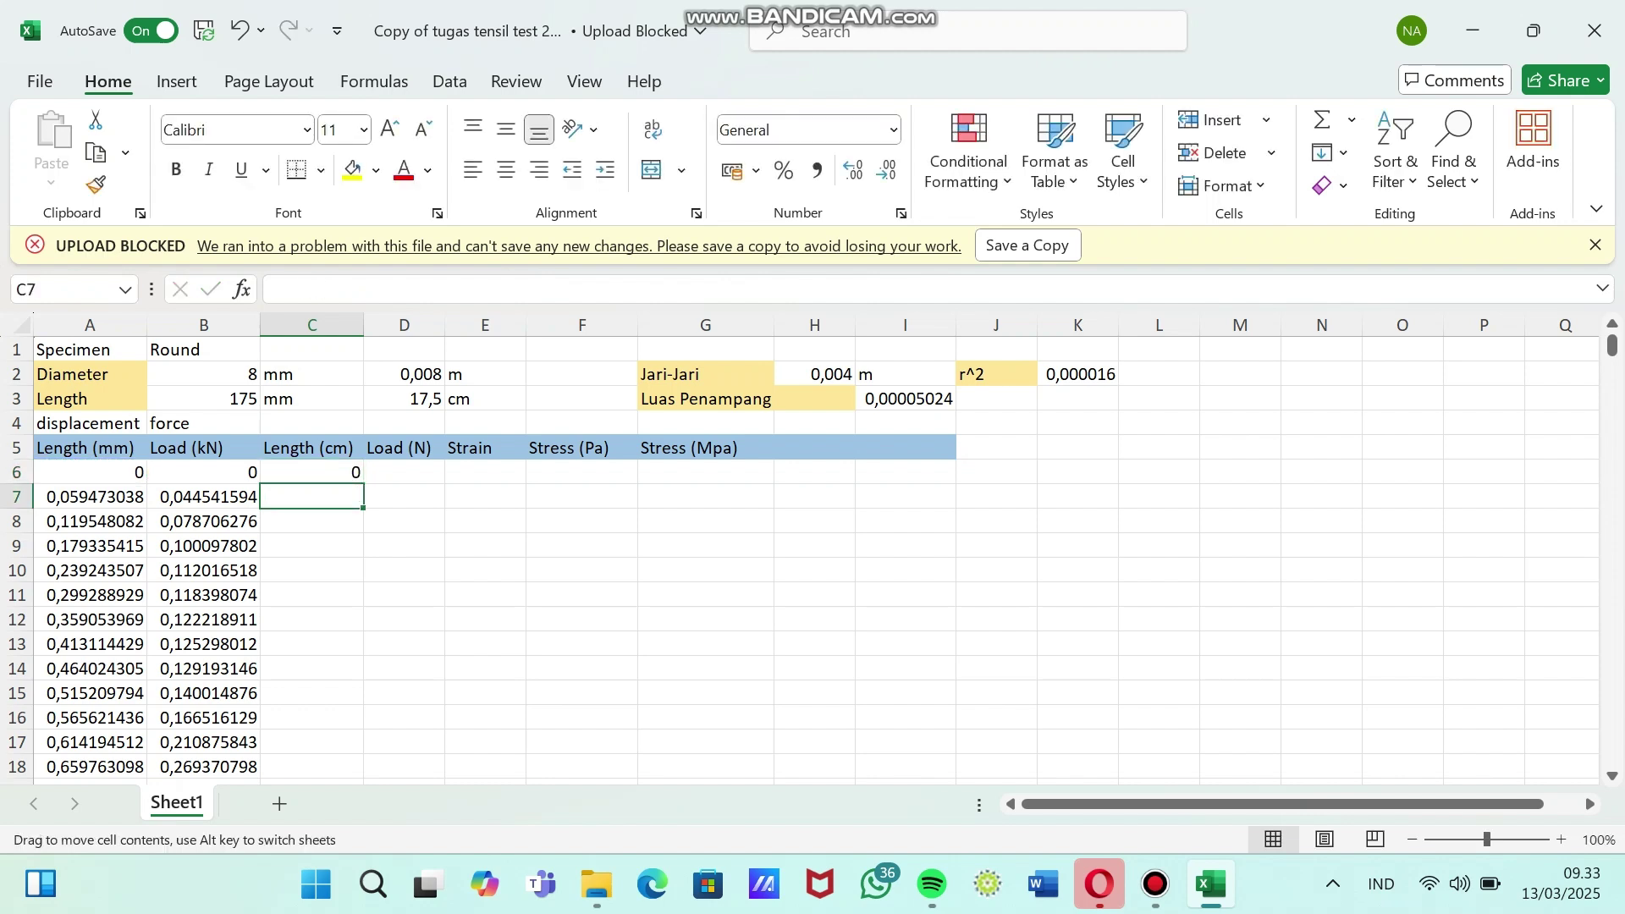
{"action": "left_click", "coordinate": [311, 471]}
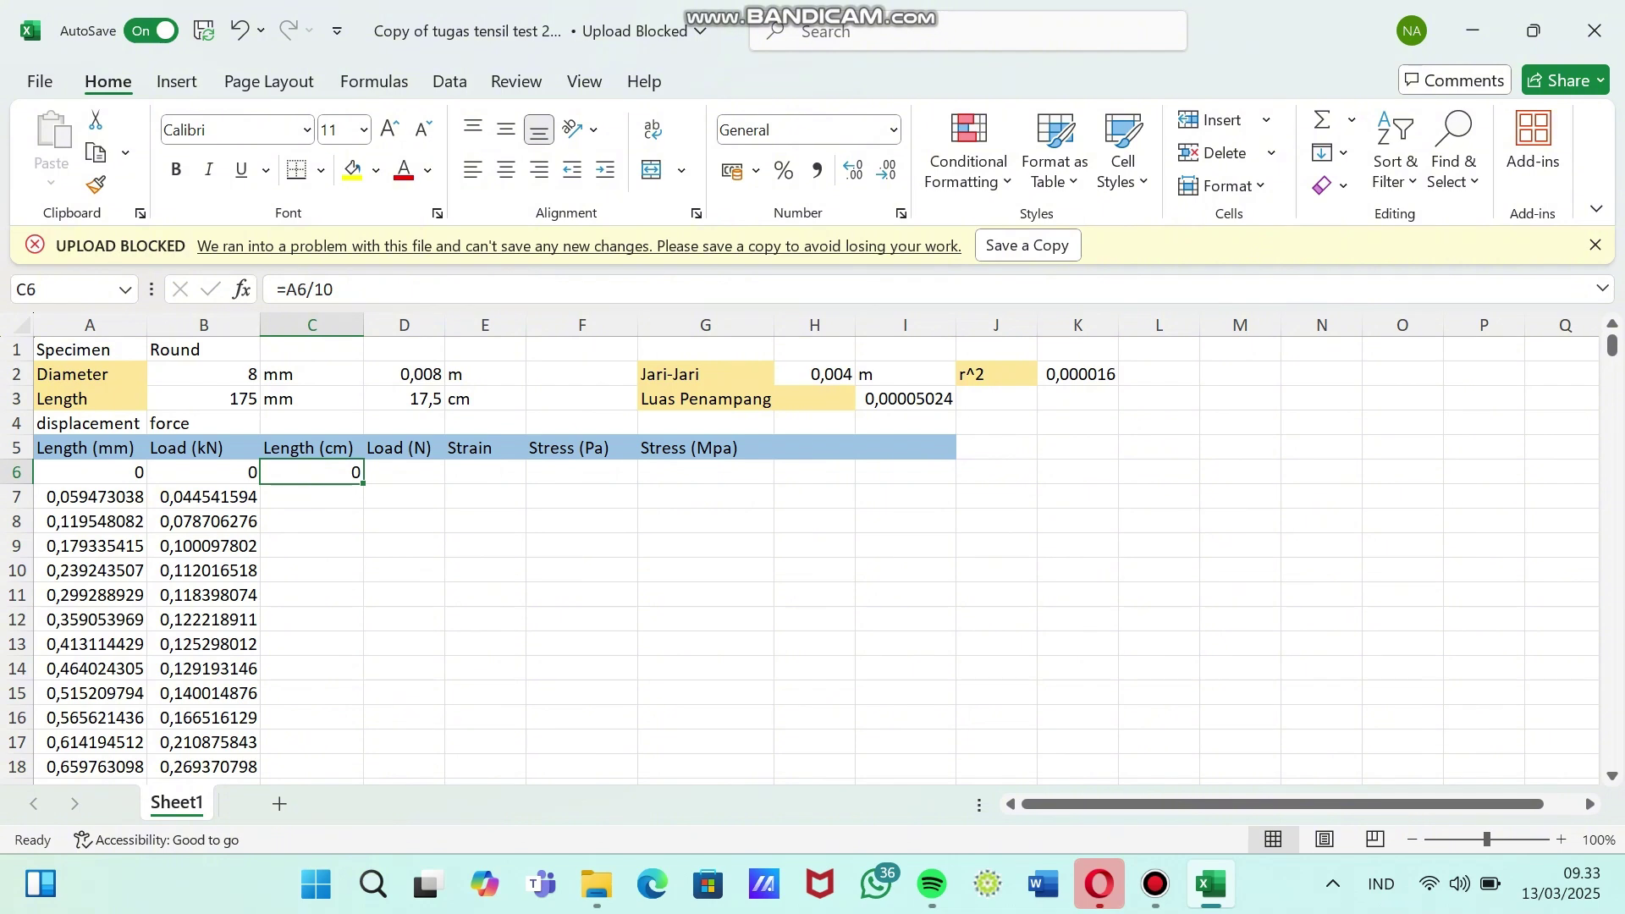
{"action": "double_click", "coordinate": [363, 484]}
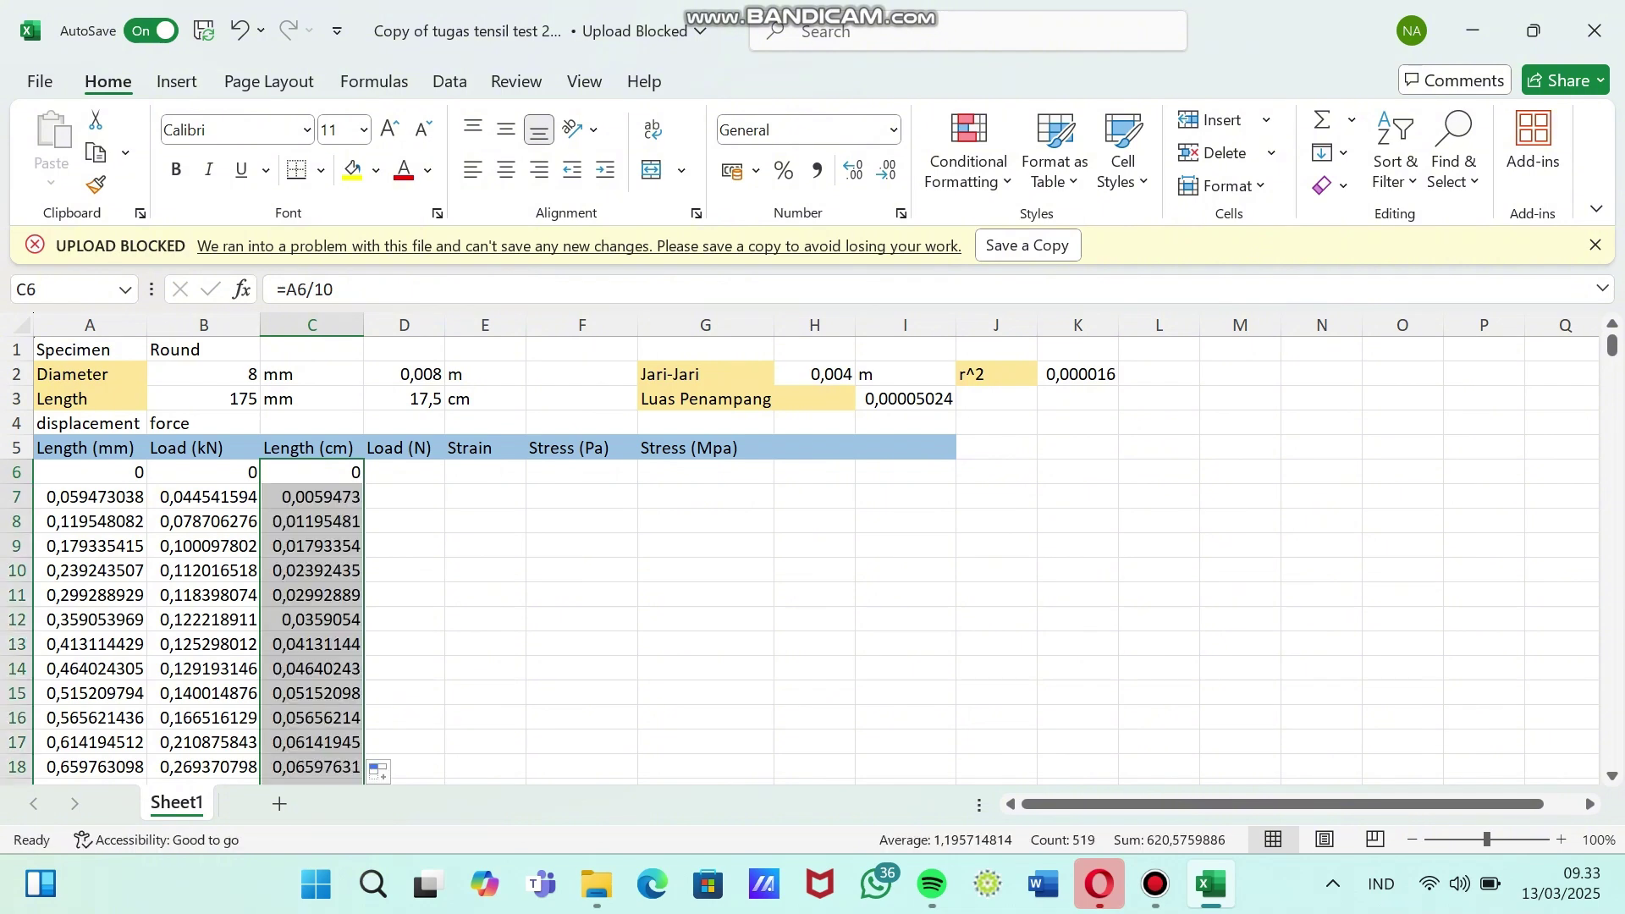
- Enter =B6*1000 in D6 to convert load to newtons and fill the formula down the Load (N) column
{"action": "left_click", "coordinate": [404, 471]}
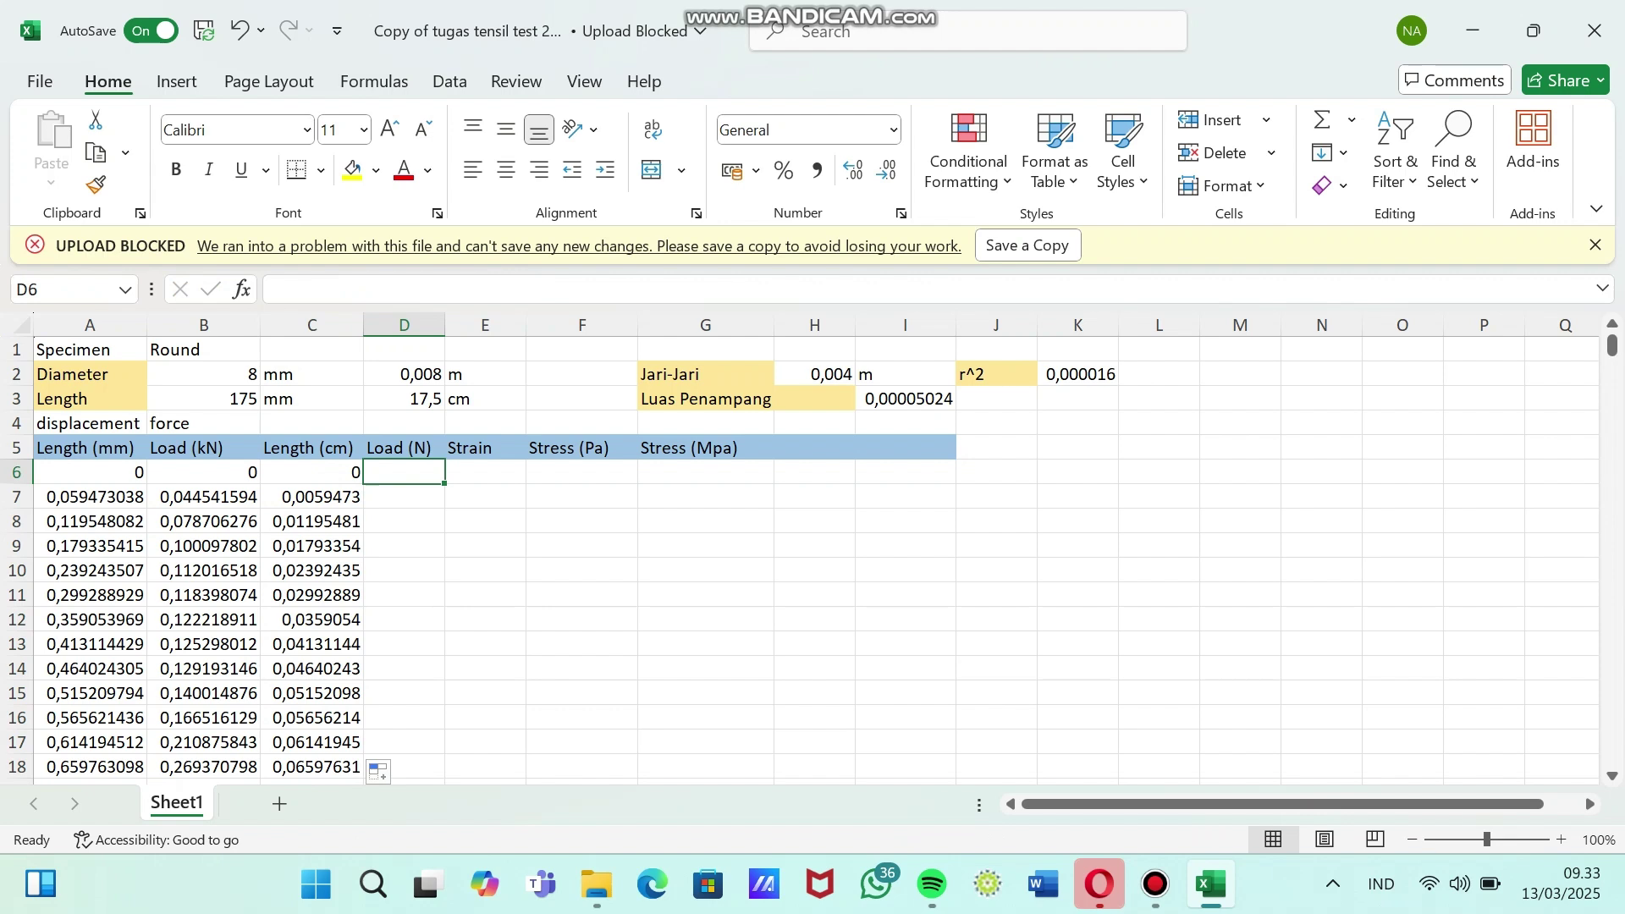
{"action": "left_click", "coordinate": [203, 471]}
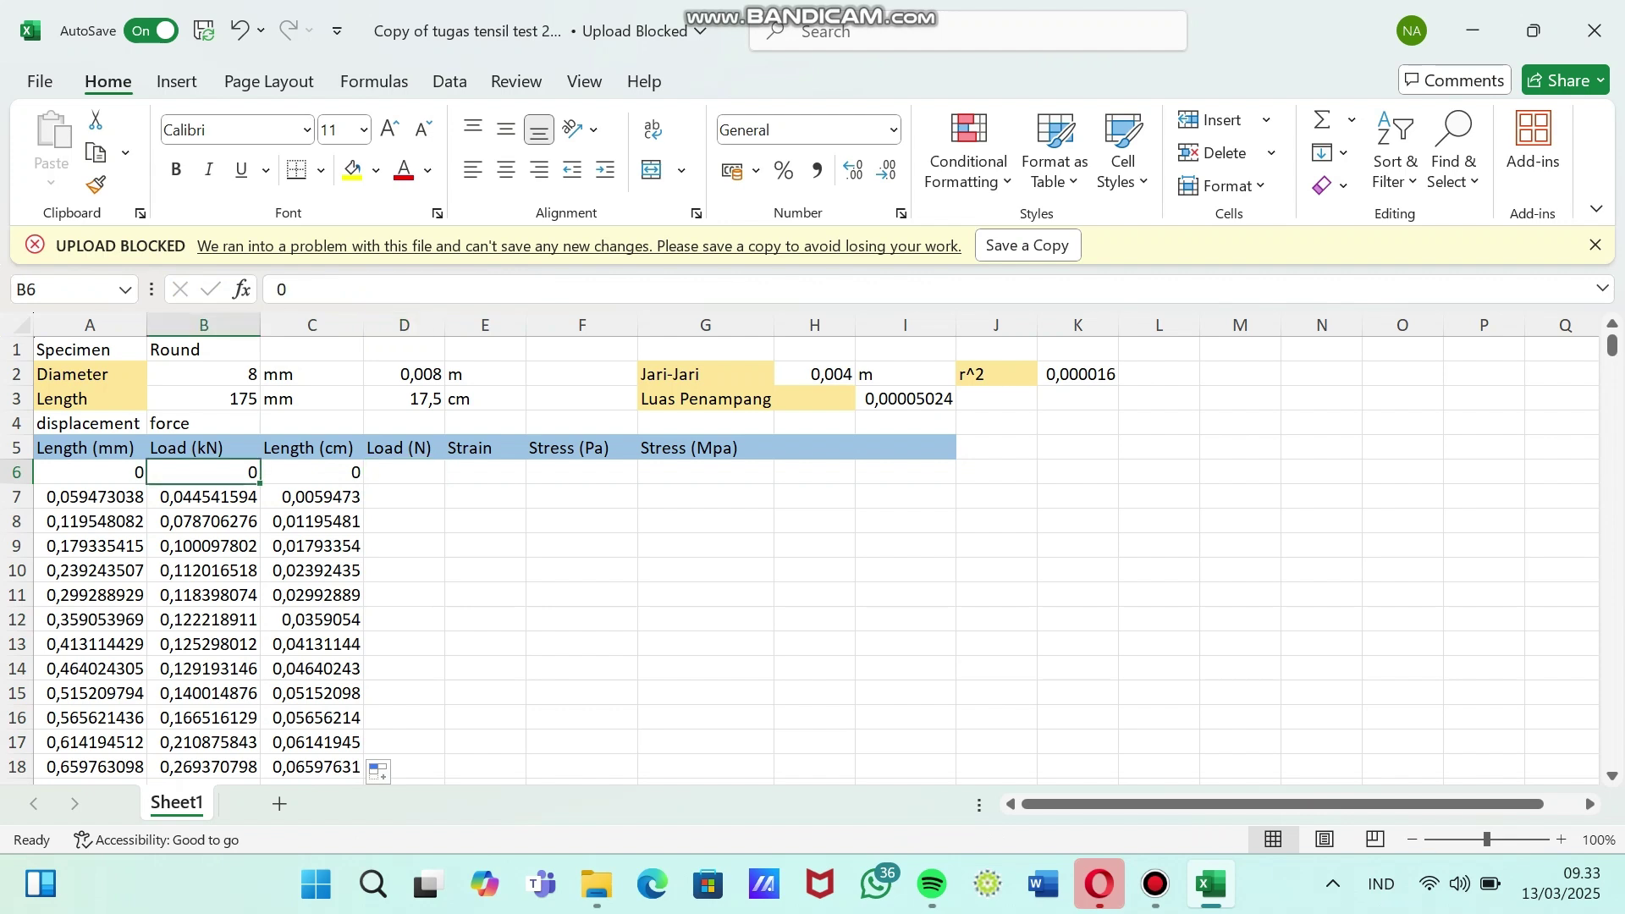
{"action": "left_click", "coordinate": [404, 472]}
{"action": "type", "text": "="}
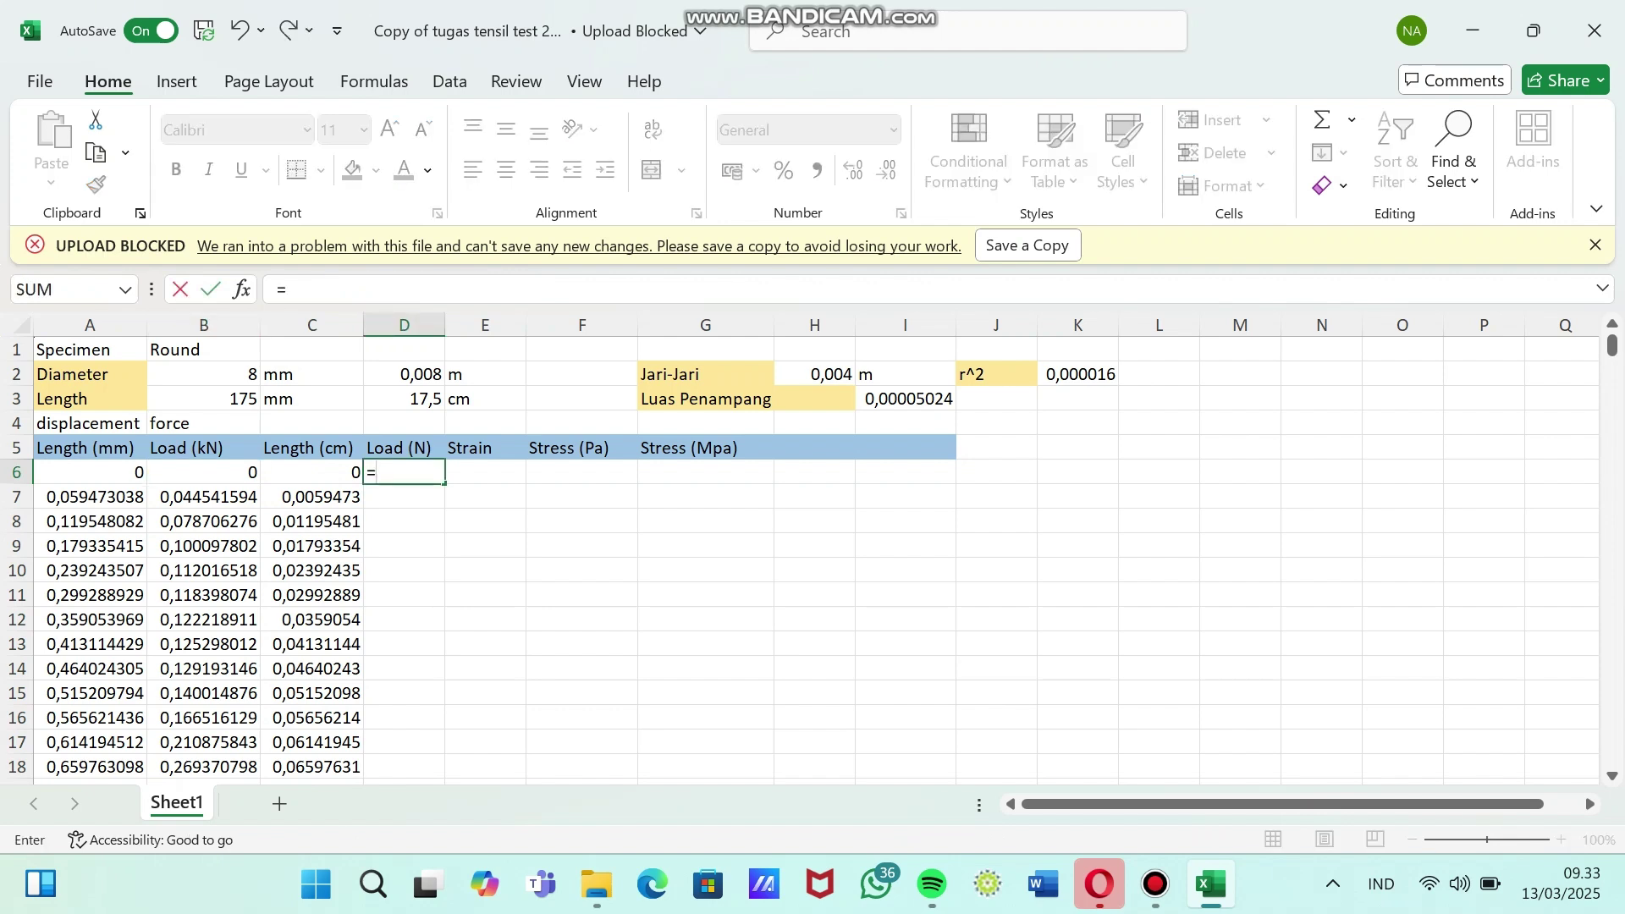
{"action": "left_click", "coordinate": [204, 471]}
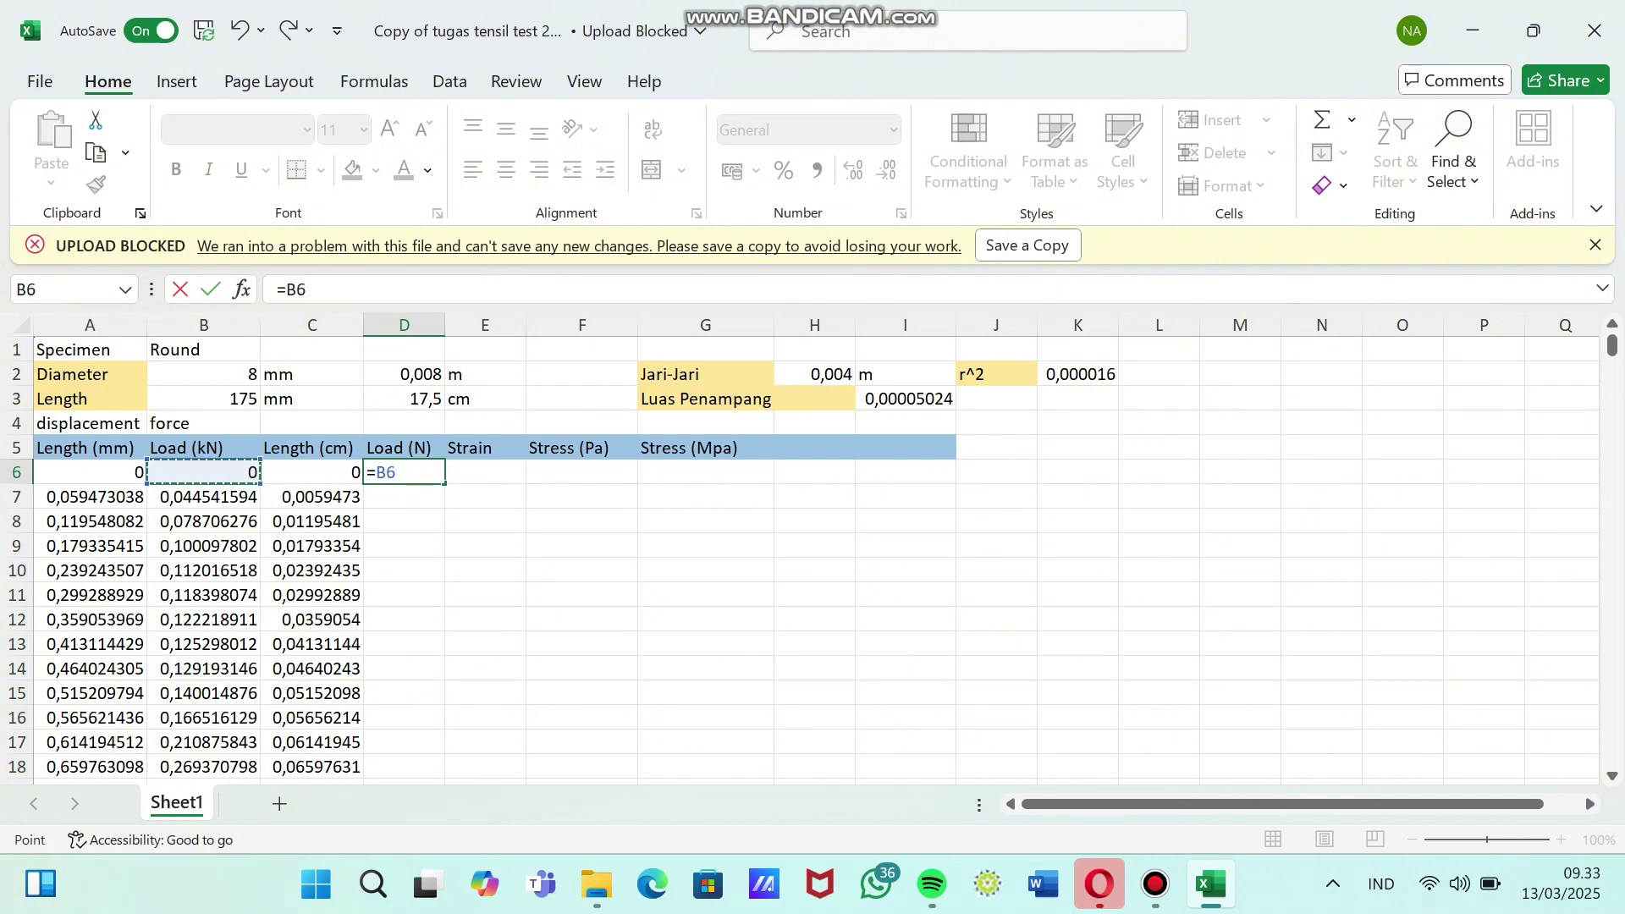
{"action": "type", "text": "*10"}
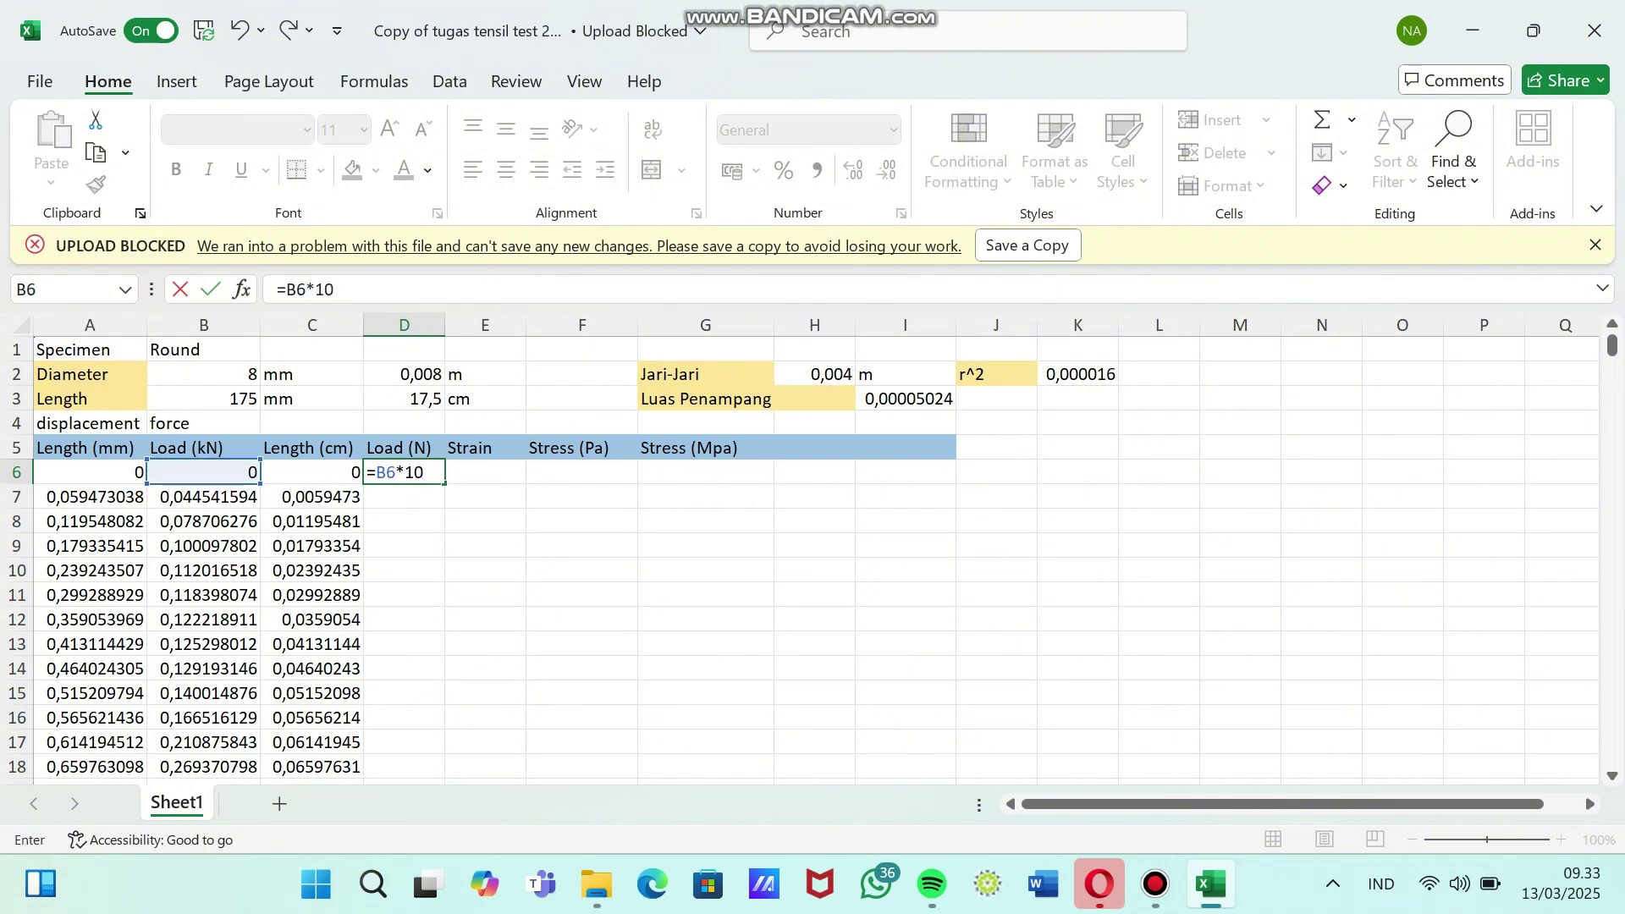
{"action": "type", "text": "00"}
{"action": "key", "text": "Return"}
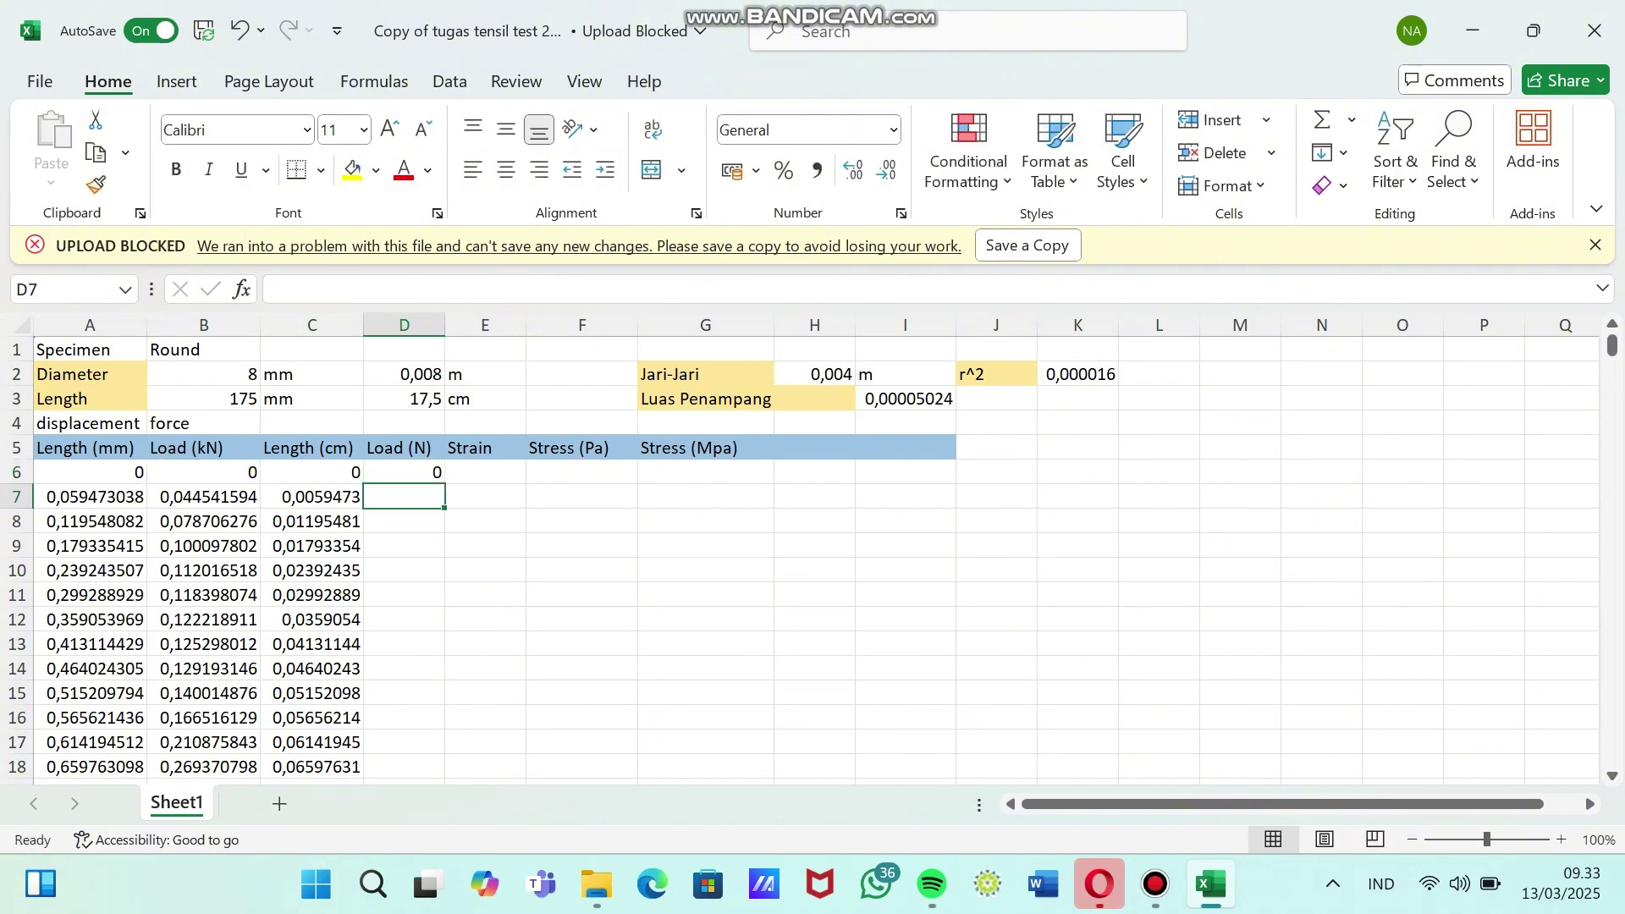
{"action": "mouse_move", "coordinate": [419, 471]}
{"action": "left_mouse_down"}
{"action": "mouse_move", "coordinate": [437, 492]}
{"action": "mouse_move", "coordinate": [453, 477]}
{"action": "mouse_move", "coordinate": [436, 476]}
{"action": "left_mouse_up"}
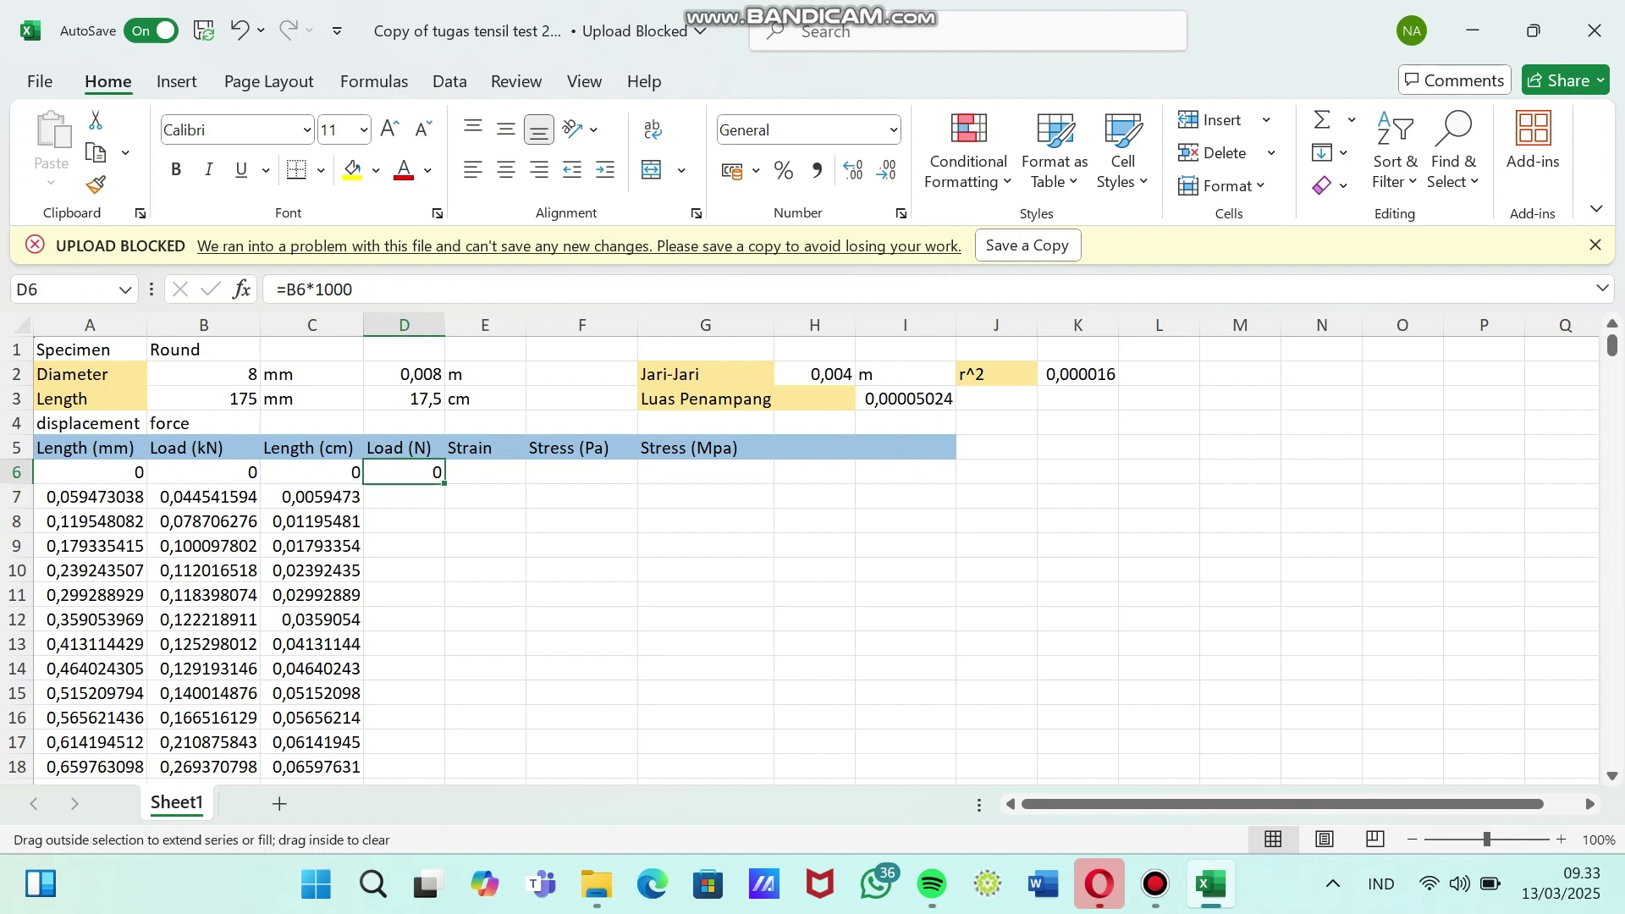
{"action": "double_click", "coordinate": [444, 483]}
- Calculate strain in E6 with =C6/$D$3 and fill the formula down the Strain column
{"action": "left_click", "coordinate": [485, 472]}
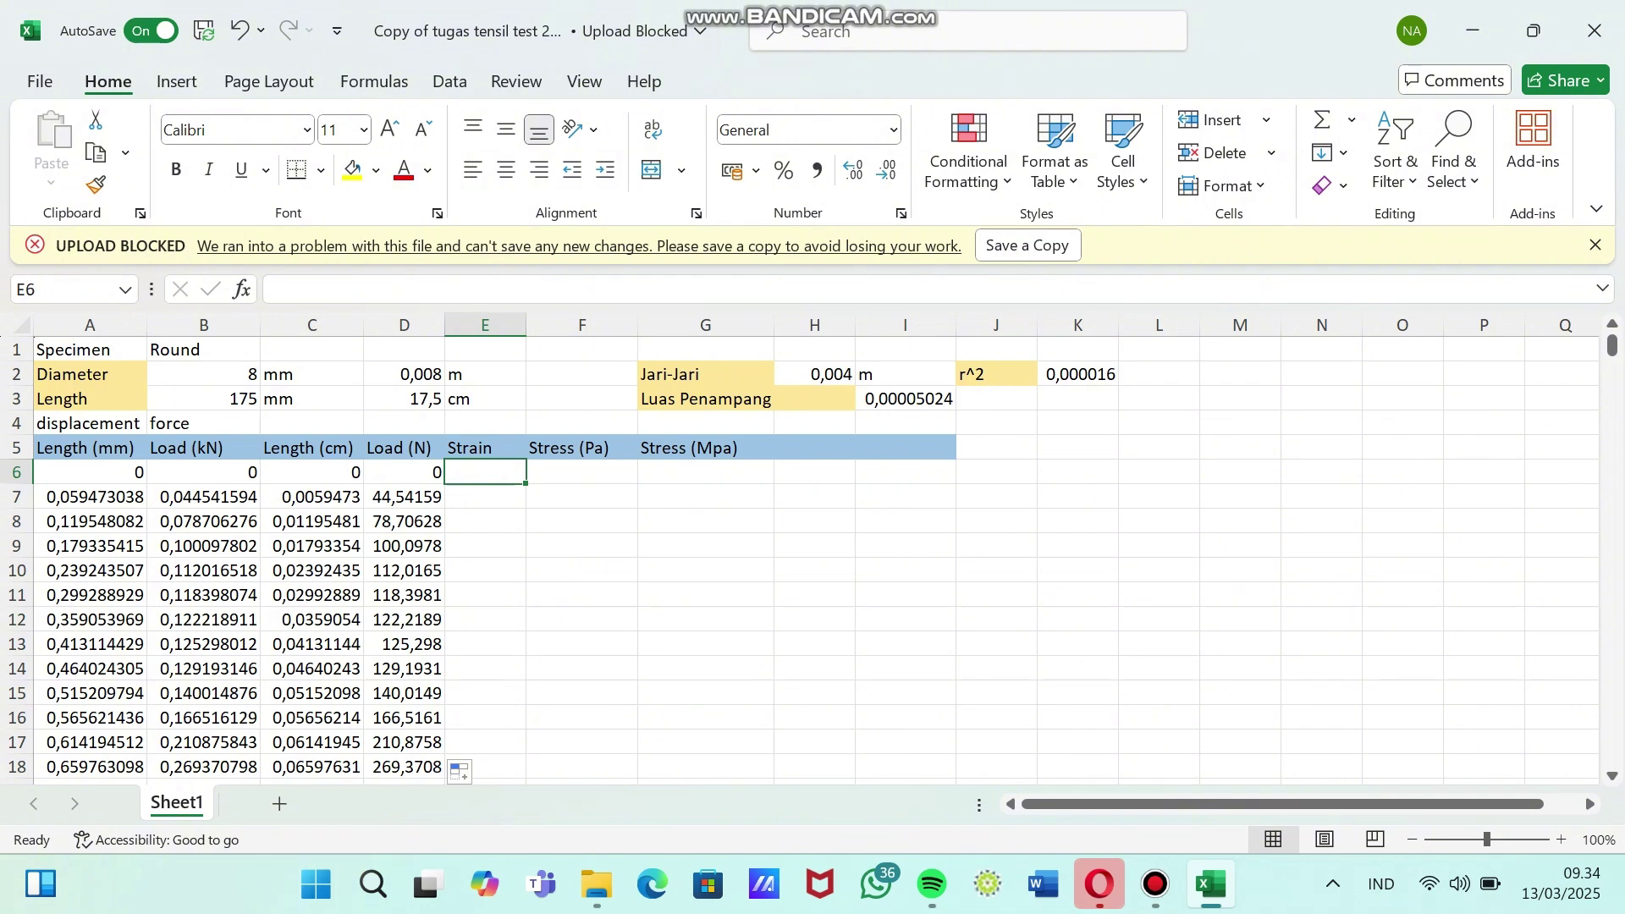
{"action": "type", "text": "="}
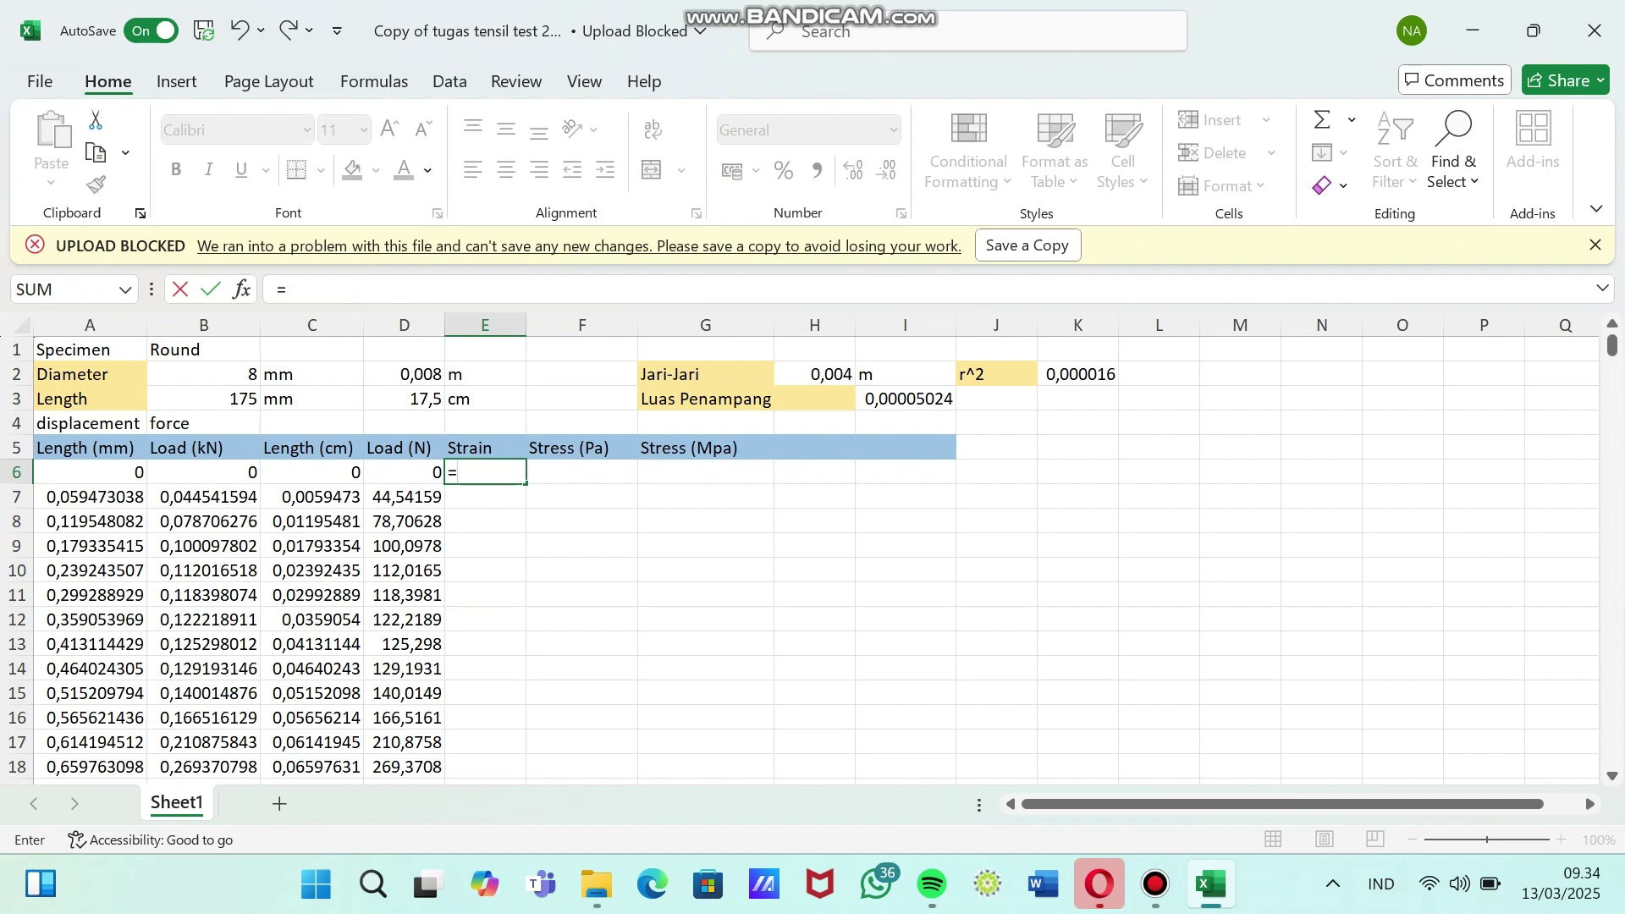
{"action": "key", "text": "Left"}
{"action": "key", "text": "Left"}
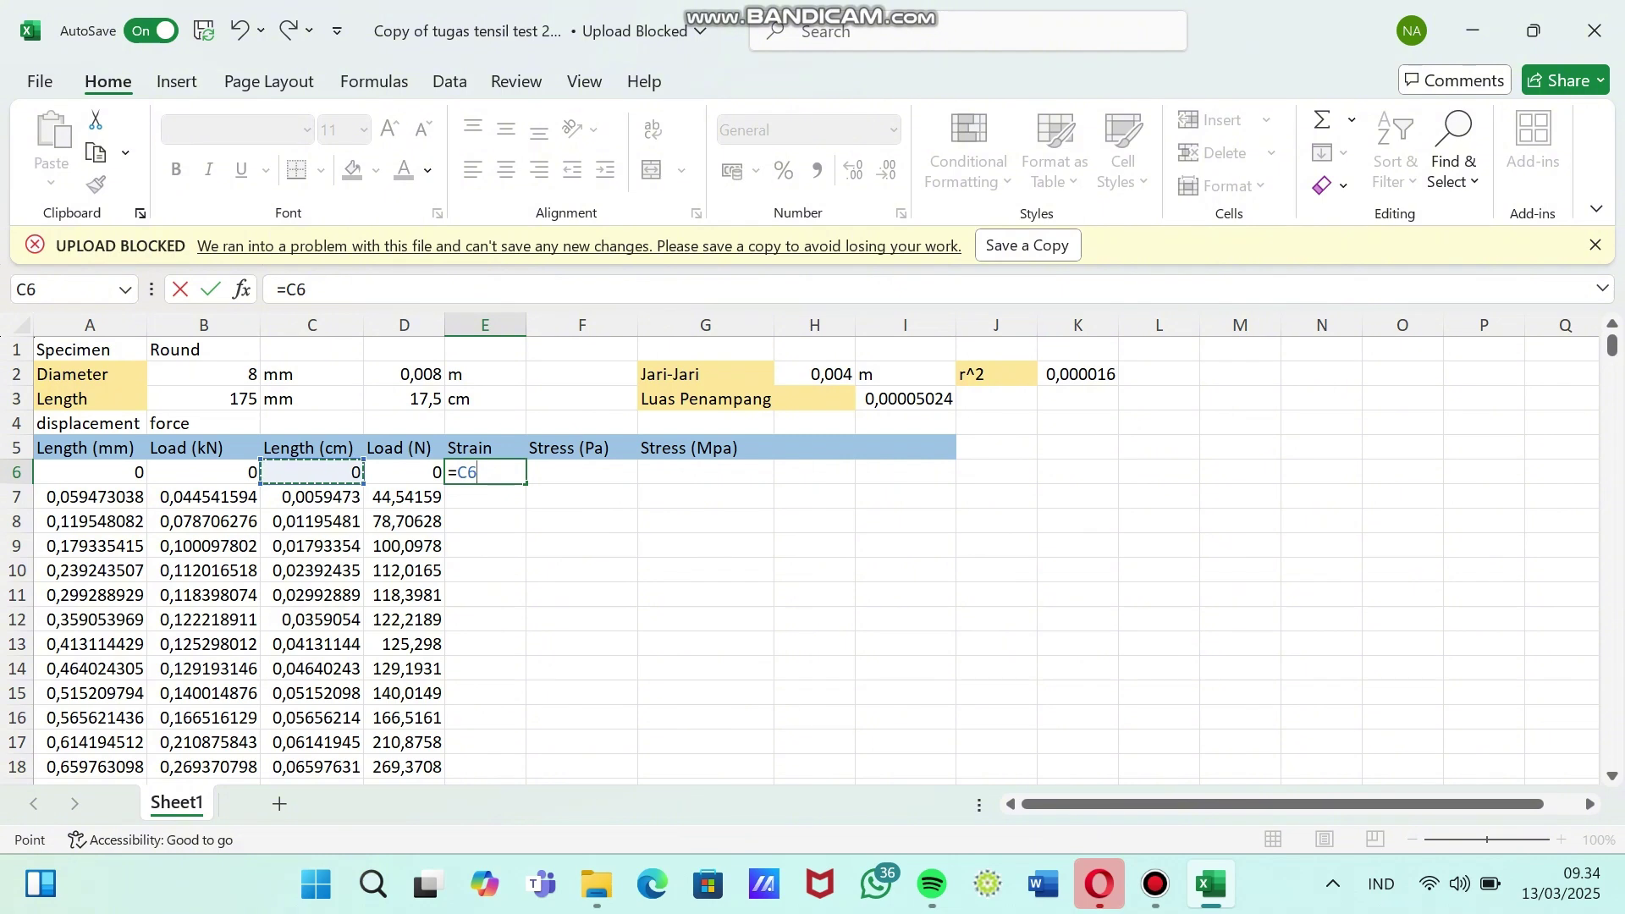
{"action": "type", "text": "/"}
{"action": "left_click", "coordinate": [404, 398]}
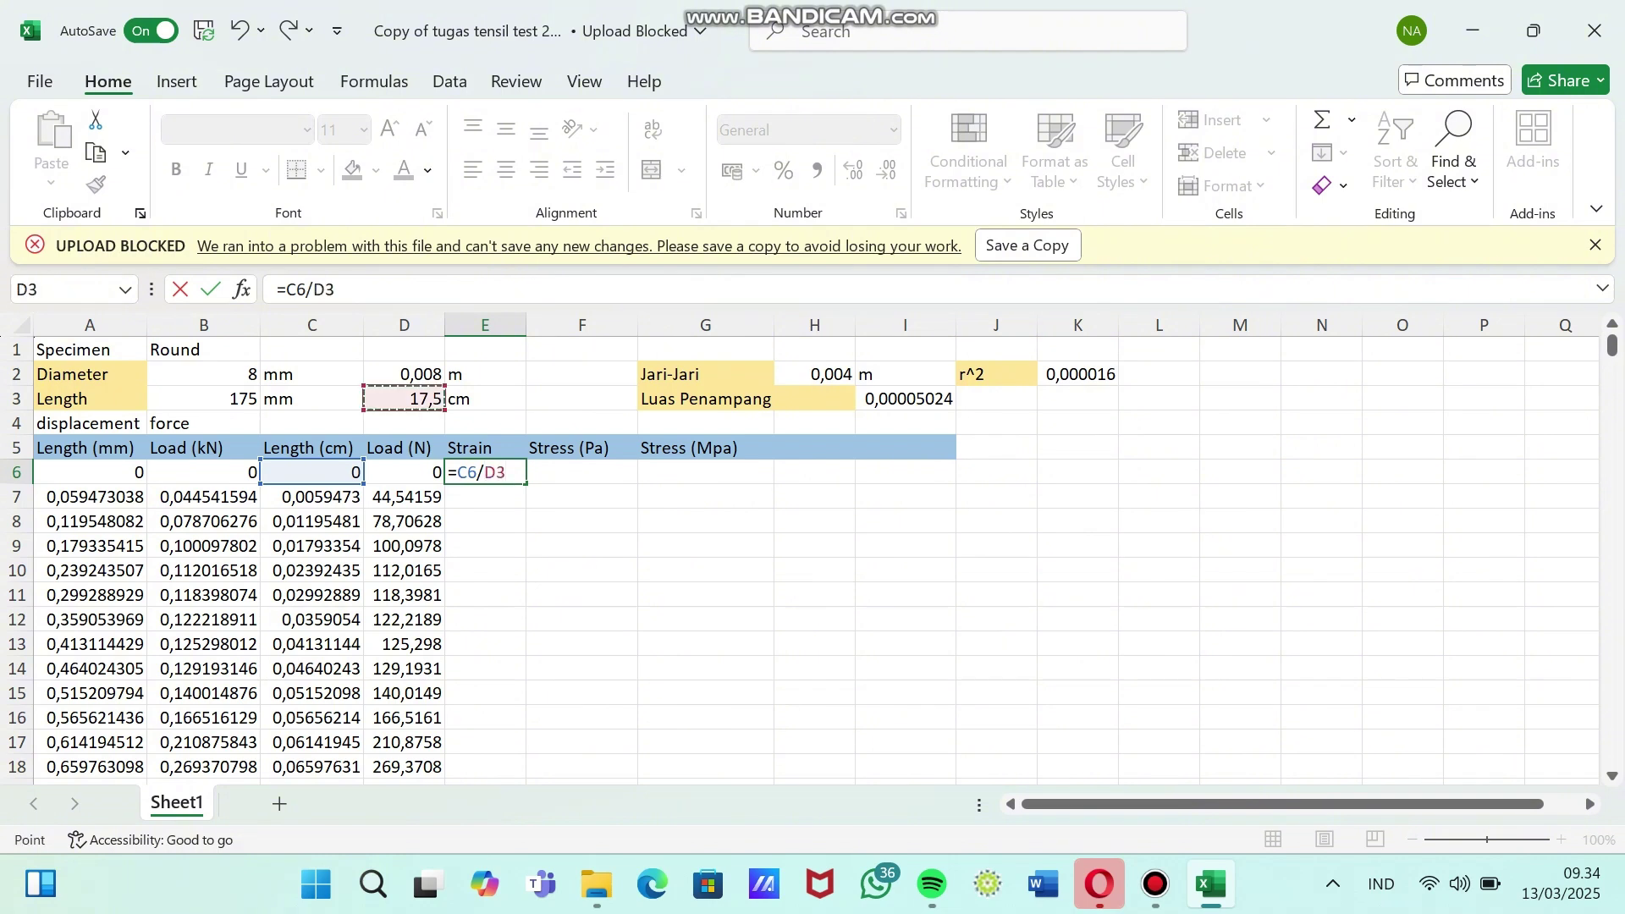
{"action": "key", "text": "F2"}
{"action": "key", "text": "Left"}
{"action": "key", "text": "Left"}
{"action": "type", "text": "$D"}
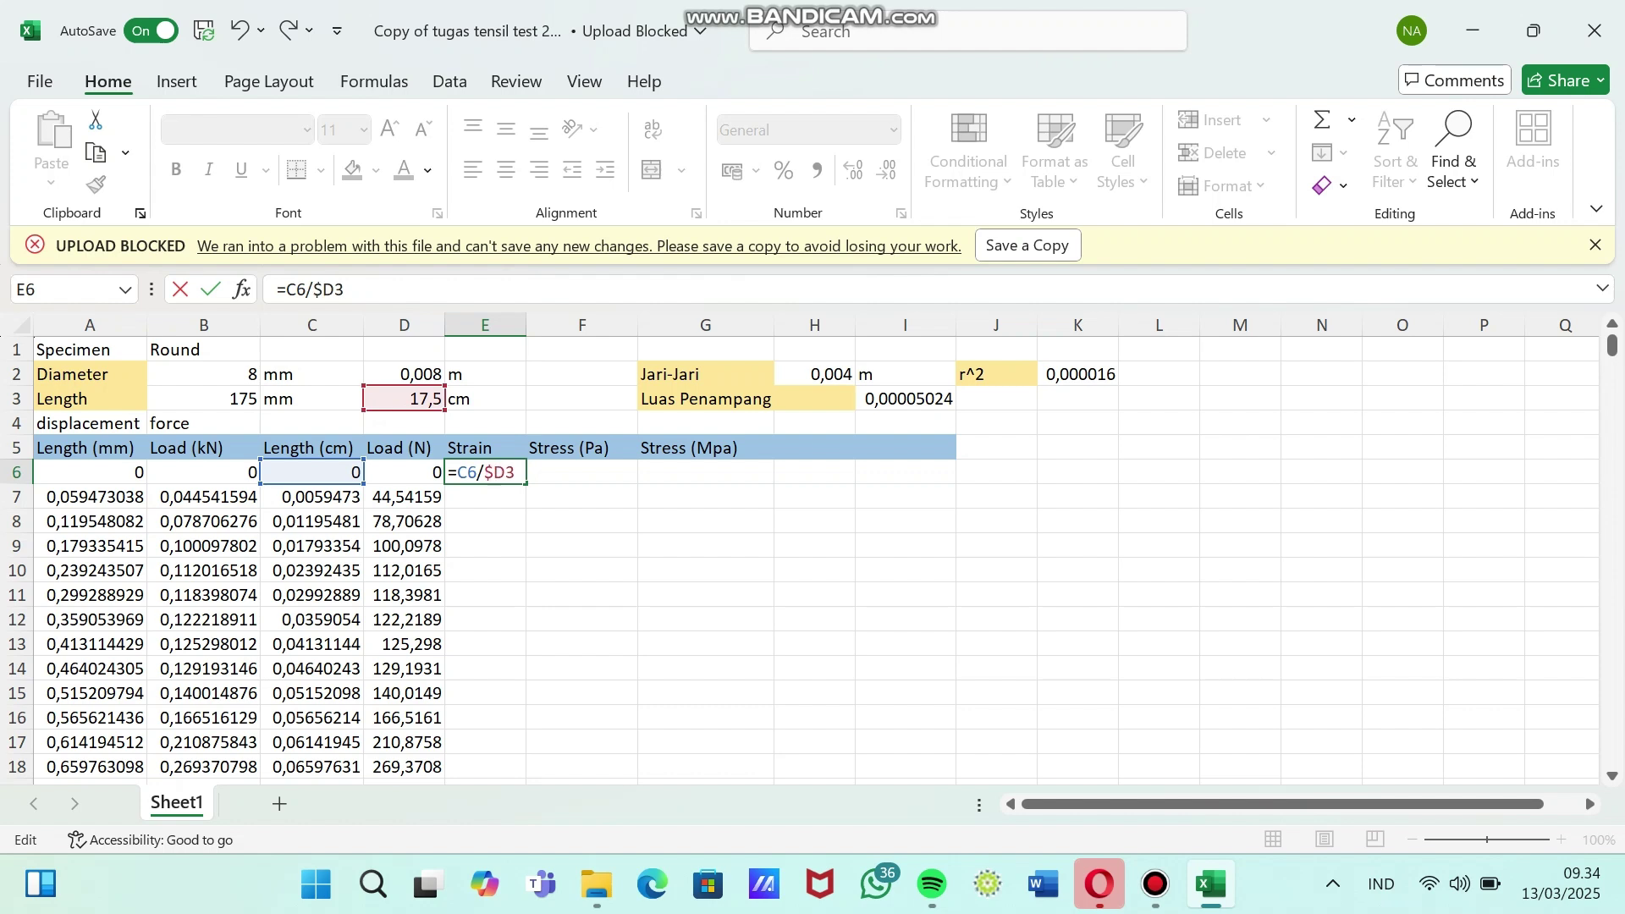
{"action": "type", "text": "$"}
{"action": "key", "text": "Return"}
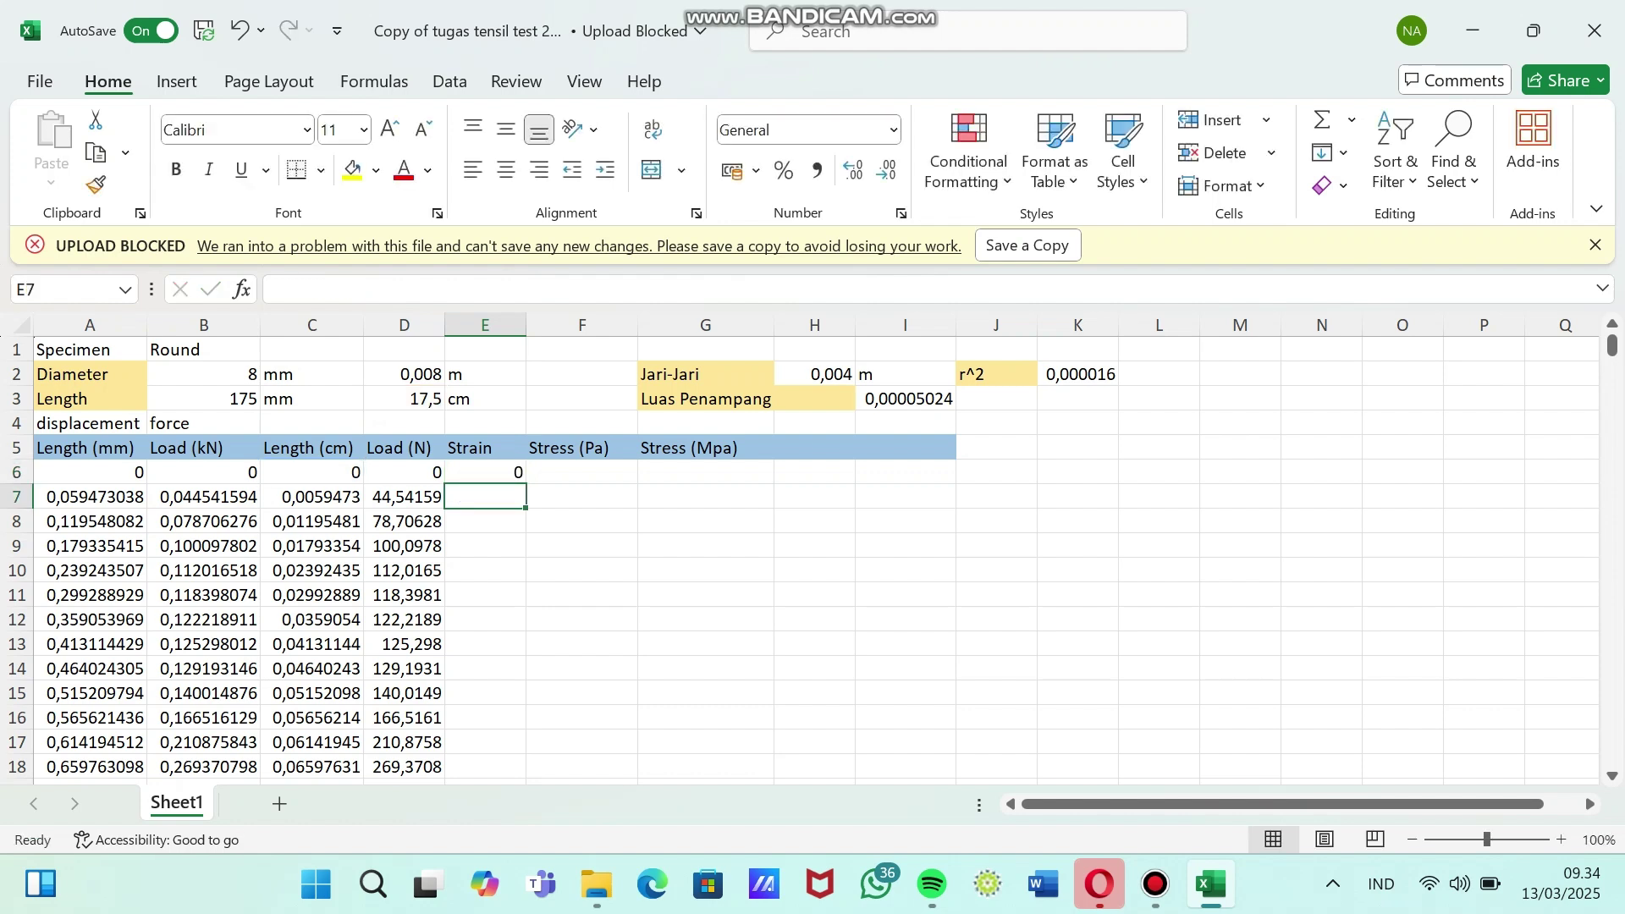
{"action": "left_click", "coordinate": [485, 472]}
{"action": "double_click", "coordinate": [526, 482]}
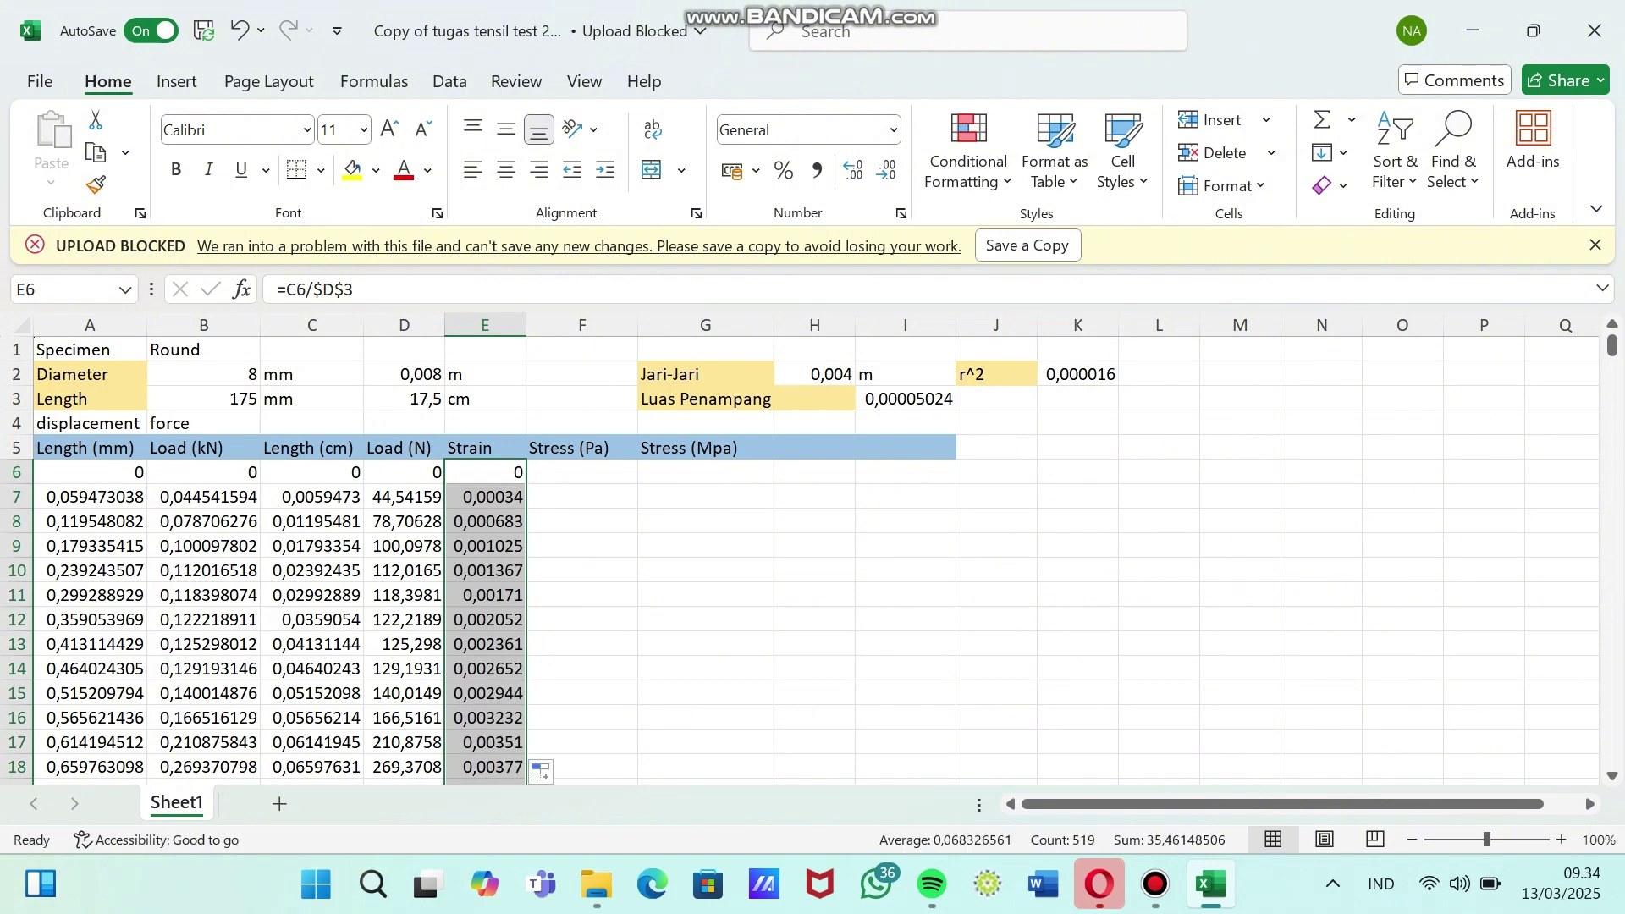
- Calculate stress in F6 with =D6/$I$3 and fill the formula down the Stress (Pa) column
{"action": "left_click", "coordinate": [581, 473]}
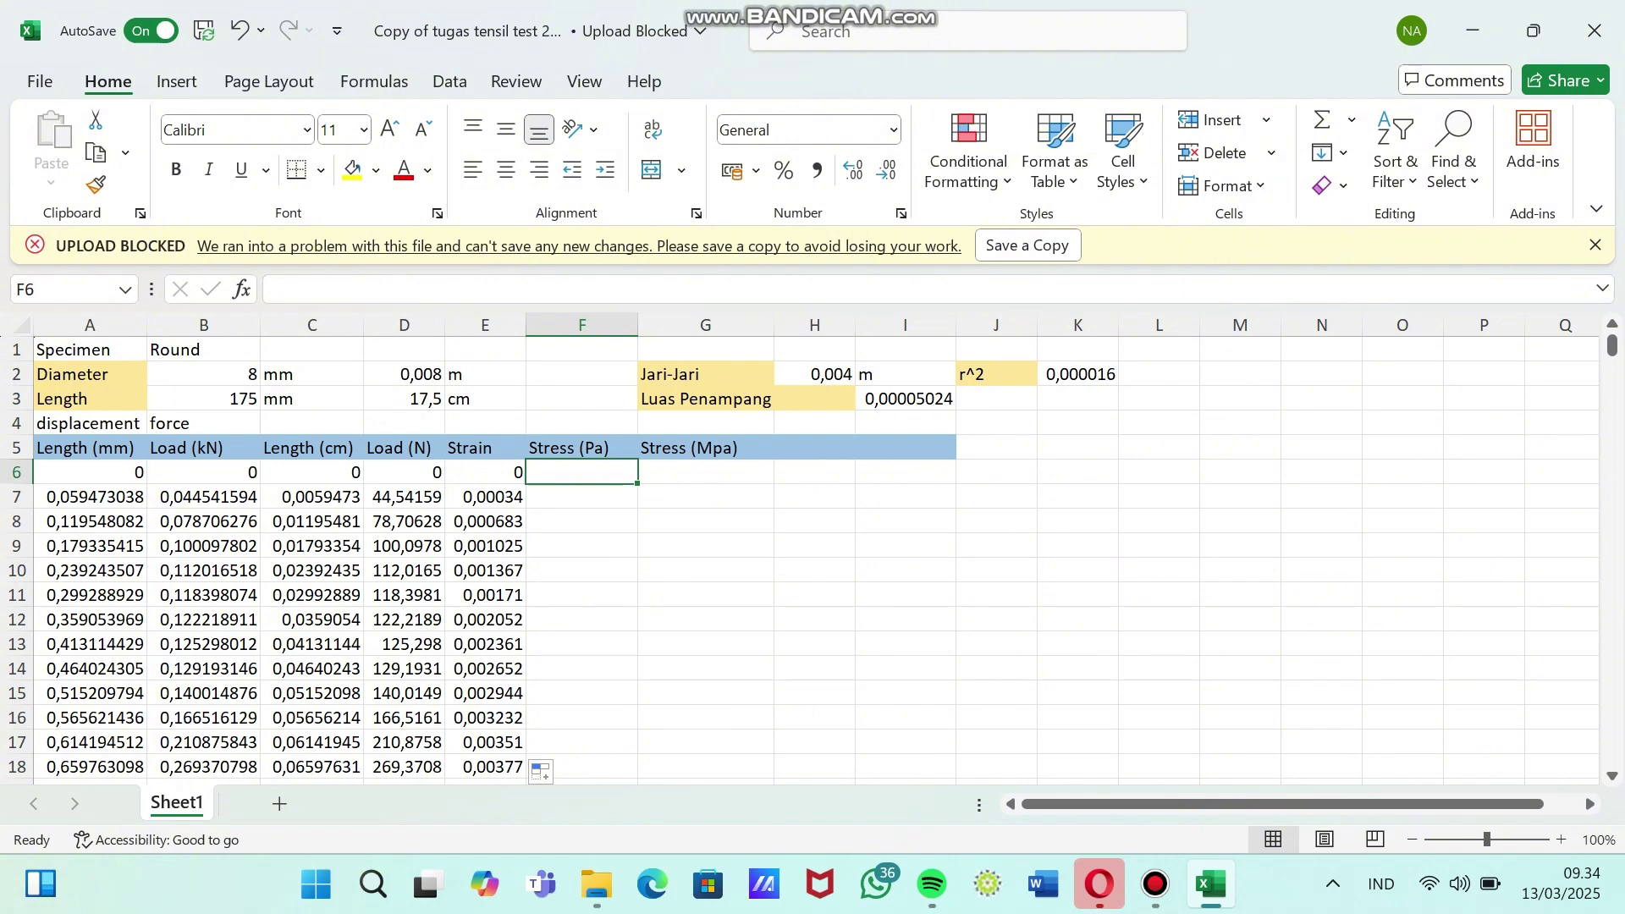
{"action": "type", "text": "="}
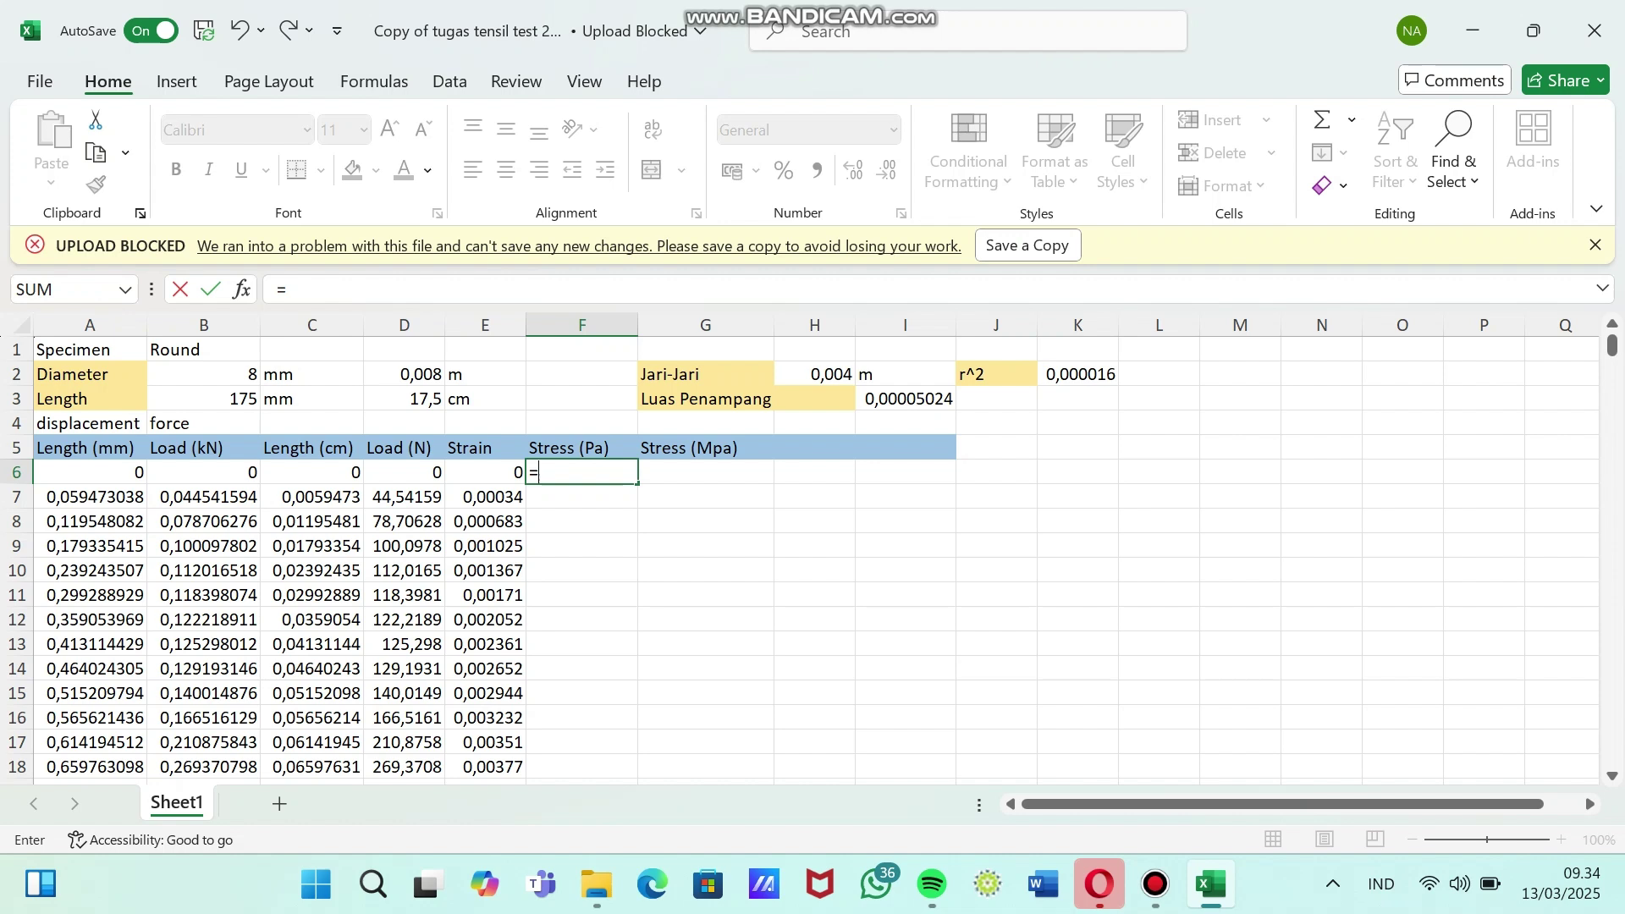
{"action": "left_click", "coordinate": [403, 471]}
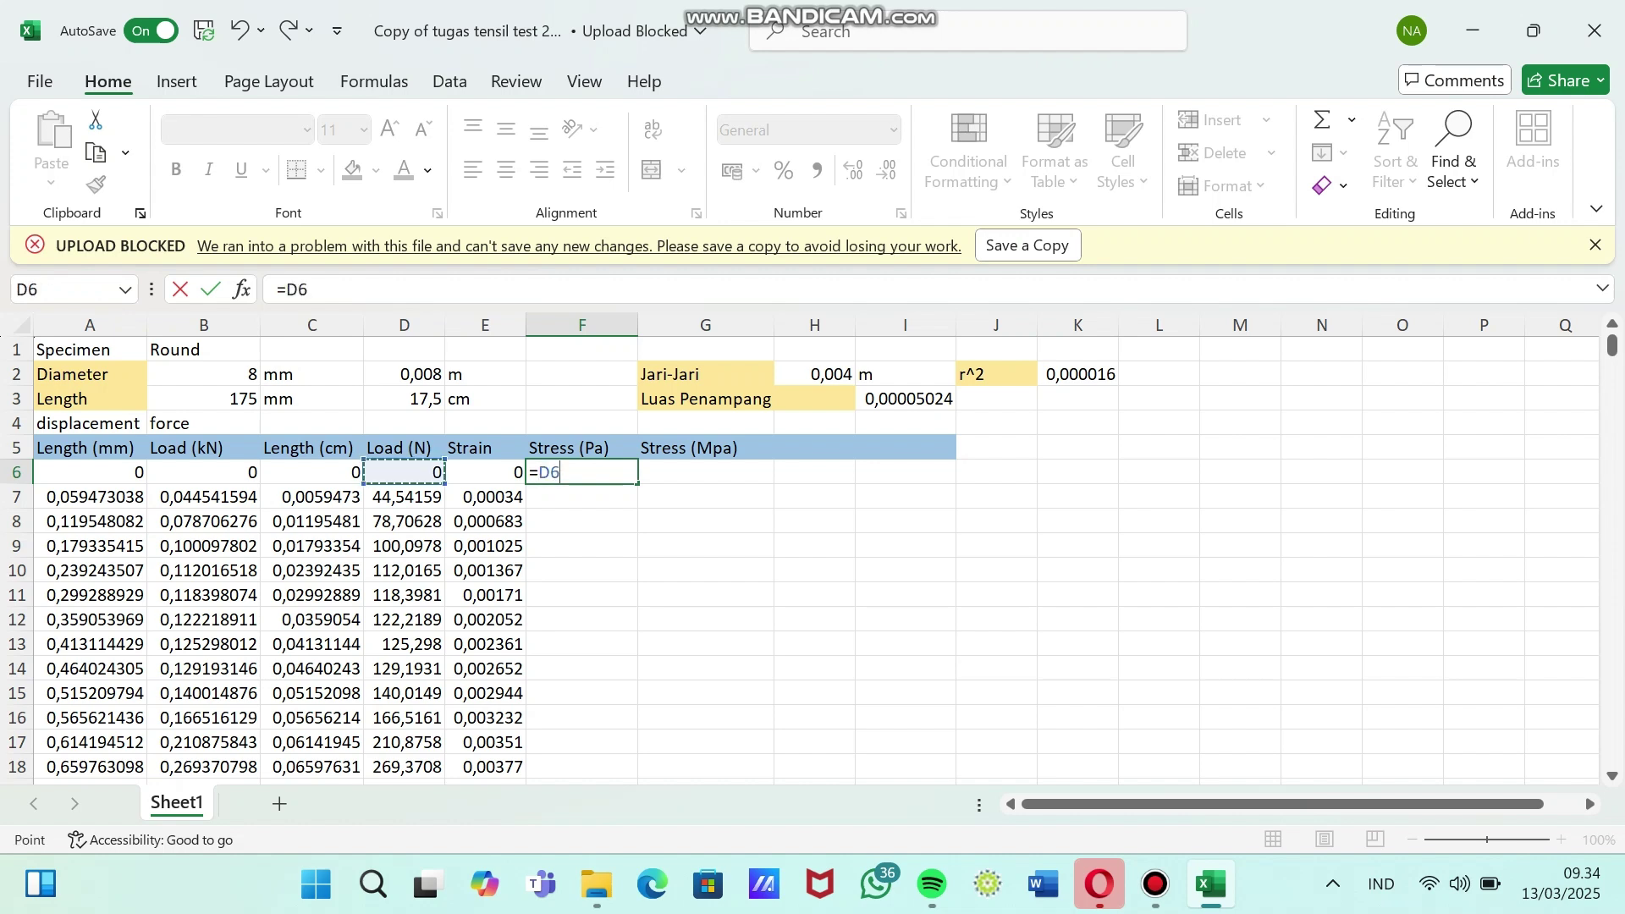
{"action": "type", "text": "/"}
{"action": "left_click", "coordinate": [905, 398]}
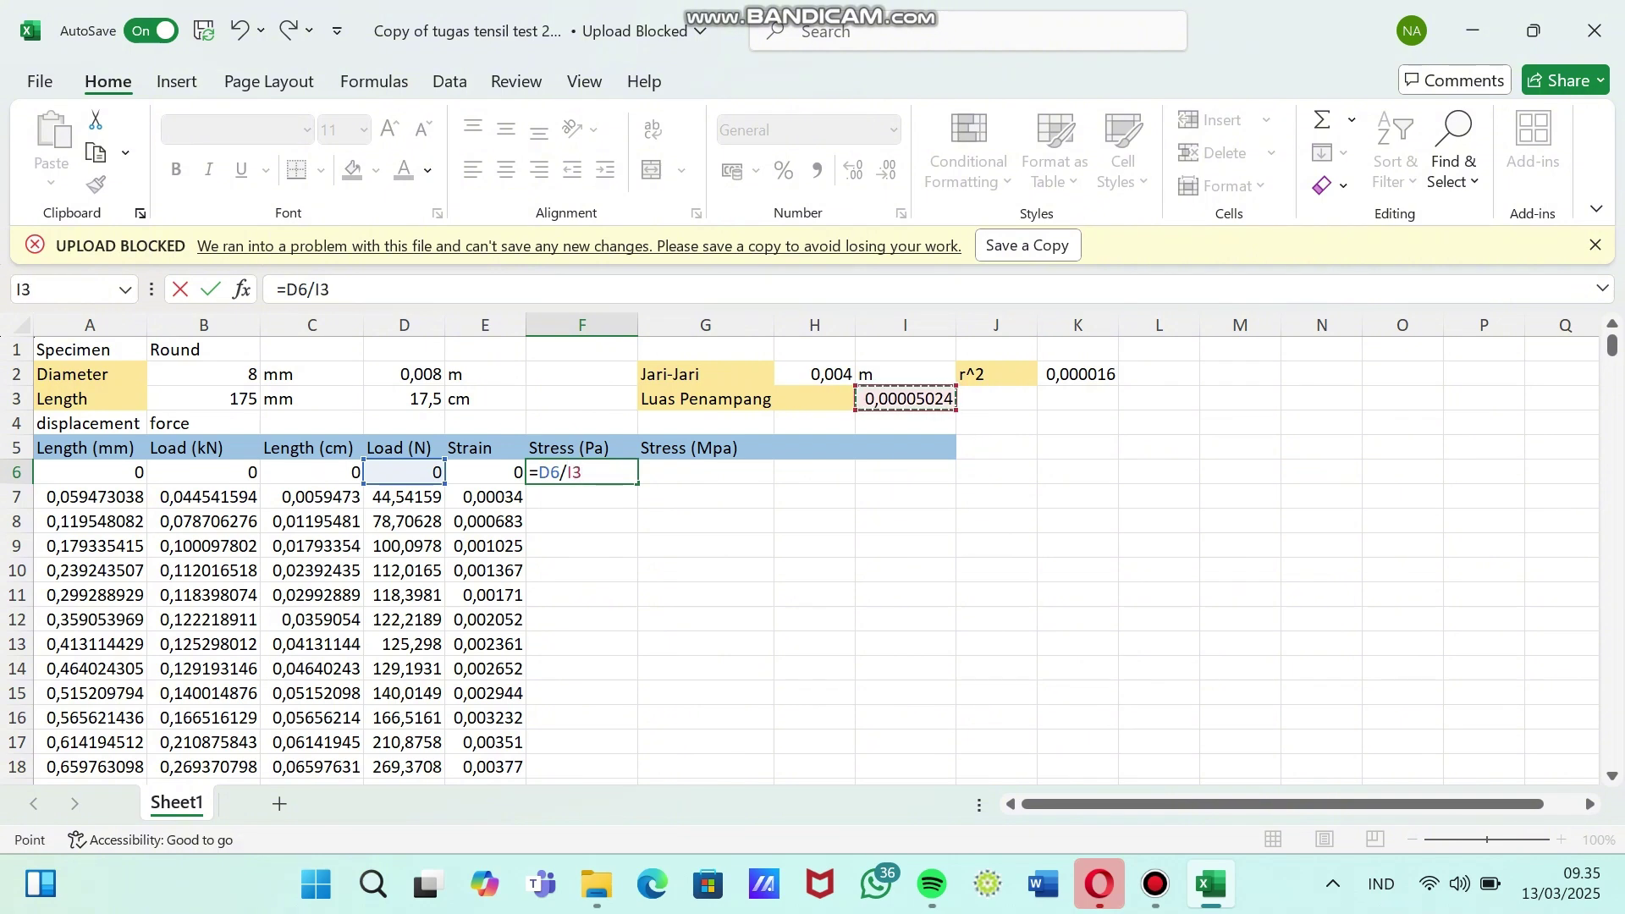
{"action": "left_click", "coordinate": [572, 472]}
{"action": "type", "text": "$I"}
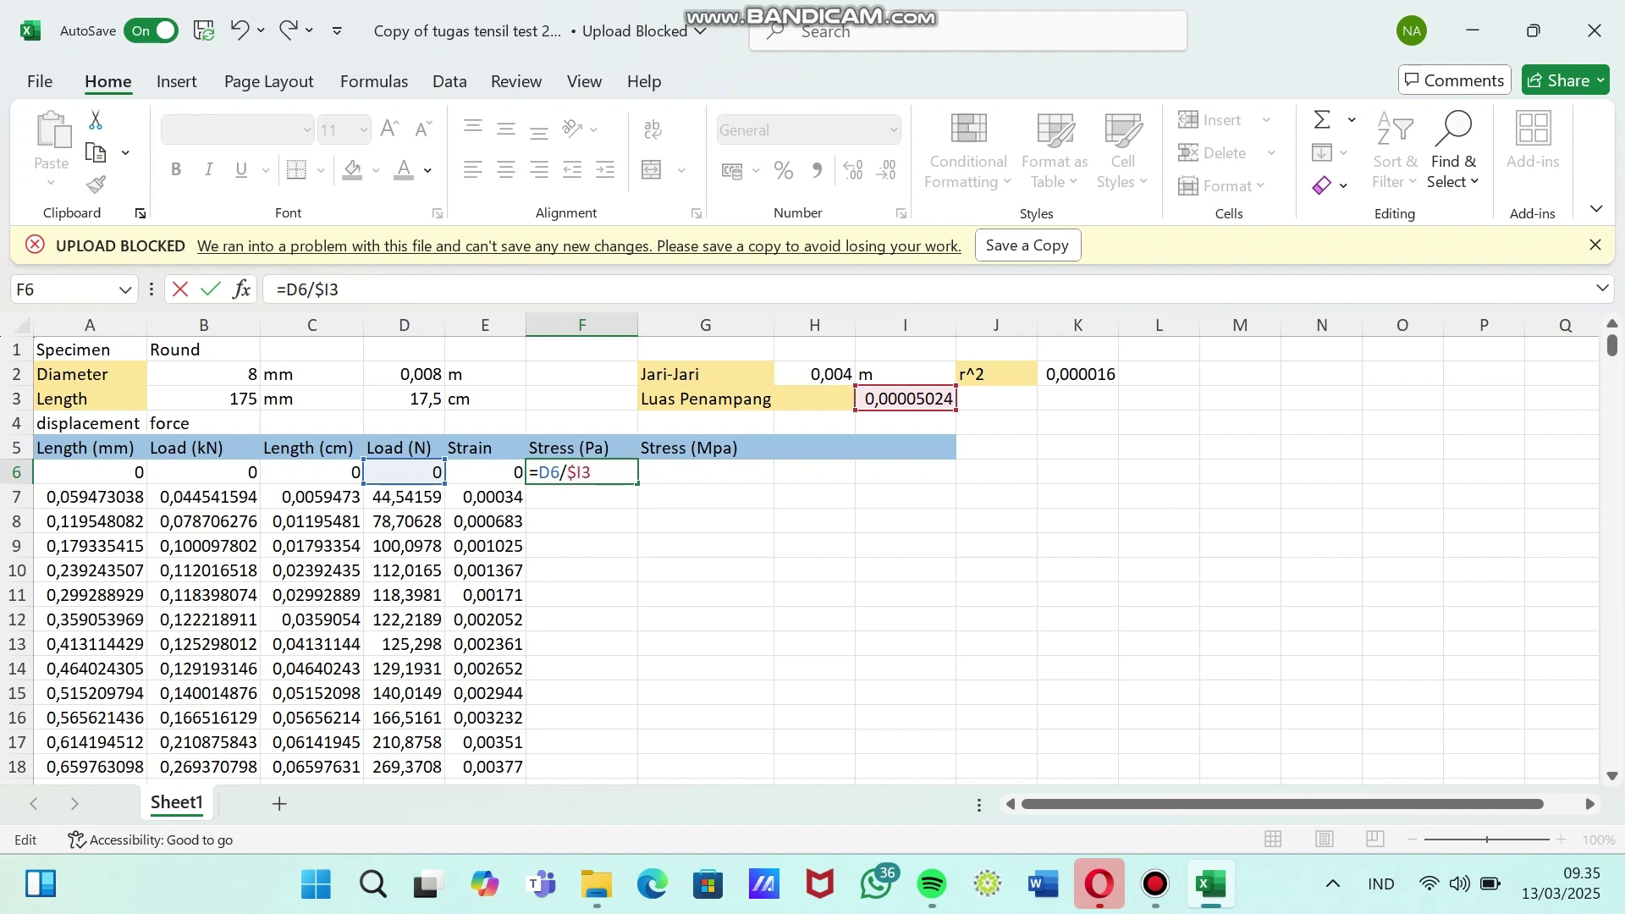
{"action": "type", "text": "$"}
{"action": "key", "text": "Return"}
{"action": "left_click", "coordinate": [582, 473]}
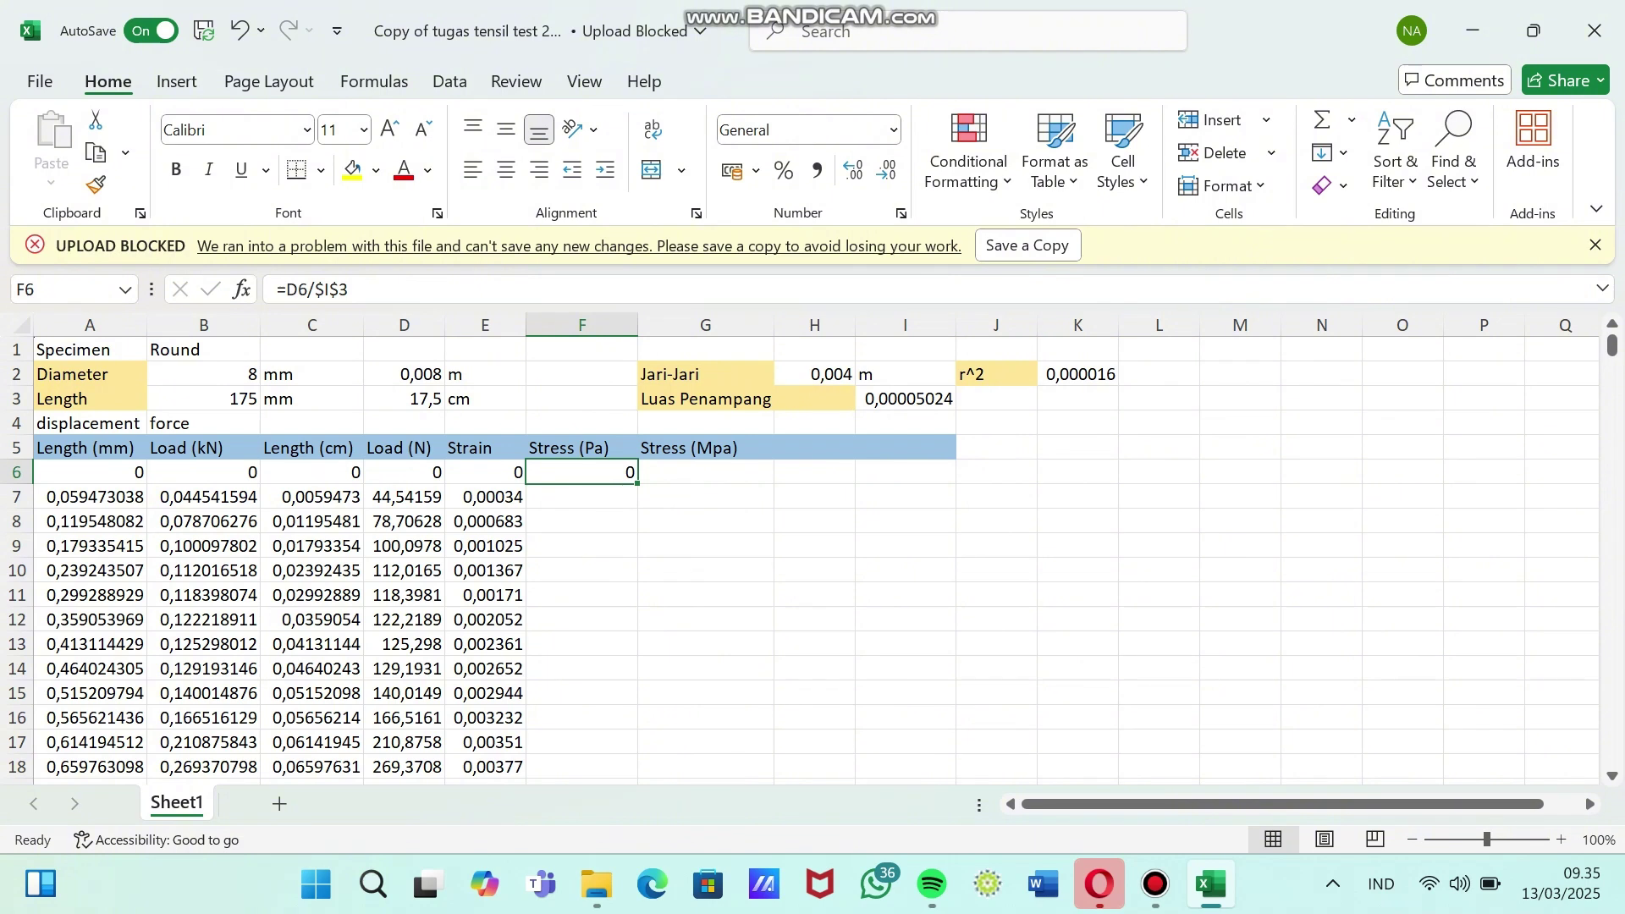
{"action": "double_click", "coordinate": [637, 483]}
- Convert stress to megapascals in G6 with =F6*10^-6 and fill the formula down the Stress (Mpa) column
{"action": "left_click", "coordinate": [705, 472]}
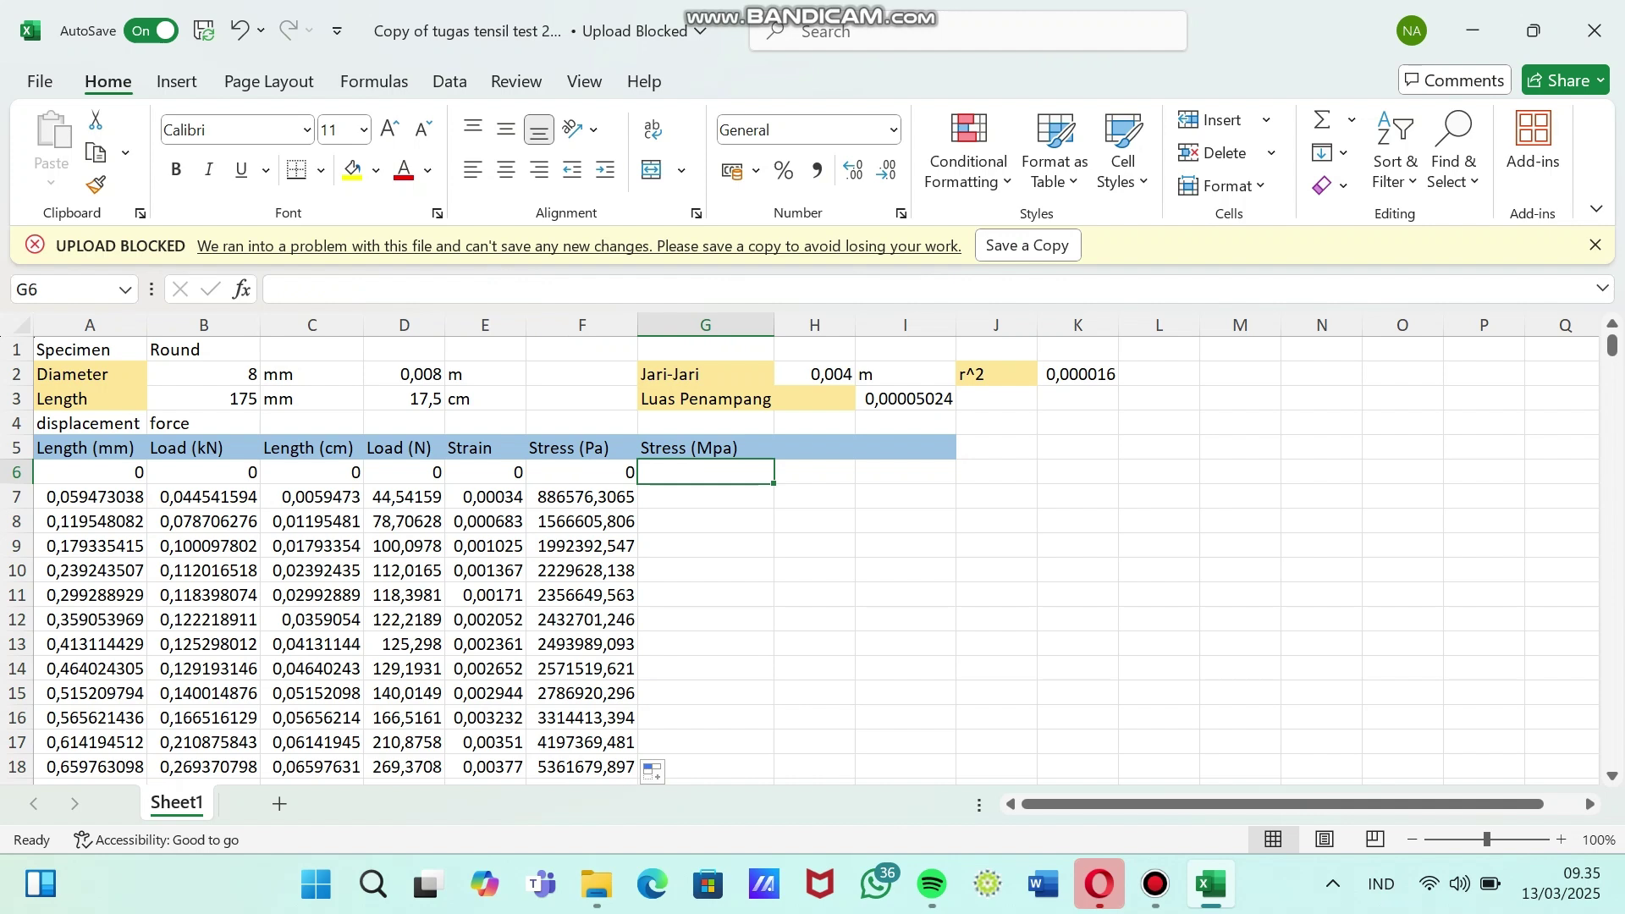
{"action": "type", "text": "="}
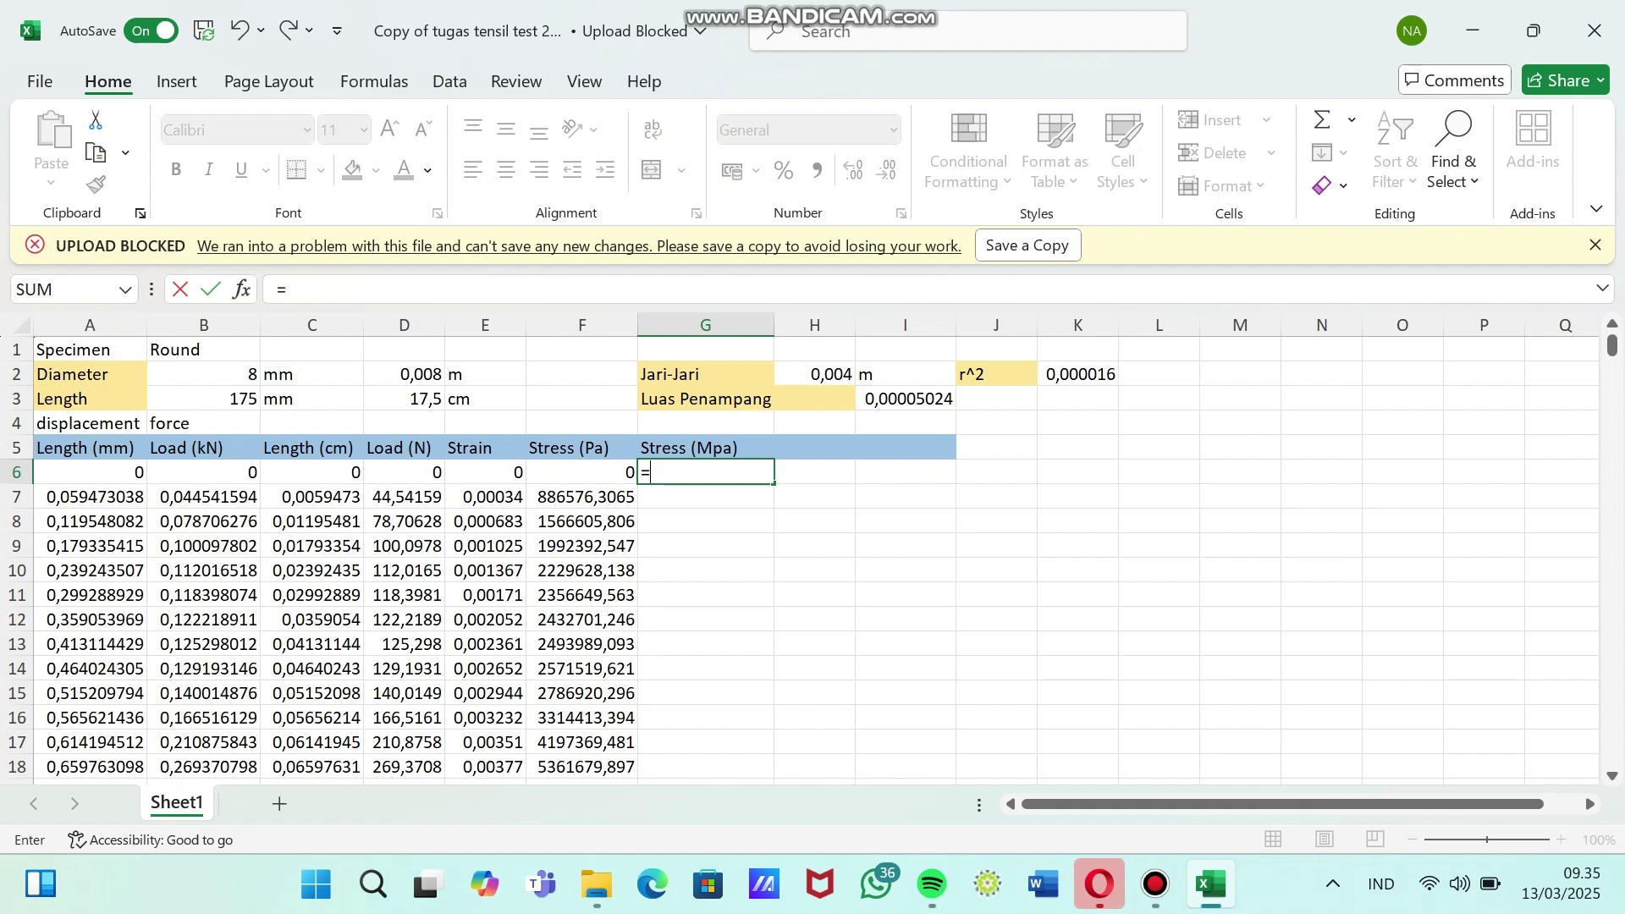
{"action": "key", "text": "Left"}
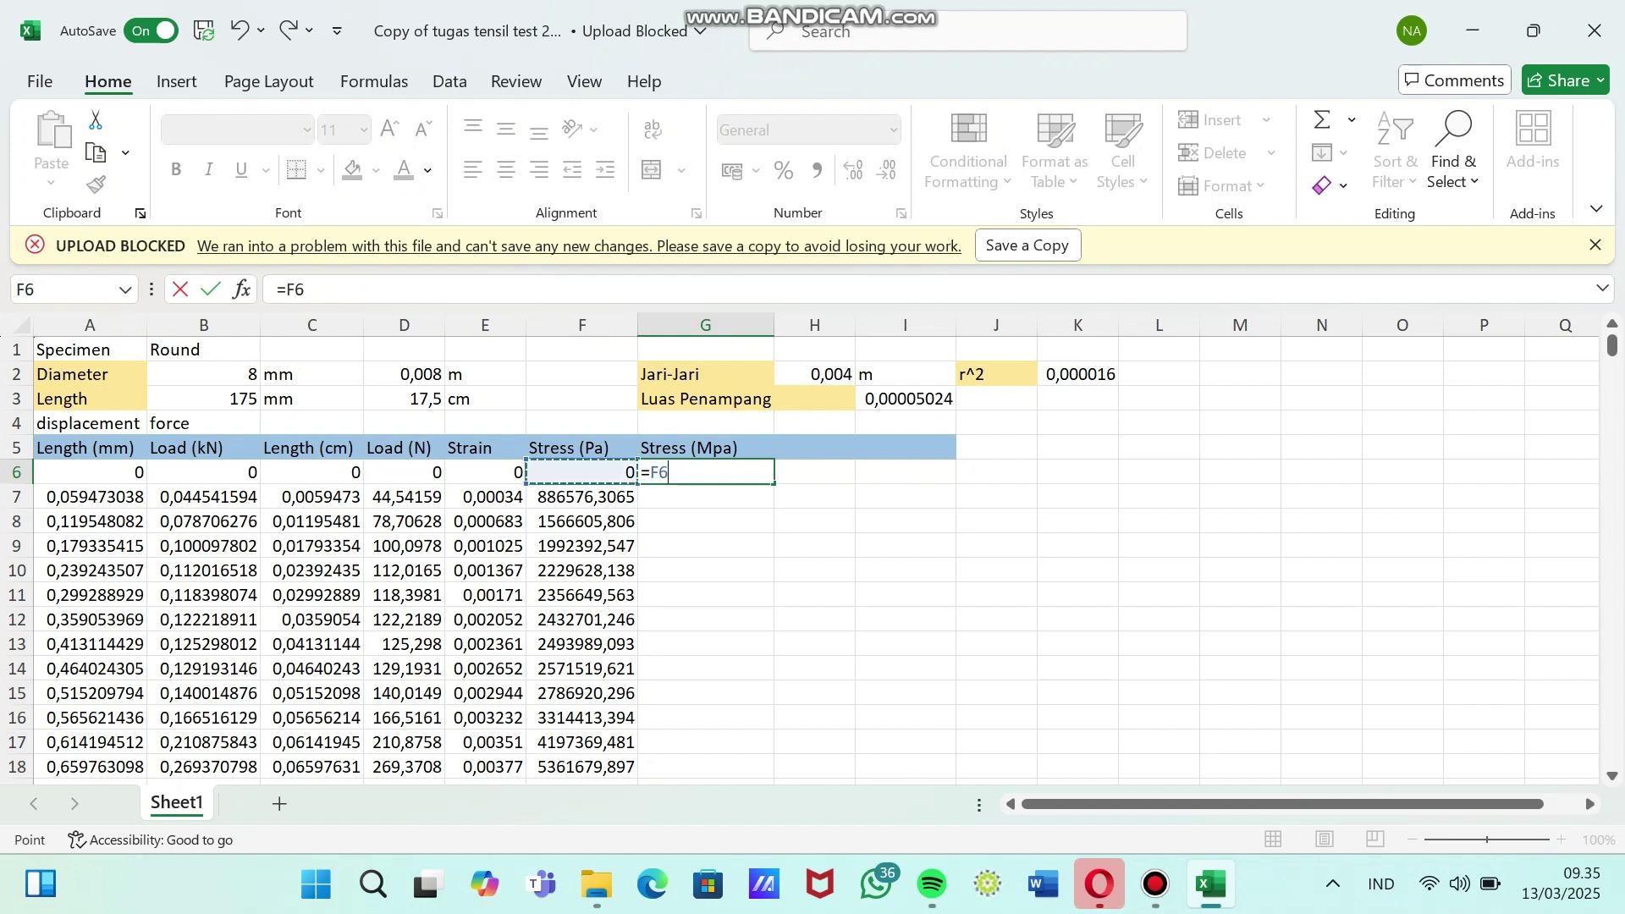
{"action": "type", "text": "*10^-6"}
{"action": "key", "text": "Return"}
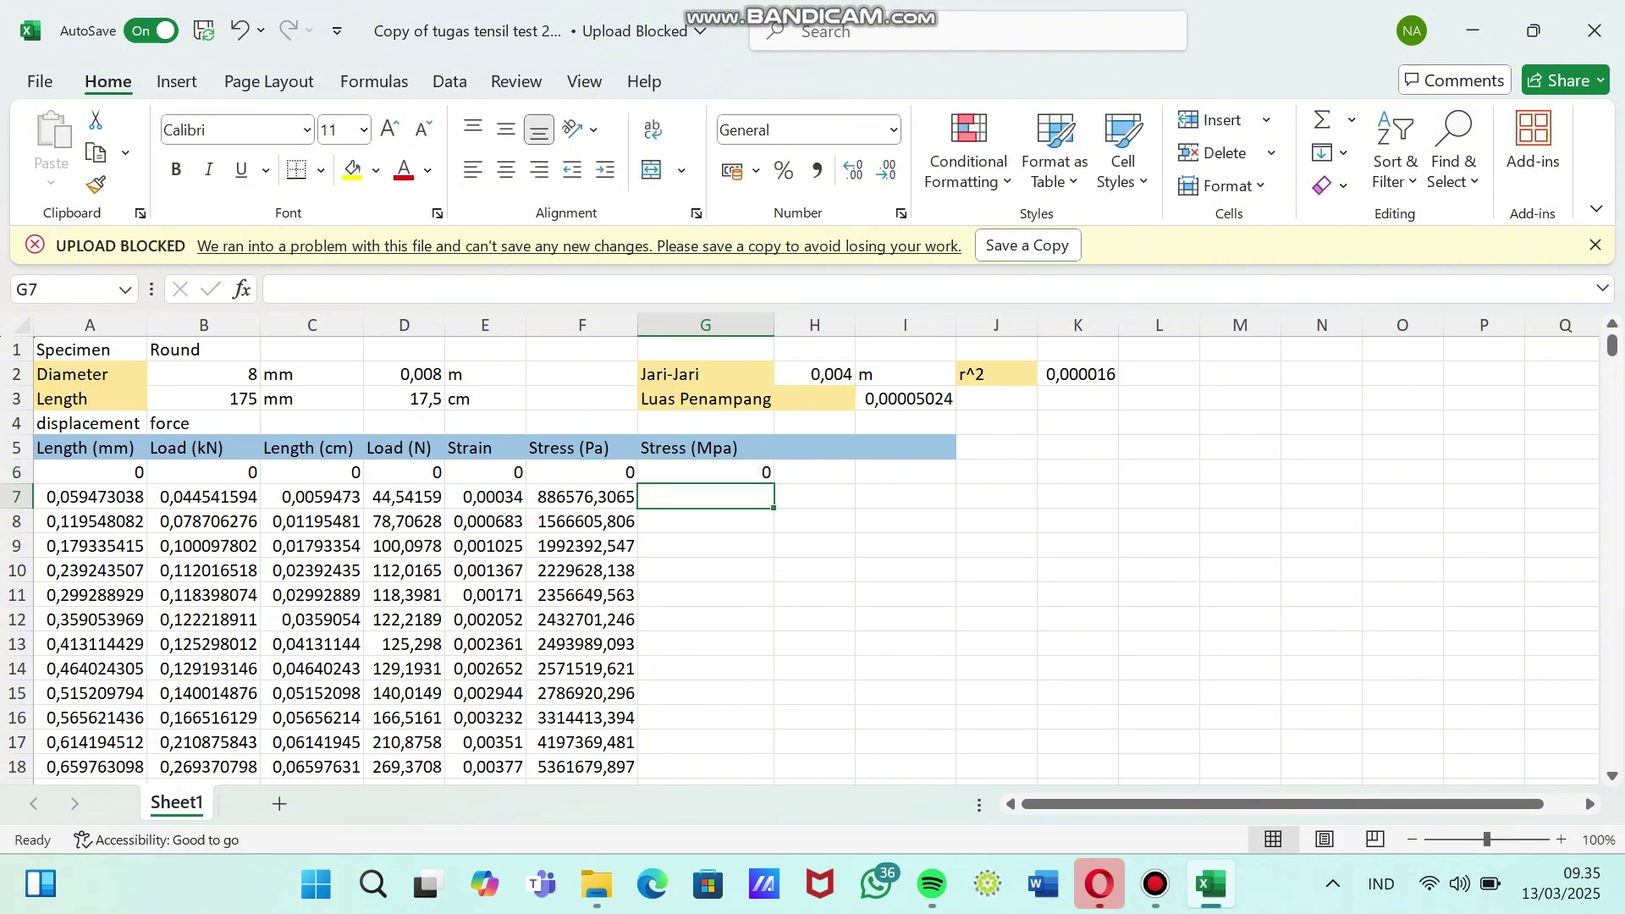
{"action": "left_click", "coordinate": [704, 472]}
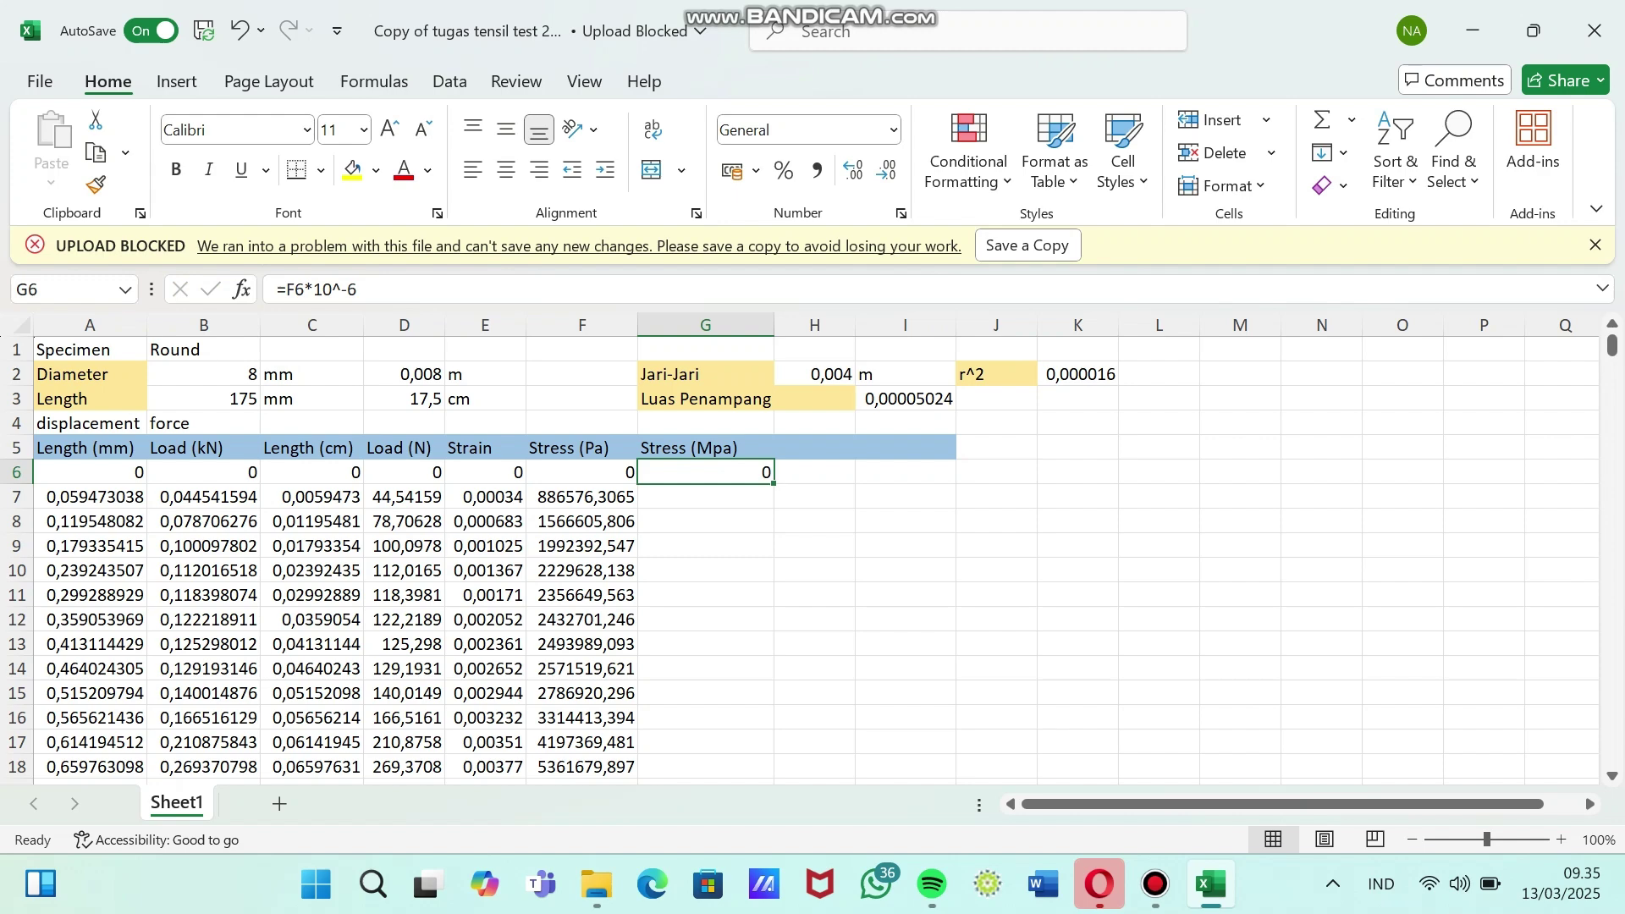
{"action": "double_click", "coordinate": [773, 482]}
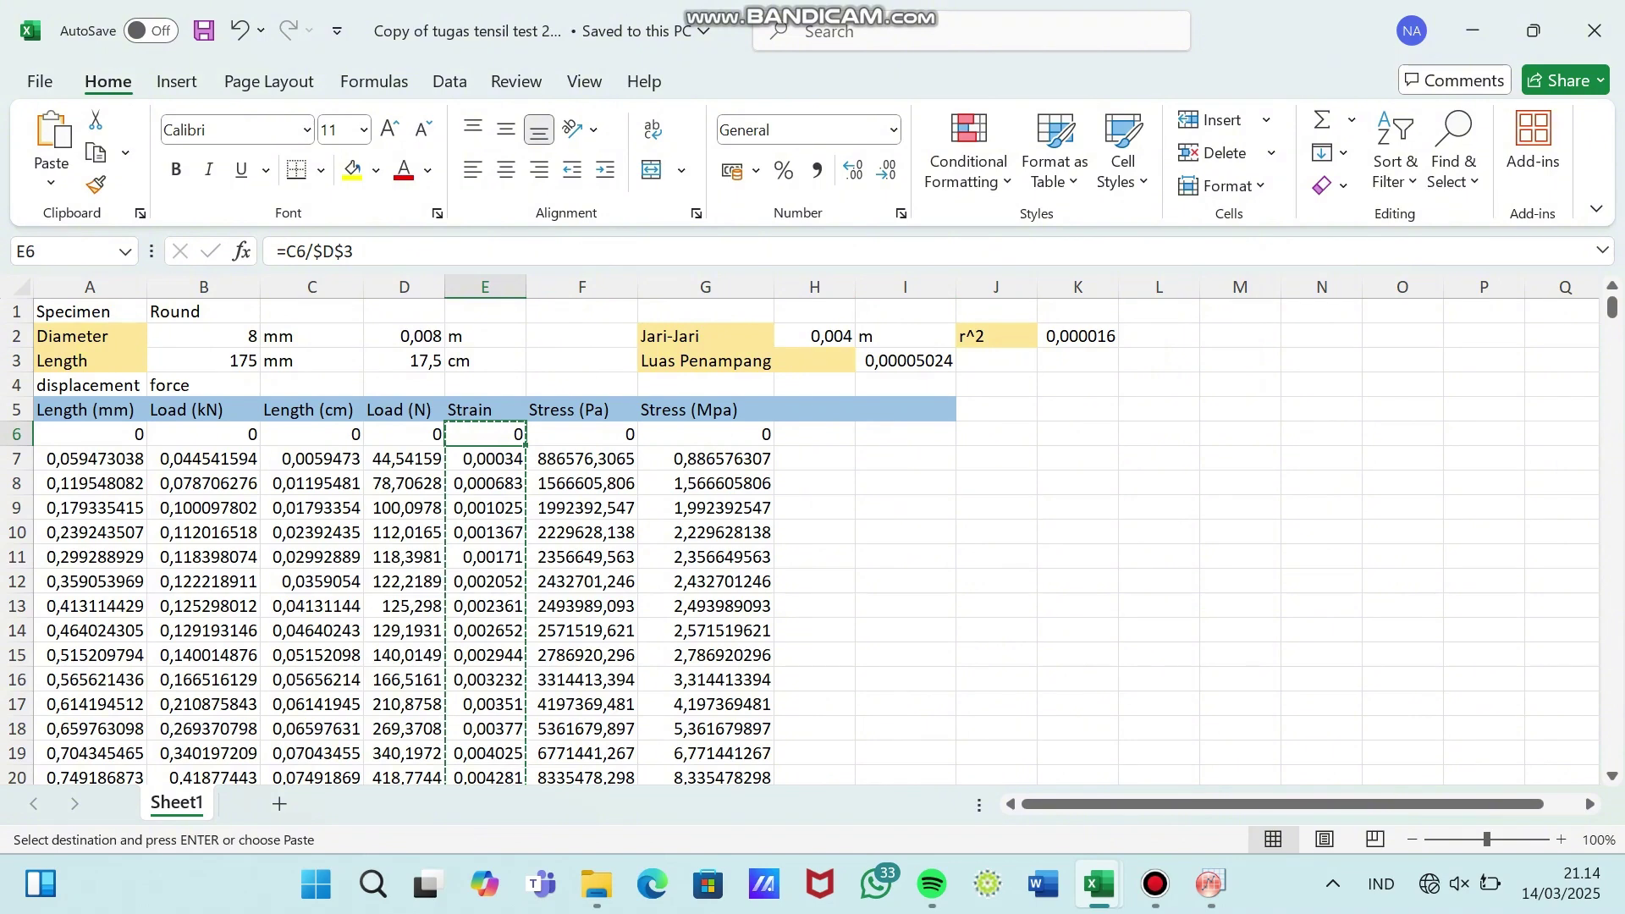
- Copy the Strain values from E6 down, paste them into column A(X) of Book1 in OriginPro, and widen that column
{"action": "key", "text": "ctrl+shift+Down"}
{"action": "key", "text": "ctrl+v"}
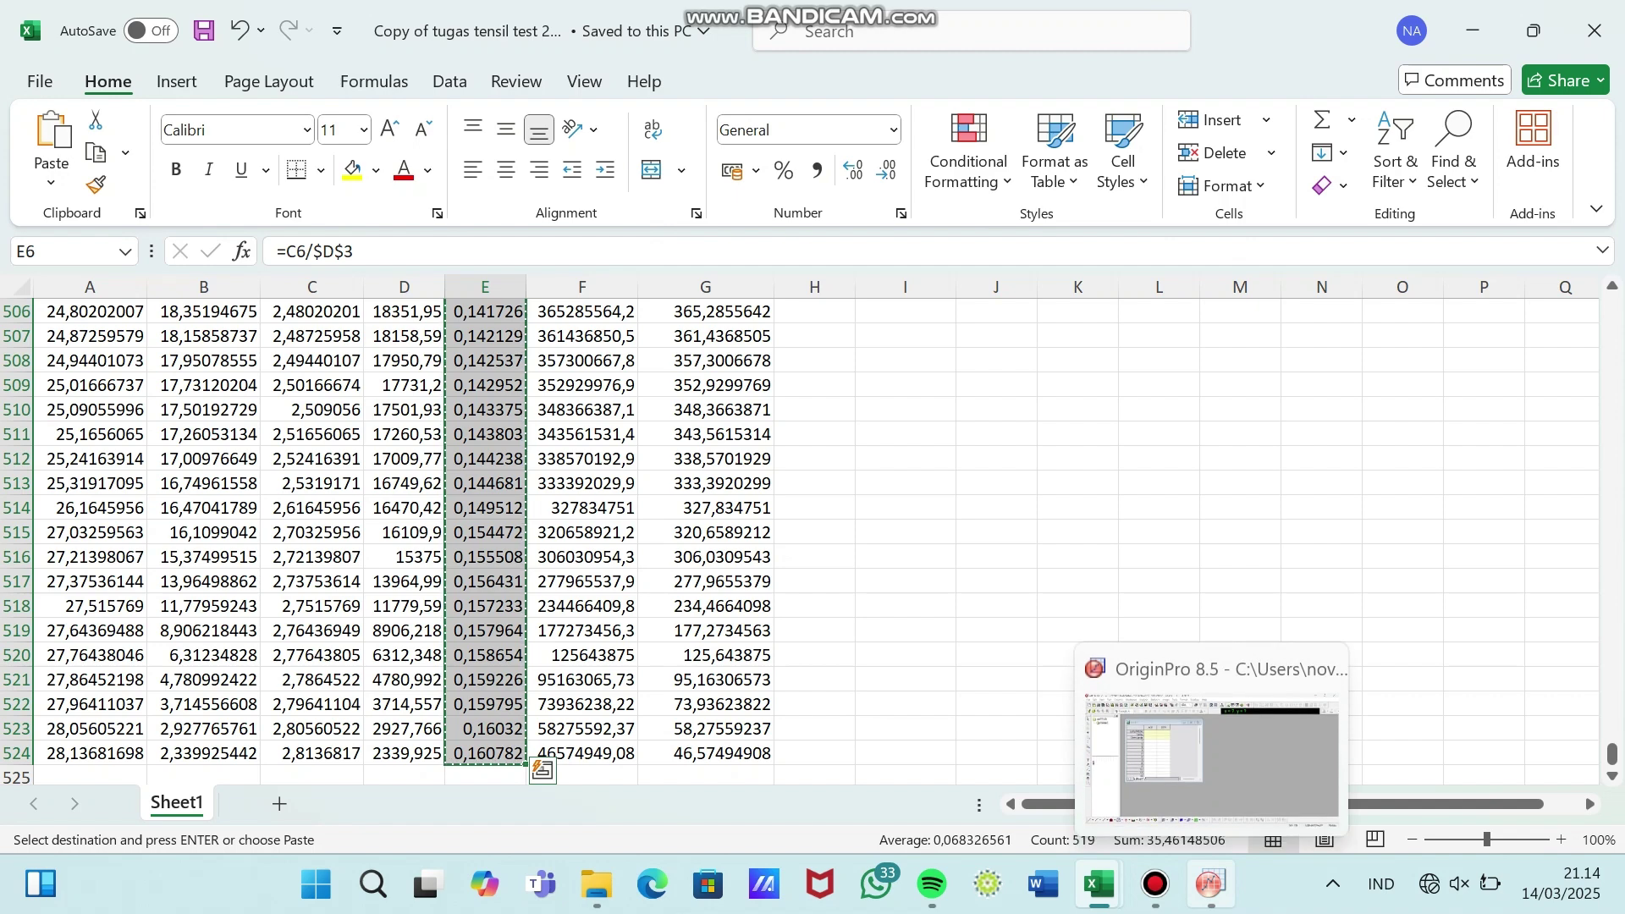
{"action": "left_click", "coordinate": [1210, 884]}
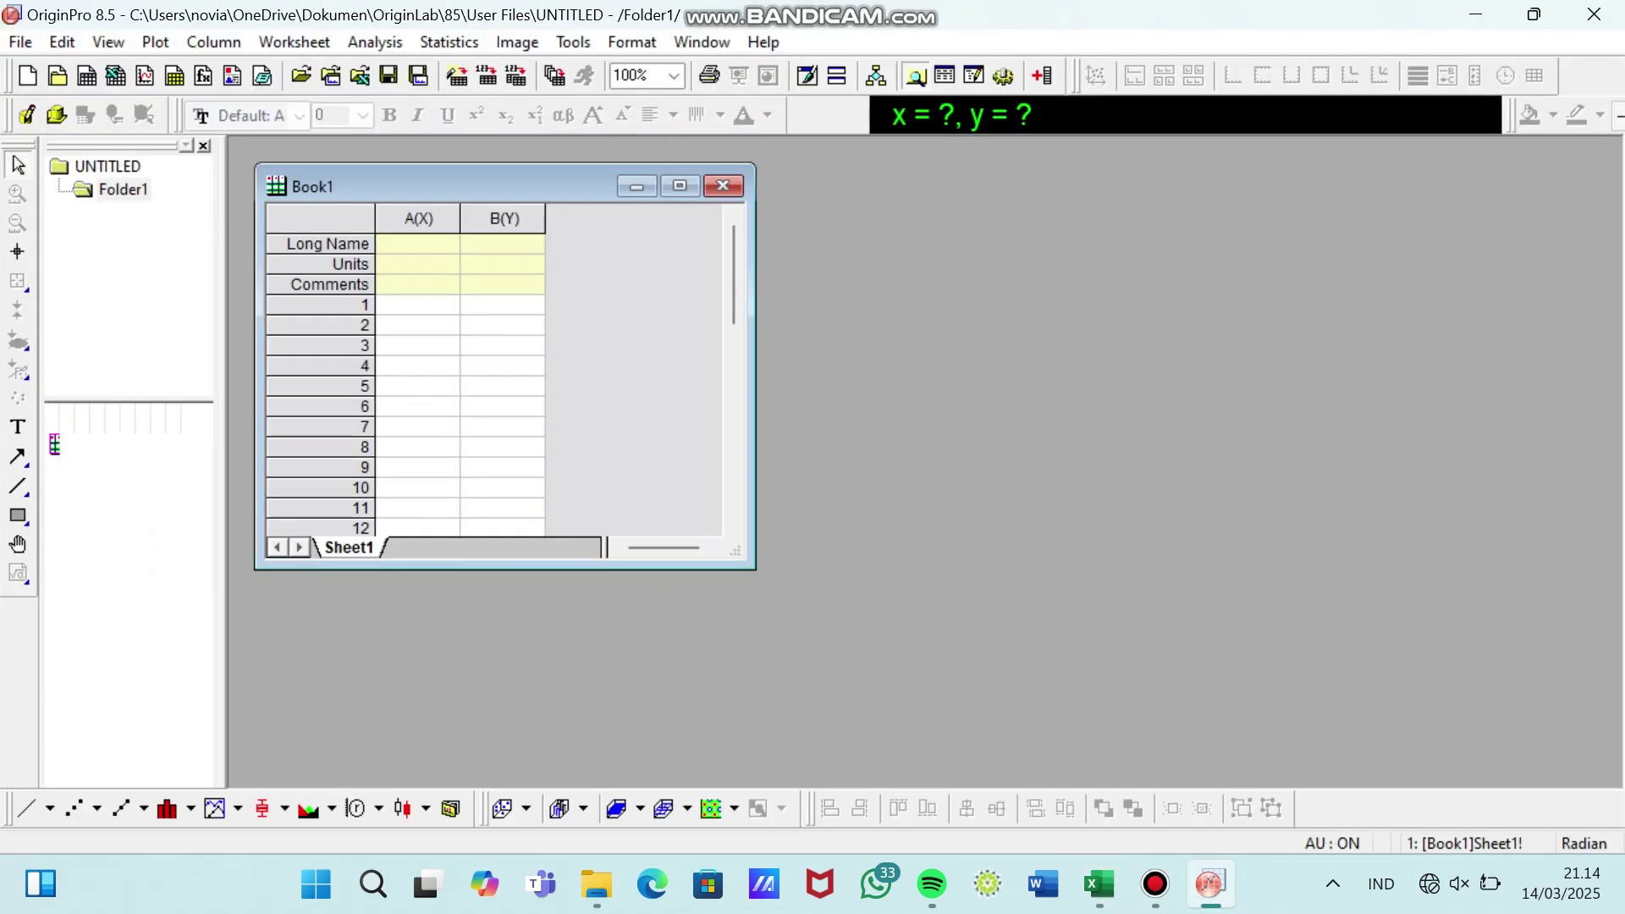
{"action": "left_click", "coordinate": [417, 305]}
{"action": "key", "text": "ctrl+v"}
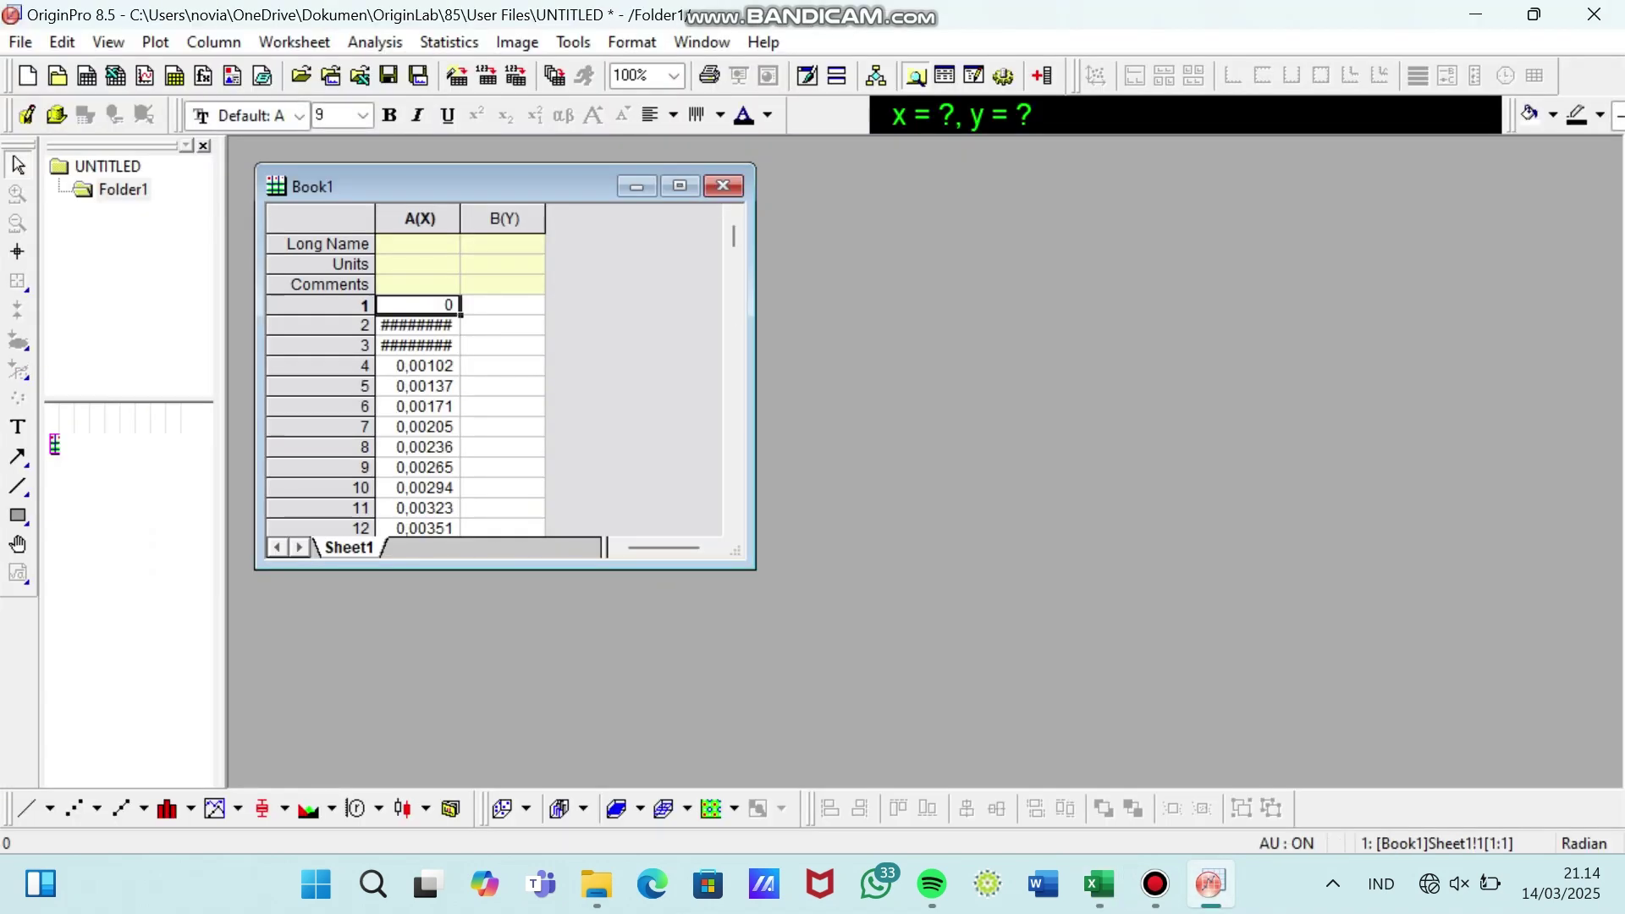
{"action": "left_click_drag", "start_coordinate": [460, 218], "coordinate": [503, 218]}
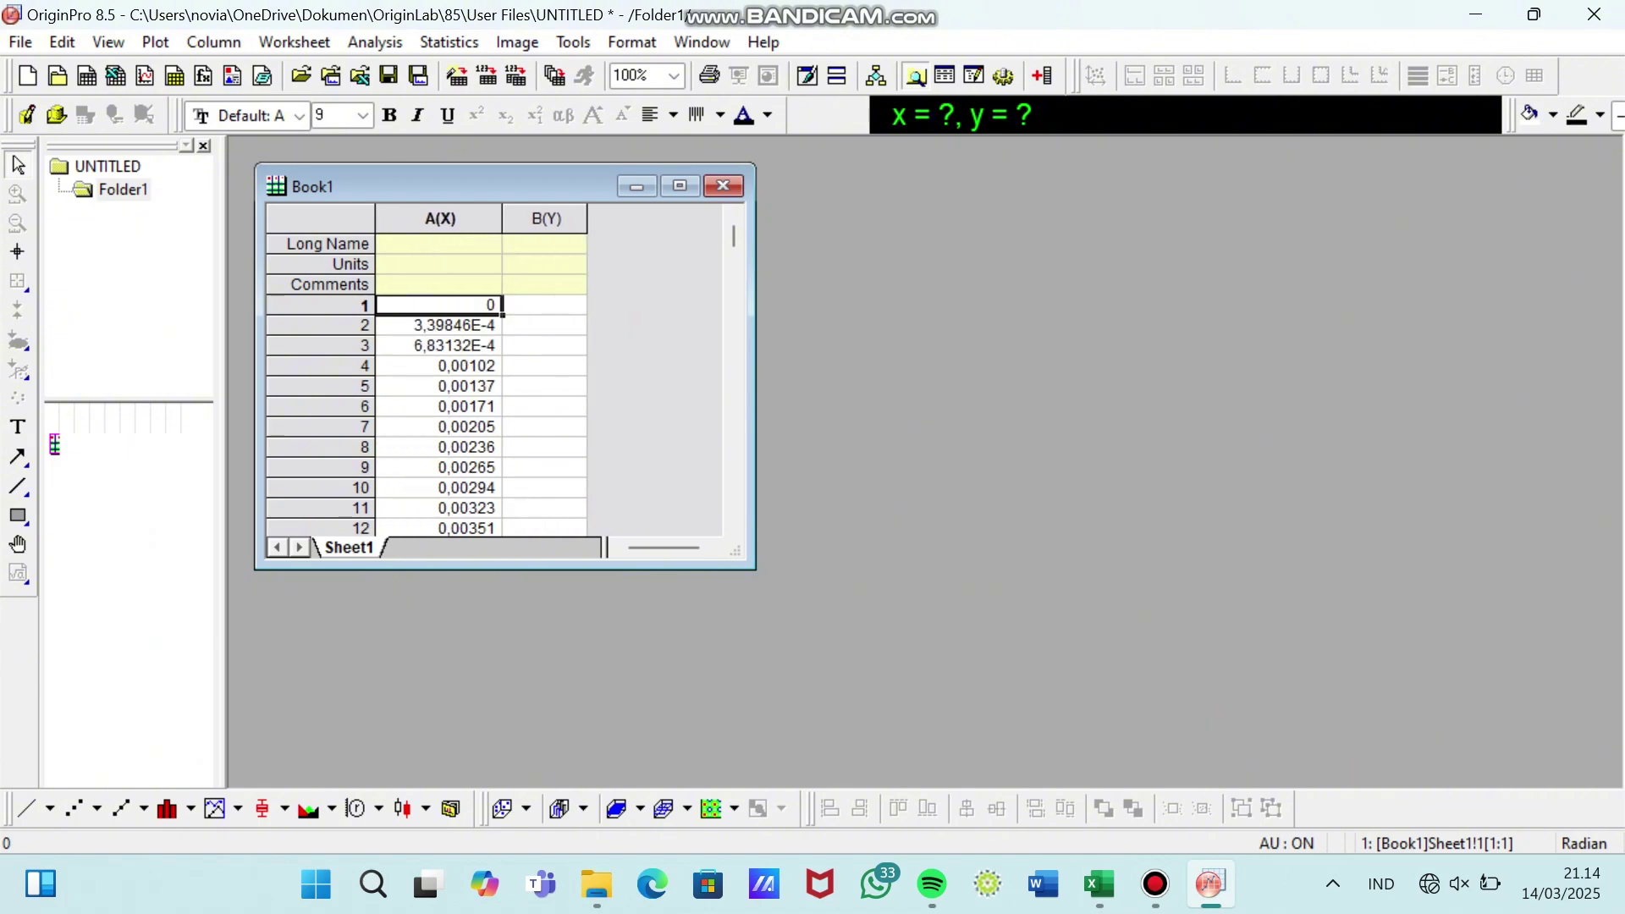
- Copy the Stress (Mpa) values from G6 down in the Excel workbook and paste them into column B(Y) of Book1 in OriginPro
{"action": "mouse_move", "coordinate": [1099, 883]}
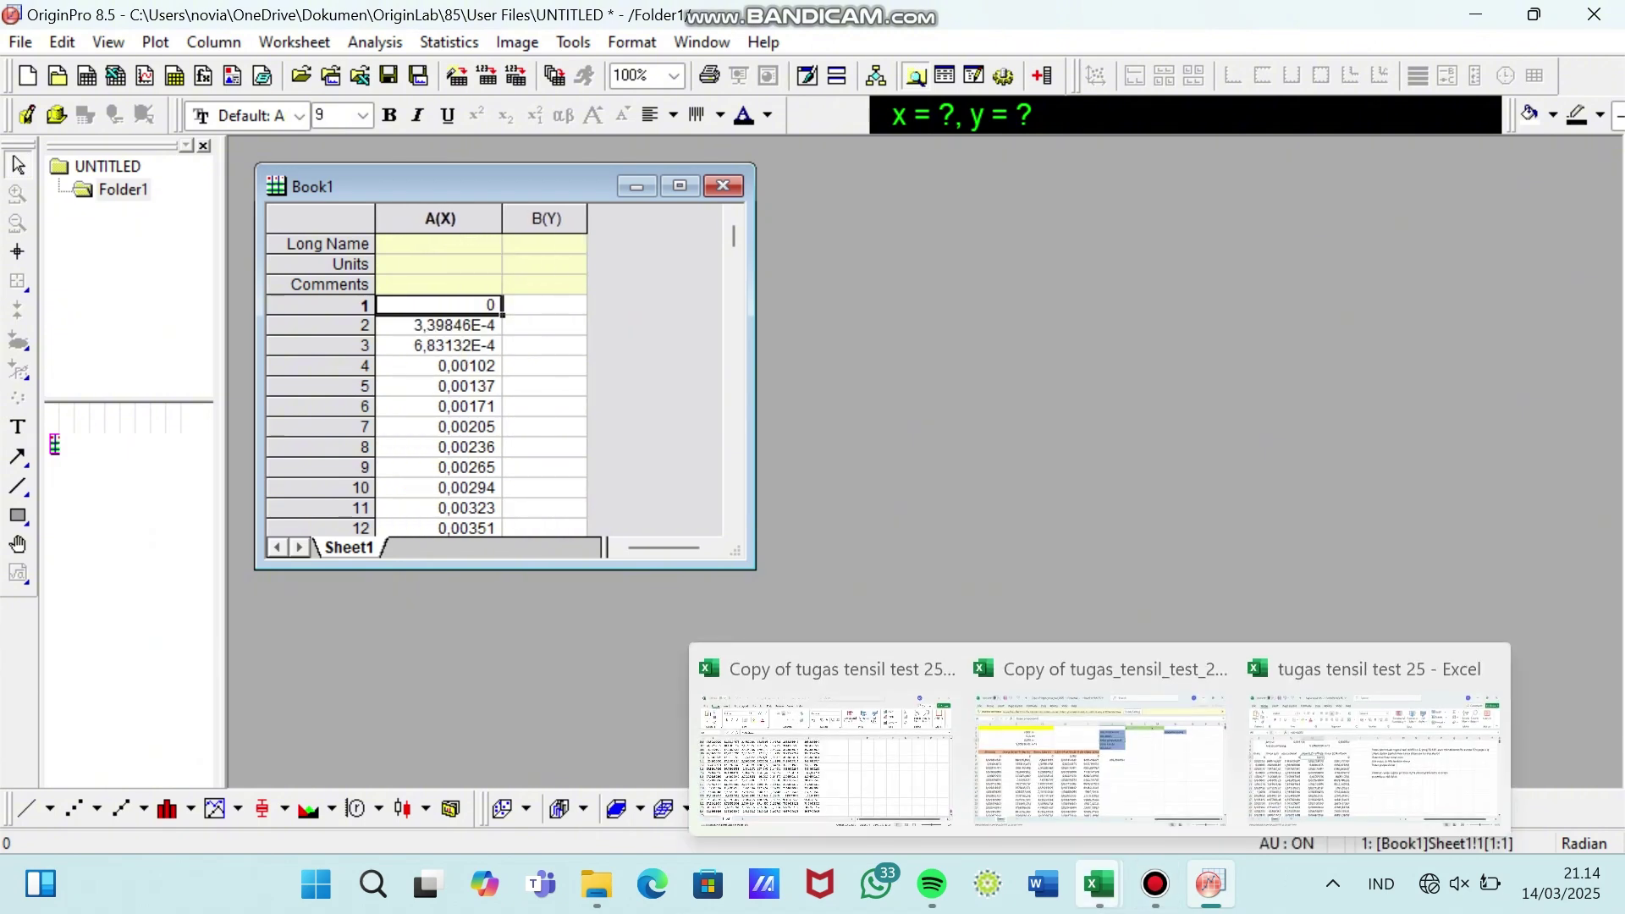
{"action": "left_click", "coordinate": [1100, 745]}
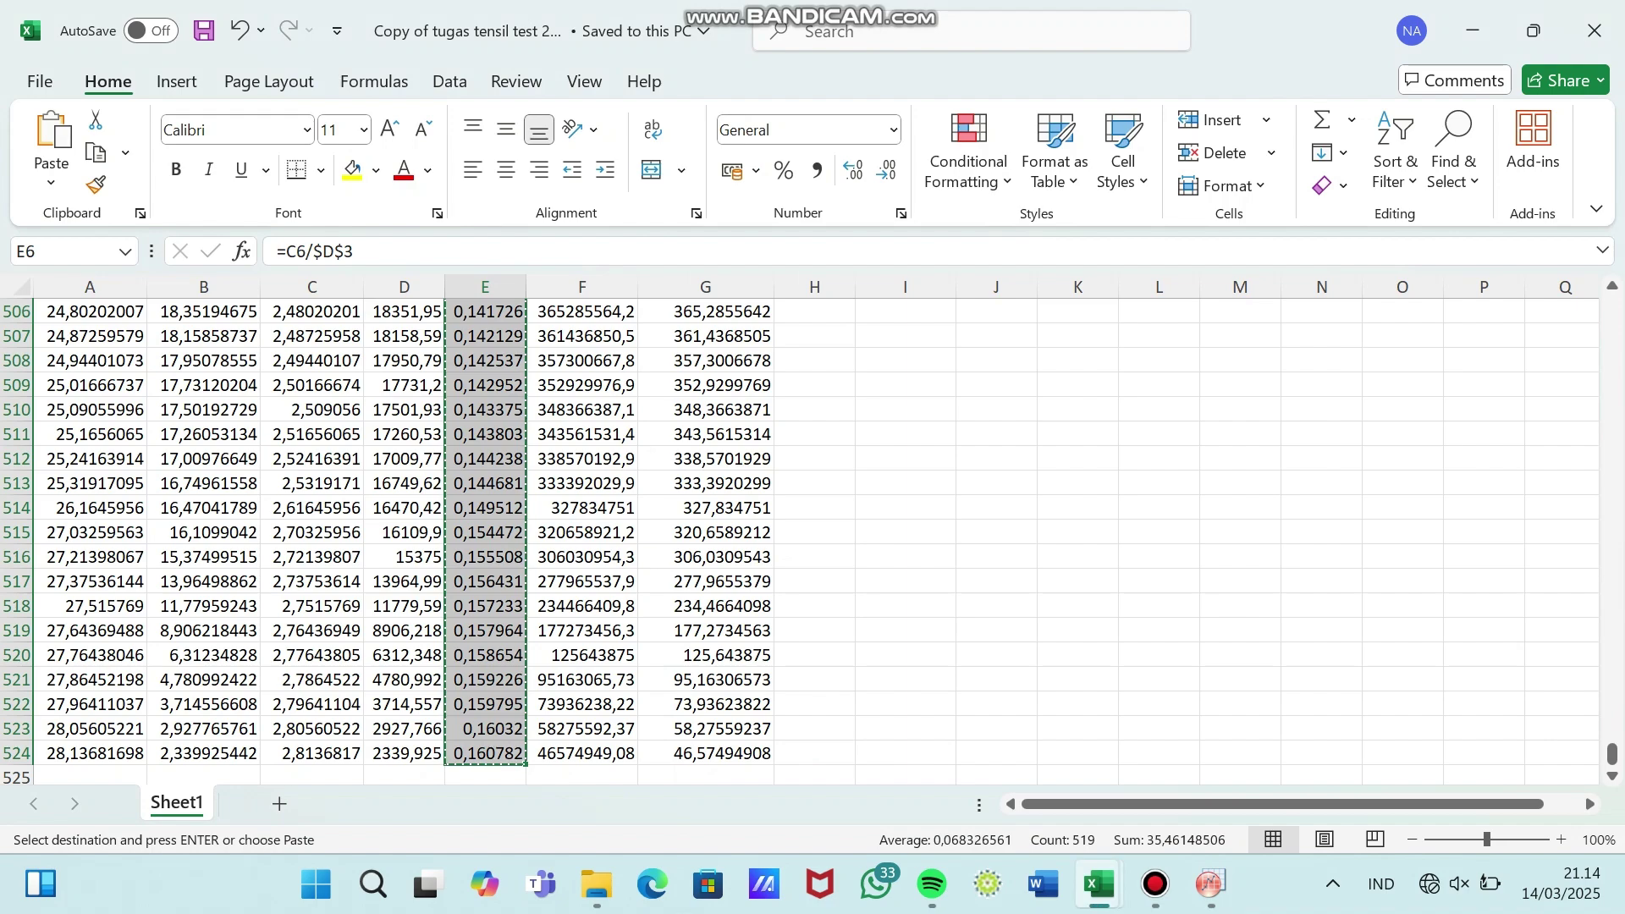
{"action": "scroll", "coordinate": [1101, 745], "scroll_direction": "down", "scroll_amount": 1}
{"action": "scroll", "coordinate": [799, 542], "scroll_direction": "up", "scroll_amount": 20}
{"action": "scroll", "coordinate": [800, 542], "scroll_direction": "up", "scroll_amount": 20}
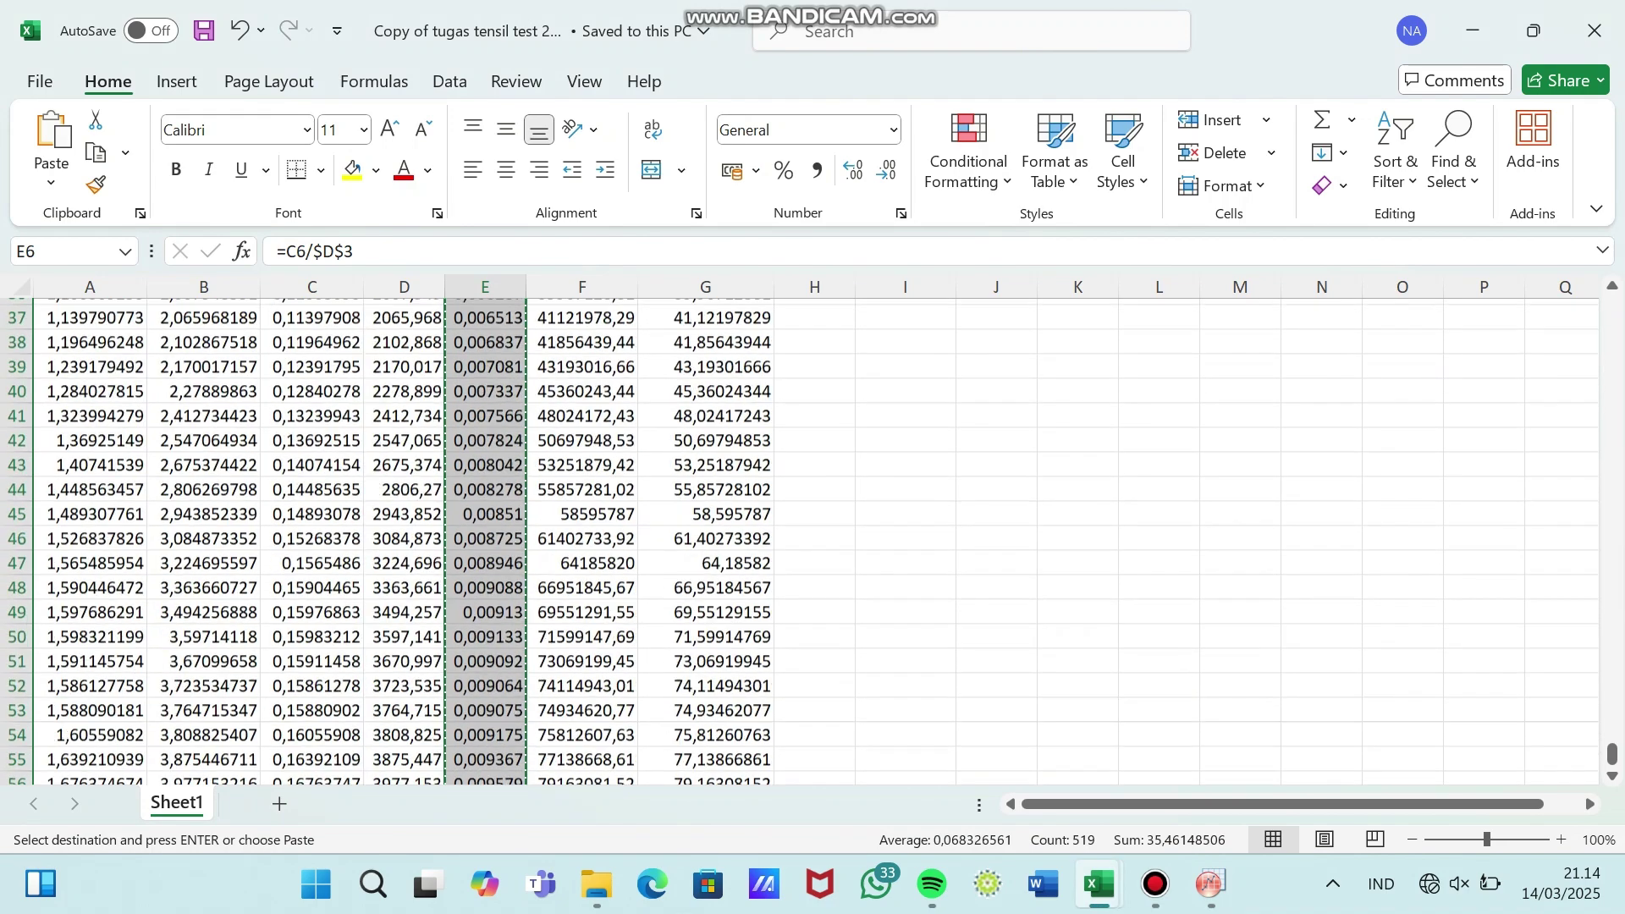
{"action": "left_click", "coordinate": [705, 434]}
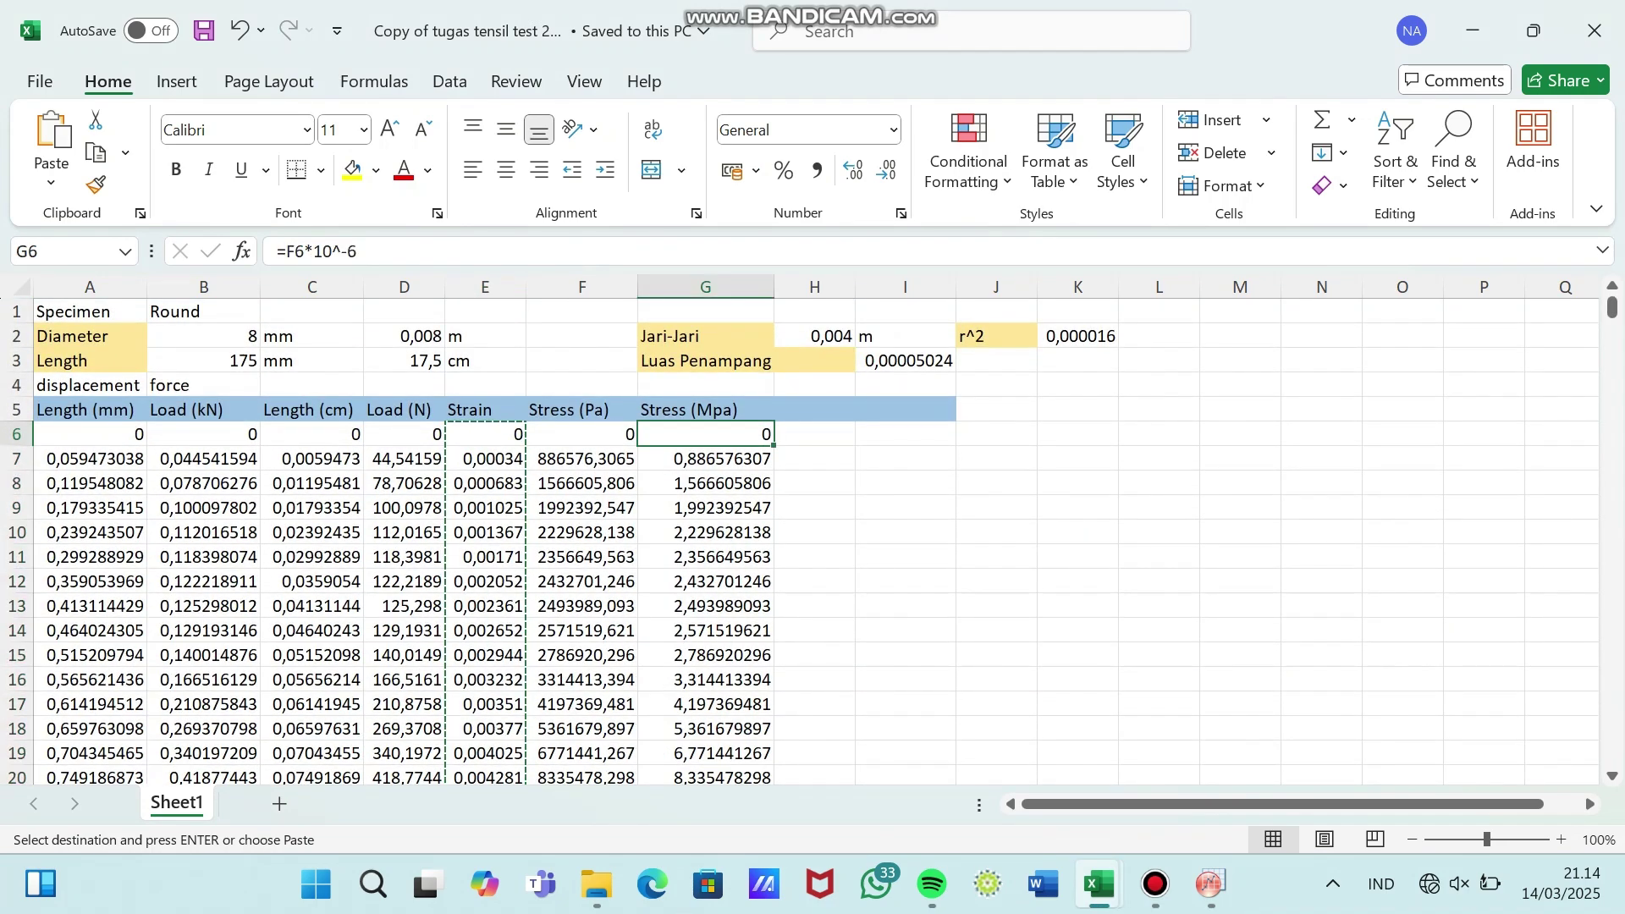
{"action": "key", "text": "ctrl+shift+Down"}
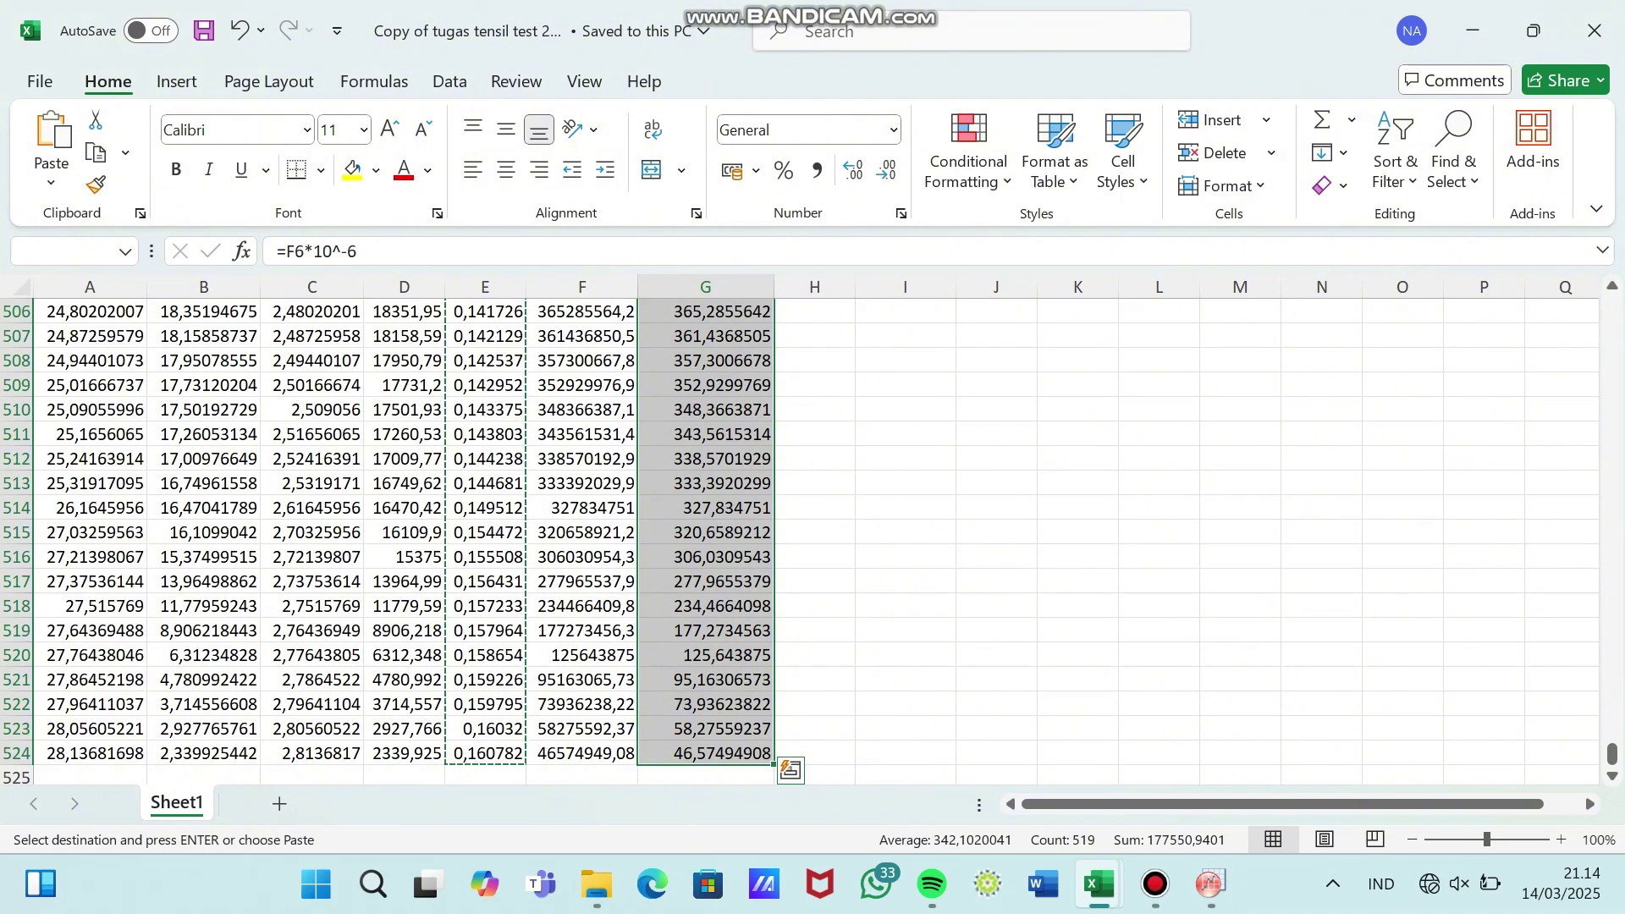
{"action": "key", "text": "ctrl+c"}
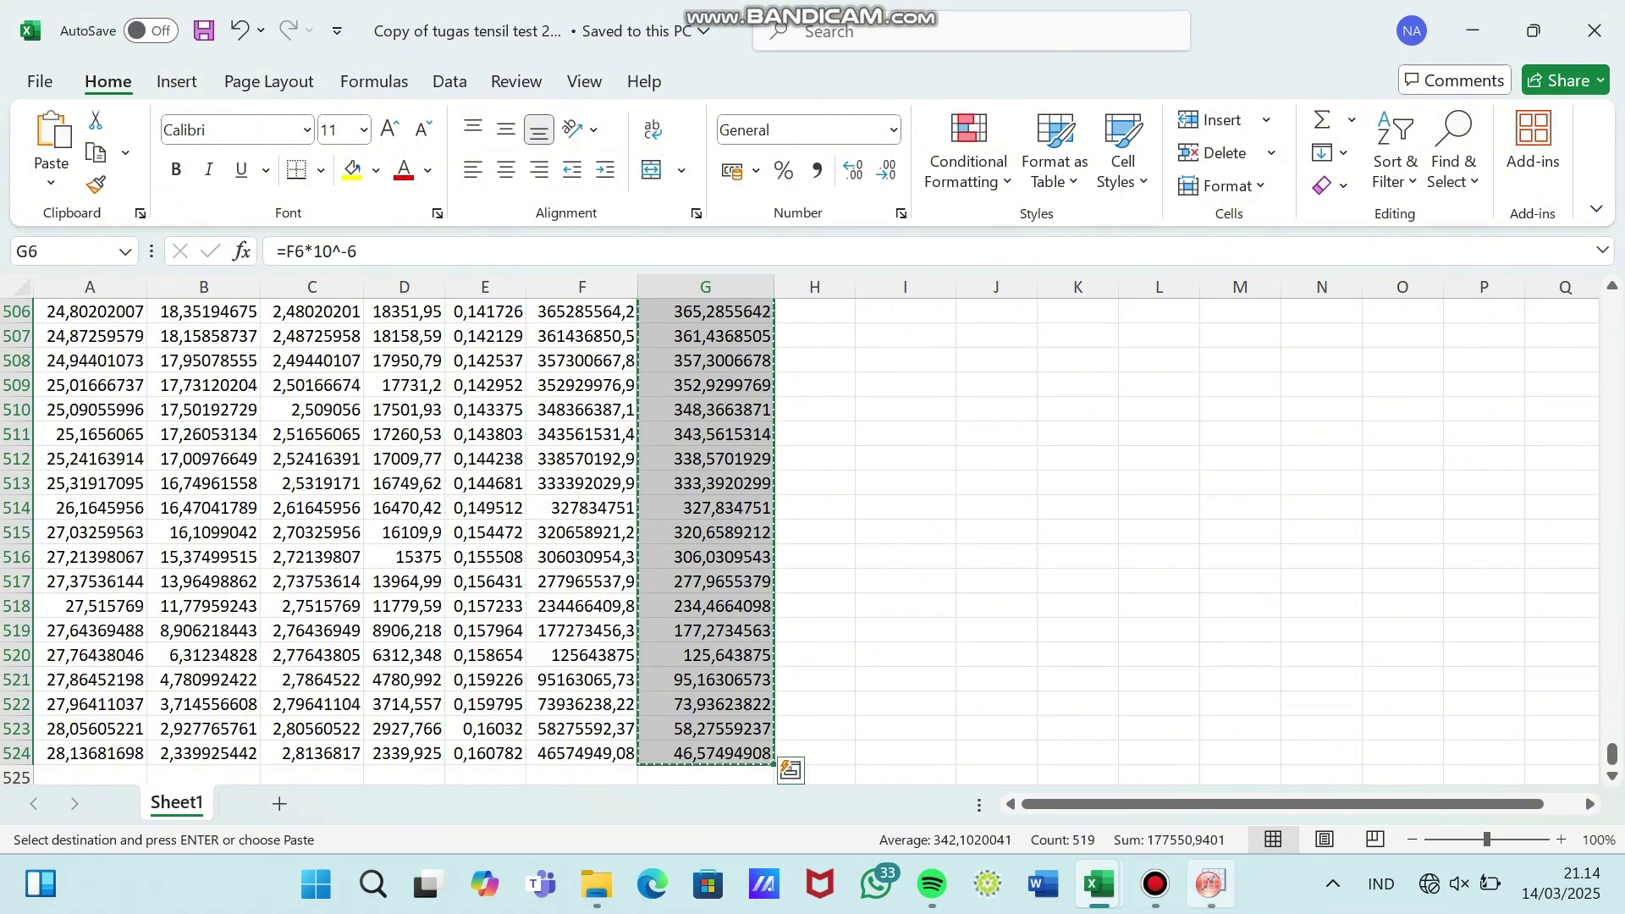
{"action": "left_click", "coordinate": [1210, 884]}
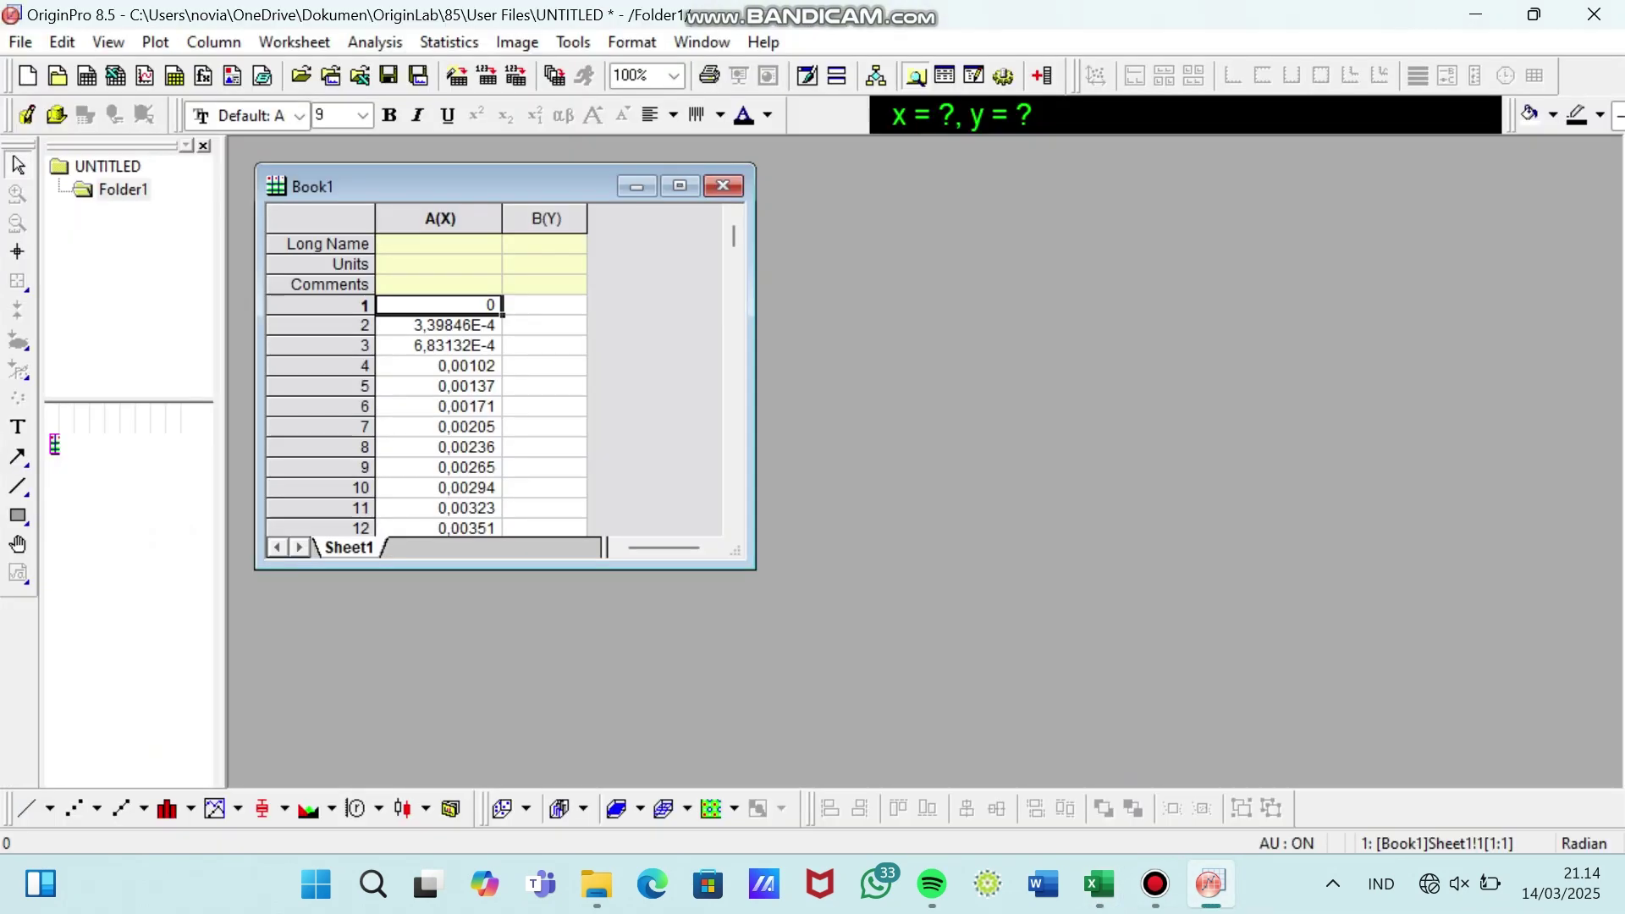
{"action": "left_click", "coordinate": [544, 305]}
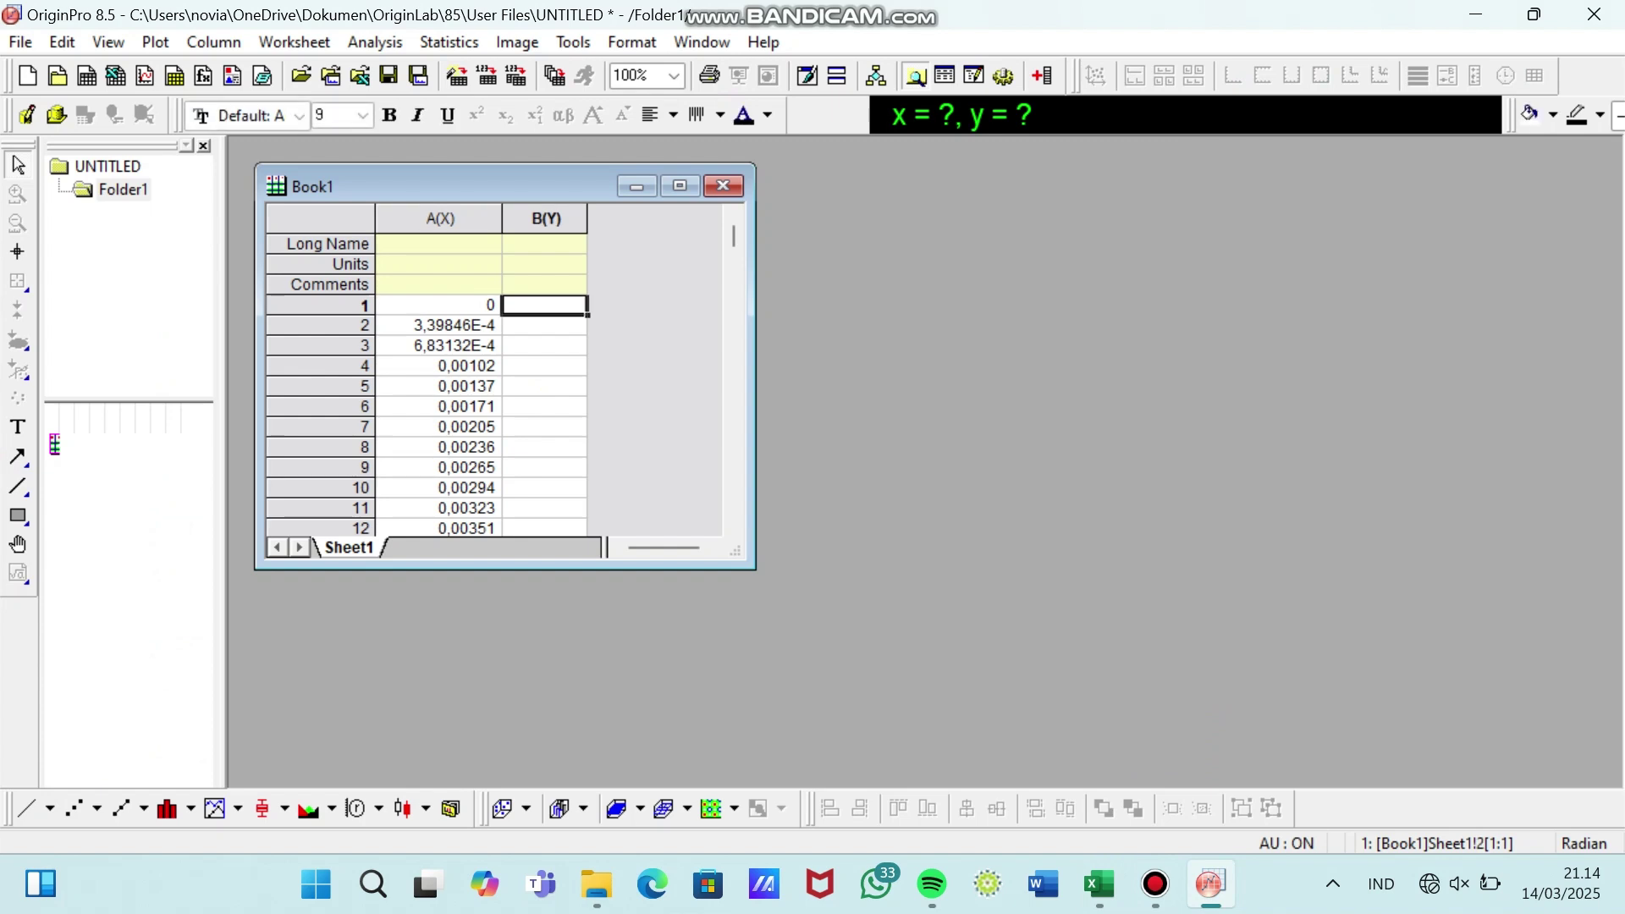
{"action": "key", "text": "ctrl+v"}
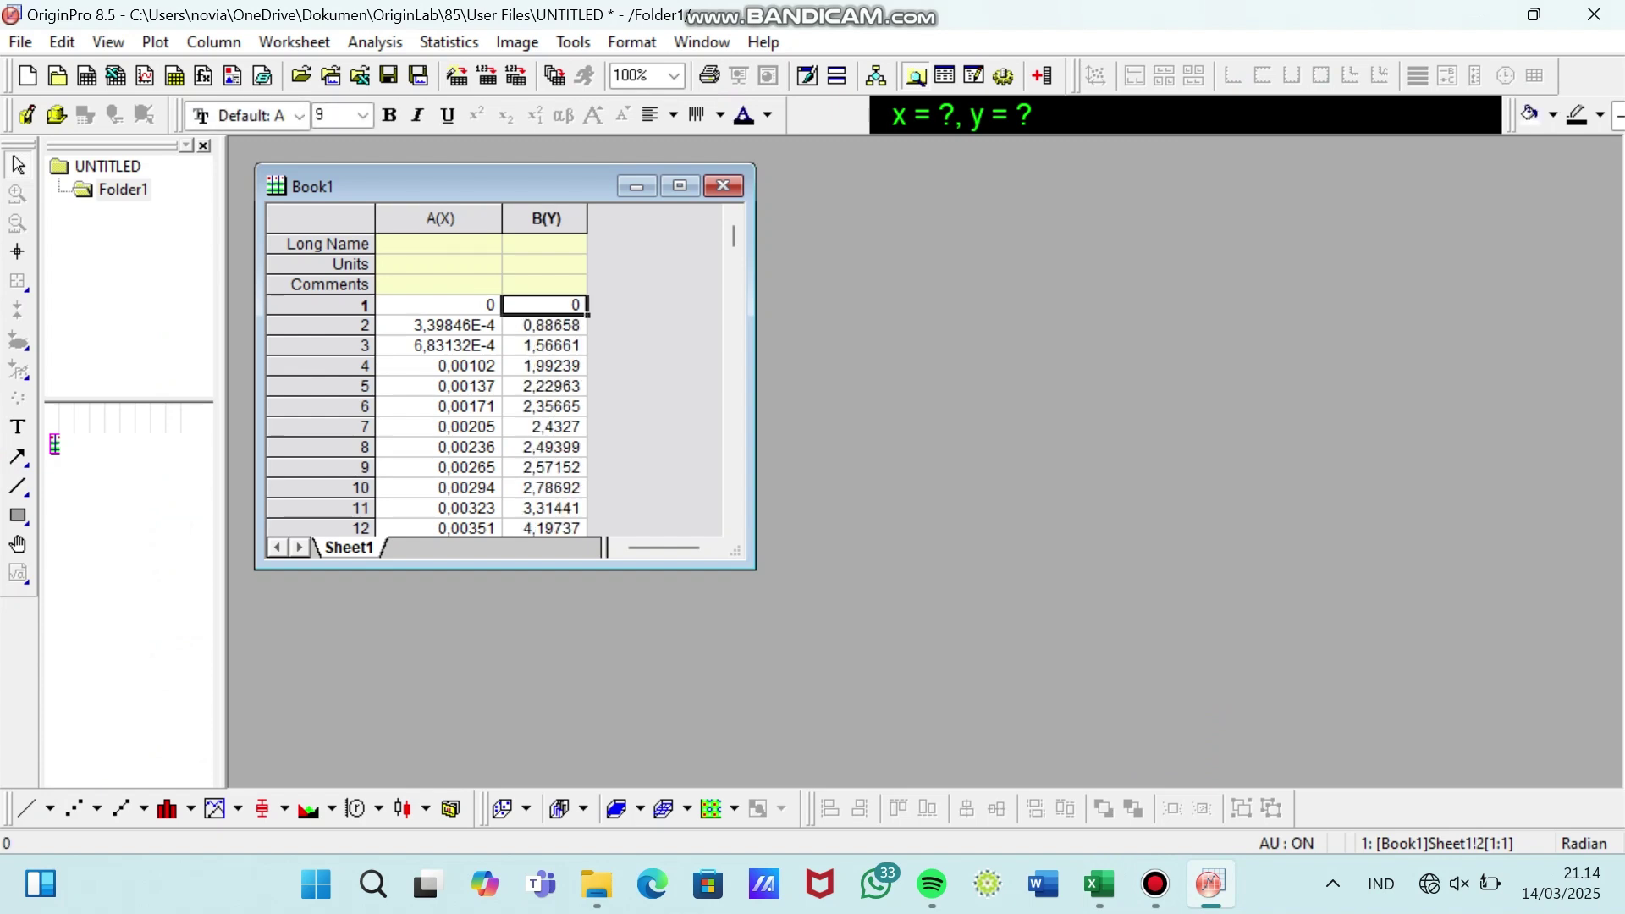
- Enter the long names "stress" for column A(X) and "strain" for column B(Y)
{"action": "left_click", "coordinate": [439, 244]}
{"action": "type", "text": "stress"}
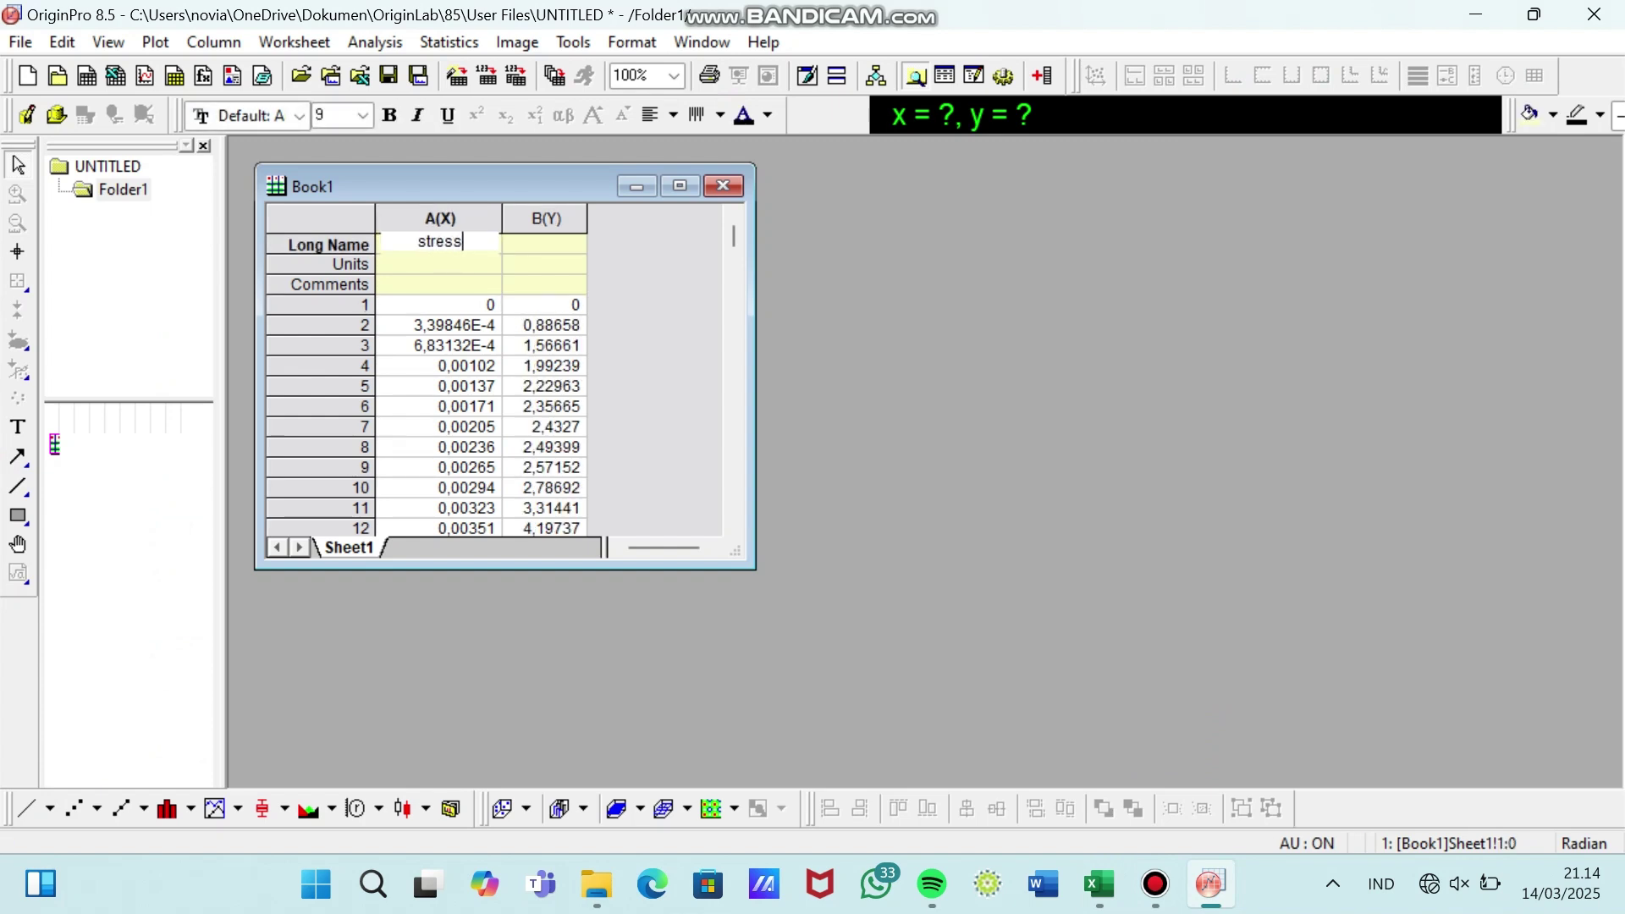
{"action": "left_click", "coordinate": [544, 244]}
{"action": "type", "text": "str"}
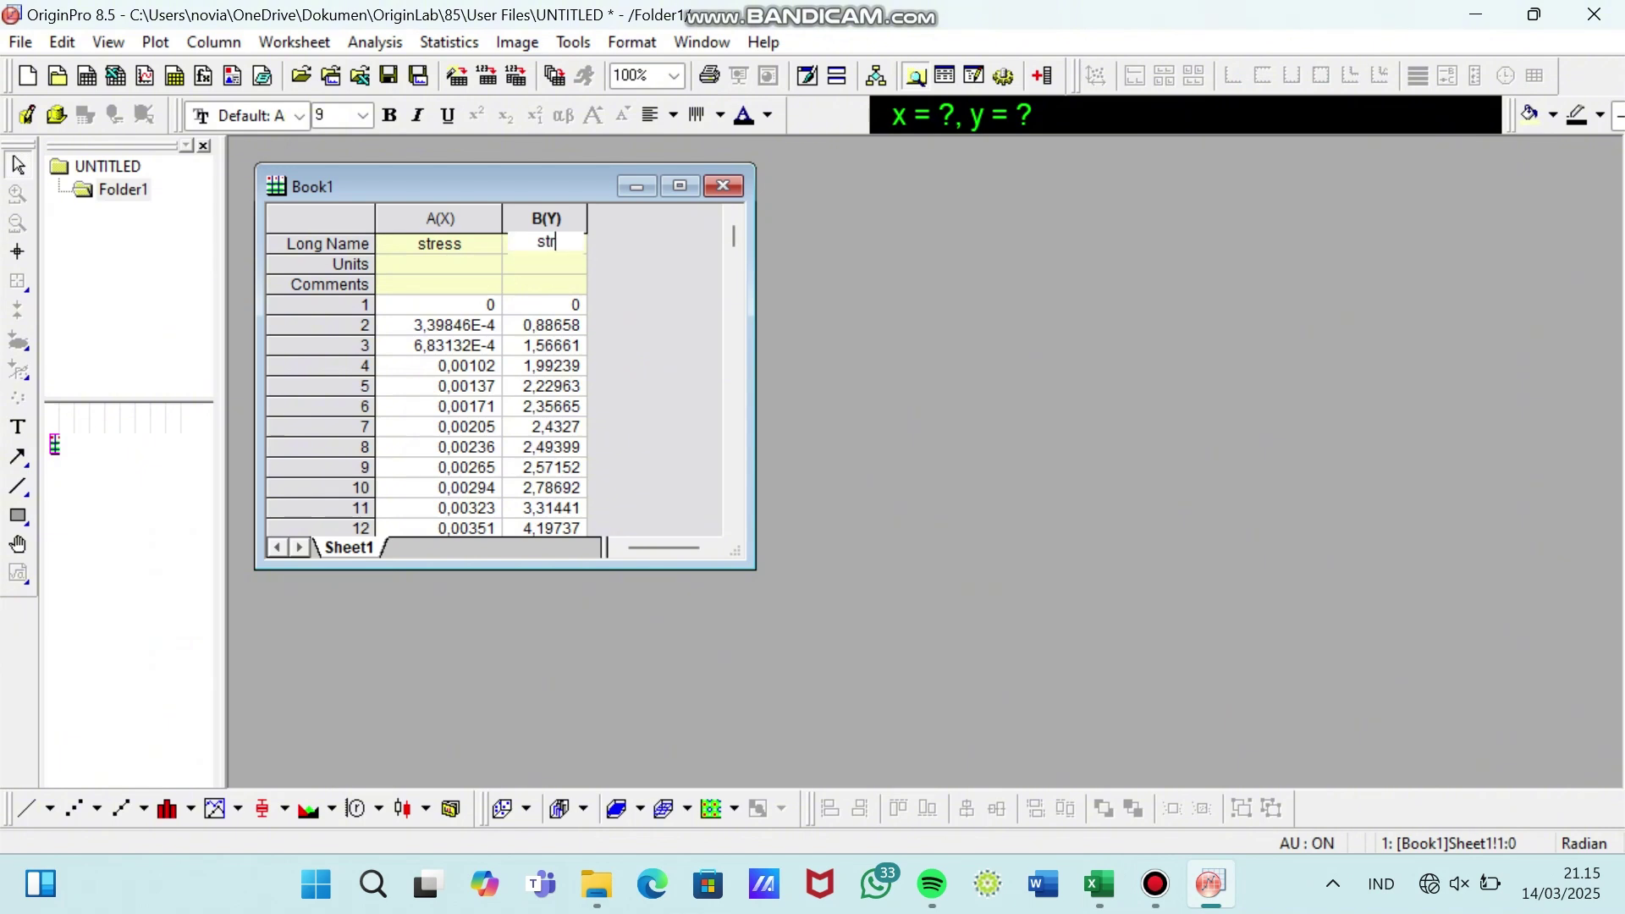
{"action": "type", "text": "ain"}
- Plot columns A(X) and B(Y) together as a line graph and maximize the graph window
{"action": "double_click", "coordinate": [439, 218]}
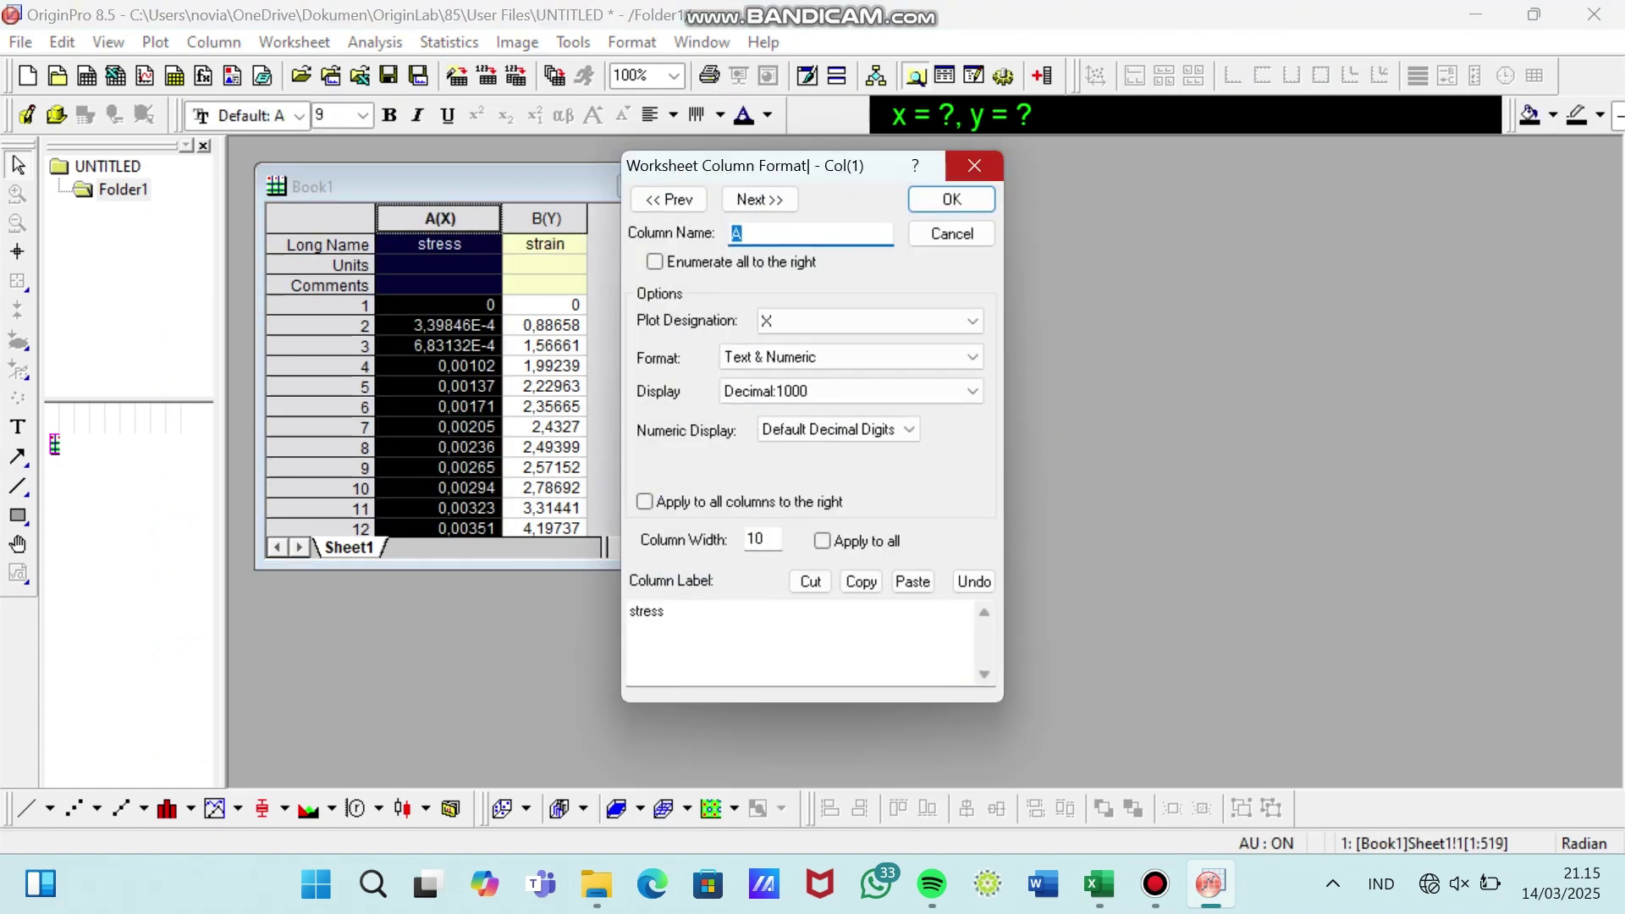
{"action": "left_click", "coordinate": [974, 165]}
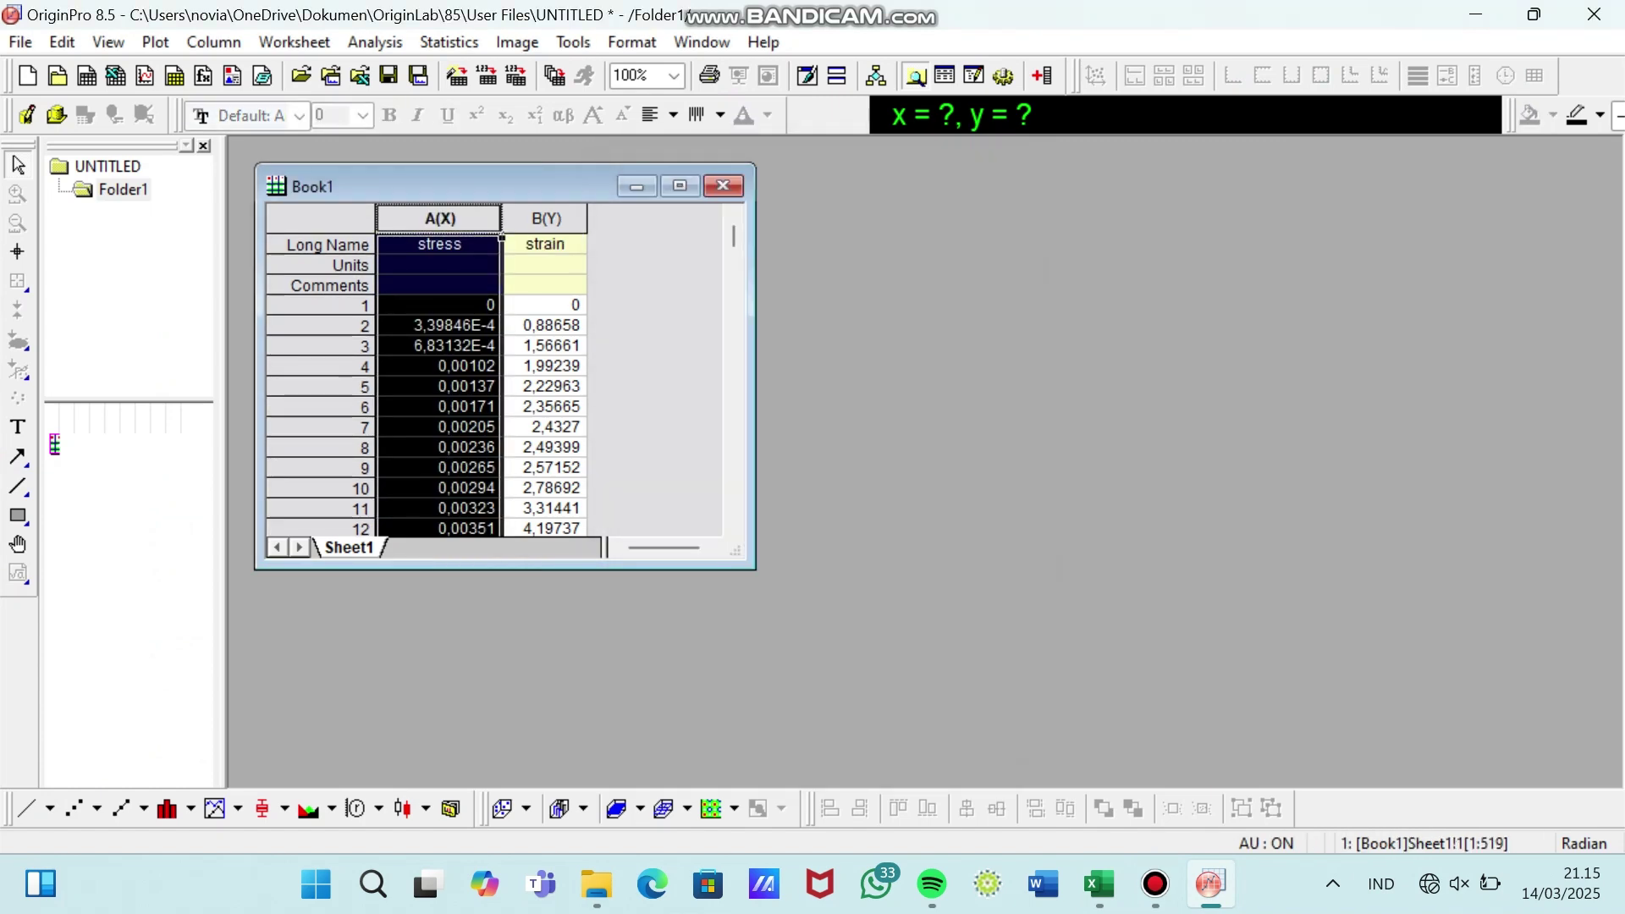
{"action": "left_click_drag", "start_coordinate": [440, 219], "coordinate": [546, 218]}
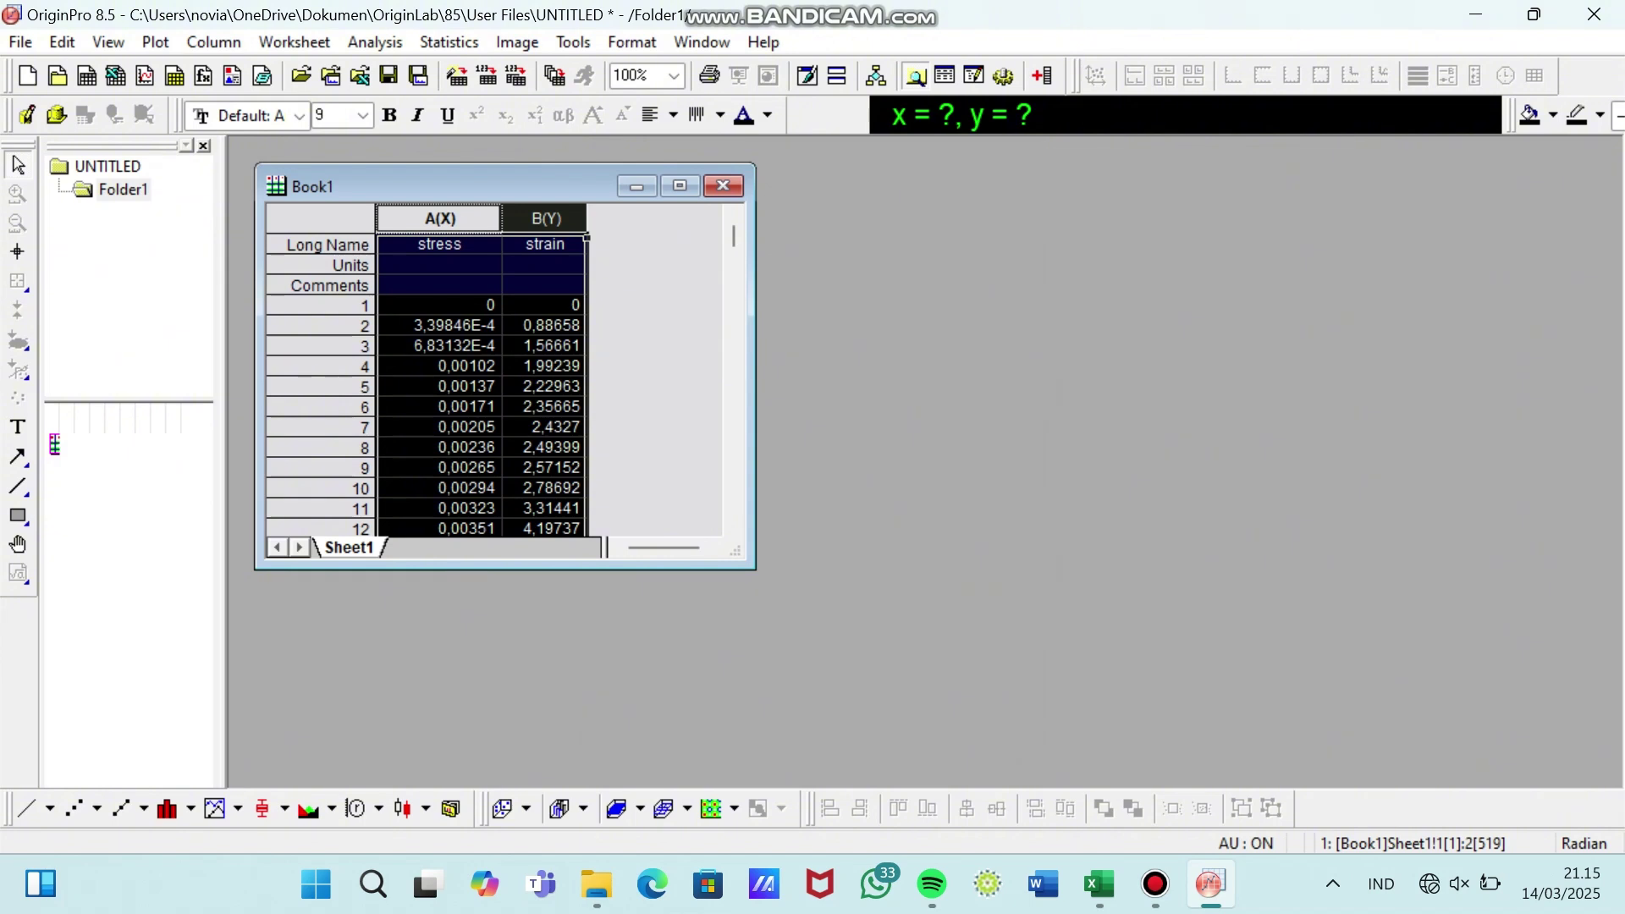
{"action": "left_click", "coordinate": [27, 807]}
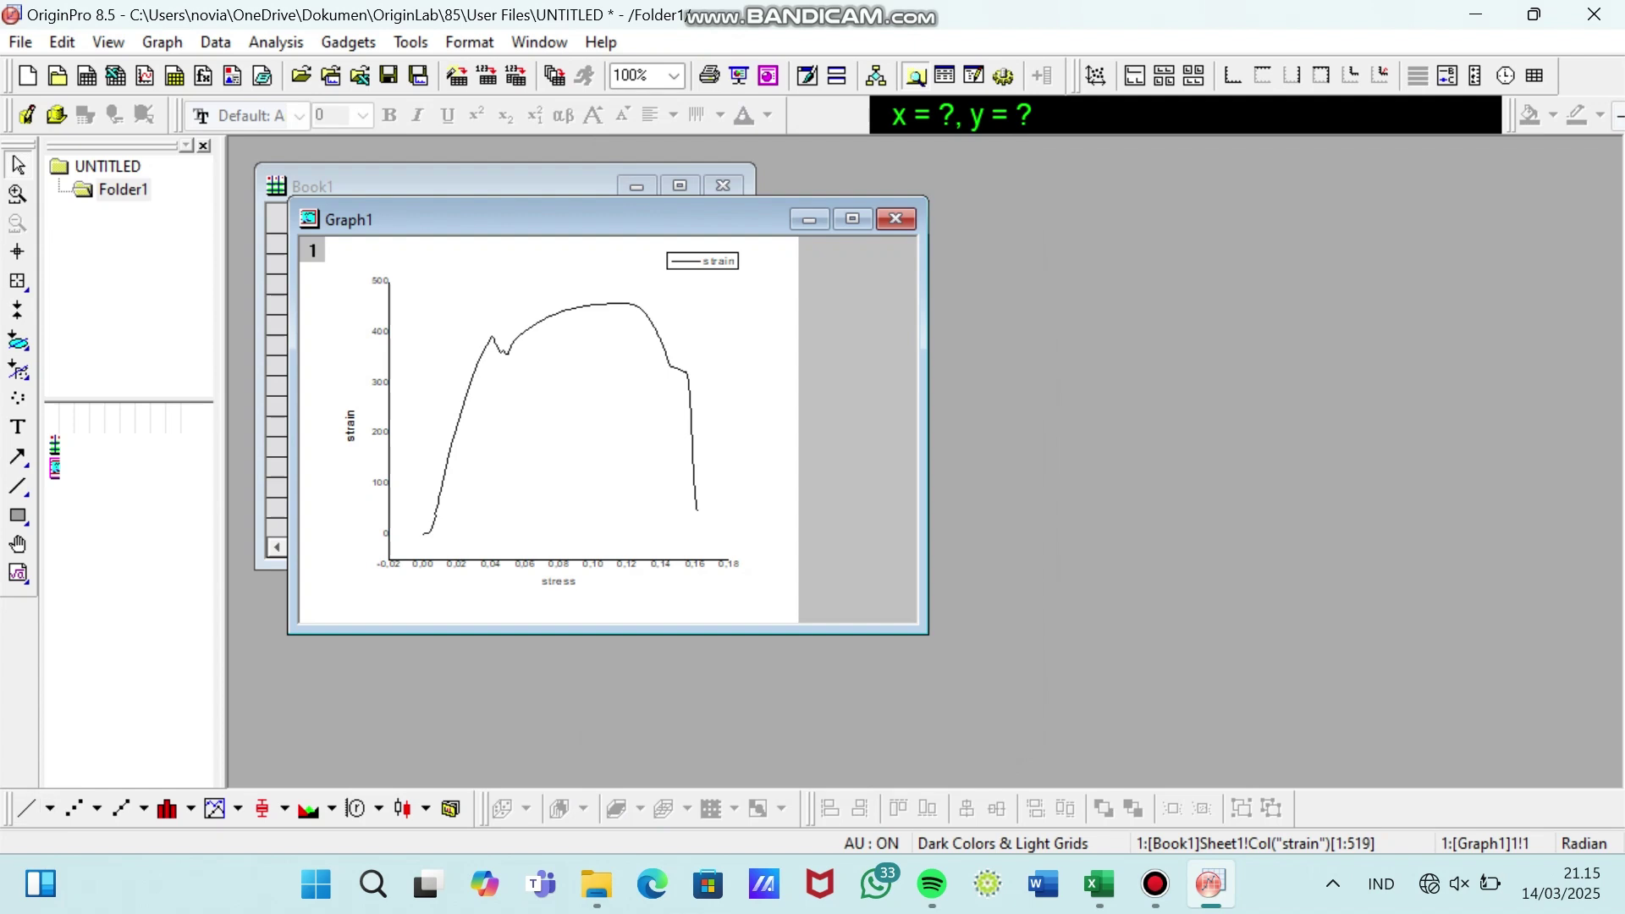
{"action": "left_click_drag", "start_coordinate": [541, 219], "coordinate": [1001, 242]}
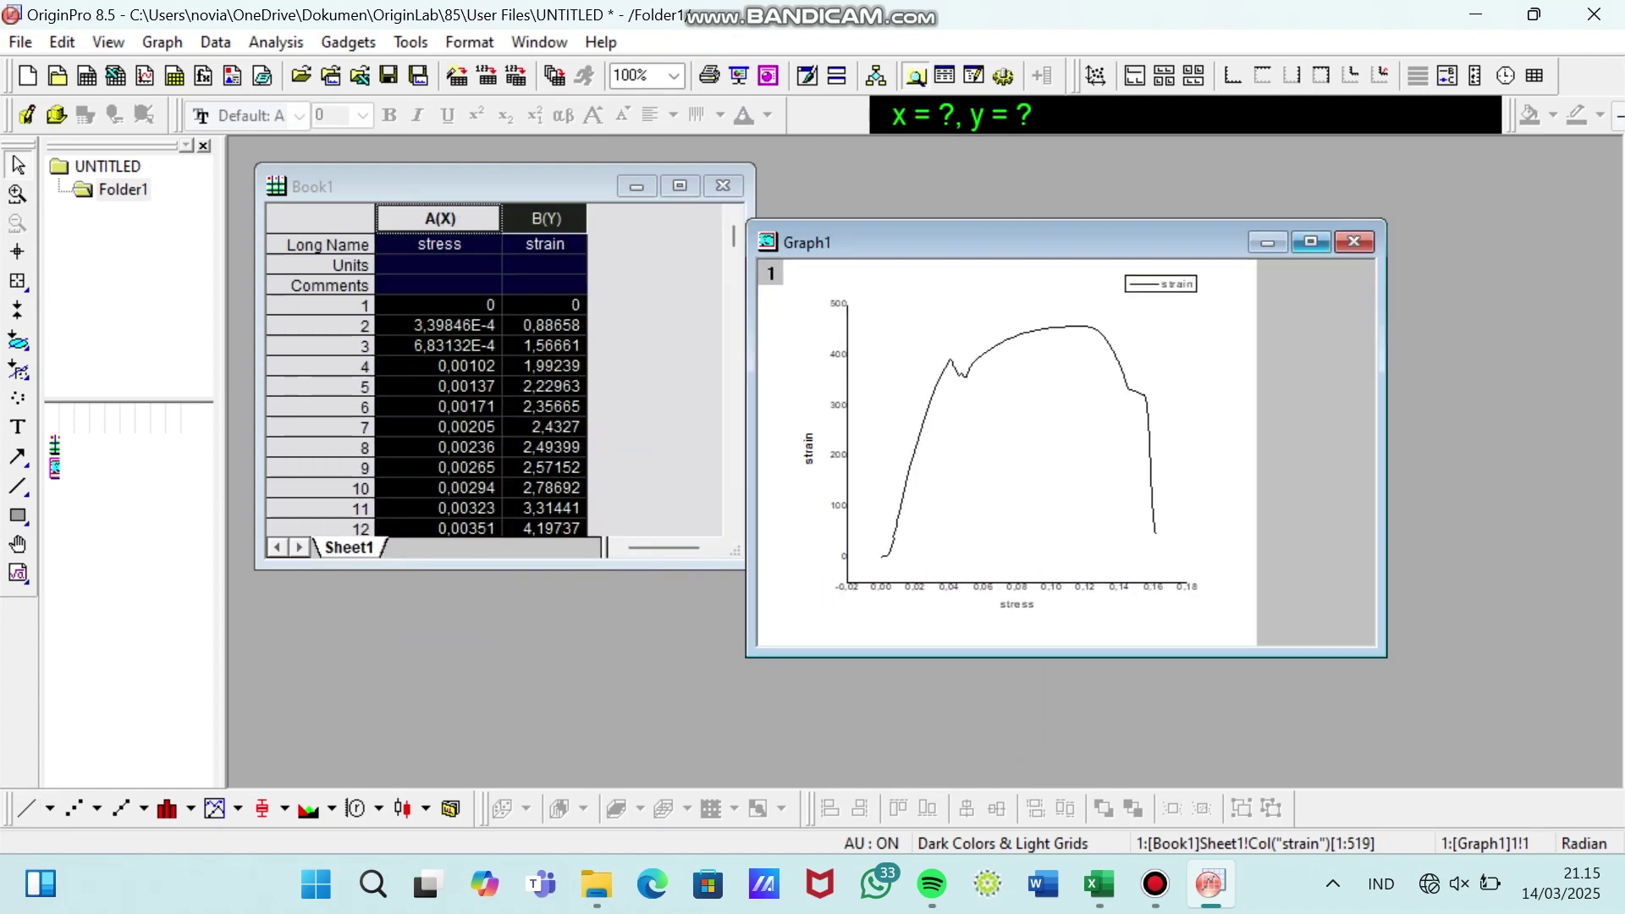
{"action": "left_click", "coordinate": [1312, 242]}
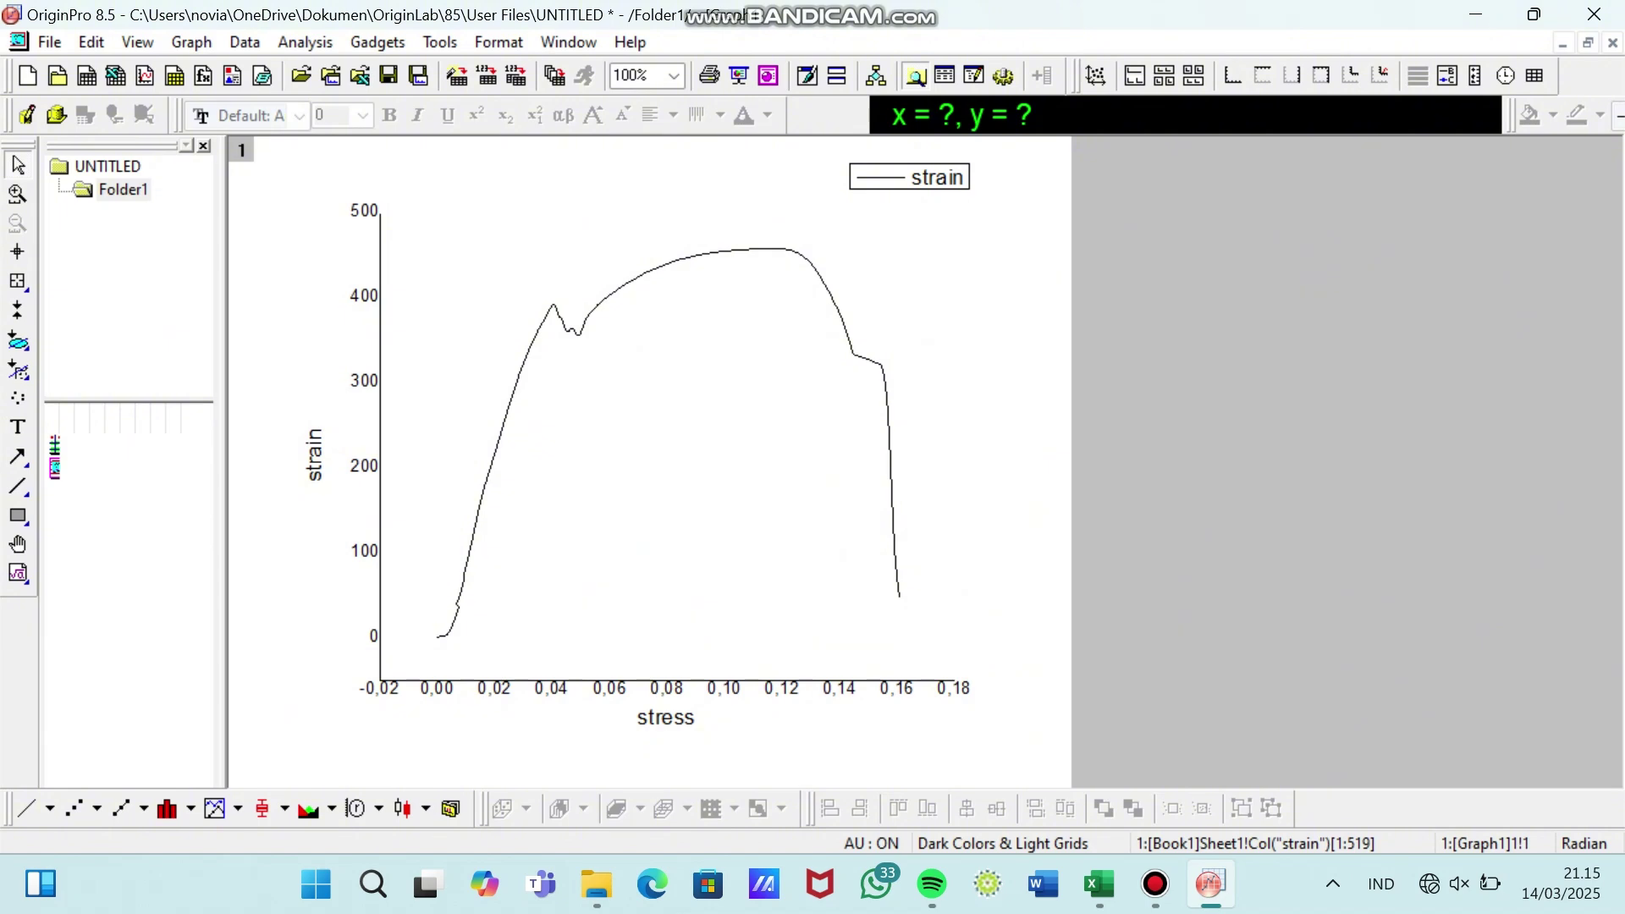
- Set the starting value of both the horizontal and vertical axis scales to 0
{"action": "double_click", "coordinate": [666, 688]}
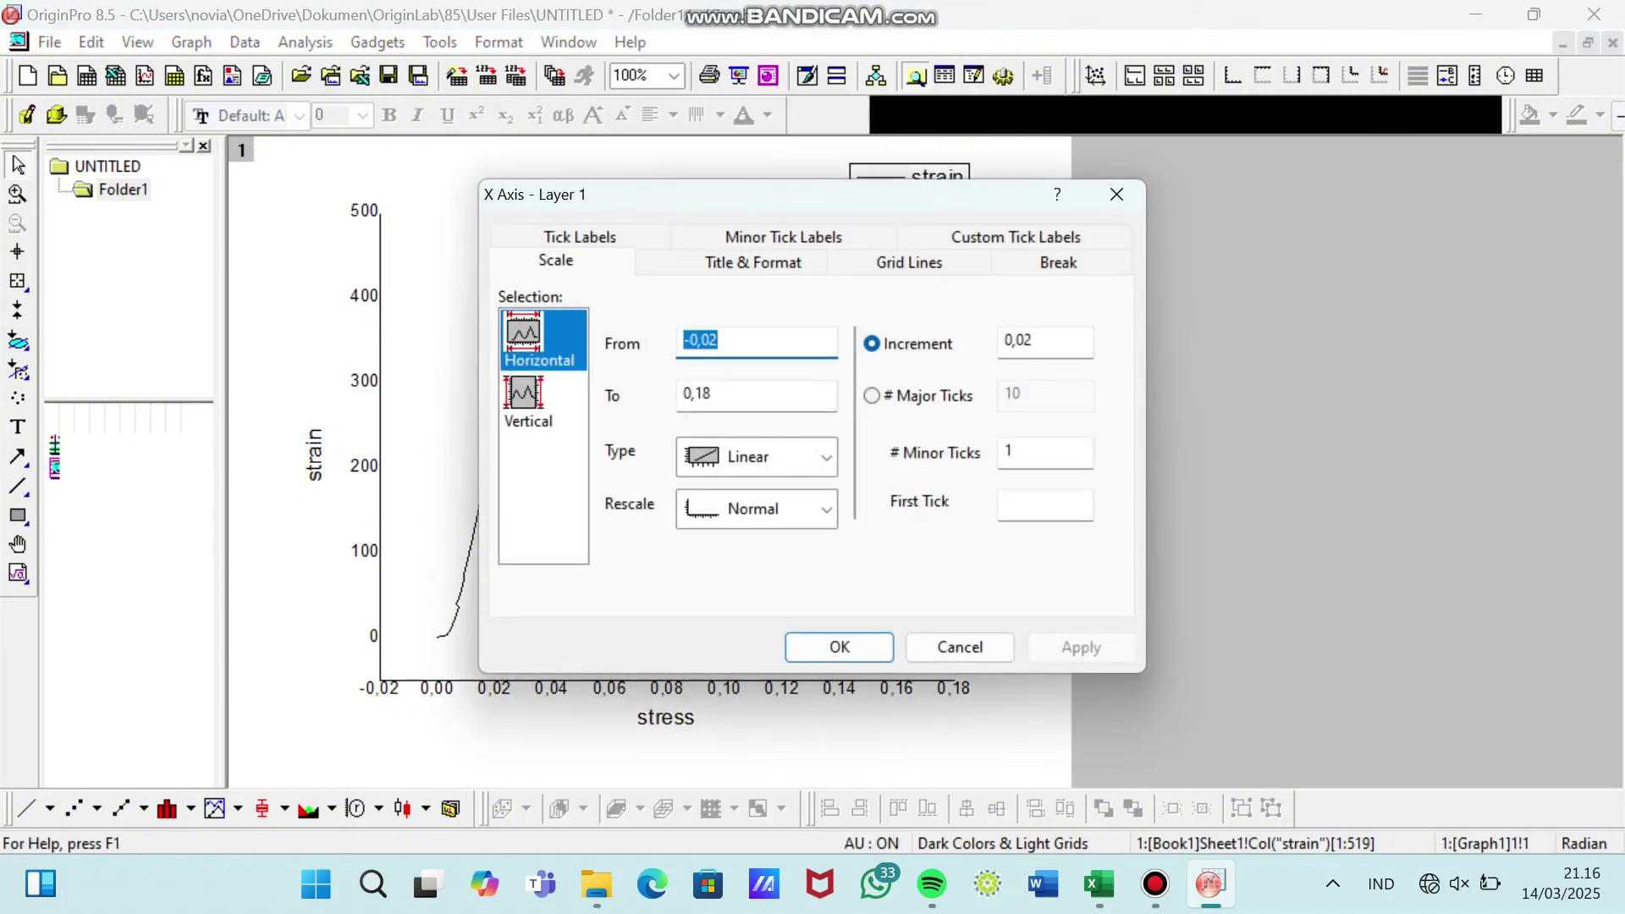
{"action": "type", "text": "0"}
{"action": "left_click", "coordinate": [543, 402]}
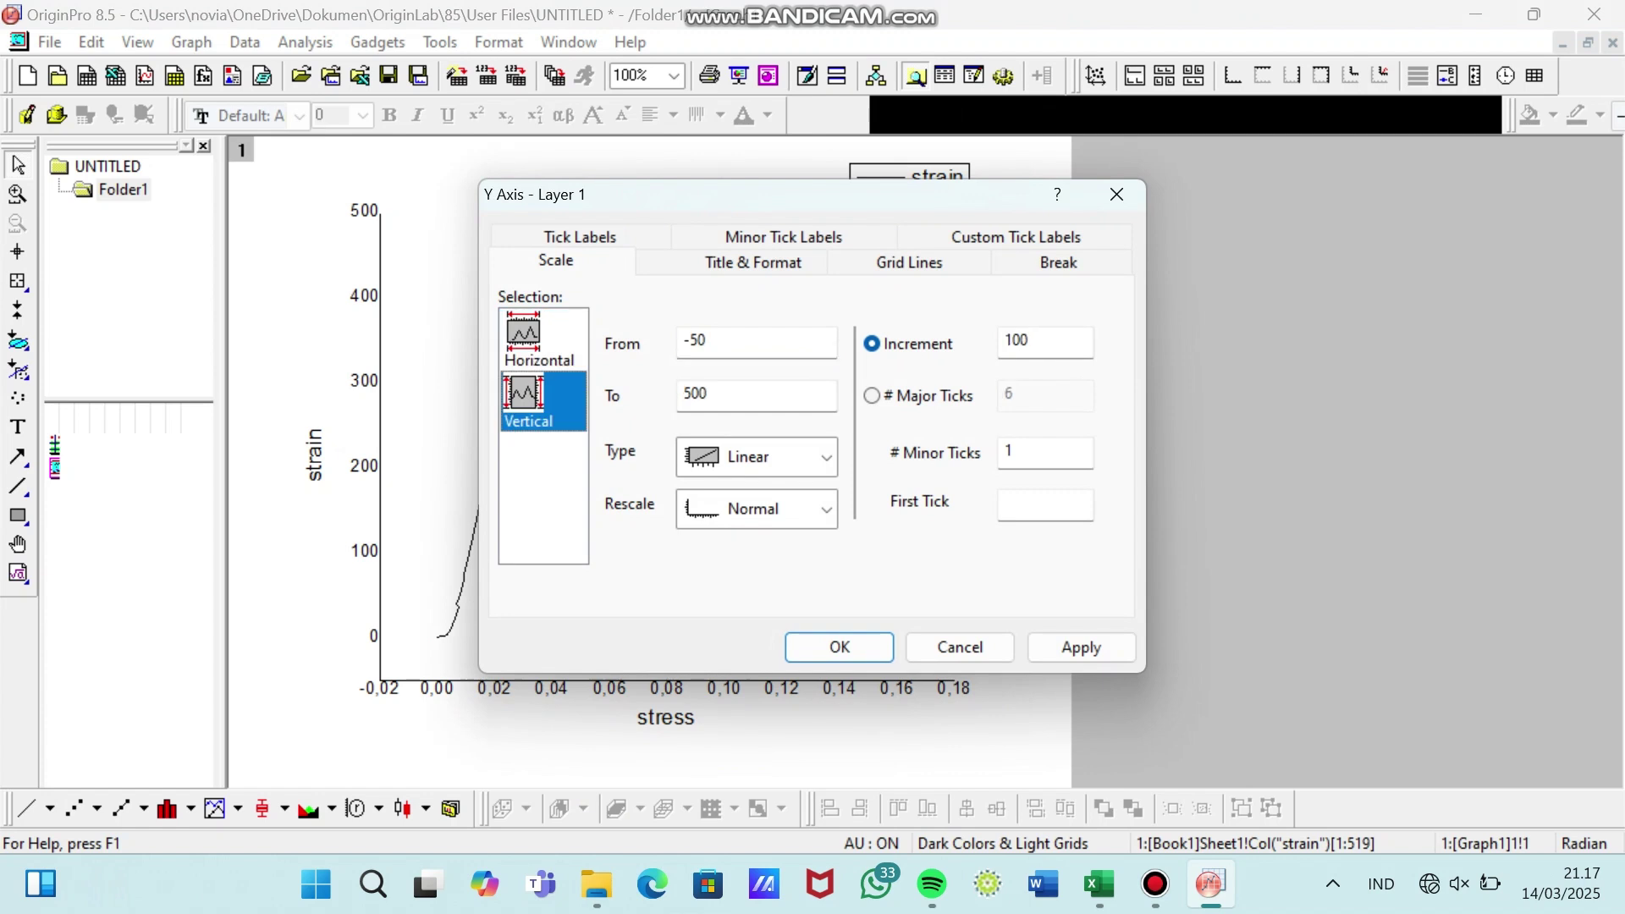
{"action": "key", "text": "Tab"}
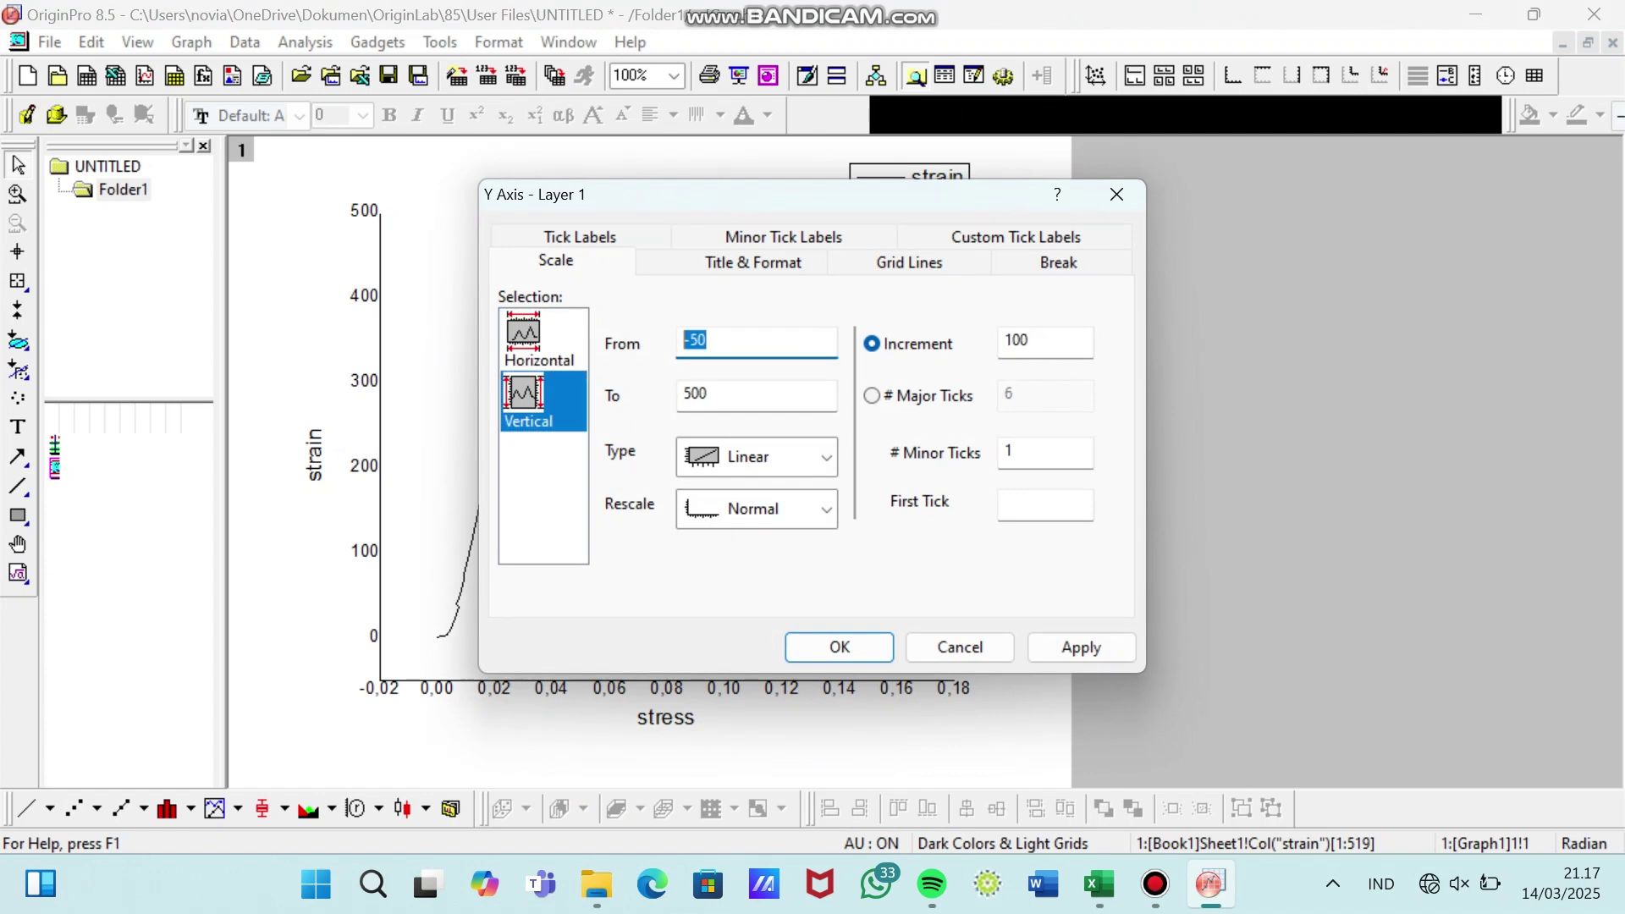
{"action": "type", "text": "0"}
{"action": "key", "text": "Return"}
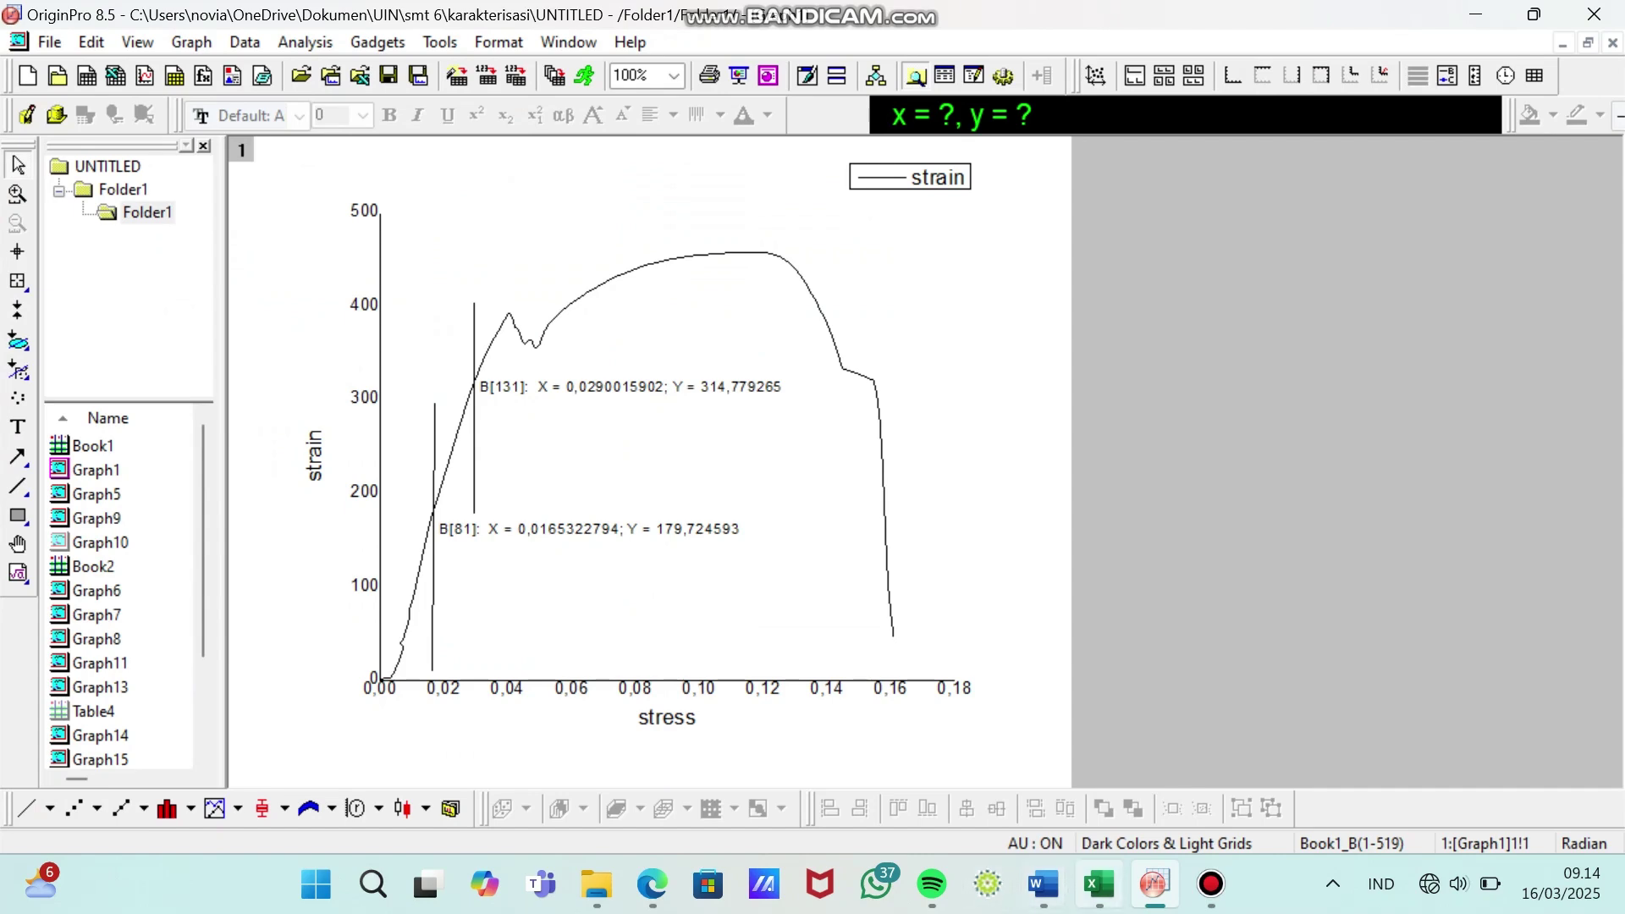
- Switch to the Excel chart, name the series "grafik linear" and set its X values to strain cells E81:E131
{"action": "left_click", "coordinate": [1100, 884]}
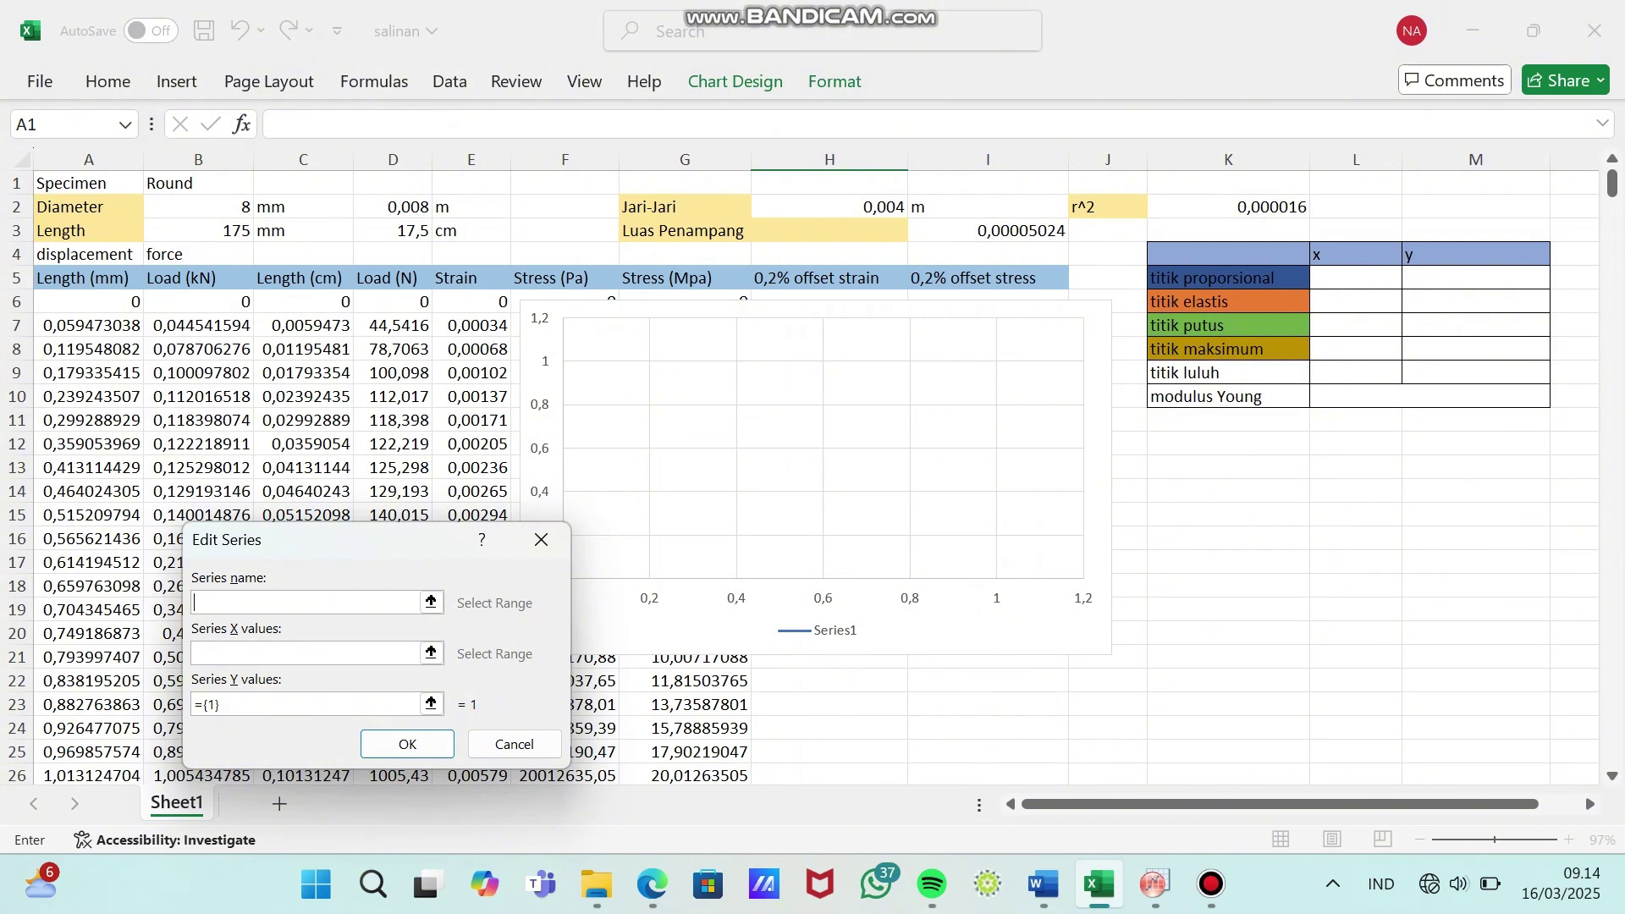
{"action": "type", "text": "grafik linear"}
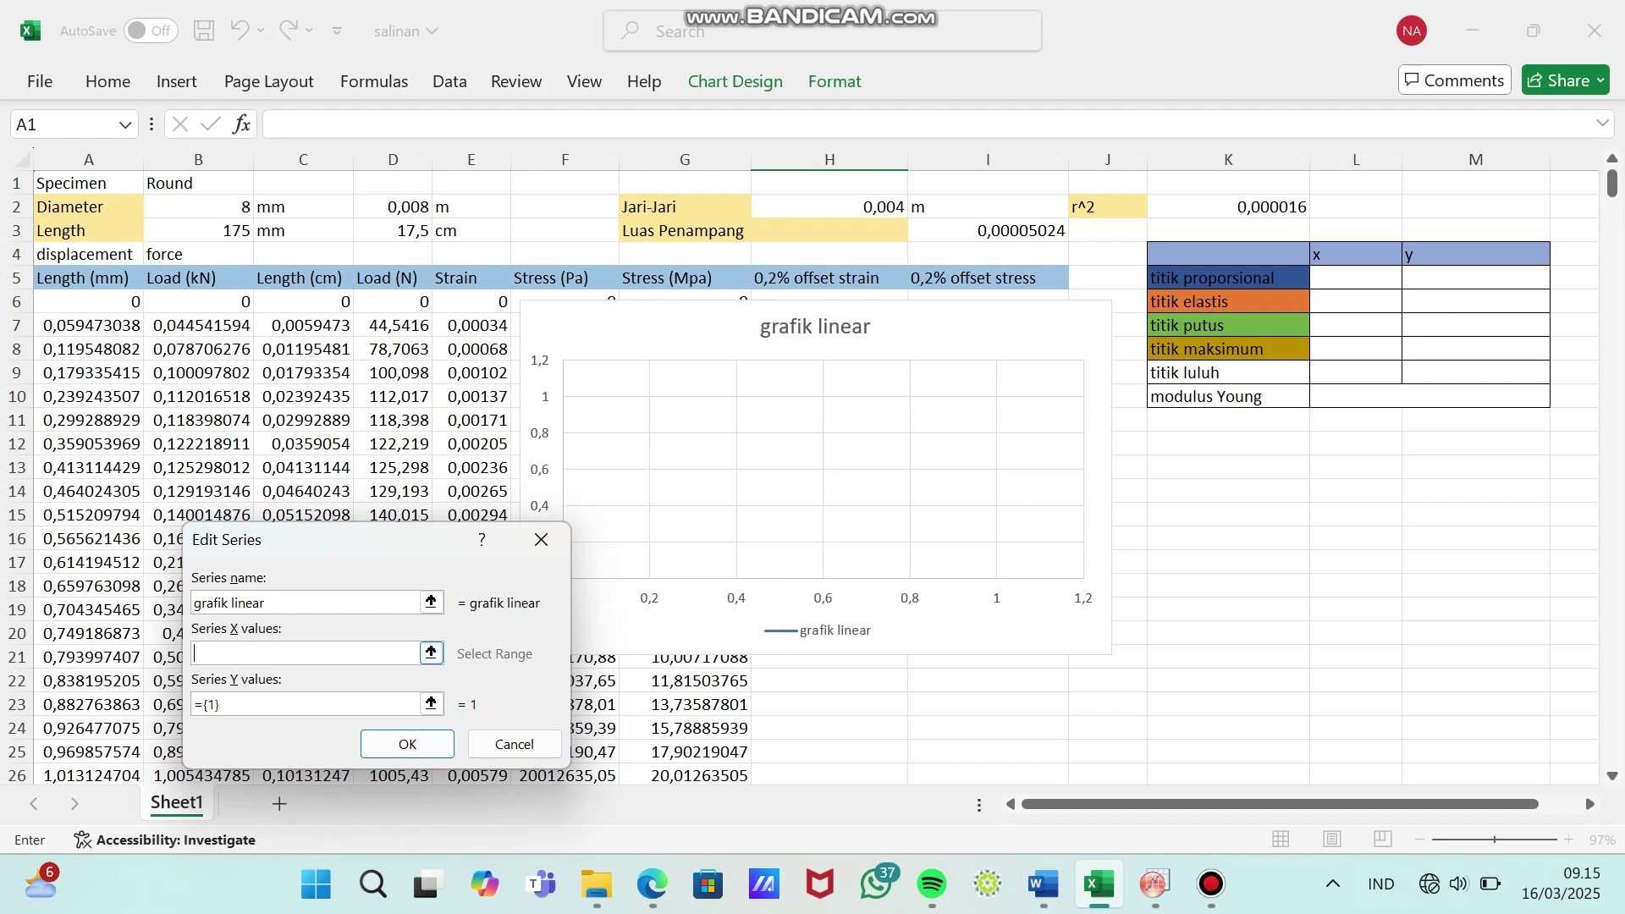
{"action": "scroll", "coordinate": [931, 474], "scroll_direction": "down", "scroll_amount": 3}
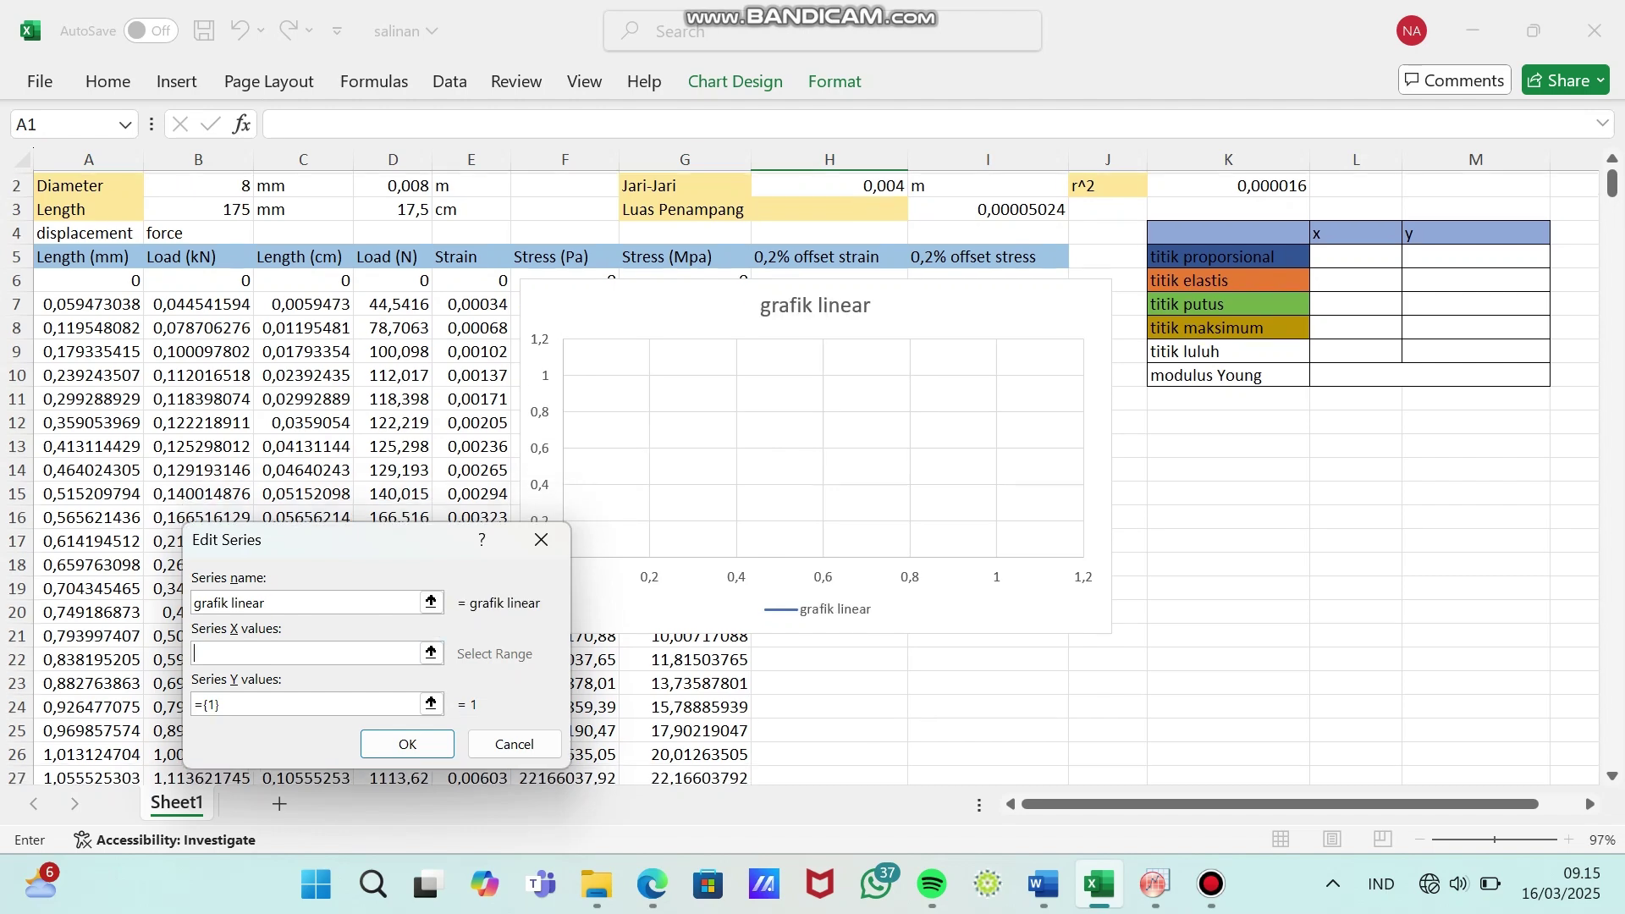
{"action": "scroll", "coordinate": [932, 474], "scroll_direction": "down", "scroll_amount": 8}
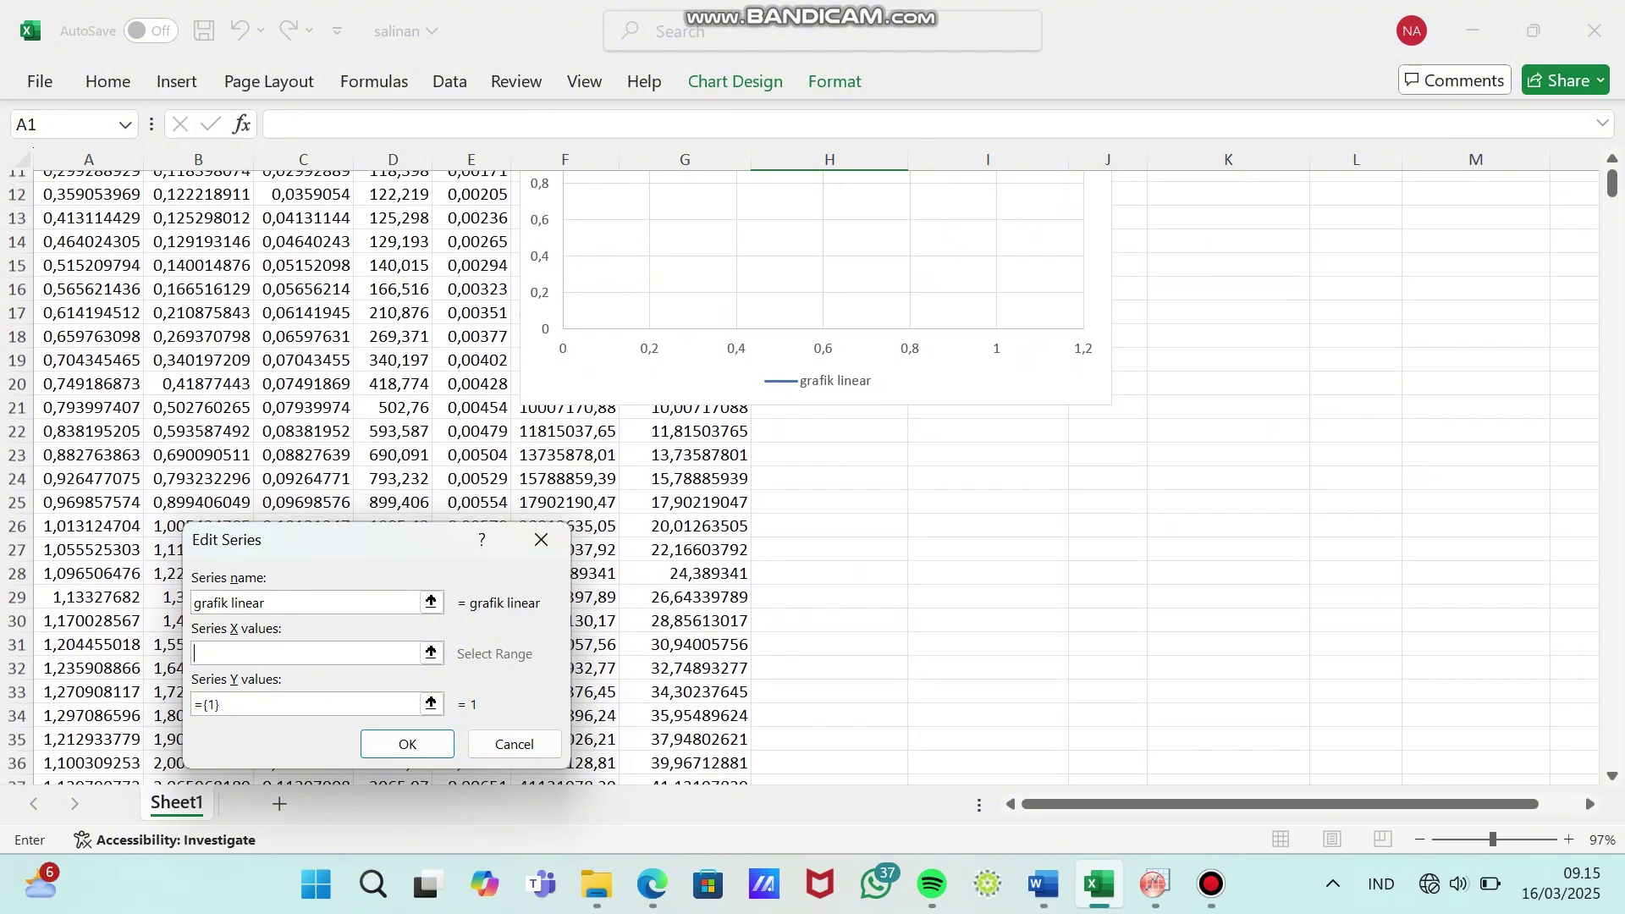
{"action": "scroll", "coordinate": [931, 474], "scroll_direction": "down", "scroll_amount": 10}
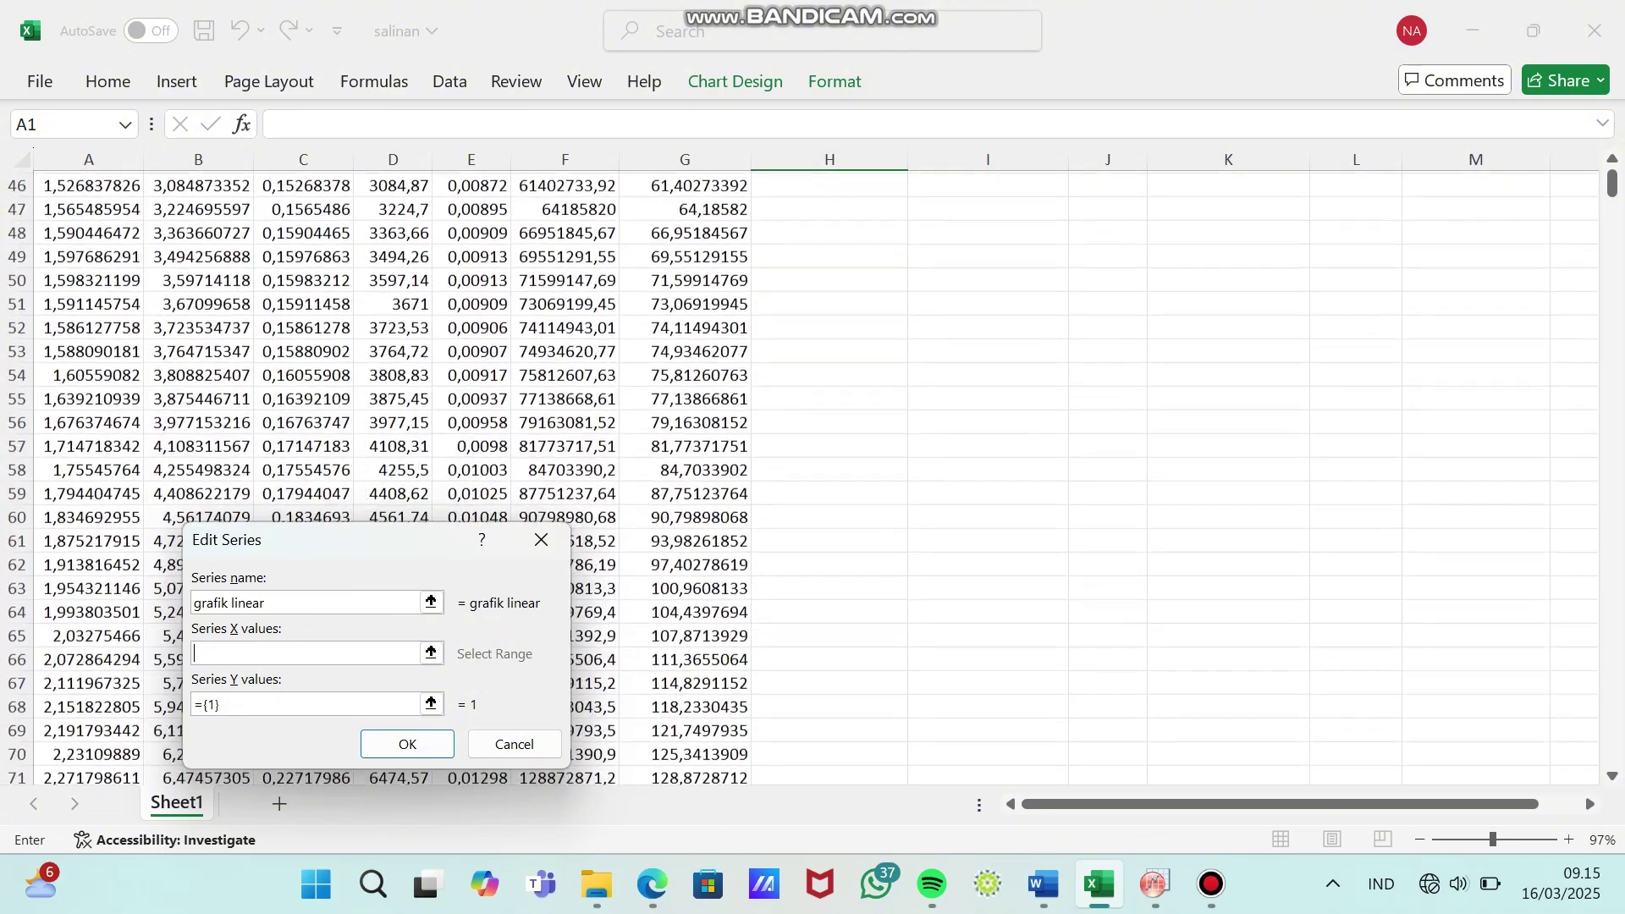
{"action": "scroll", "coordinate": [931, 474], "scroll_direction": "down", "scroll_amount": 2}
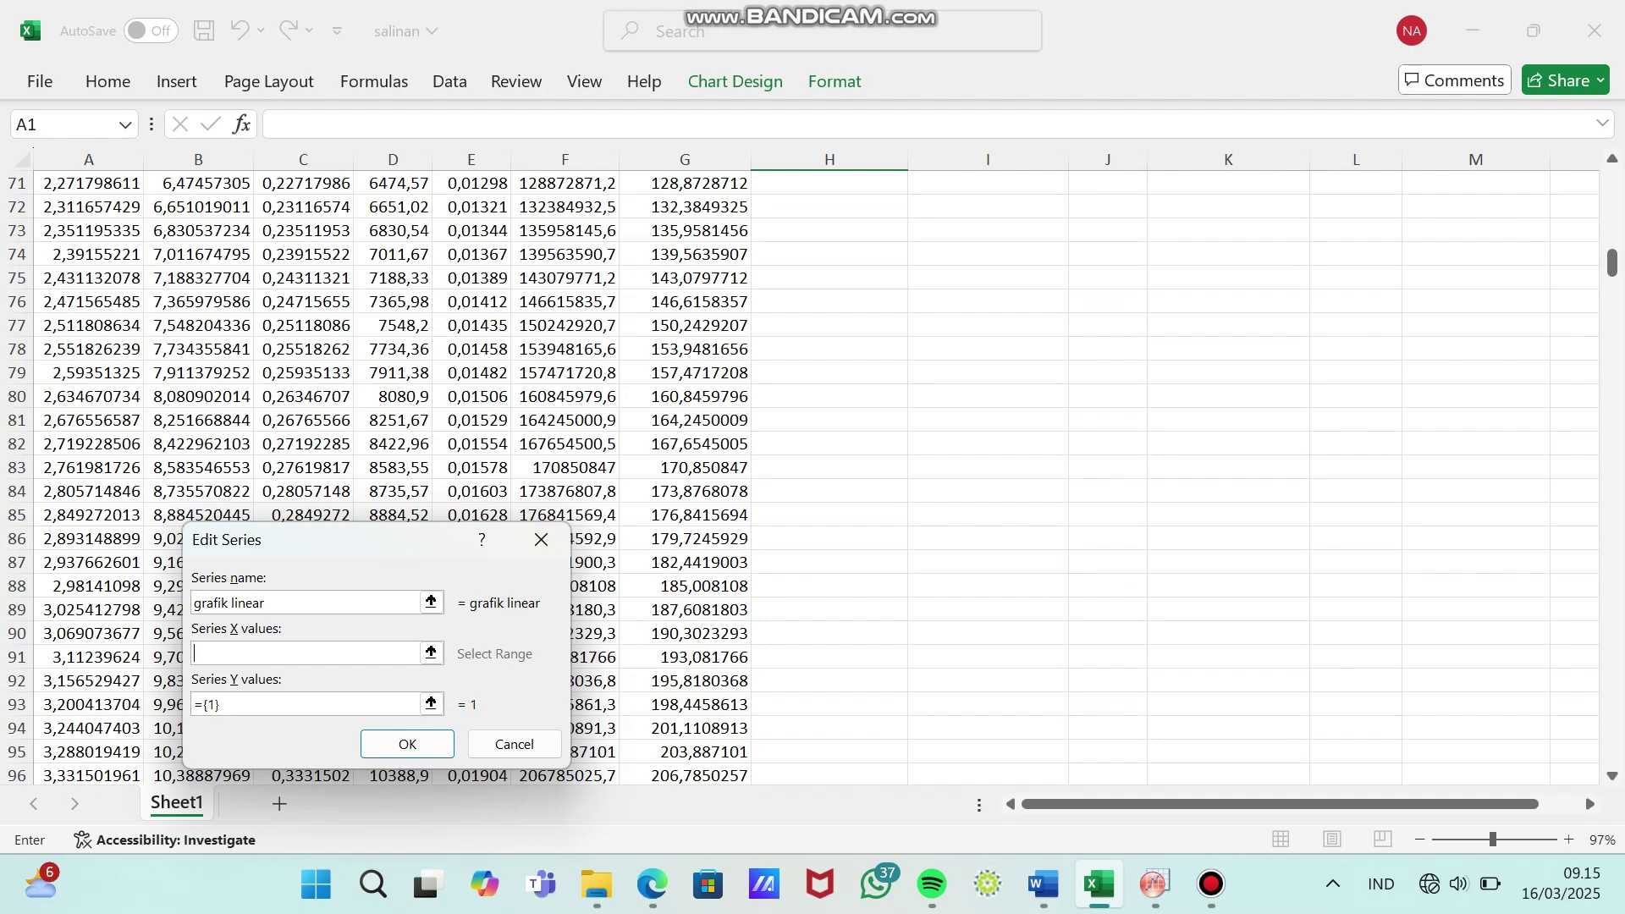
{"action": "left_click_drag", "start_coordinate": [471, 420], "coordinate": [471, 253]}
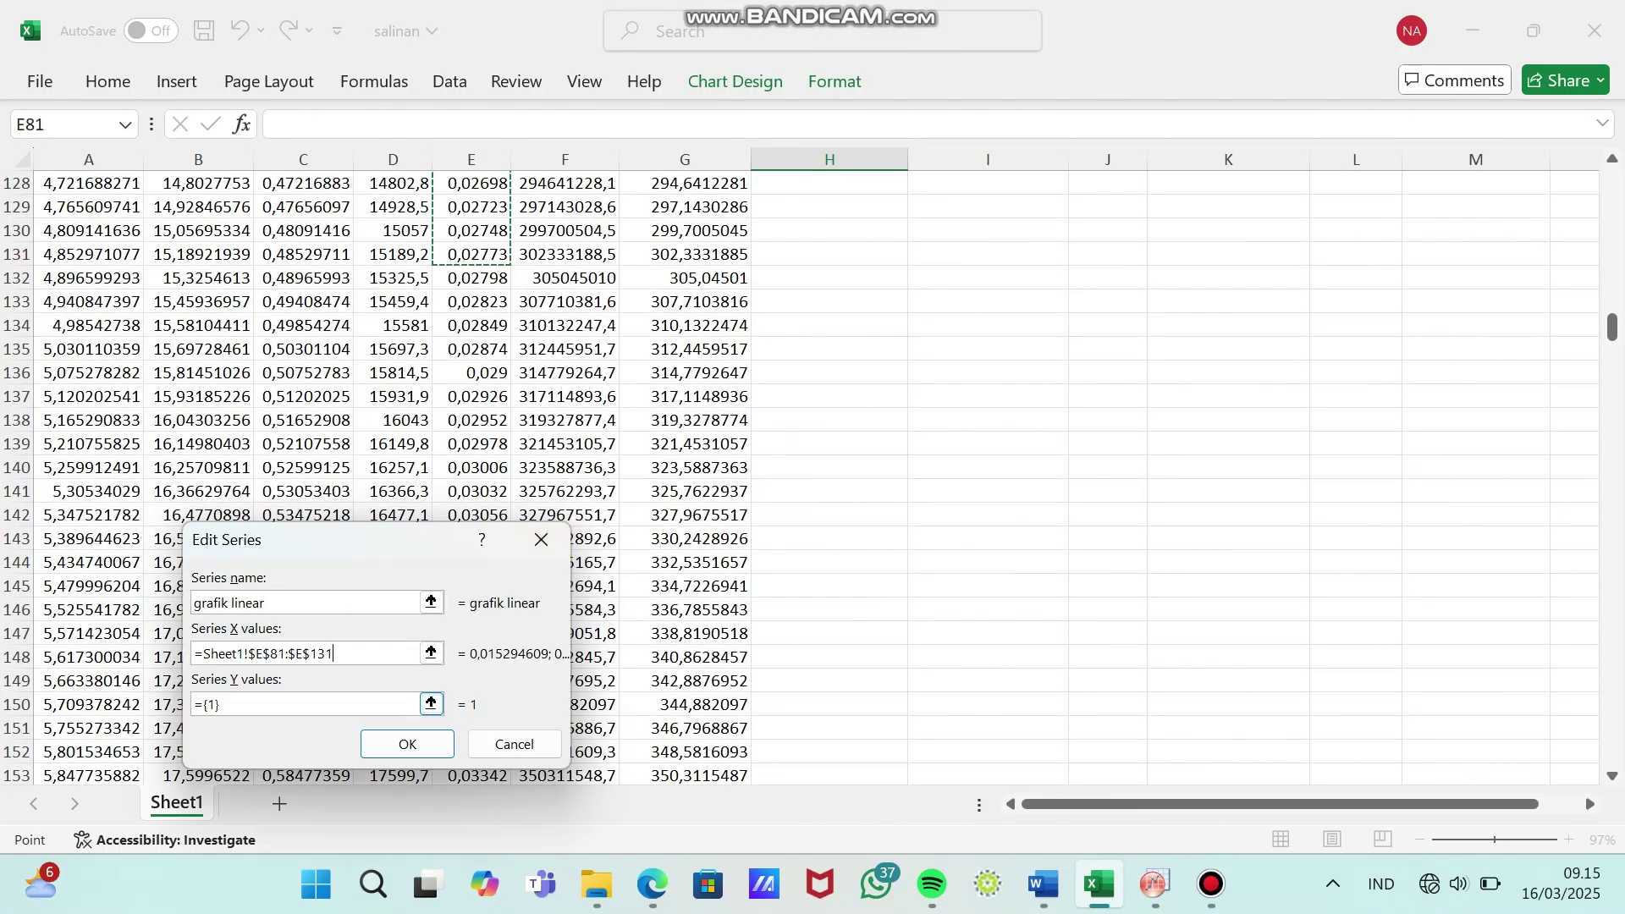
- Set the "grafik linear" series Y values to stress cells G81:G131 and accept the chart's data source
{"action": "left_click_drag", "start_coordinate": [221, 704], "coordinate": [204, 704]}
{"action": "key", "text": "shift+Left"}
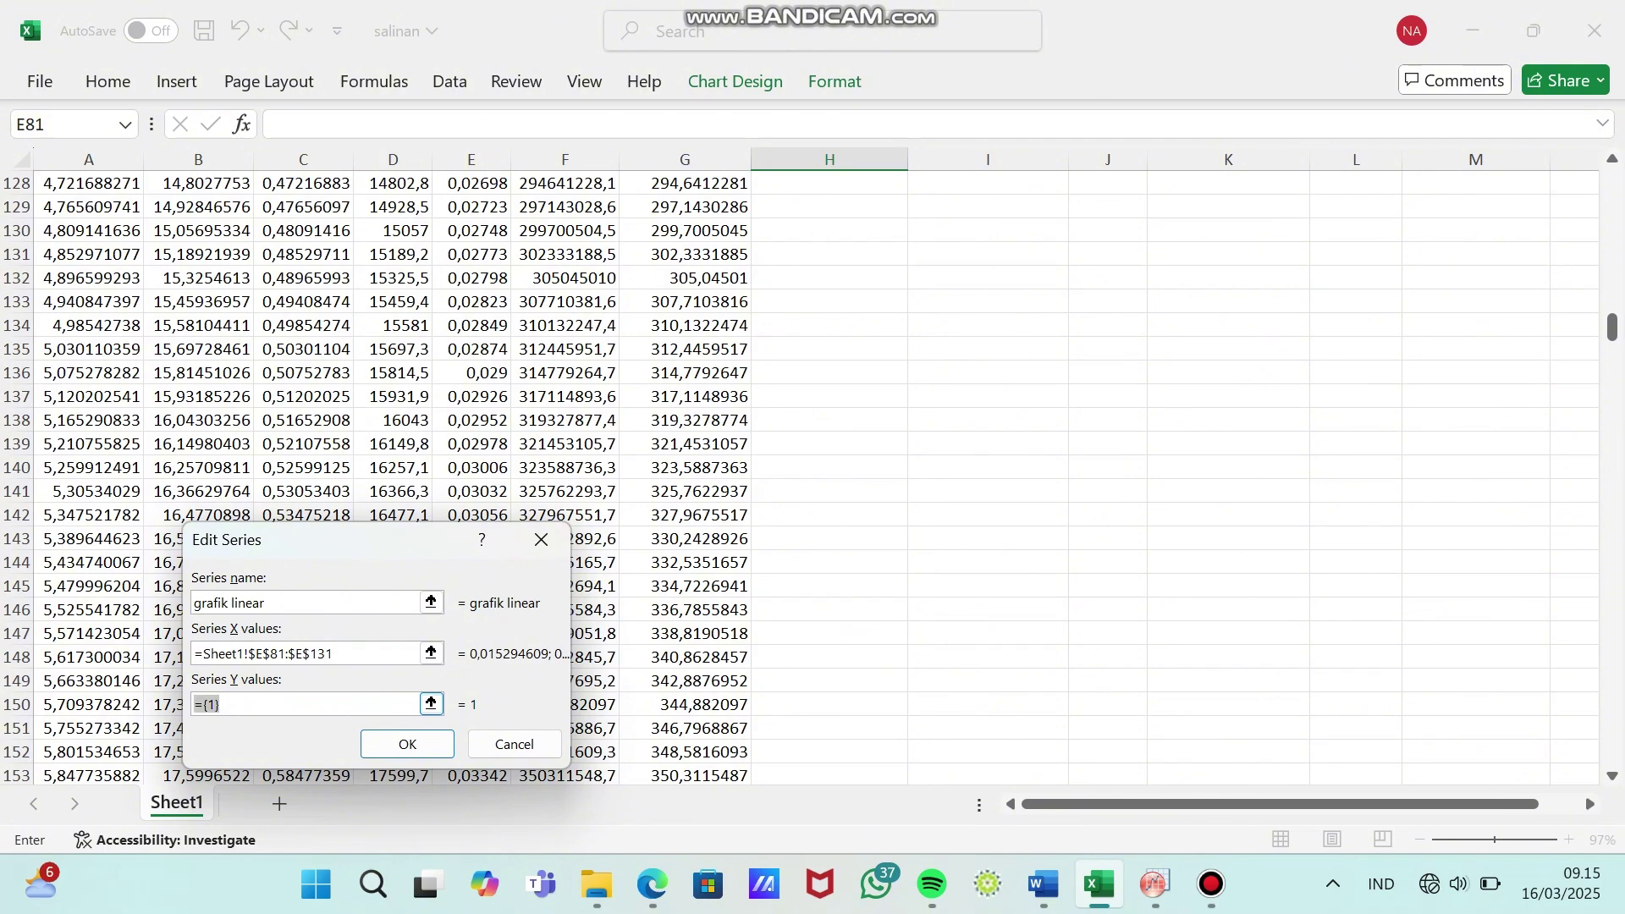
{"action": "scroll", "coordinate": [847, 474], "scroll_direction": "up", "scroll_amount": 17}
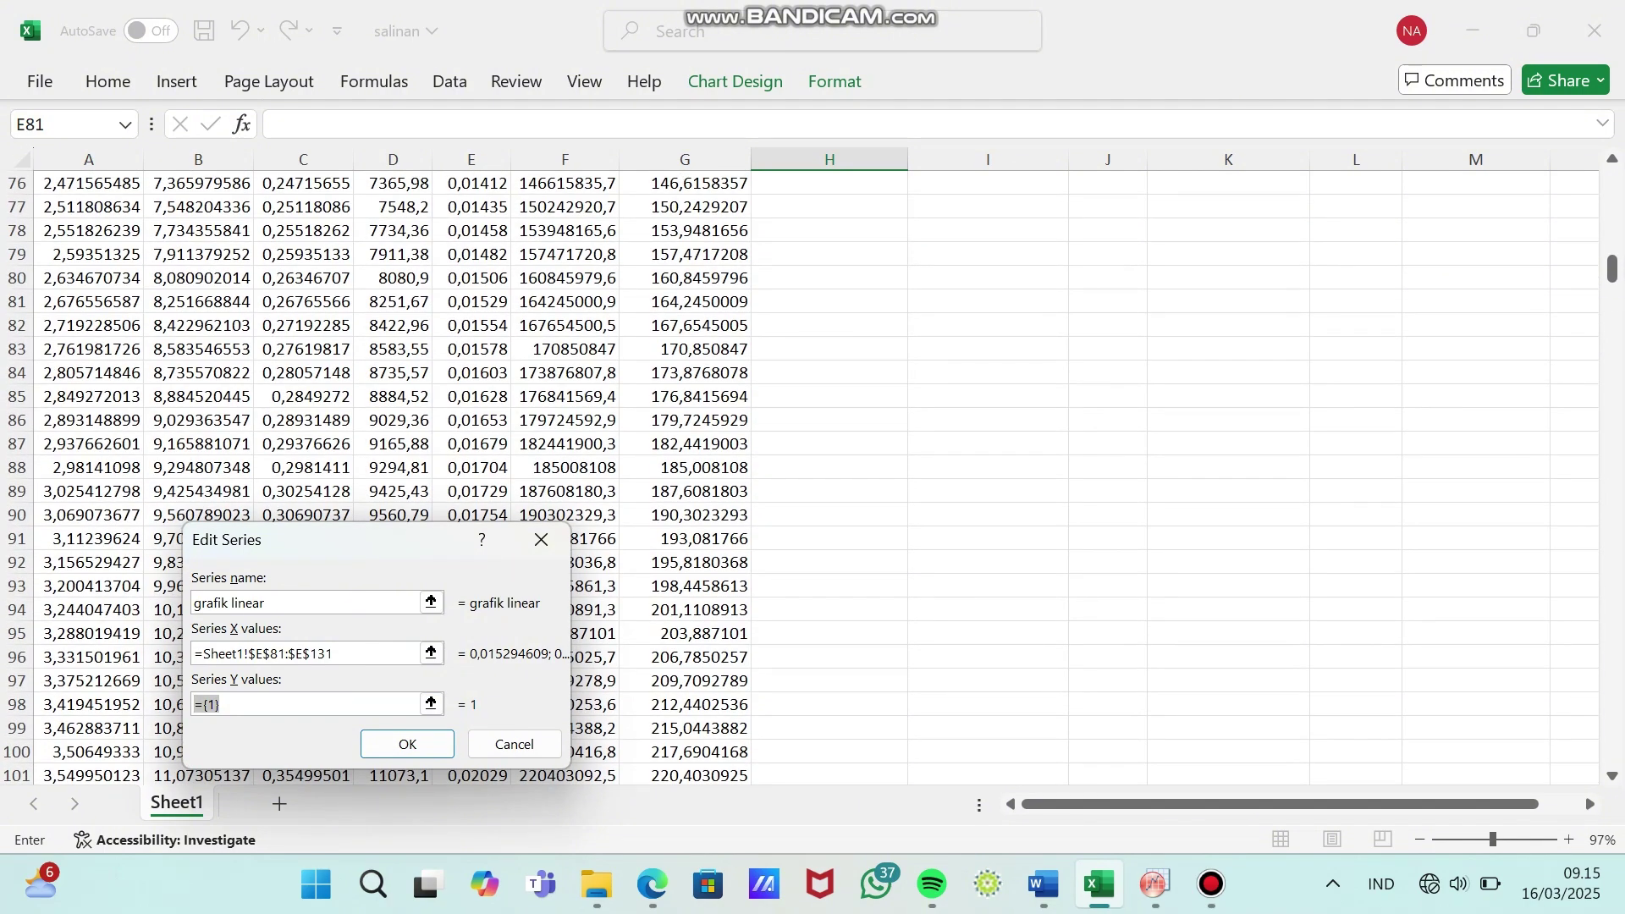
{"action": "left_click_drag", "start_coordinate": [684, 301], "coordinate": [732, 253]}
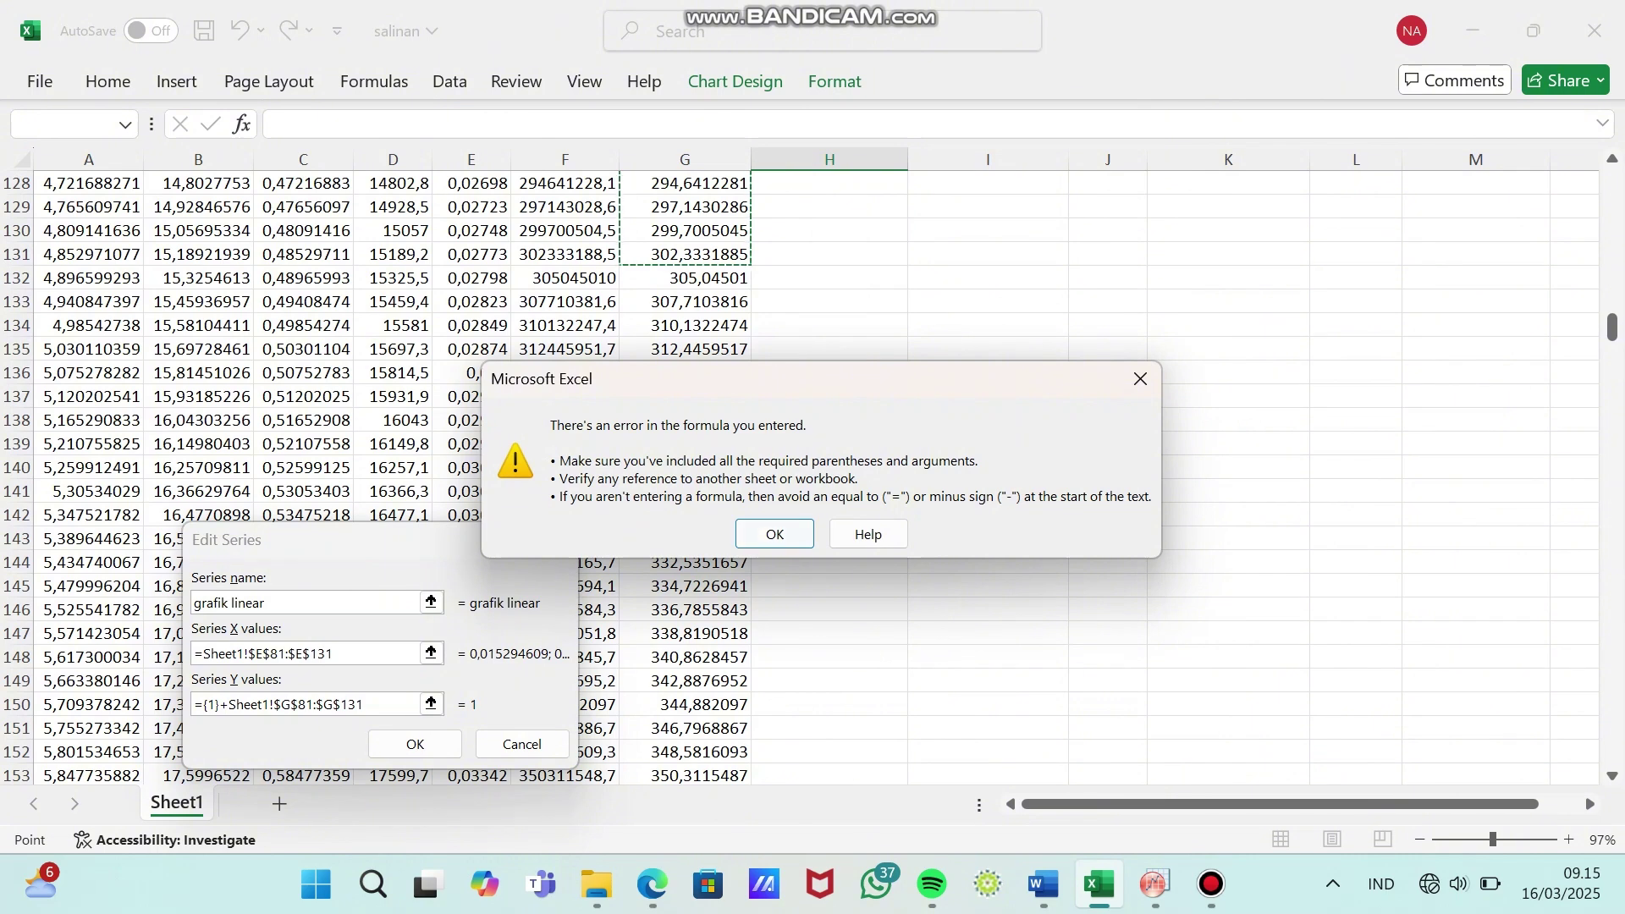
{"action": "left_click", "coordinate": [774, 533]}
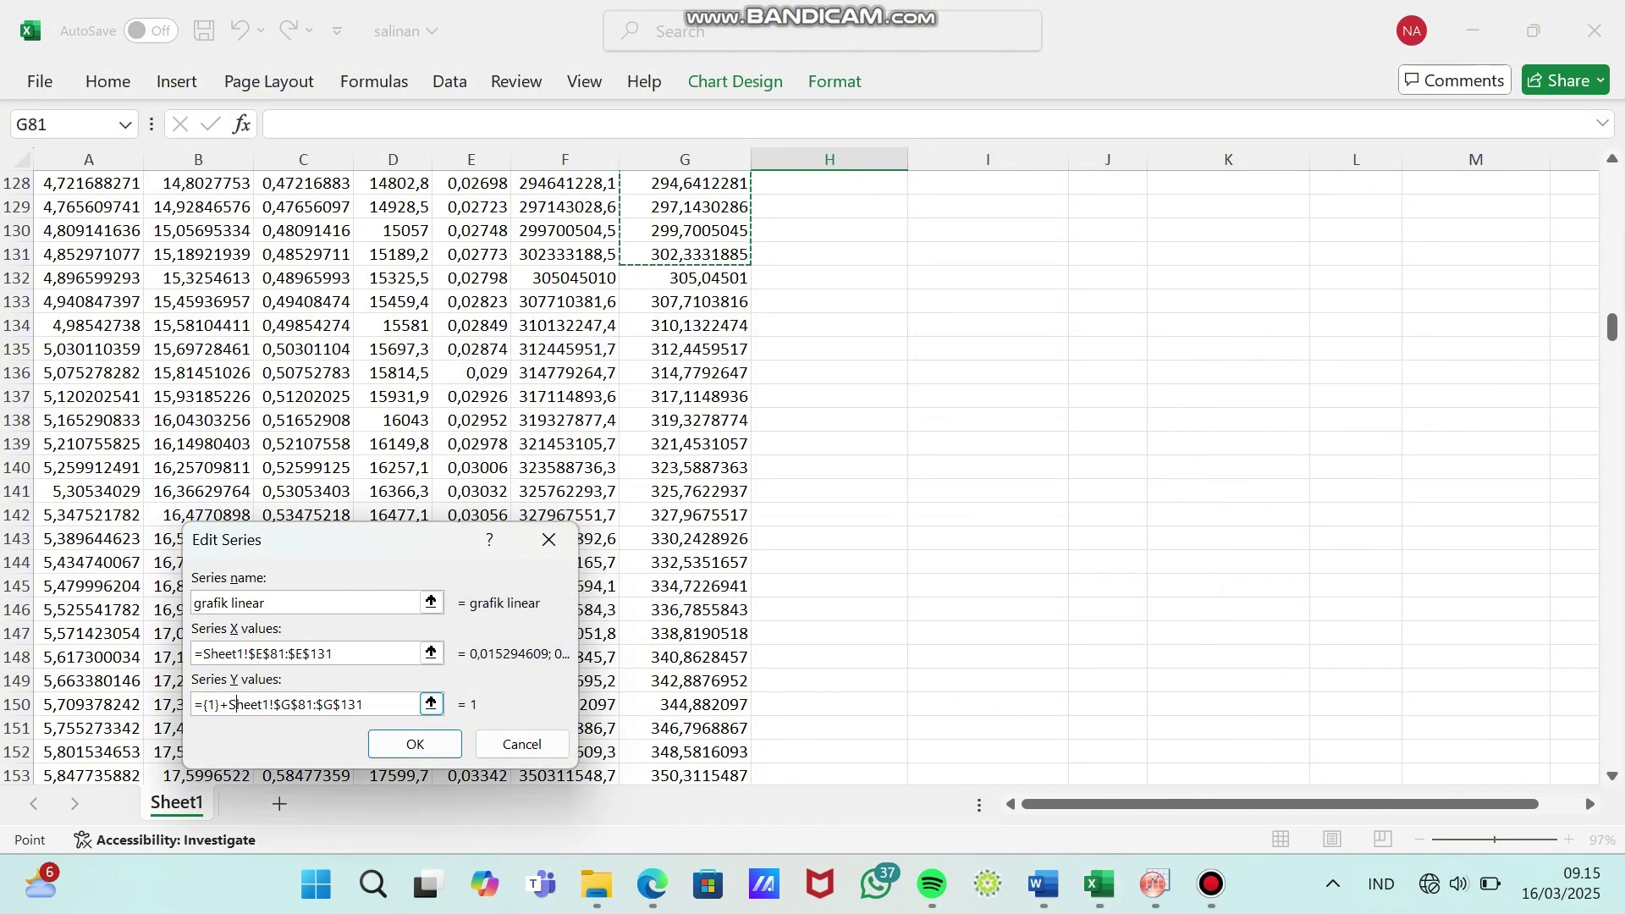
{"action": "key", "text": "BackSpace"}
{"action": "key", "text": "BackSpace"}
{"action": "key", "text": "BackSpace"}
{"action": "key", "text": "BackSpace"}
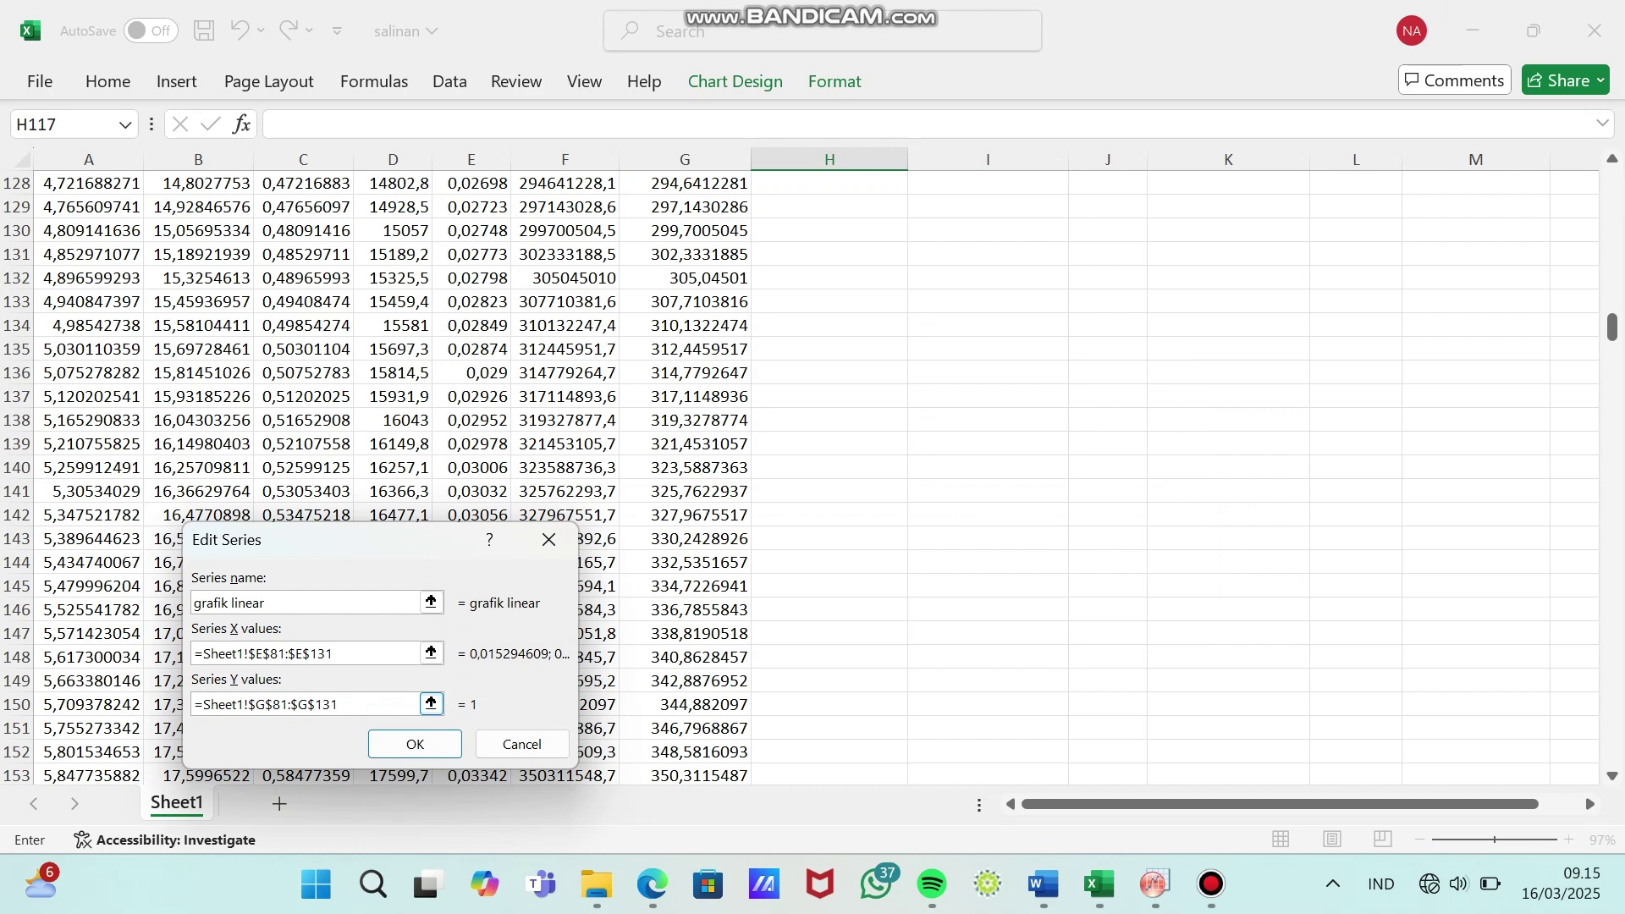
{"action": "left_click", "coordinate": [415, 744]}
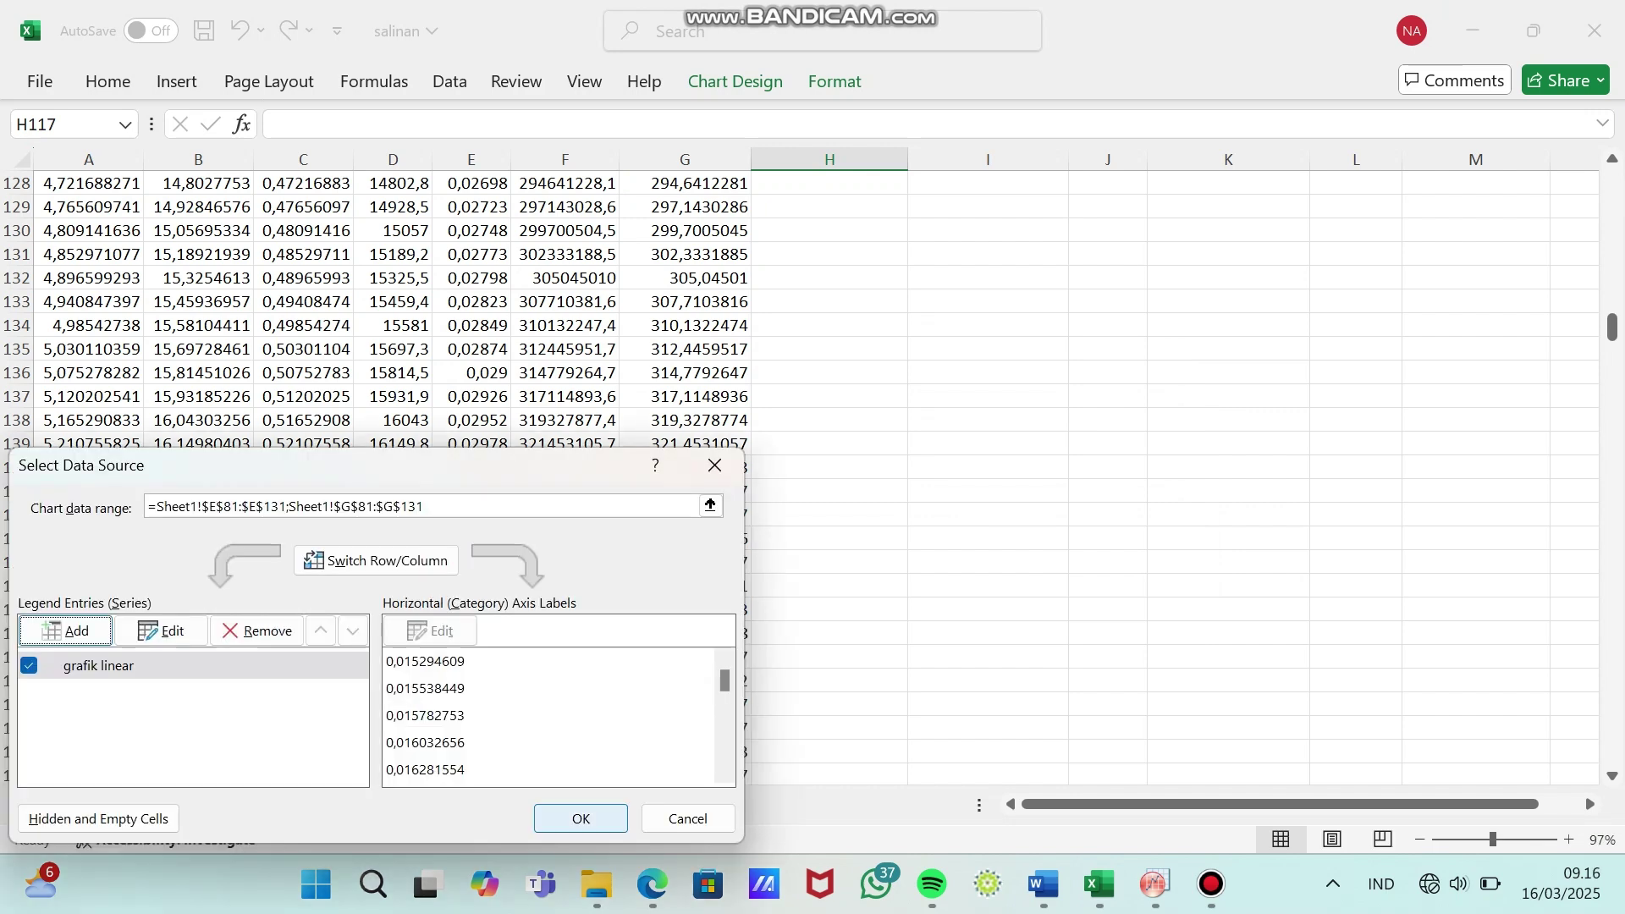
{"action": "left_click", "coordinate": [581, 819]}
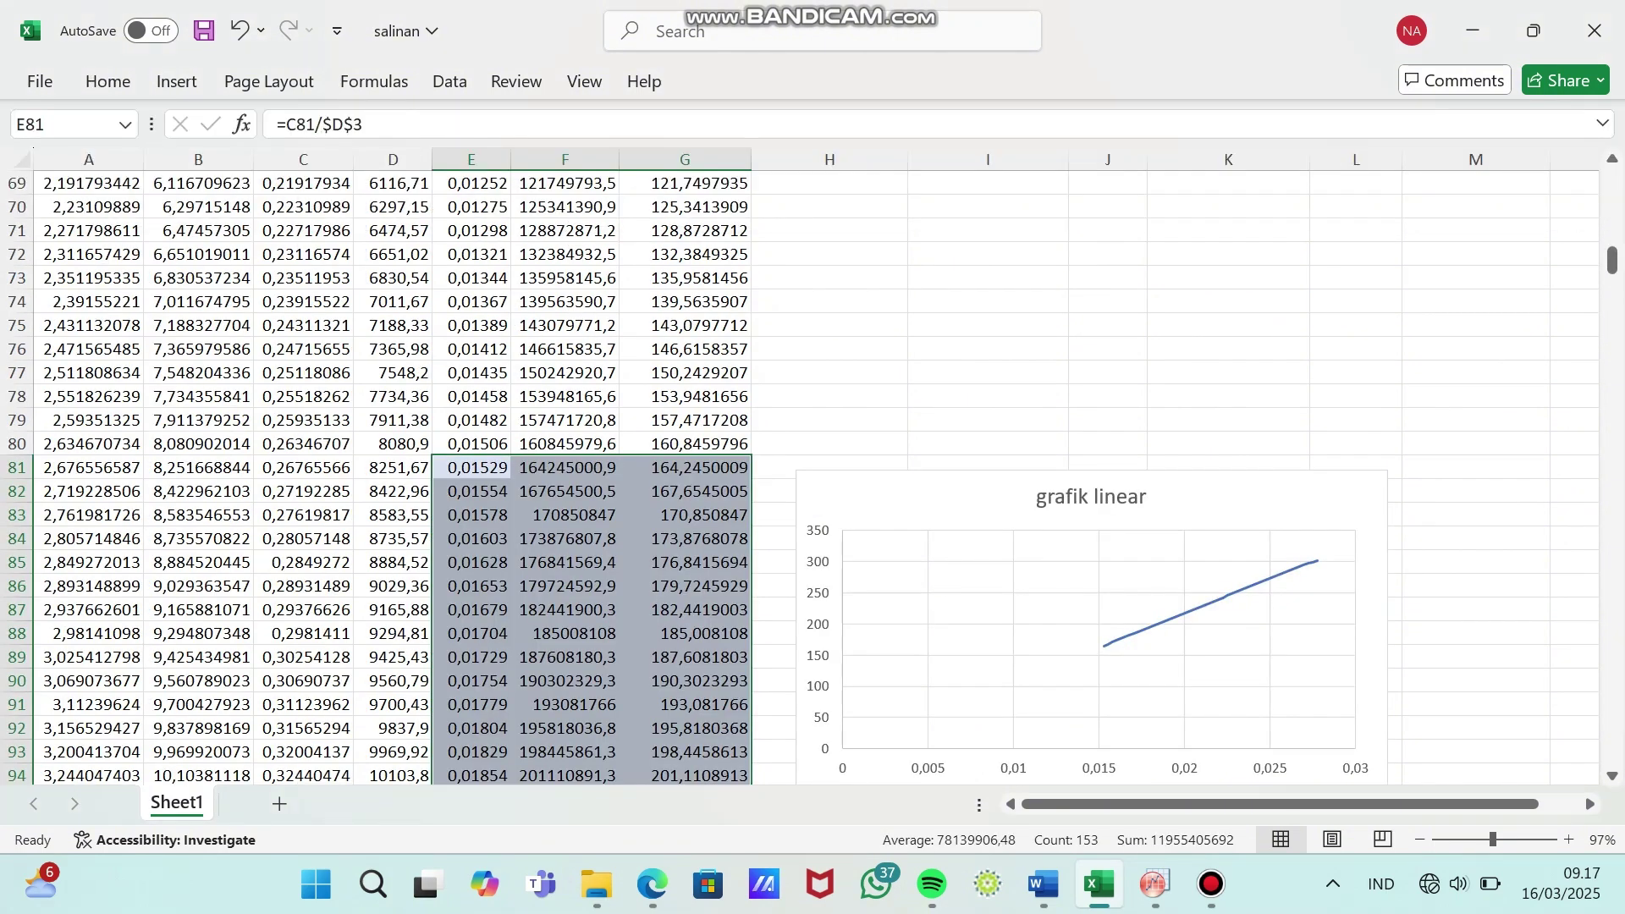
- Hide column F, which holds the unconverted stress values
{"action": "left_click", "coordinate": [565, 159], "text": "ctrl"}
{"action": "right_click", "coordinate": [590, 160]}
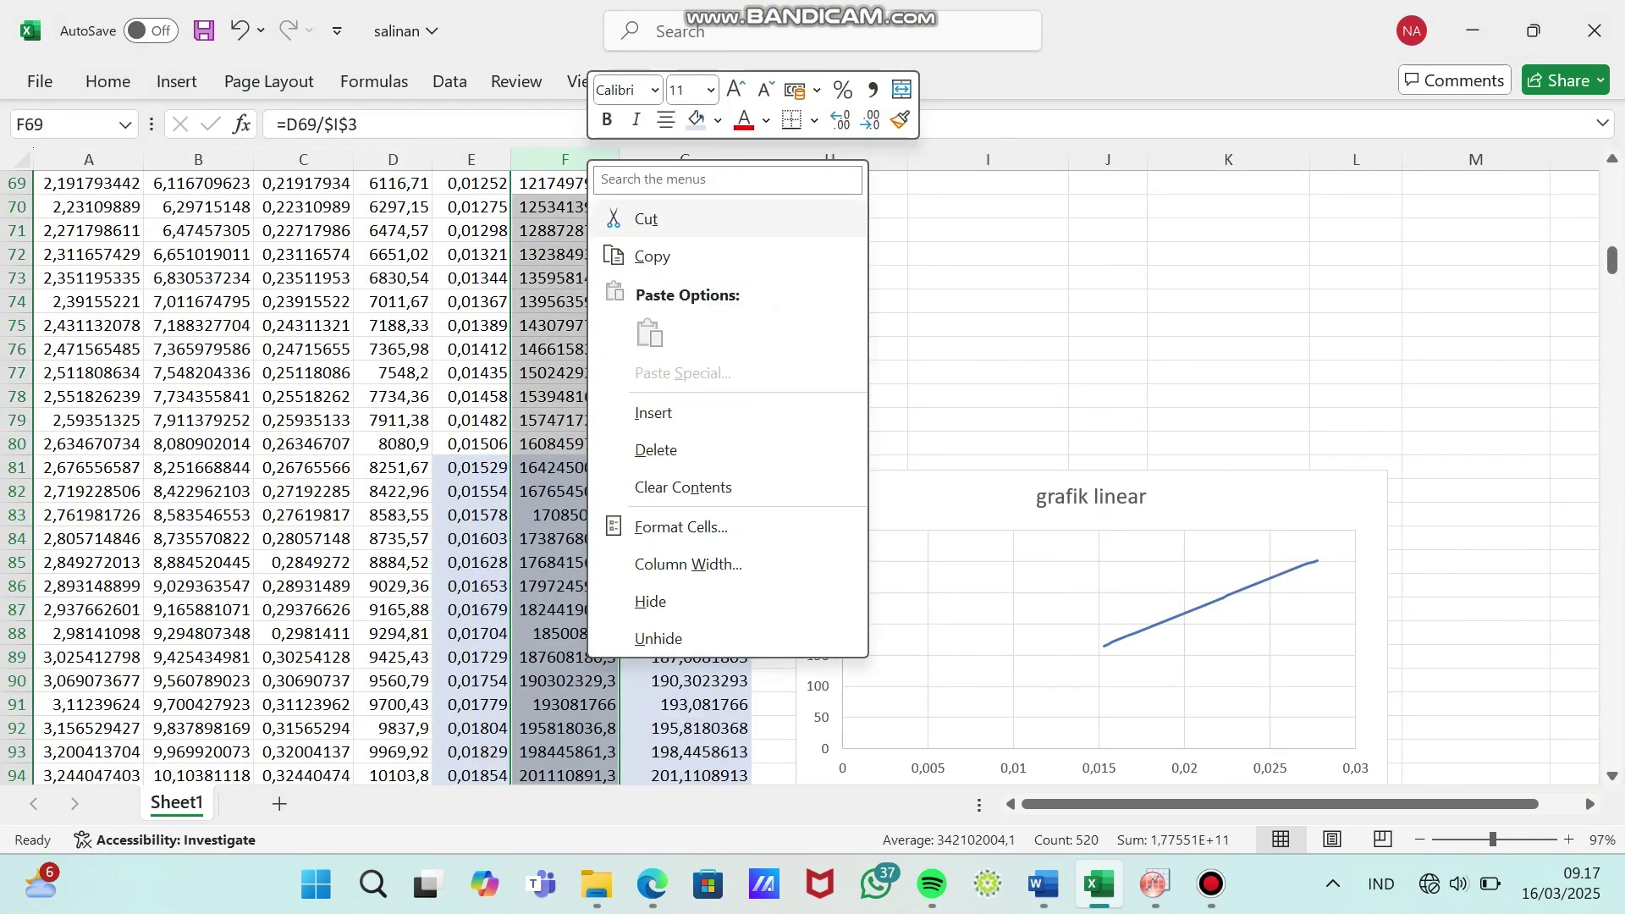
{"action": "left_click", "coordinate": [650, 601]}
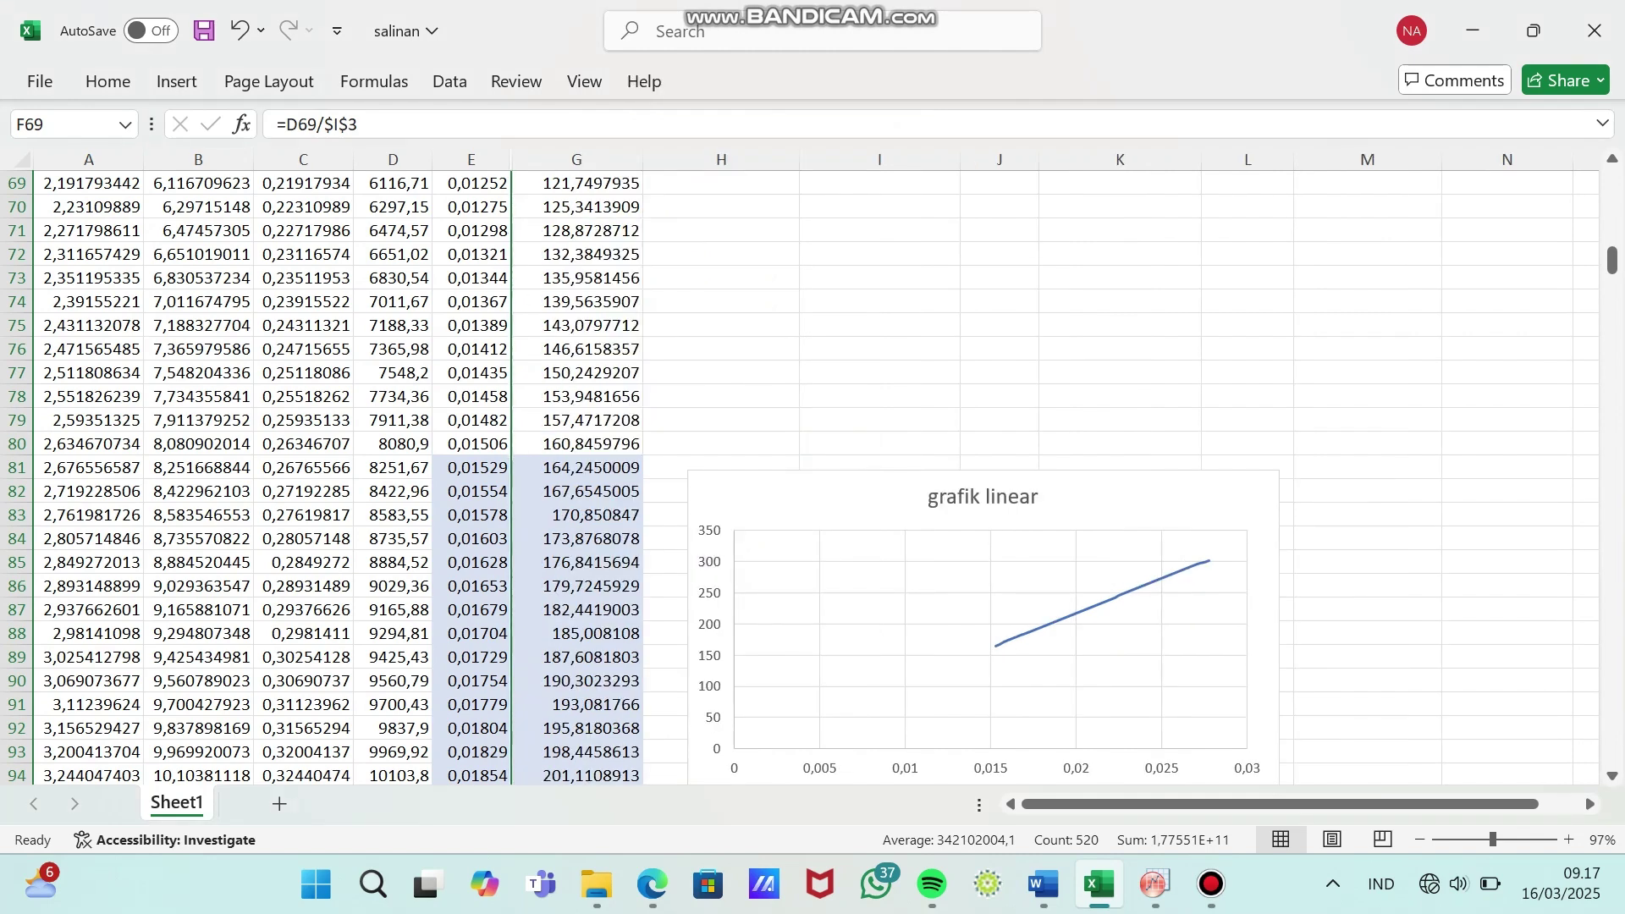
{"action": "left_click", "coordinate": [576, 586]}
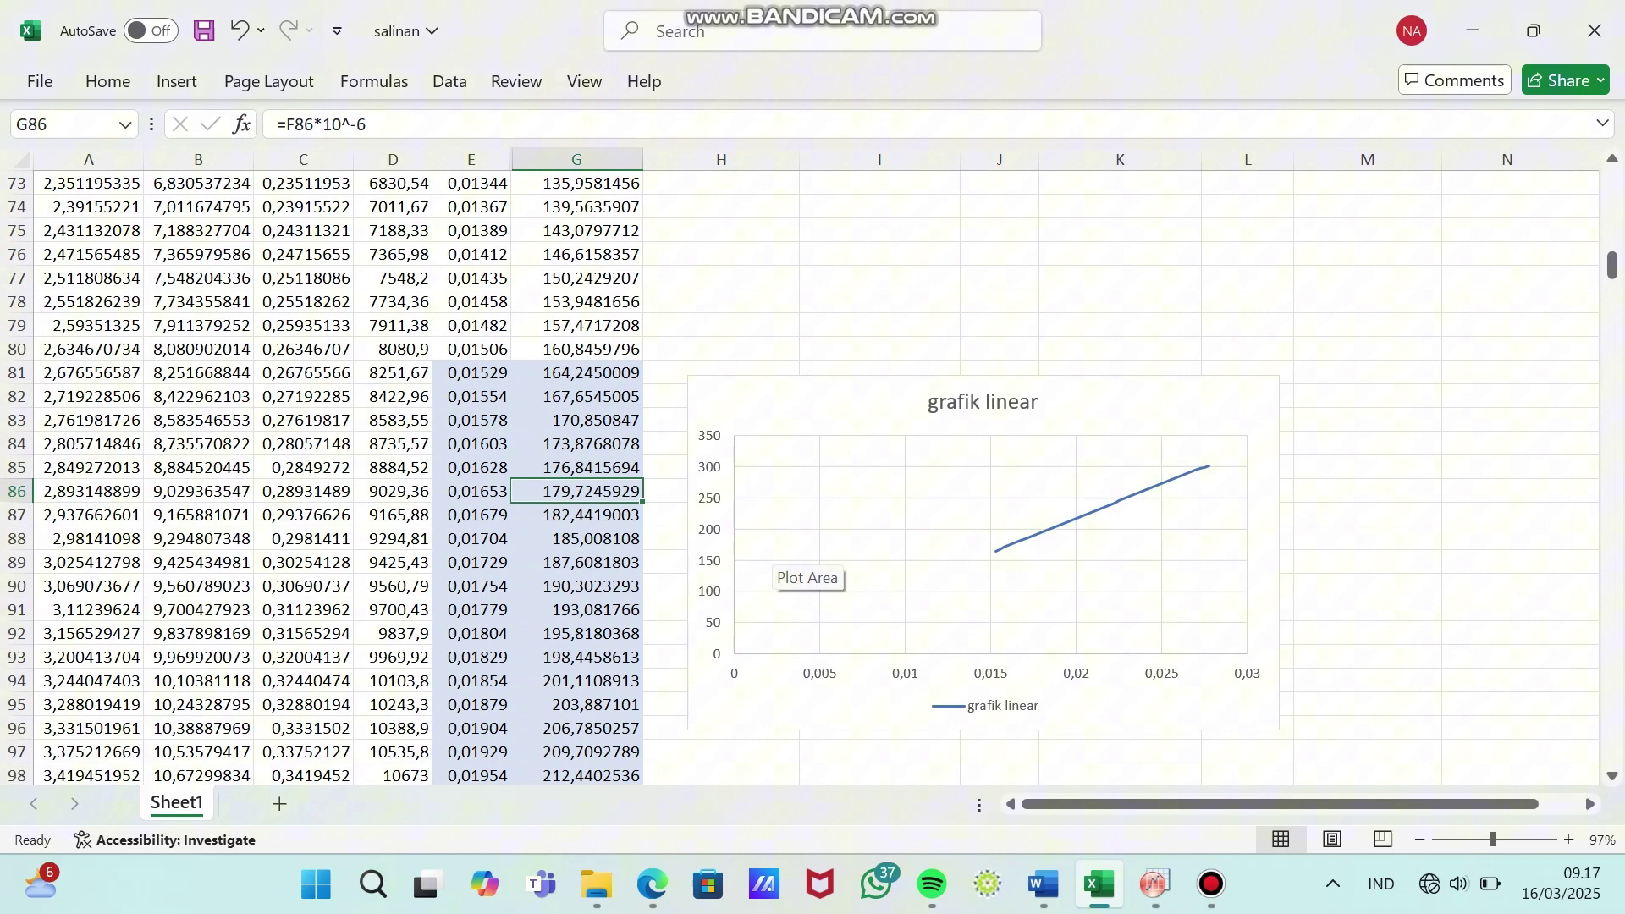
- Set the minimum bound of the chart's horizontal axis to 0,015
{"action": "double_click", "coordinate": [780, 669]}
{"action": "left_click", "coordinate": [1475, 403]}
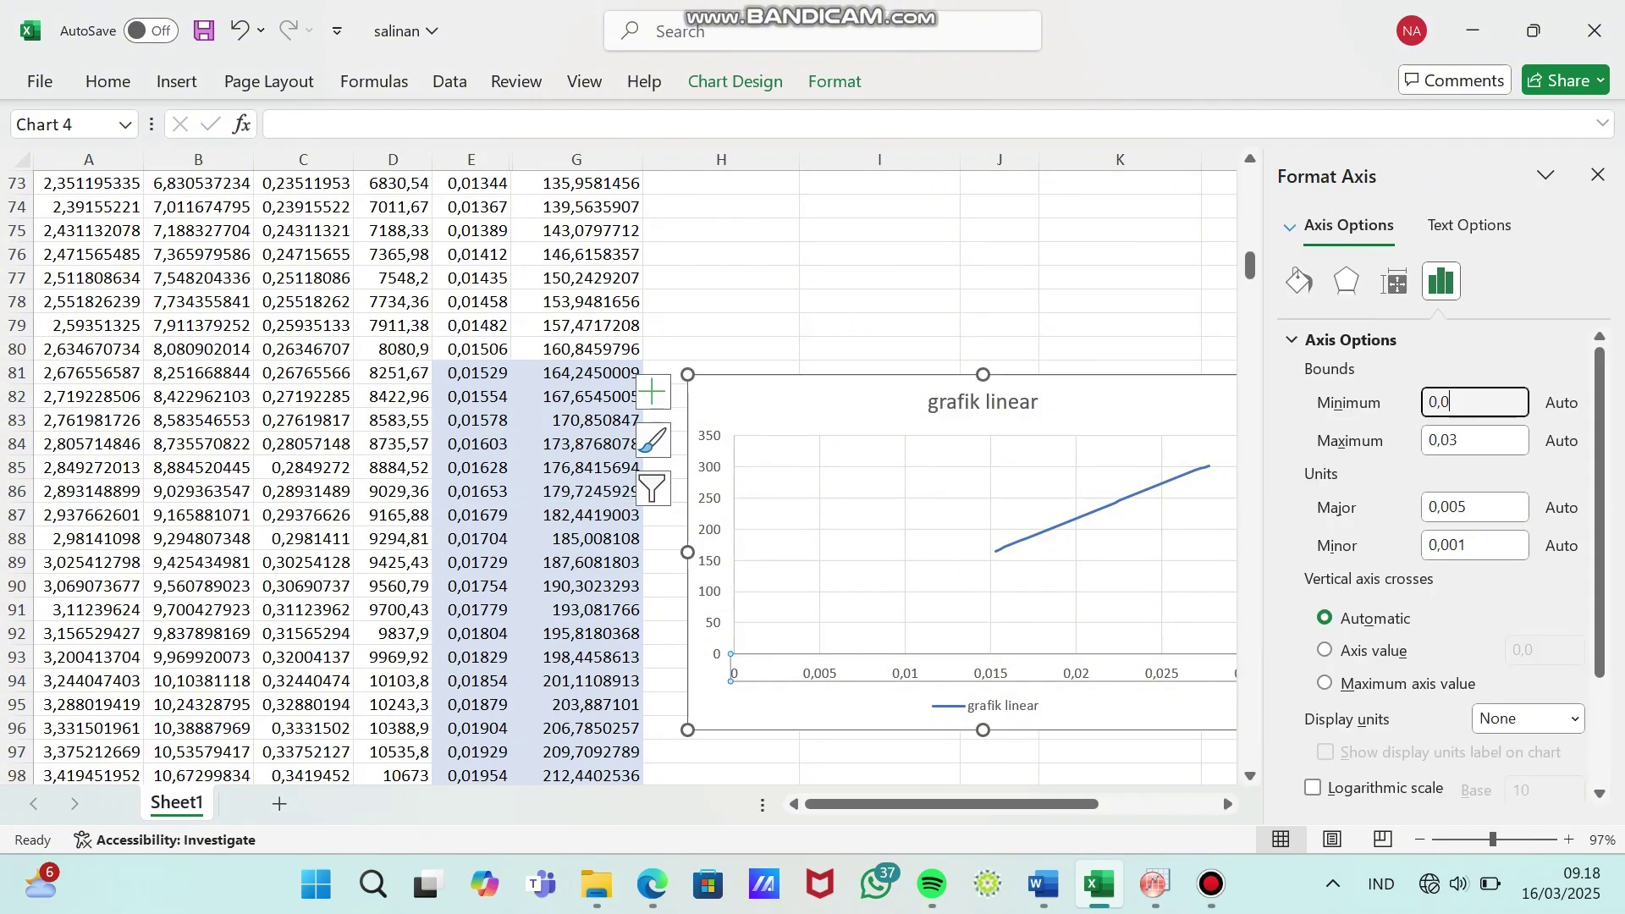
{"action": "type", "text": "15"}
{"action": "key", "text": "Return"}
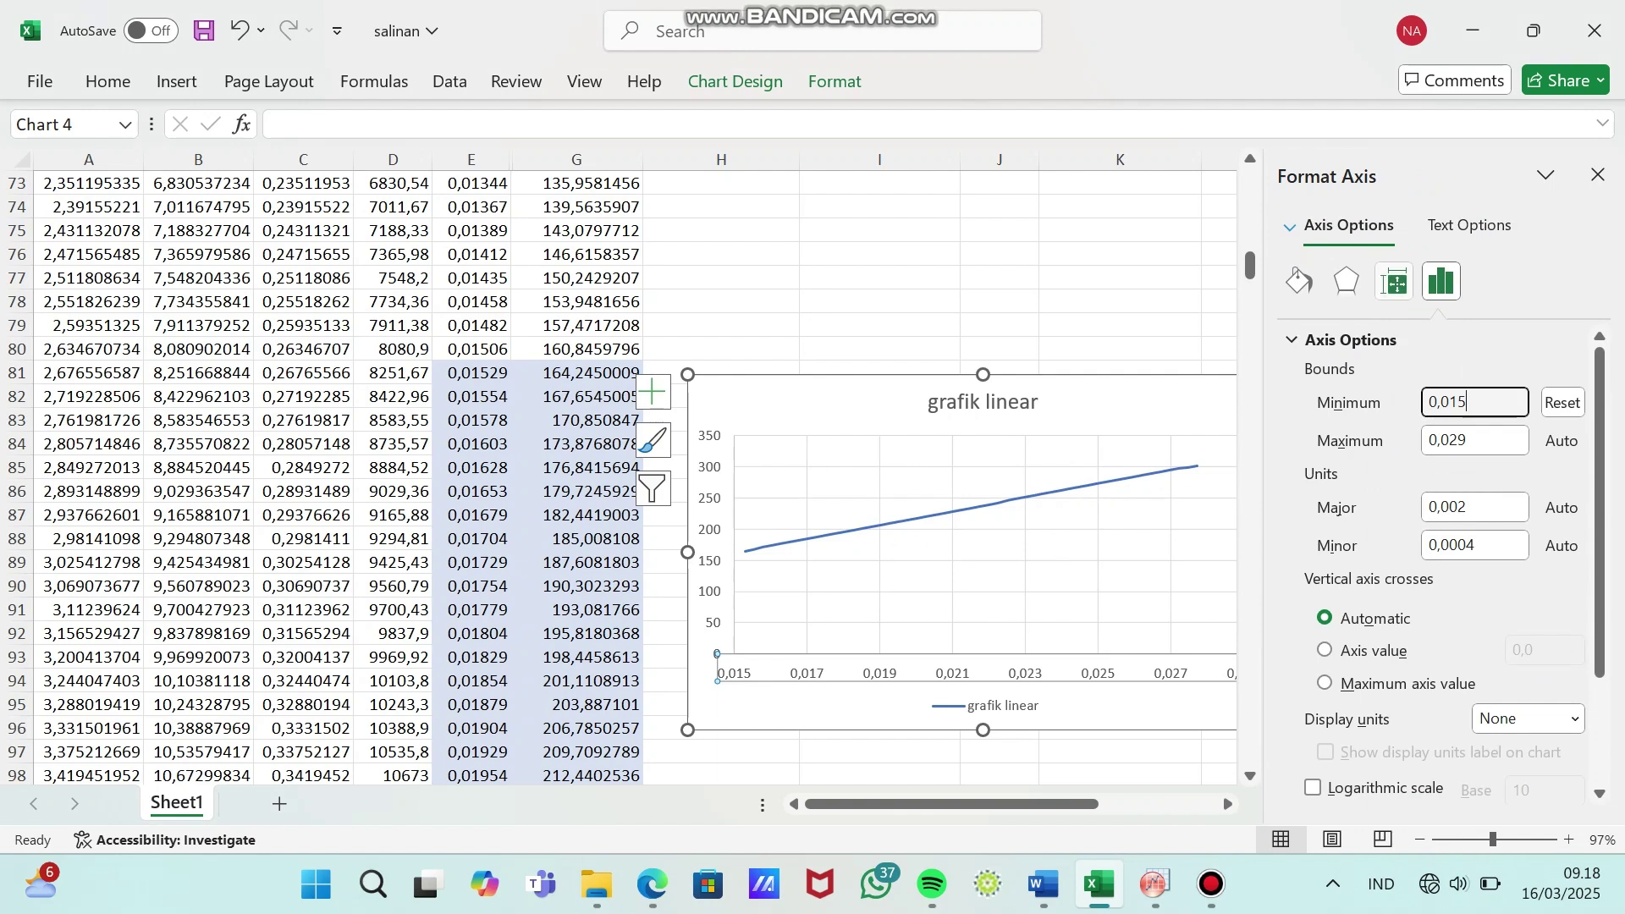
- Set the minimum bound of the chart's vertical axis to 155 and close the formatting pane
{"action": "left_click", "coordinate": [711, 545]}
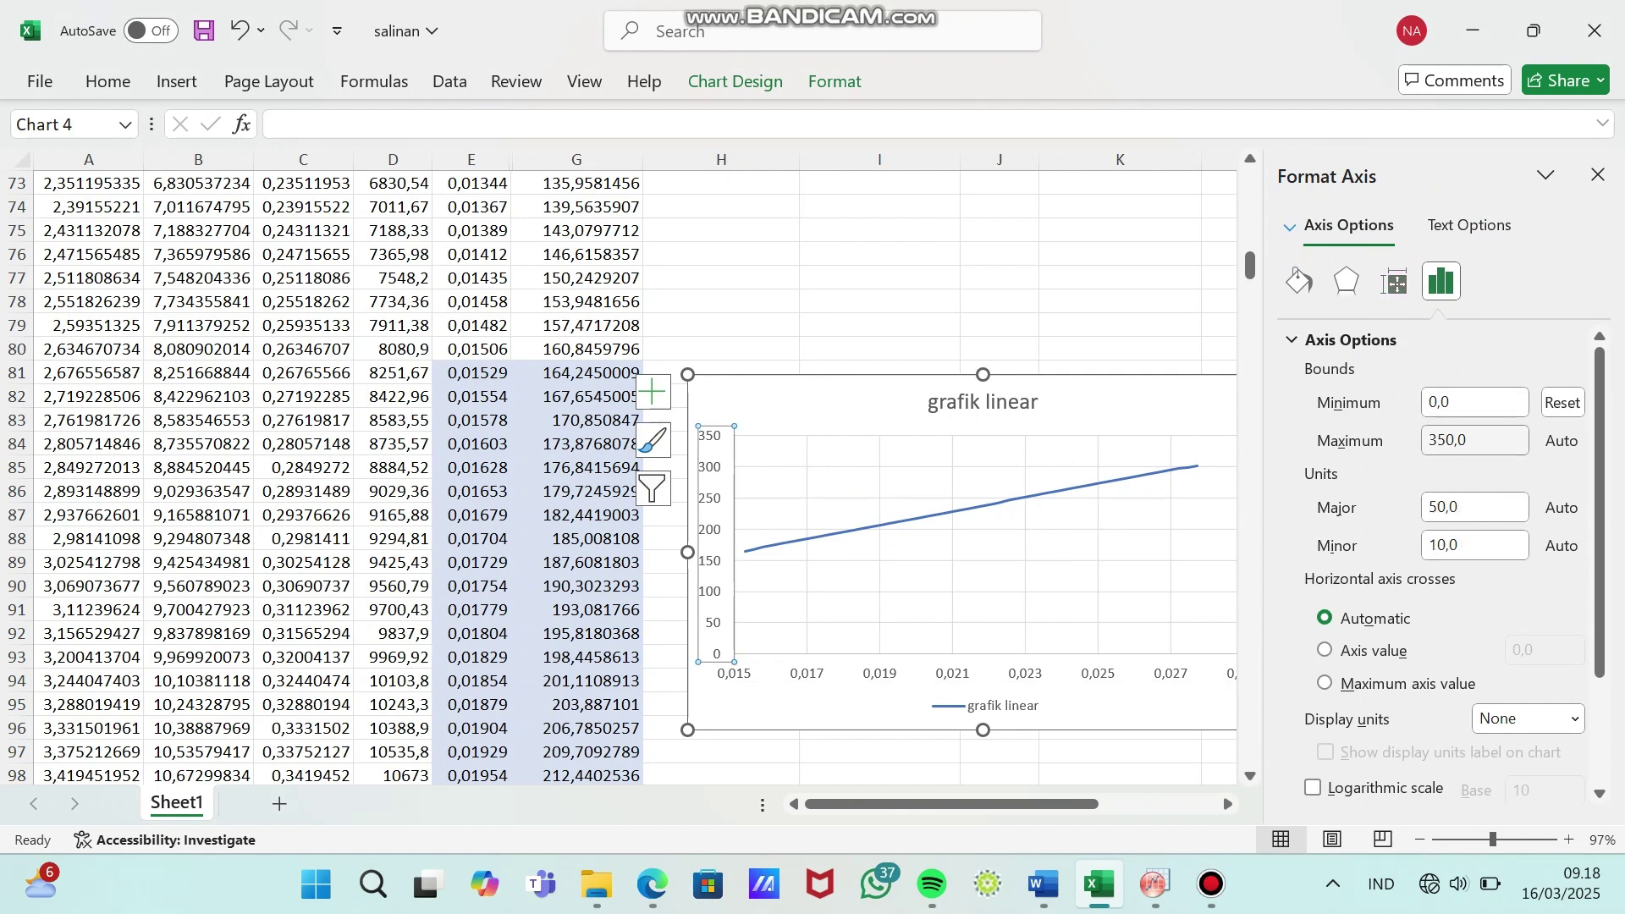
{"action": "left_click", "coordinate": [1473, 402]}
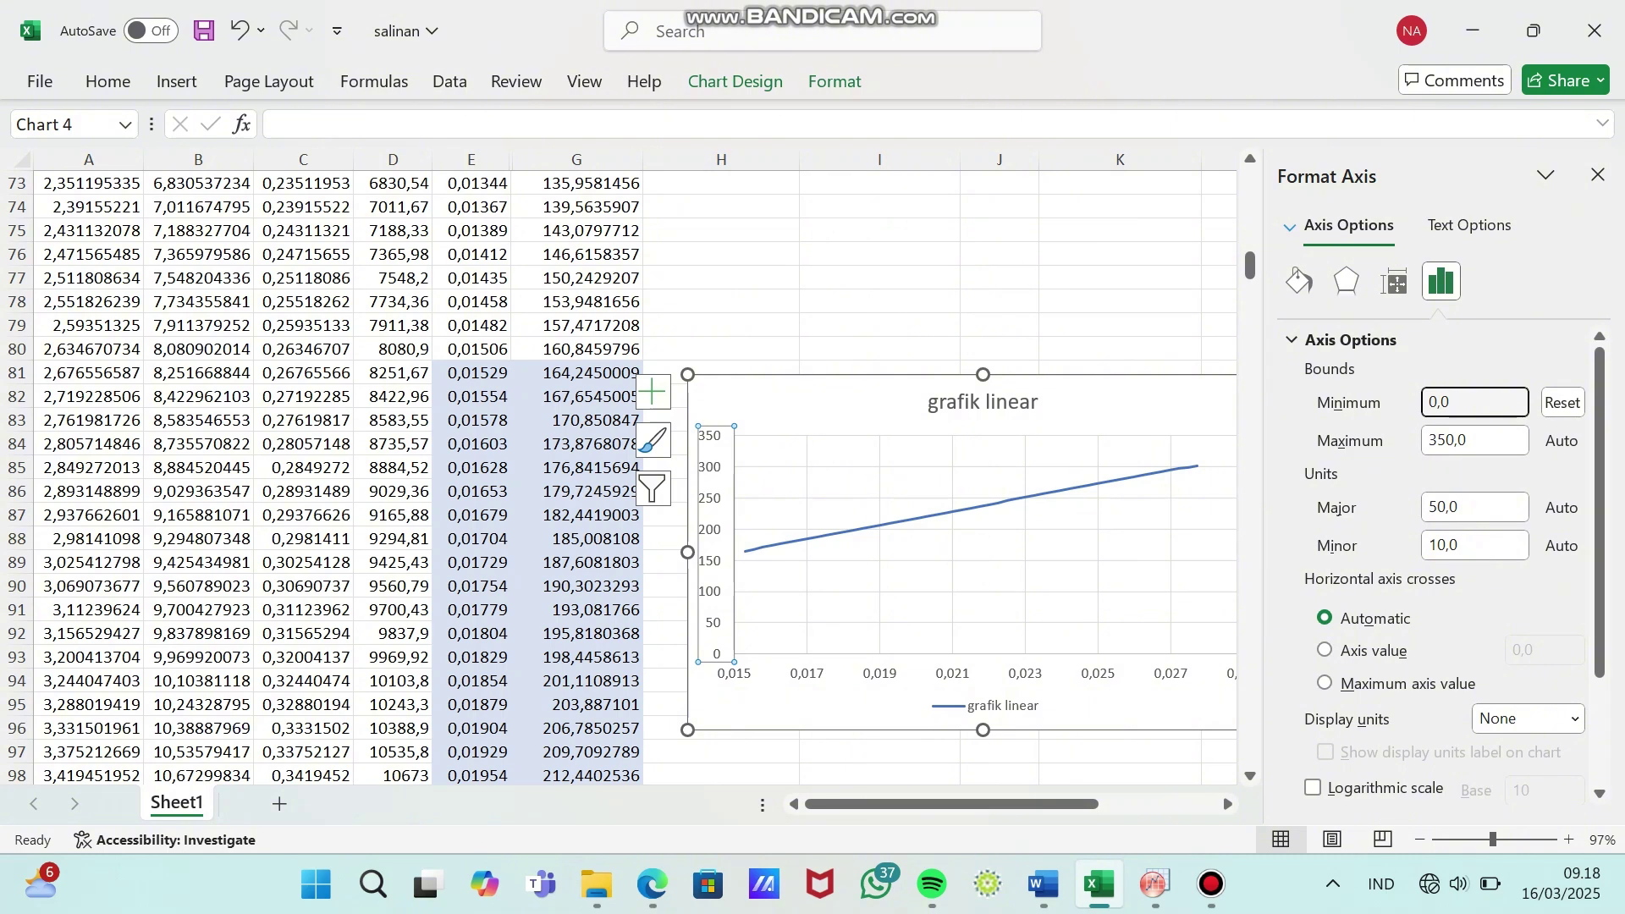
{"action": "key", "text": "BackSpace"}
{"action": "key", "text": "BackSpace"}
{"action": "type", "text": "155"}
{"action": "key", "text": "Return"}
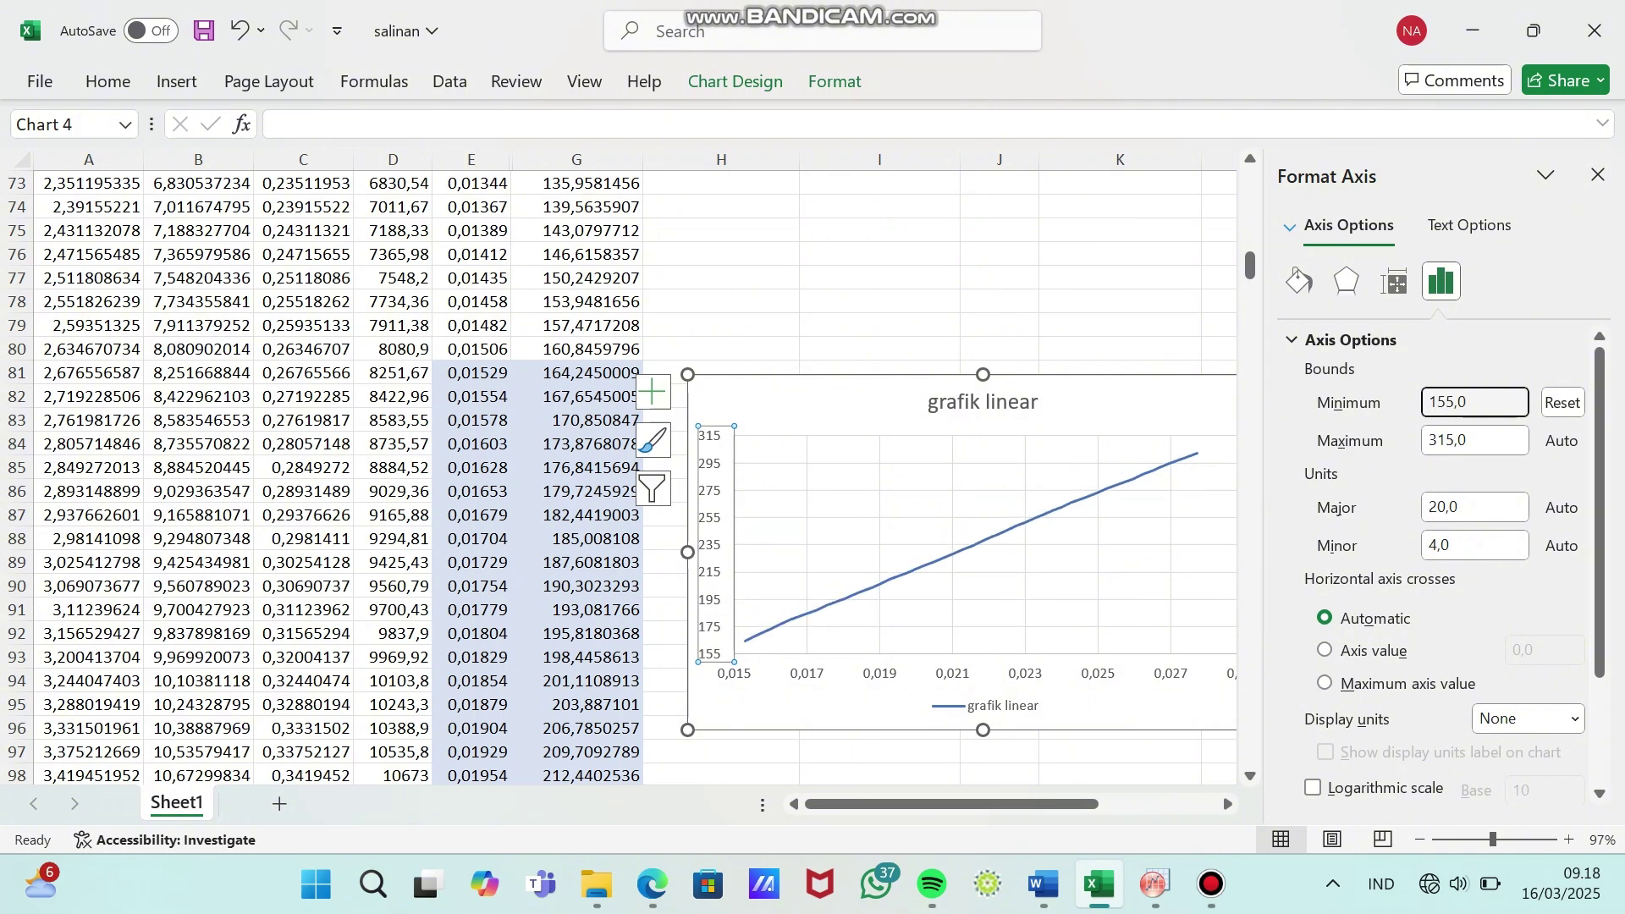
{"action": "left_click", "coordinate": [880, 545]}
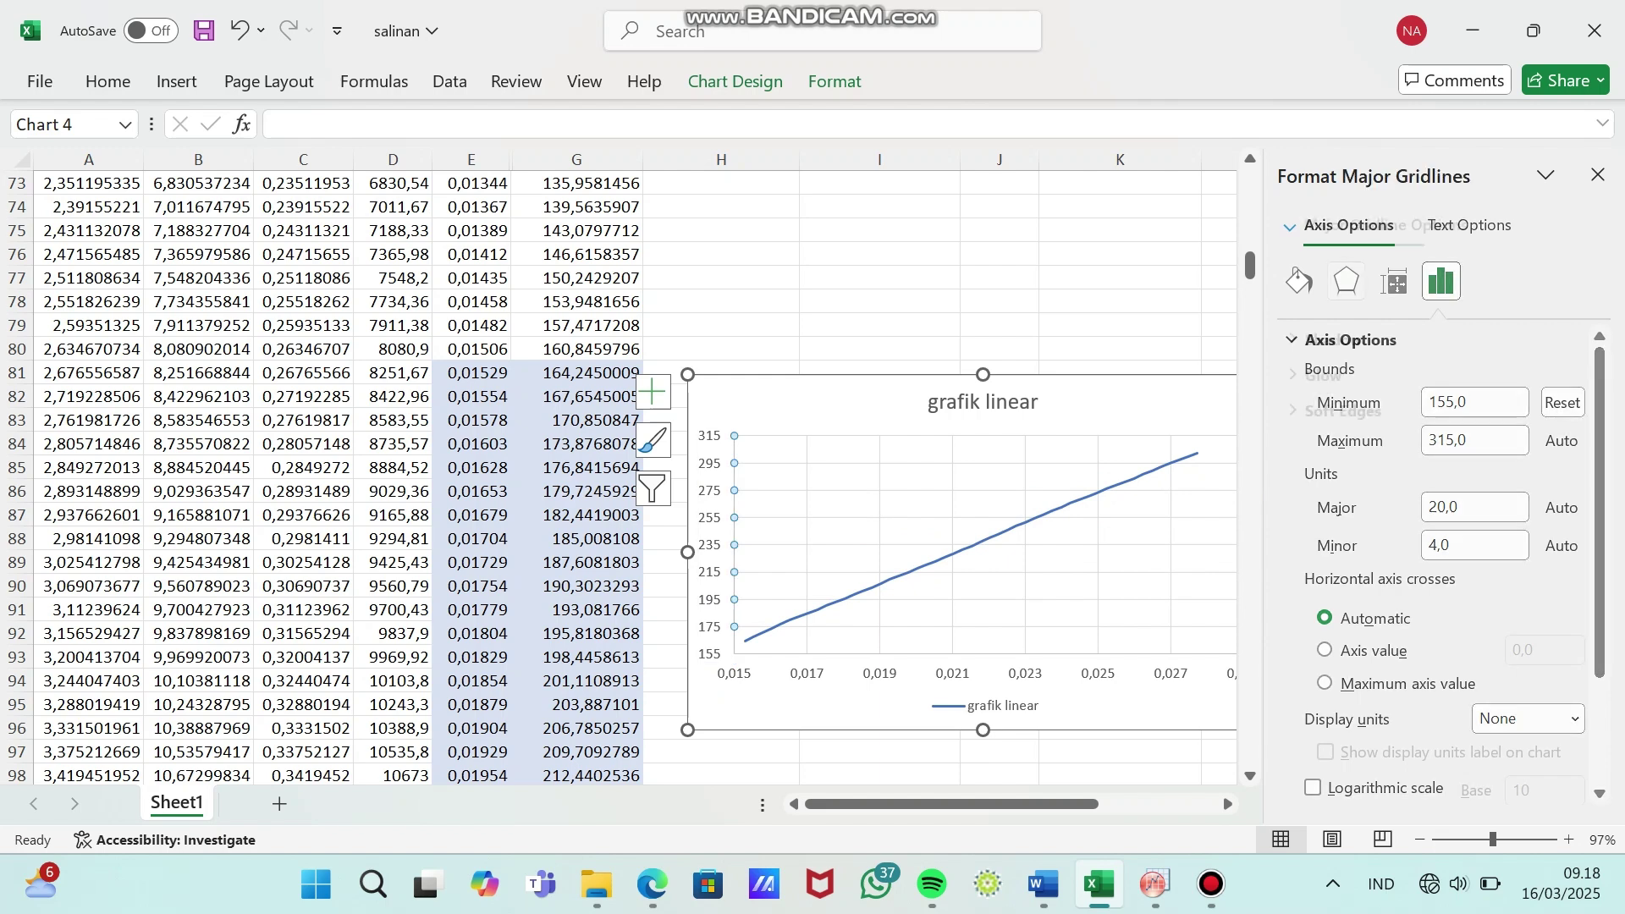
{"action": "left_click", "coordinate": [1126, 402]}
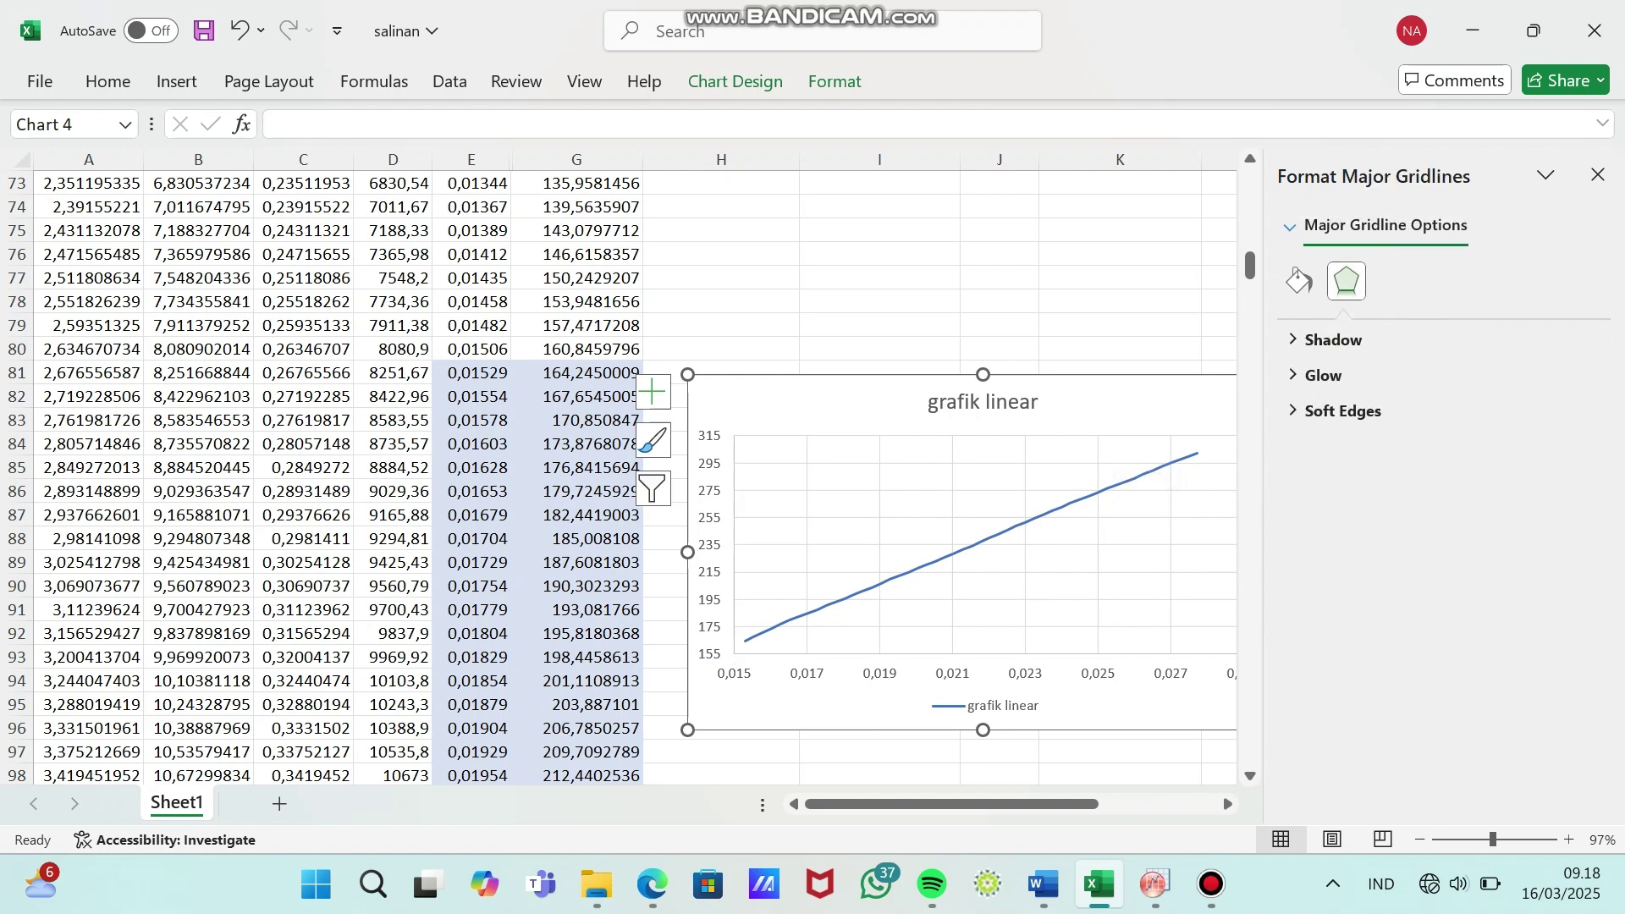
{"action": "left_click", "coordinate": [1597, 175]}
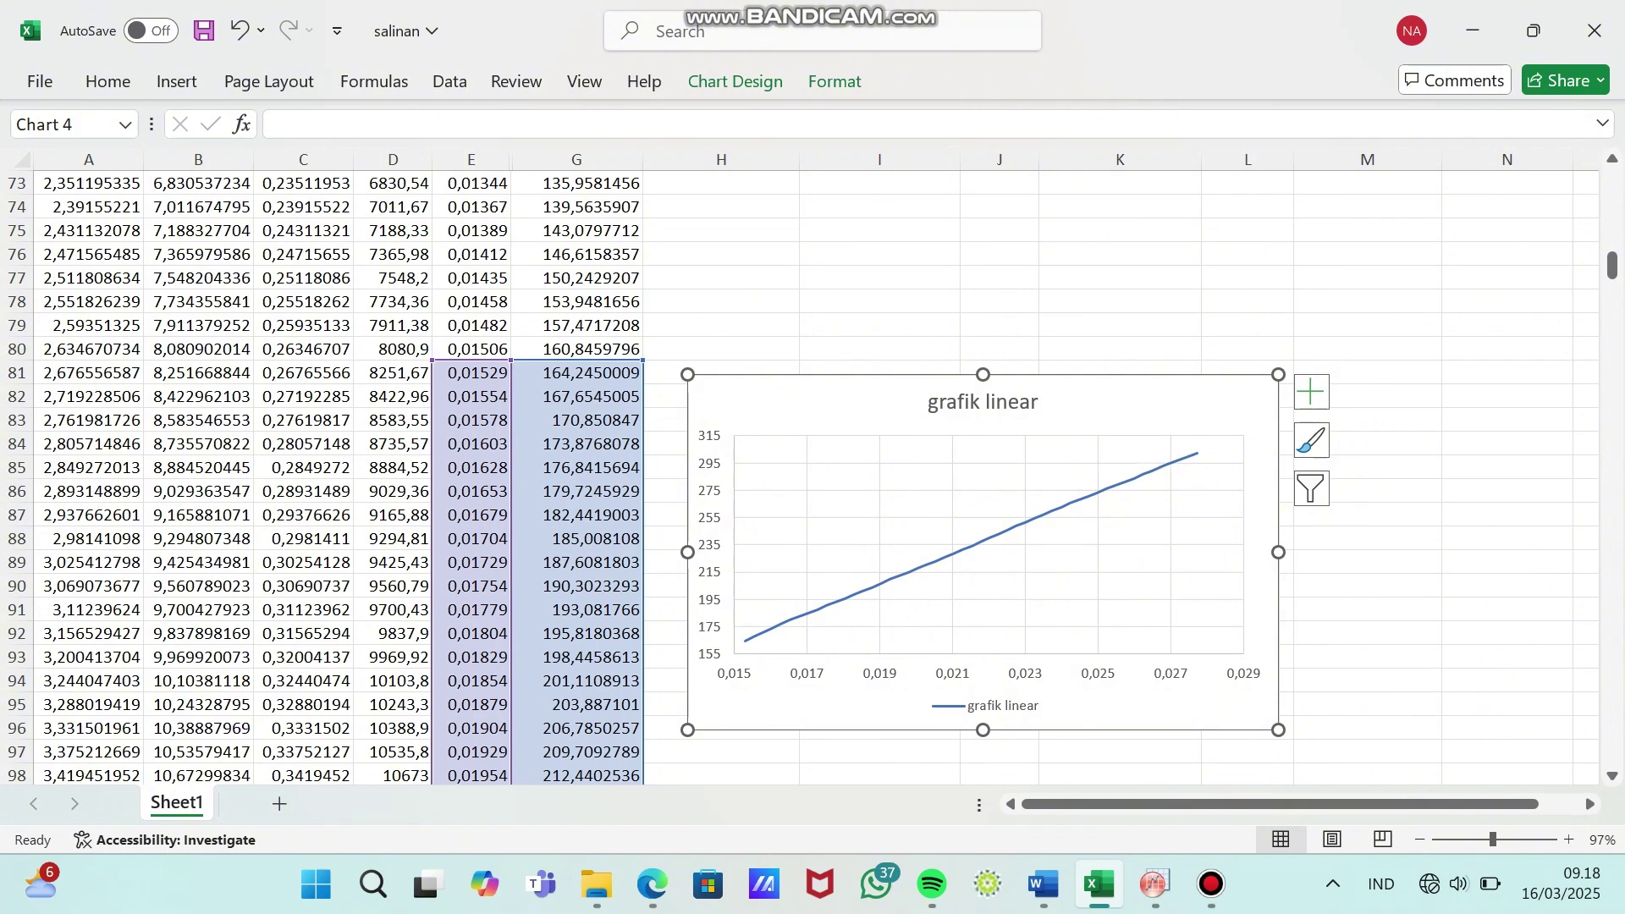
- Apply the quick layout with a linear trendline, equation and axis titles, and move the equation label off the line
{"action": "left_click", "coordinate": [734, 81]}
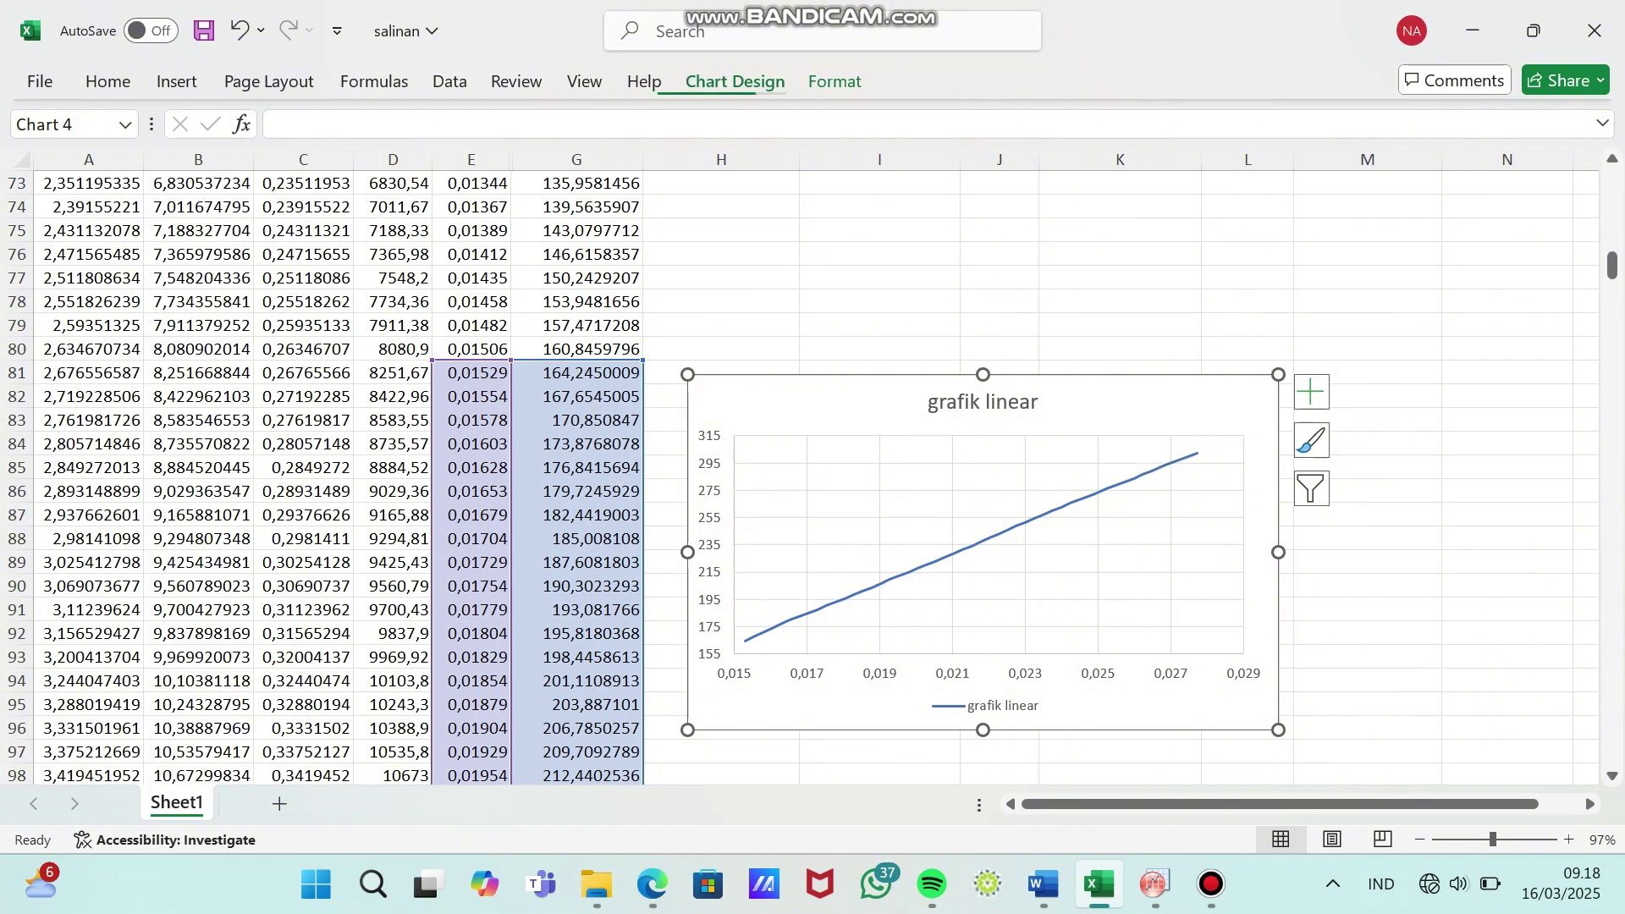
{"action": "left_click", "coordinate": [136, 153]}
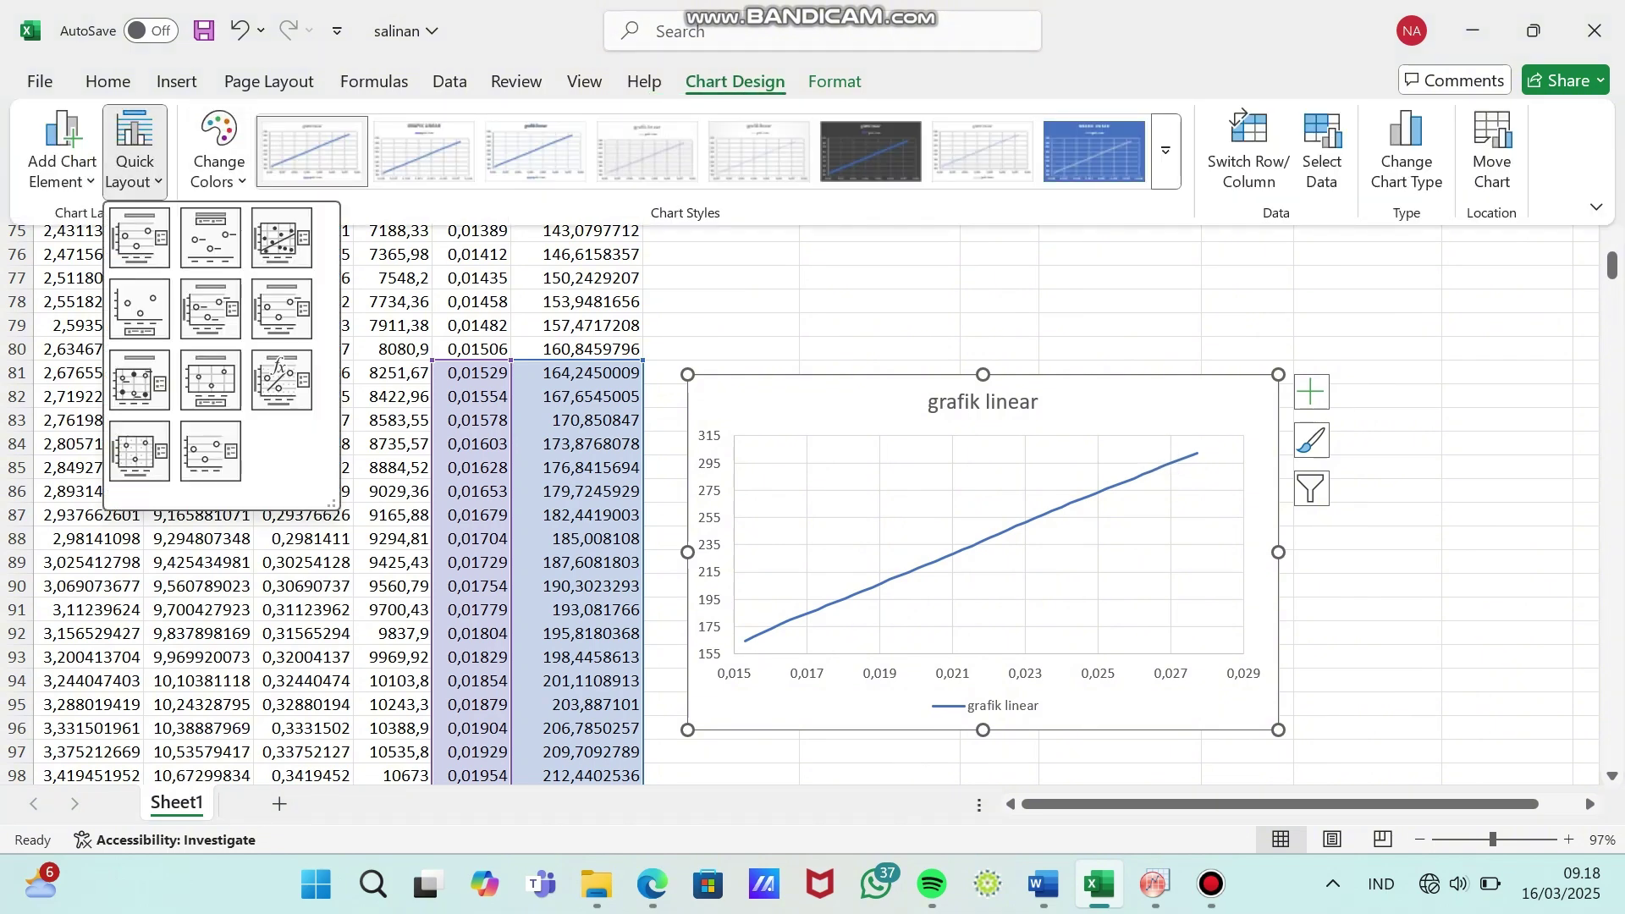
{"action": "left_click", "coordinate": [282, 380]}
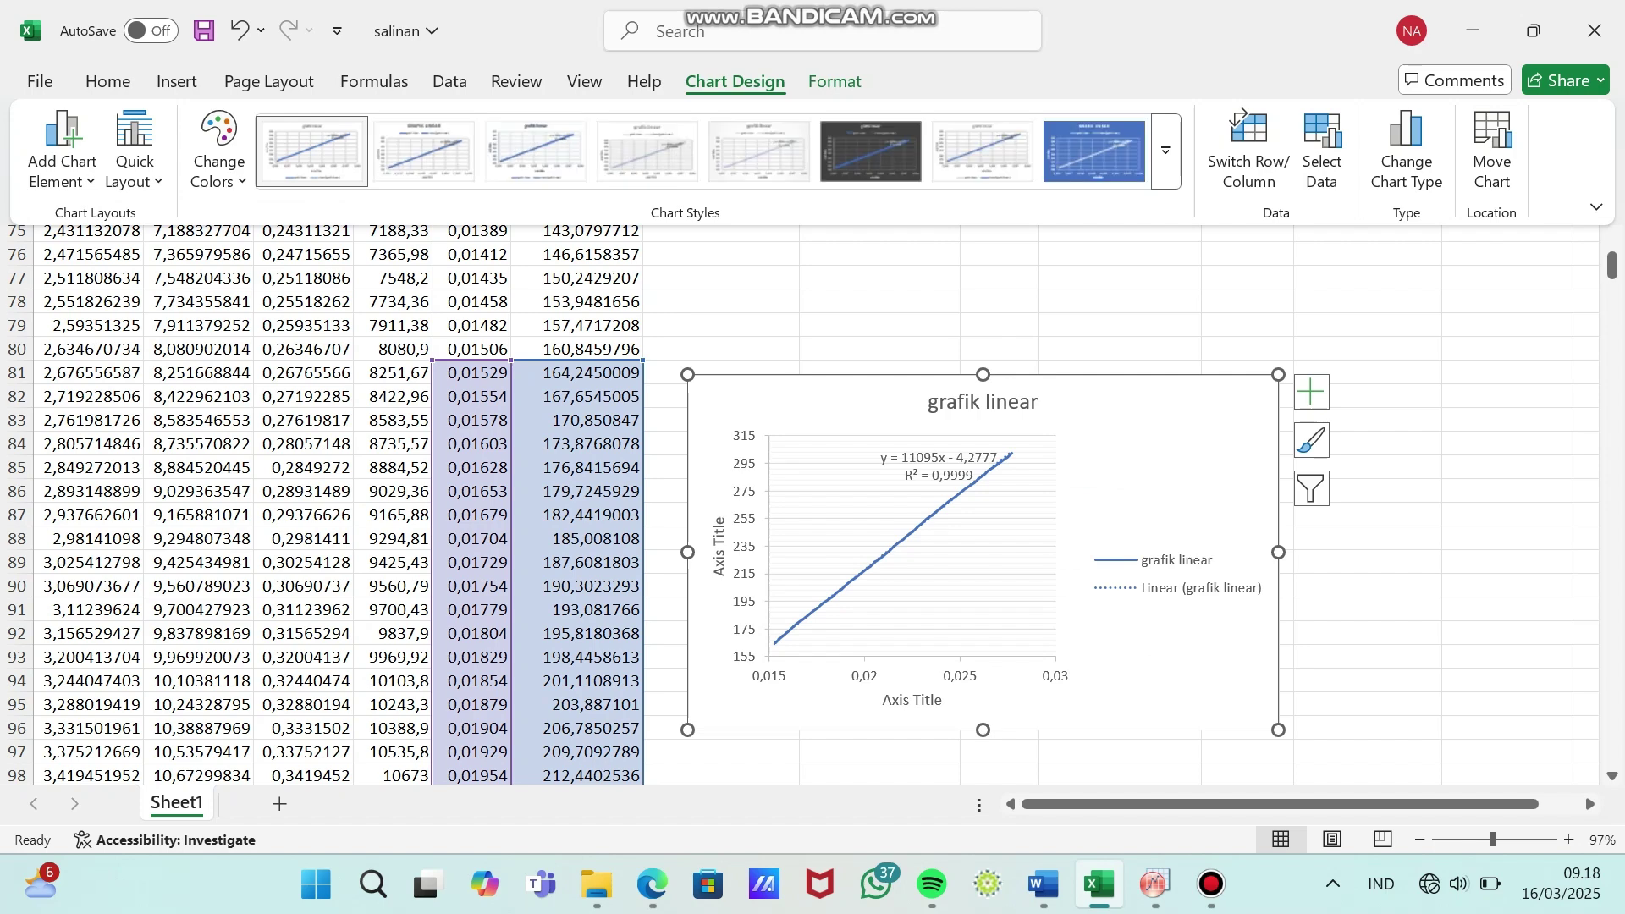
{"action": "left_click_drag", "start_coordinate": [973, 471], "coordinate": [898, 468]}
- Set the number format category of the trendline equation label to Number
{"action": "left_click", "coordinate": [899, 470]}
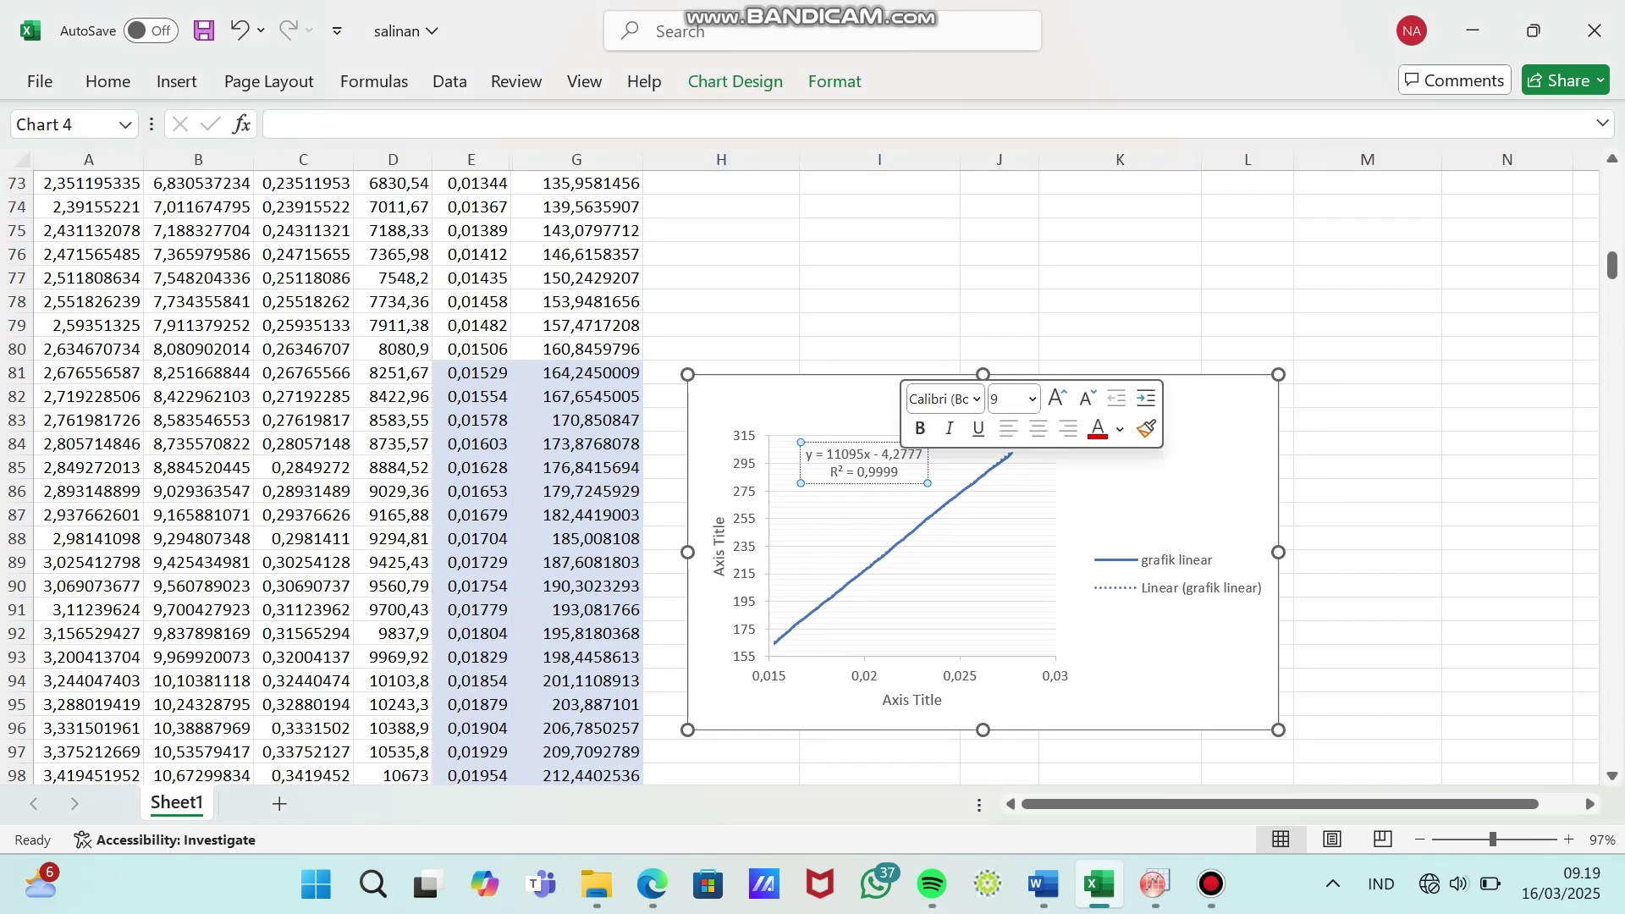
{"action": "double_click", "coordinate": [899, 471]}
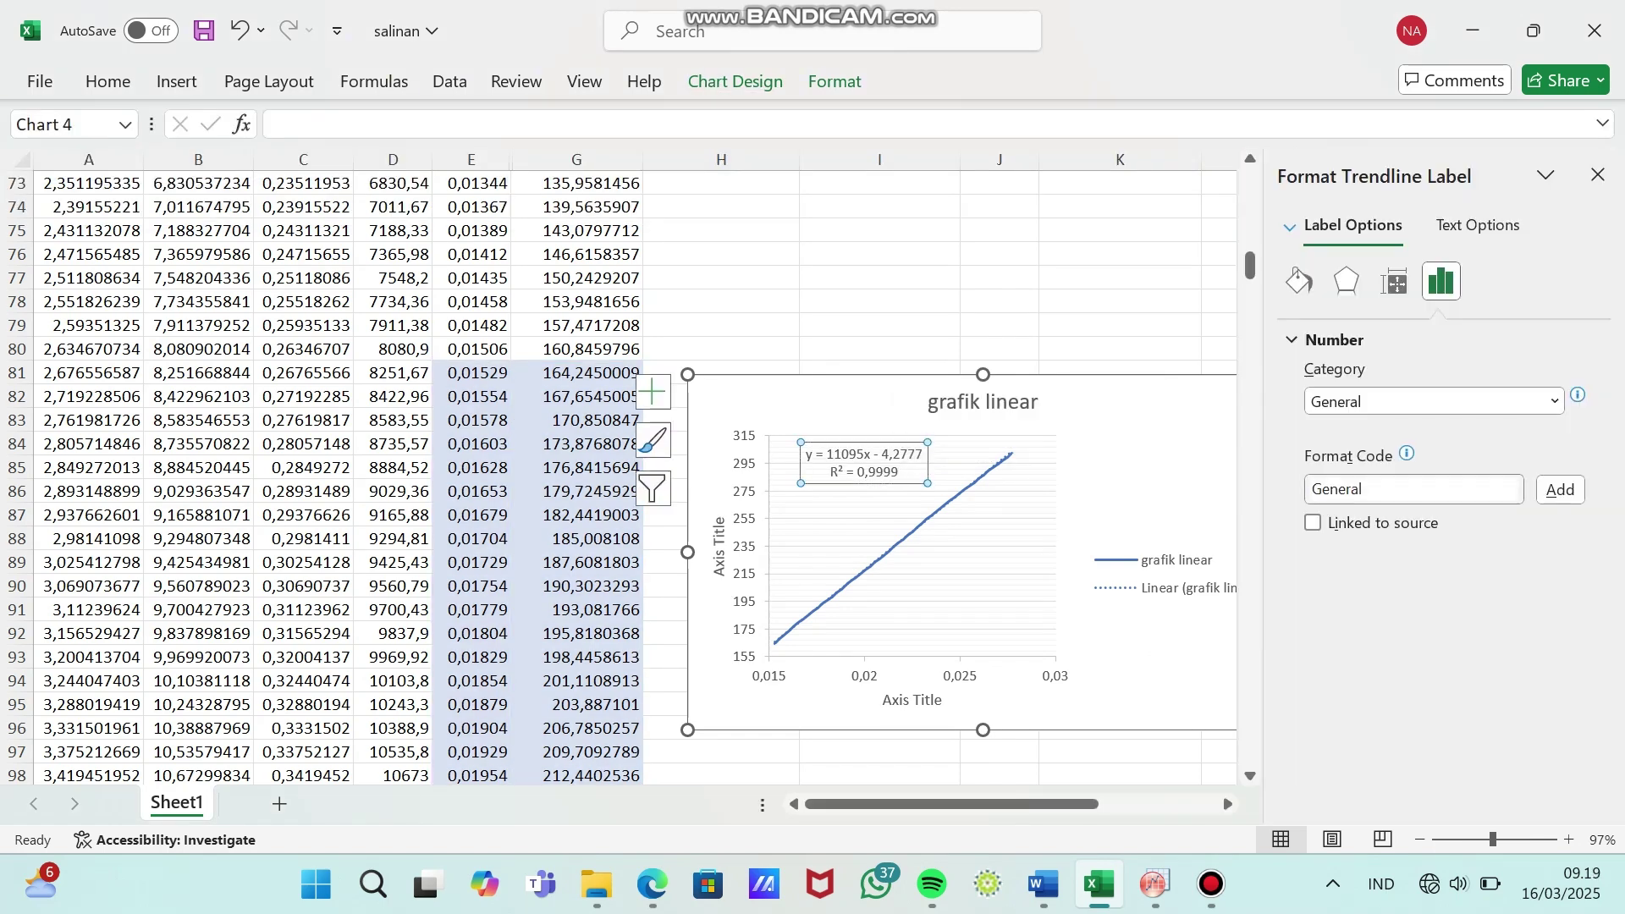
{"action": "left_click", "coordinate": [1555, 401]}
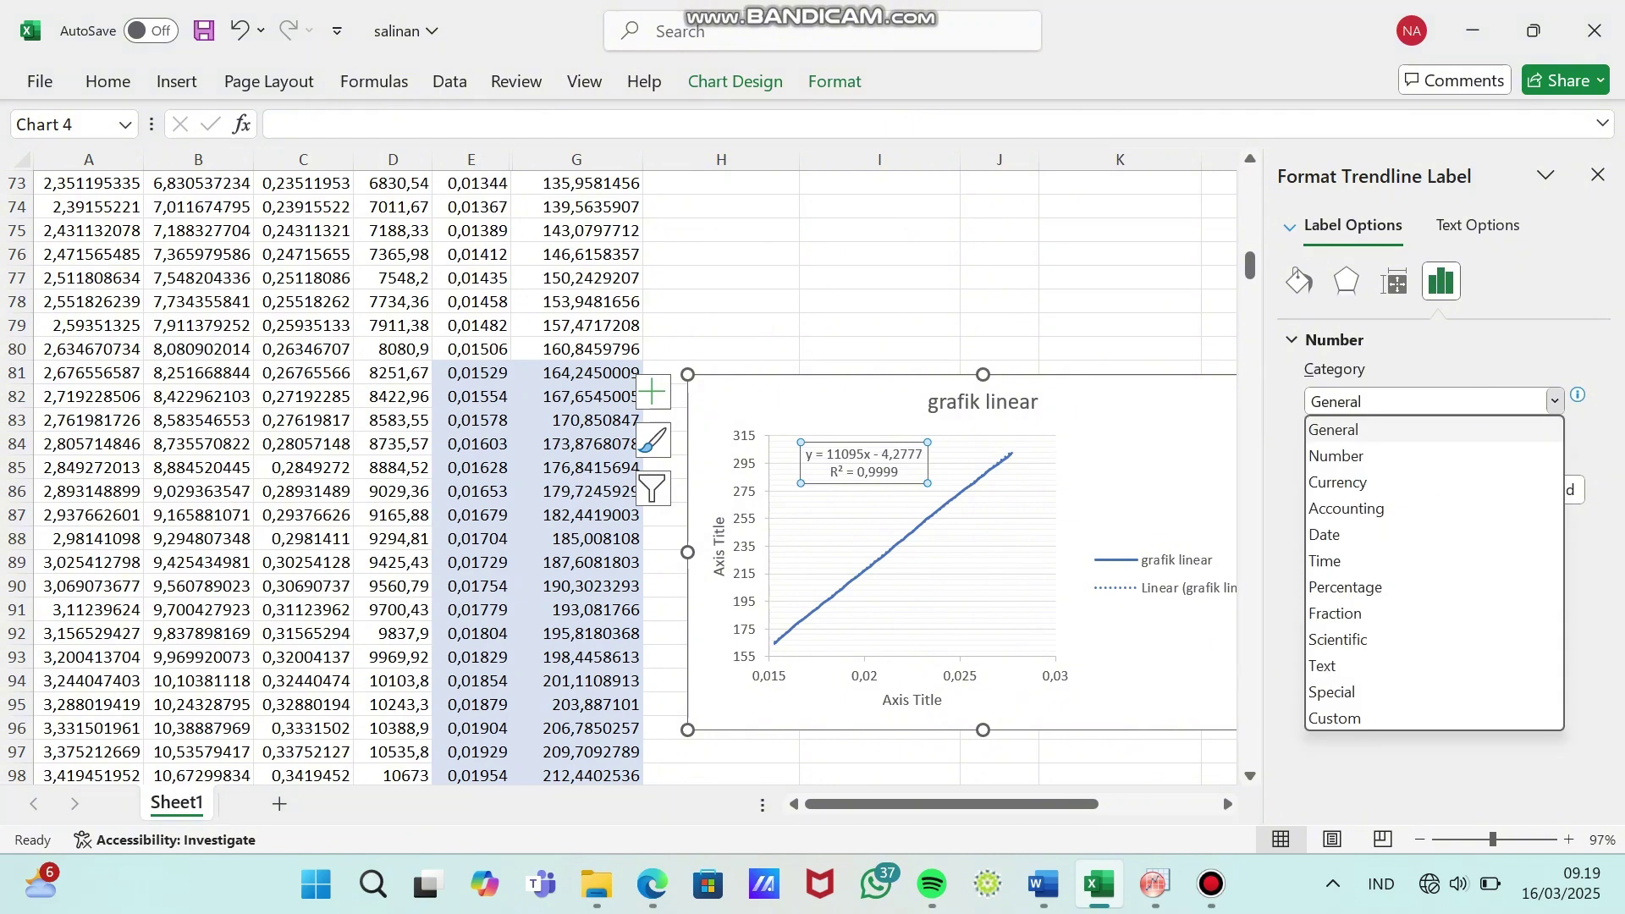
{"action": "left_click", "coordinate": [1336, 456]}
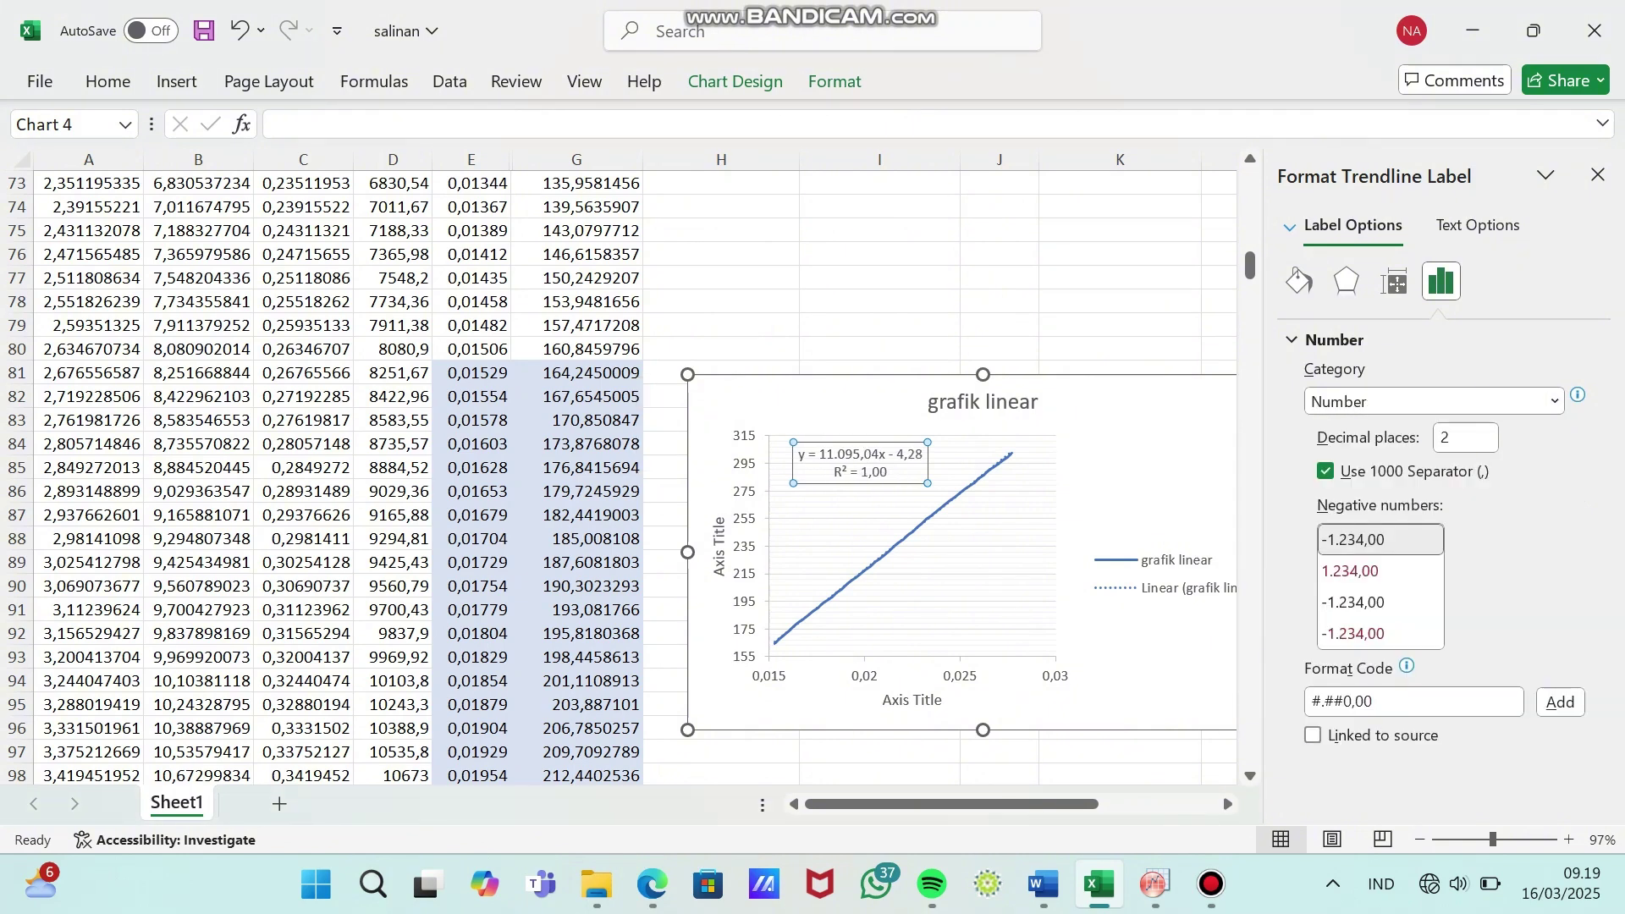
{"action": "left_click", "coordinate": [1119, 300]}
- Enlarge the trendline equation label's font by one size and shift the label slightly within the plot area
{"action": "left_click", "coordinate": [880, 470]}
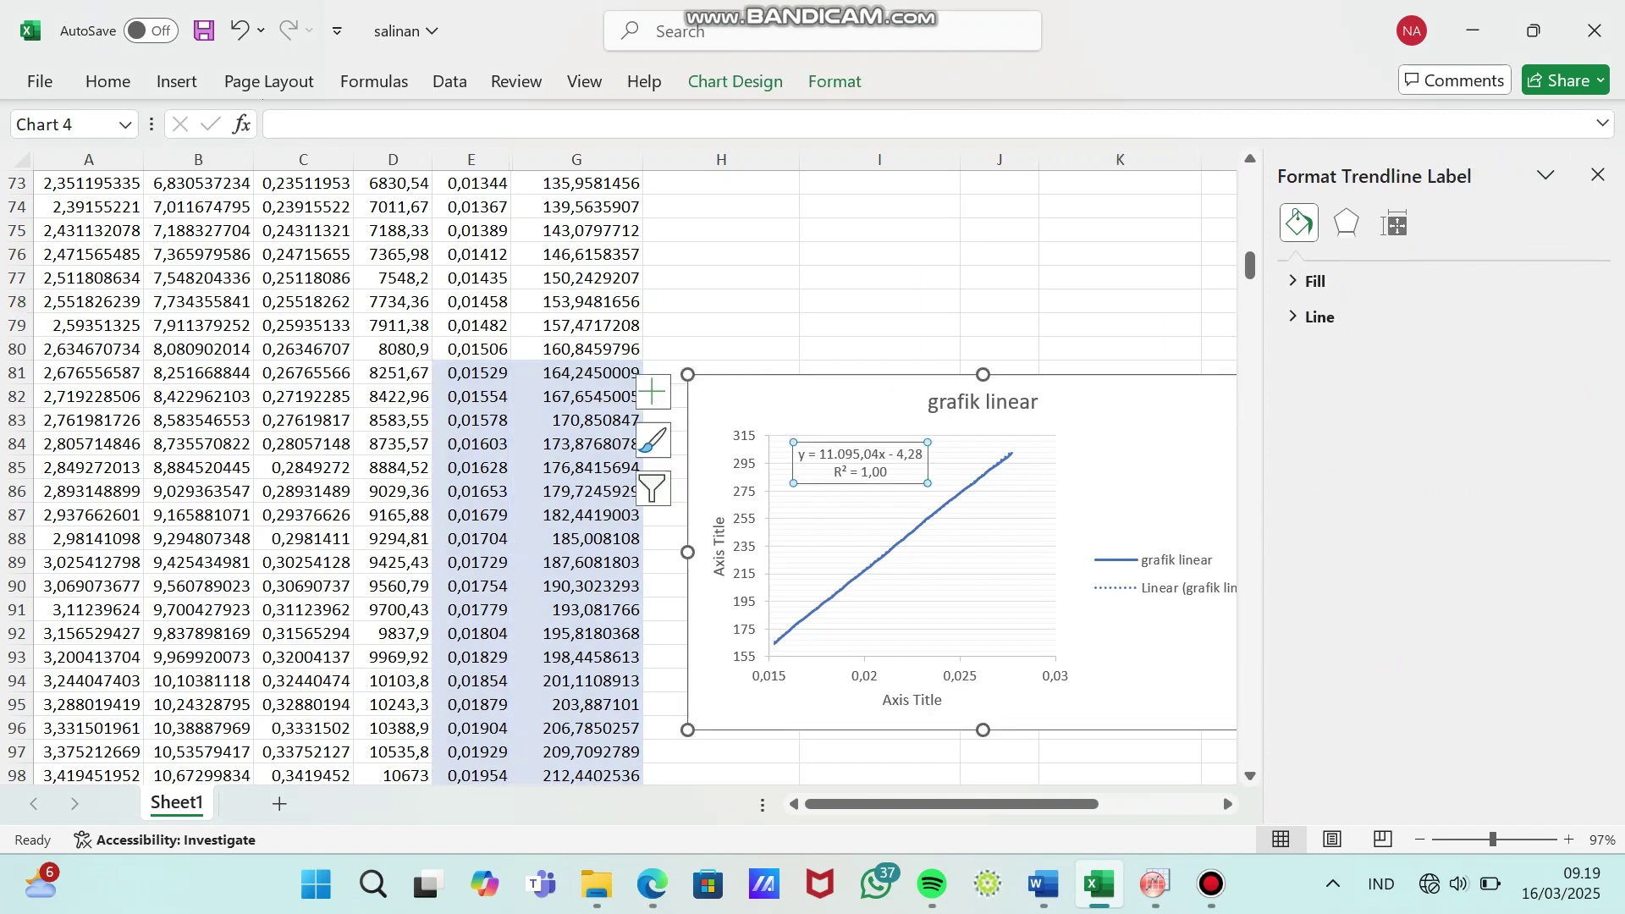
{"action": "left_click", "coordinate": [880, 471]}
{"action": "left_click_drag", "start_coordinate": [887, 472], "coordinate": [798, 454]}
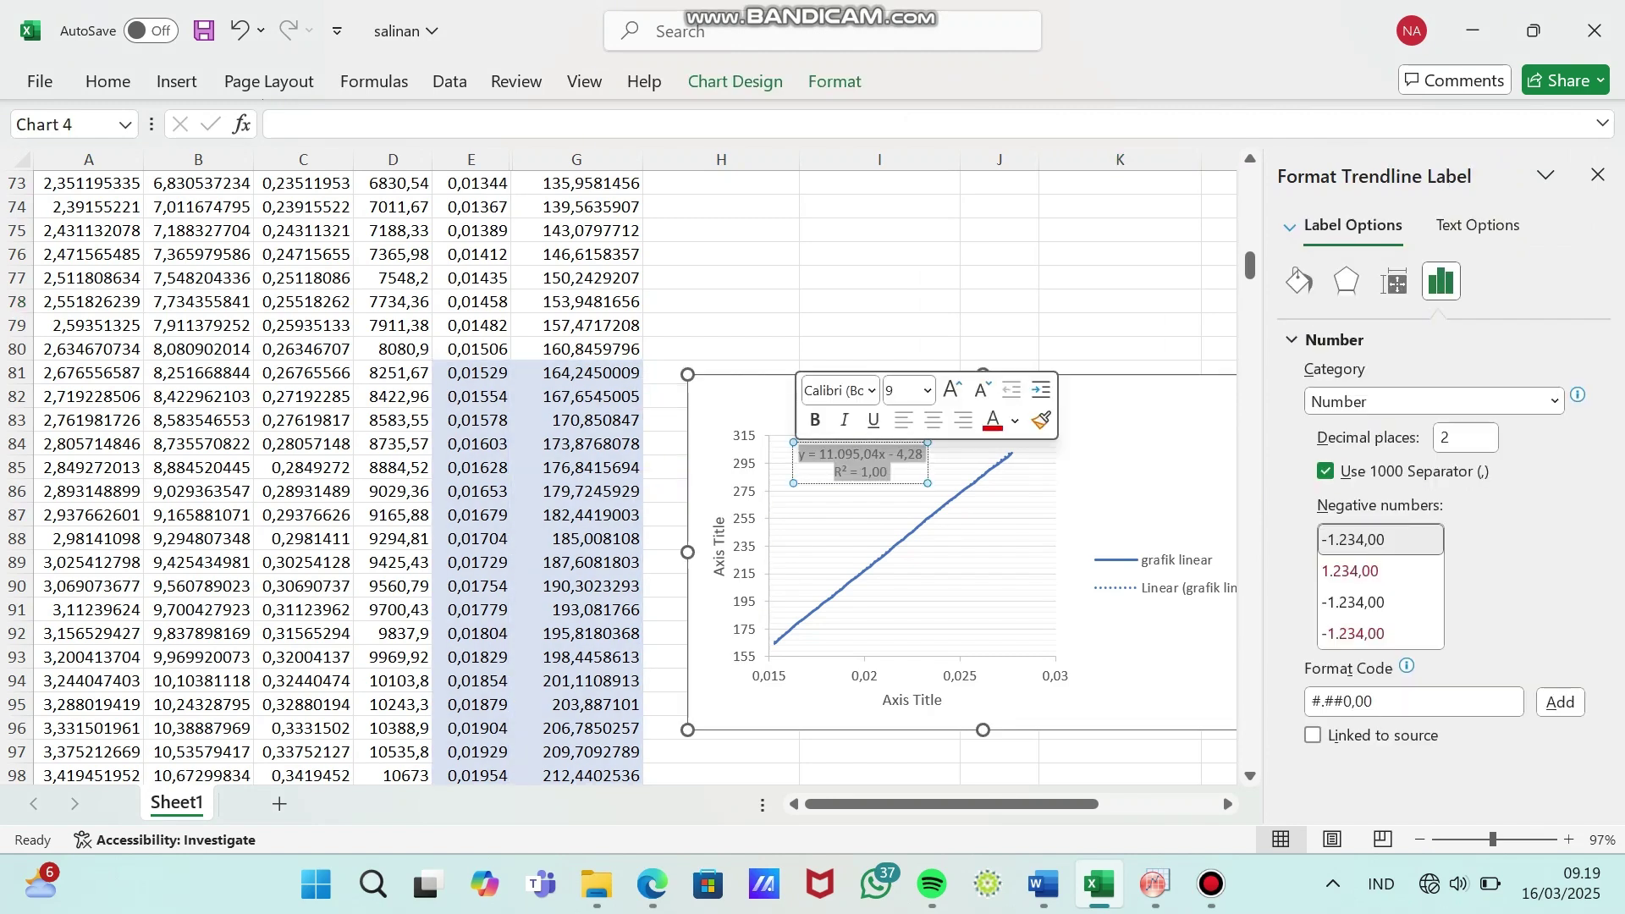
{"action": "left_click", "coordinate": [952, 389]}
{"action": "left_click", "coordinate": [999, 300]}
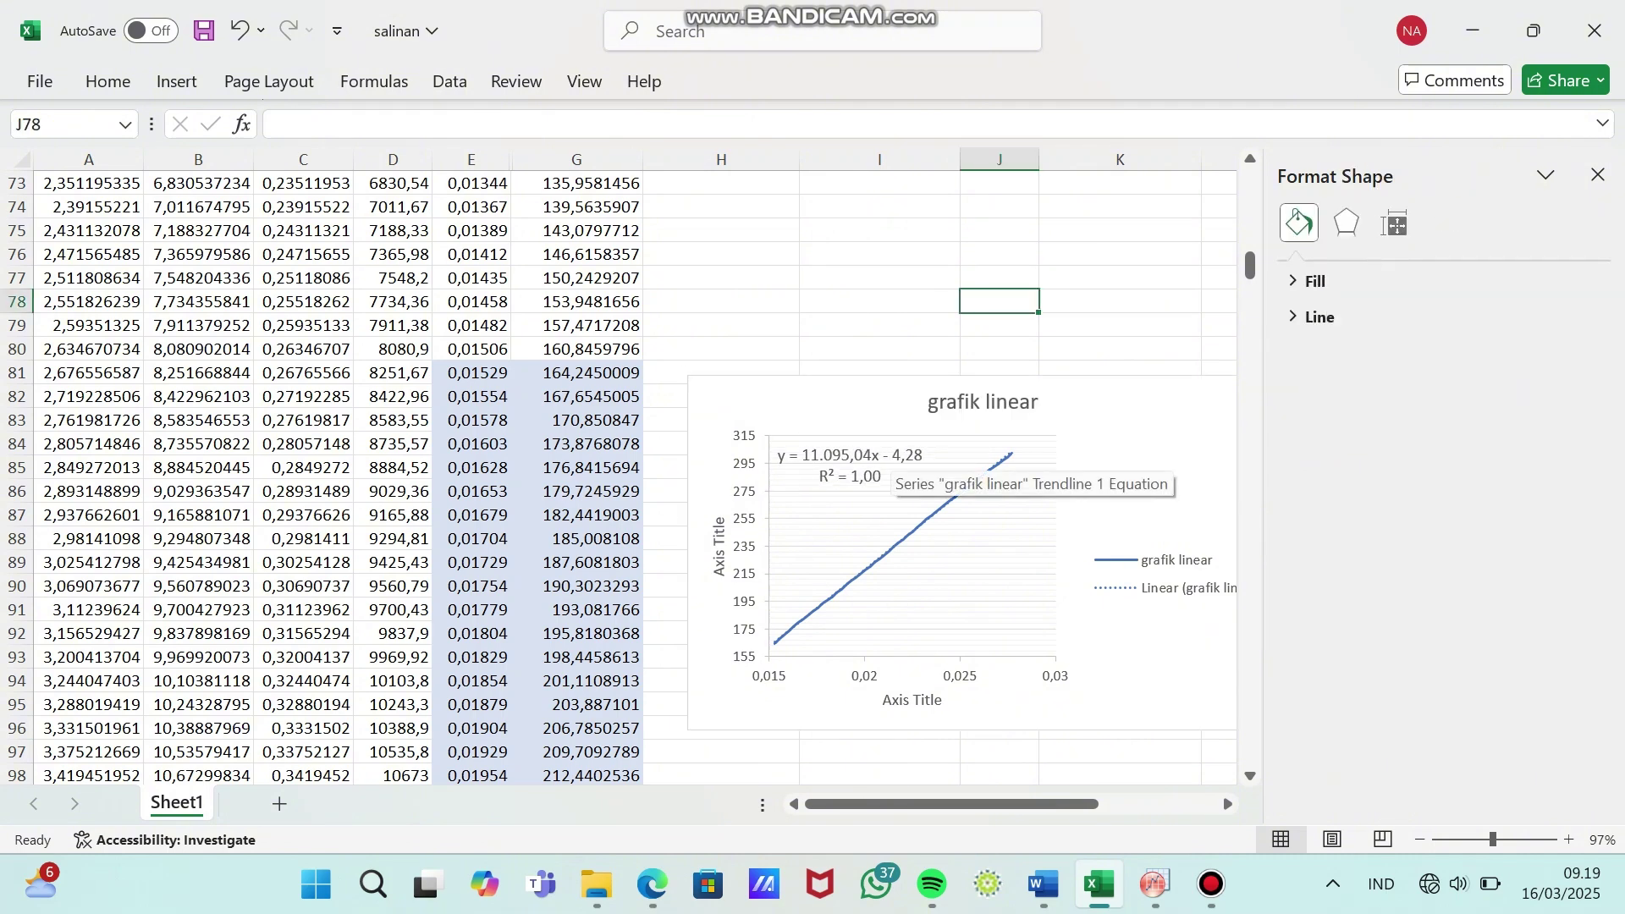
{"action": "left_click", "coordinate": [885, 470]}
{"action": "left_click_drag", "start_coordinate": [850, 465], "coordinate": [865, 466]}
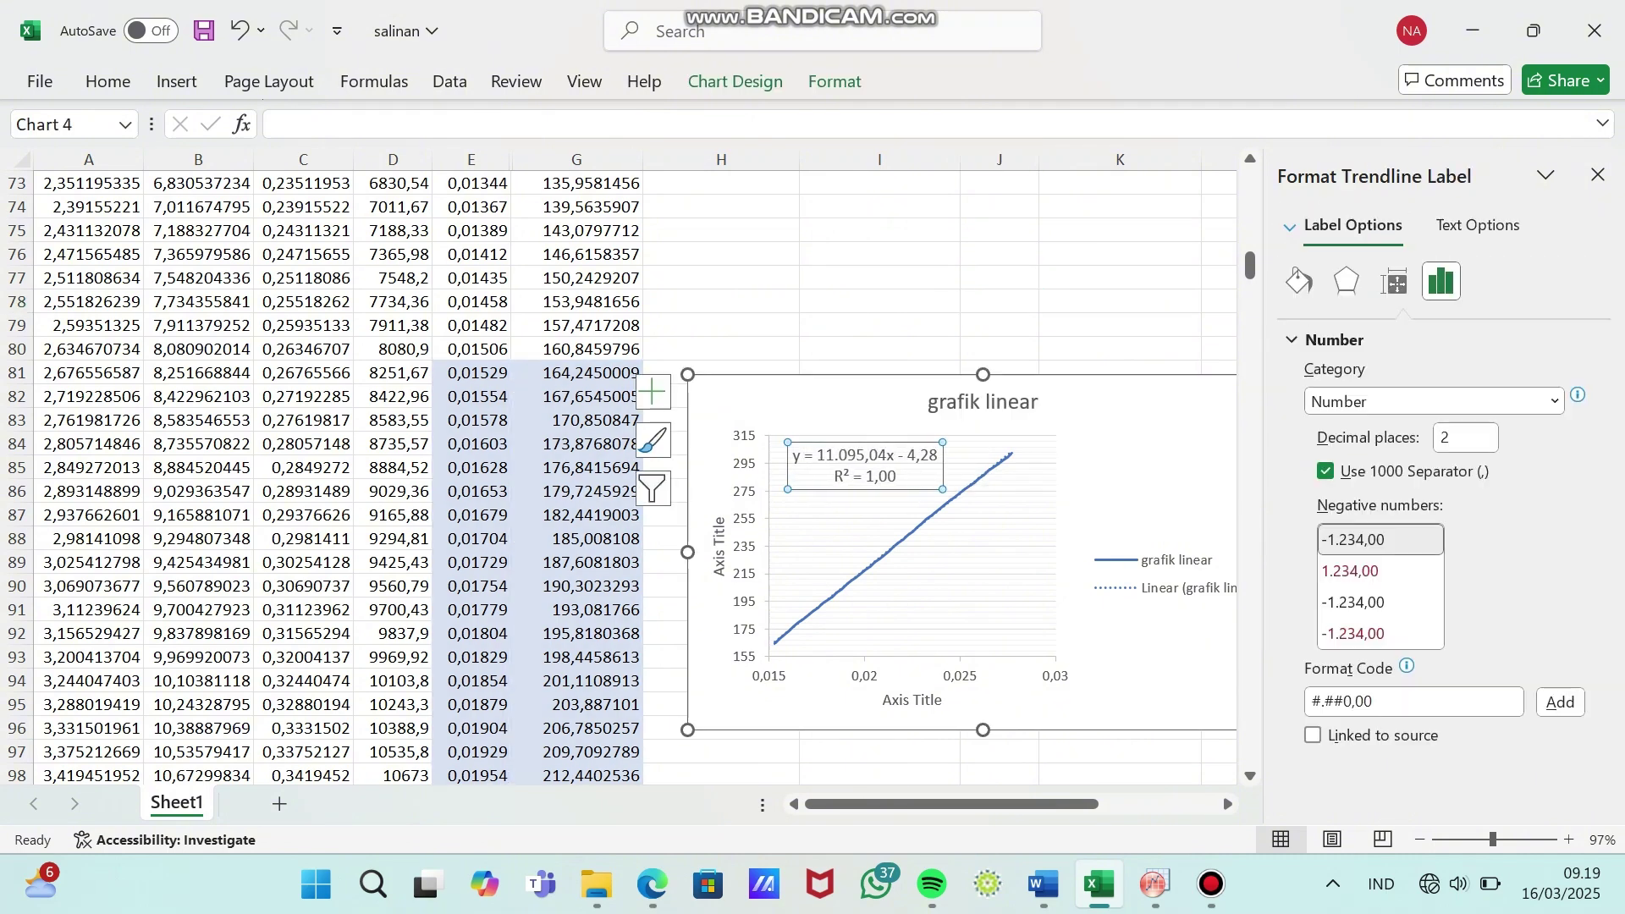
- Copy the slope 11.095,04 from the trendline equation and enter it in the modulus Young cell L10 of the results table
{"action": "left_click", "coordinate": [887, 455]}
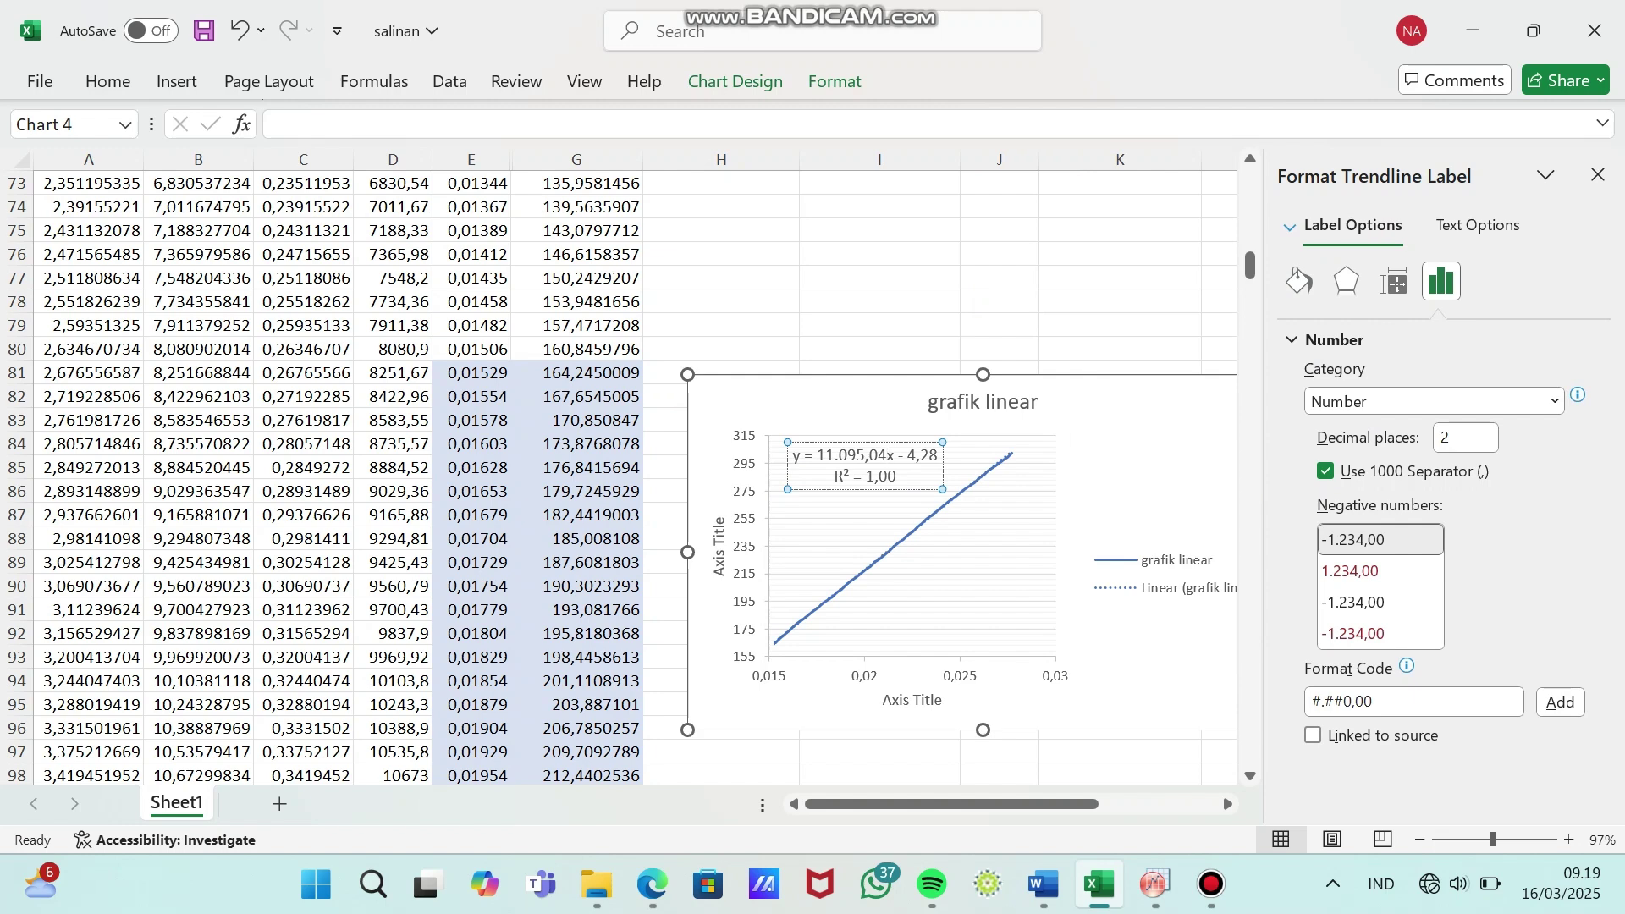
{"action": "left_click", "coordinate": [1598, 175]}
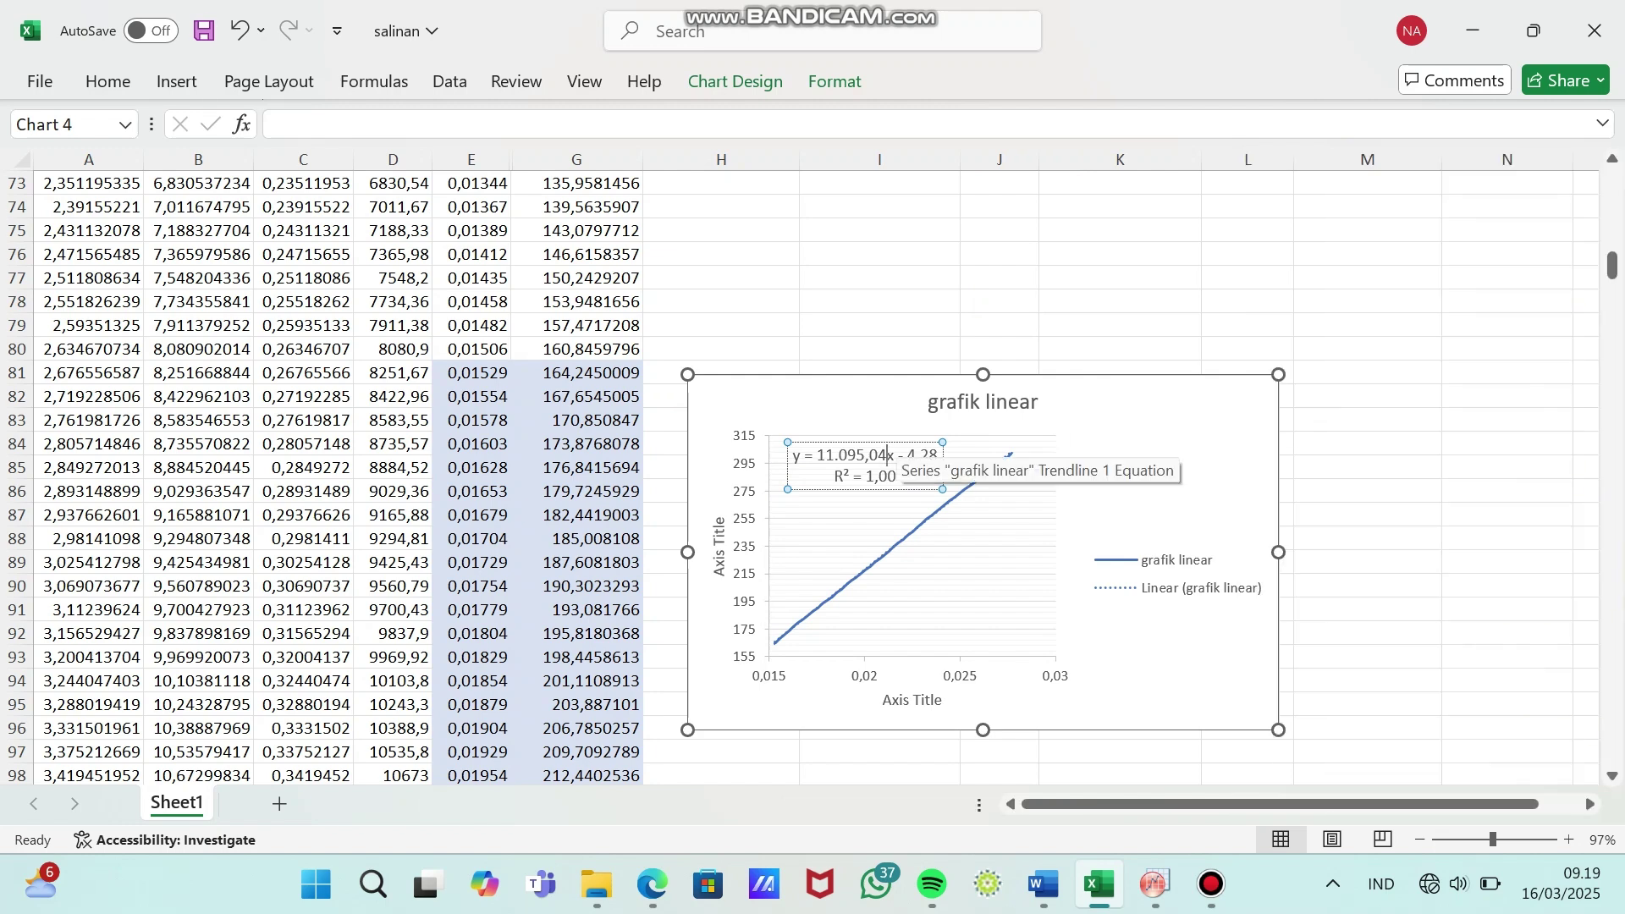
{"action": "left_click_drag", "start_coordinate": [888, 455], "coordinate": [818, 457]}
{"action": "key", "text": "ctrl+c"}
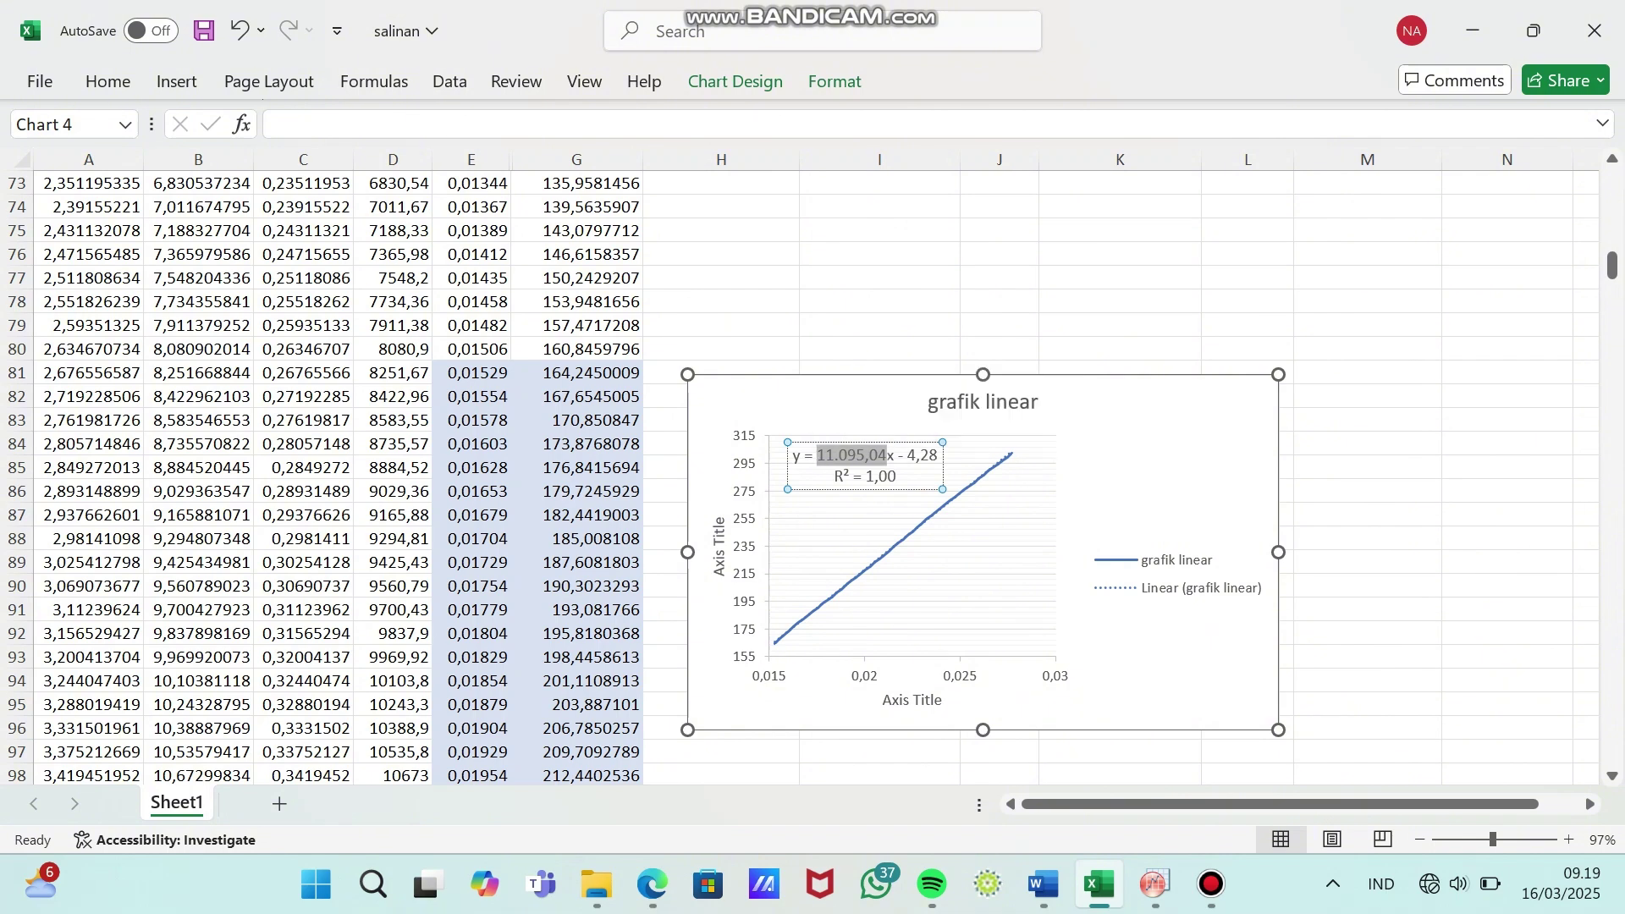
{"action": "scroll", "coordinate": [799, 478], "scroll_direction": "up", "scroll_amount": 20}
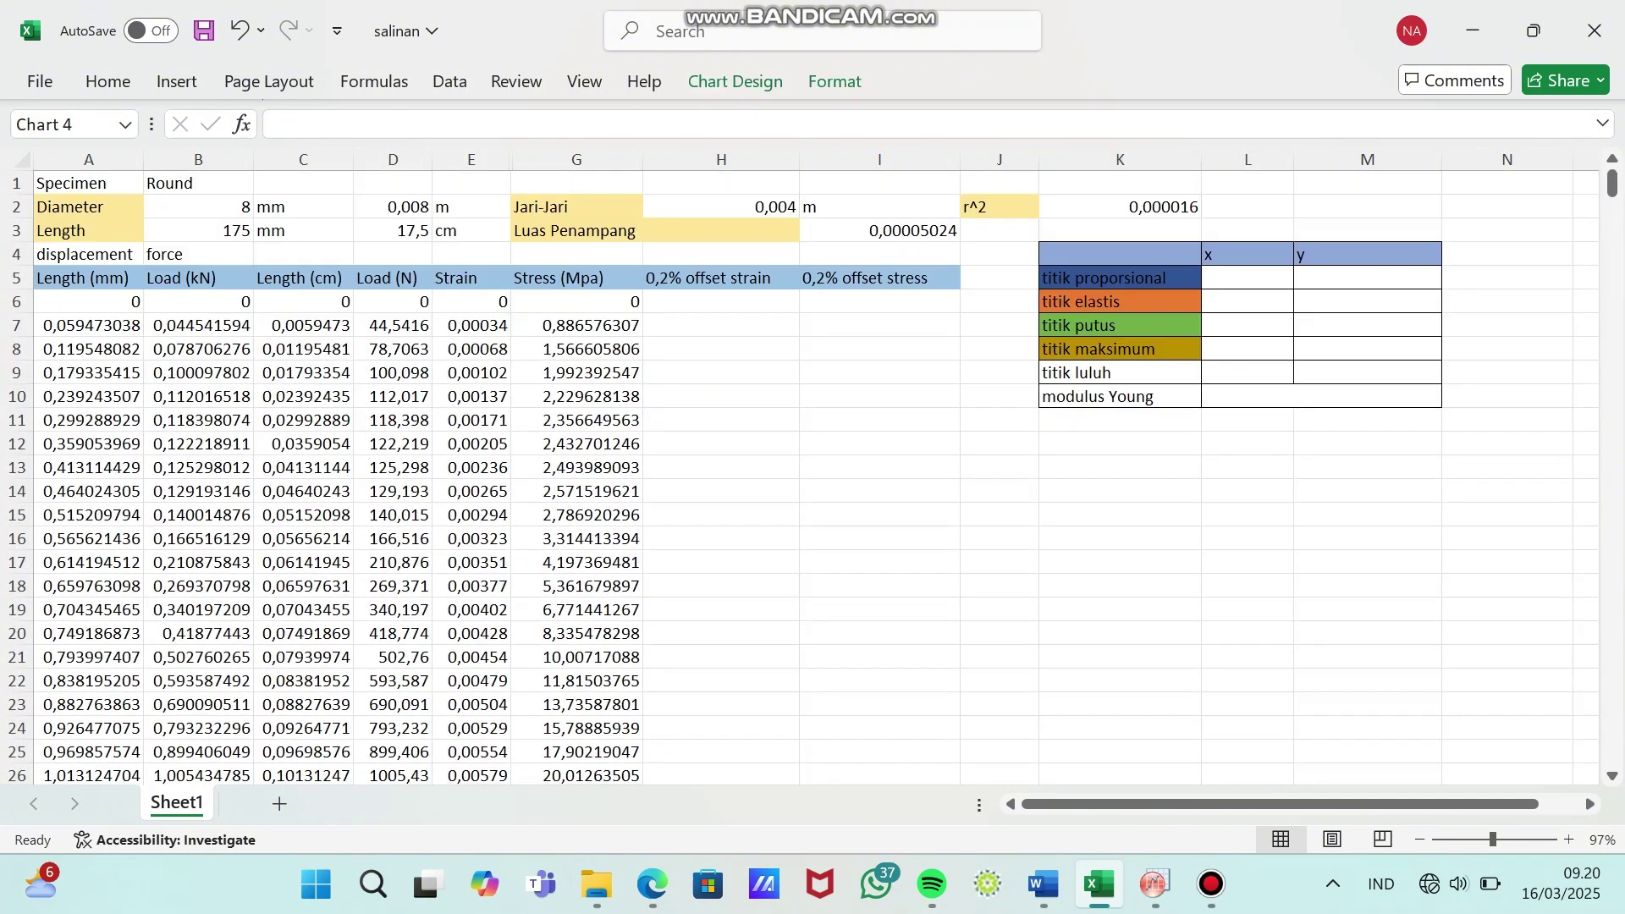
{"action": "left_click", "coordinate": [1321, 395]}
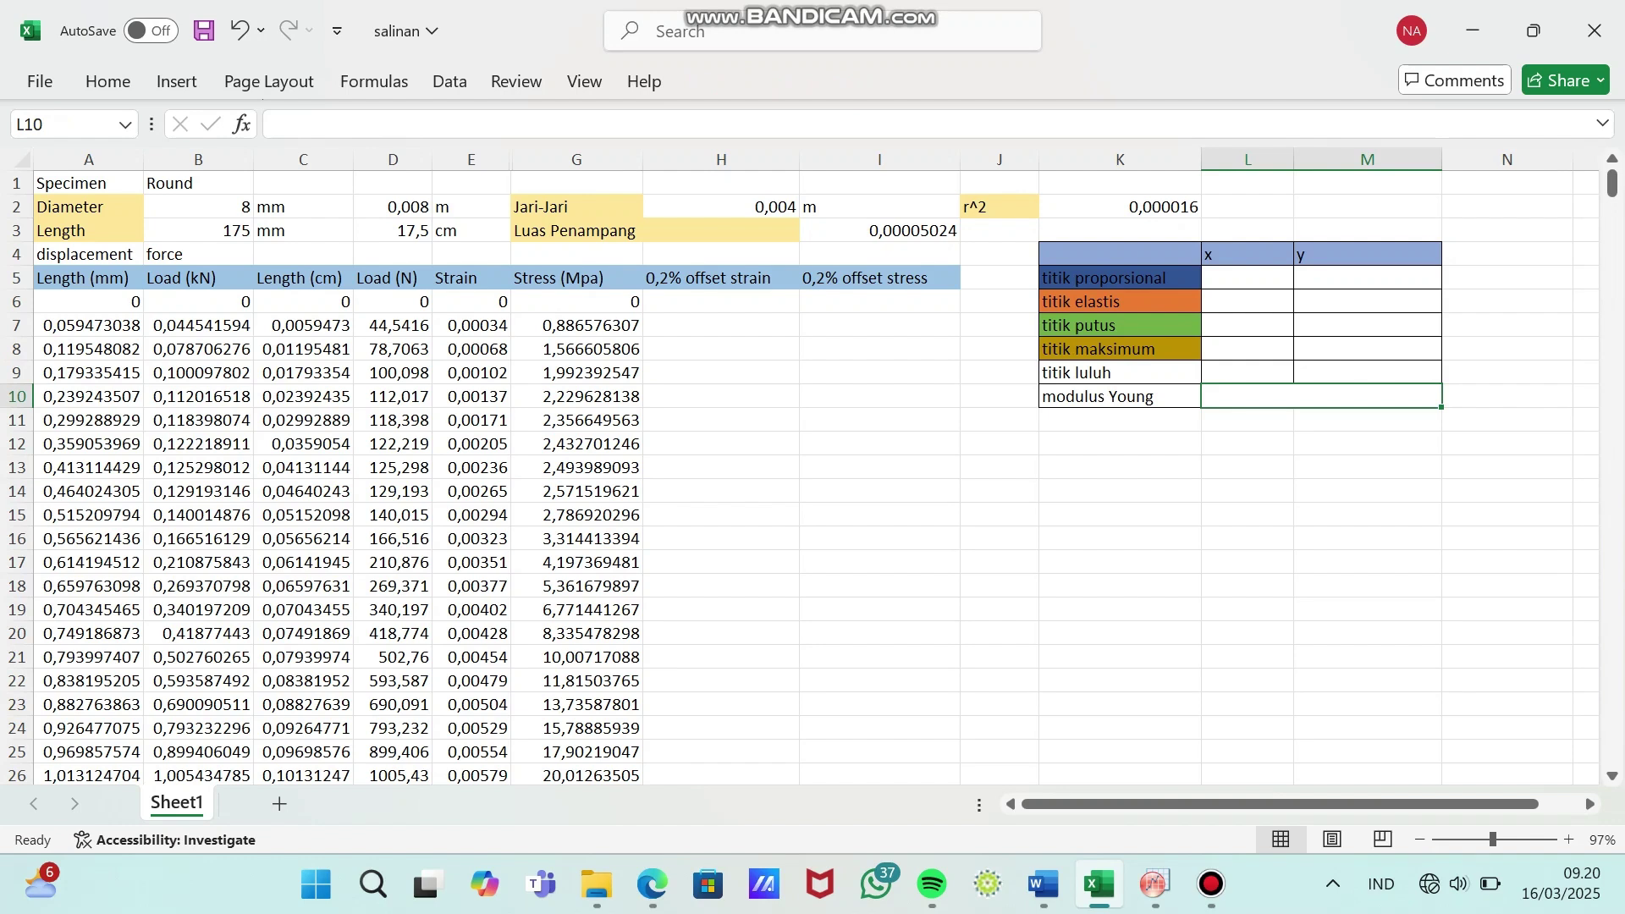
{"action": "double_click", "coordinate": [1321, 395]}
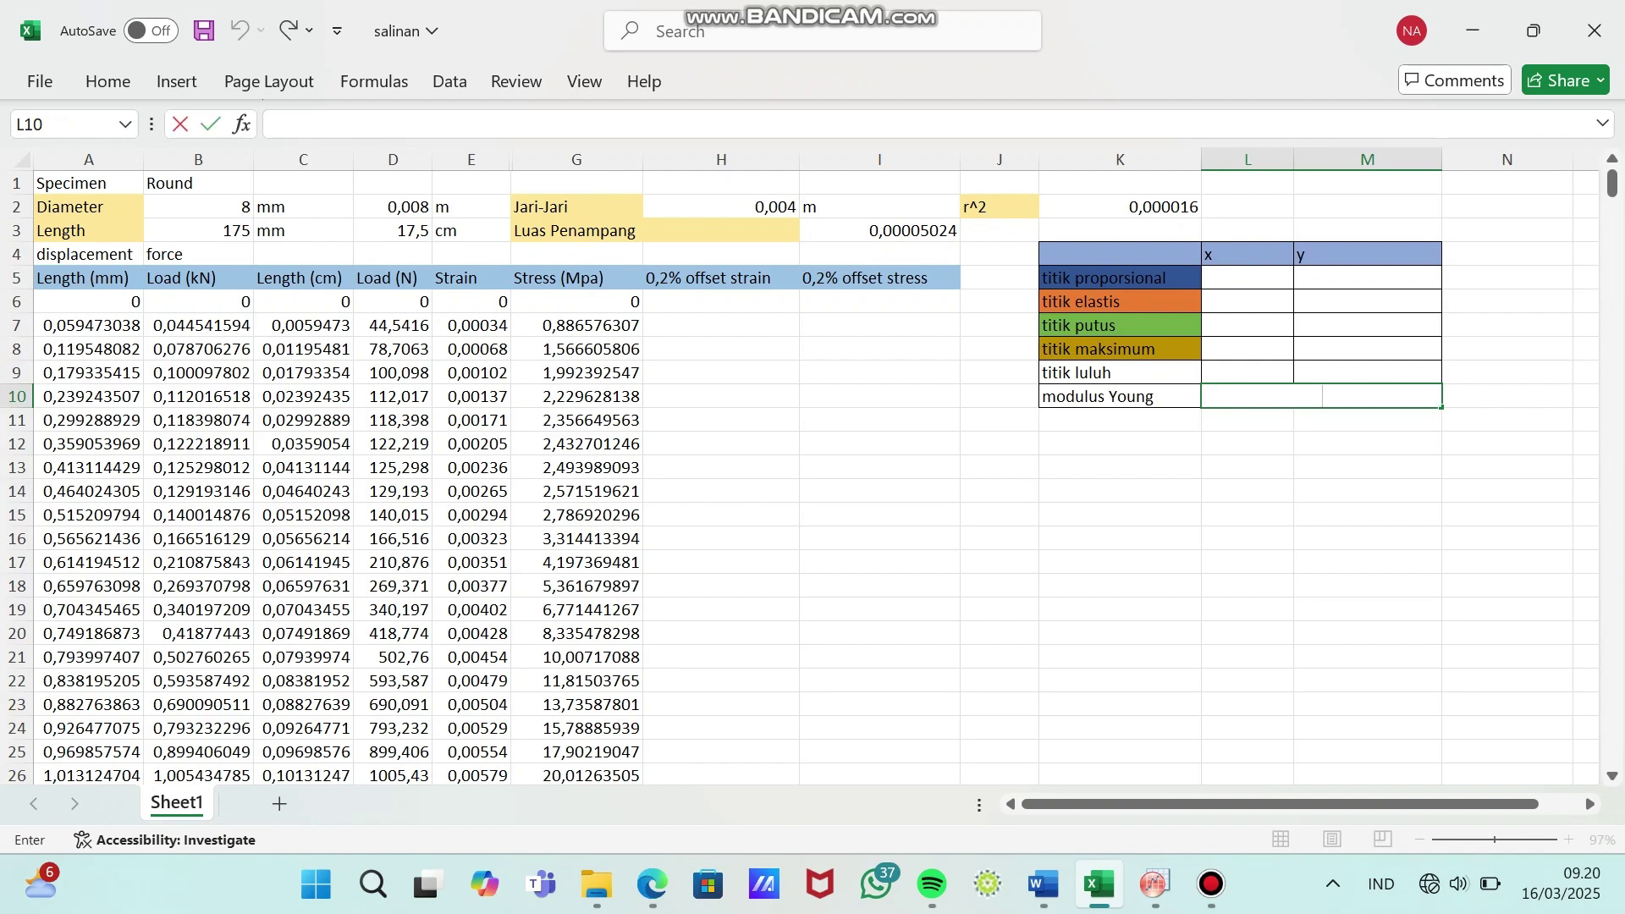
{"action": "key", "text": "ctrl+v"}
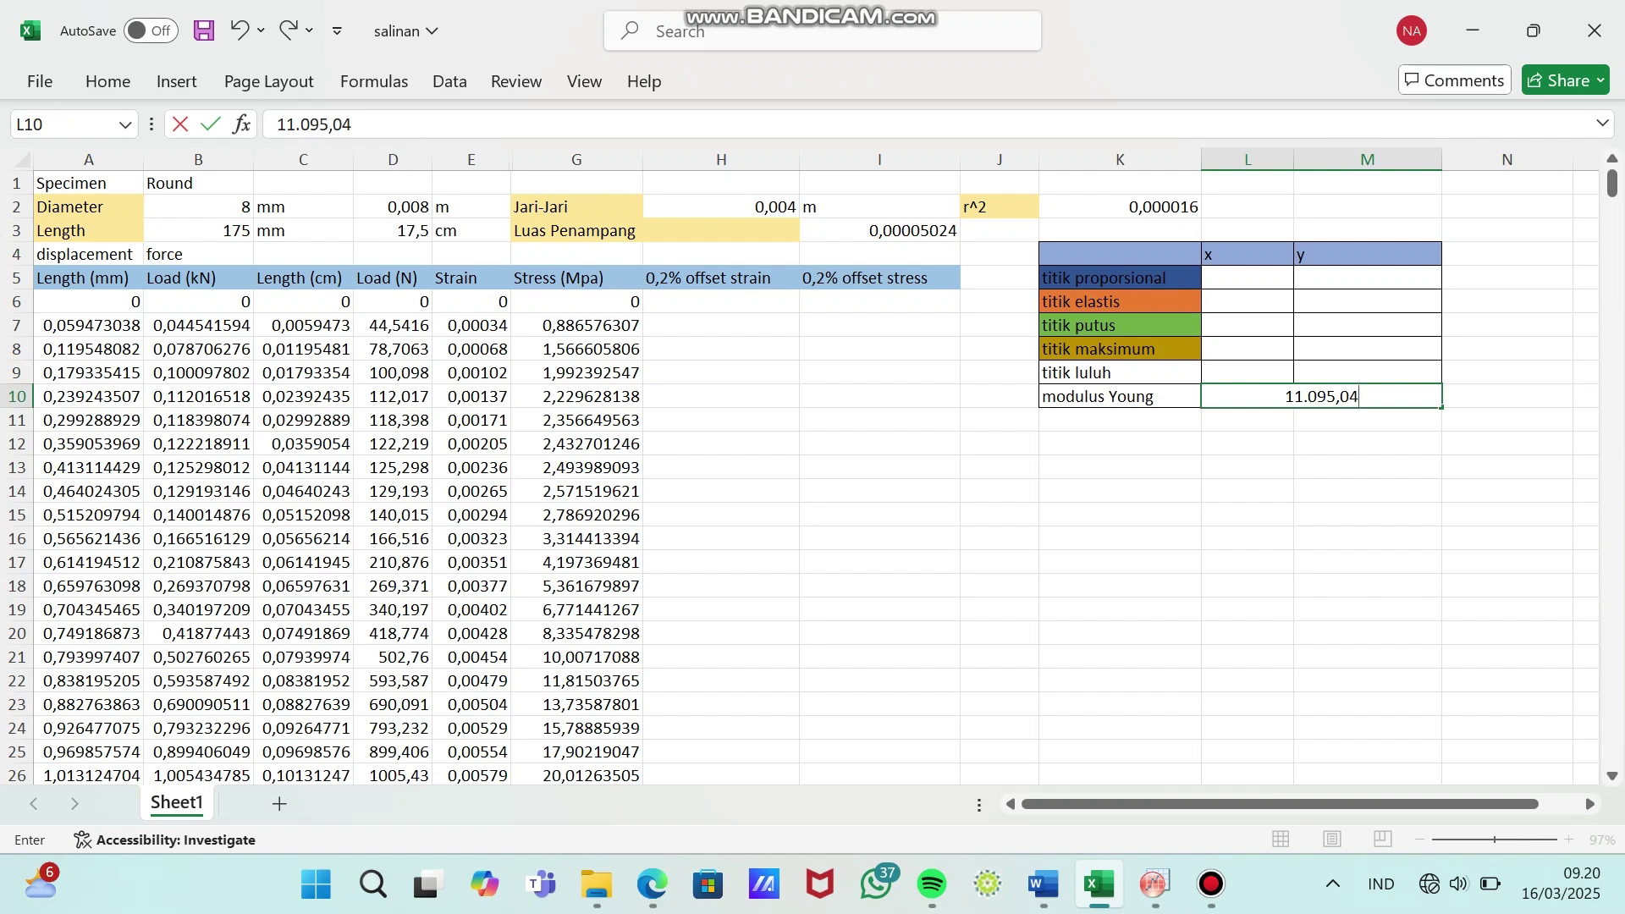
{"action": "left_click", "coordinate": [1247, 277]}
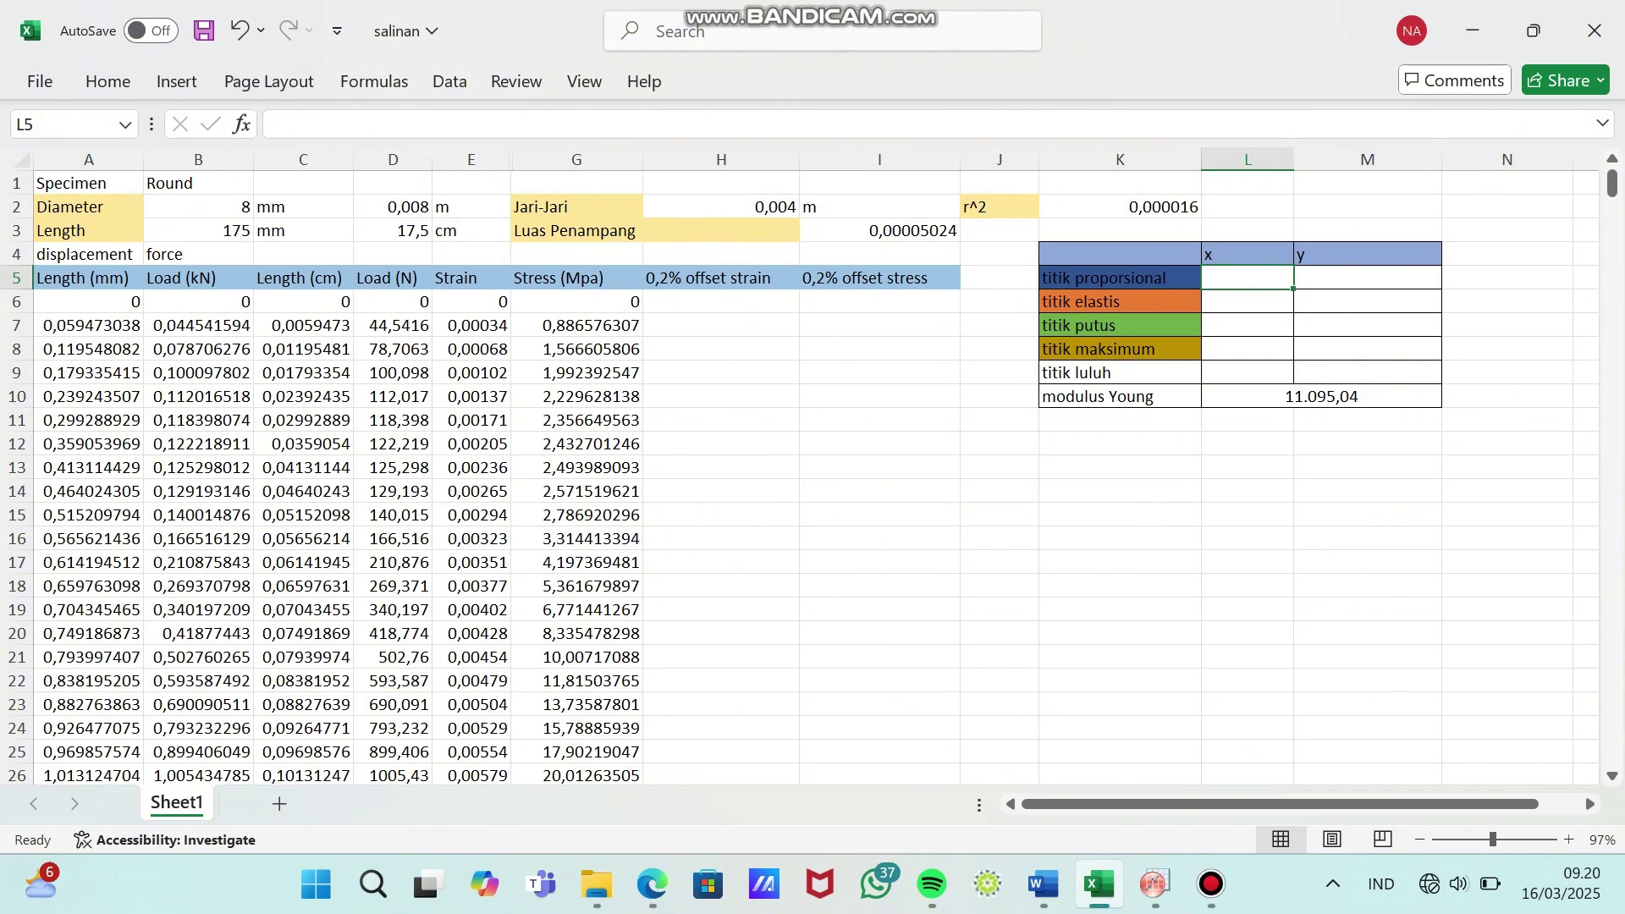
- Copy the strain in E131, the last row of the blue-shaded range, into the titik proporsional x cell L5 as a value only
{"action": "scroll", "coordinate": [800, 477], "scroll_direction": "down", "scroll_amount": 20}
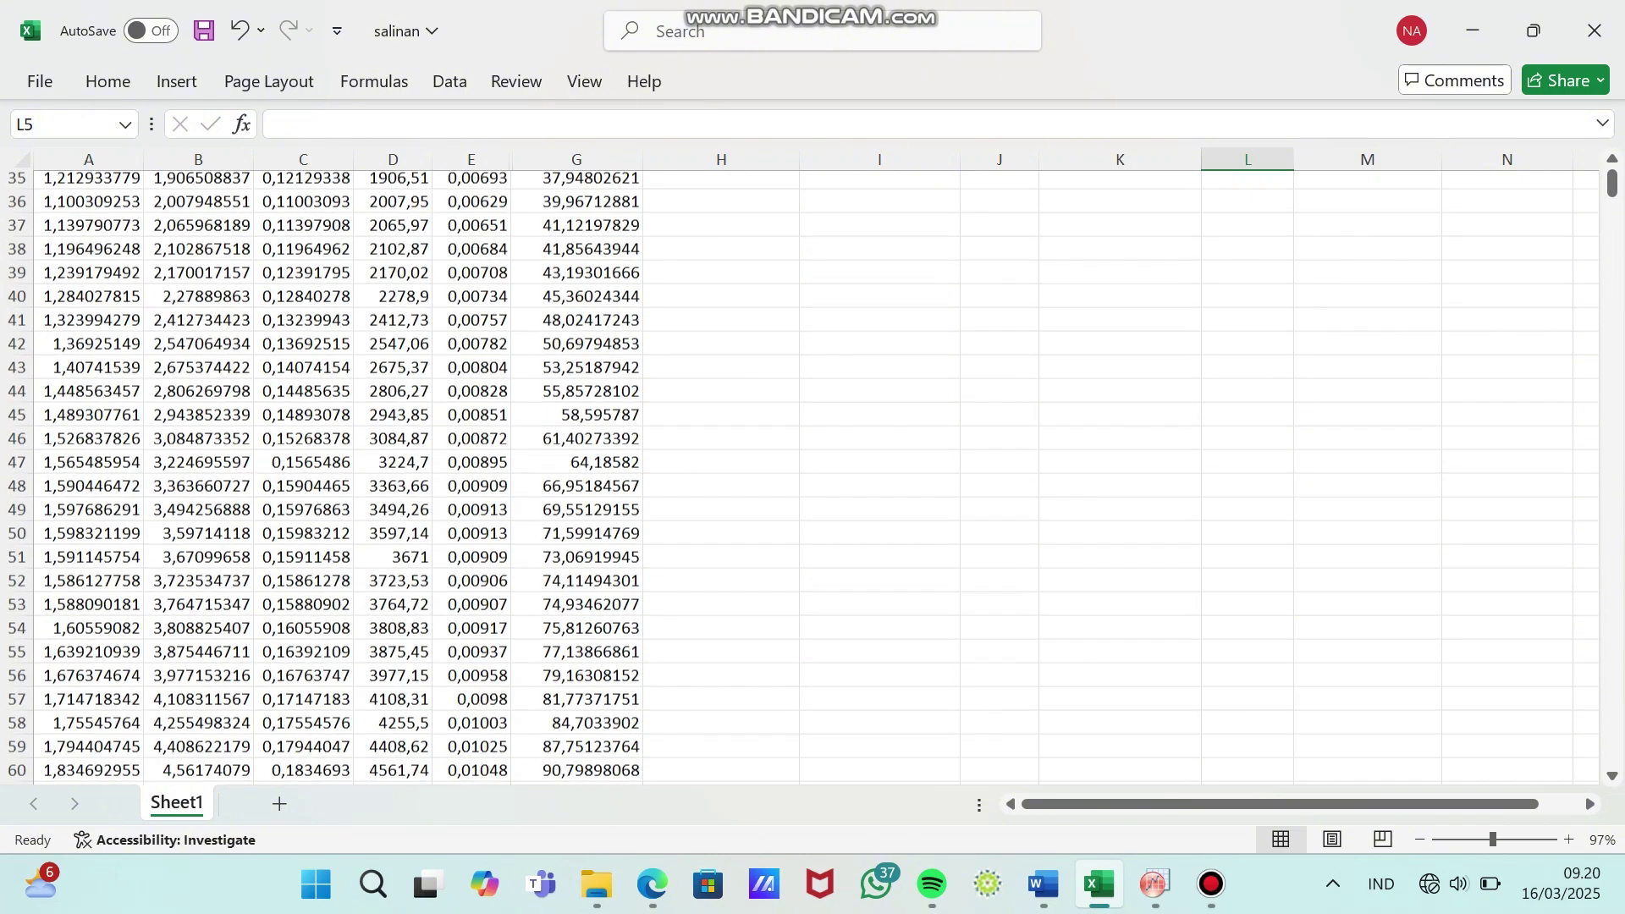
{"action": "scroll", "coordinate": [800, 478], "scroll_direction": "down", "scroll_amount": 4}
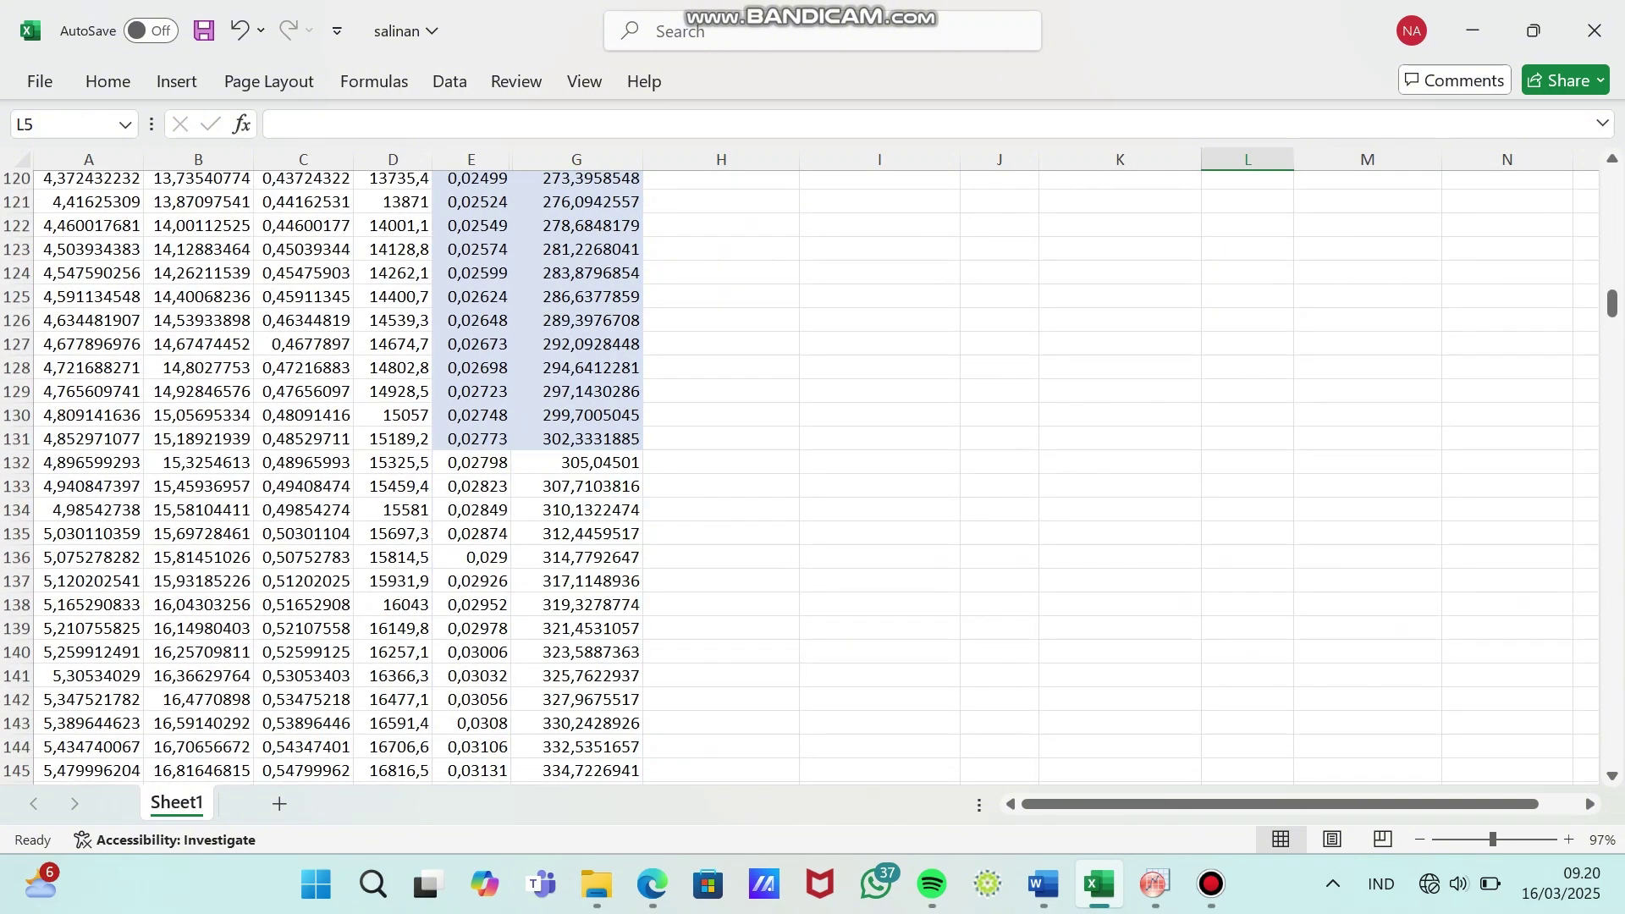
{"action": "left_click", "coordinate": [471, 467]}
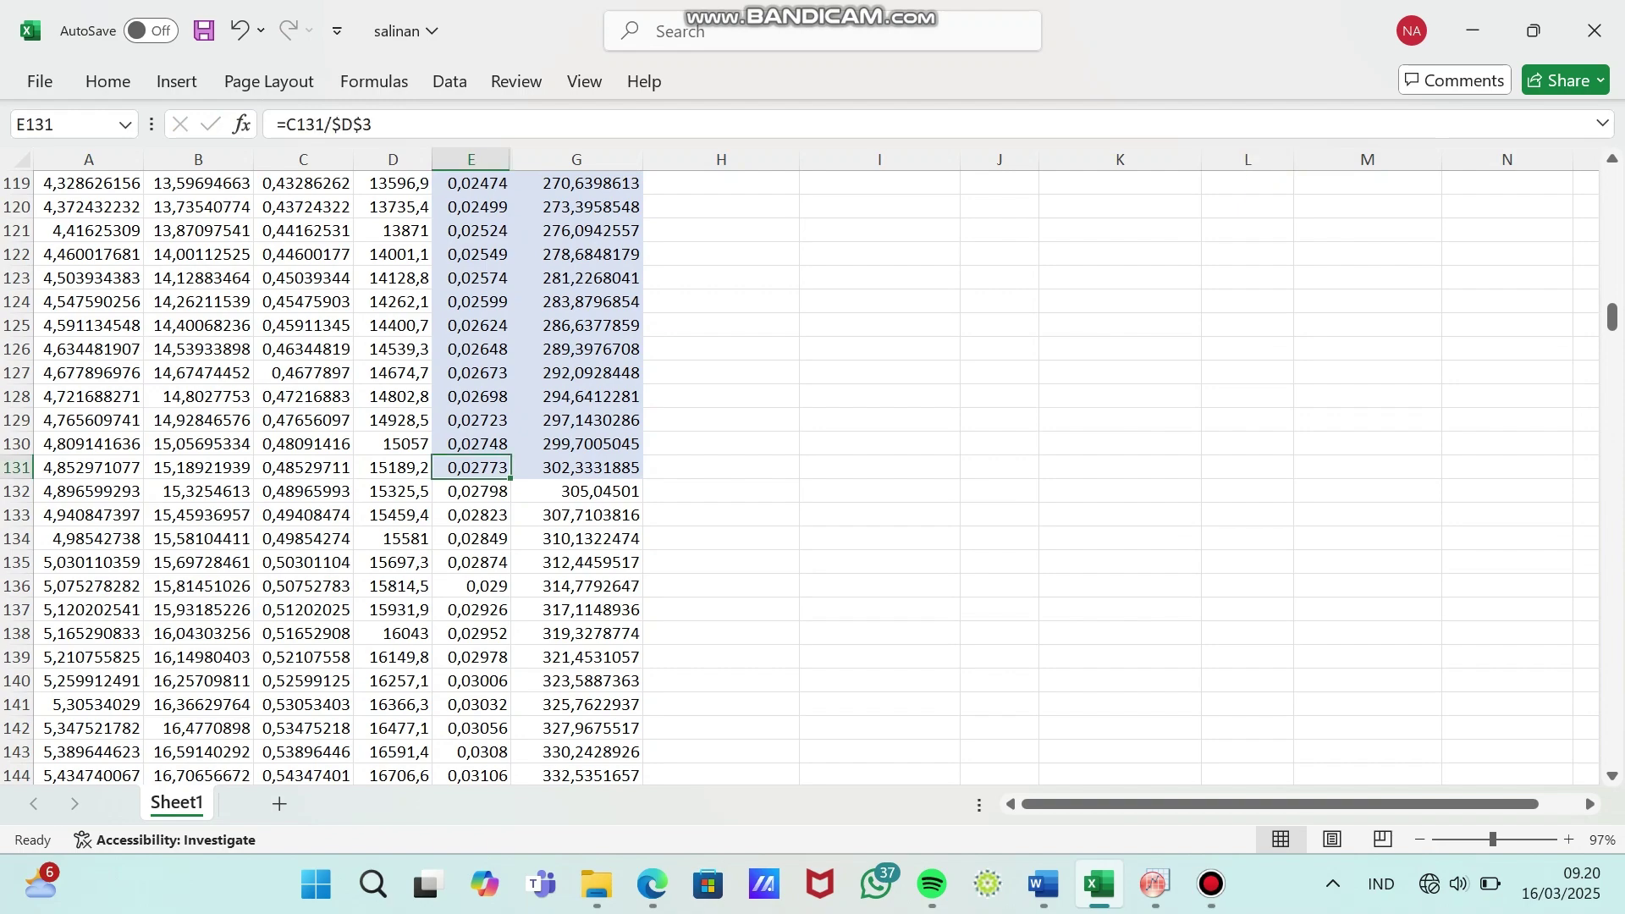
{"action": "key", "text": "ctrl+c"}
{"action": "scroll", "coordinate": [800, 477], "scroll_direction": "up", "scroll_amount": 5}
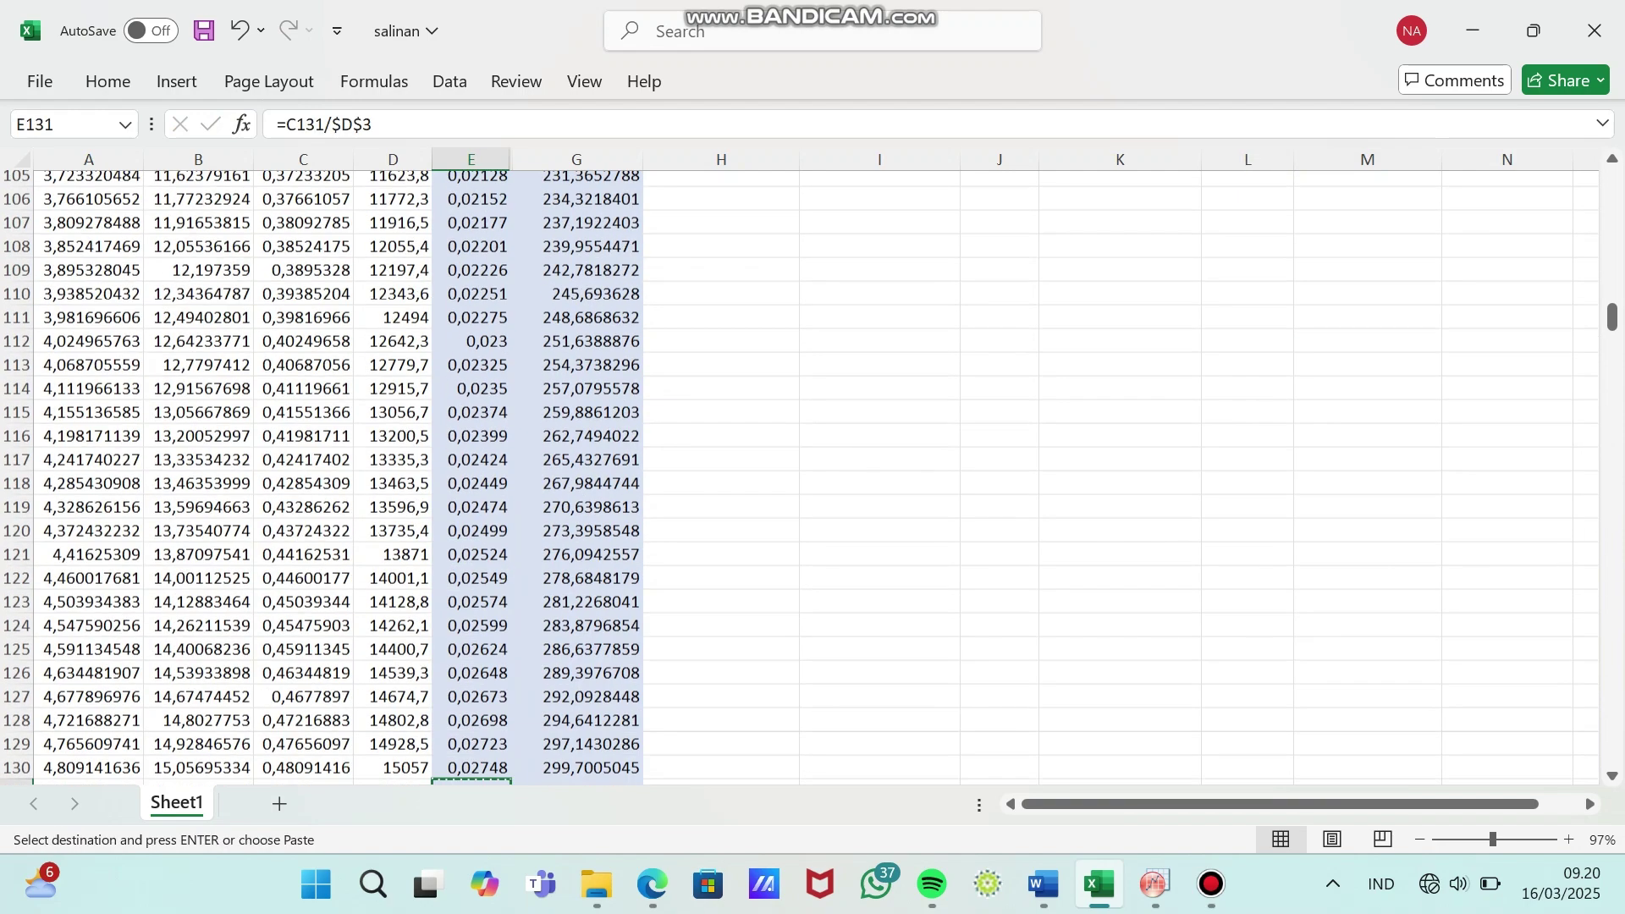
{"action": "scroll", "coordinate": [800, 478], "scroll_direction": "up", "scroll_amount": 20}
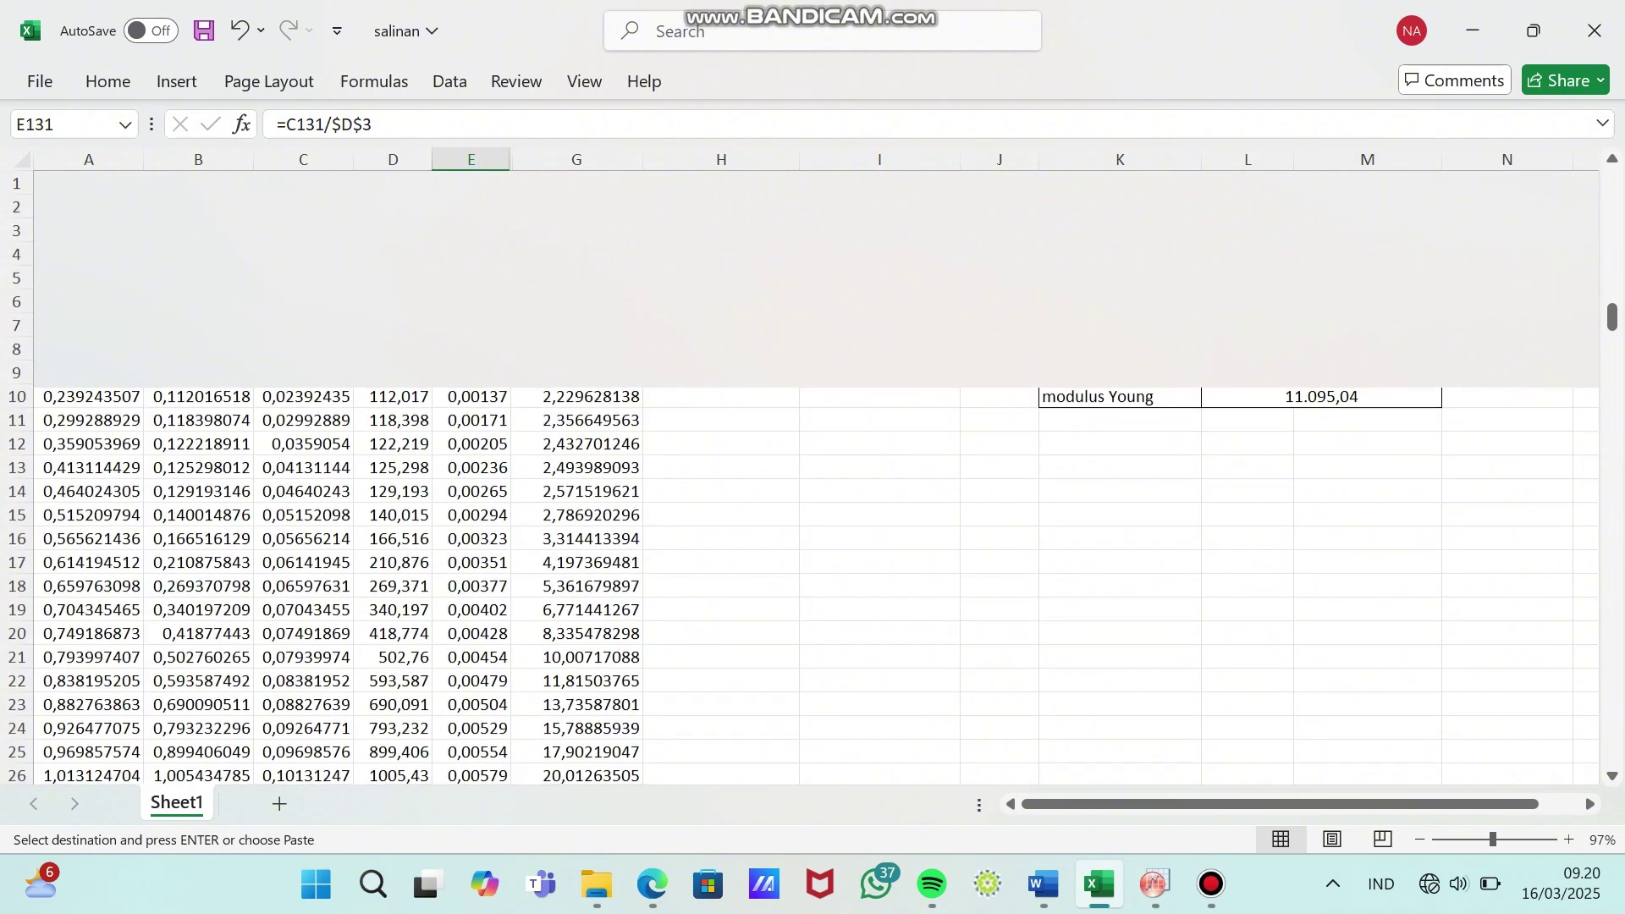
{"action": "left_click", "coordinate": [1247, 277]}
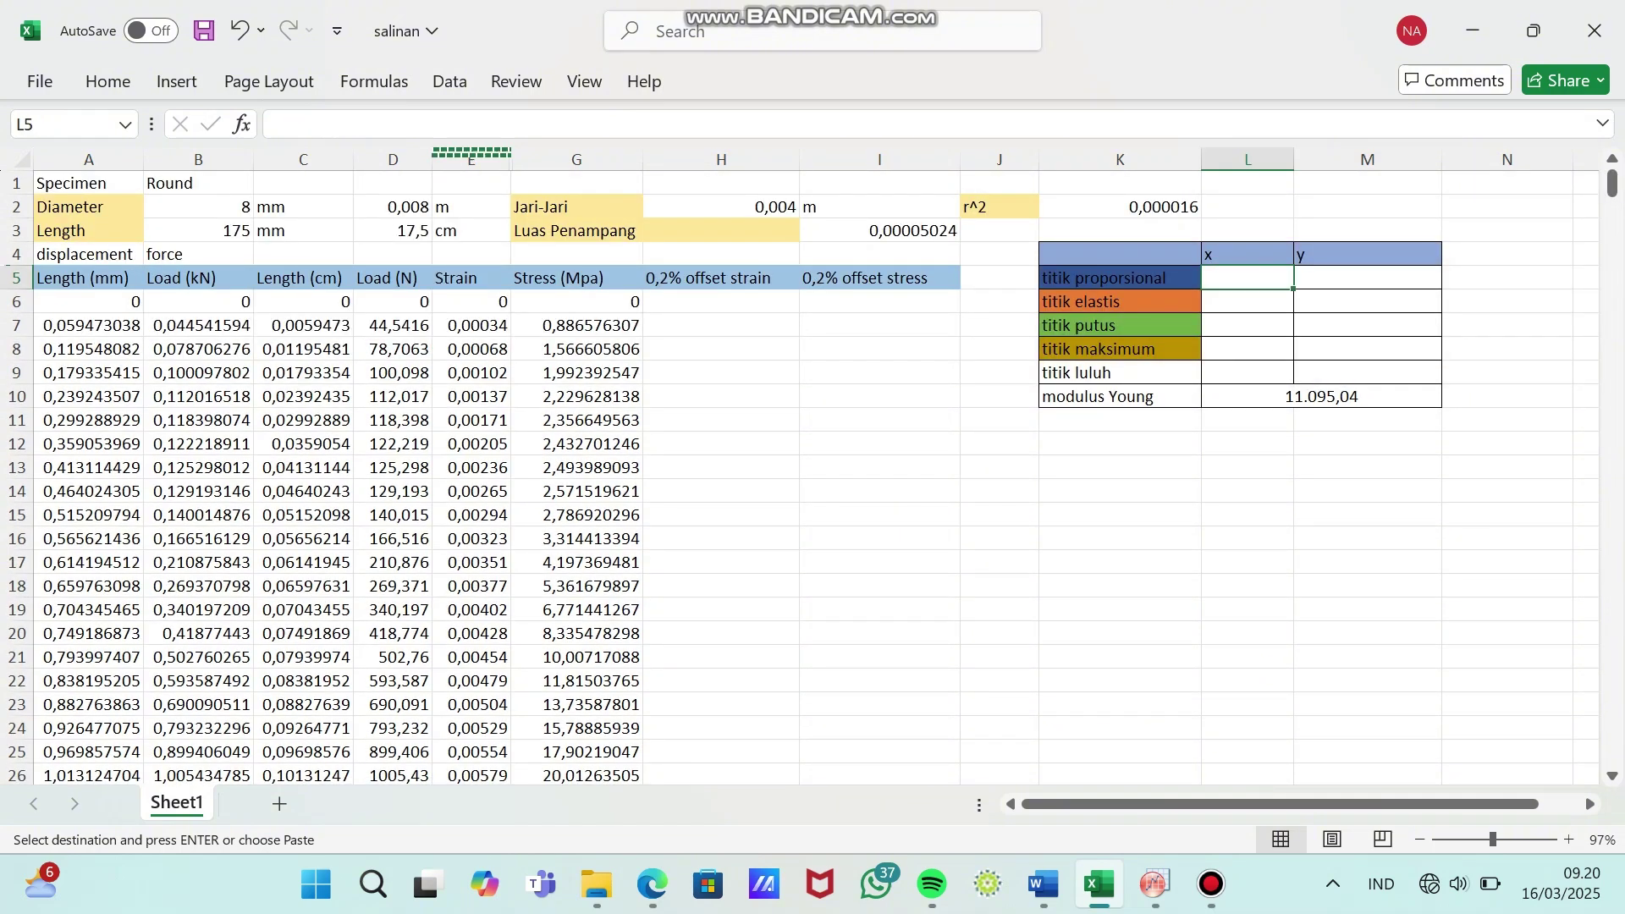
{"action": "right_click", "coordinate": [1261, 279]}
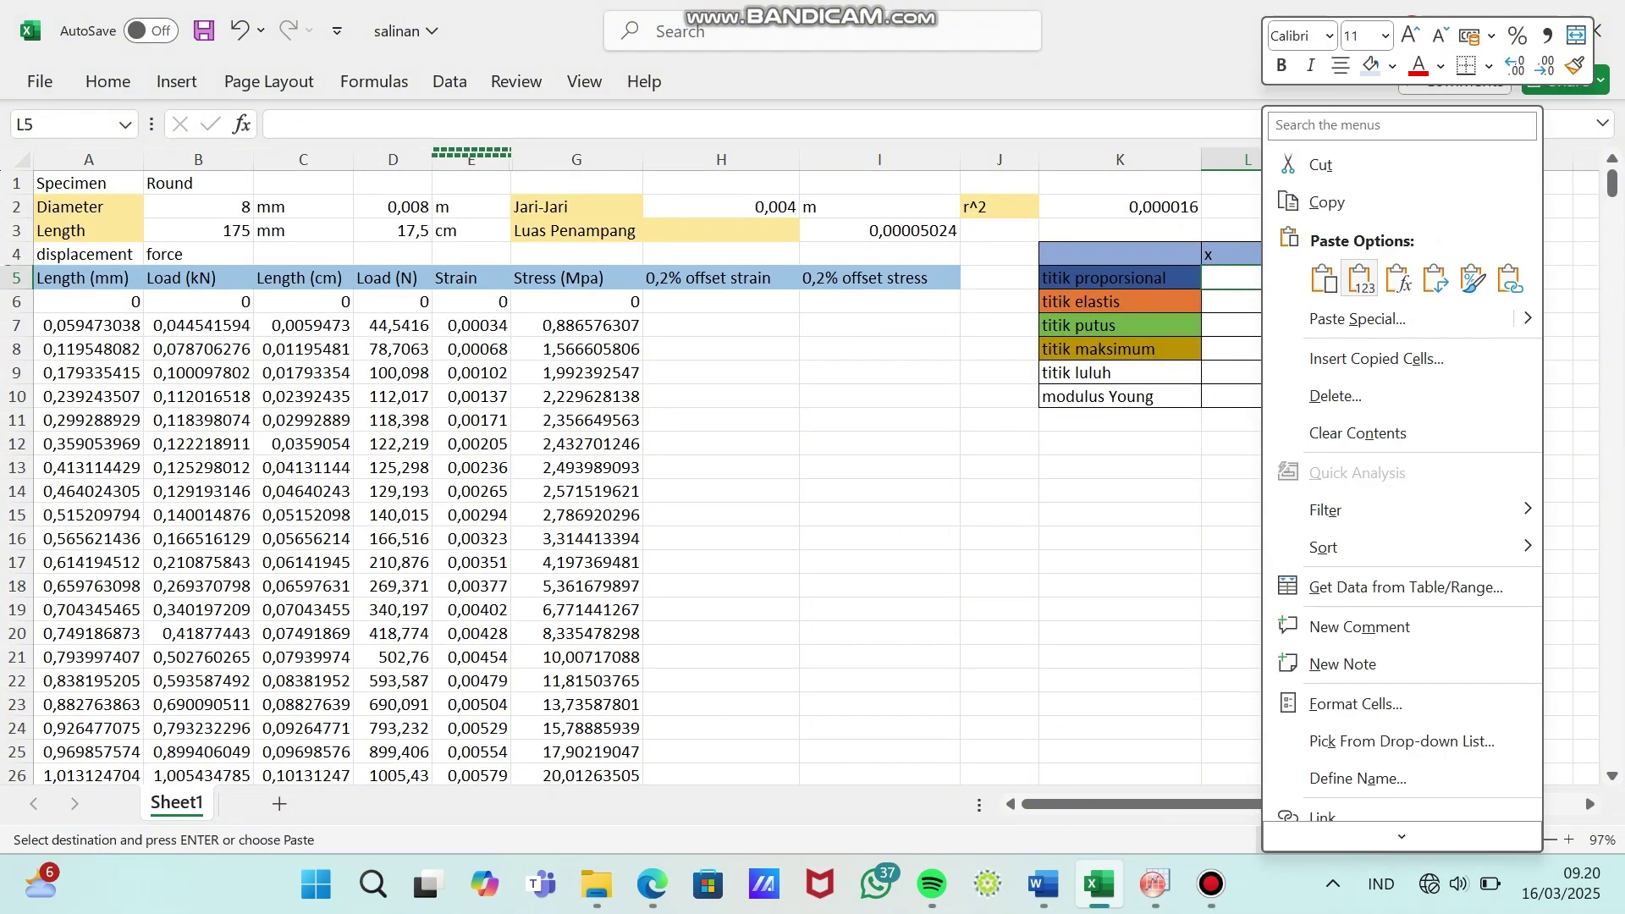
{"action": "left_click", "coordinate": [1361, 278]}
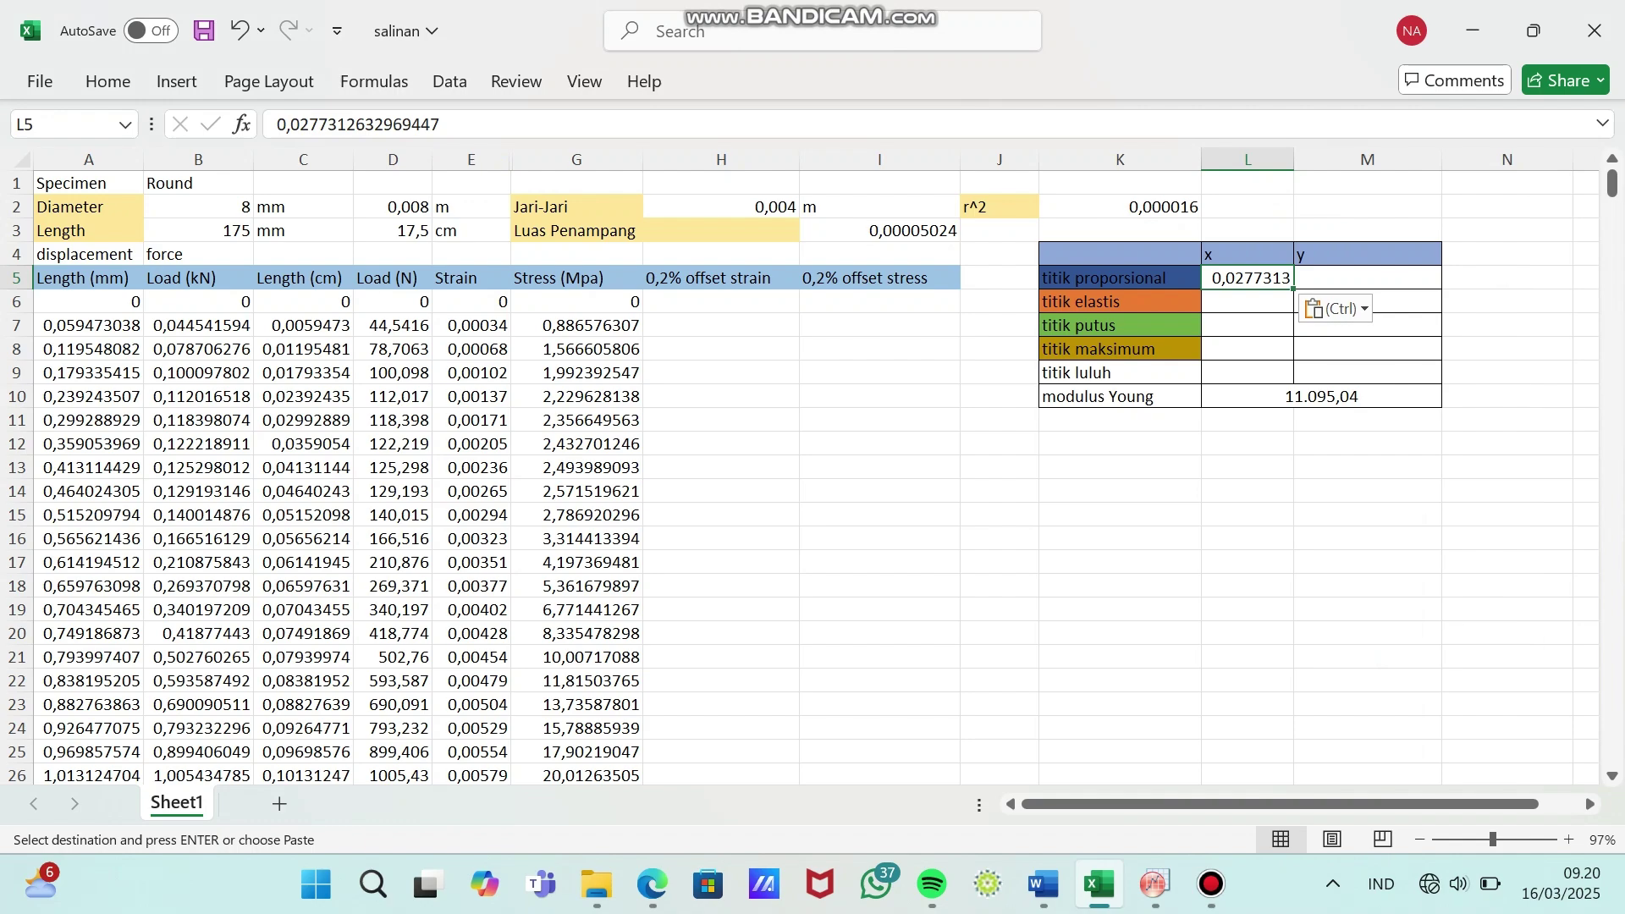
- Copy the stress in G131 into the titik proporsional y cell M5 as a value only
{"action": "scroll", "coordinate": [800, 478], "scroll_direction": "down", "scroll_amount": 20}
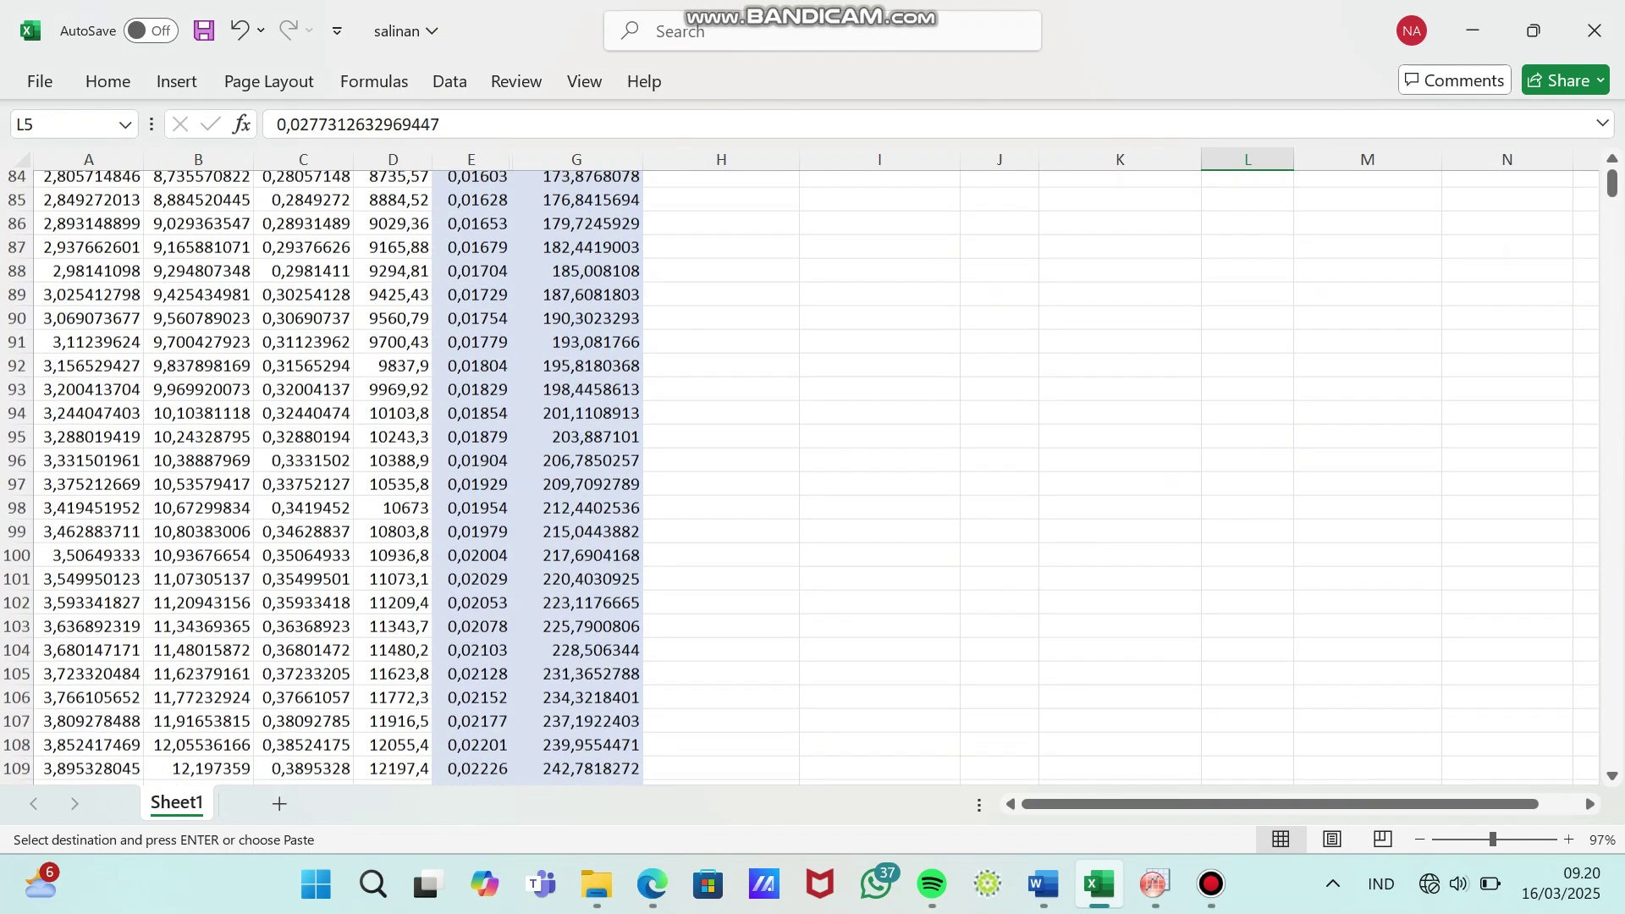
{"action": "scroll", "coordinate": [800, 478], "scroll_direction": "down", "scroll_amount": 6}
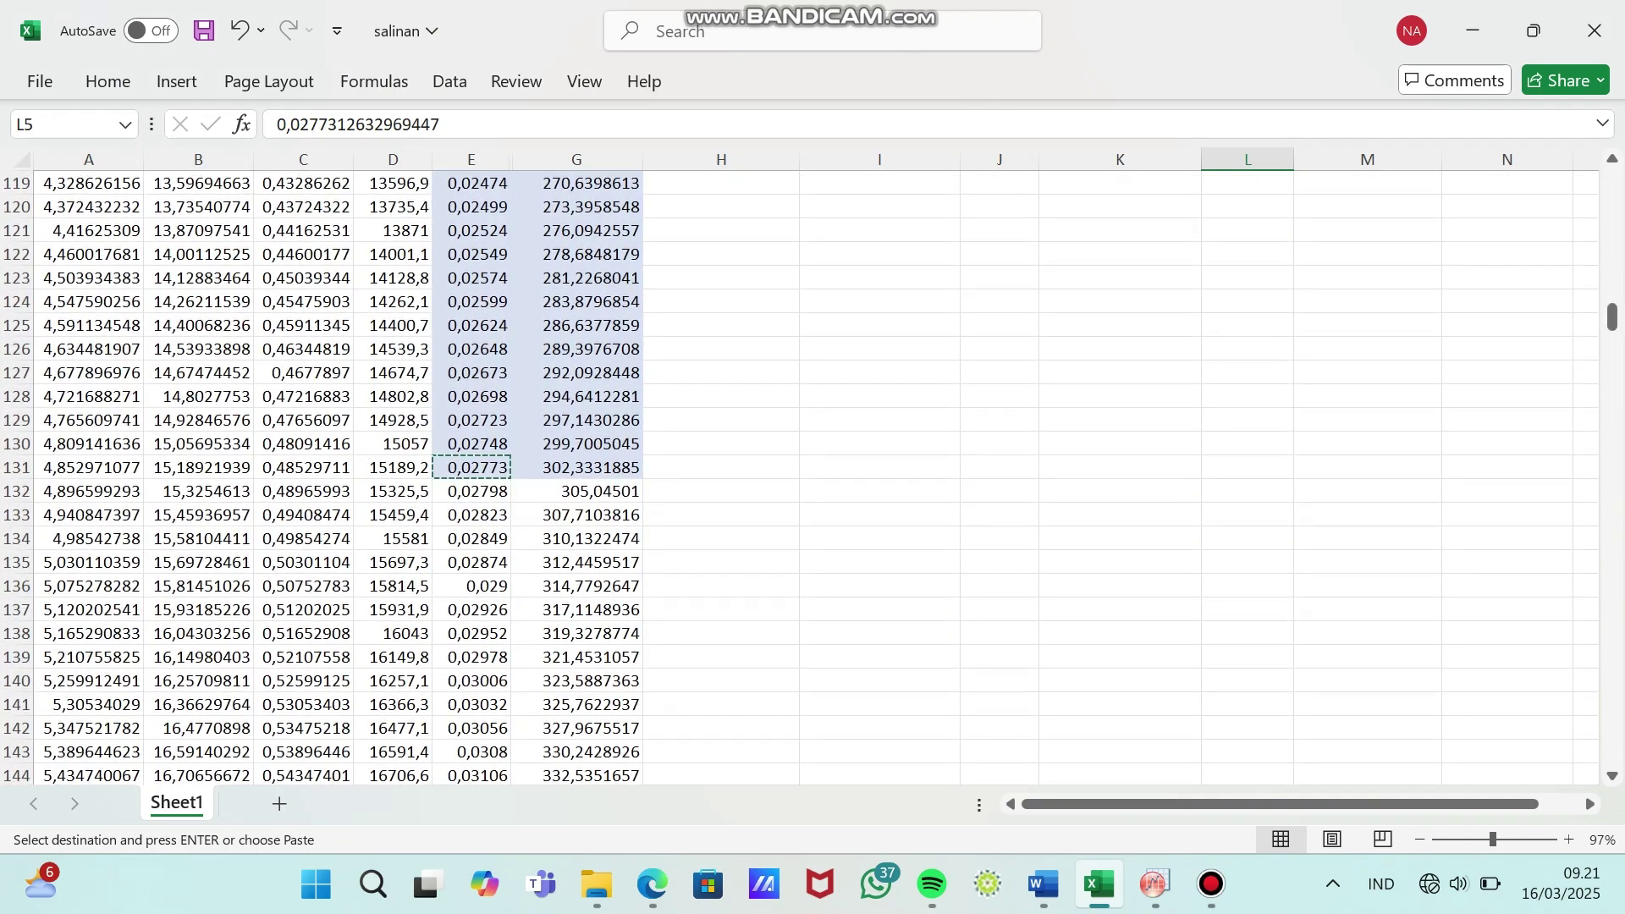
{"action": "left_click", "coordinate": [577, 467]}
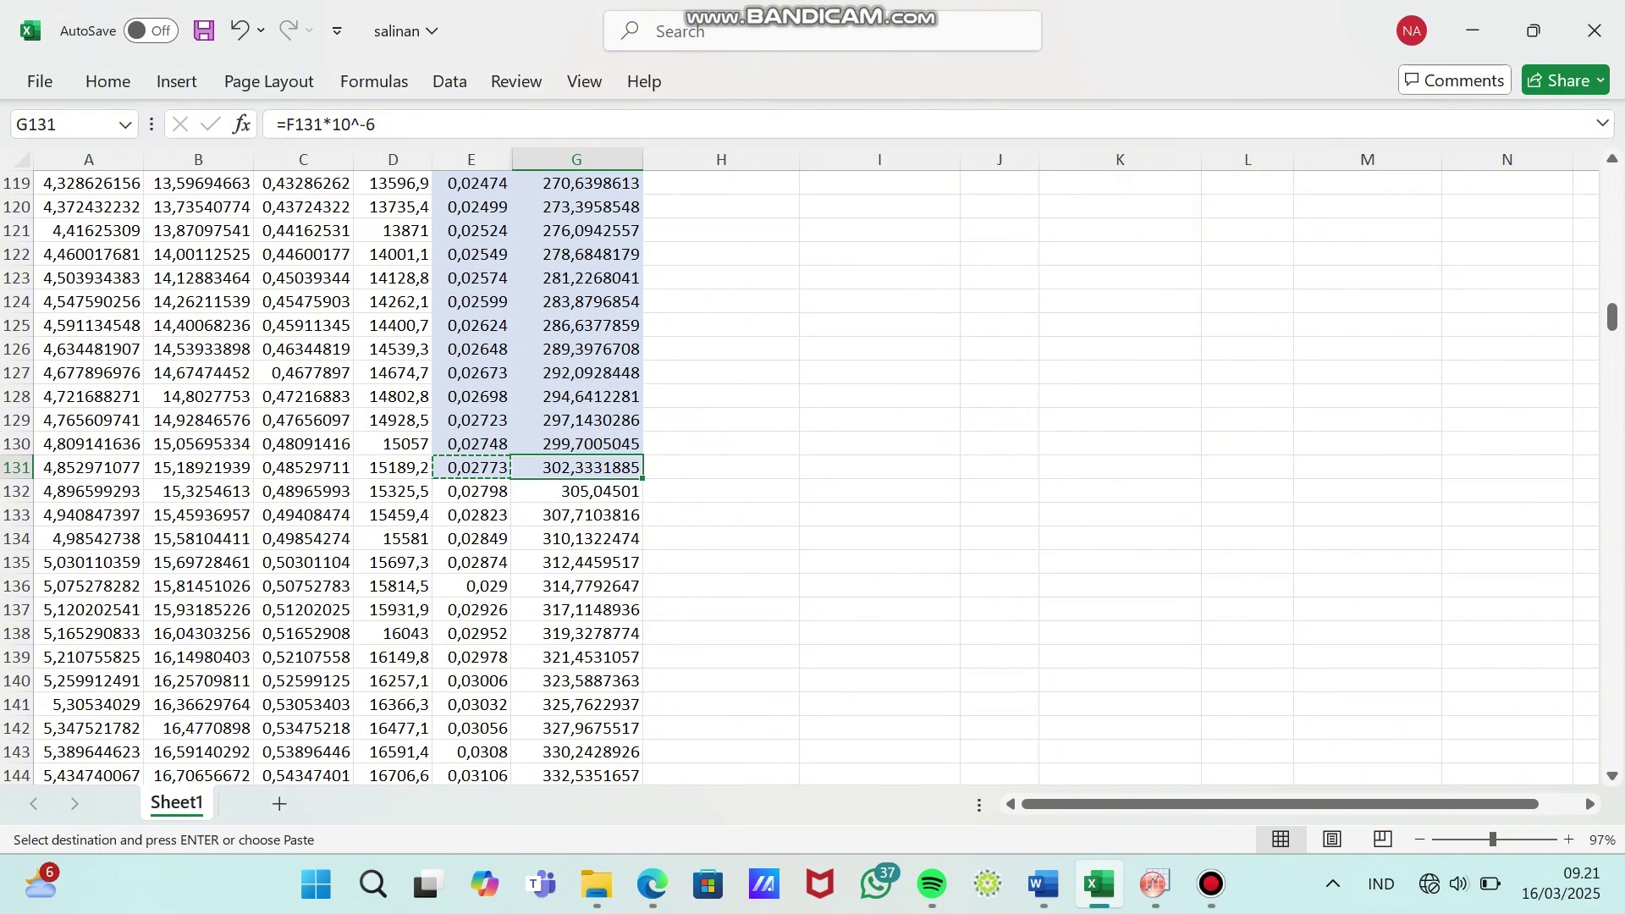
{"action": "right_click", "coordinate": [598, 467]}
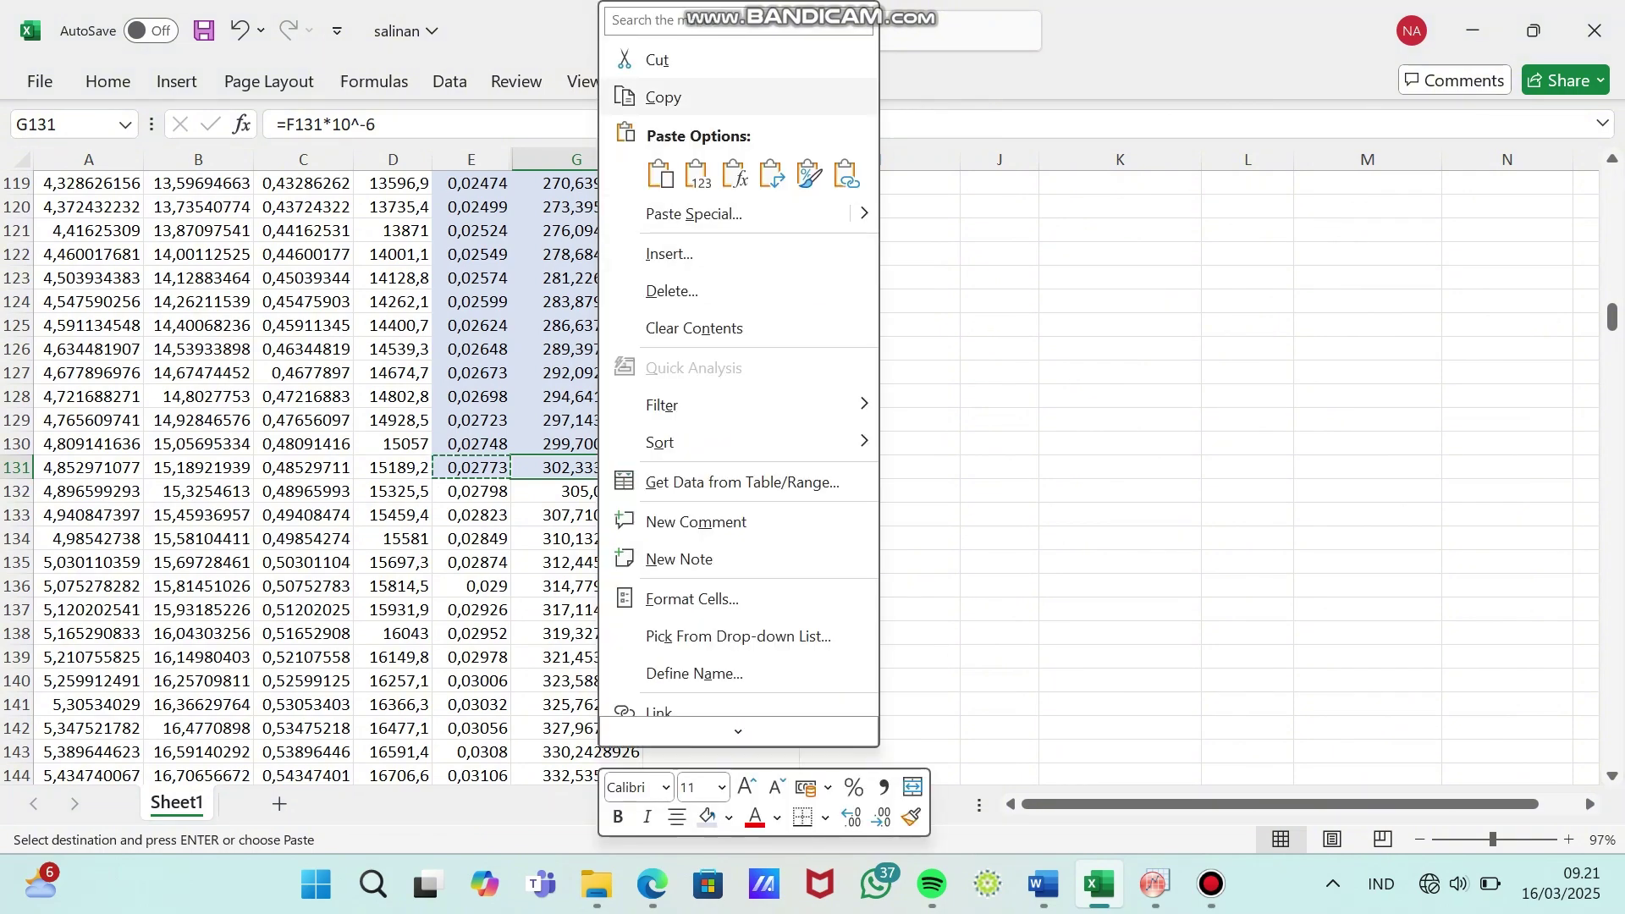
{"action": "left_click", "coordinate": [663, 97]}
{"action": "scroll", "coordinate": [800, 479], "scroll_direction": "up", "scroll_amount": 20}
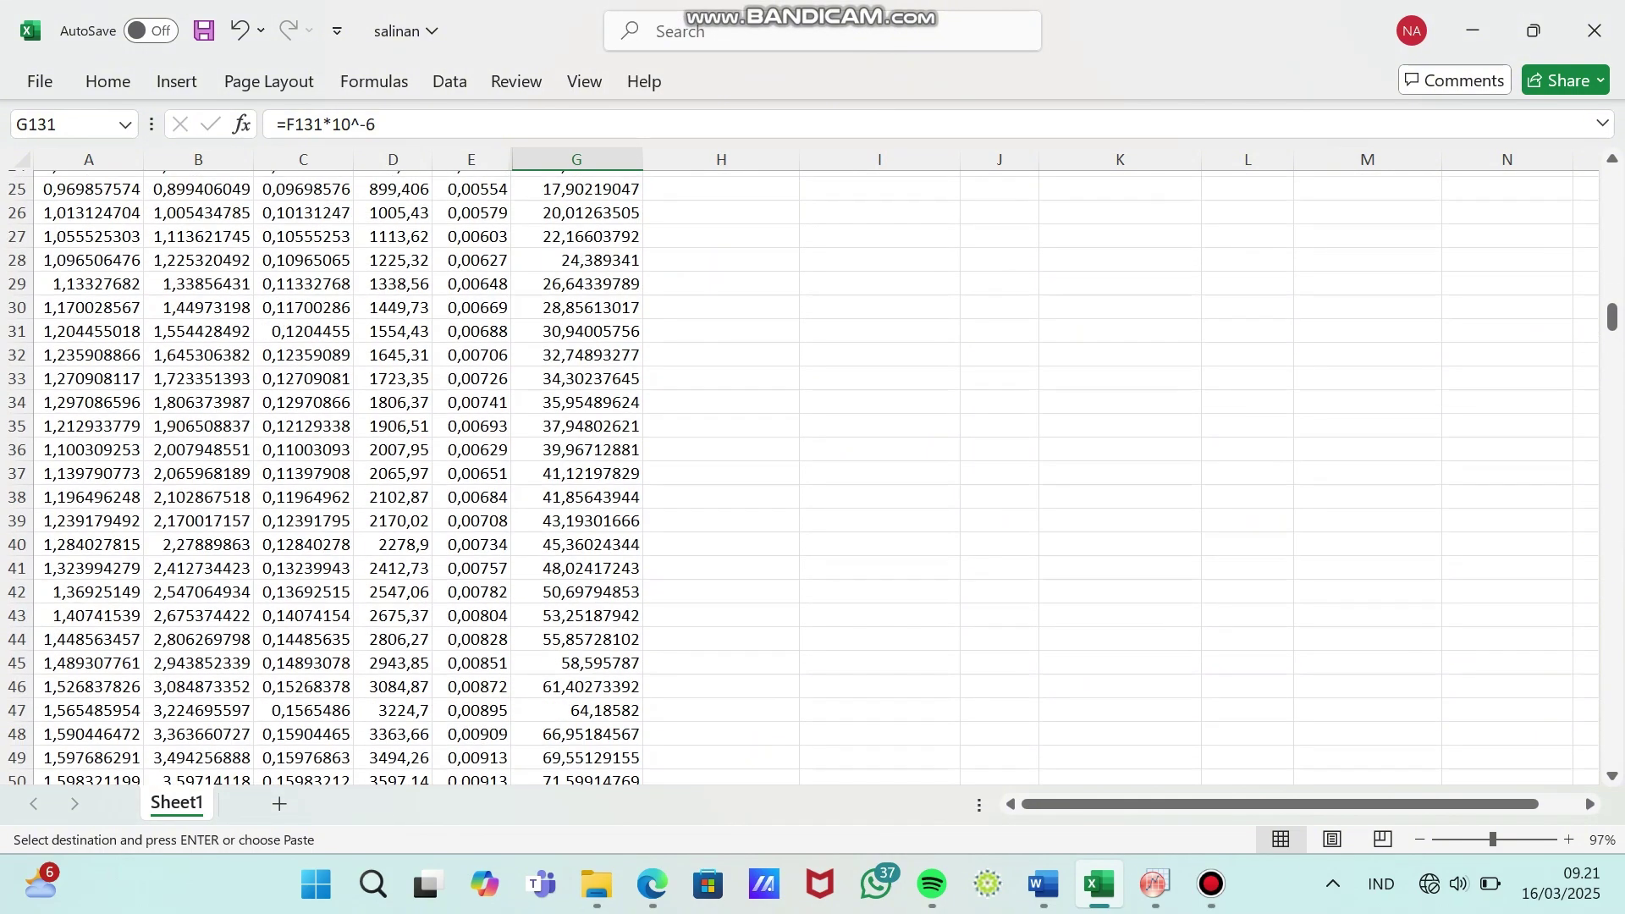
{"action": "scroll", "coordinate": [800, 478], "scroll_direction": "up", "scroll_amount": 8}
{"action": "left_click", "coordinate": [1366, 278]}
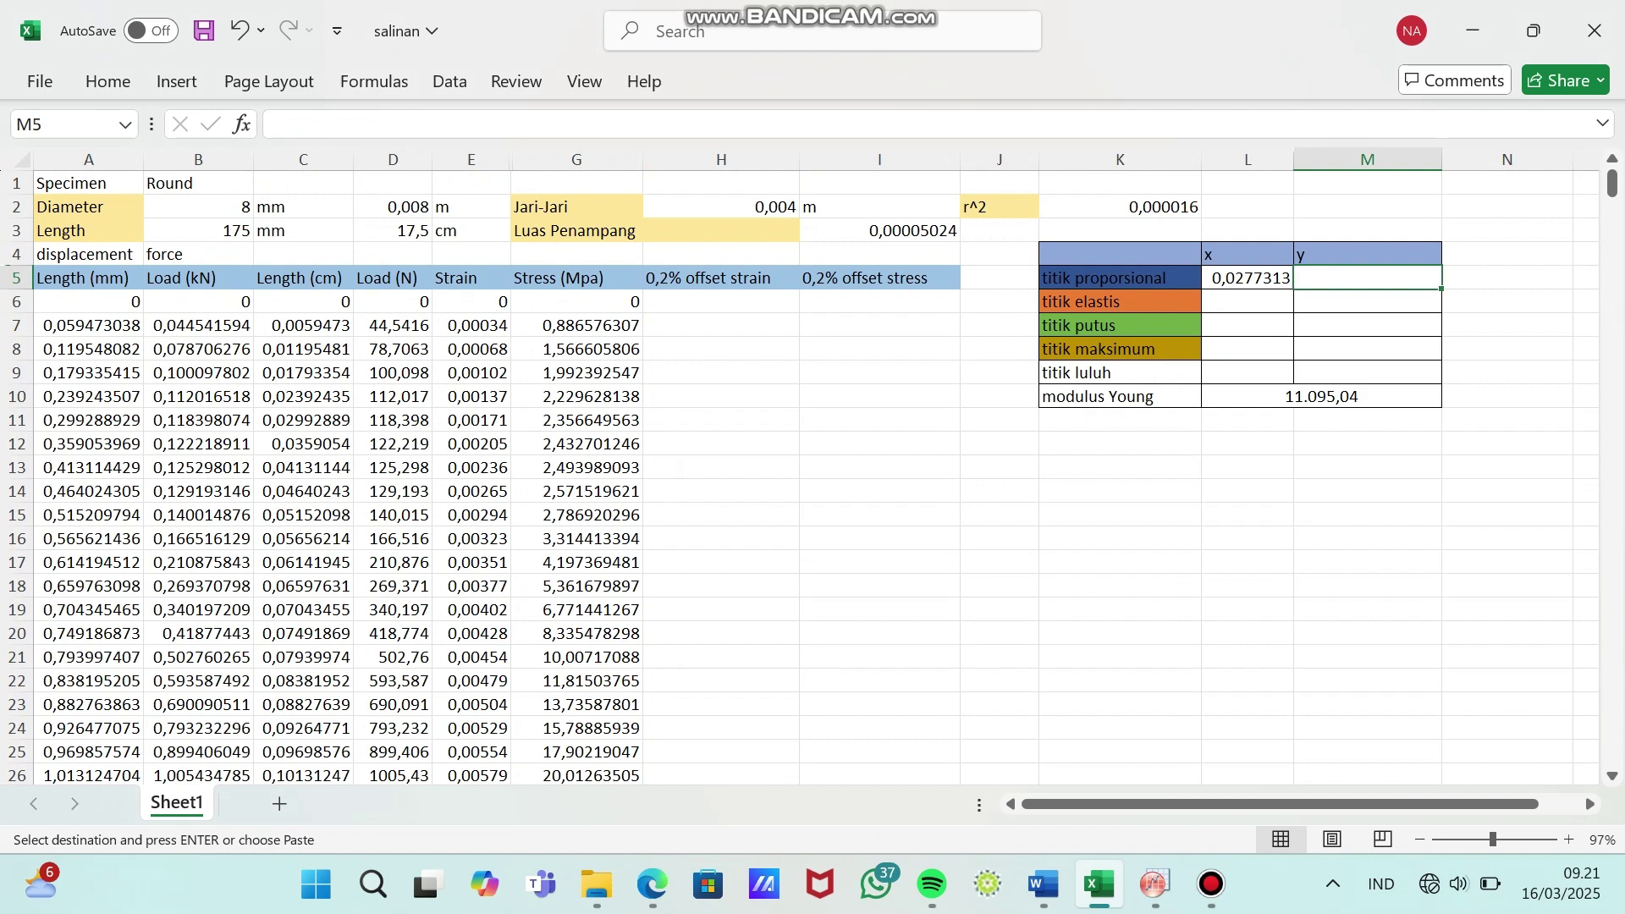
{"action": "right_click", "coordinate": [1367, 277]}
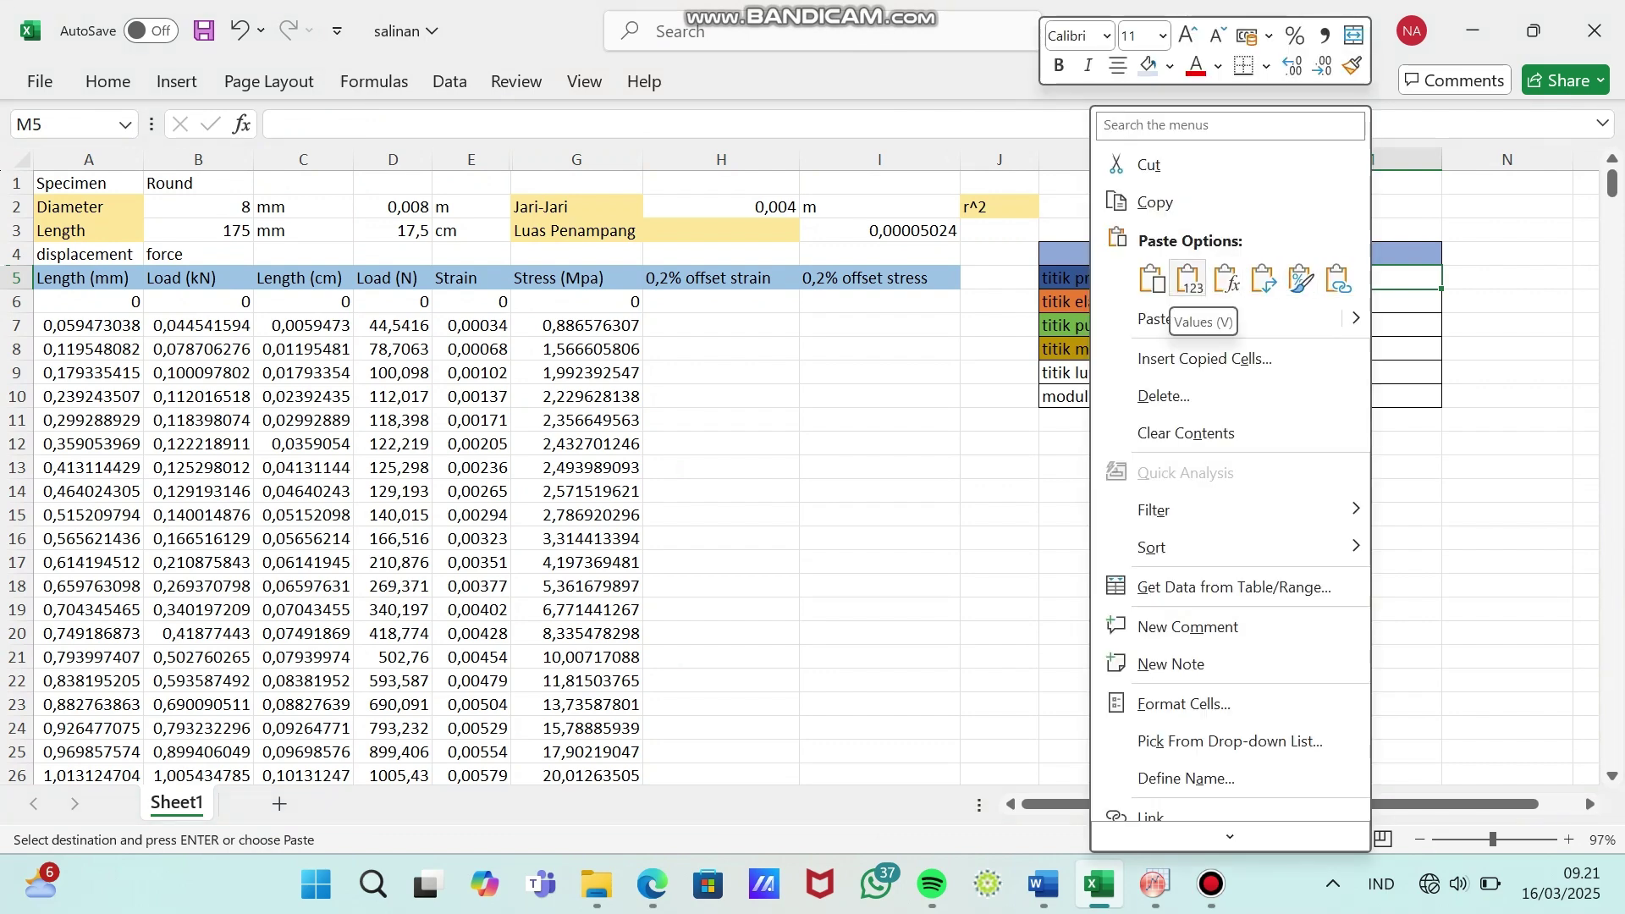
{"action": "left_click", "coordinate": [1188, 277]}
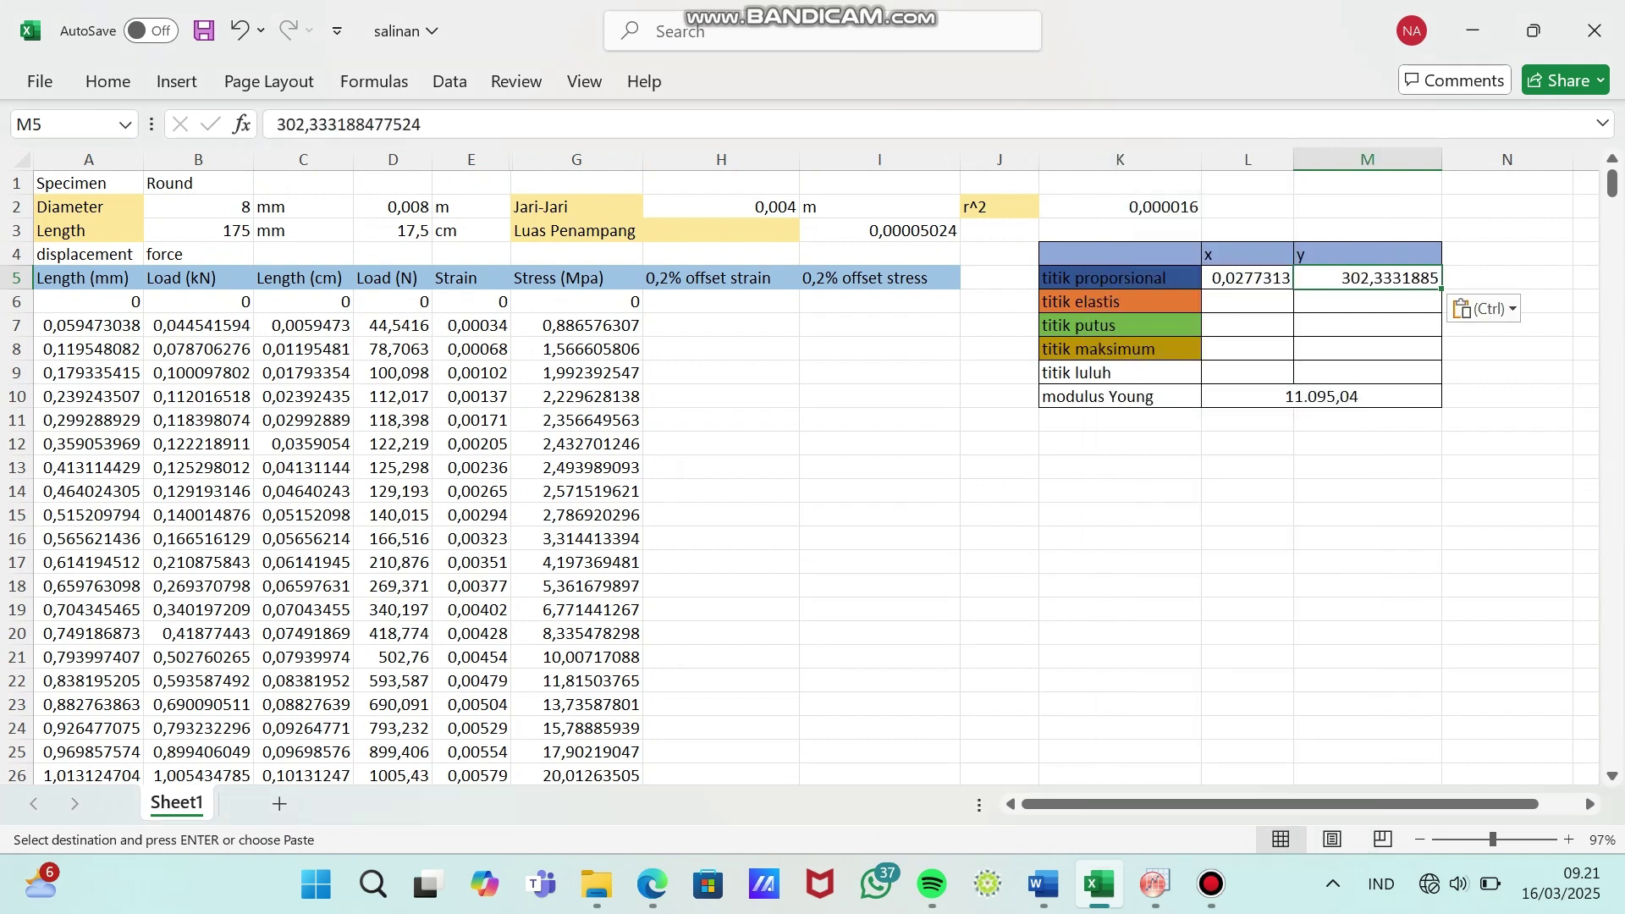
- Fill the strain and stress cells of row 132, just below the blue-shaded range, with orange to mark the elastic point
{"action": "left_click", "coordinate": [1246, 301]}
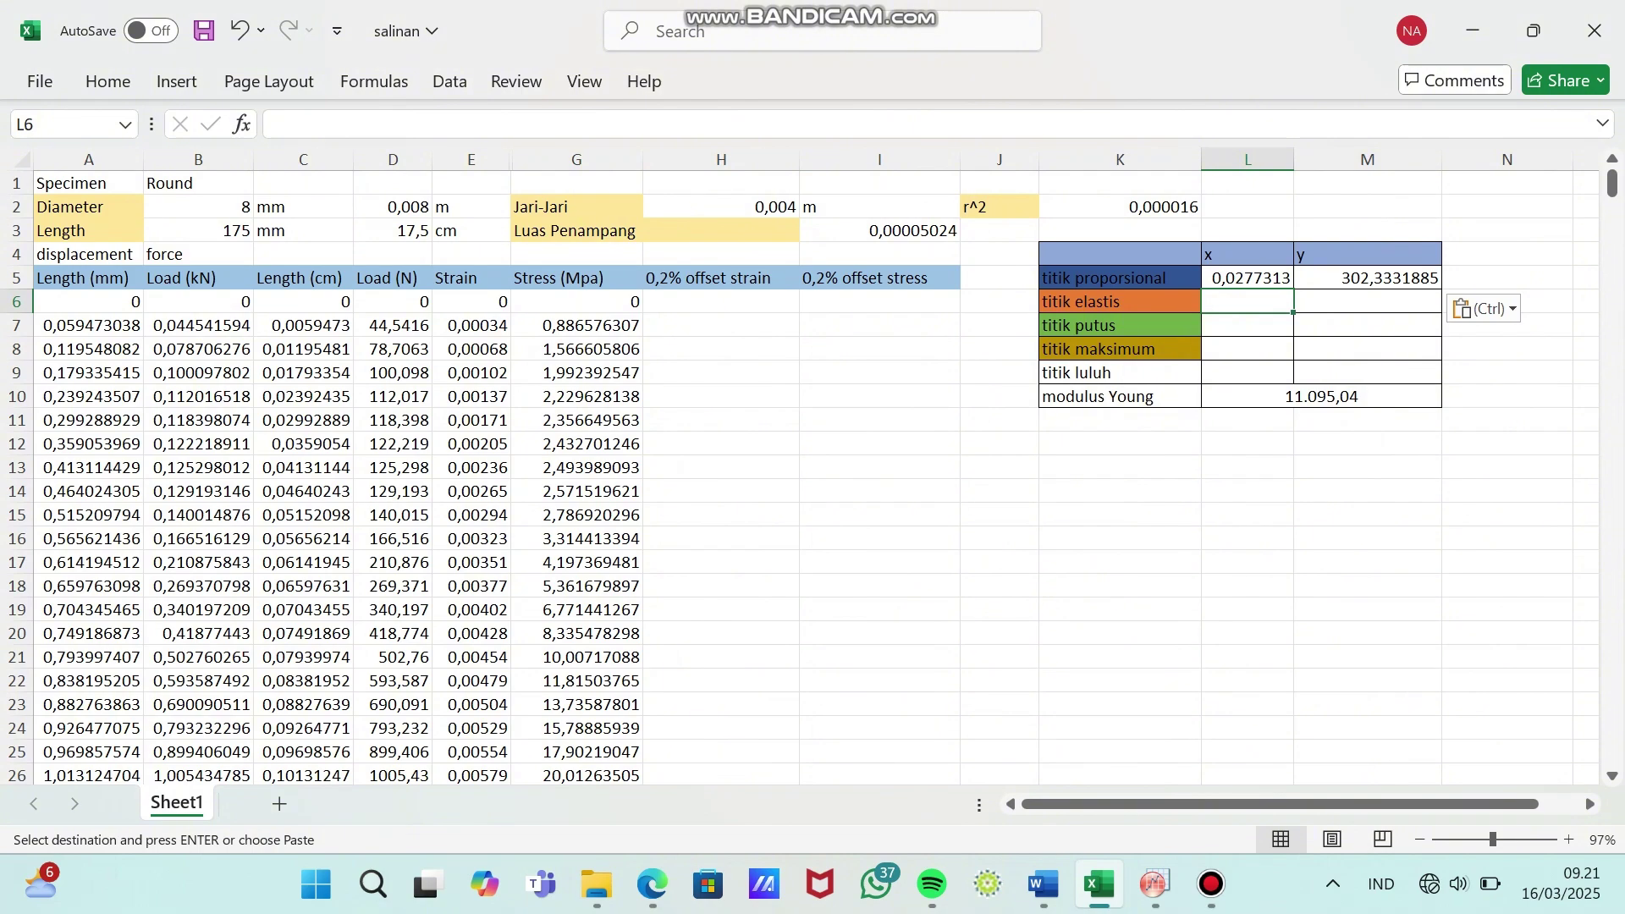
{"action": "scroll", "coordinate": [786, 478], "scroll_direction": "down", "scroll_amount": 20}
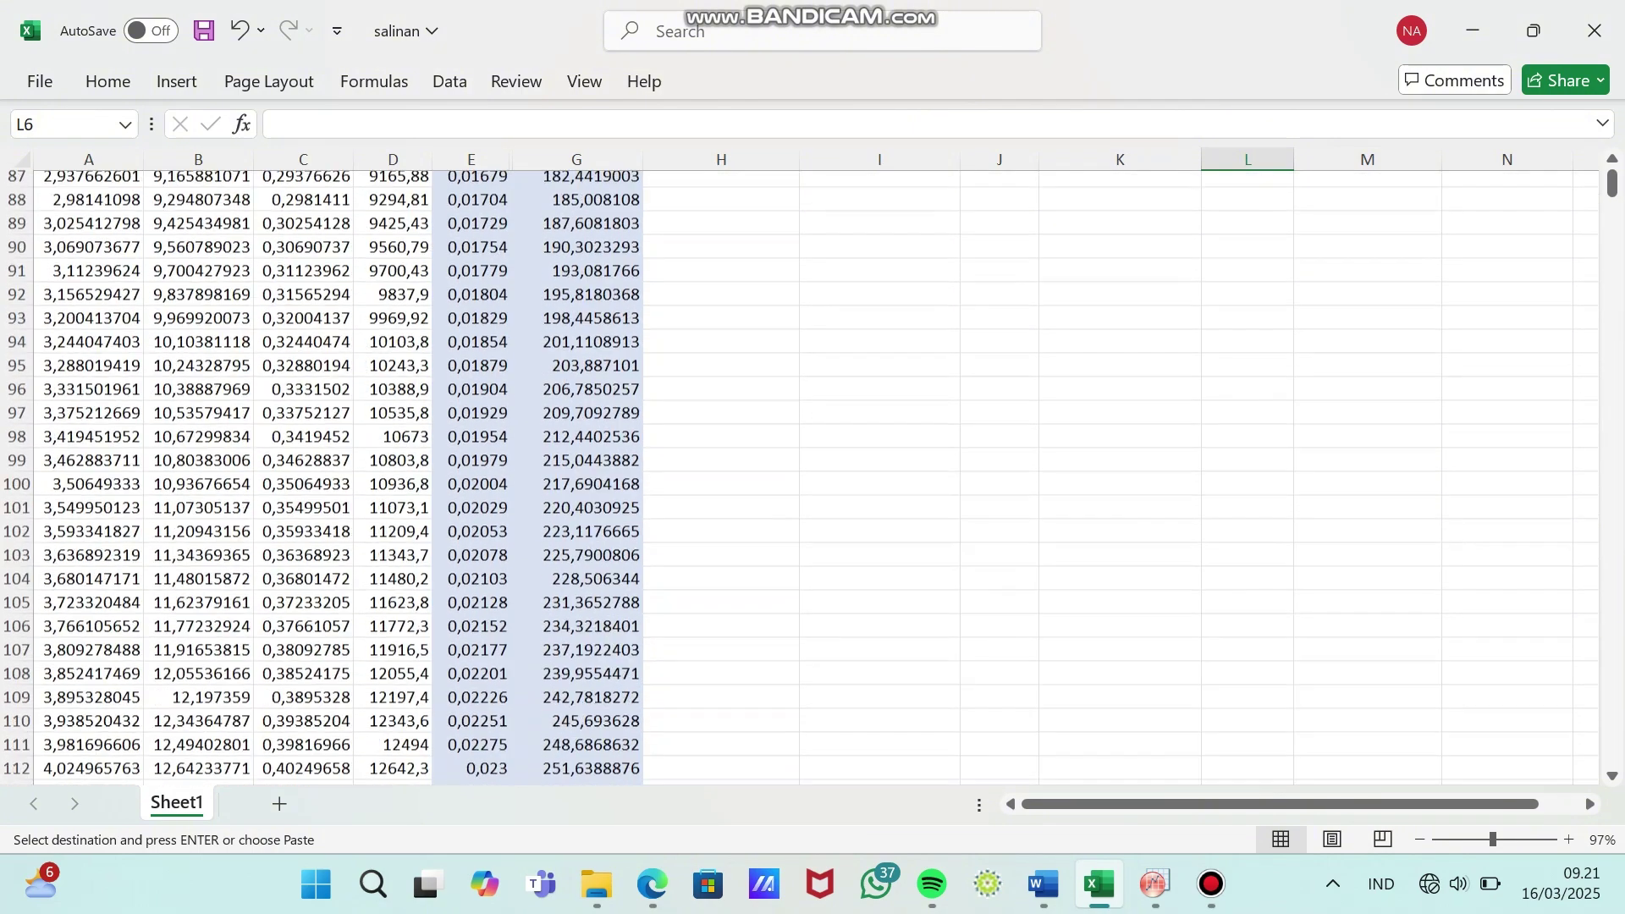
{"action": "scroll", "coordinate": [785, 477], "scroll_direction": "down", "scroll_amount": 9}
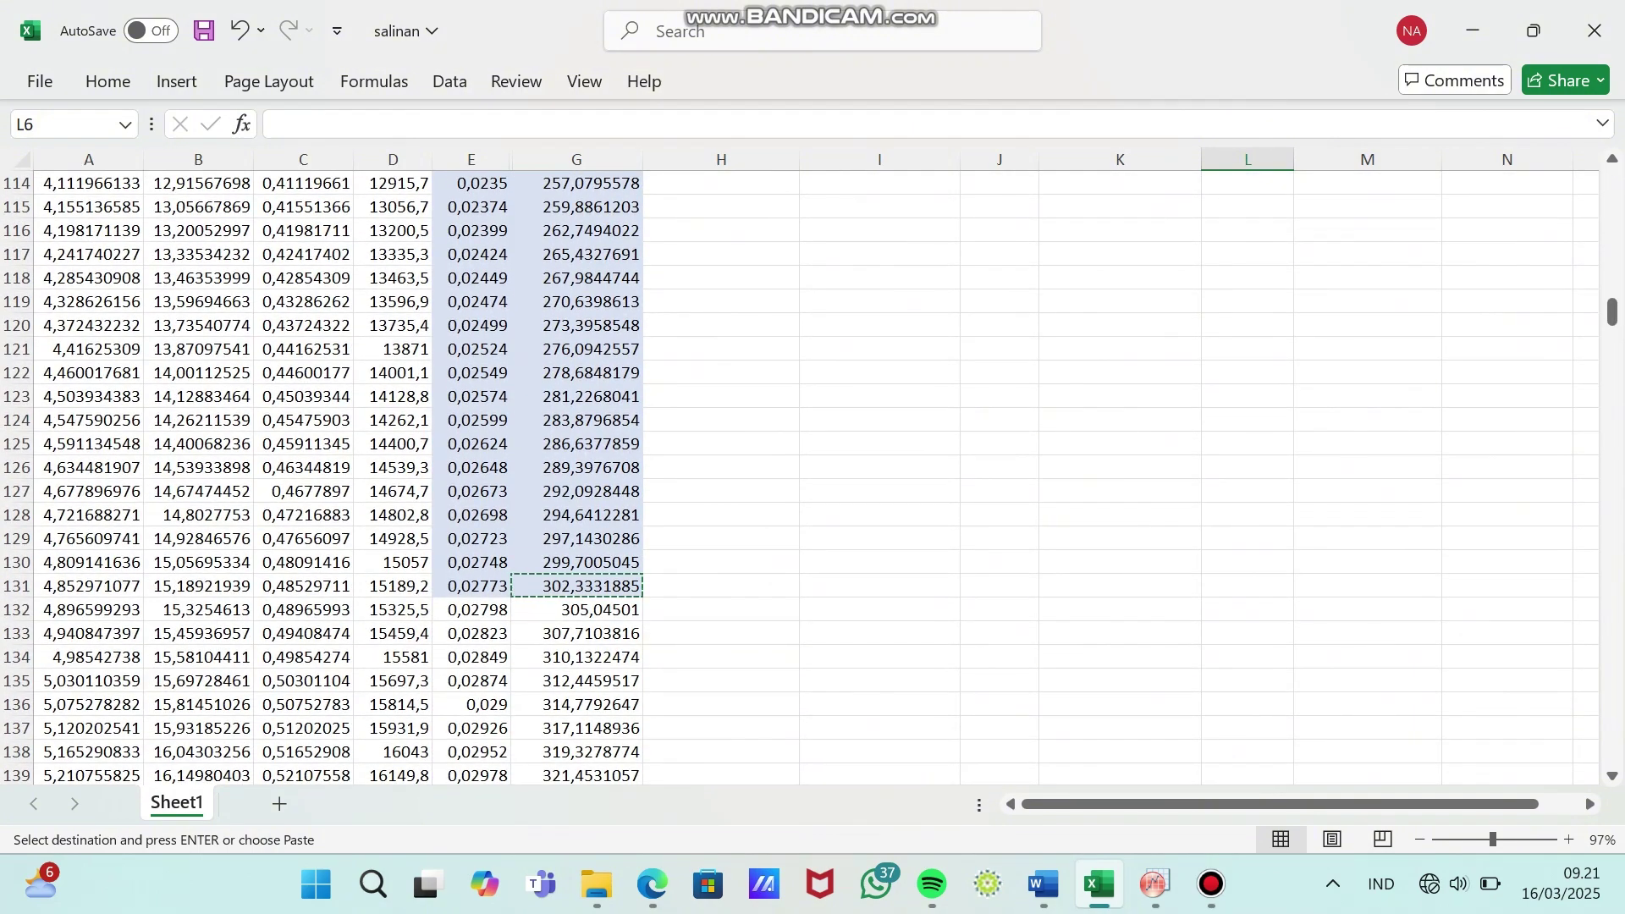
{"action": "left_click_drag", "start_coordinate": [472, 609], "coordinate": [576, 609]}
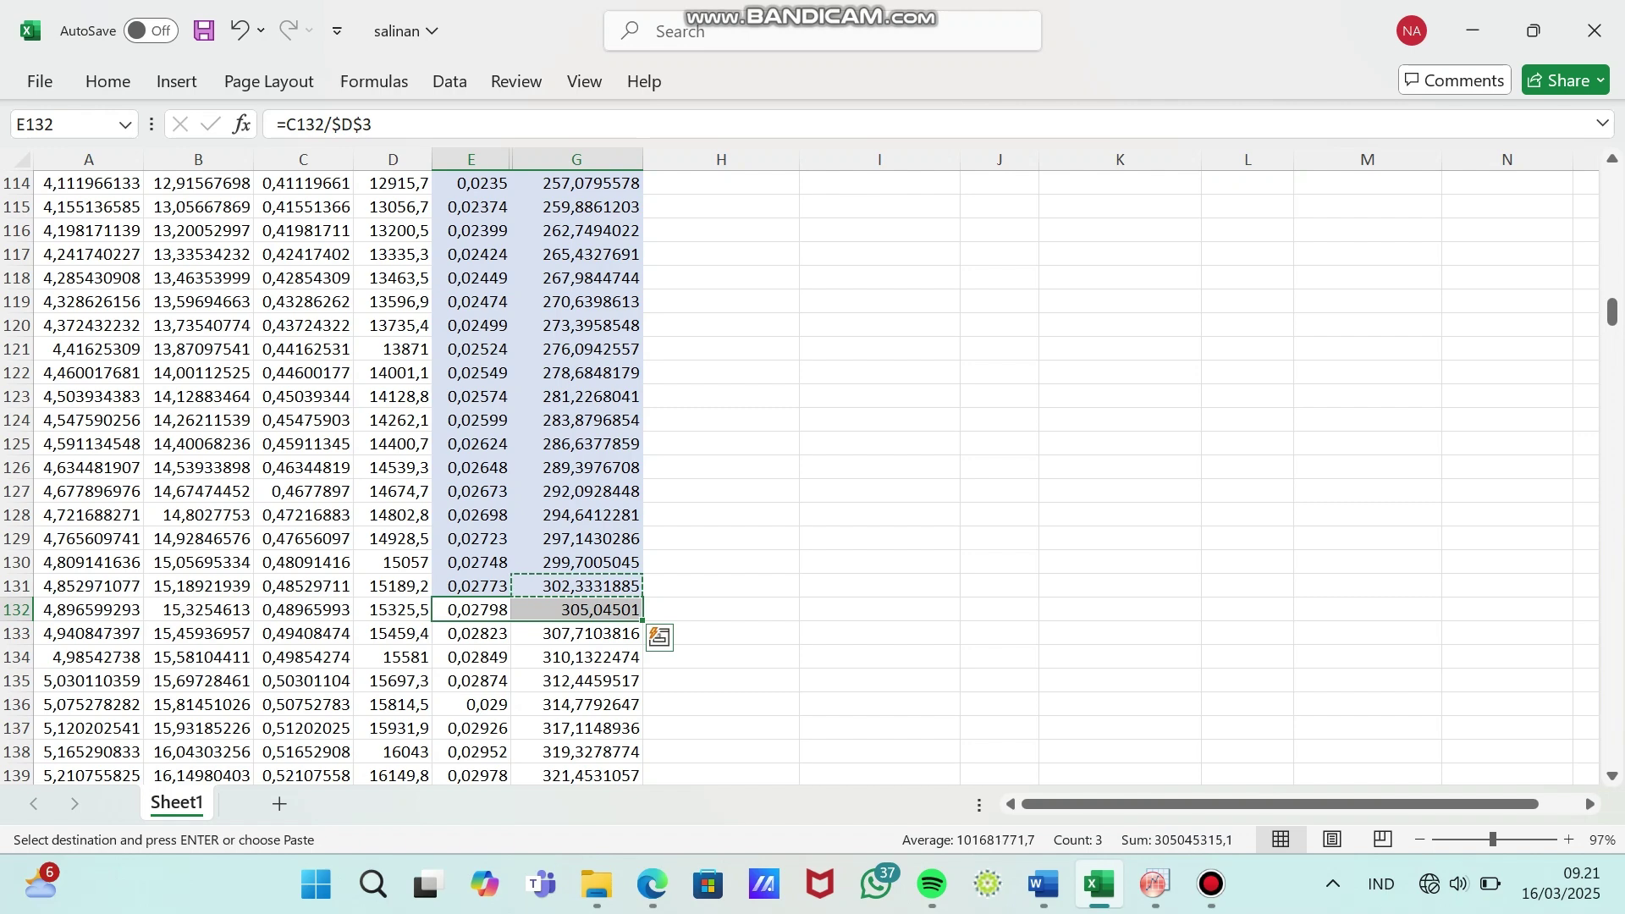
{"action": "left_click", "coordinate": [107, 81]}
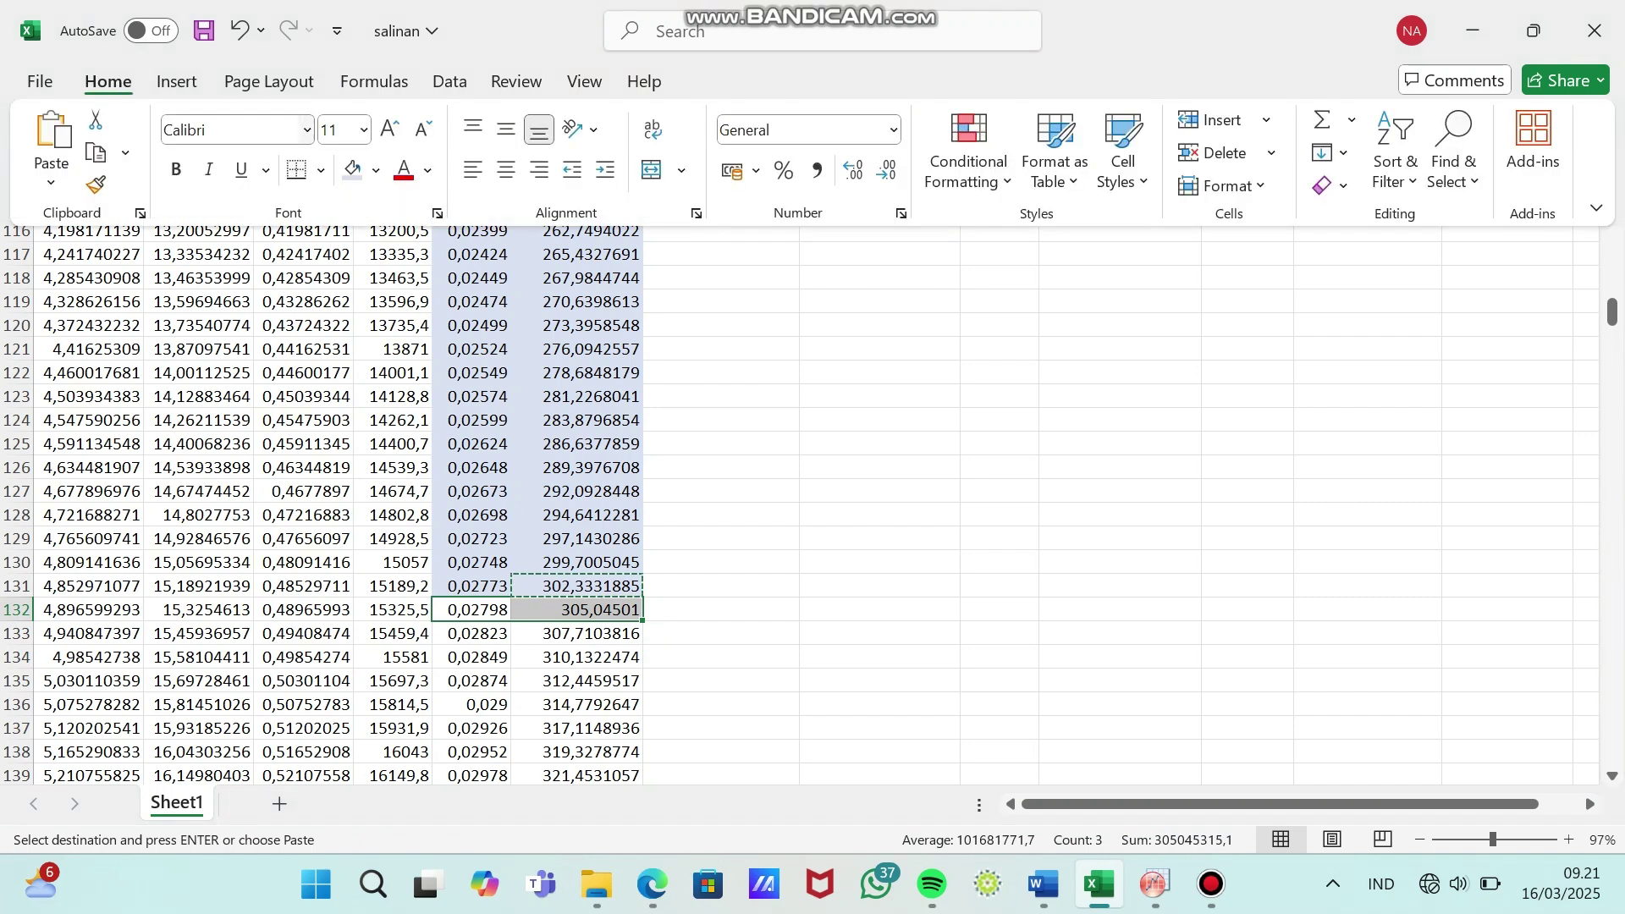
{"action": "left_click", "coordinate": [375, 169]}
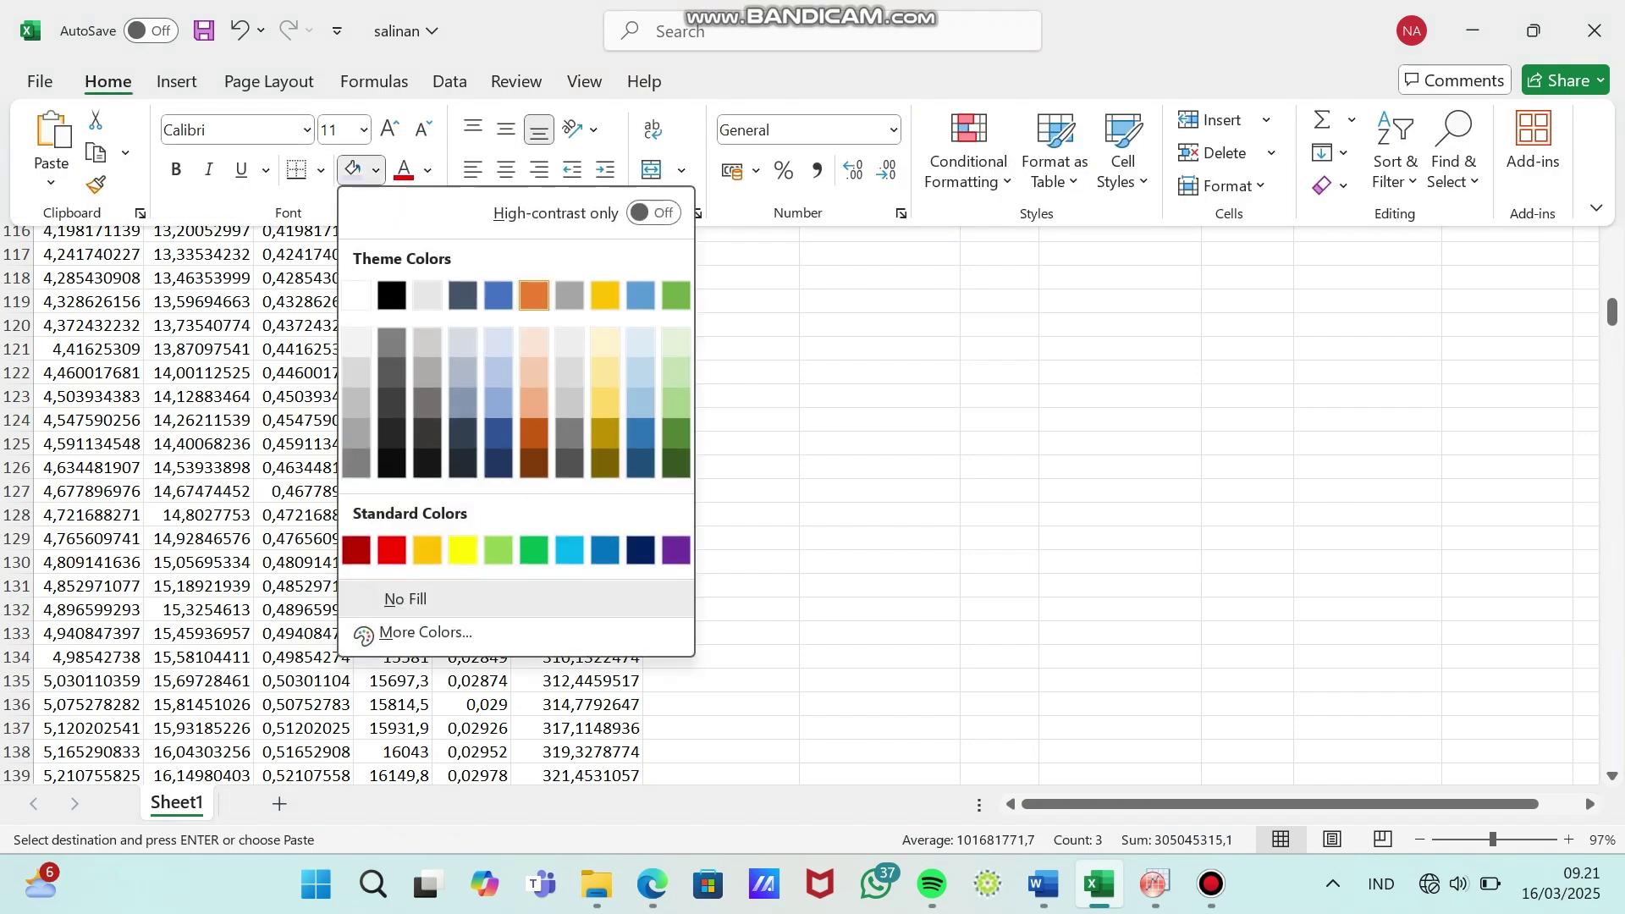
{"action": "left_click", "coordinate": [534, 296]}
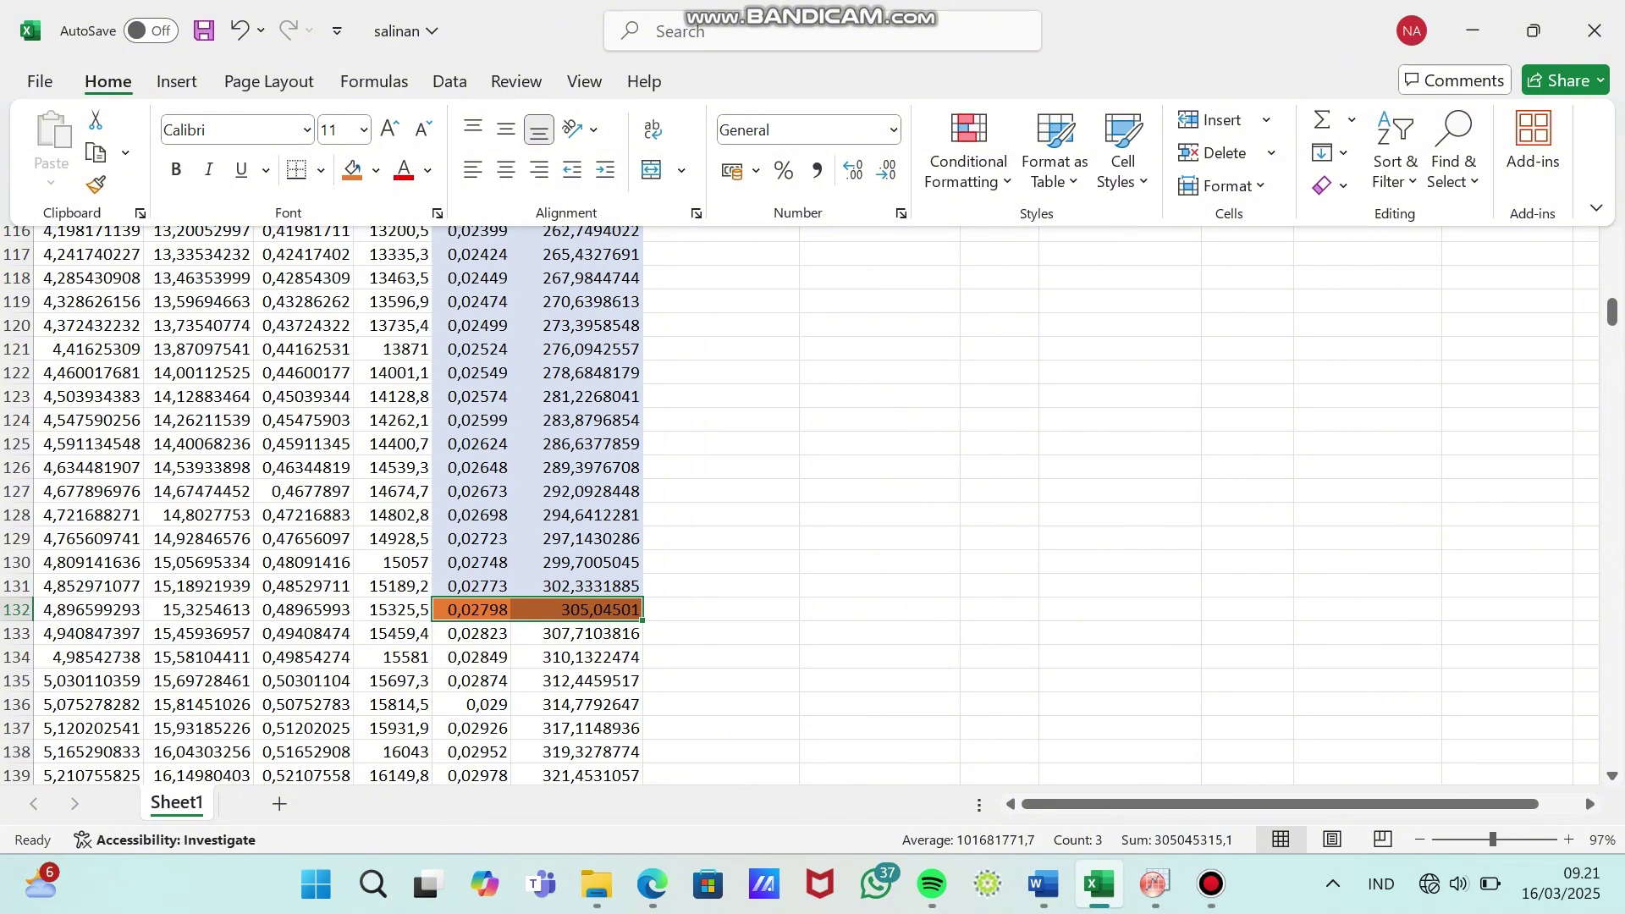
{"action": "key", "text": "Escape"}
- Copy the strain in the orange cell E132 into the titik elastis x cell L6 as a value only
{"action": "left_click", "coordinate": [472, 609]}
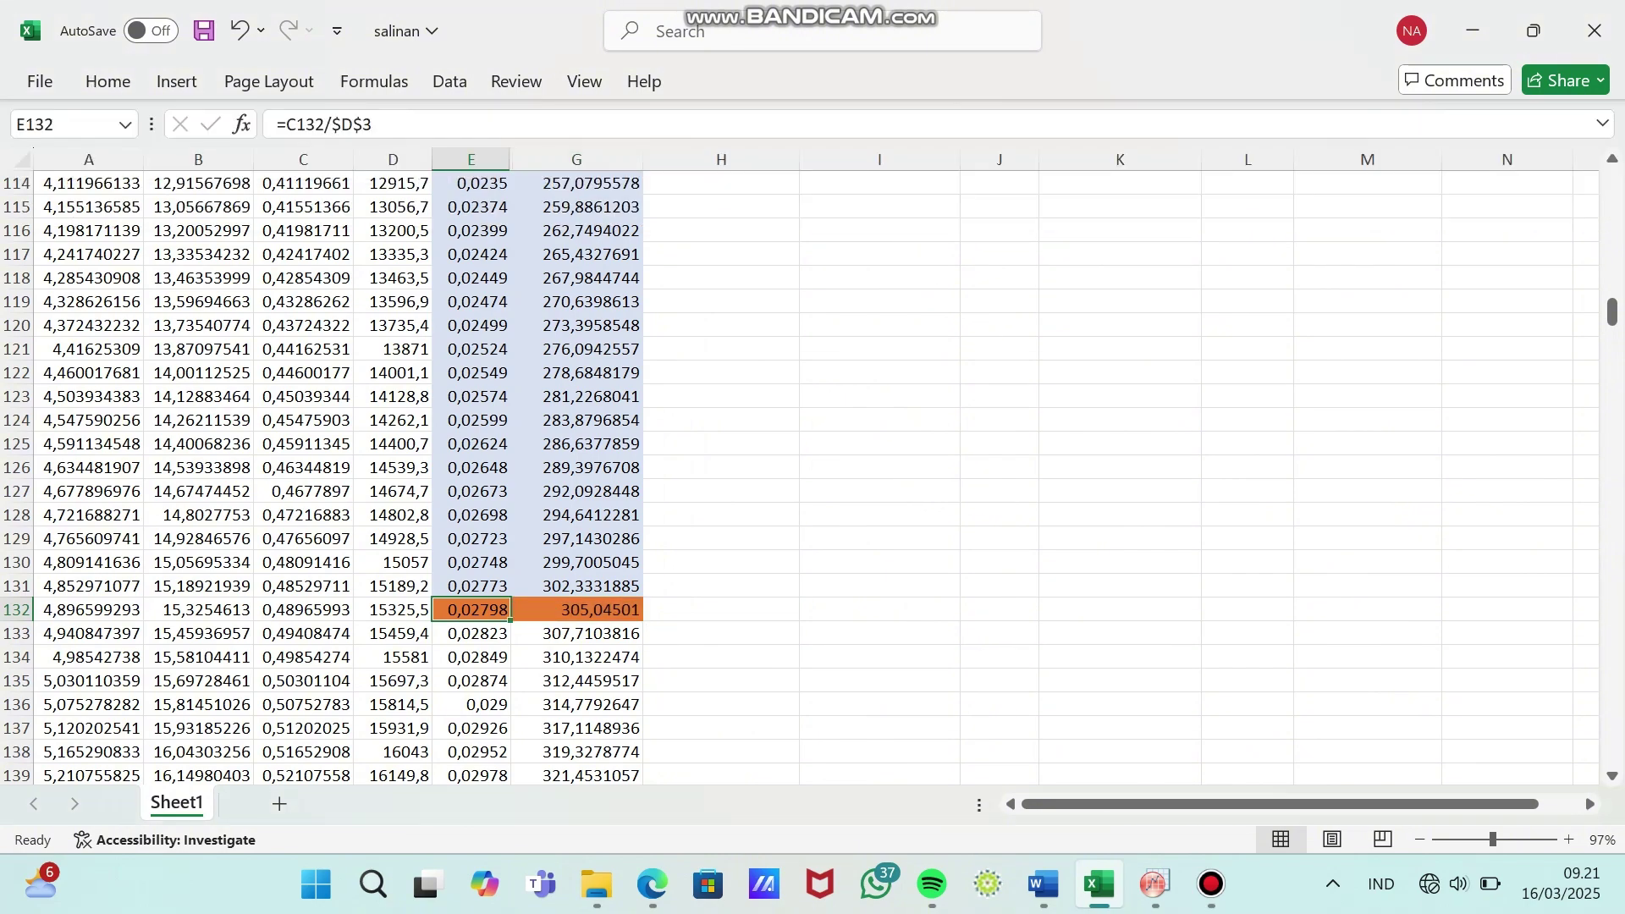
{"action": "key", "text": "ctrl+c"}
{"action": "scroll", "coordinate": [813, 474], "scroll_direction": "up", "scroll_amount": 20}
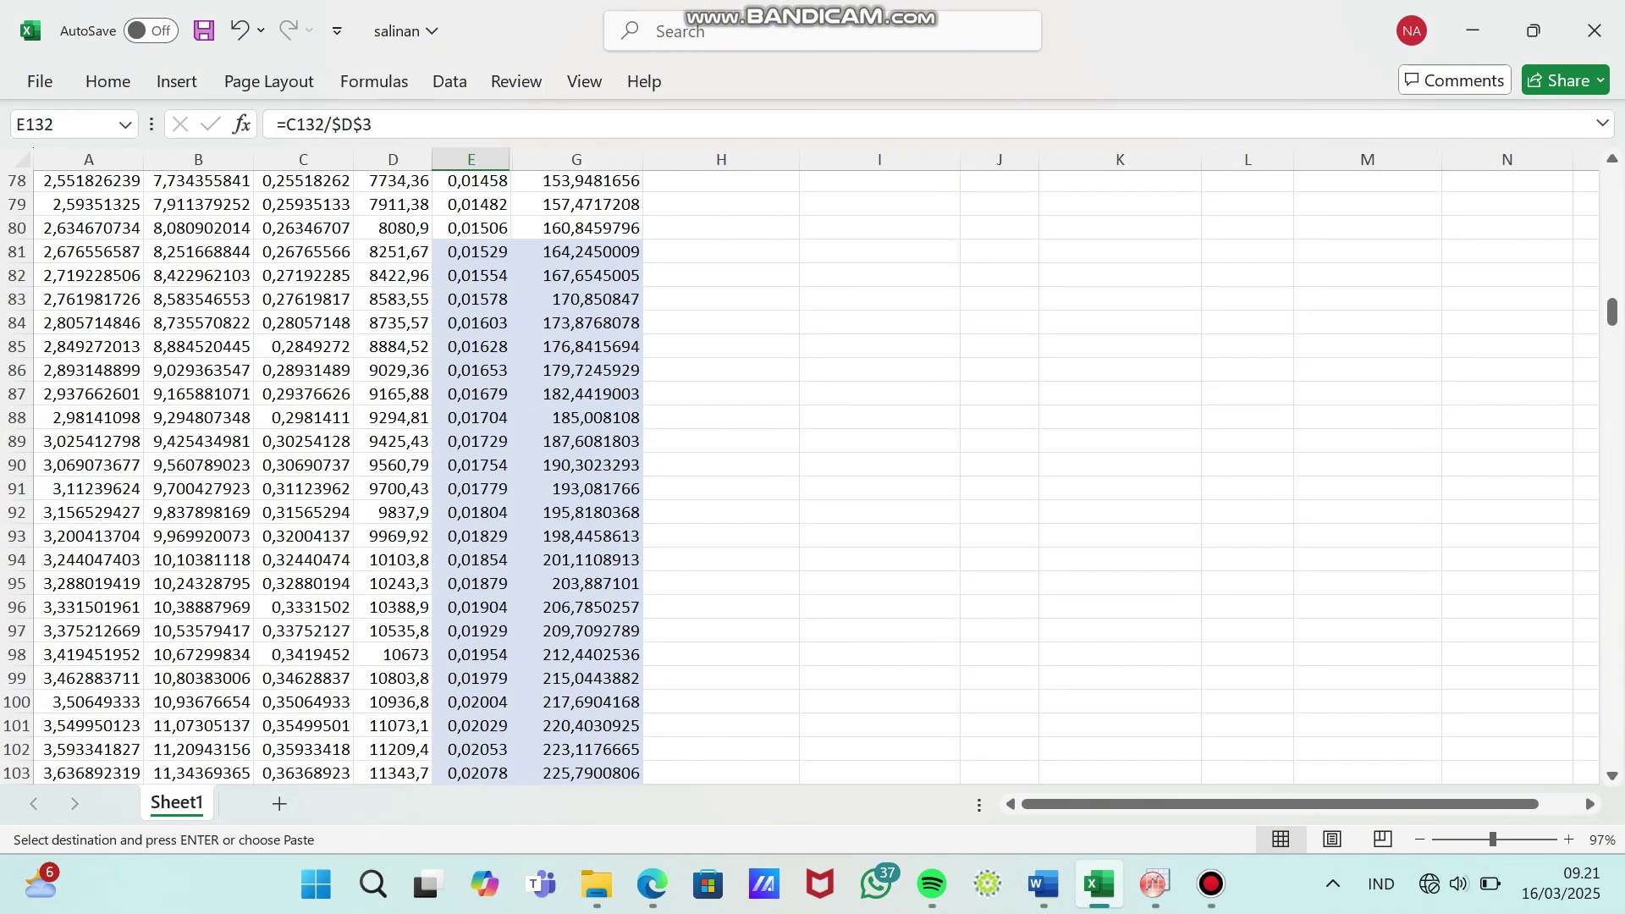
{"action": "scroll", "coordinate": [812, 474], "scroll_direction": "up", "scroll_amount": 1}
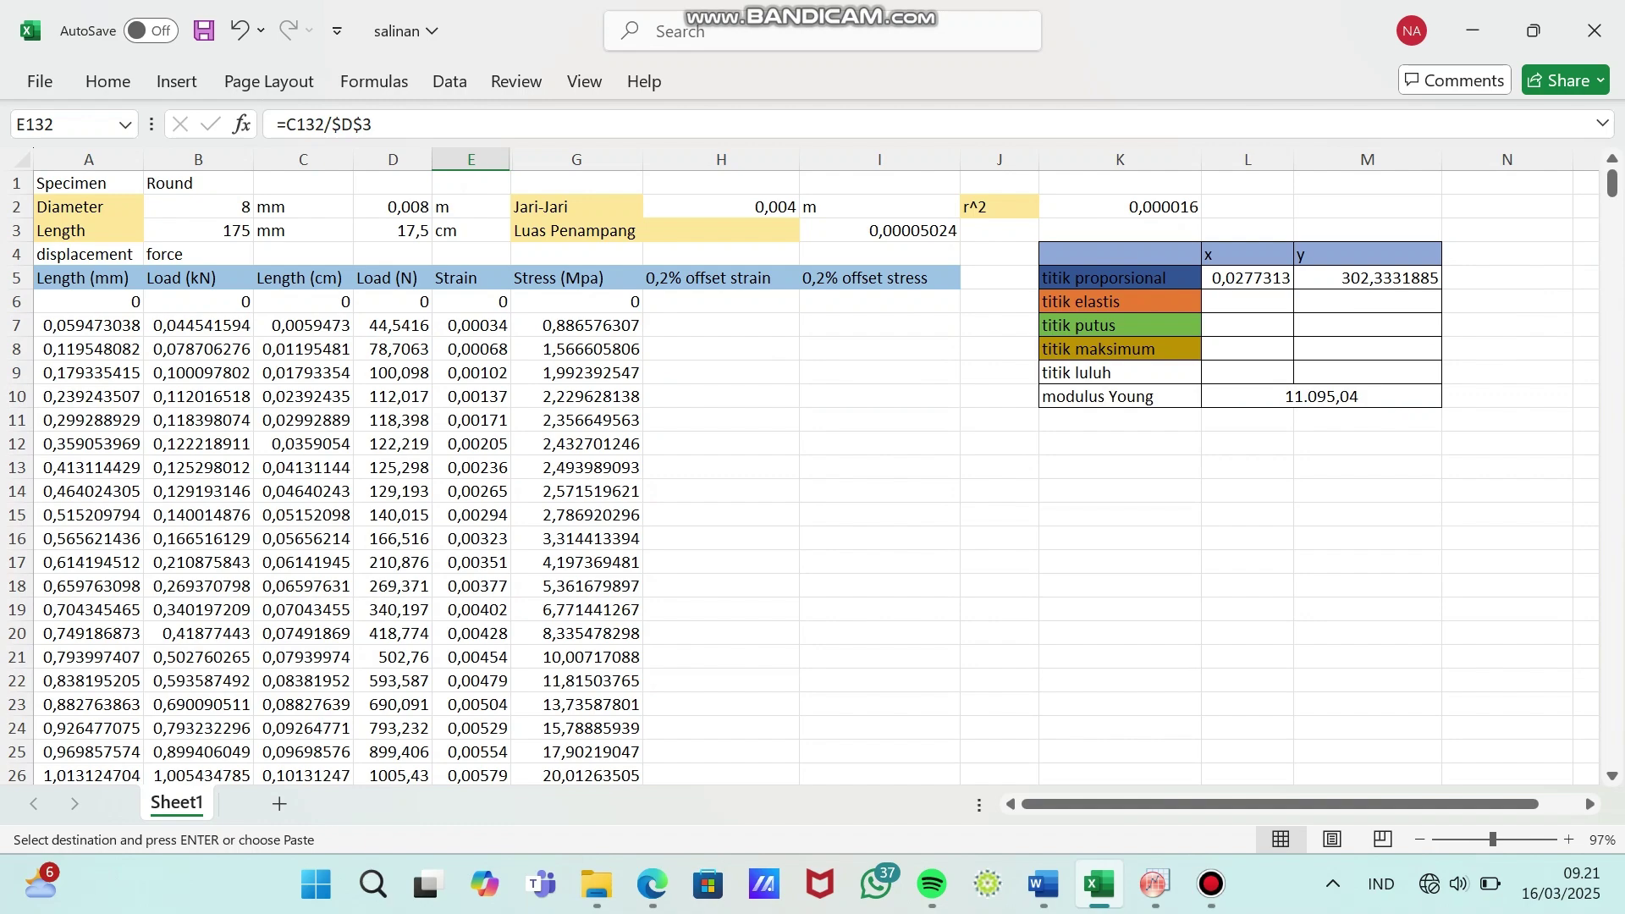
{"action": "left_click", "coordinate": [1247, 302]}
{"action": "right_click", "coordinate": [1228, 301]}
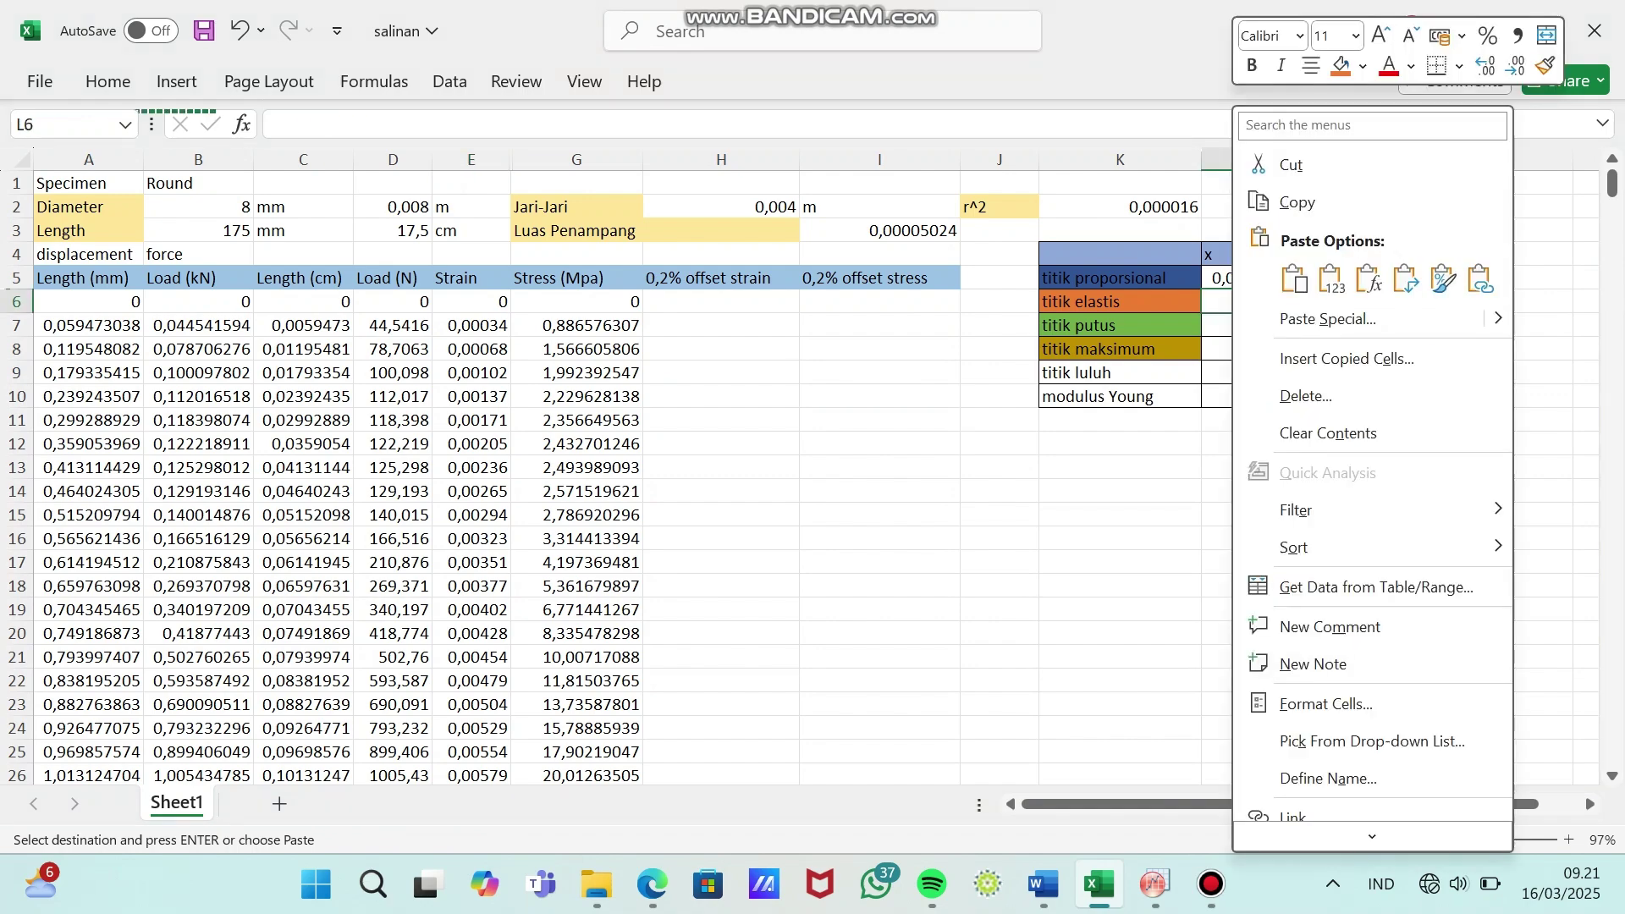
{"action": "left_click", "coordinate": [1330, 279]}
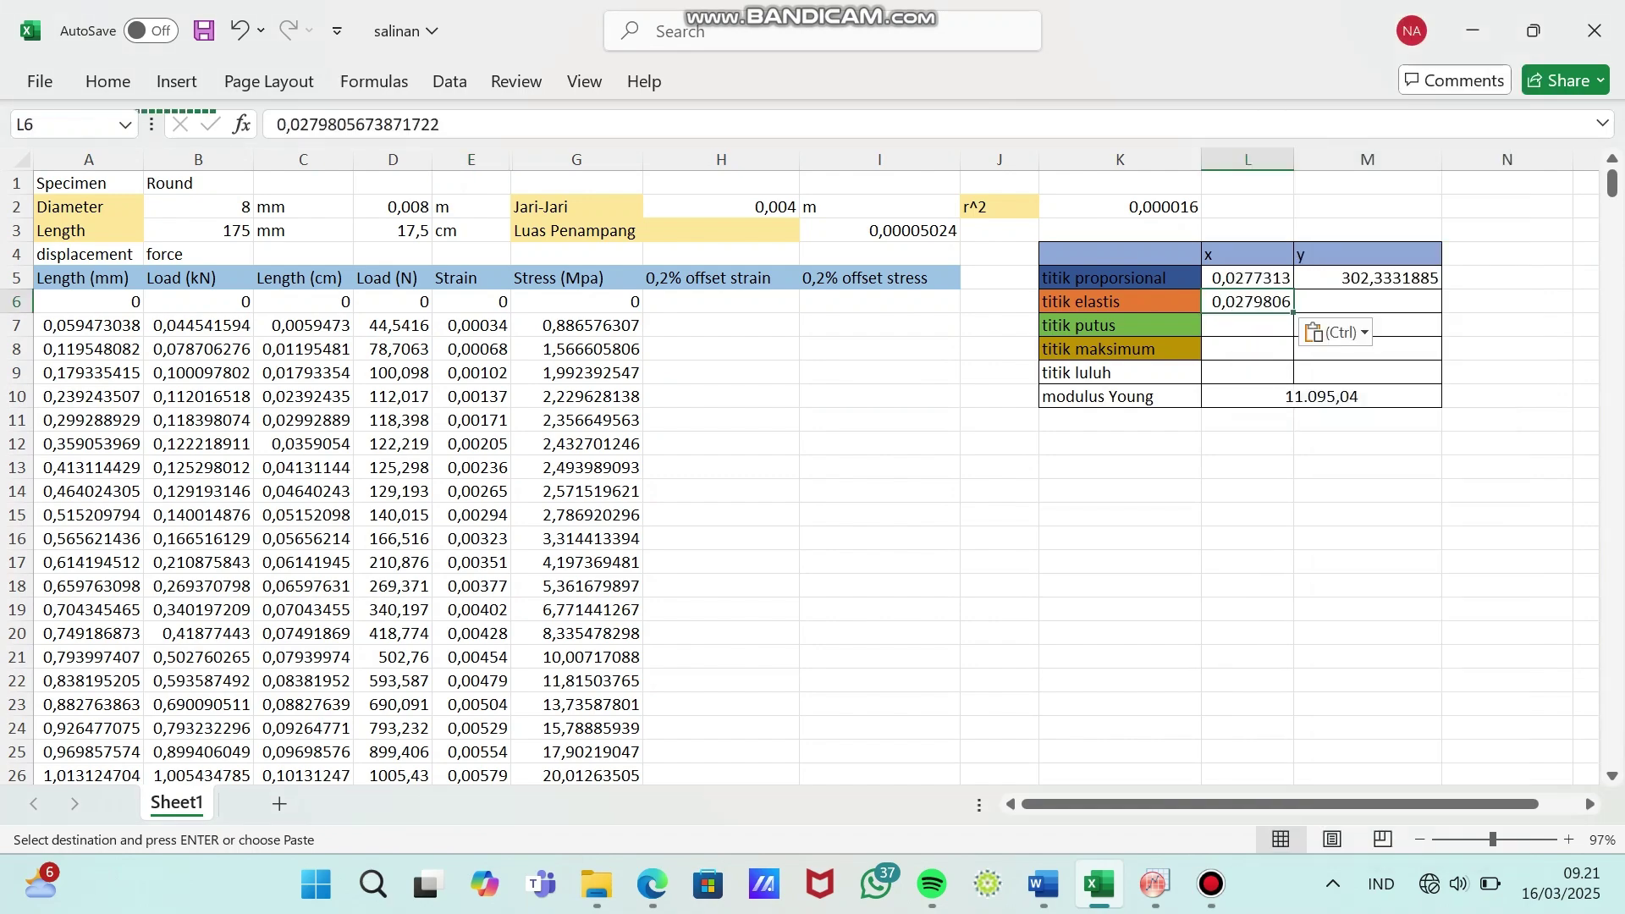
- Copy the stress in the orange cell G132 into the titik elastis y cell M6 as a value only
{"action": "scroll", "coordinate": [813, 475], "scroll_direction": "down", "scroll_amount": 20}
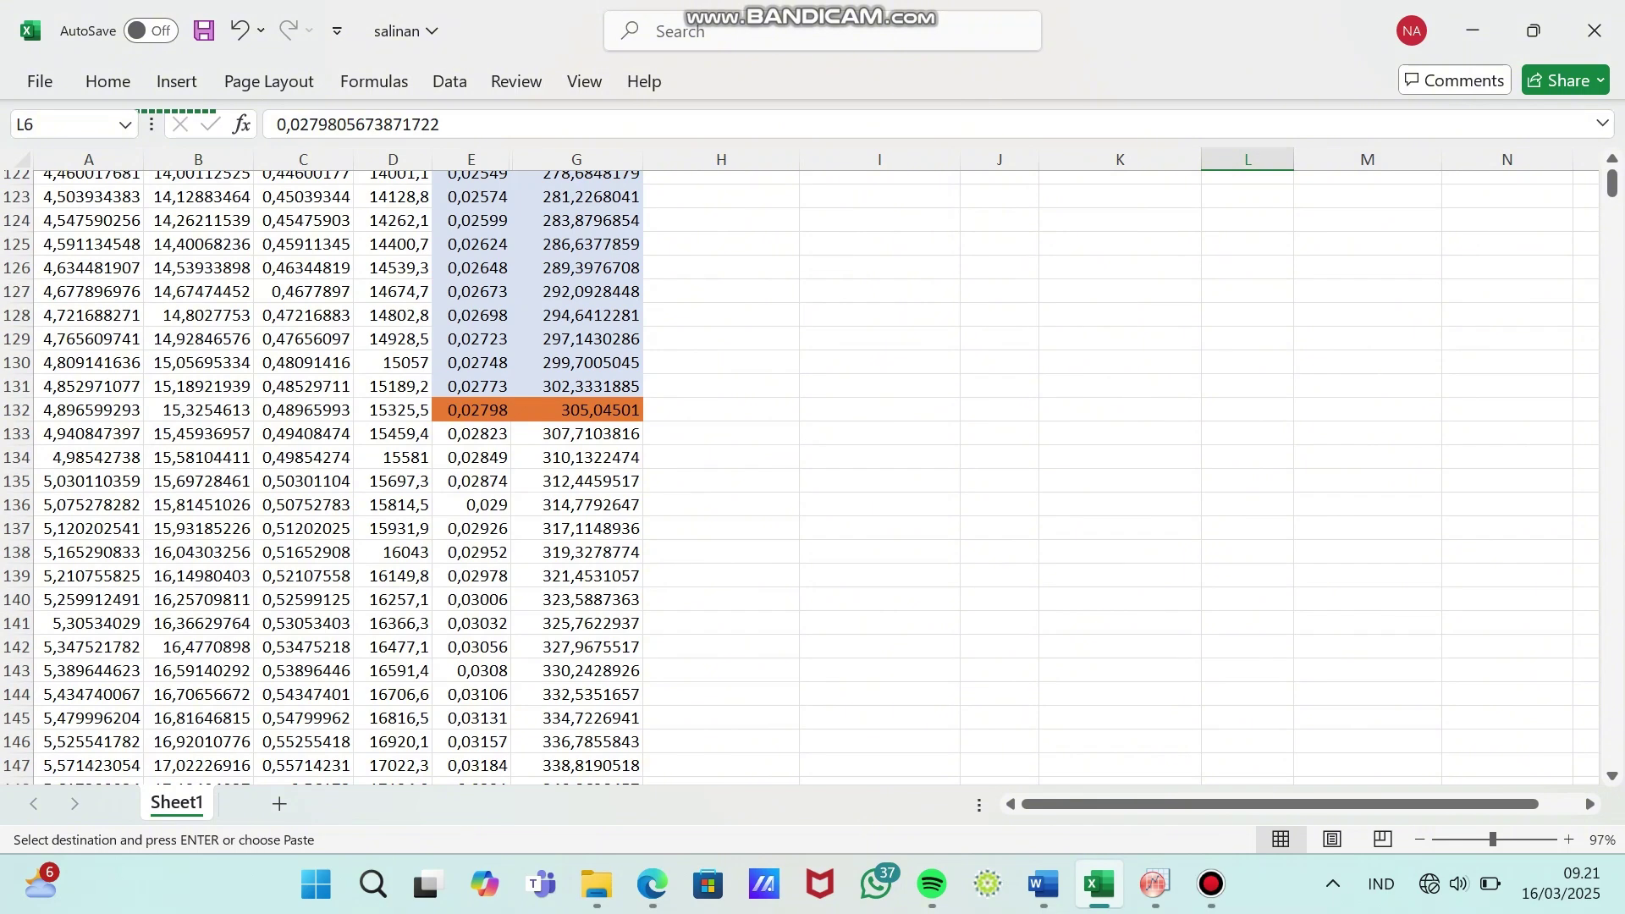
{"action": "left_click", "coordinate": [576, 414]}
{"action": "key", "text": "ctrl+c"}
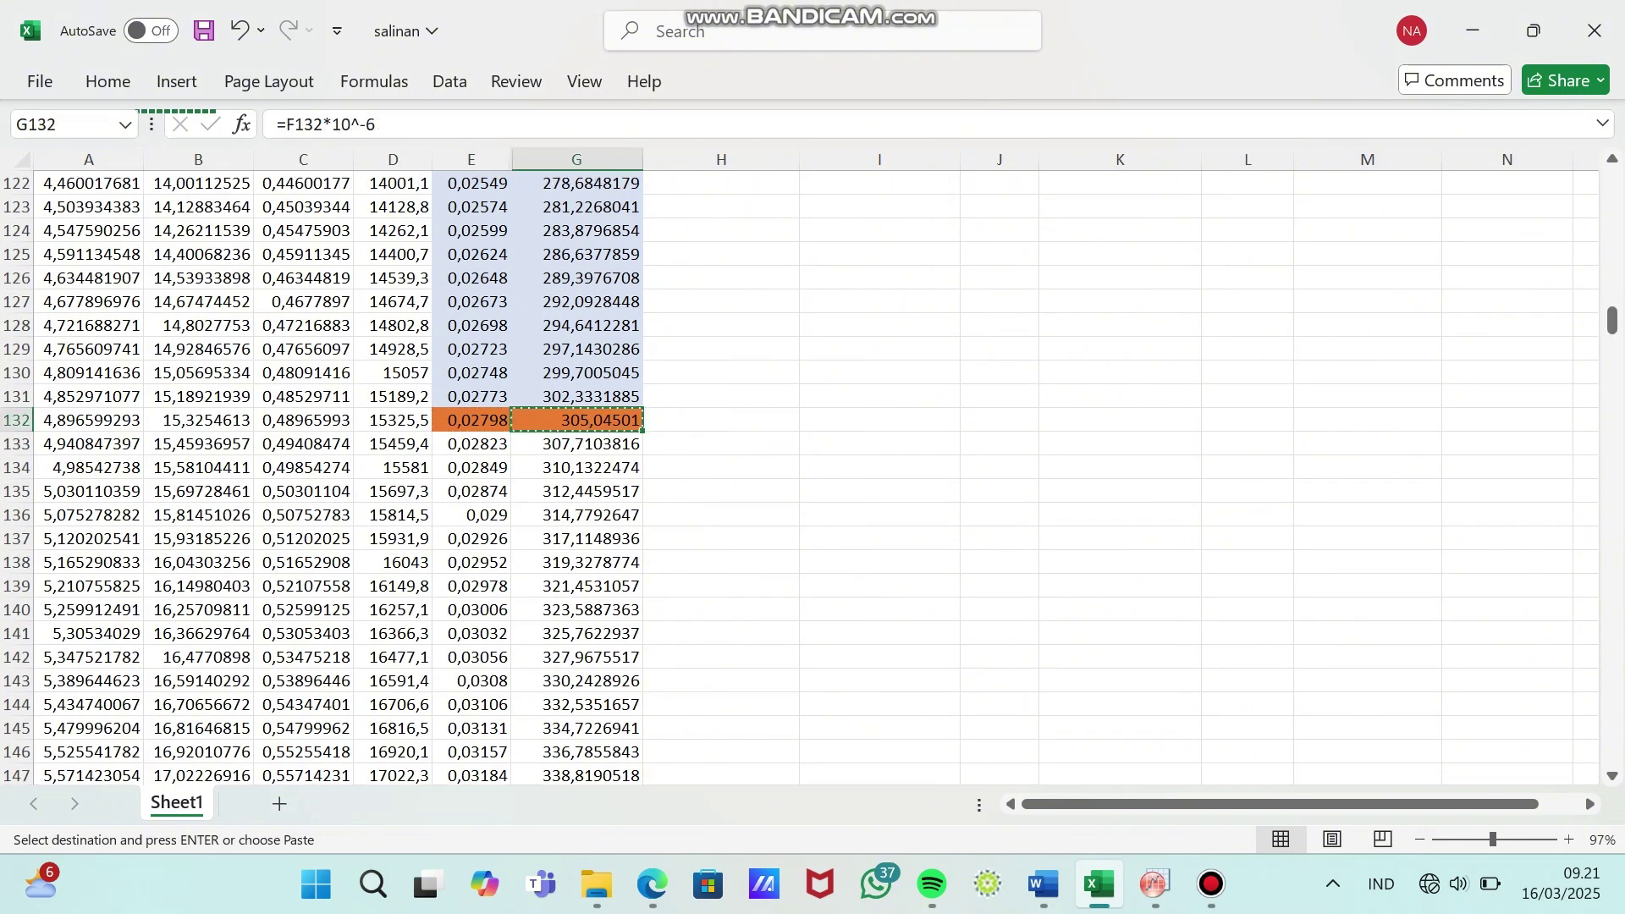
{"action": "scroll", "coordinate": [813, 474], "scroll_direction": "up", "scroll_amount": 20}
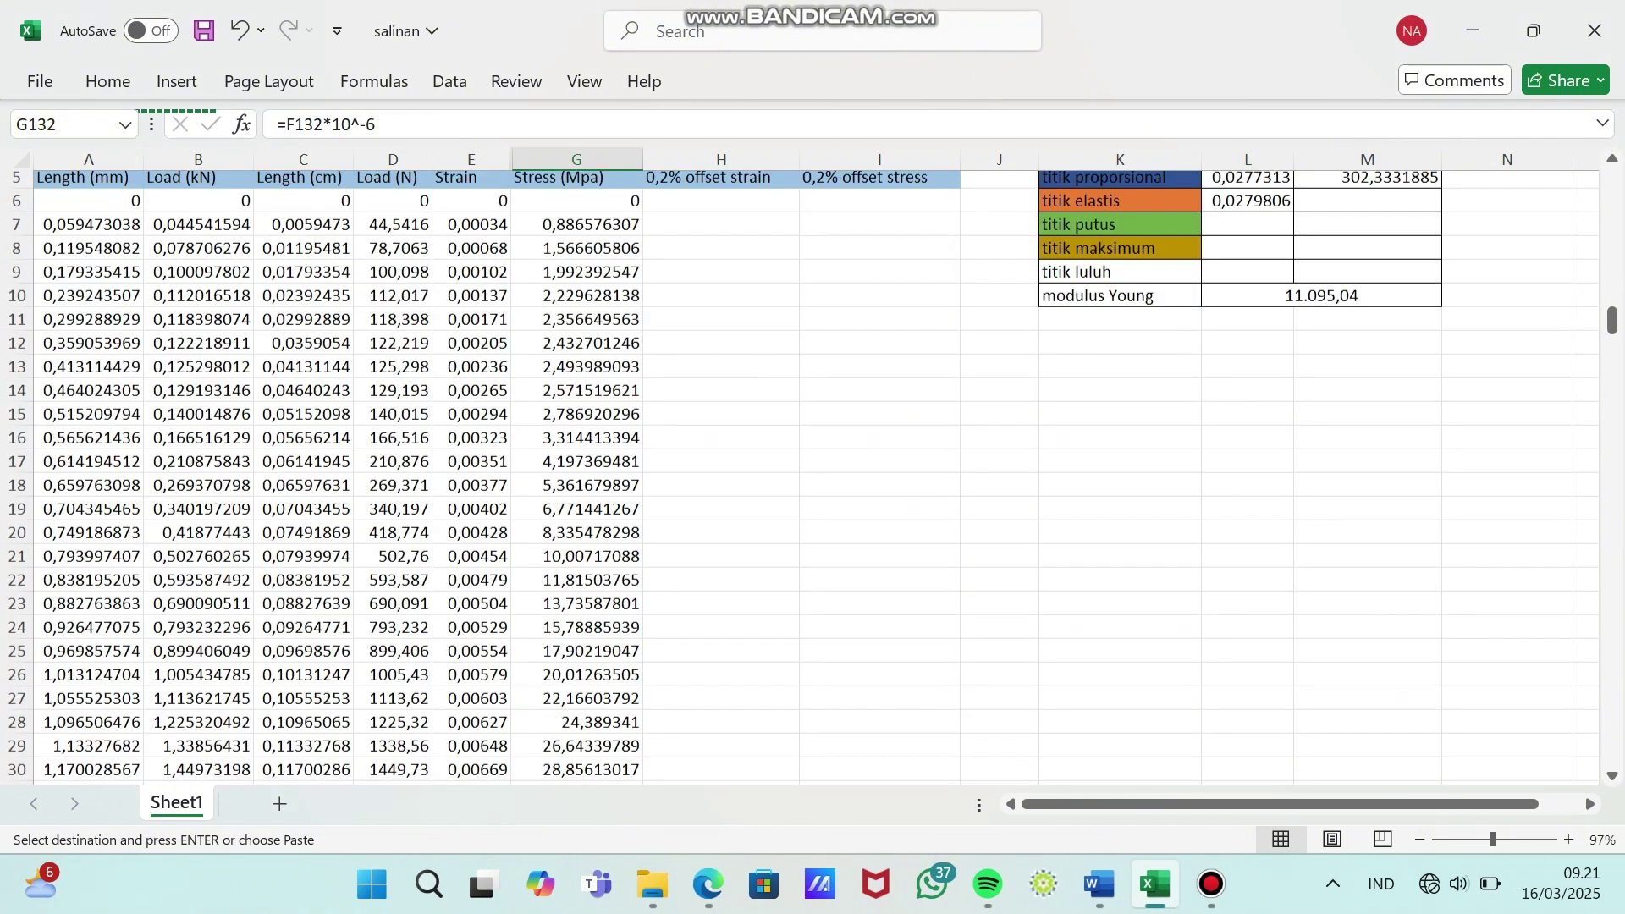
{"action": "scroll", "coordinate": [813, 474], "scroll_direction": "up", "scroll_amount": 2}
{"action": "left_click", "coordinate": [1366, 302]}
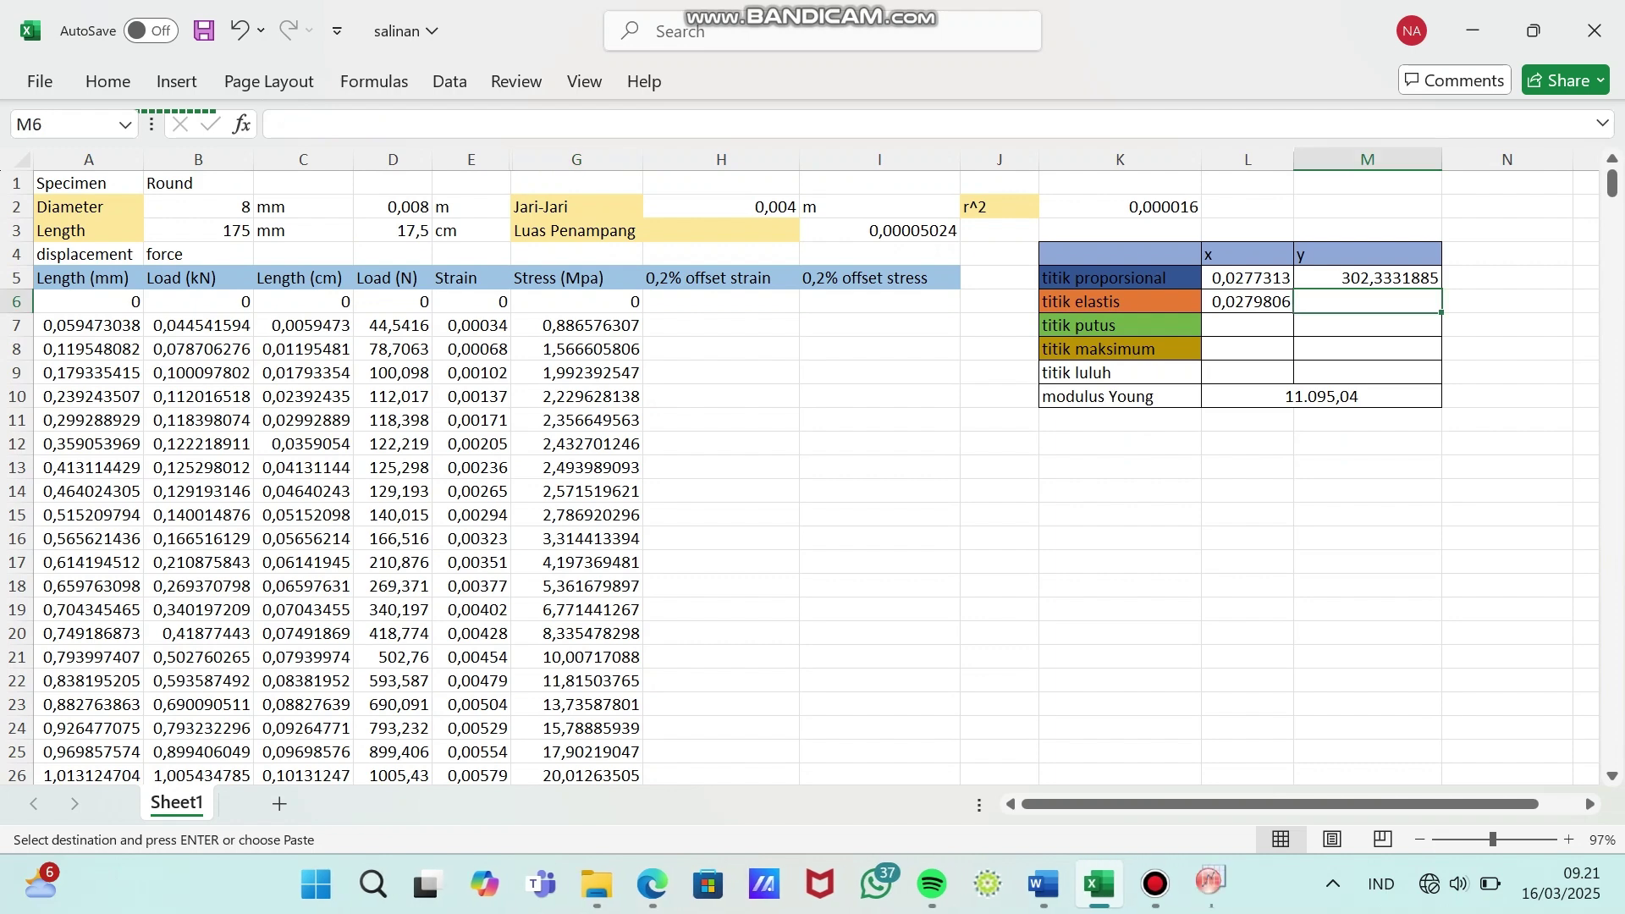
{"action": "right_click", "coordinate": [1367, 301]}
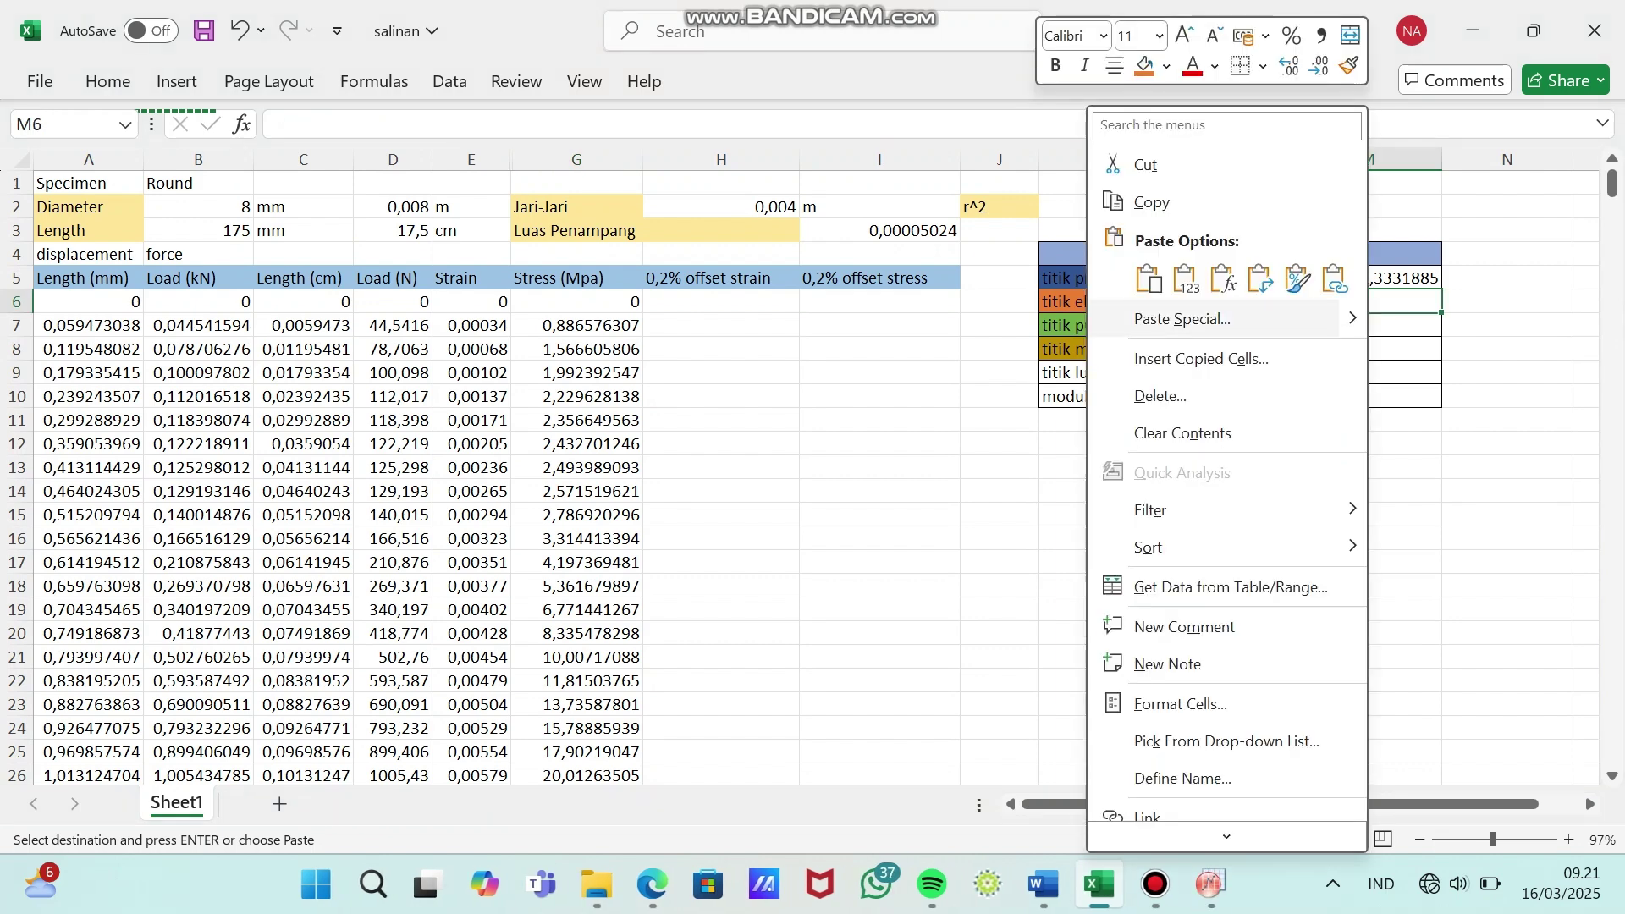
{"action": "left_click", "coordinate": [1185, 278]}
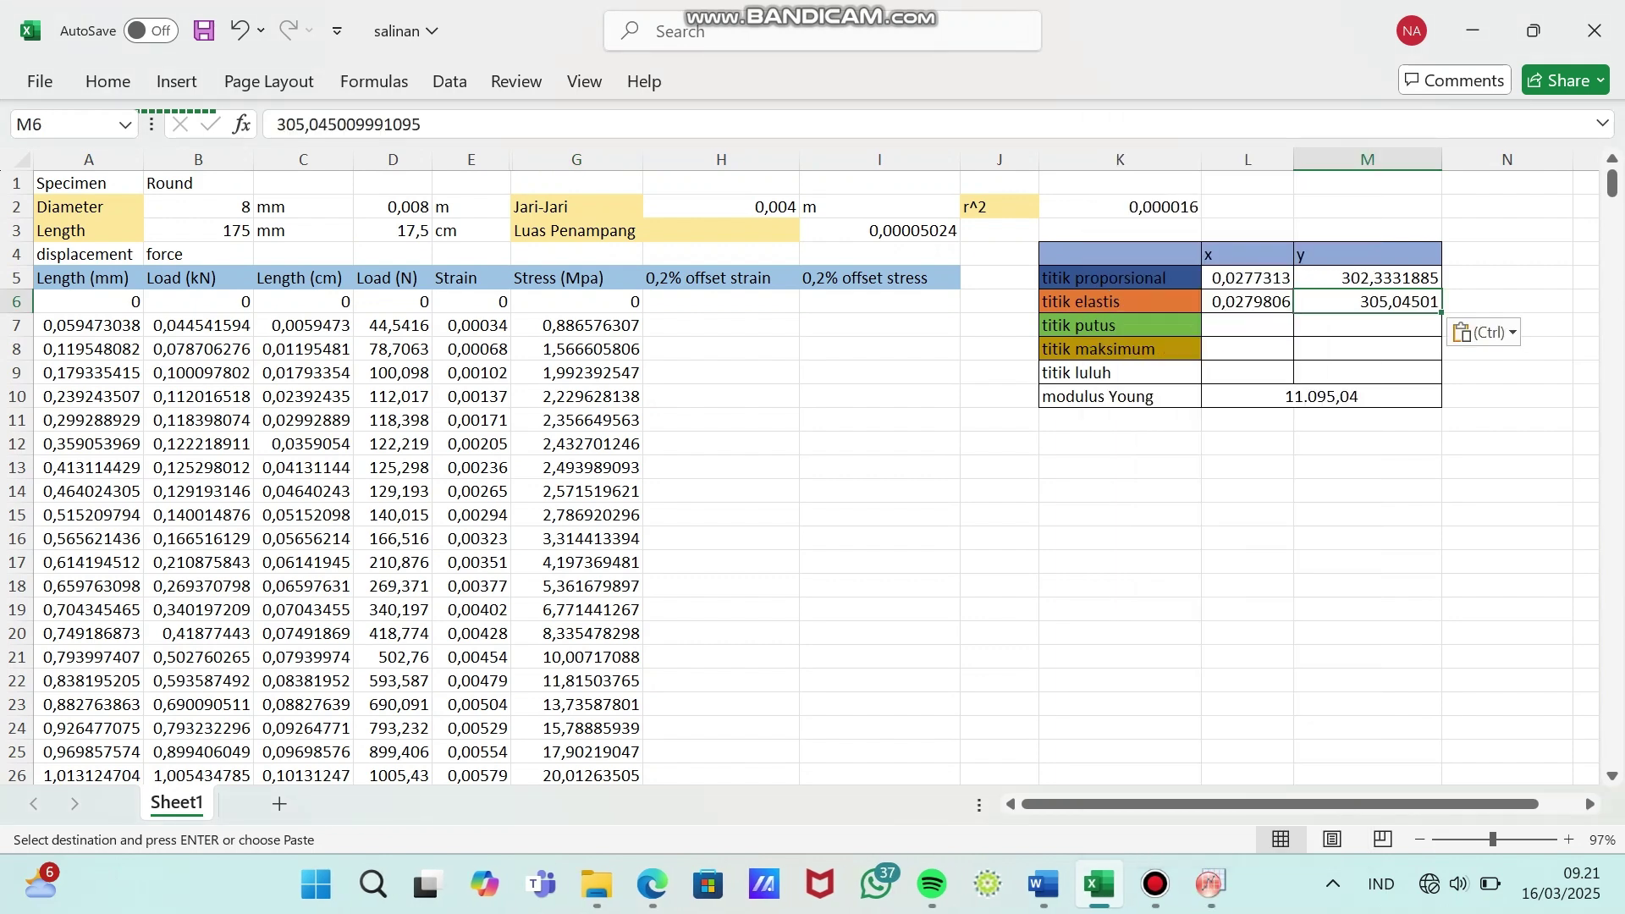
- Copy the strain in E524, the green last data row, into the titik putus x cell L7 as a value only
{"action": "left_click", "coordinate": [1246, 326]}
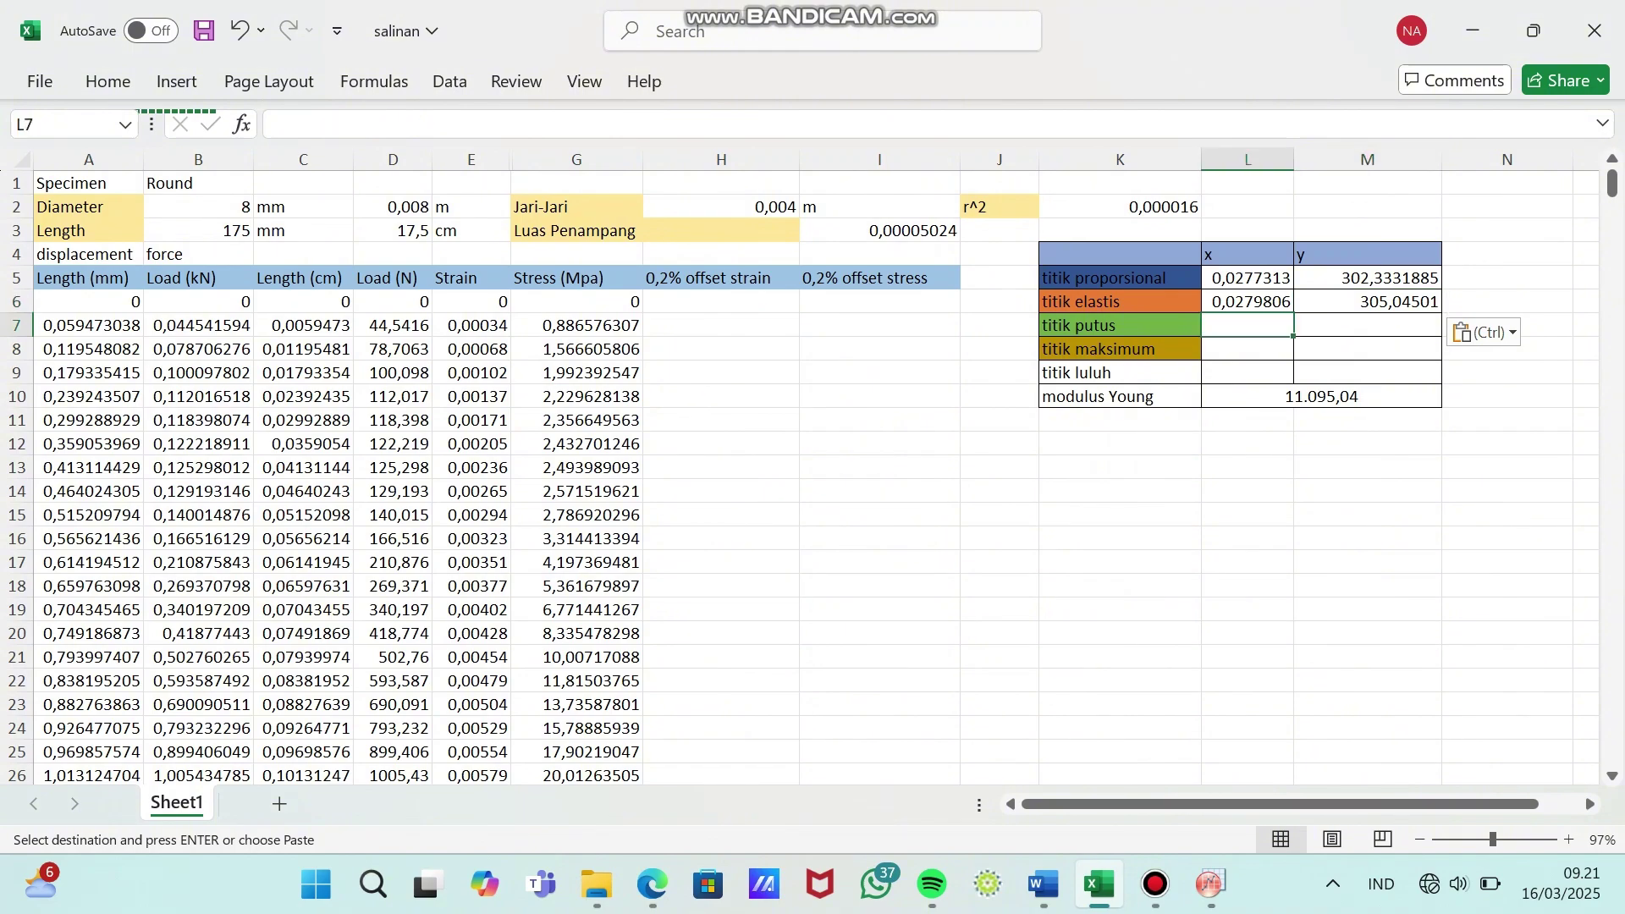
{"action": "scroll", "coordinate": [799, 478], "scroll_direction": "down", "scroll_amount": 20}
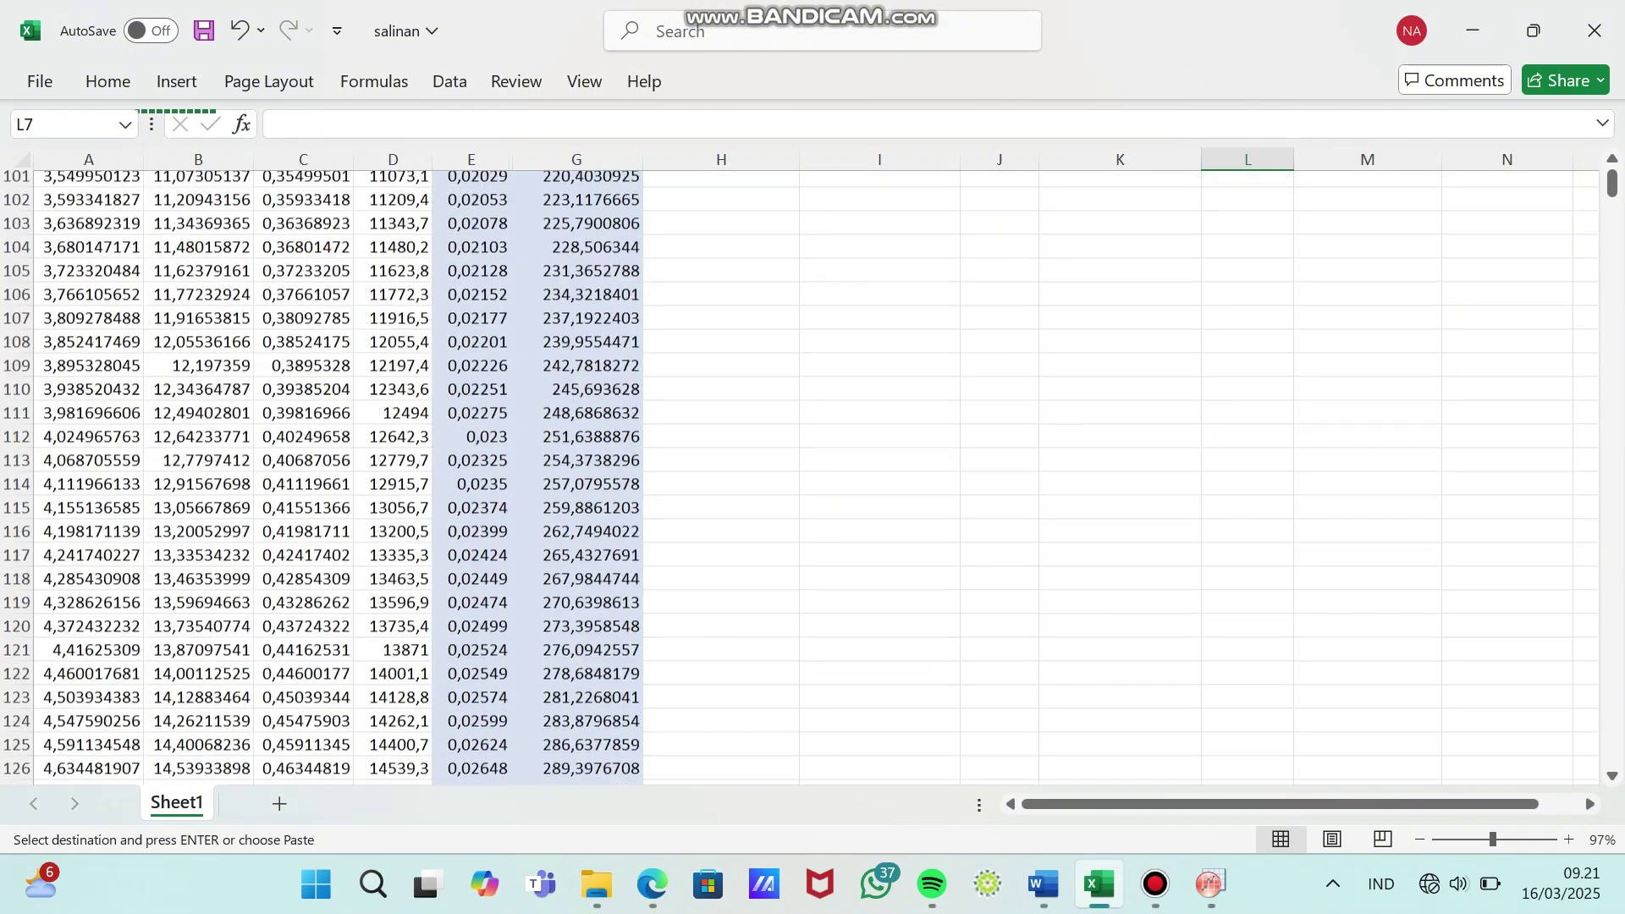
{"action": "scroll", "coordinate": [799, 477], "scroll_direction": "down", "scroll_amount": 20}
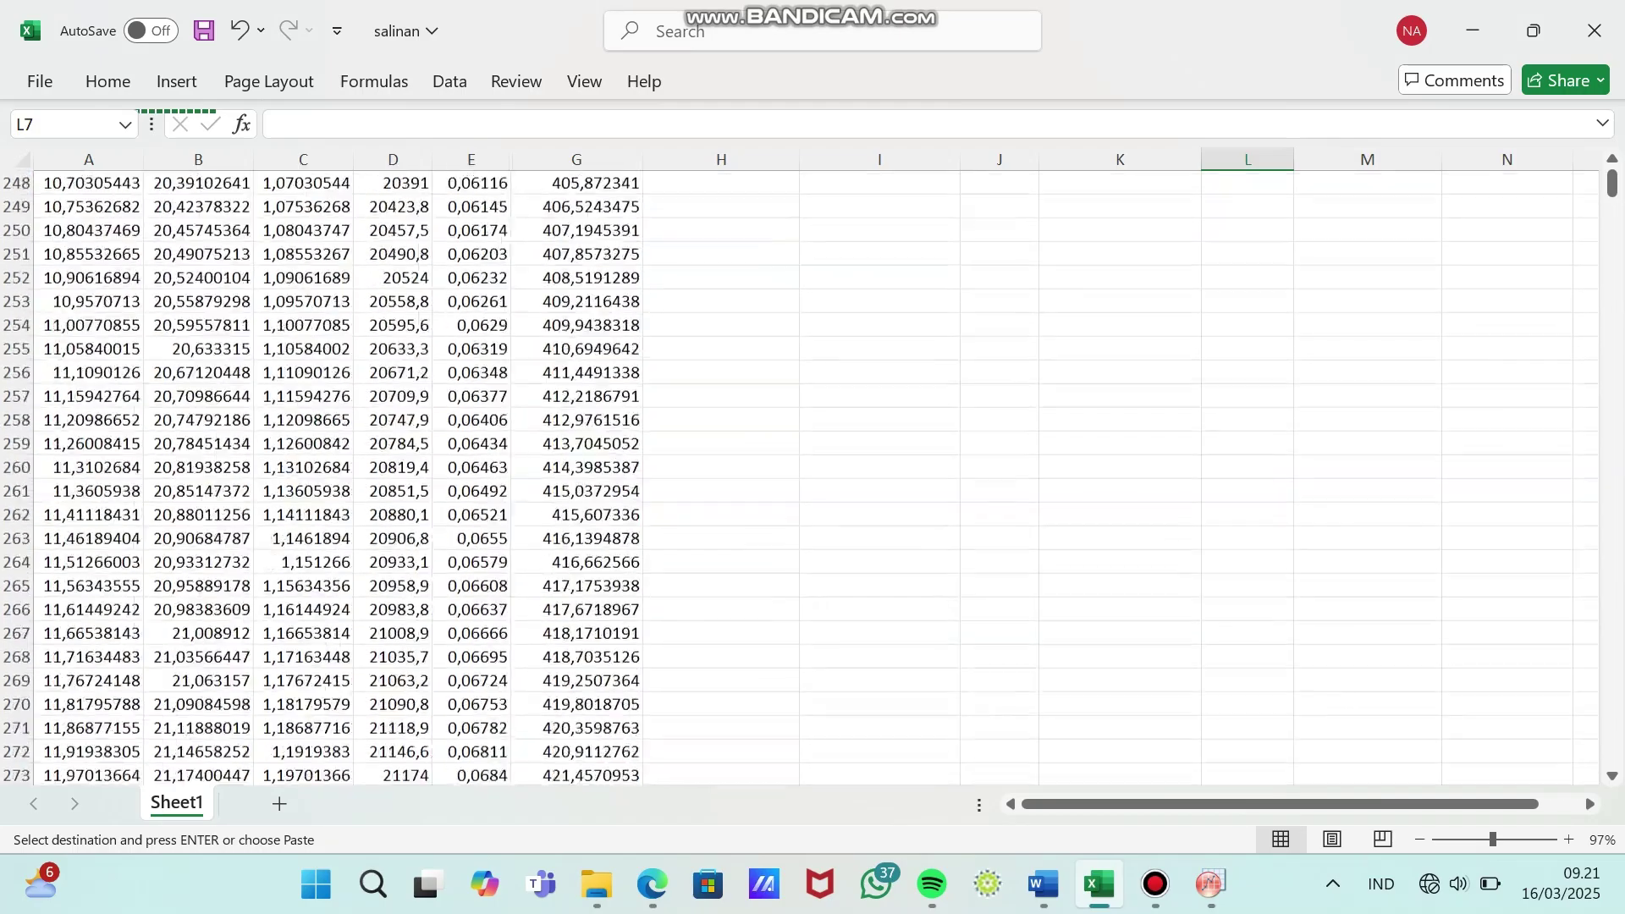
{"action": "scroll", "coordinate": [799, 477], "scroll_direction": "down", "scroll_amount": 20}
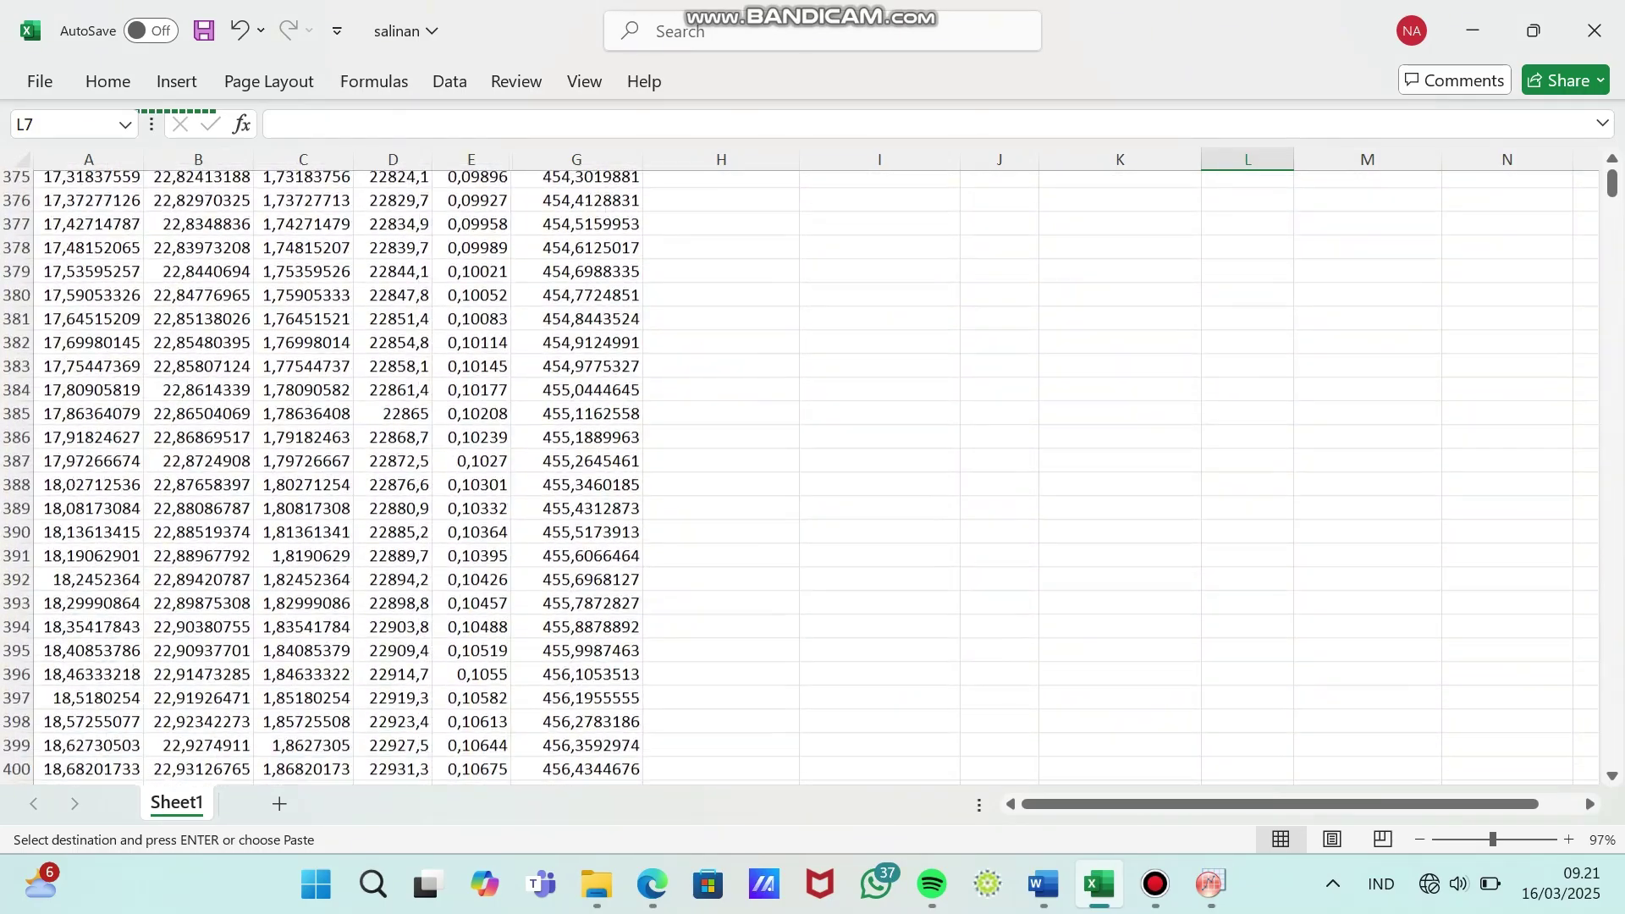
{"action": "scroll", "coordinate": [799, 478], "scroll_direction": "down", "scroll_amount": 20}
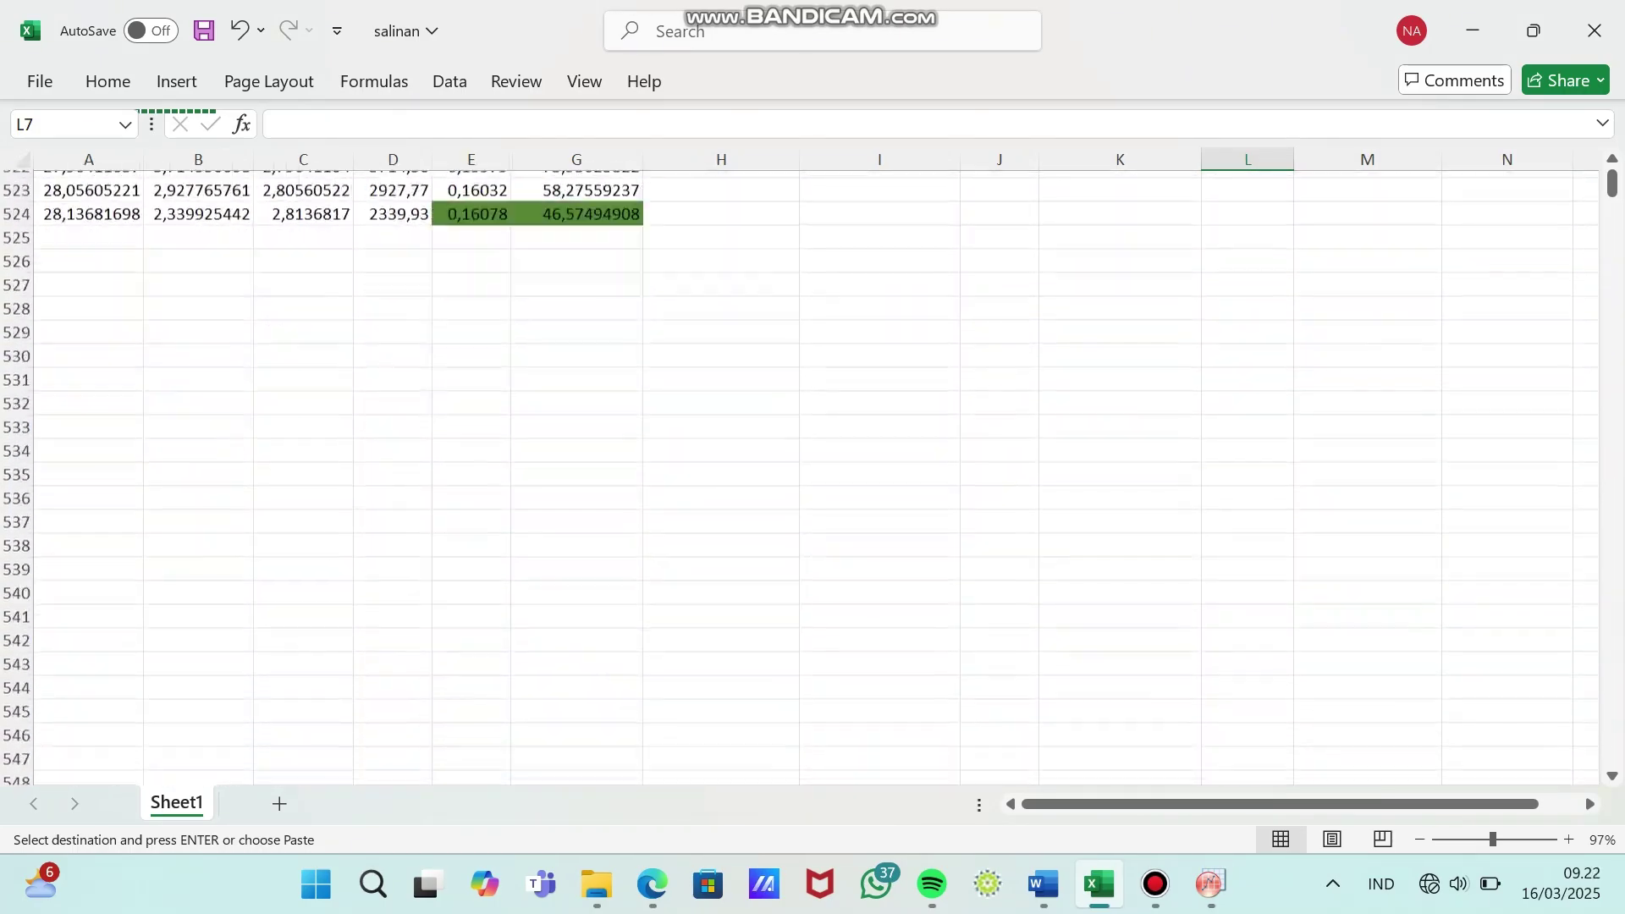
{"action": "scroll", "coordinate": [799, 478], "scroll_direction": "up", "scroll_amount": 1}
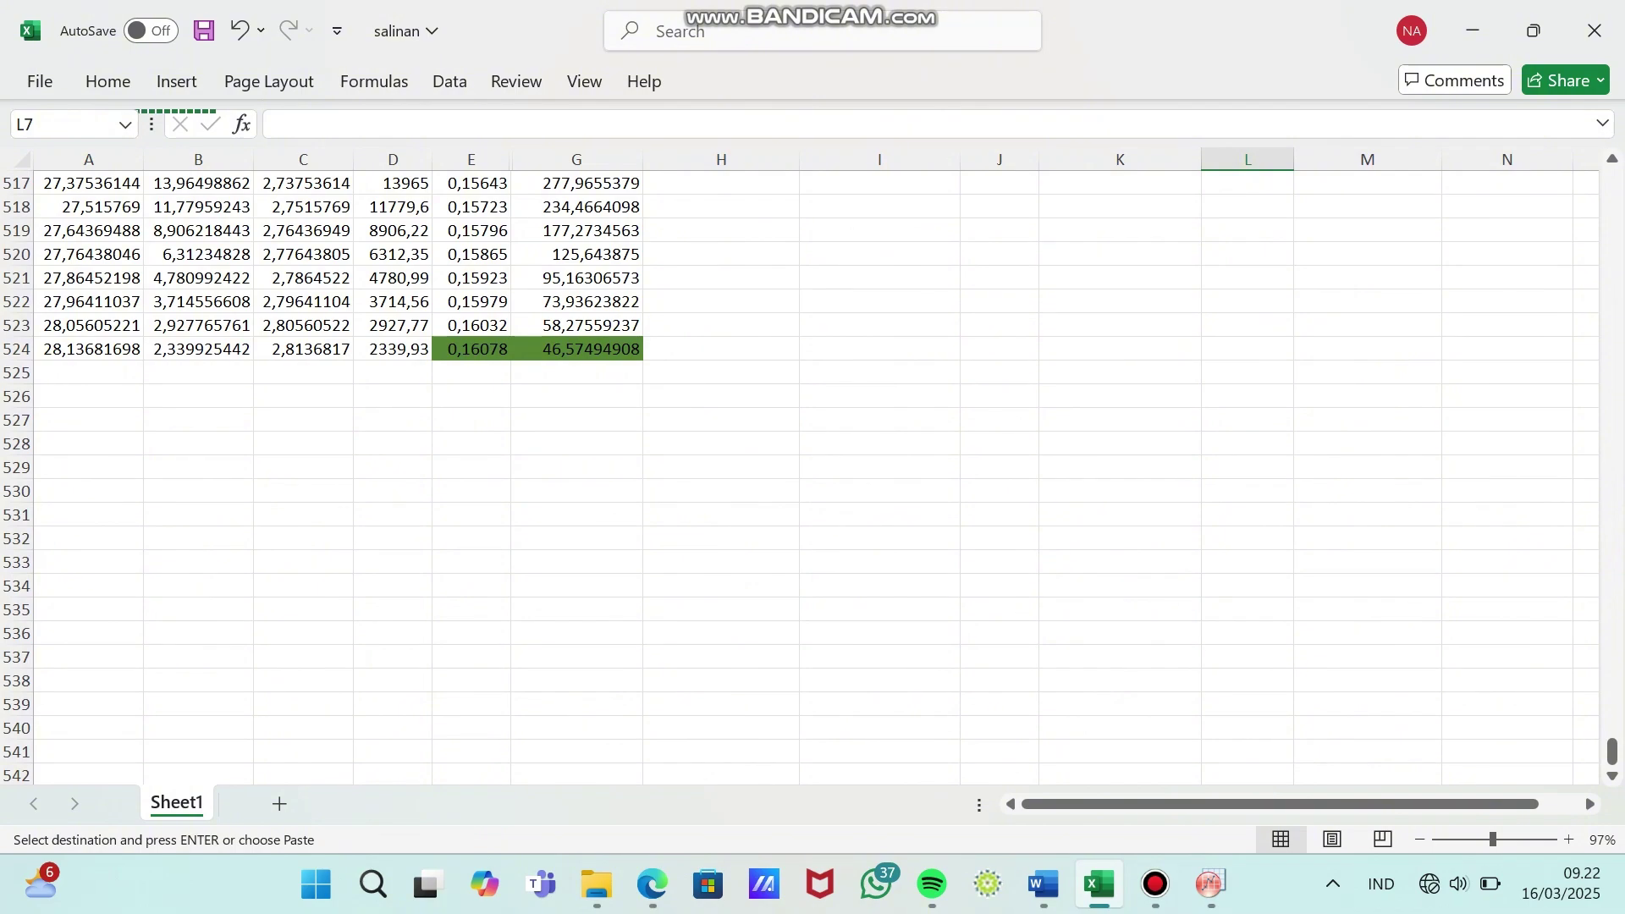
{"action": "left_click", "coordinate": [471, 348]}
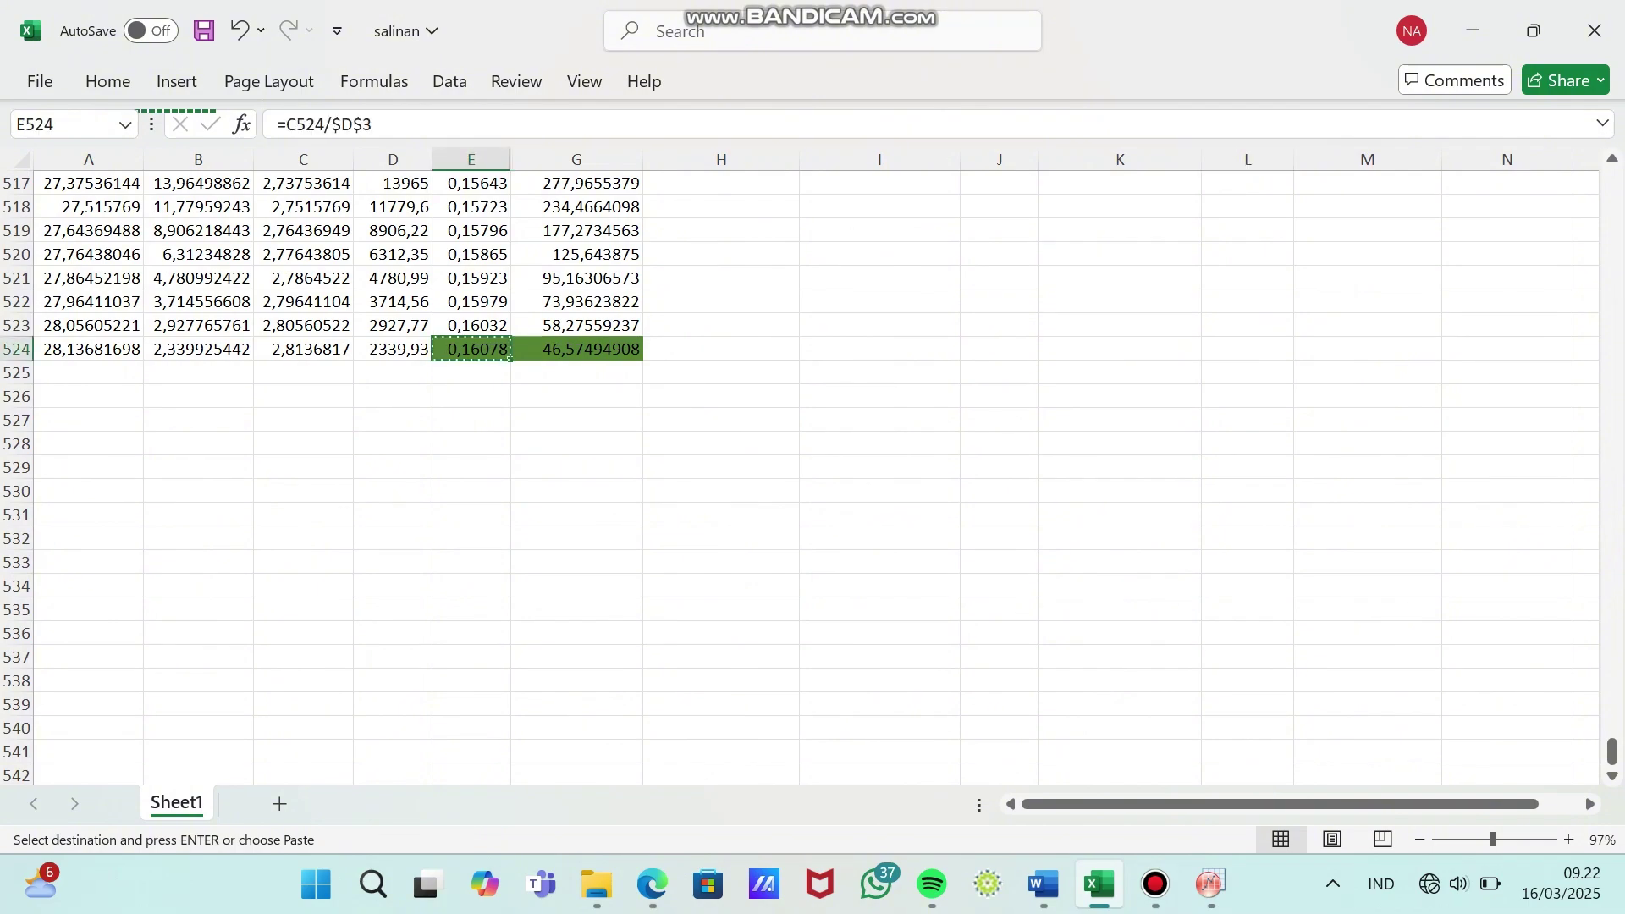
{"action": "scroll", "coordinate": [799, 477], "scroll_direction": "up", "scroll_amount": 20}
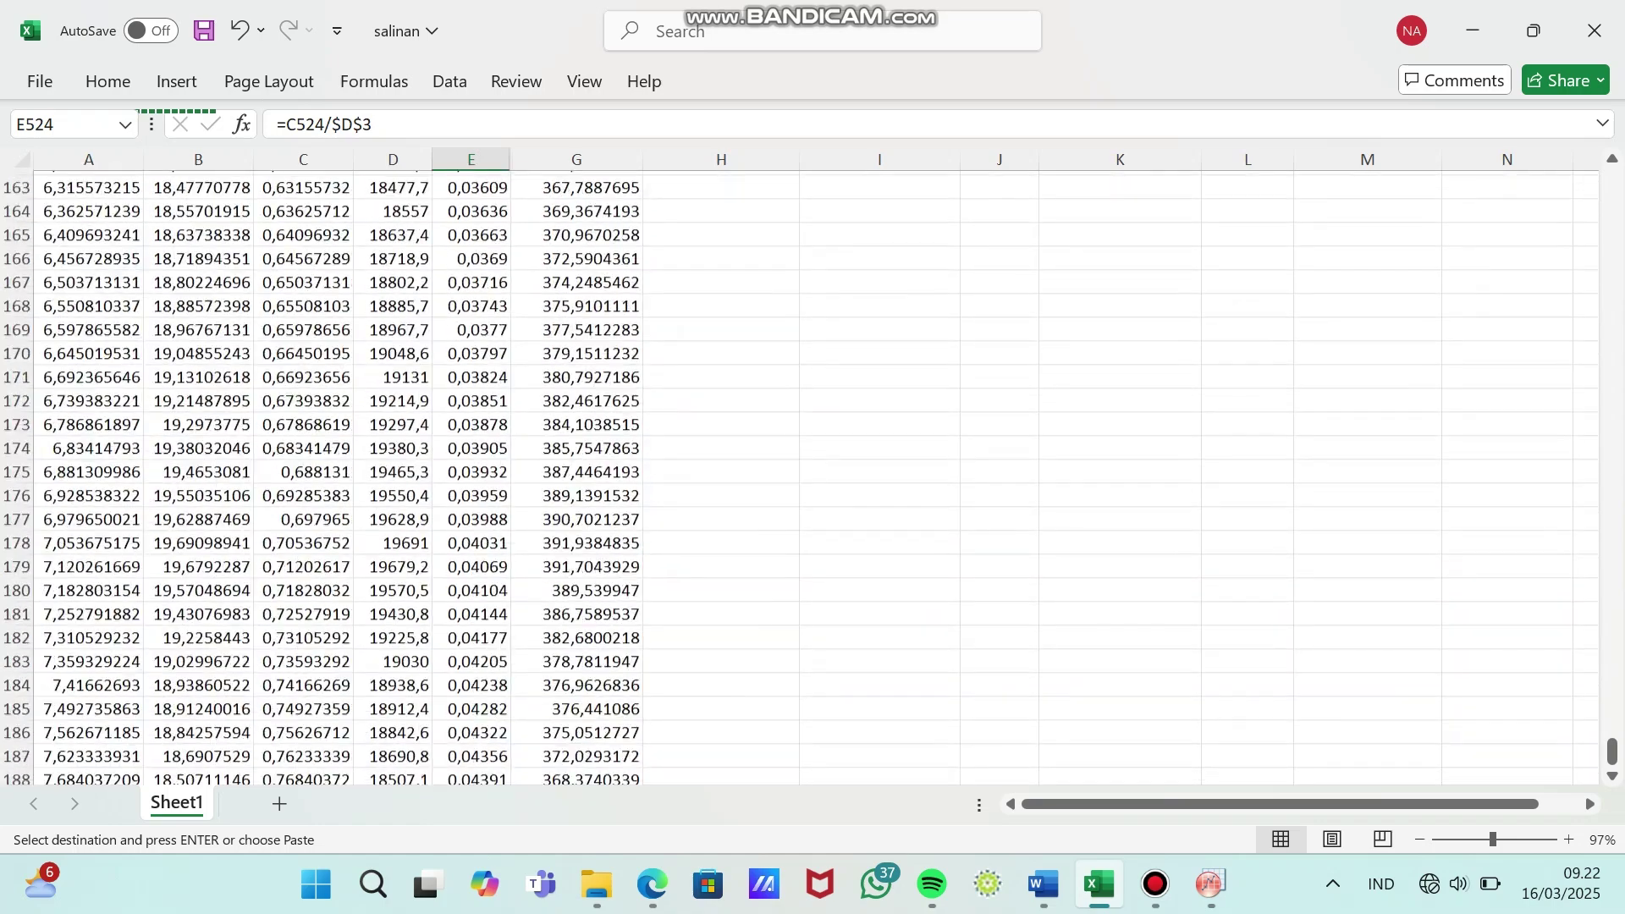
{"action": "scroll", "coordinate": [799, 477], "scroll_direction": "up", "scroll_amount": 20}
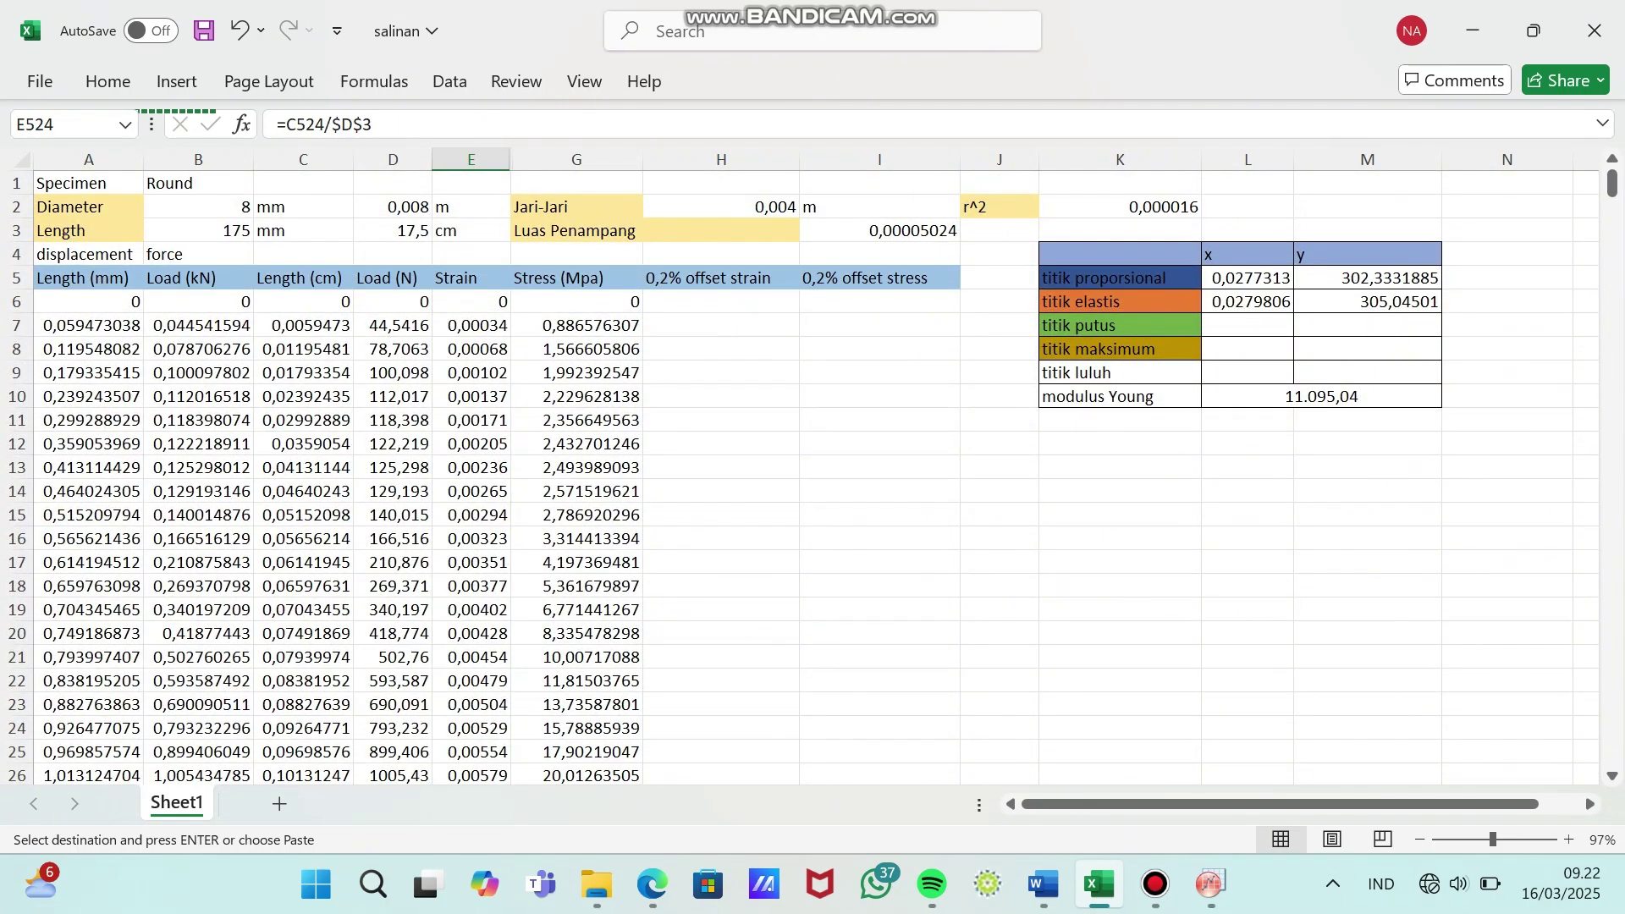
{"action": "left_click", "coordinate": [1247, 325]}
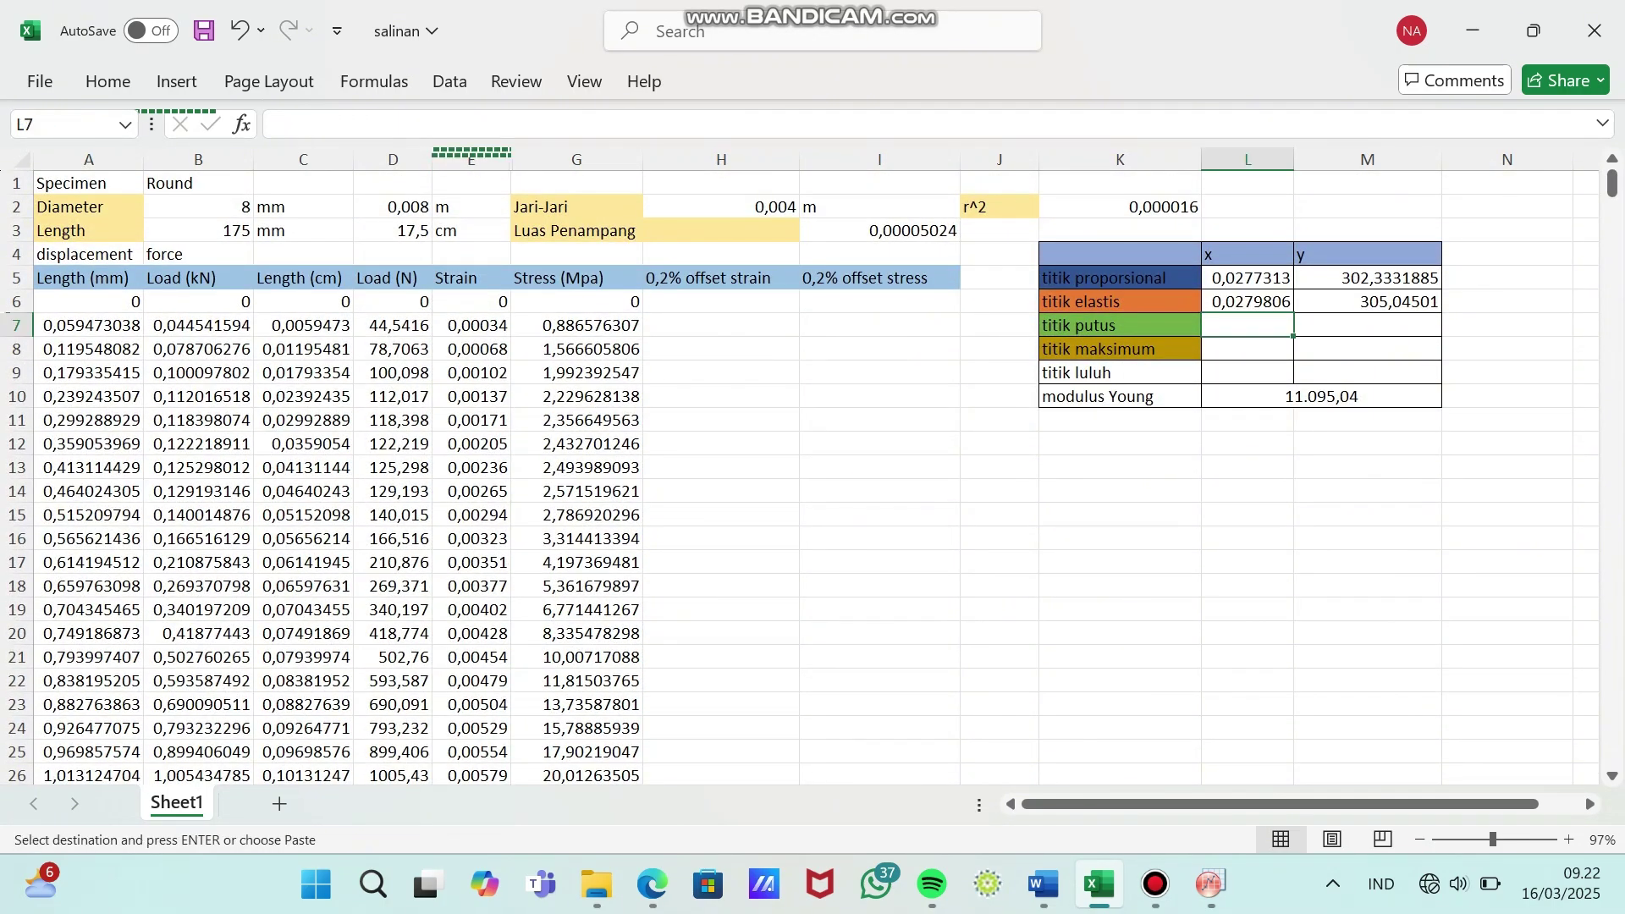
{"action": "right_click", "coordinate": [1259, 325]}
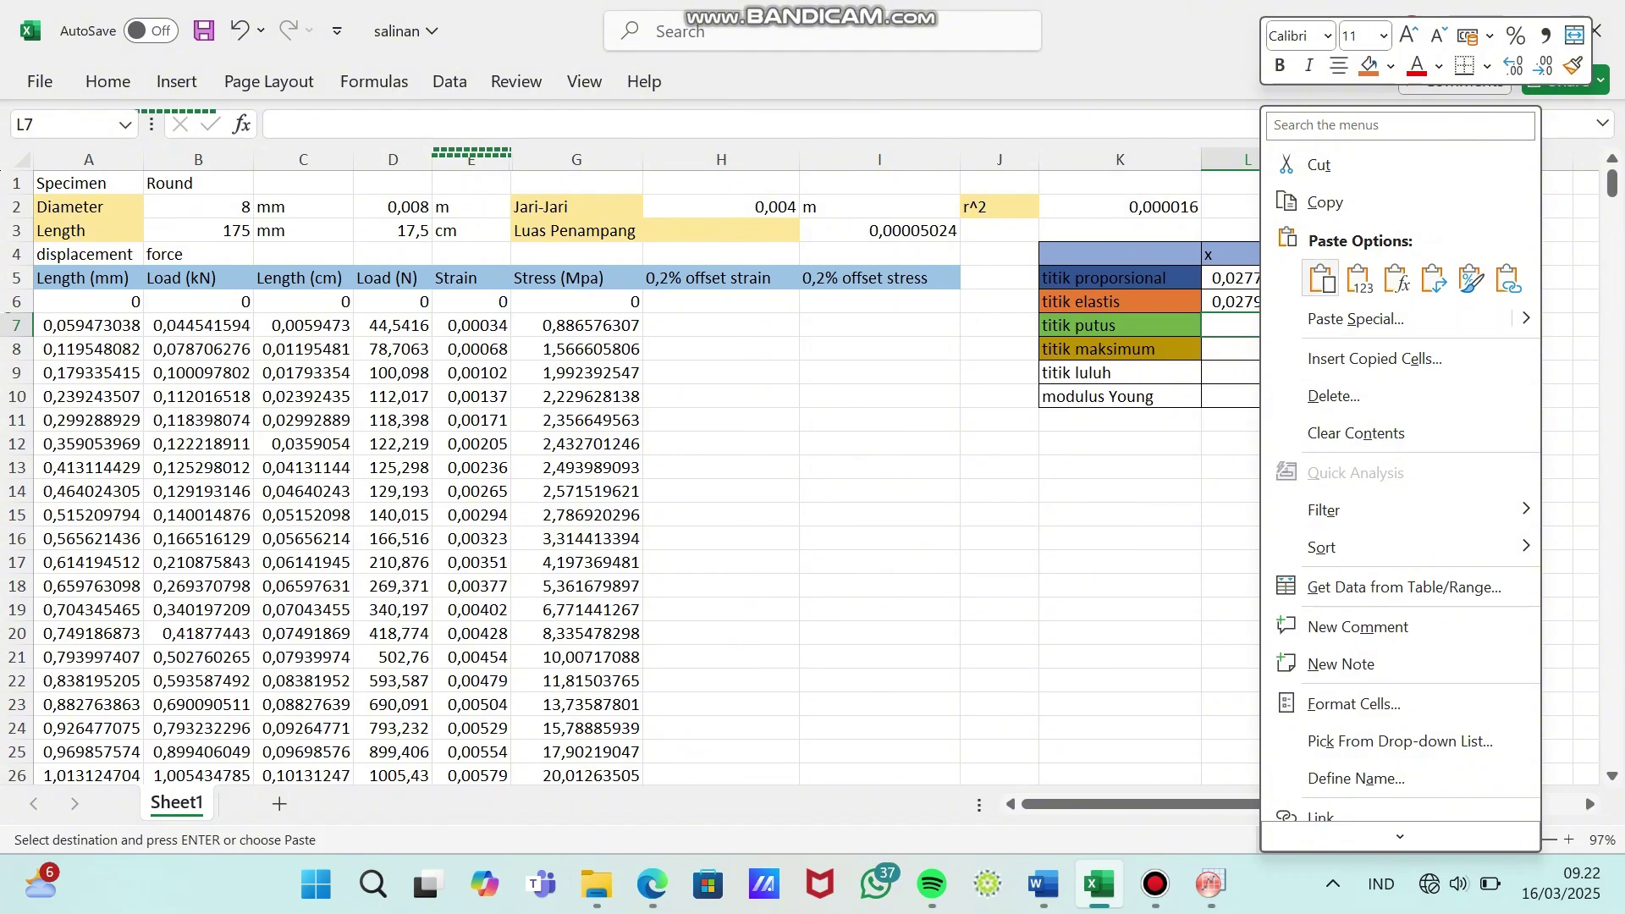
{"action": "left_click", "coordinate": [1359, 279]}
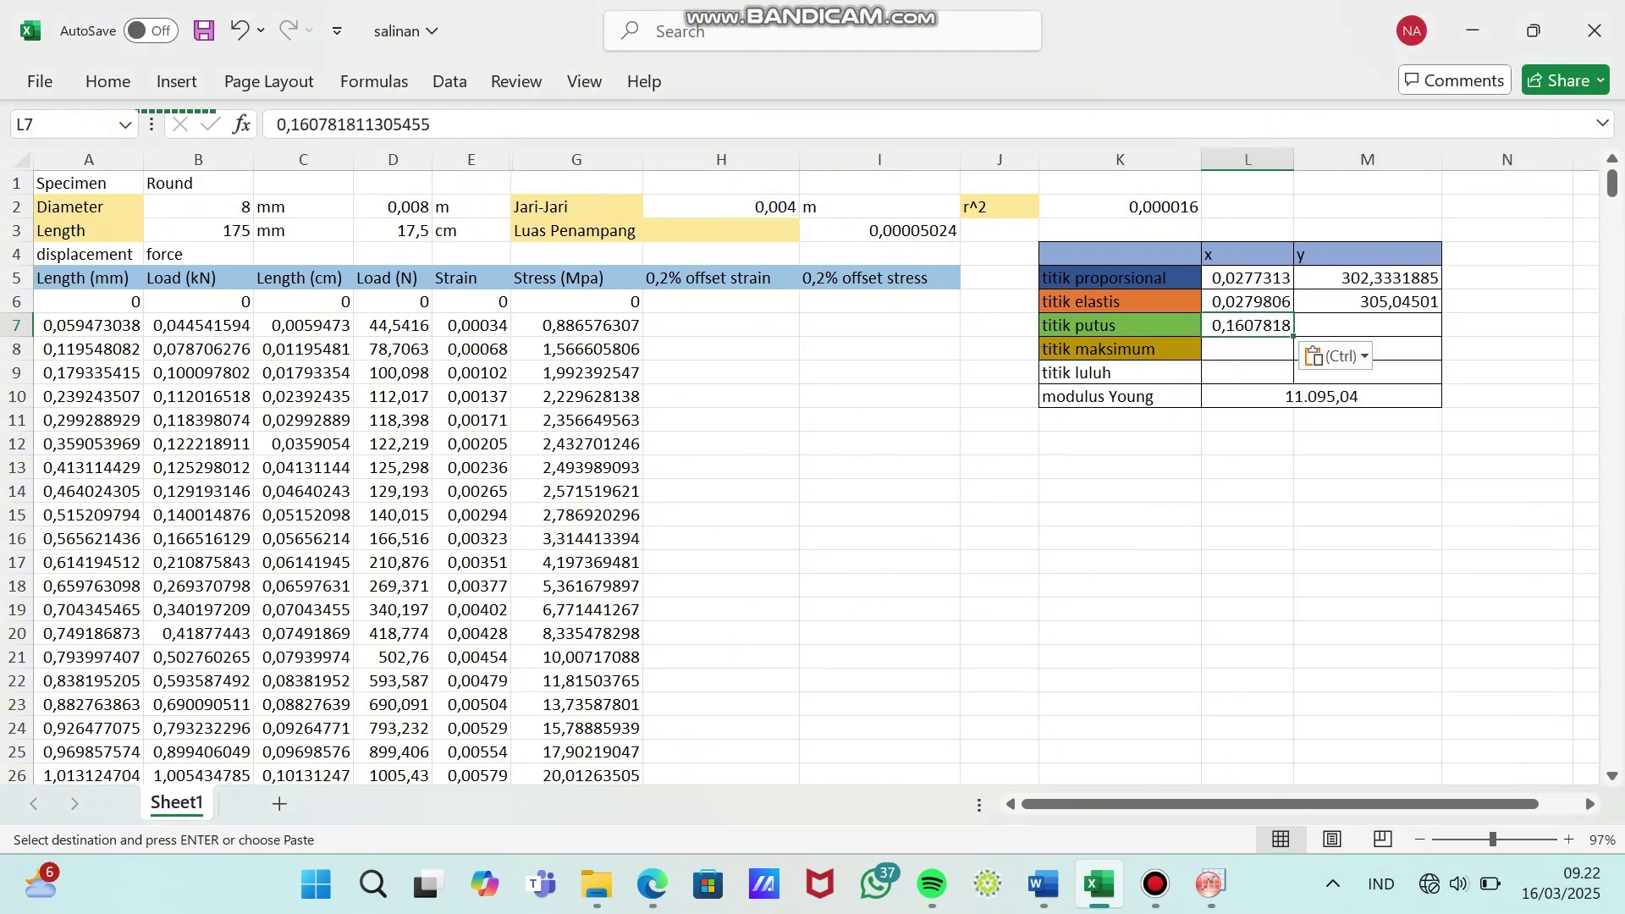
- Copy the stress in G524, the green last data row, into the titik putus y cell M7 as a value only
{"action": "scroll", "coordinate": [1371, 339], "scroll_direction": "down", "scroll_amount": 16}
{"action": "scroll", "coordinate": [812, 474], "scroll_direction": "down", "scroll_amount": 20}
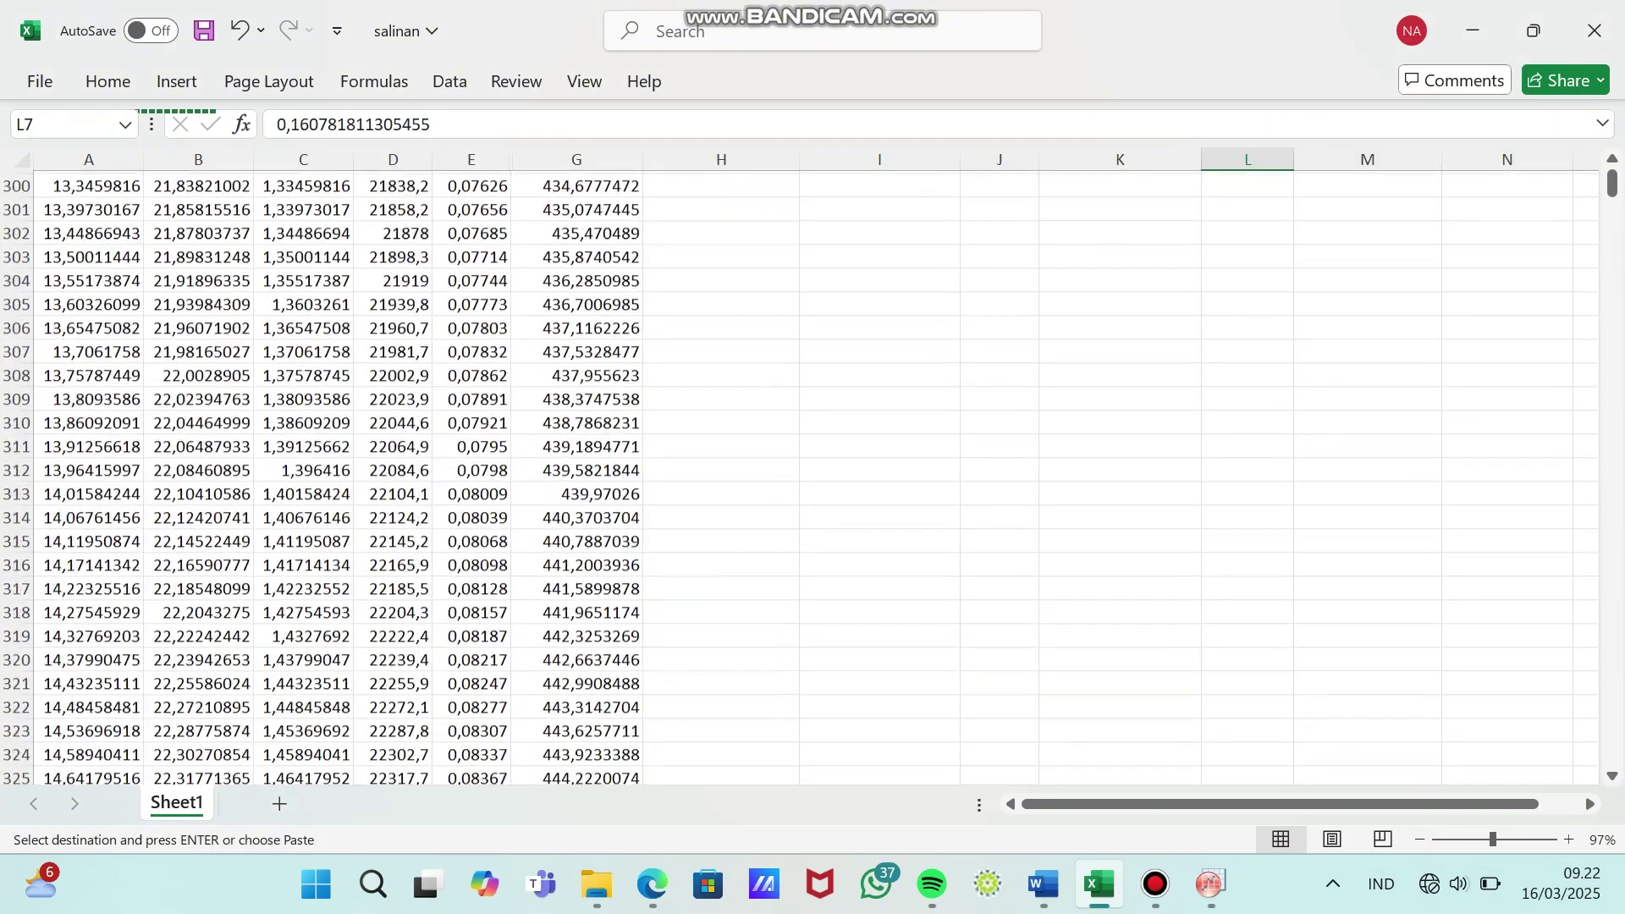
{"action": "scroll", "coordinate": [813, 474], "scroll_direction": "down", "scroll_amount": 20}
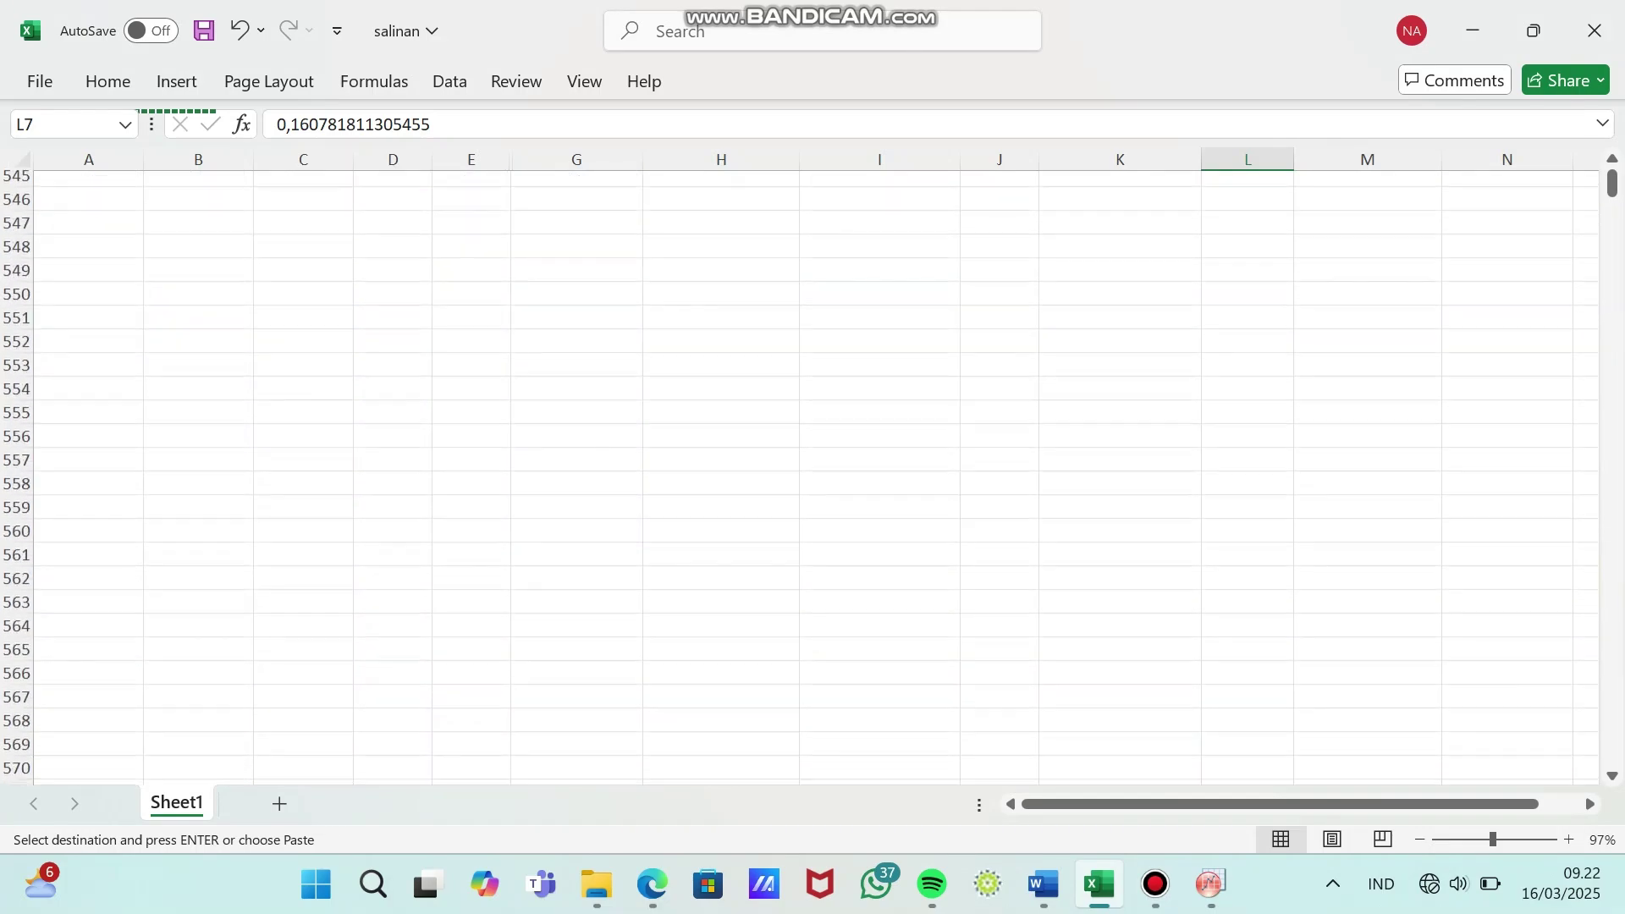
{"action": "scroll", "coordinate": [812, 474], "scroll_direction": "up", "scroll_amount": 13}
{"action": "left_click", "coordinate": [576, 586]}
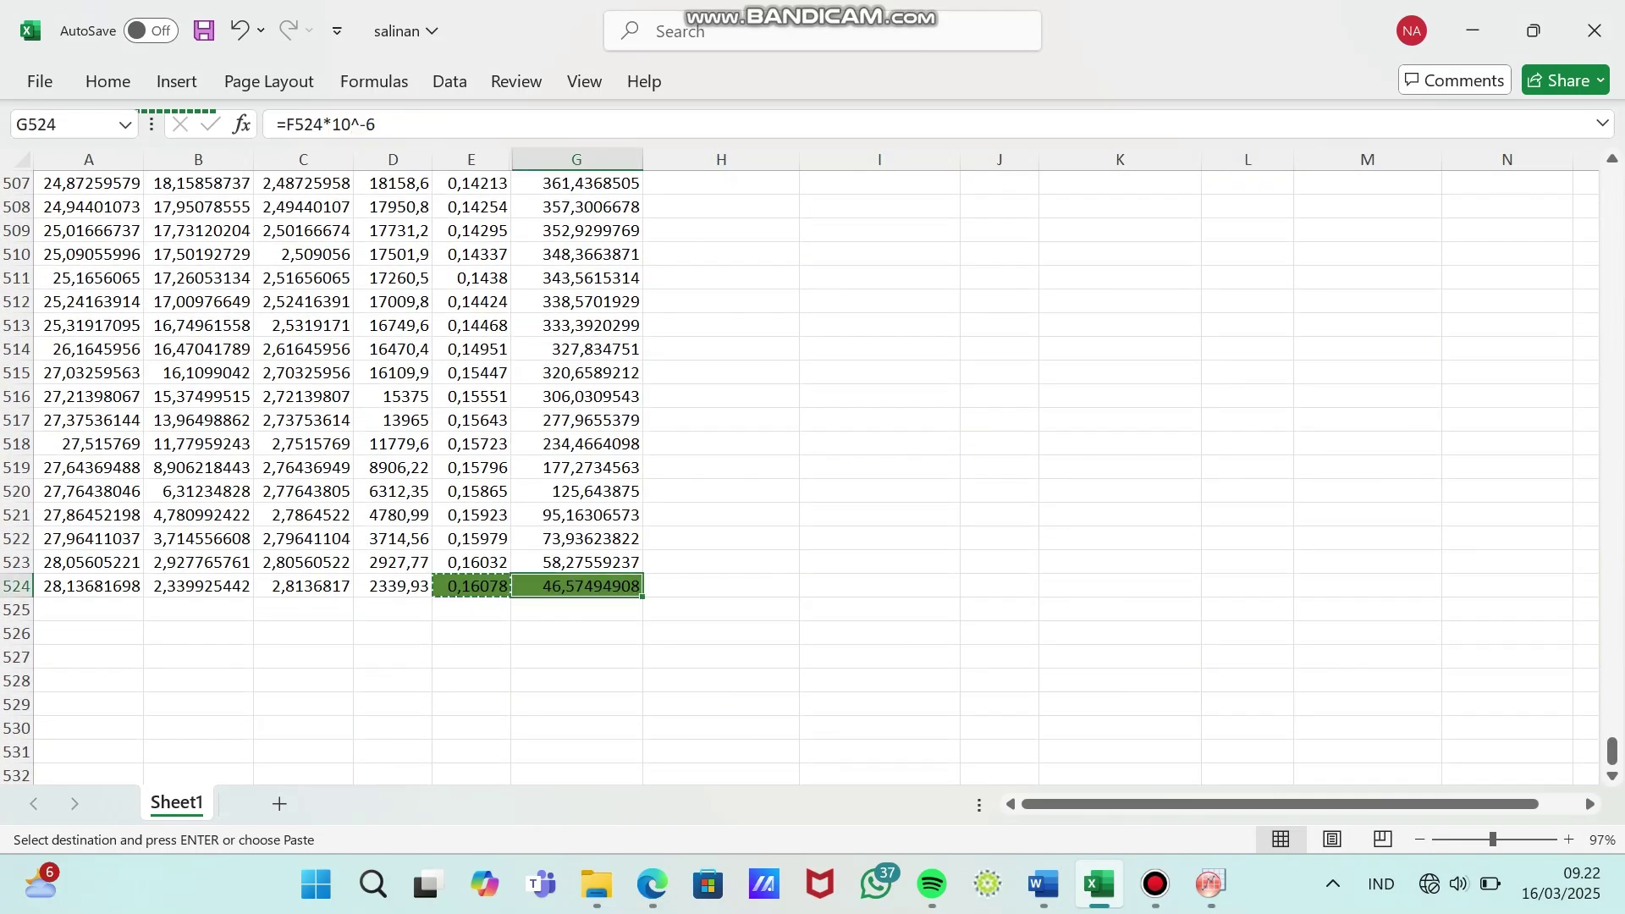
{"action": "scroll", "coordinate": [813, 474], "scroll_direction": "up", "scroll_amount": 20}
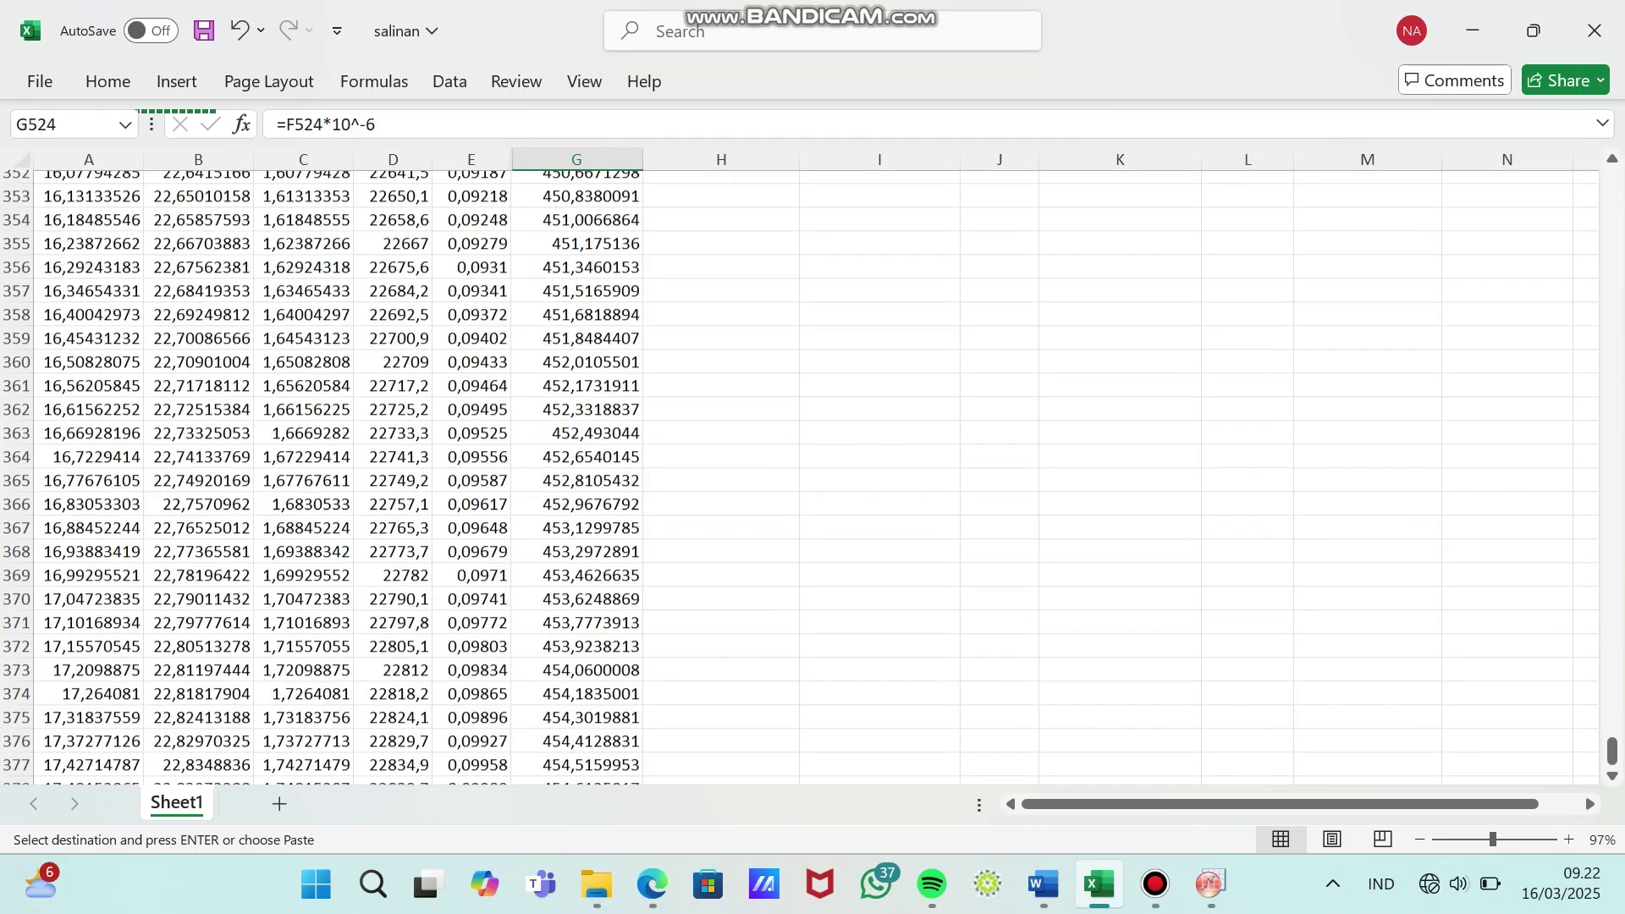
{"action": "scroll", "coordinate": [800, 478], "scroll_direction": "up", "scroll_amount": 20}
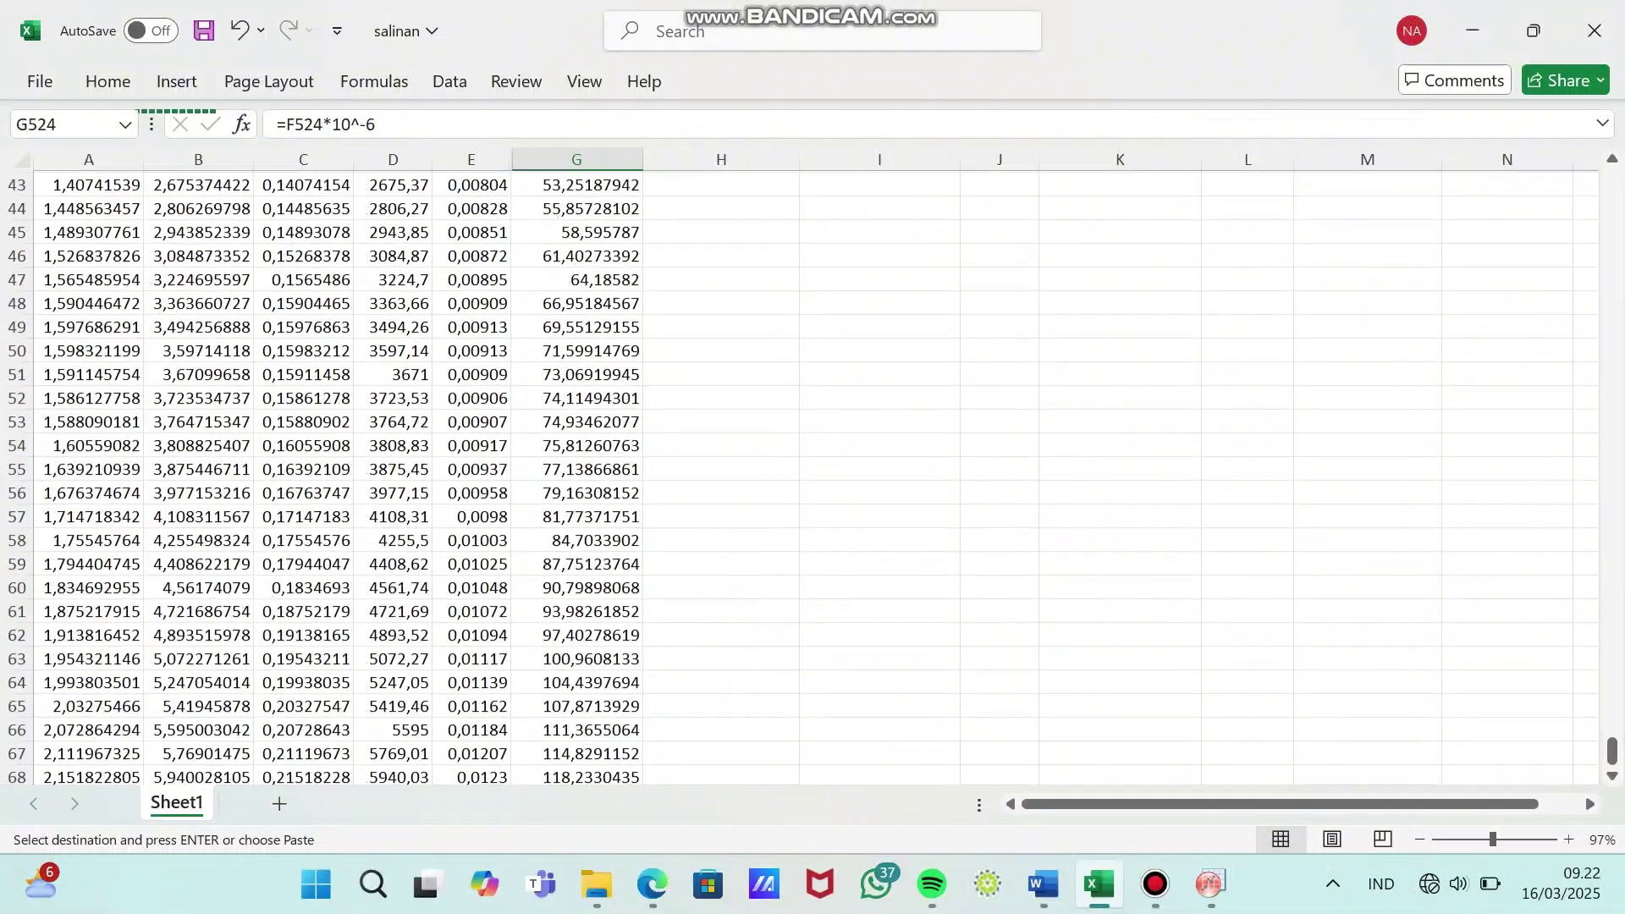
{"action": "left_click", "coordinate": [1366, 326]}
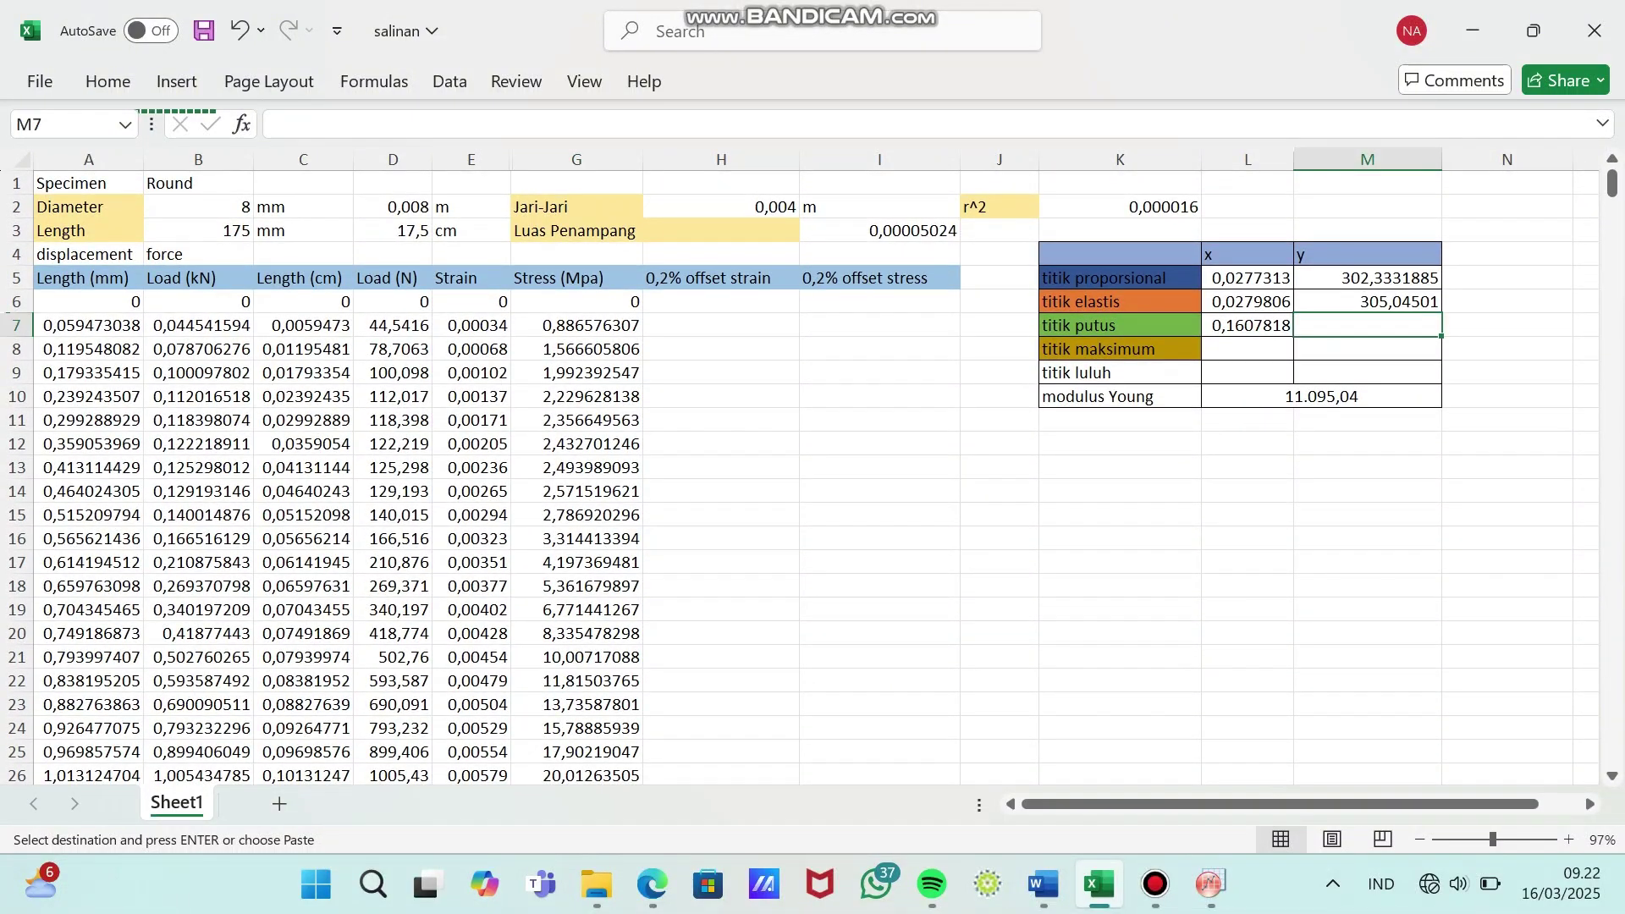
{"action": "right_click", "coordinate": [1368, 325]}
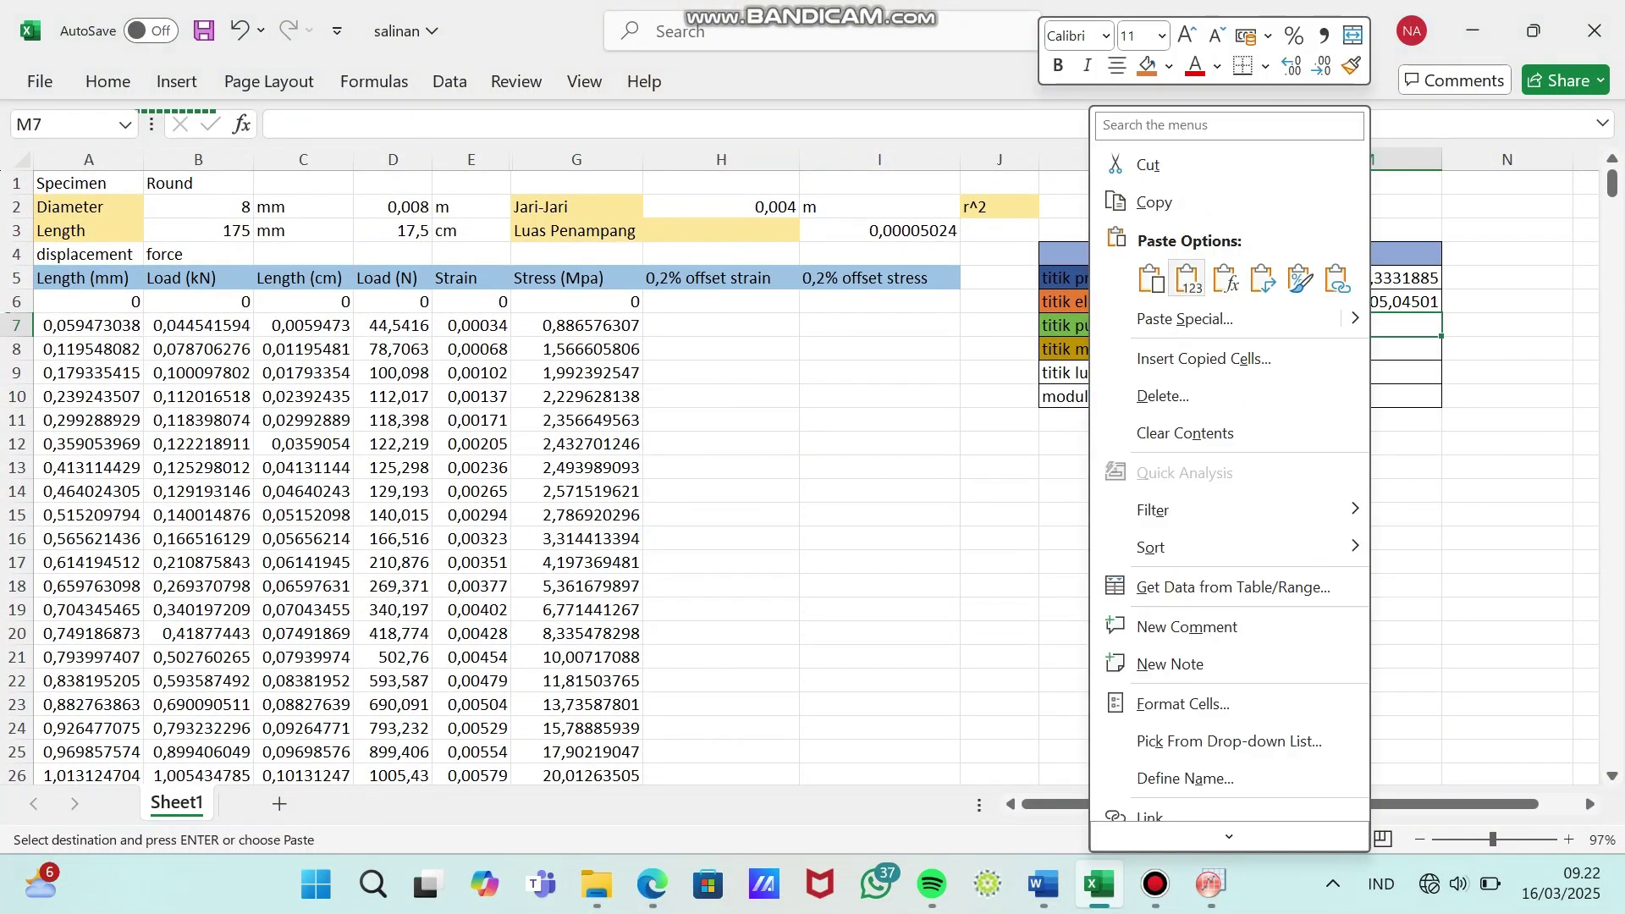
{"action": "left_click", "coordinate": [1186, 278]}
- Enter a MAX formula over the strain data E6:E524 in the titik maksimum x cell L8
{"action": "left_click", "coordinate": [1247, 349]}
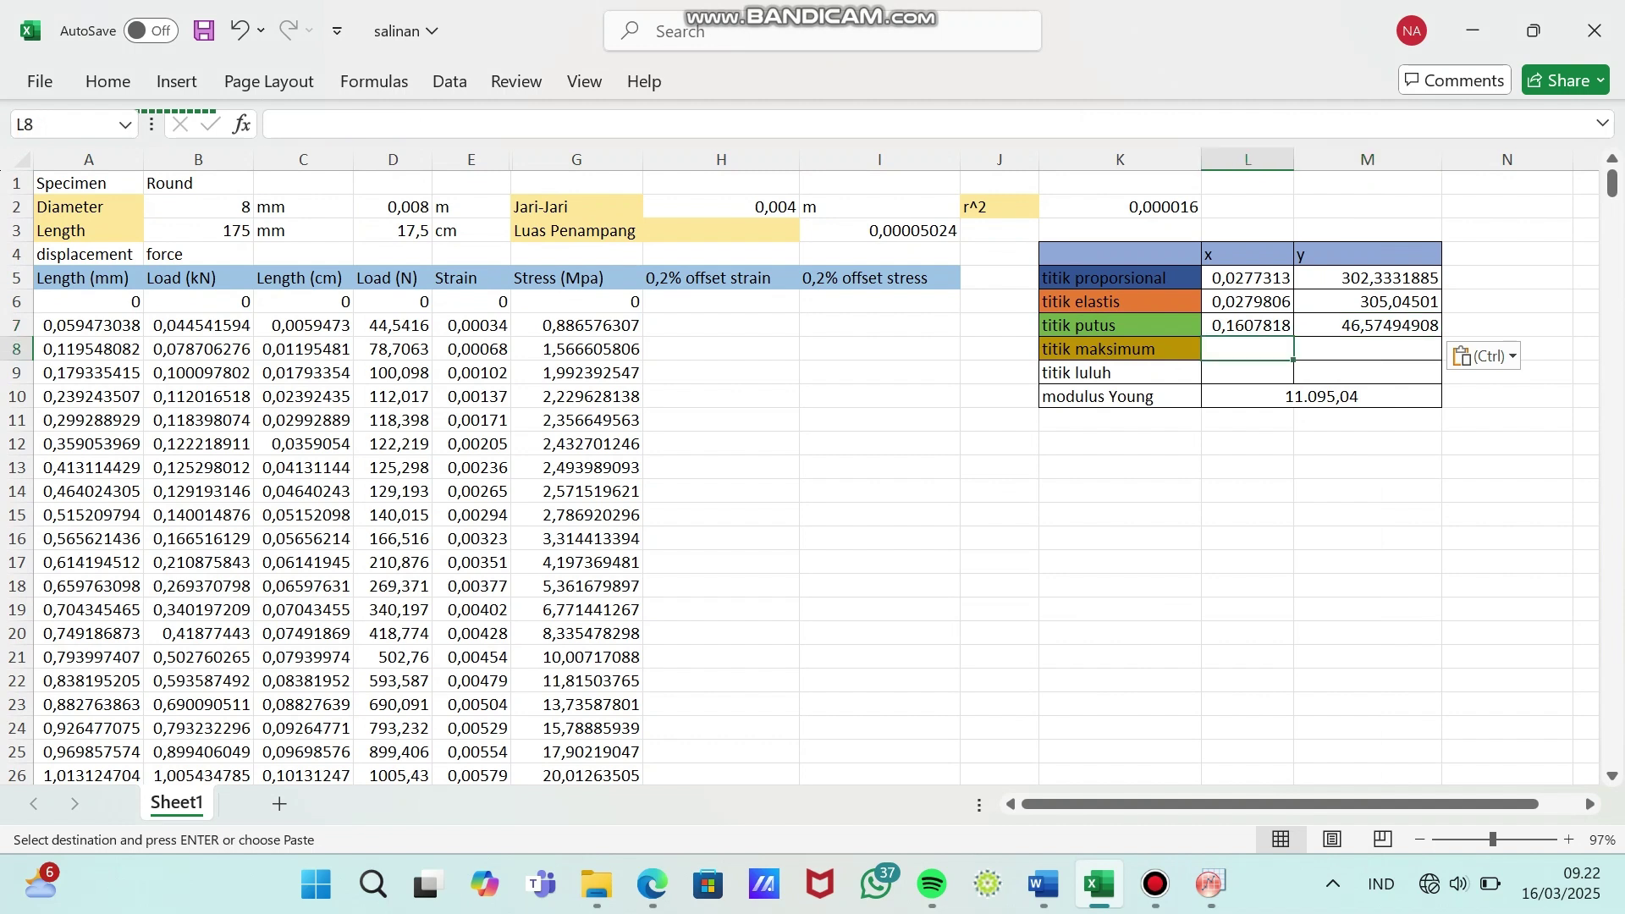
{"action": "type", "text": "="}
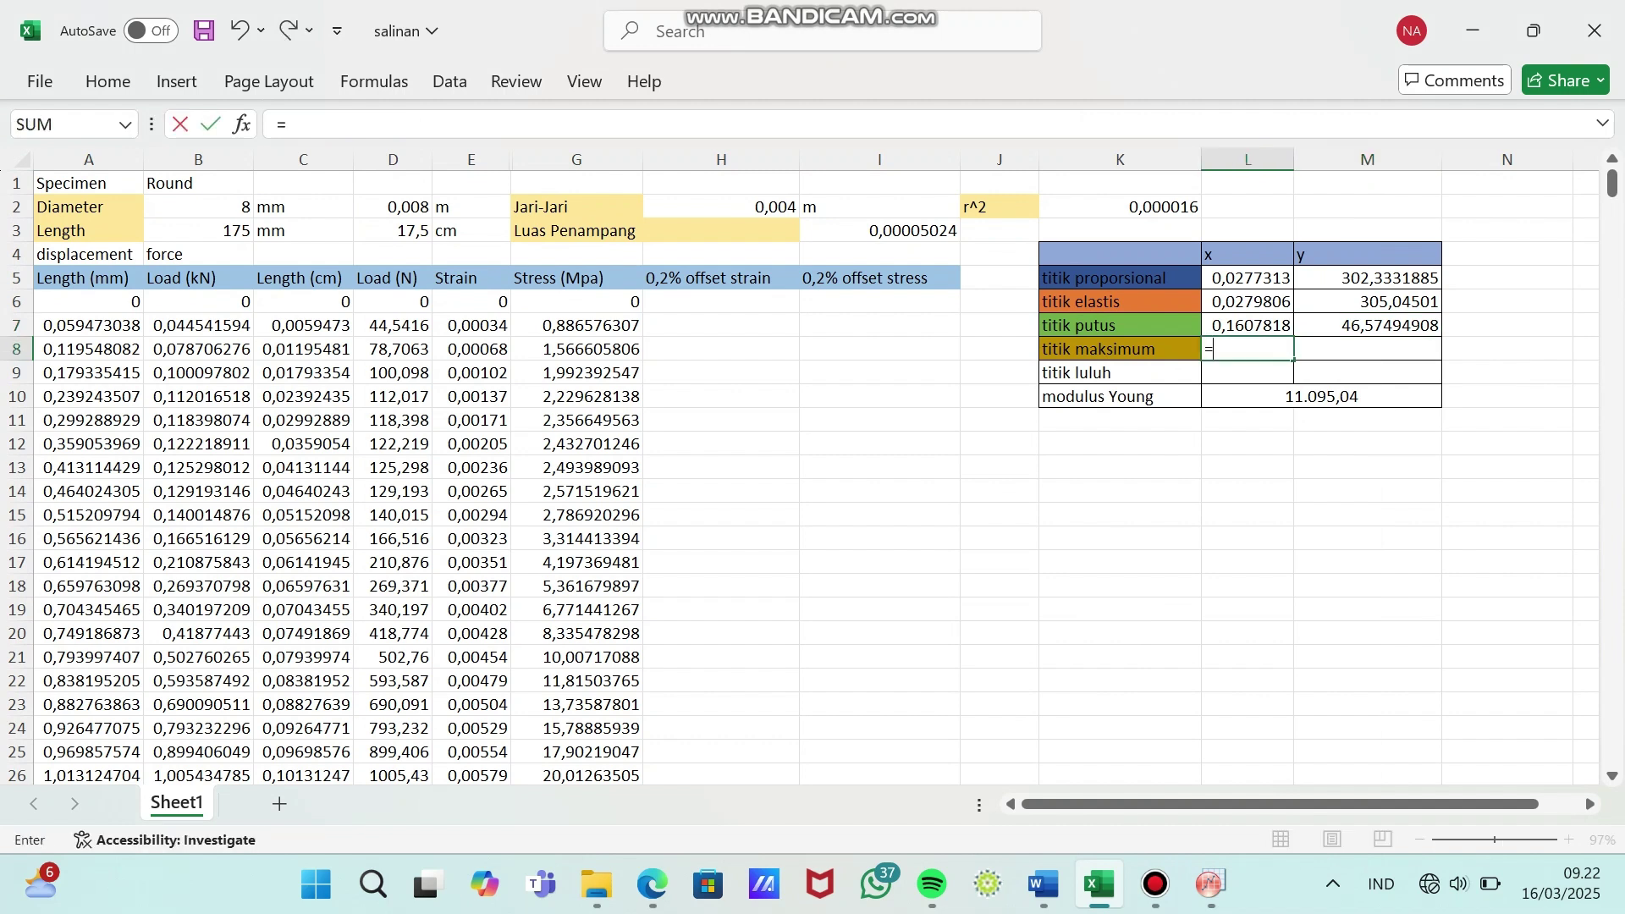
{"action": "type", "text": "max"}
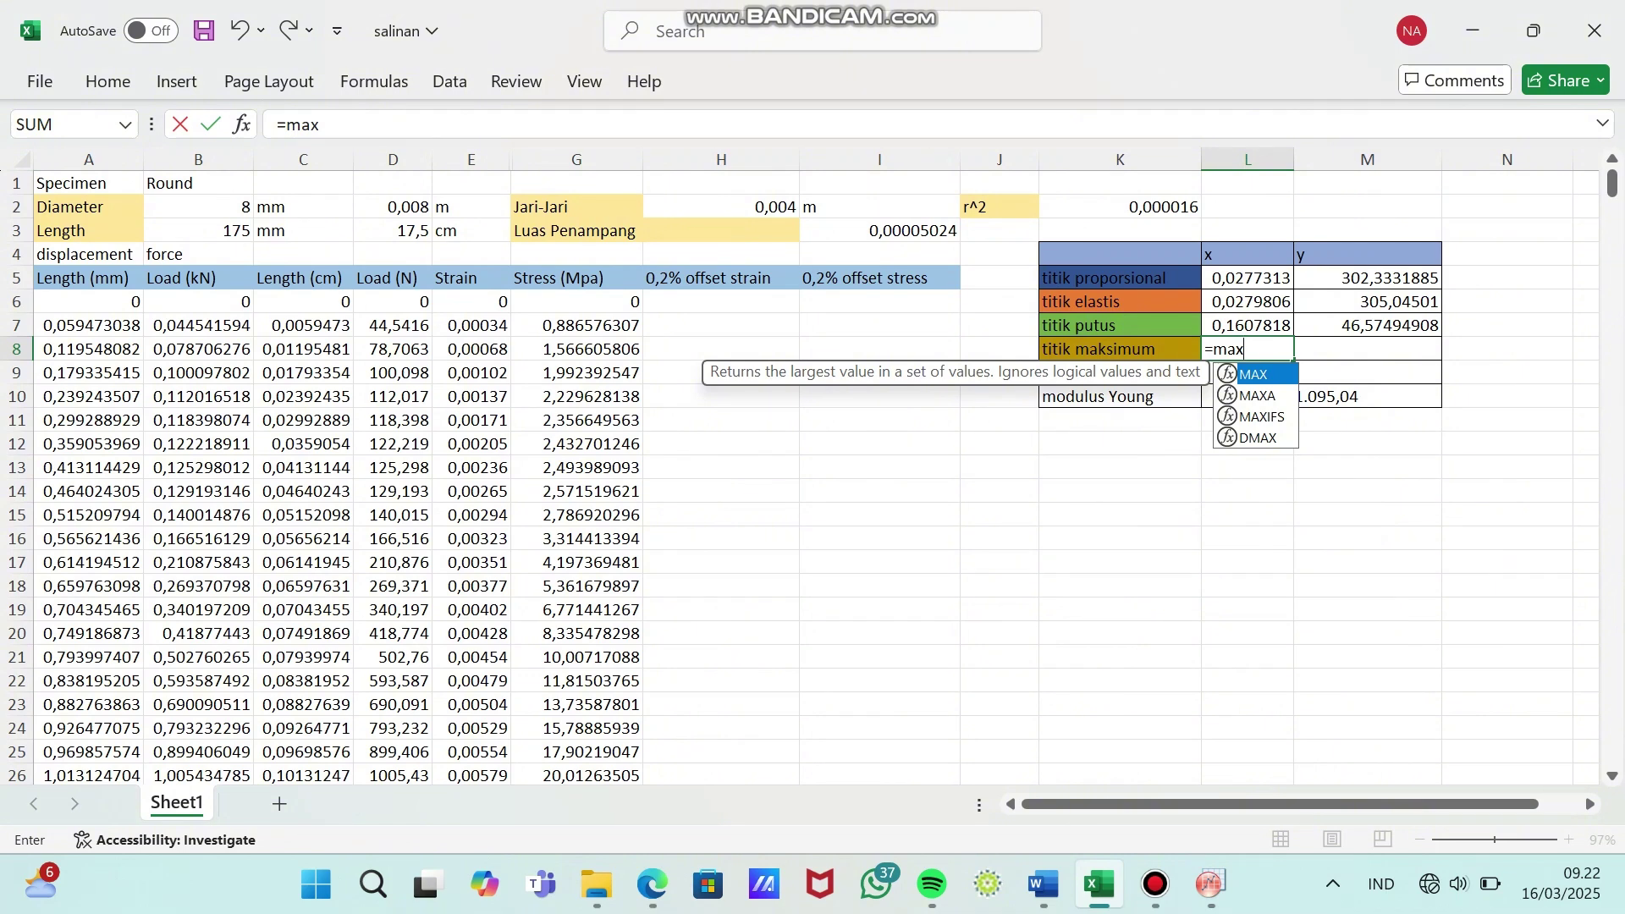
{"action": "left_click", "coordinate": [470, 302]}
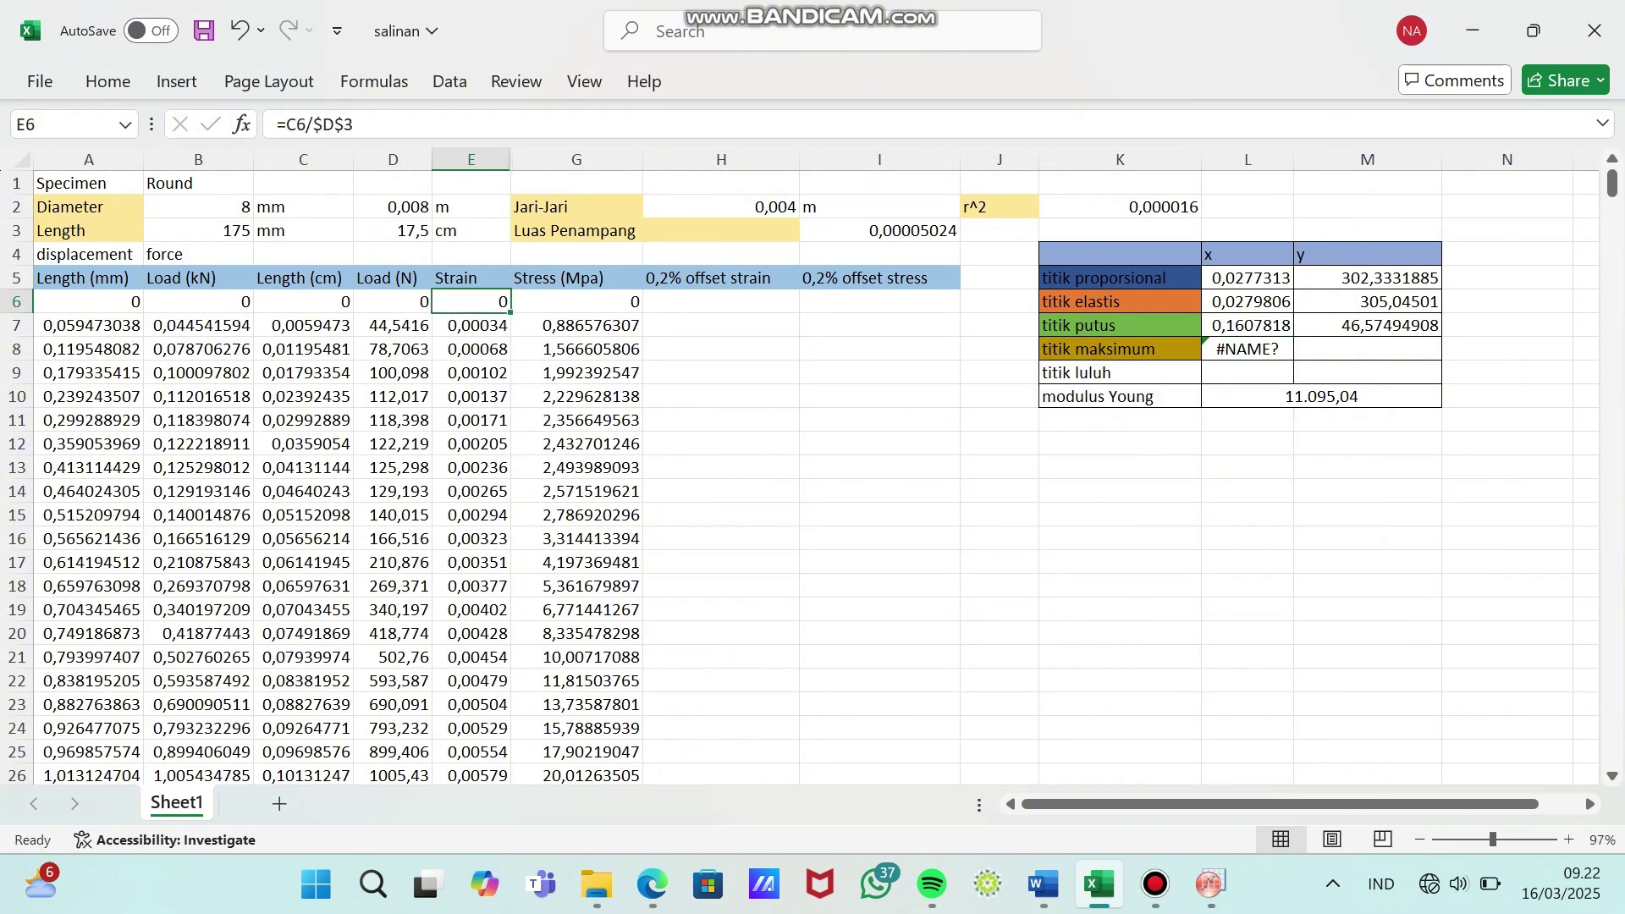
{"action": "left_click", "coordinate": [1247, 348]}
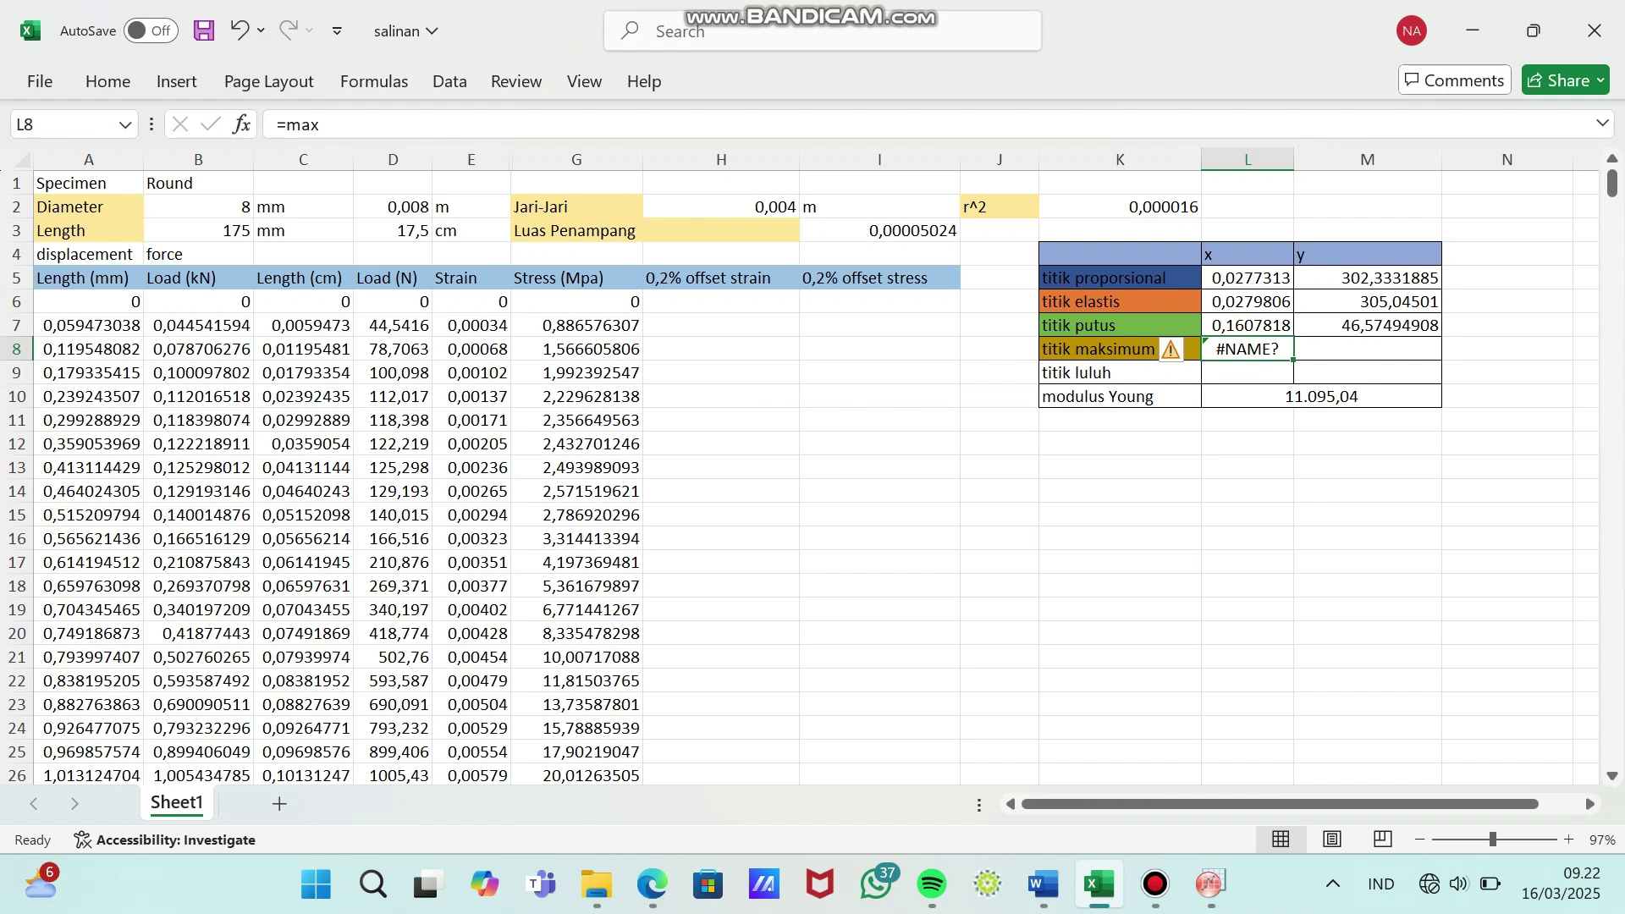
{"action": "key", "text": "F2"}
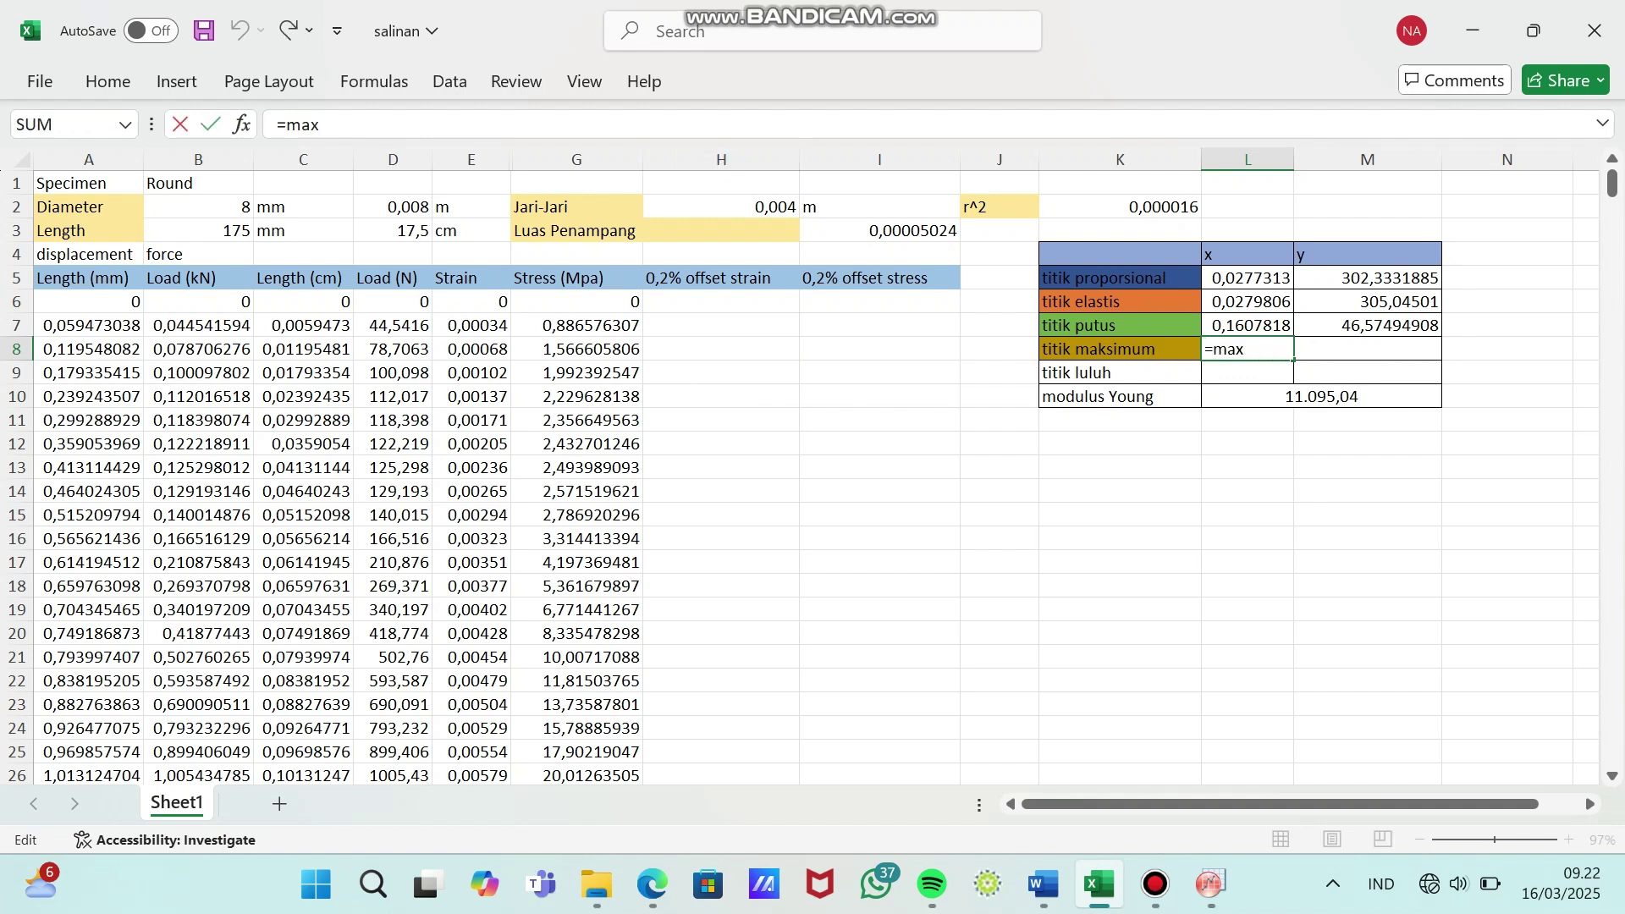
{"action": "type", "text": "("}
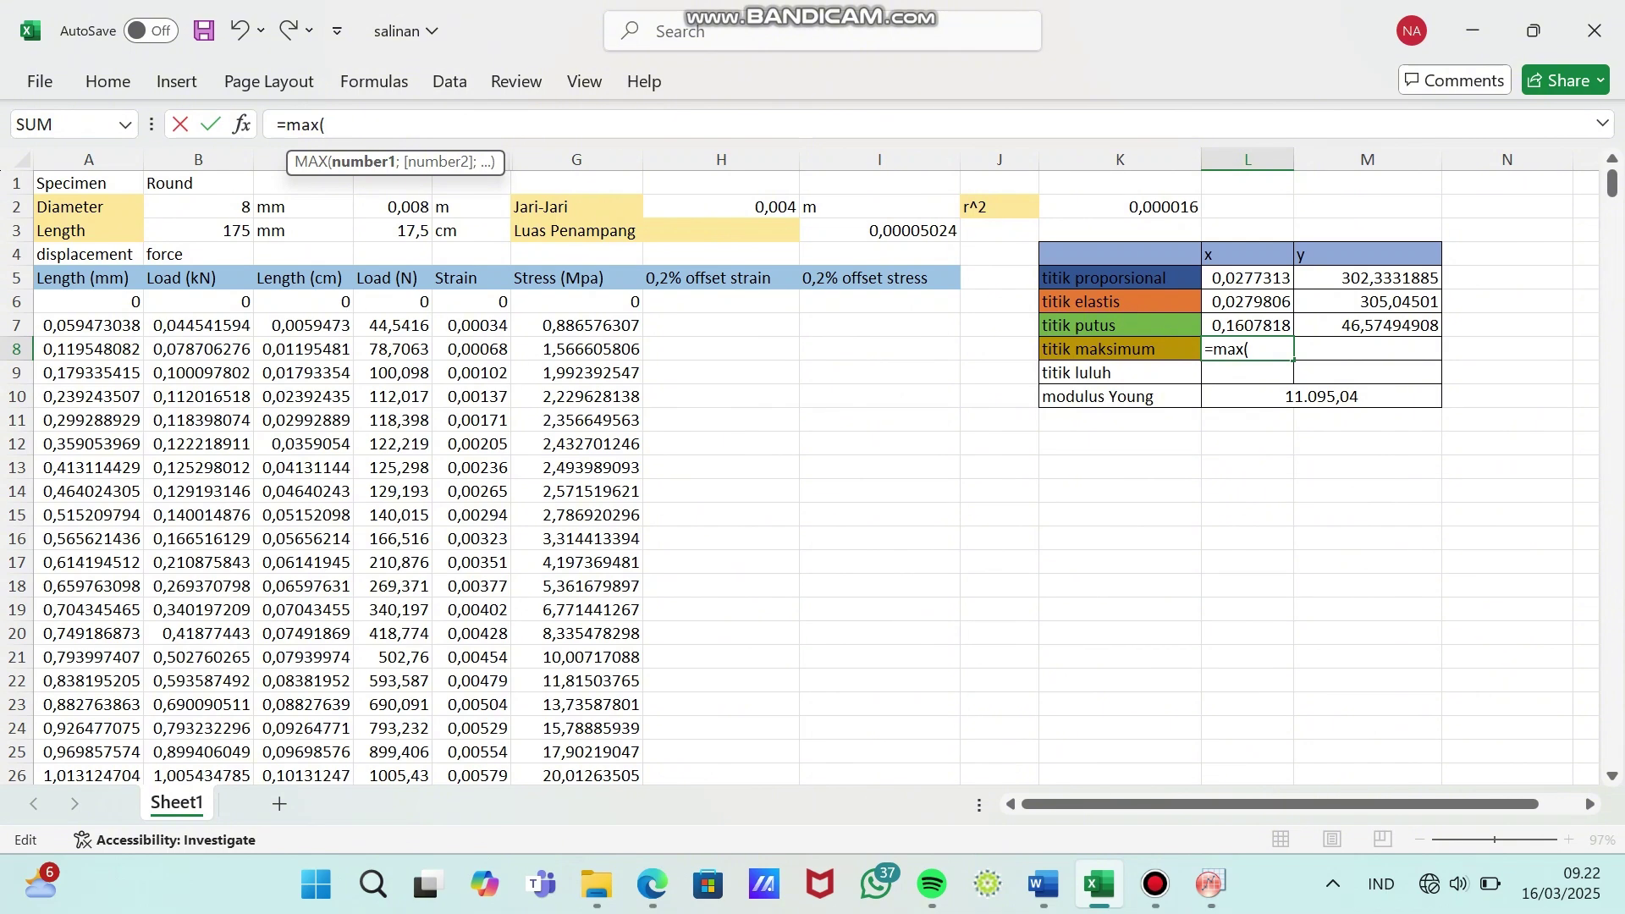
{"action": "left_click", "coordinate": [471, 301]}
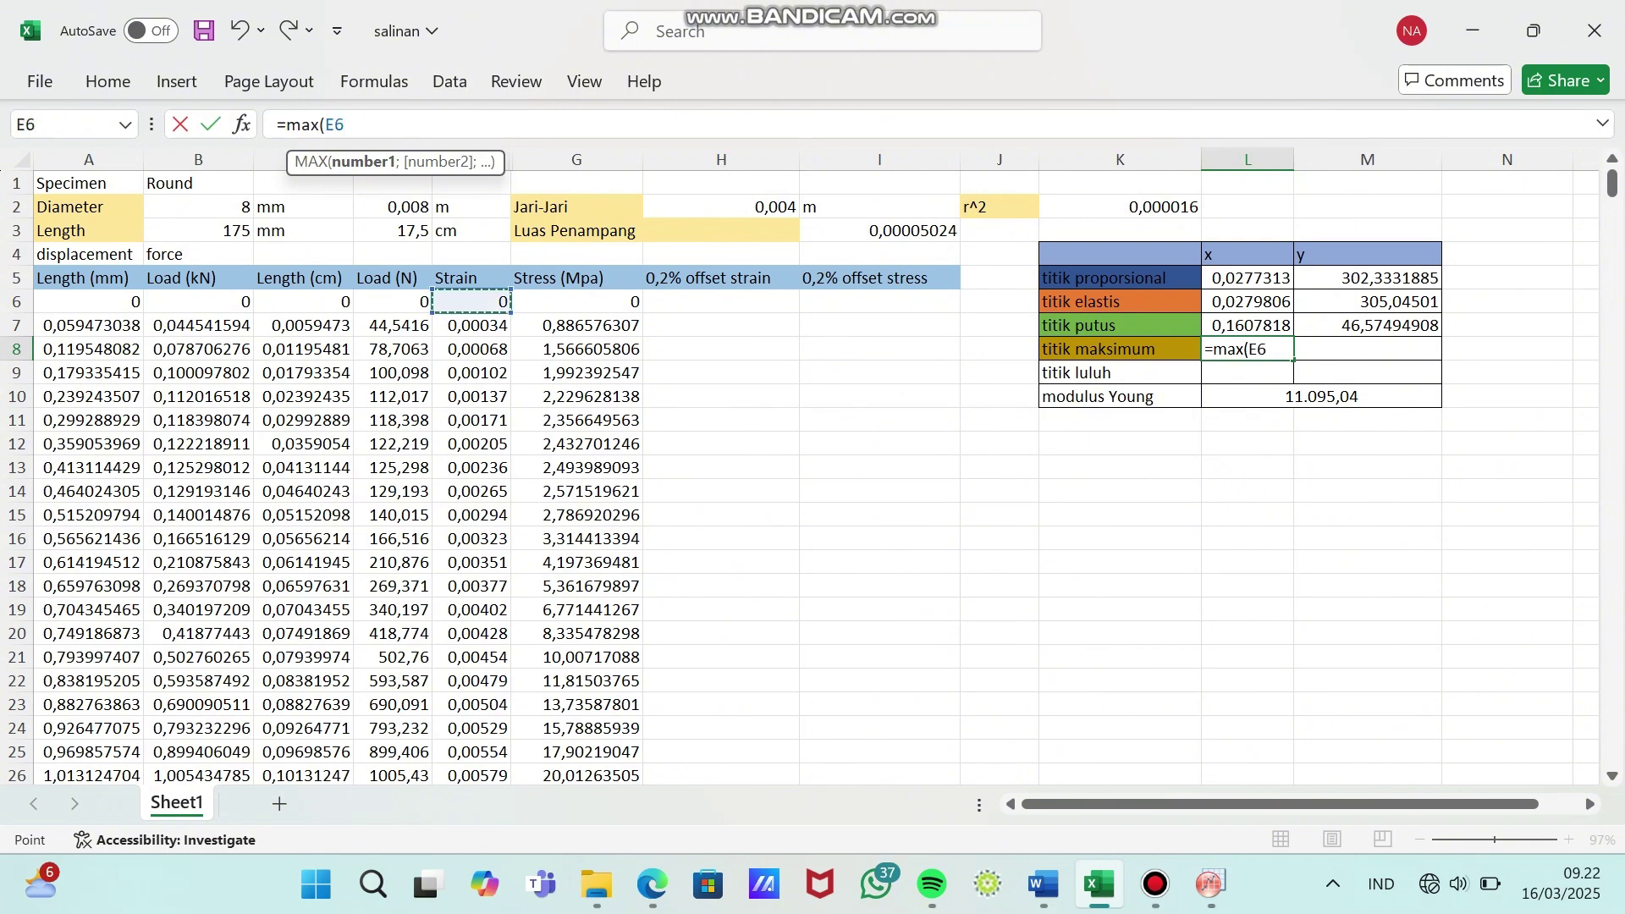
{"action": "key", "text": "ctrl+shift+Down"}
{"action": "key", "text": "Return"}
{"action": "scroll", "coordinate": [799, 477], "scroll_direction": "up", "scroll_amount": 3}
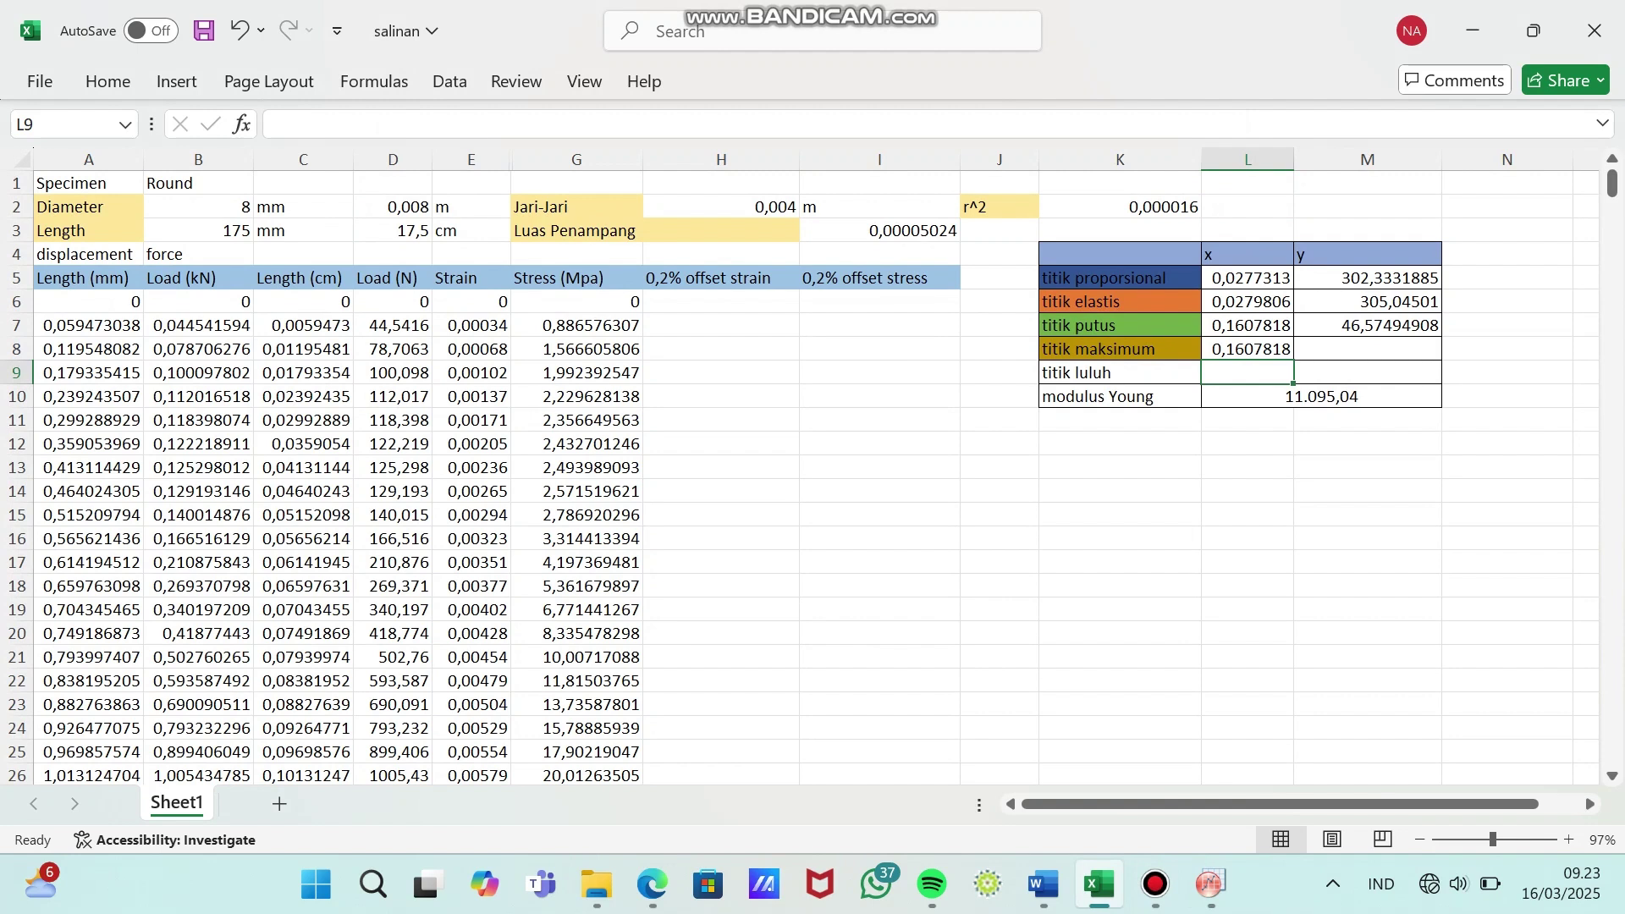
- Enter =MAX(G6:G524) in the titik maksimum y cell M8 for the highest stress
{"action": "left_click", "coordinate": [1367, 348]}
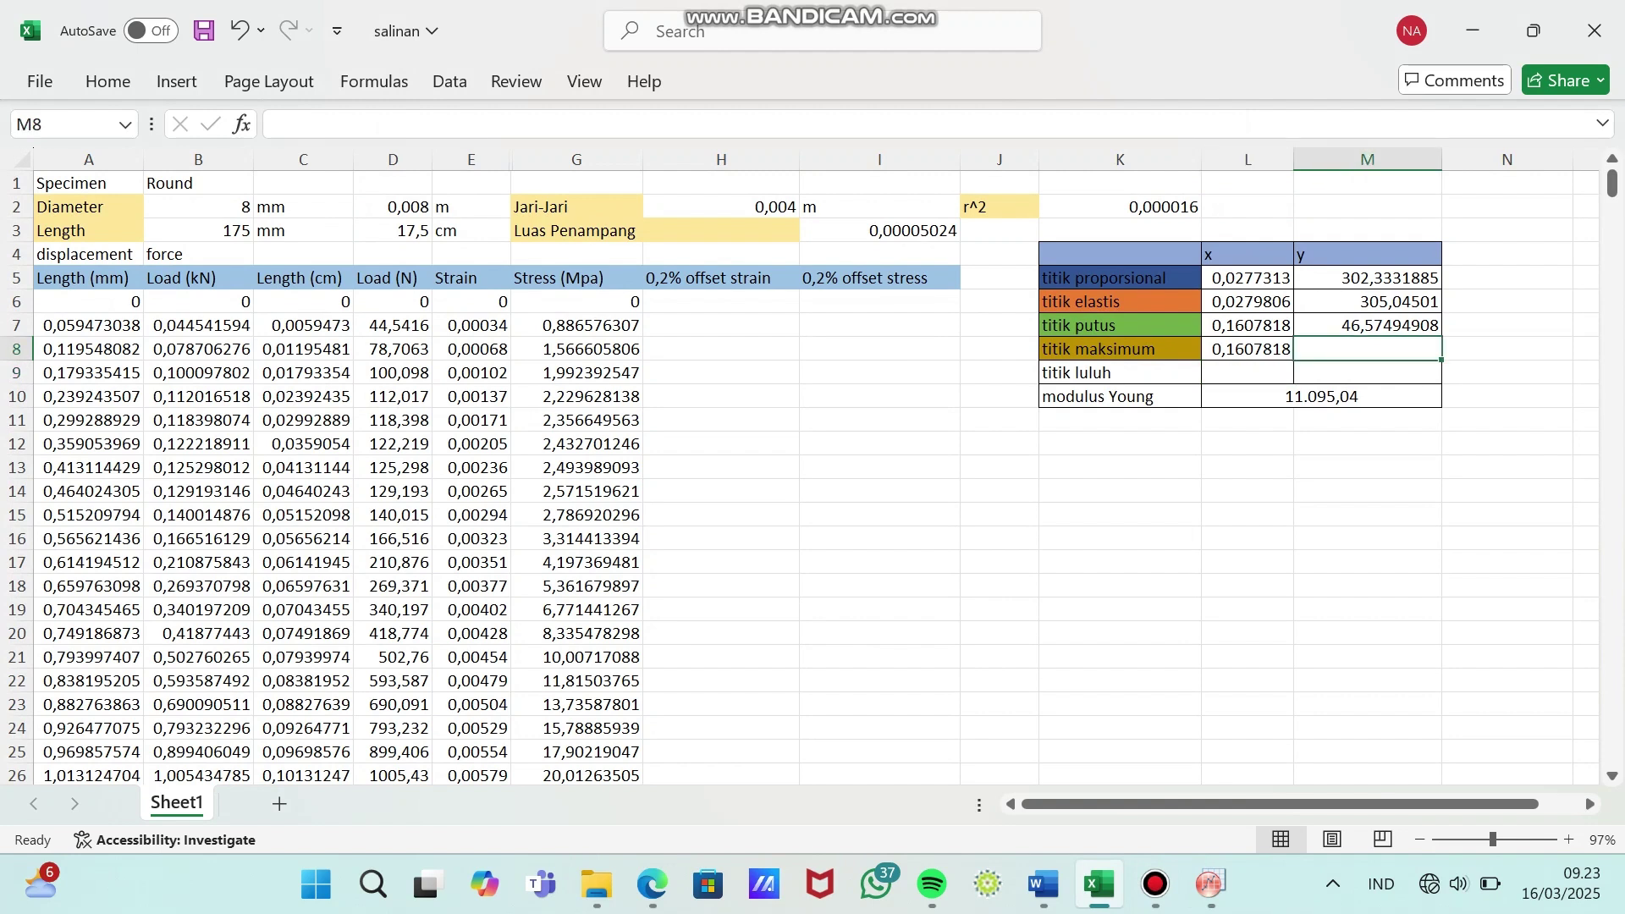
{"action": "type", "text": "=ma"}
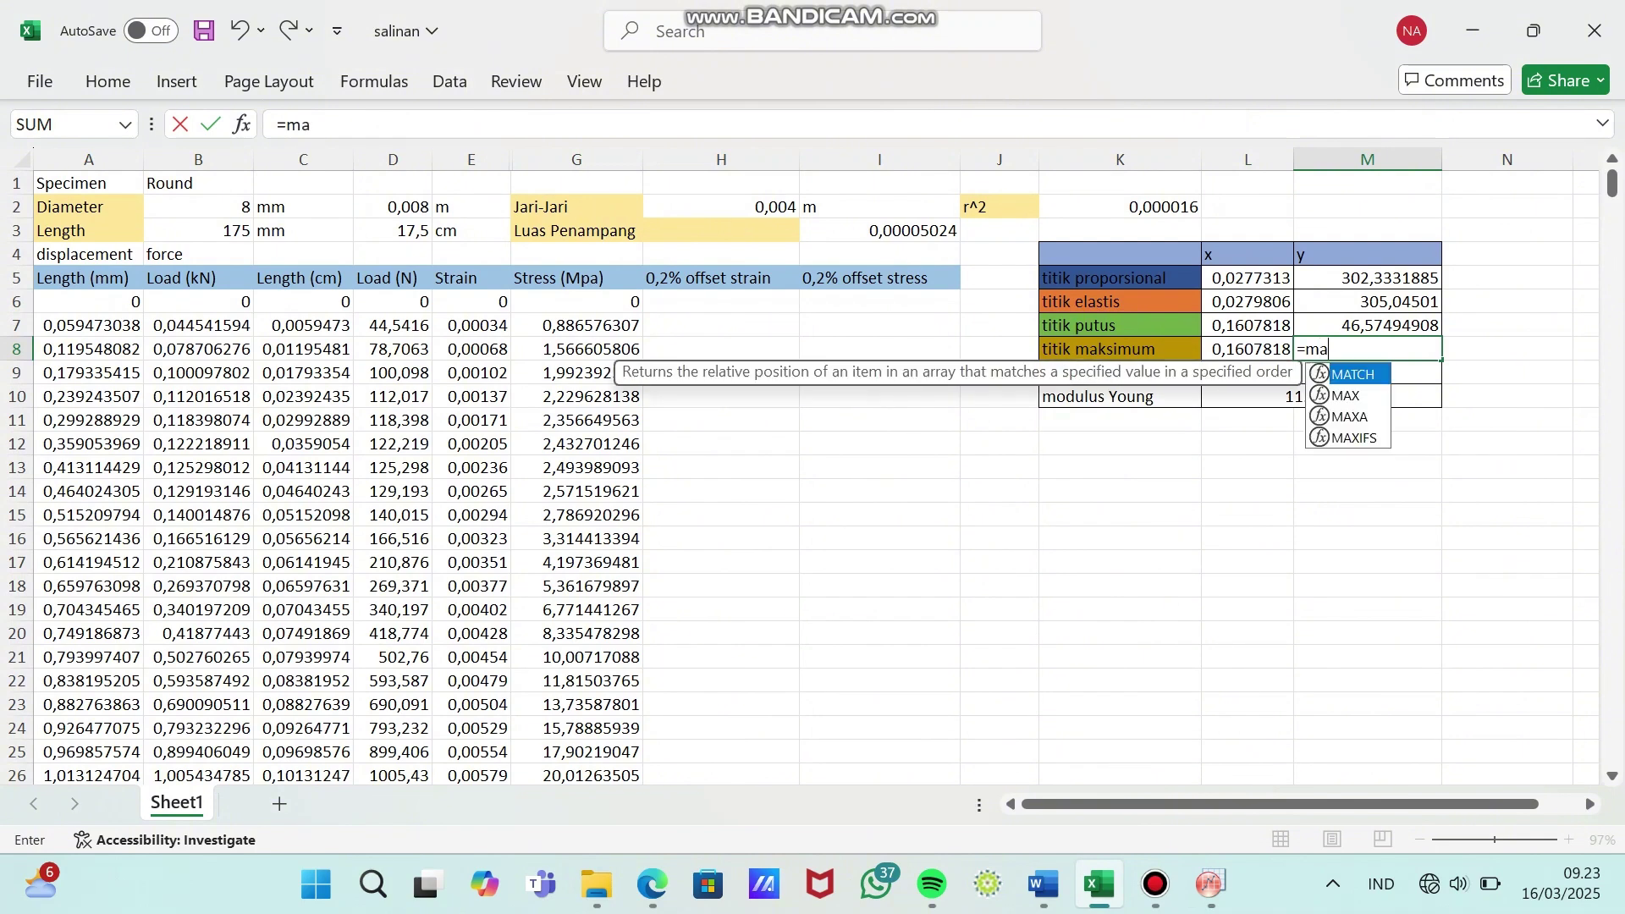
{"action": "type", "text": "x("}
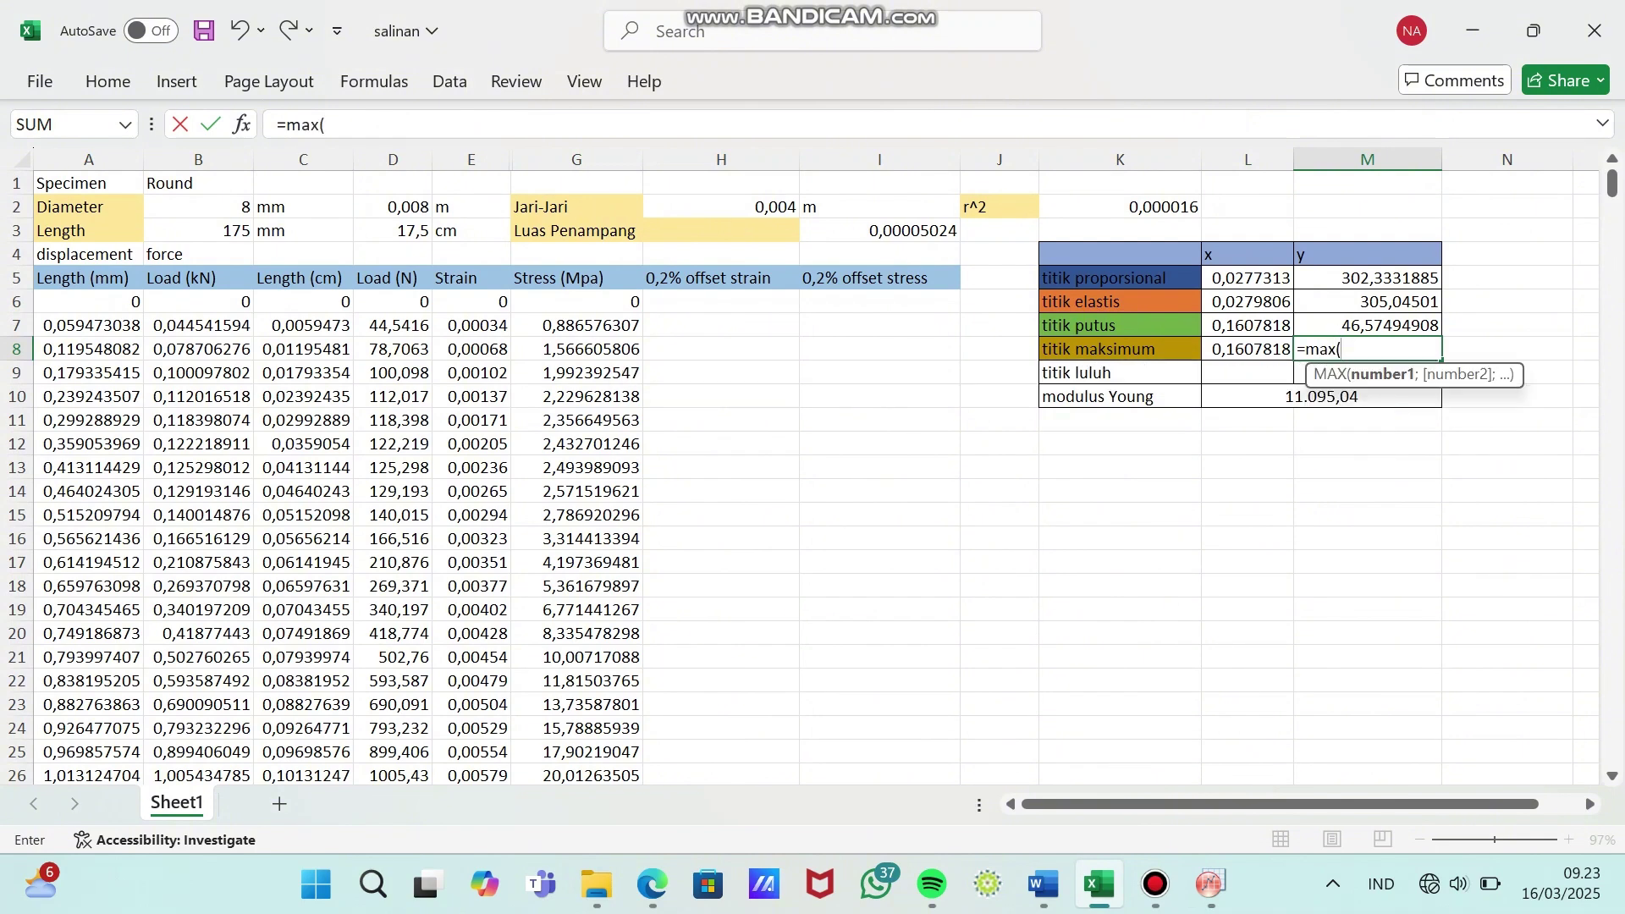
{"action": "left_click", "coordinate": [576, 301]}
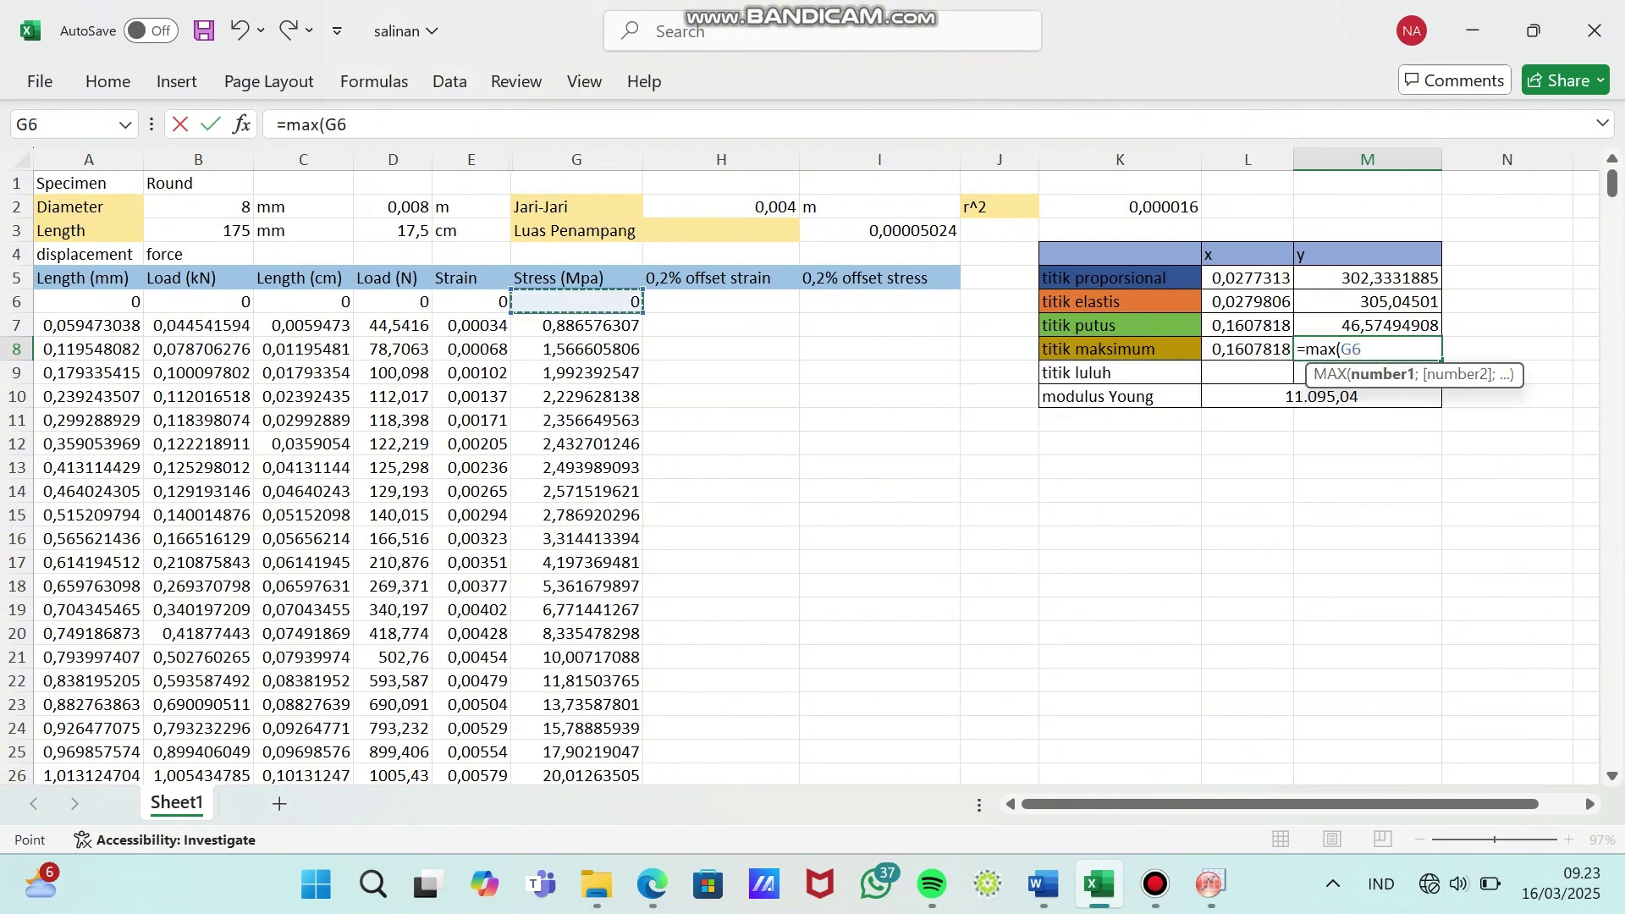
{"action": "key", "text": "ctrl+shift+Down"}
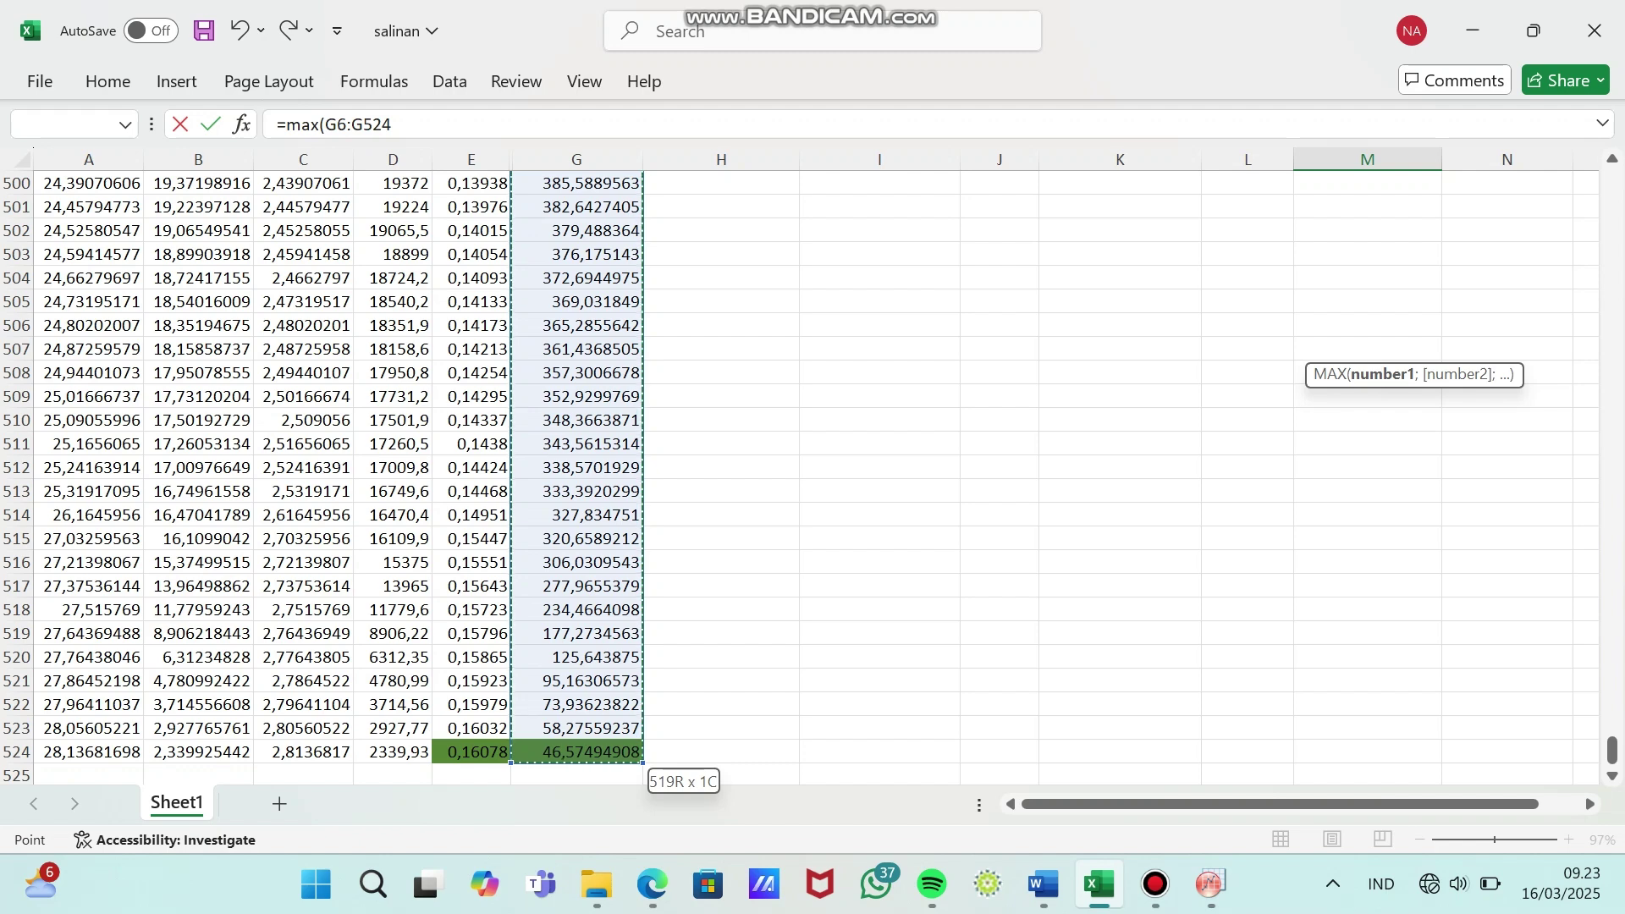
{"action": "left_click", "coordinate": [391, 124]}
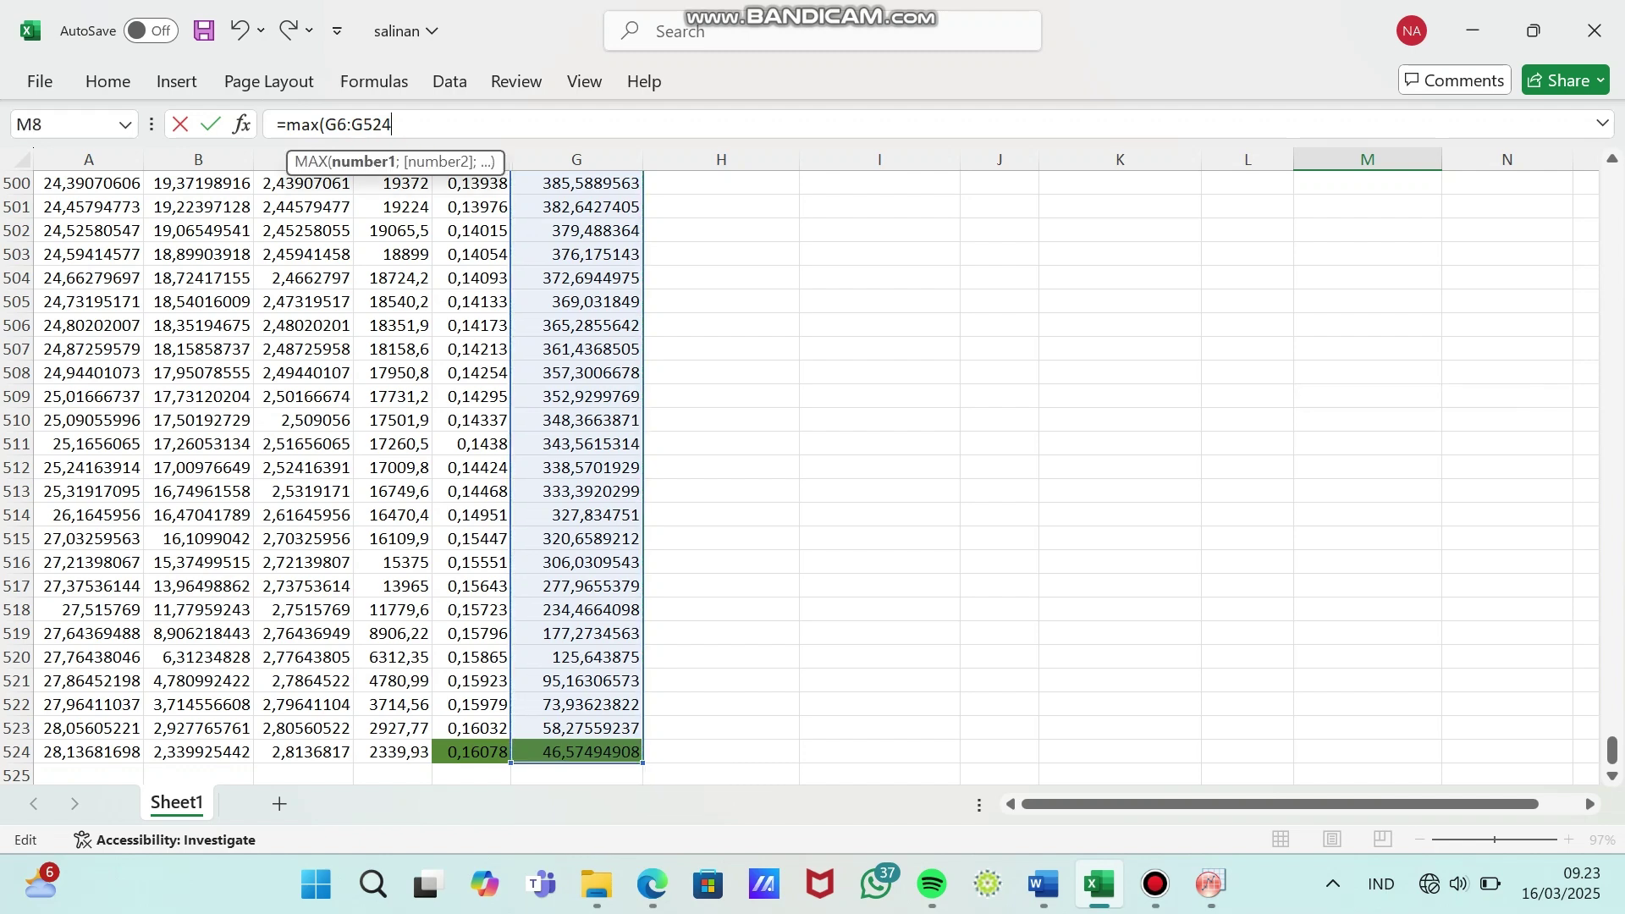
{"action": "type", "text": ")"}
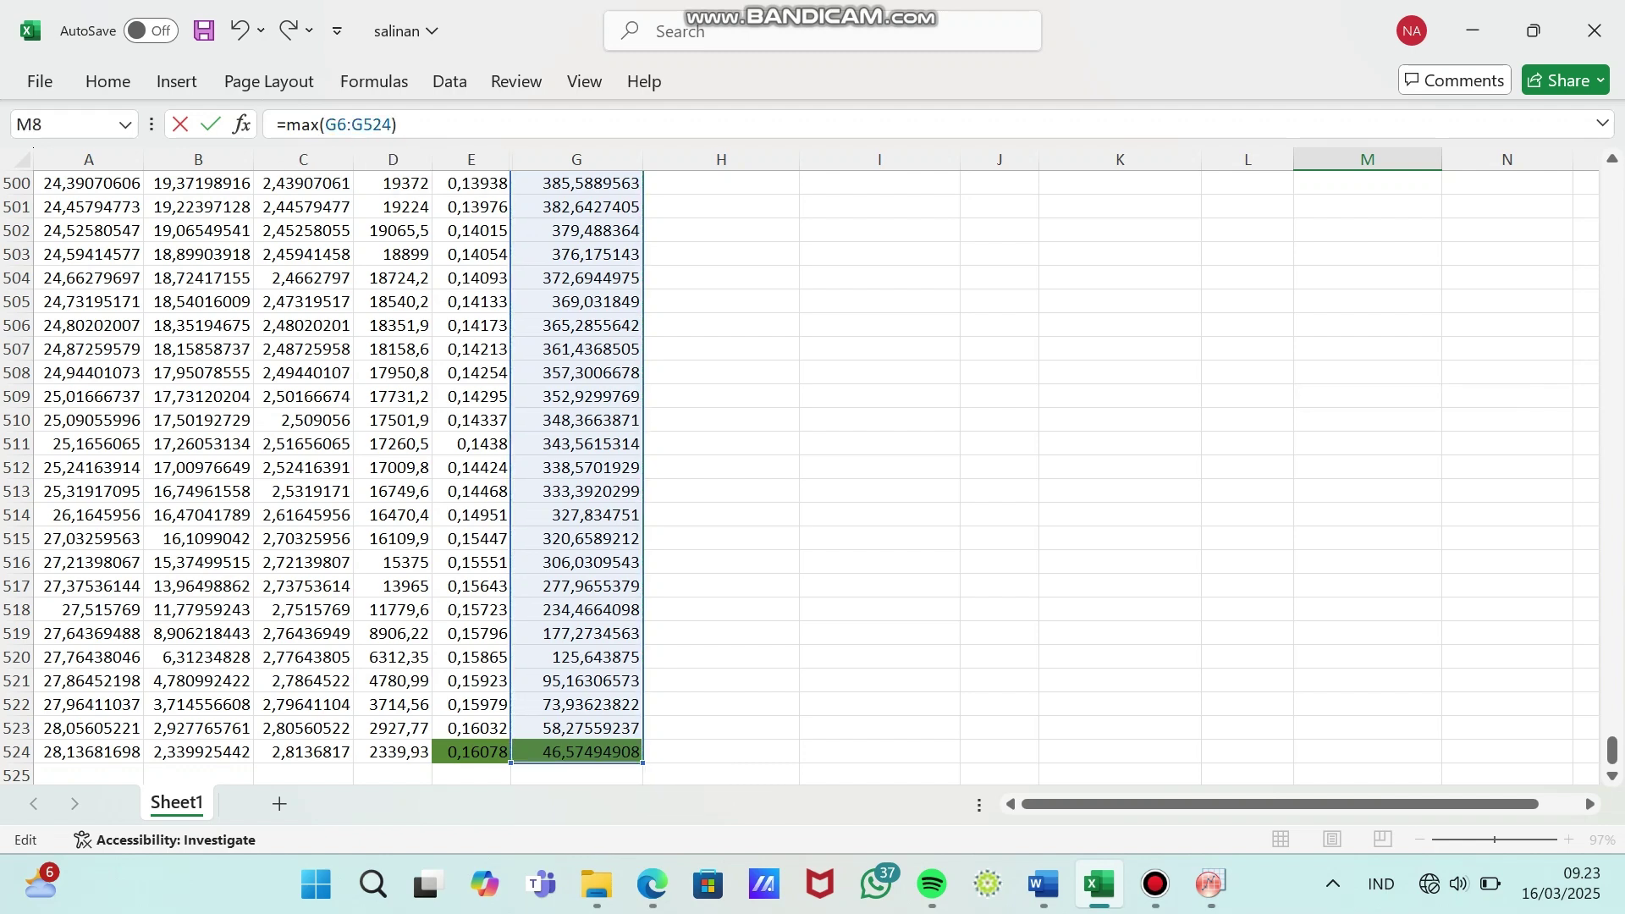
{"action": "key", "text": "Return"}
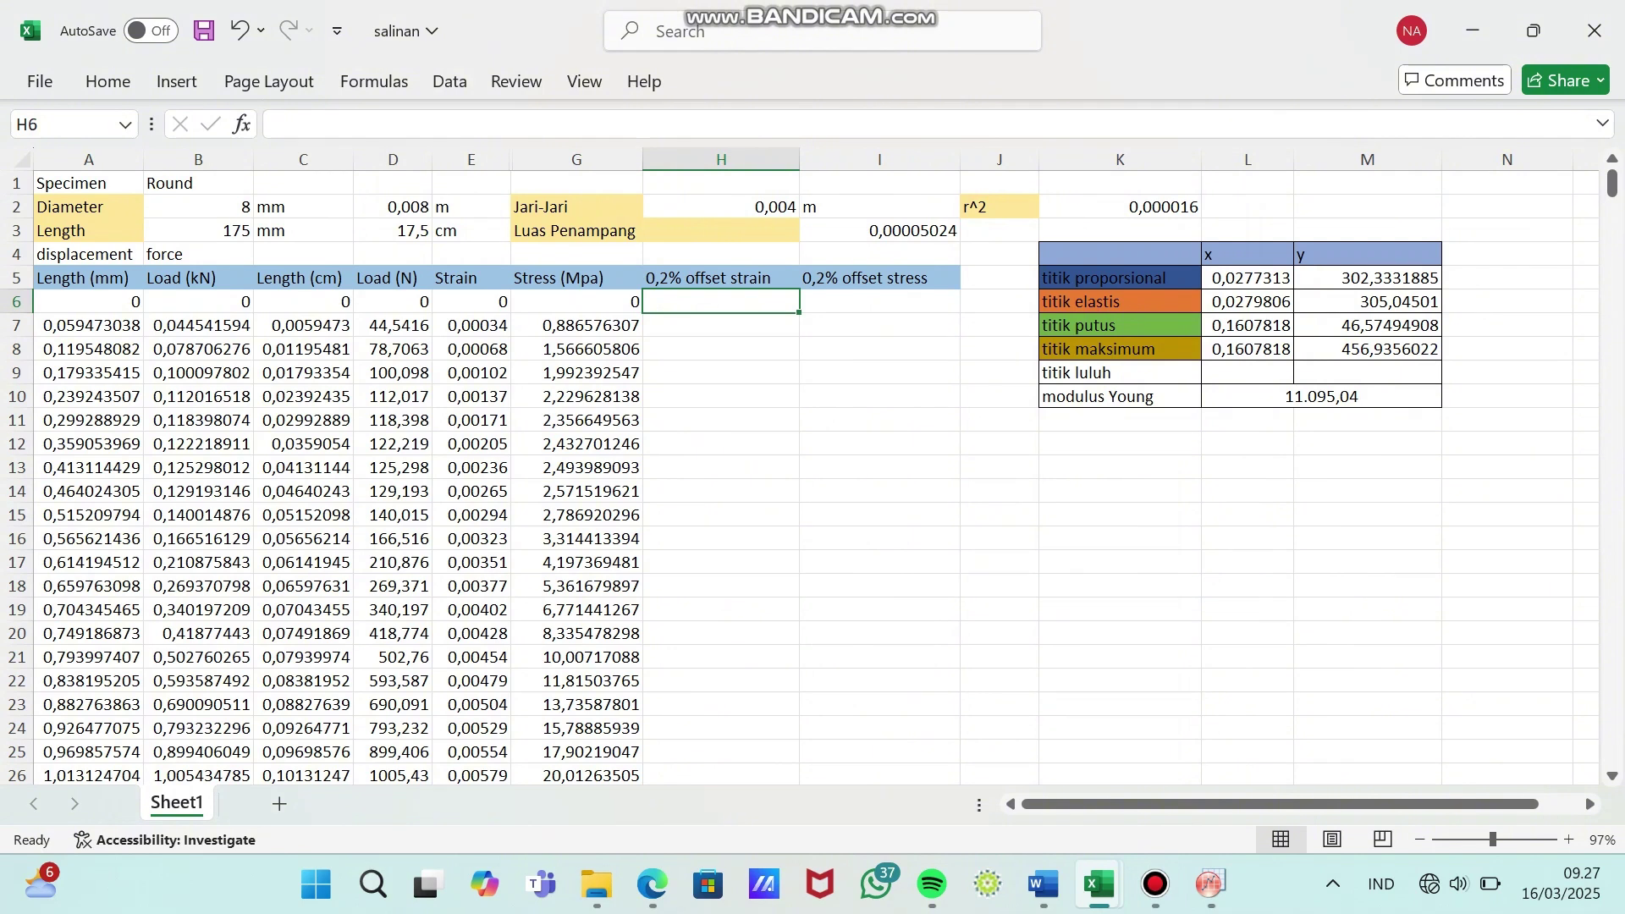
- Enter =E6+0,002 in the 0,2% offset strain cell H6 and fill it down to the last data row
{"action": "type", "text": "="}
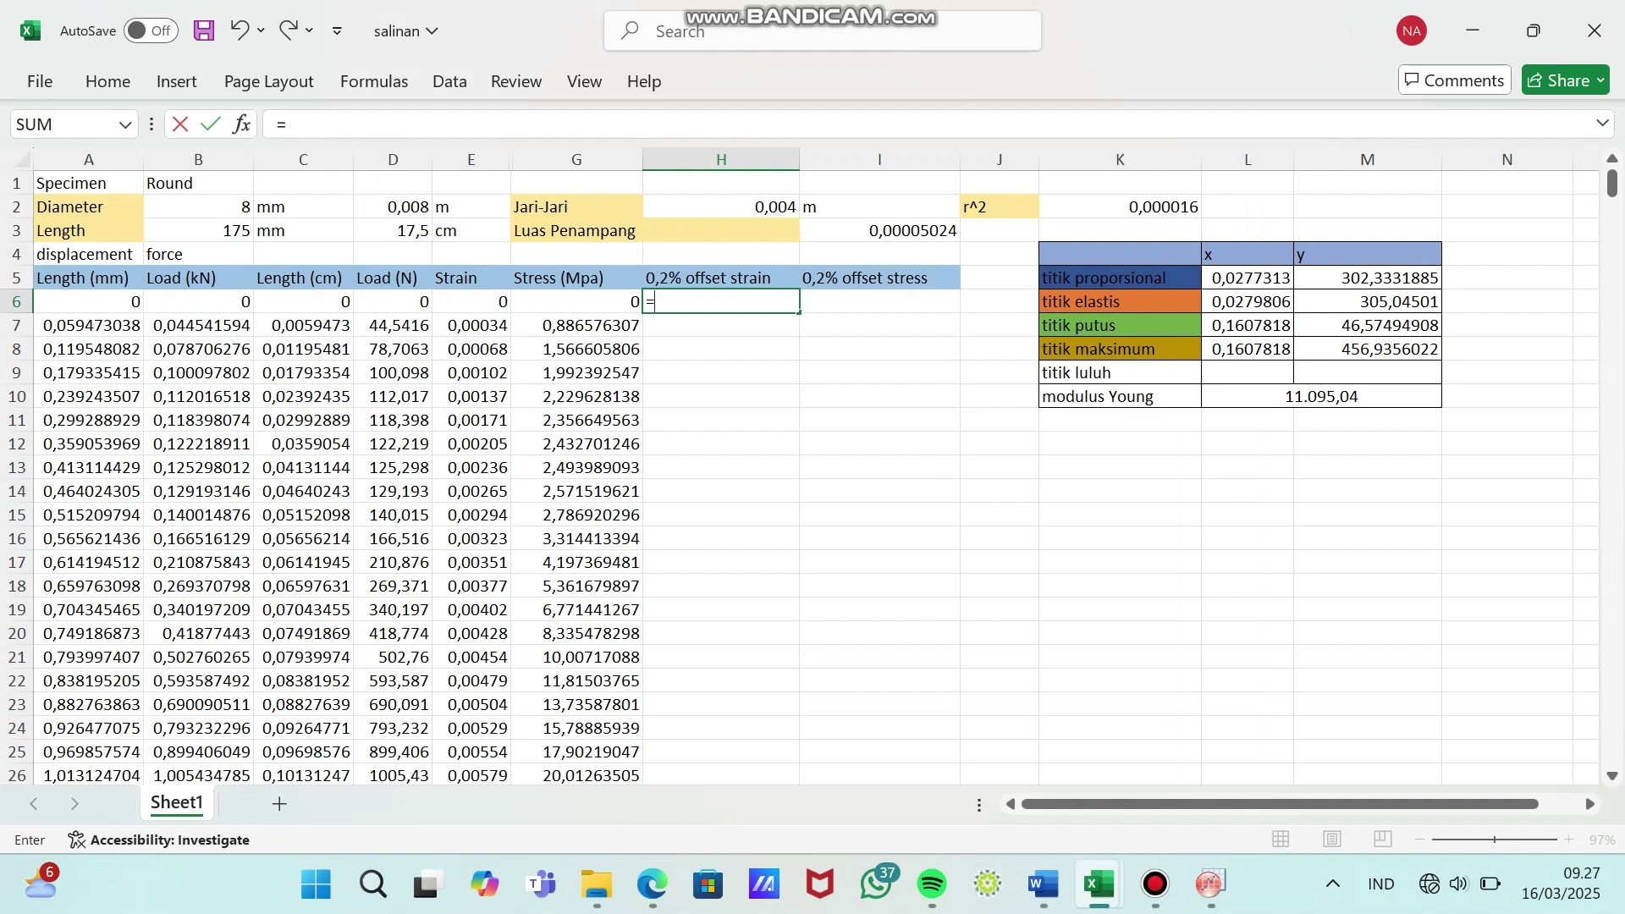
{"action": "left_click", "coordinate": [471, 301]}
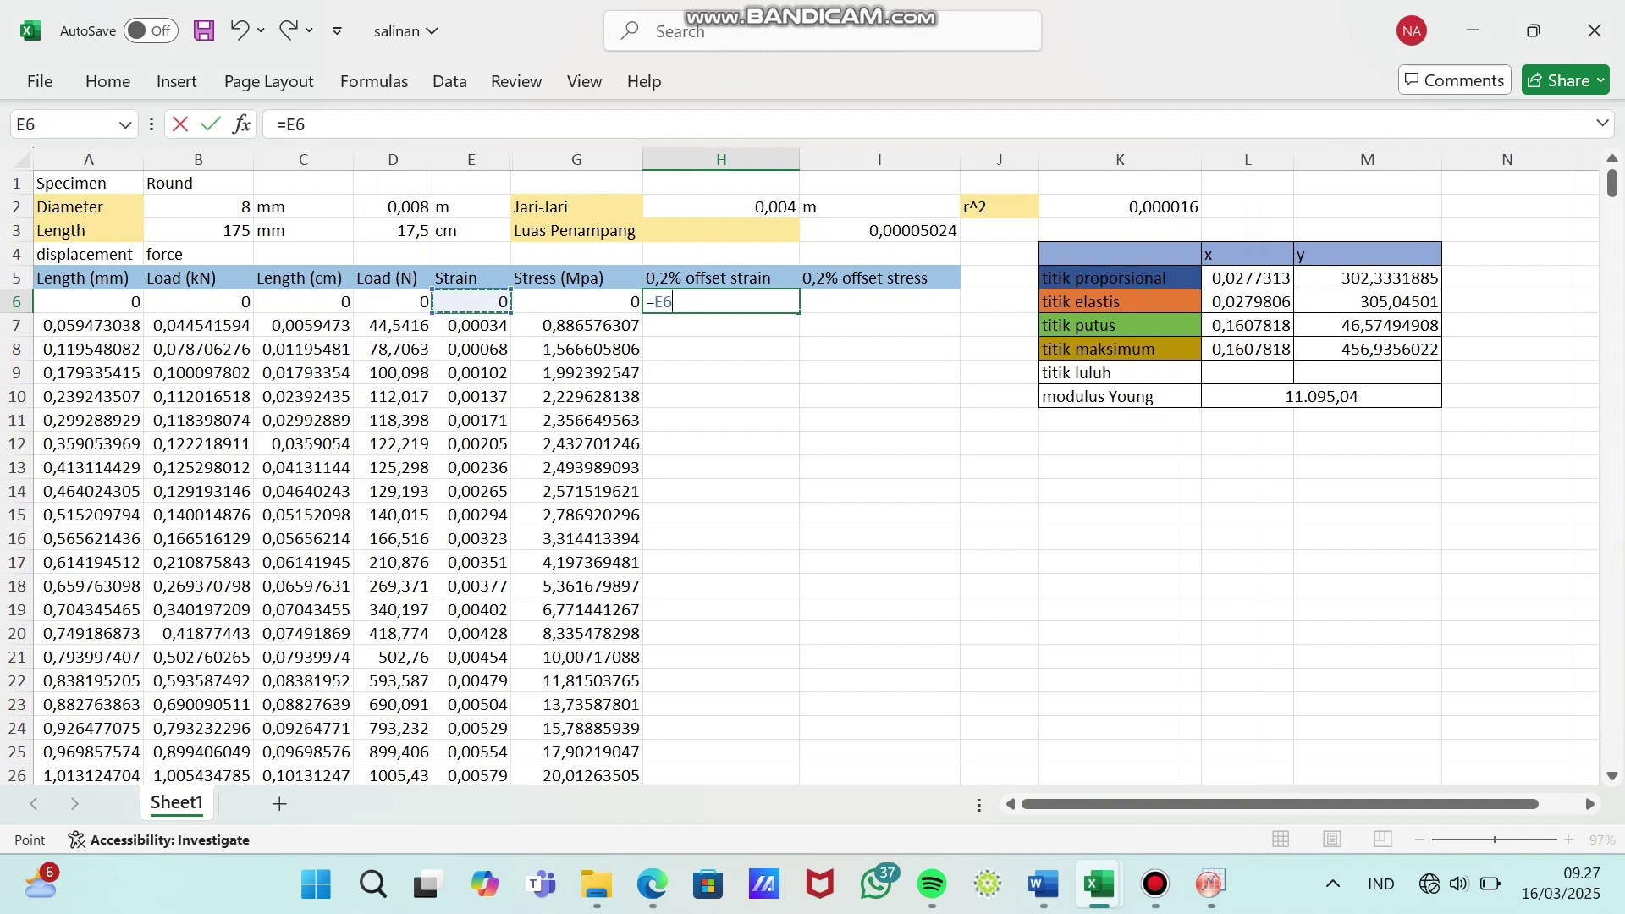
{"action": "type", "text": "+0,002"}
{"action": "key", "text": "Return"}
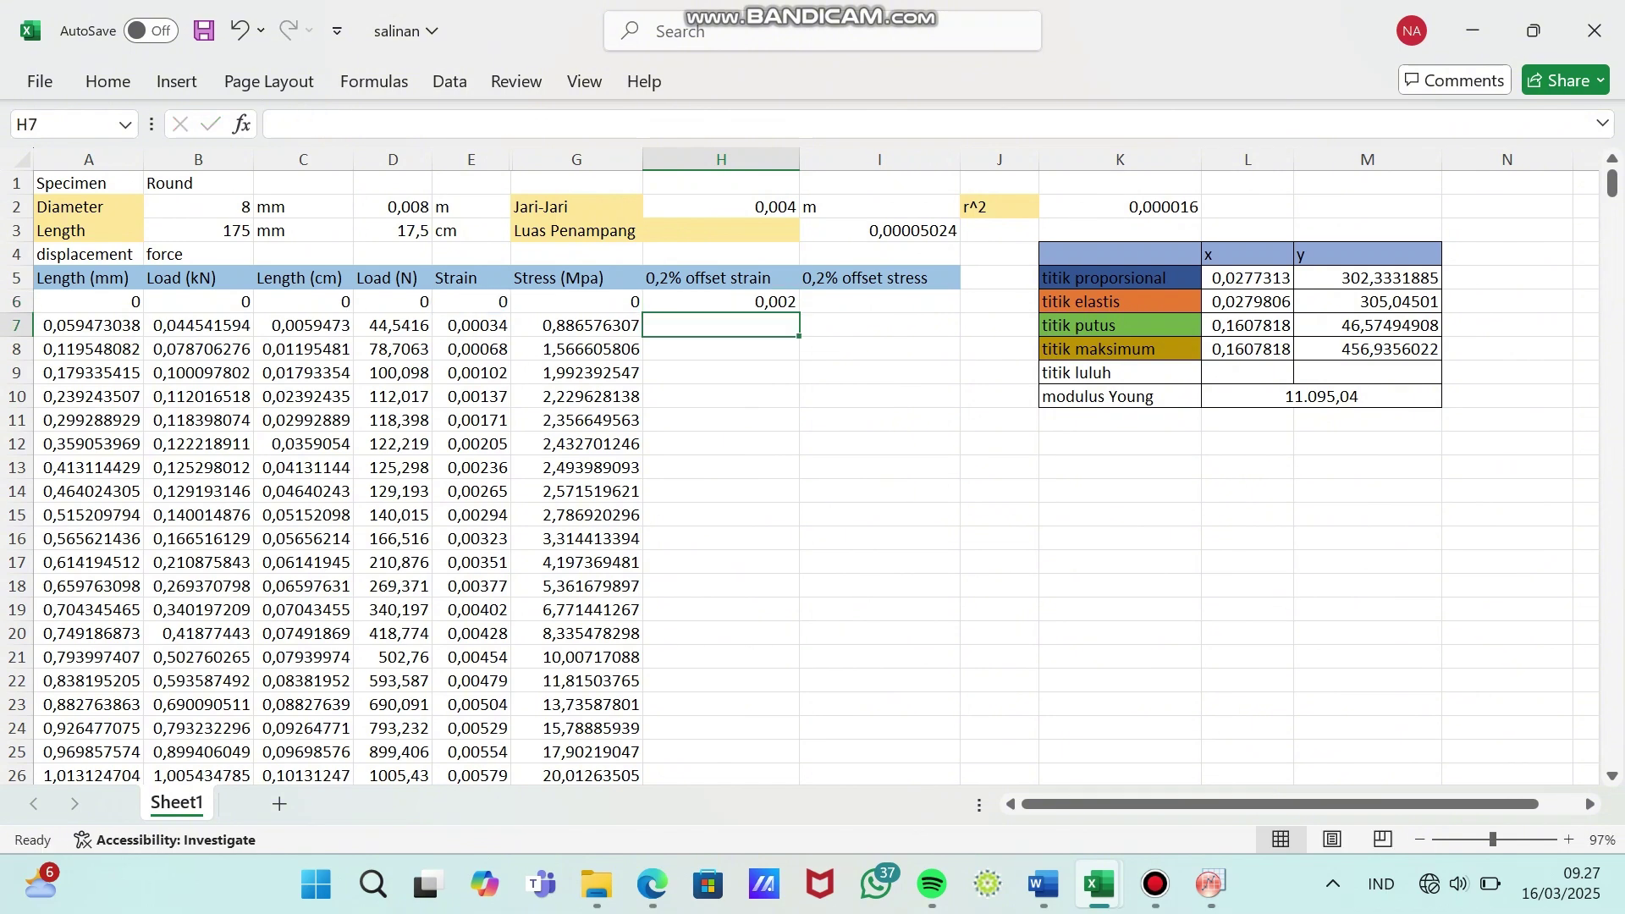
{"action": "left_click", "coordinate": [720, 302]}
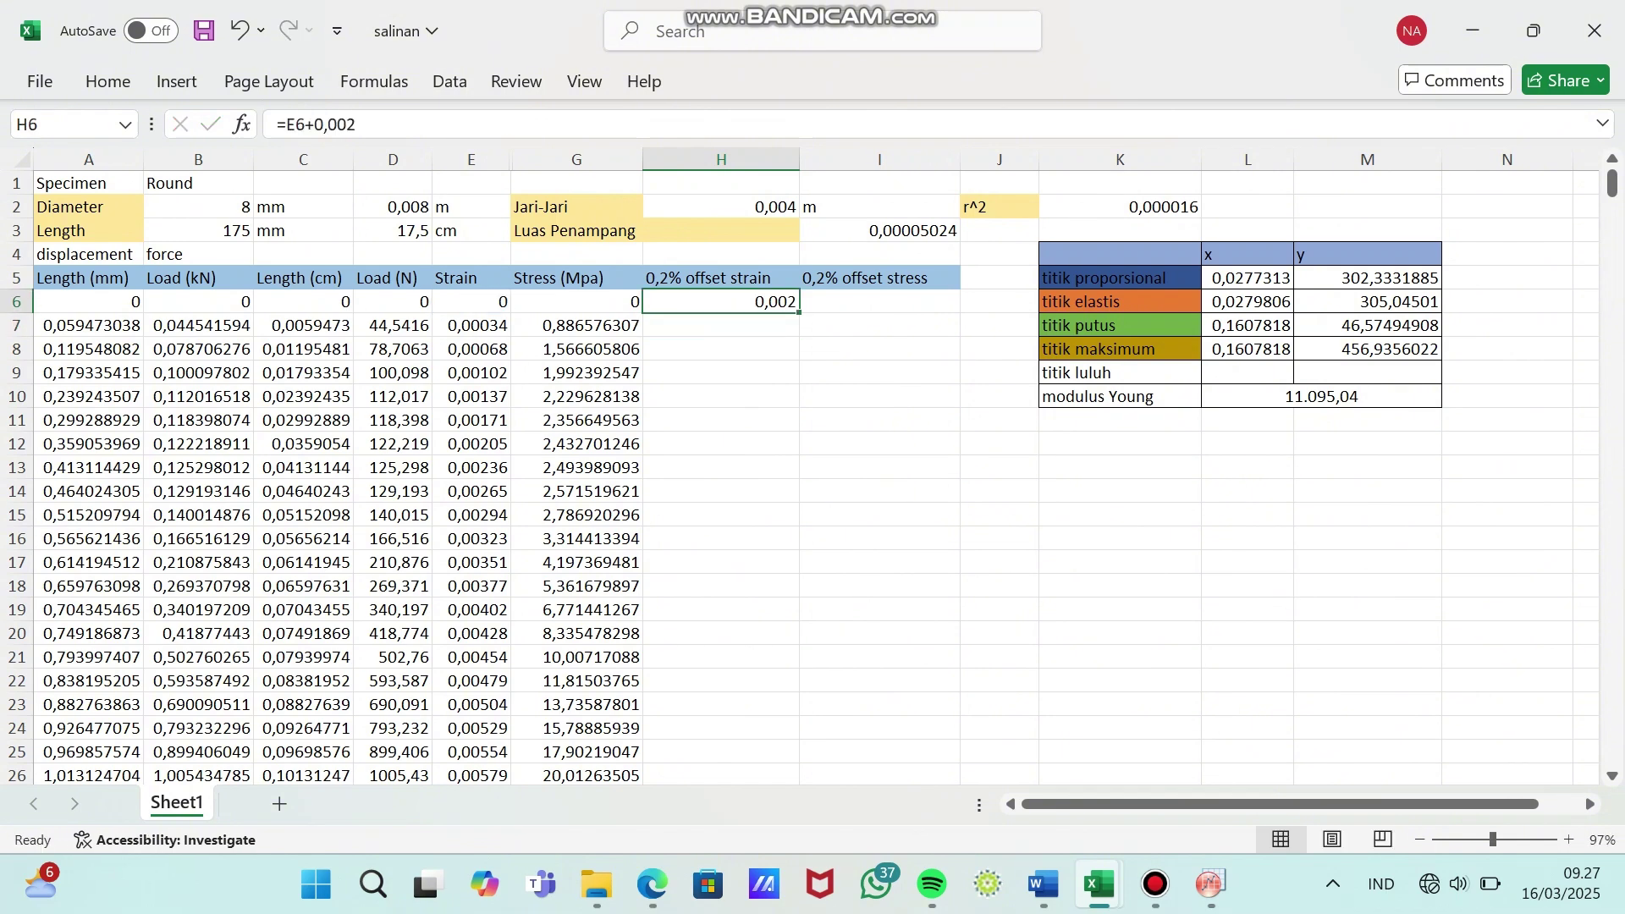
{"action": "double_click", "coordinate": [798, 313]}
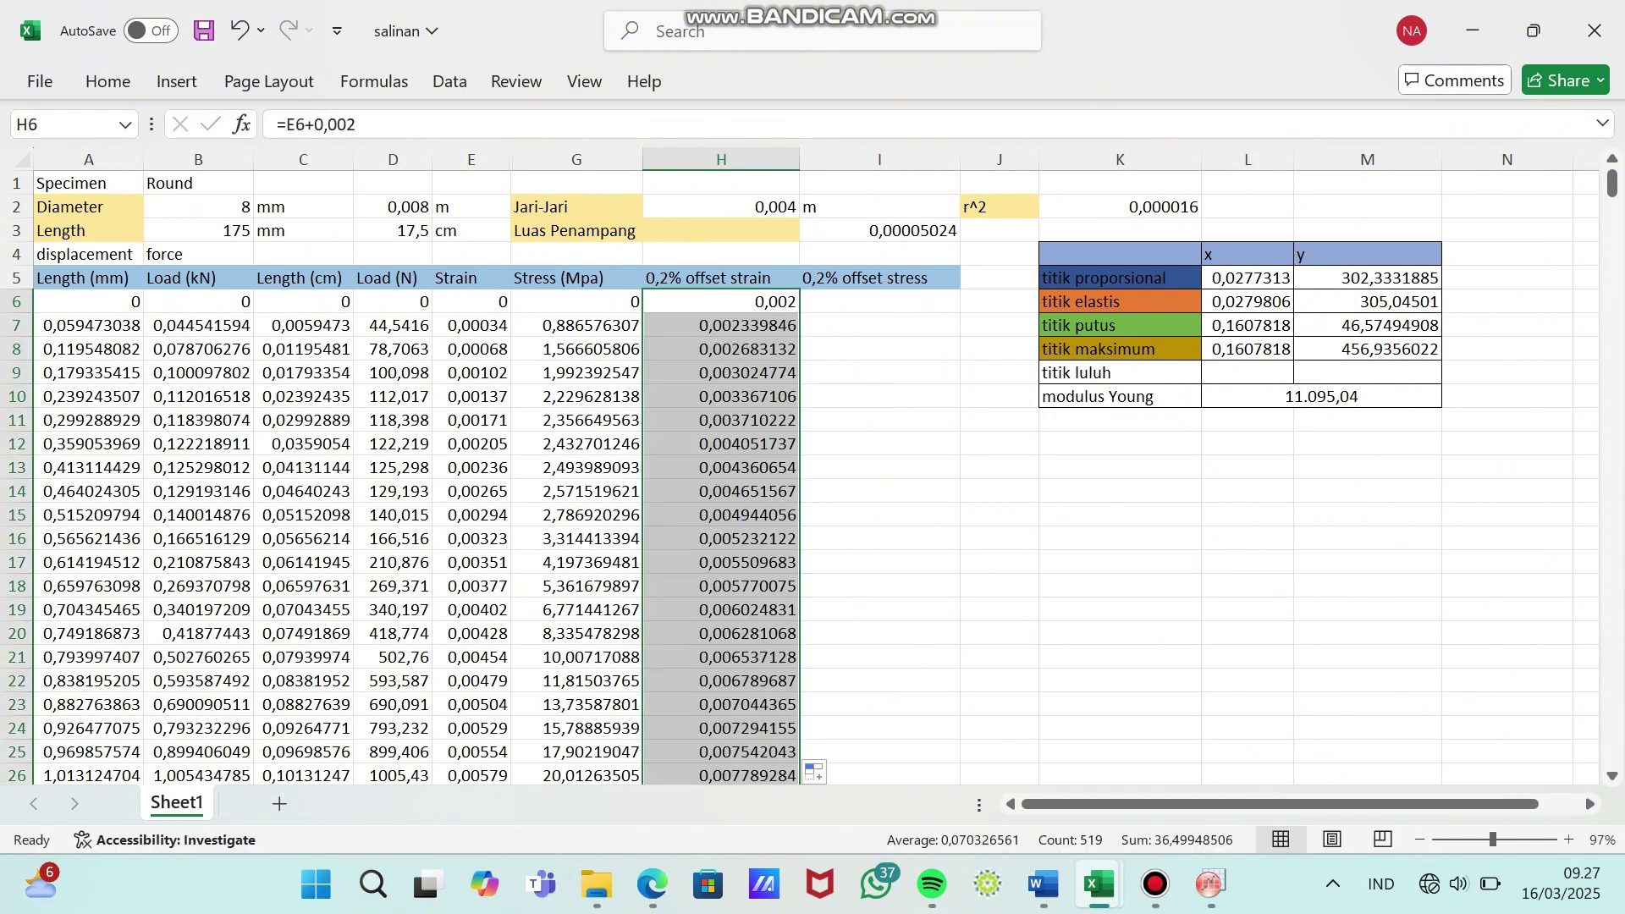
- Enter =E6*$L$10 in the 0,2% offset stress cell I6 and fill it down to the last data row
{"action": "left_click", "coordinate": [879, 302]}
{"action": "type", "text": "="}
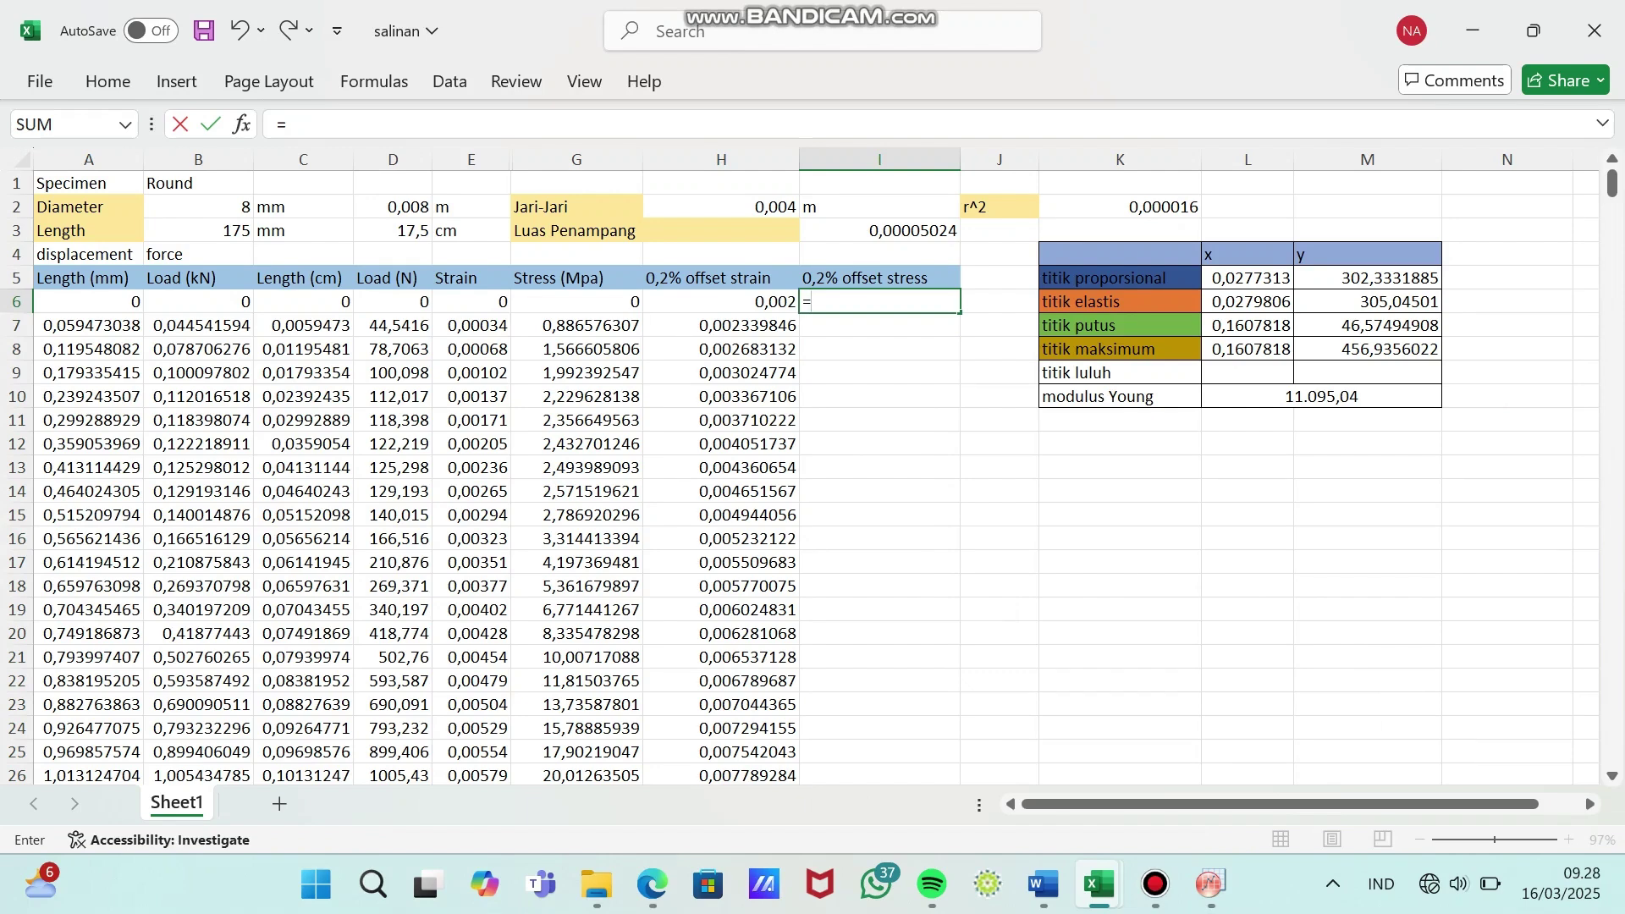
{"action": "left_click", "coordinate": [471, 301]}
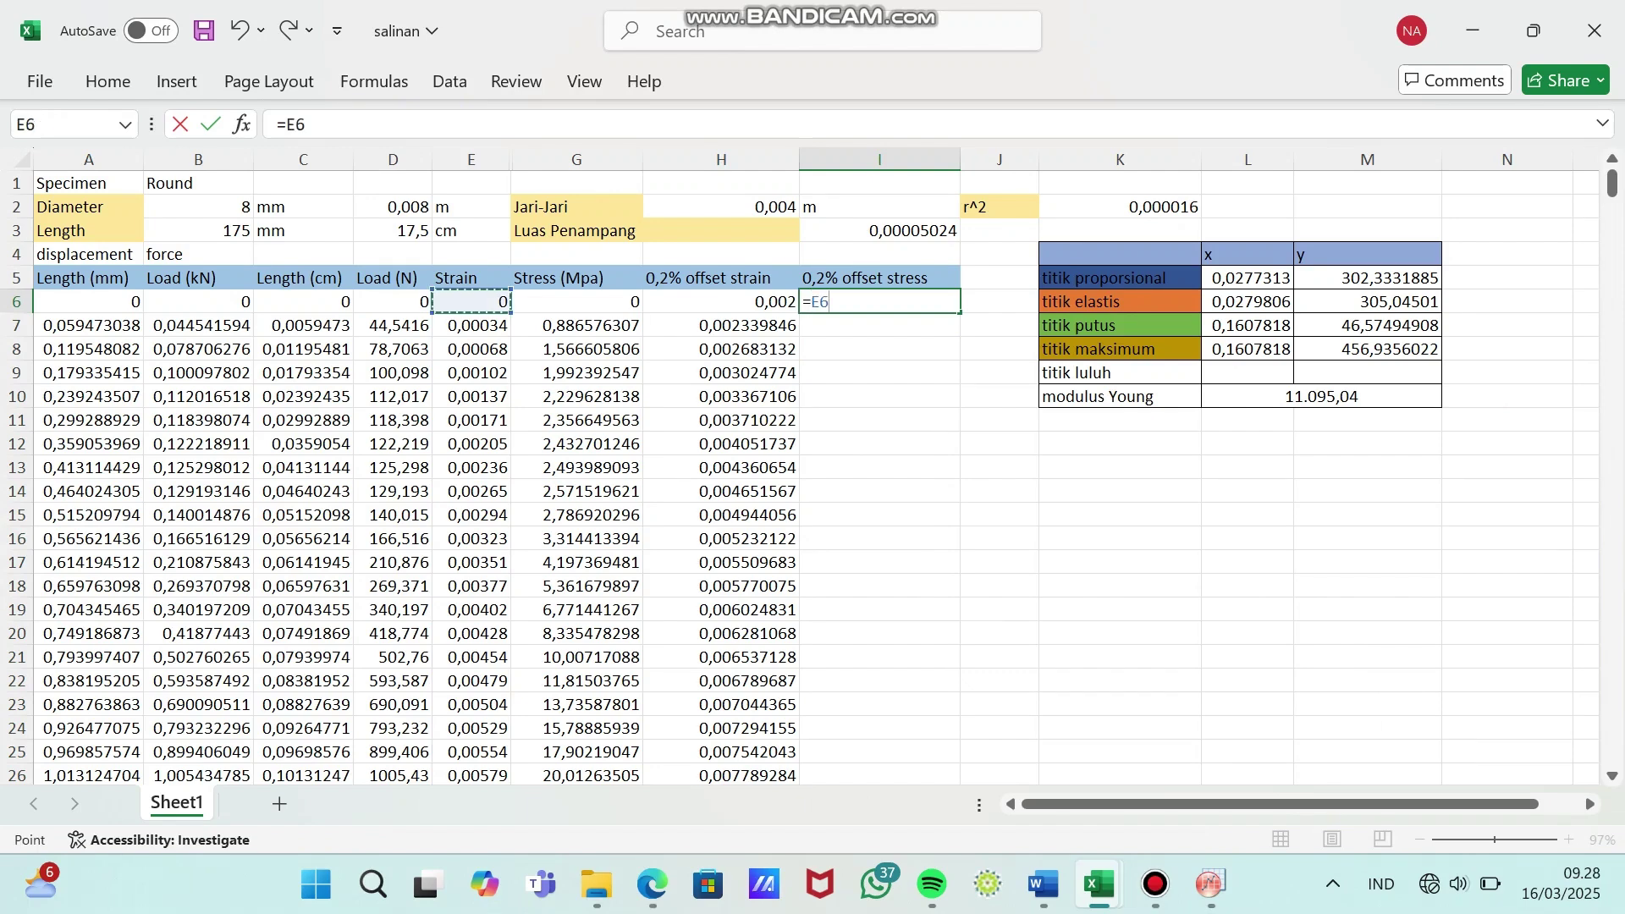
{"action": "type", "text": "*"}
{"action": "left_click", "coordinate": [1321, 396]}
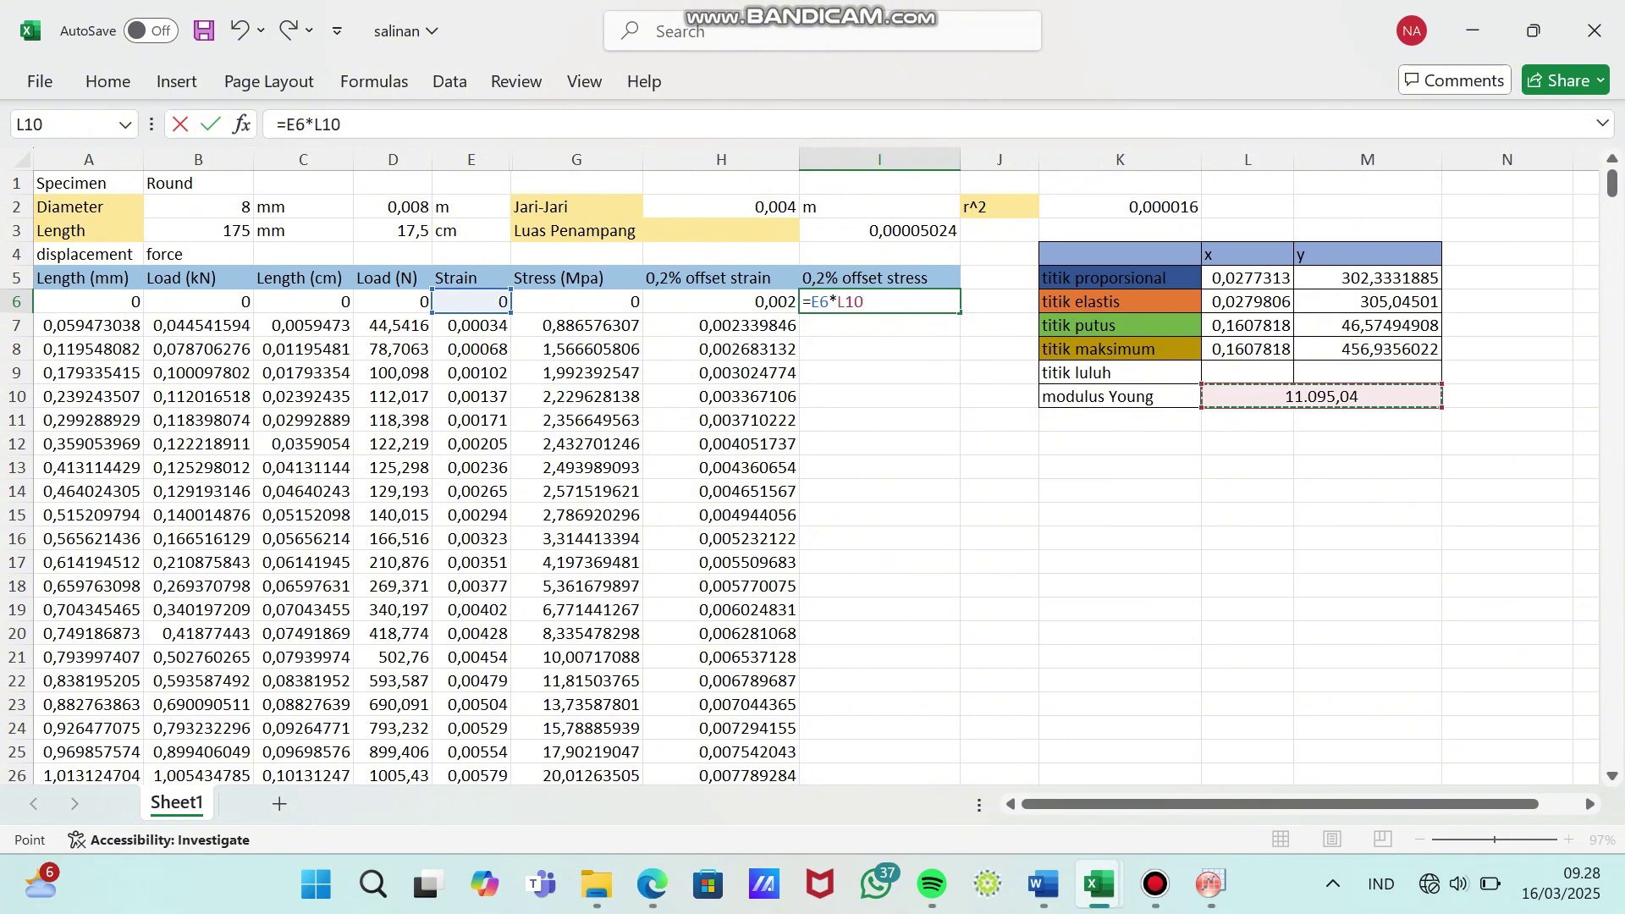
{"action": "key", "text": "F4"}
{"action": "key", "text": "Return"}
{"action": "key", "text": "Up"}
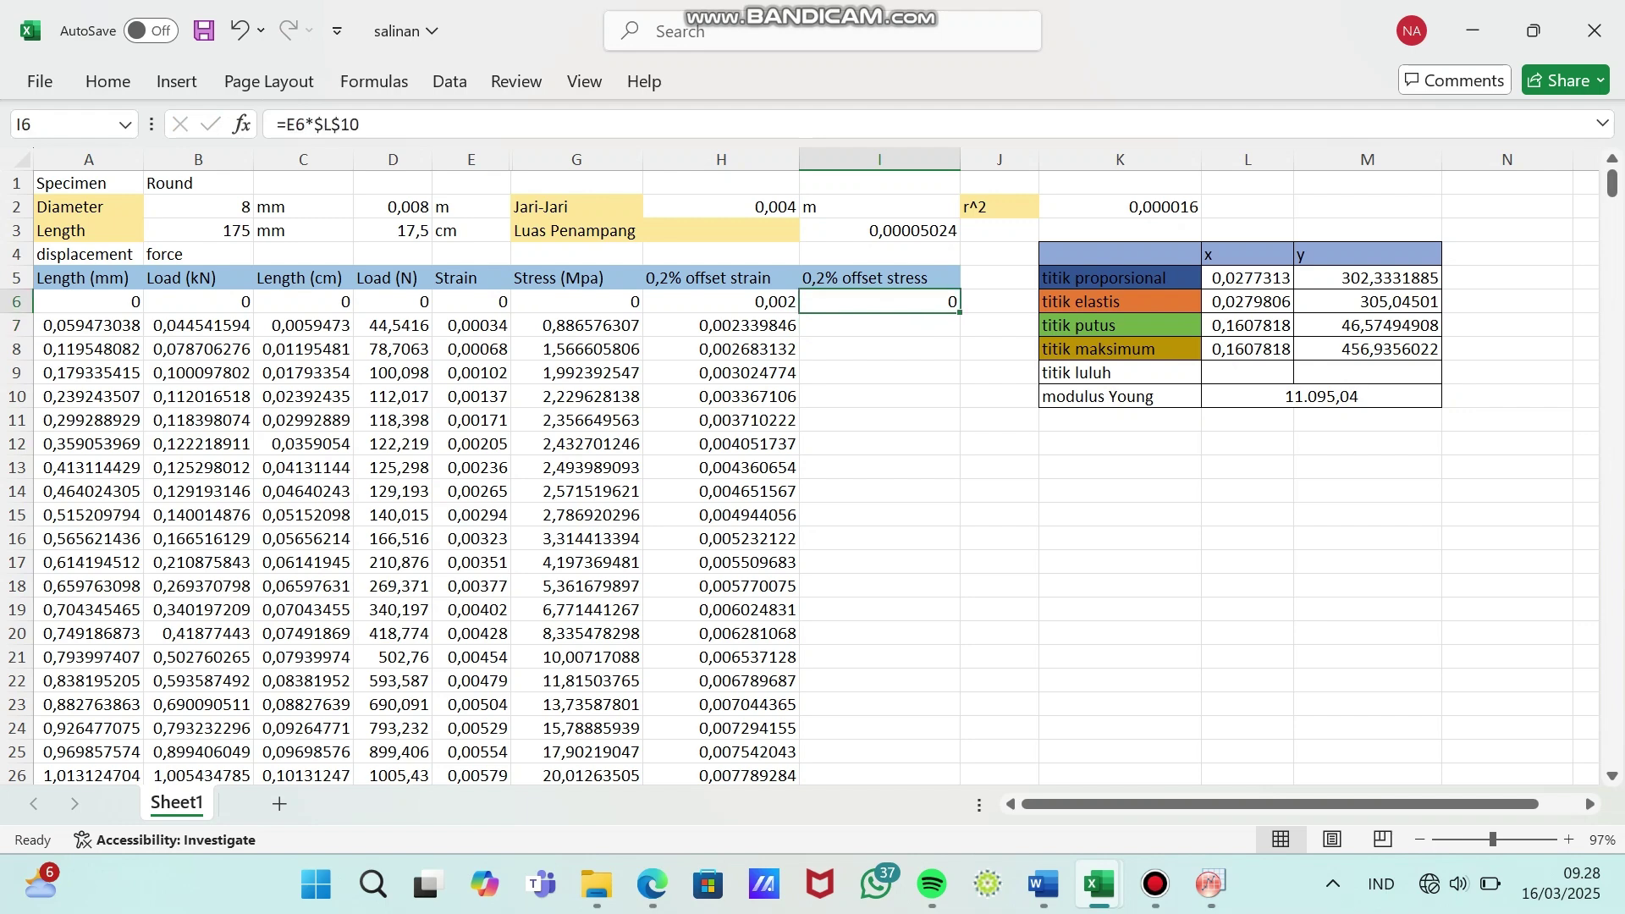
{"action": "double_click", "coordinate": [960, 312]}
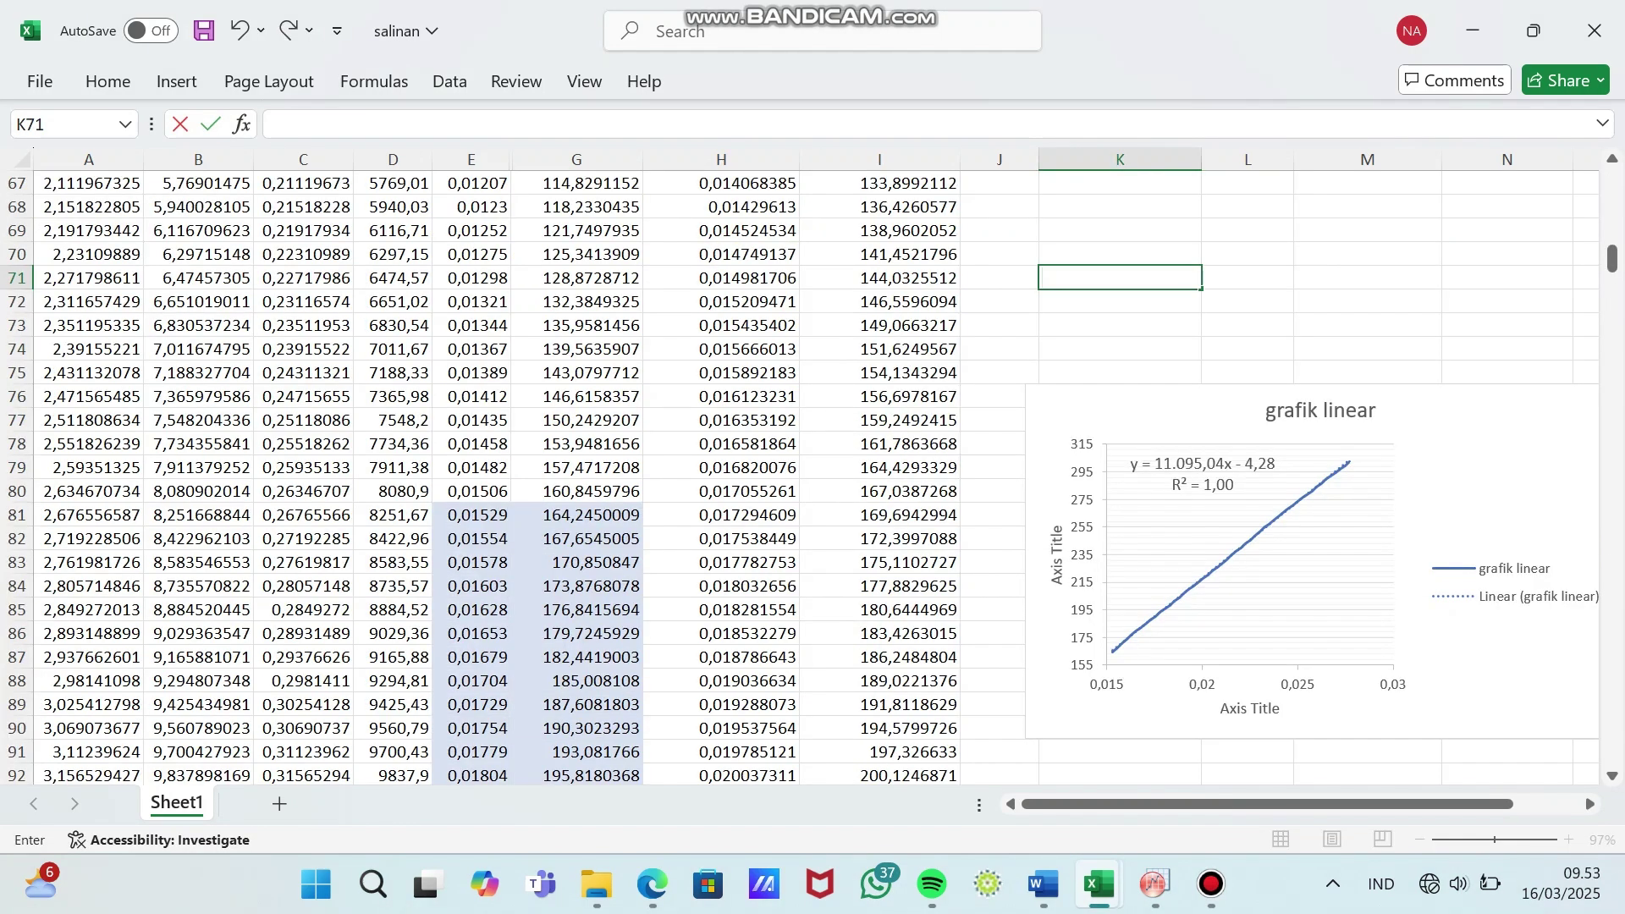
- Copy the strain data E81:E524 and paste it into the strain column A(X) of Book4 in OriginPro, starting at row 1
{"action": "left_click", "coordinate": [472, 515]}
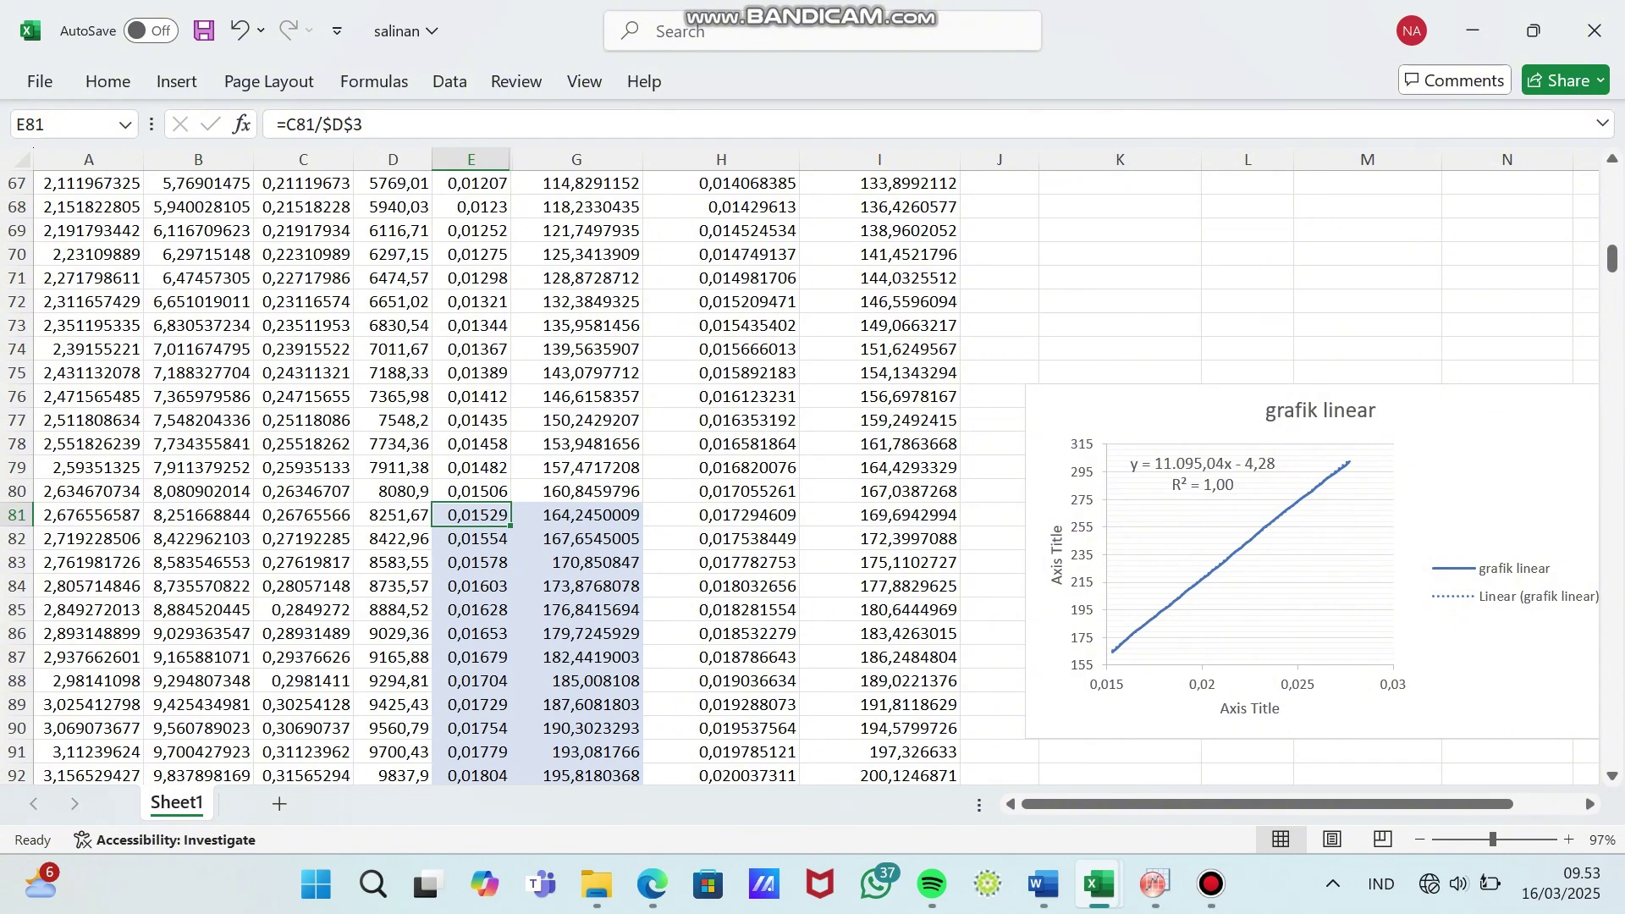
{"action": "key", "text": "ctrl+shift+Down"}
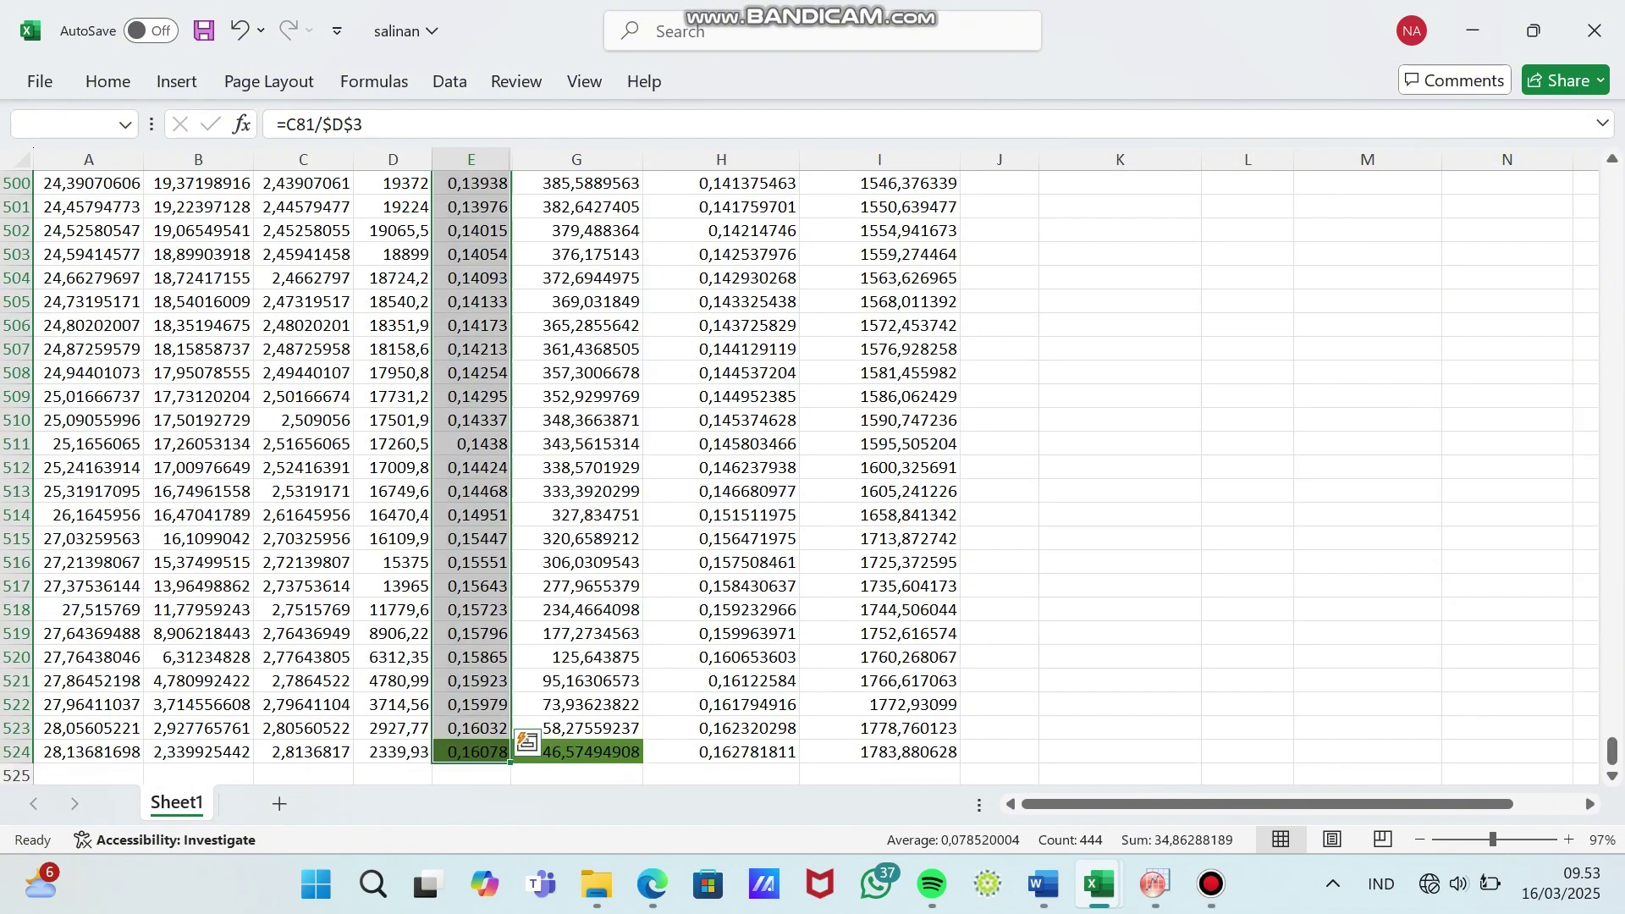
{"action": "key", "text": "ctrl+c"}
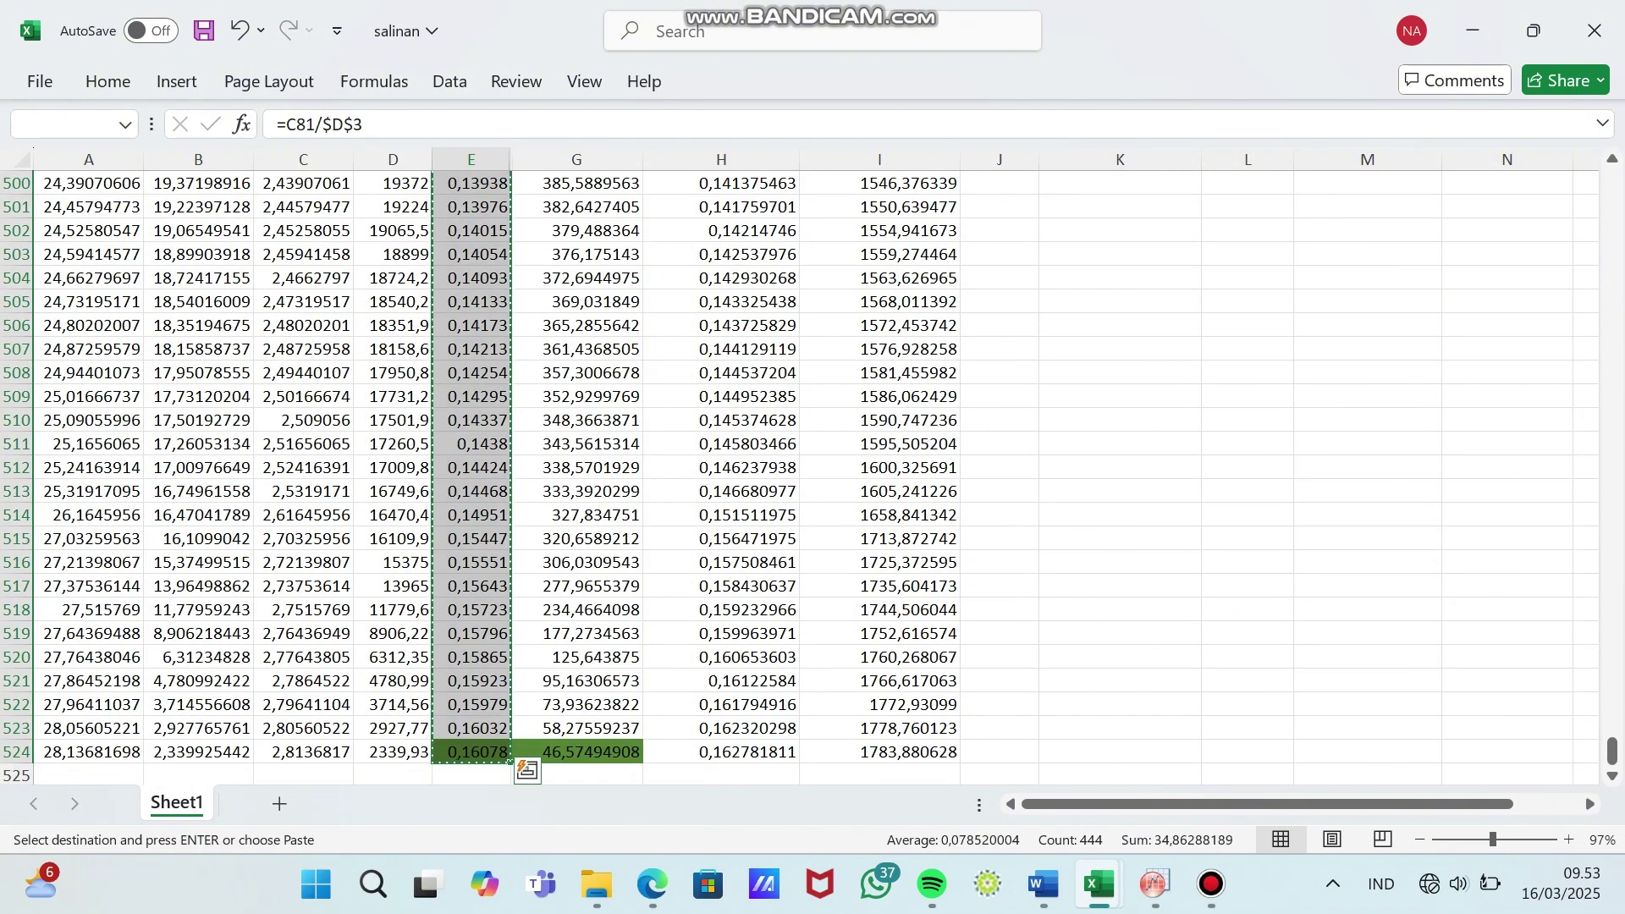
{"action": "left_click", "coordinate": [1154, 884]}
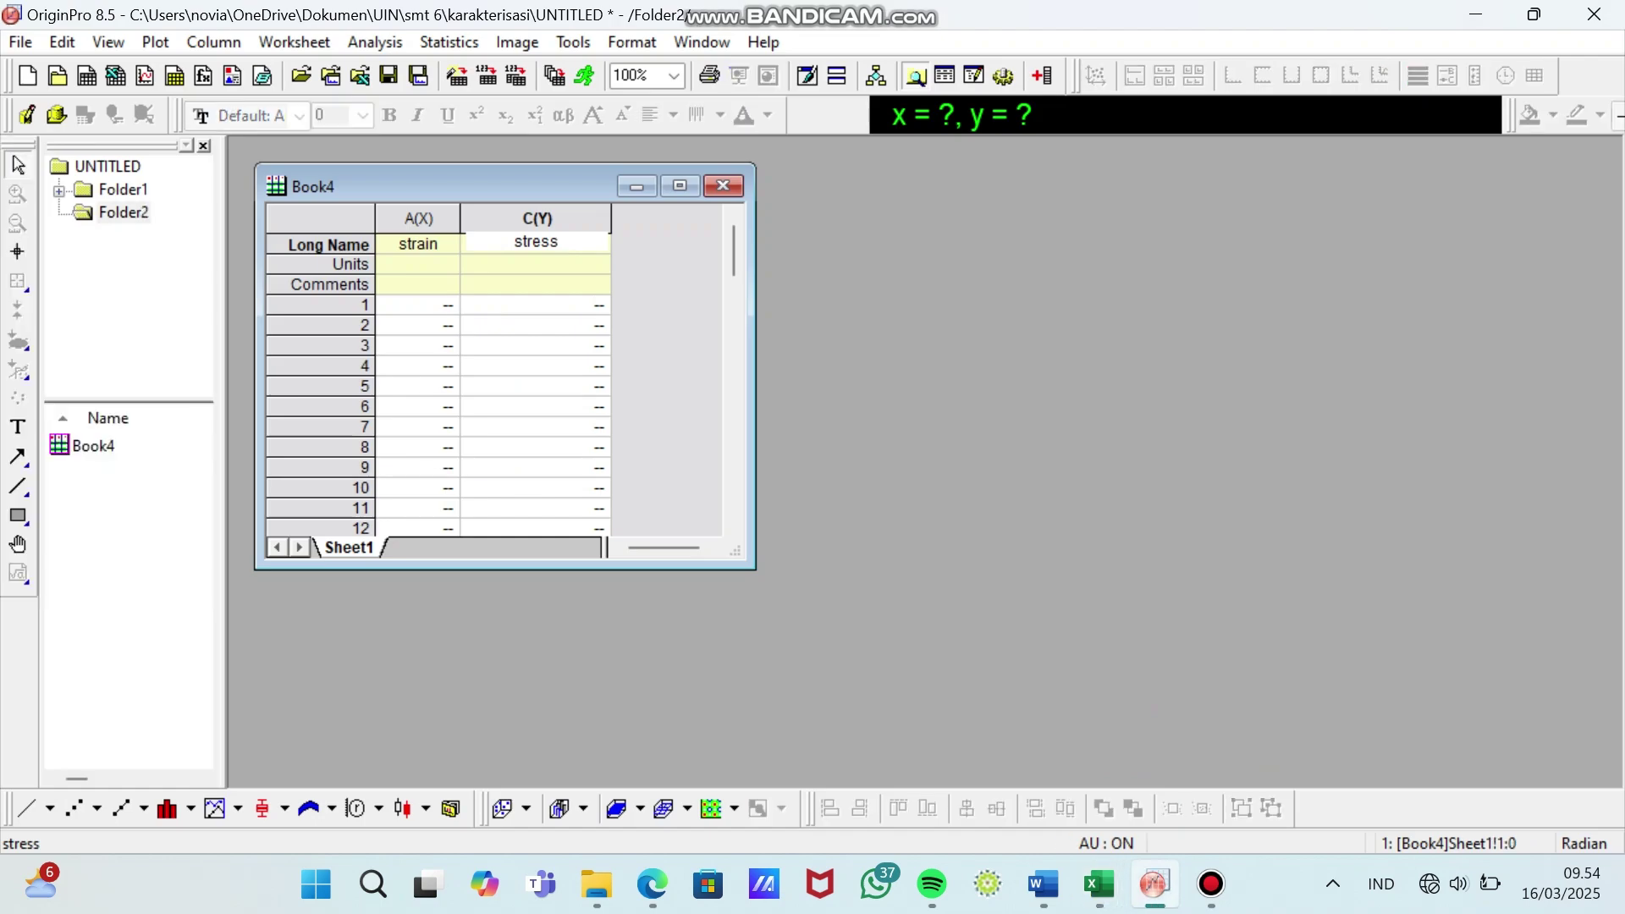
{"action": "left_click", "coordinate": [419, 305]}
{"action": "key", "text": "ctrl+v"}
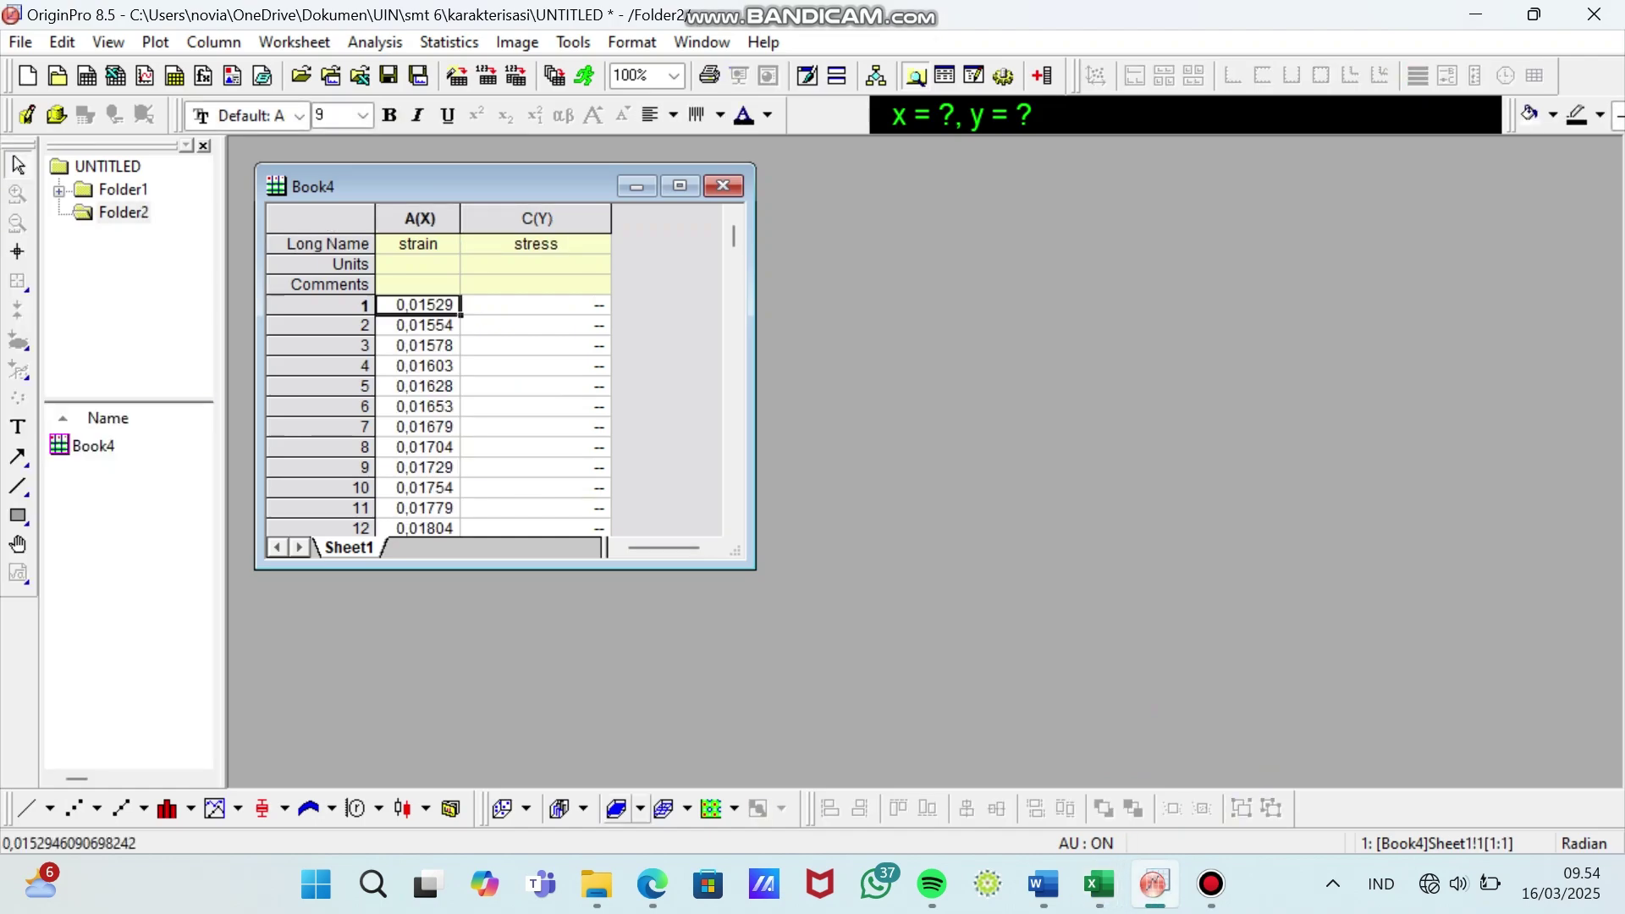
- Copy the stress data G81:G524 from the salinan workbook in Excel and paste it into Book4's stress column C(Y) in OriginPro, starting at row 1
{"action": "mouse_move", "coordinate": [1099, 883]}
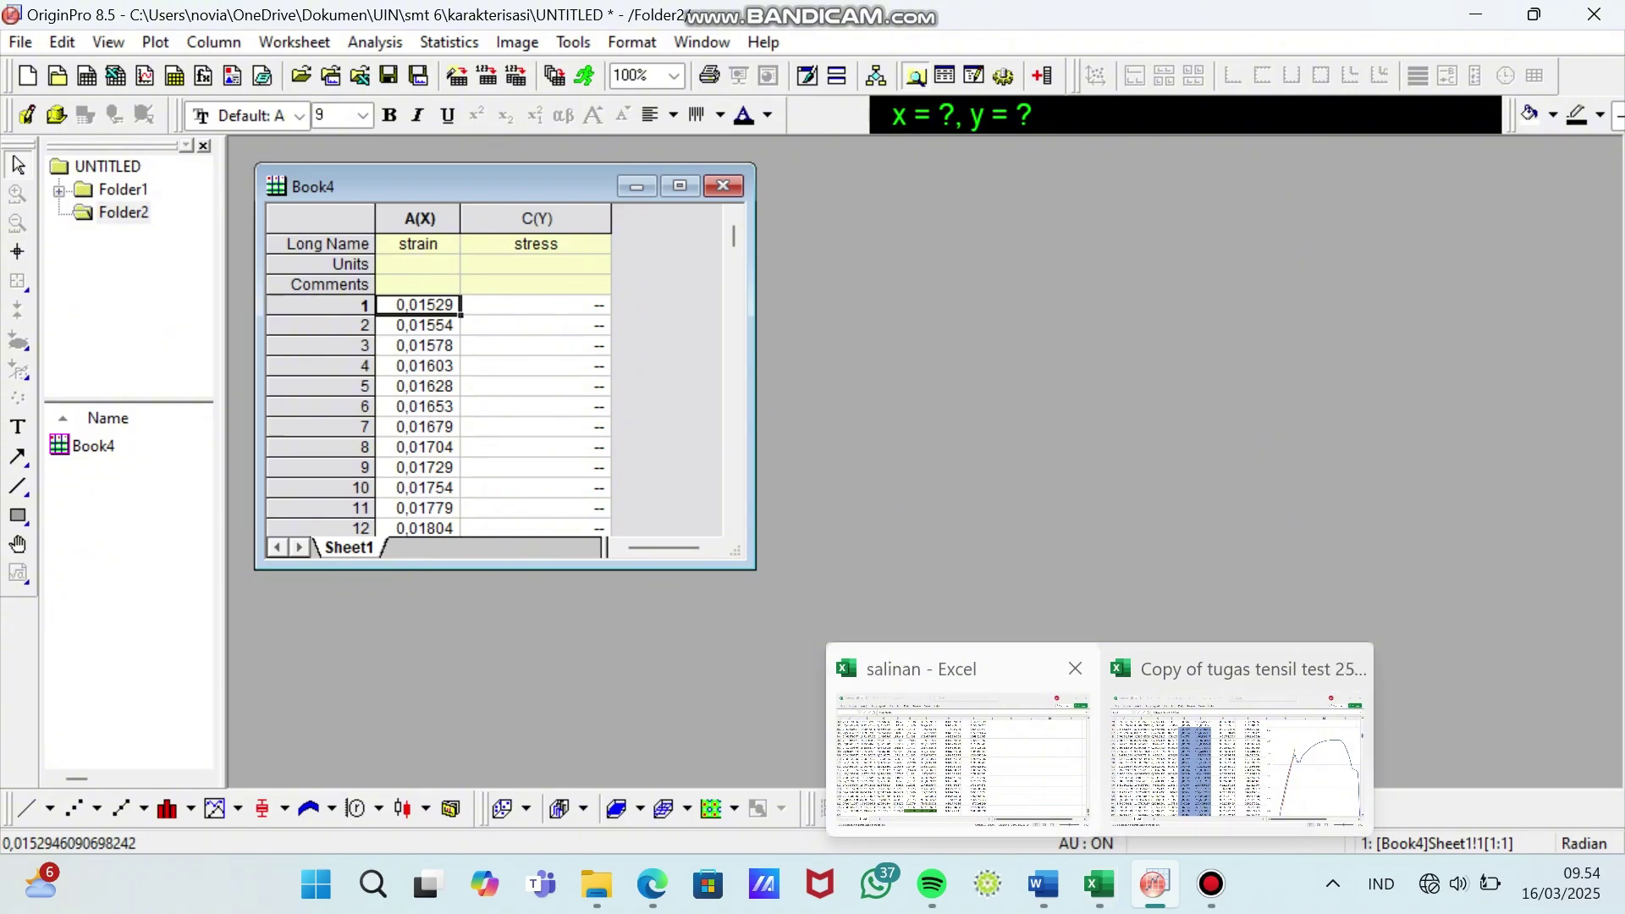
{"action": "left_click", "coordinate": [961, 753]}
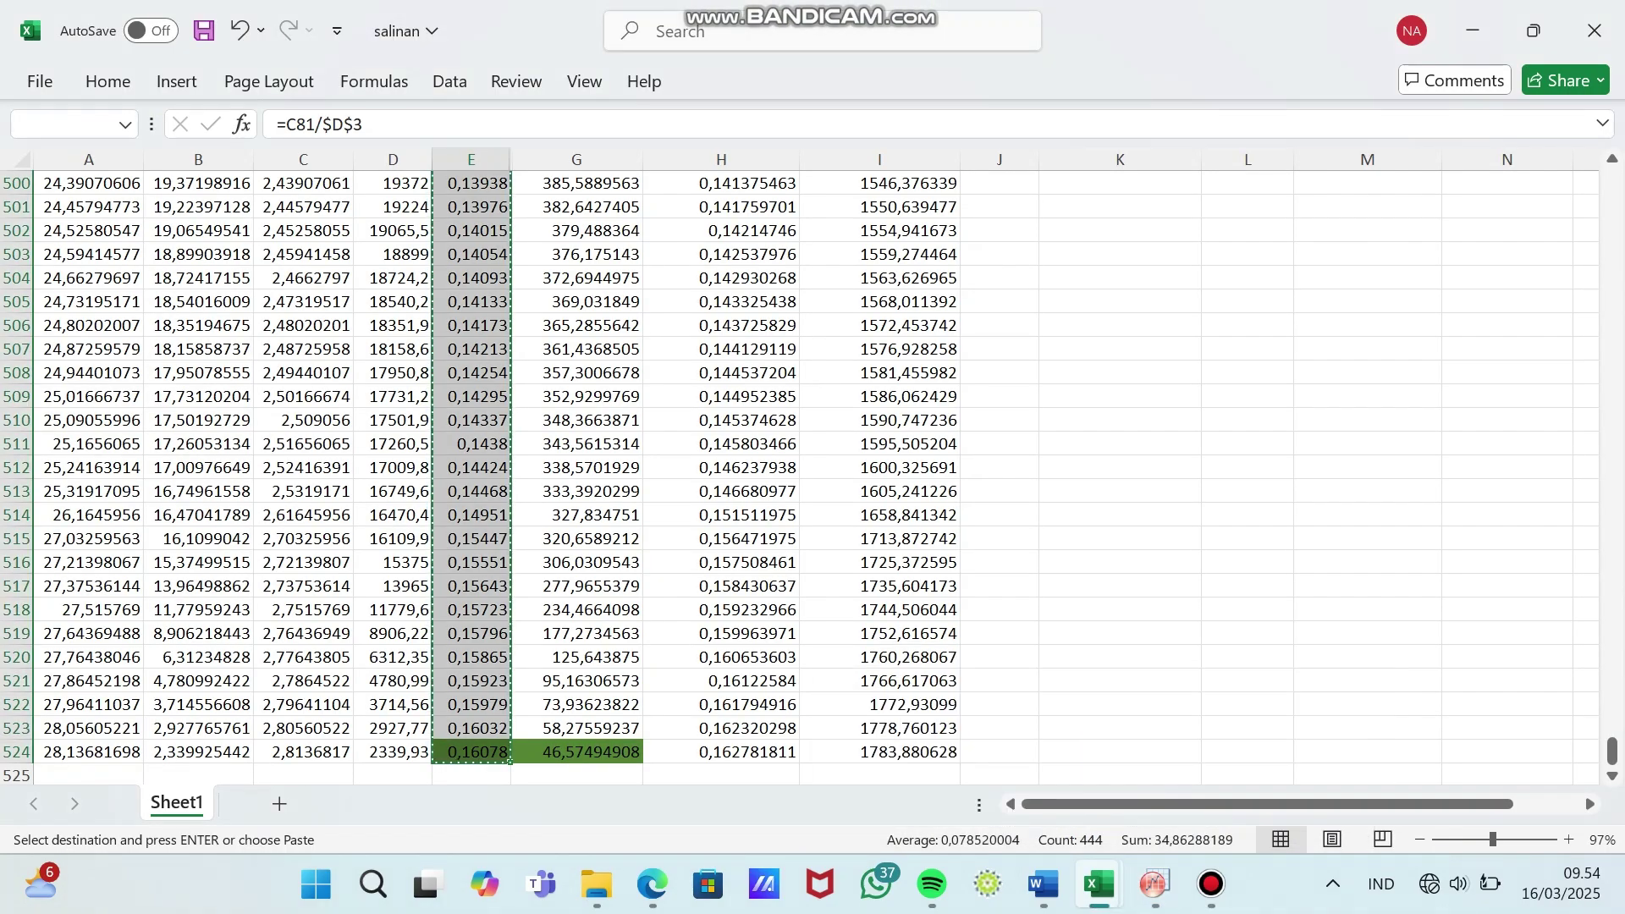
{"action": "scroll", "coordinate": [799, 478], "scroll_direction": "up", "scroll_amount": 20}
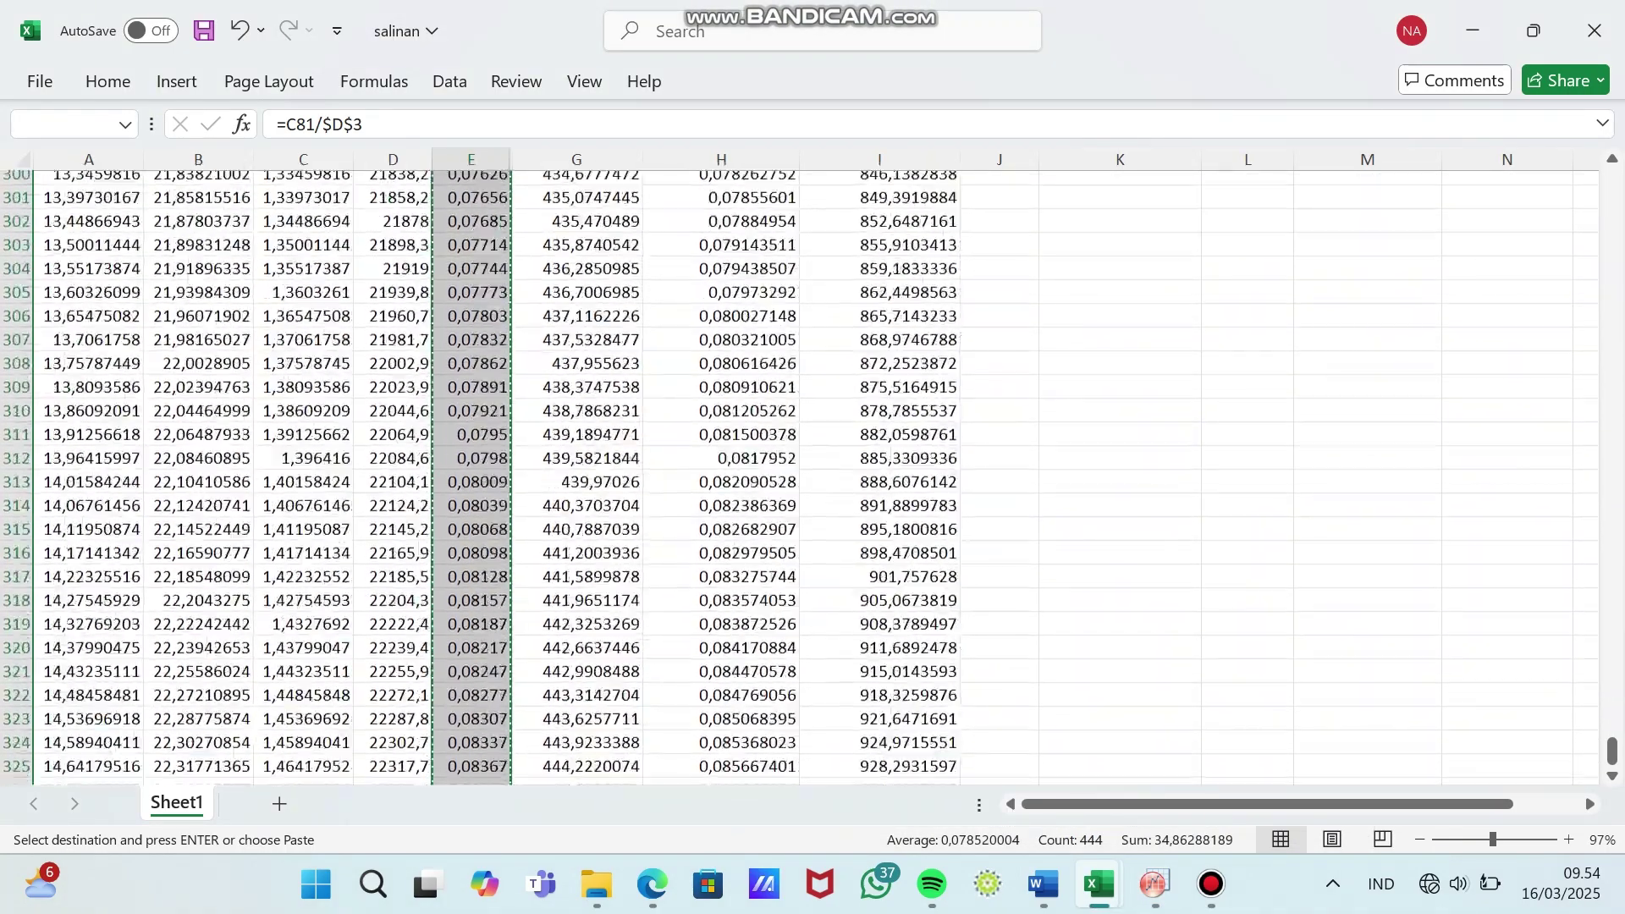
{"action": "scroll", "coordinate": [799, 477], "scroll_direction": "up", "scroll_amount": 20}
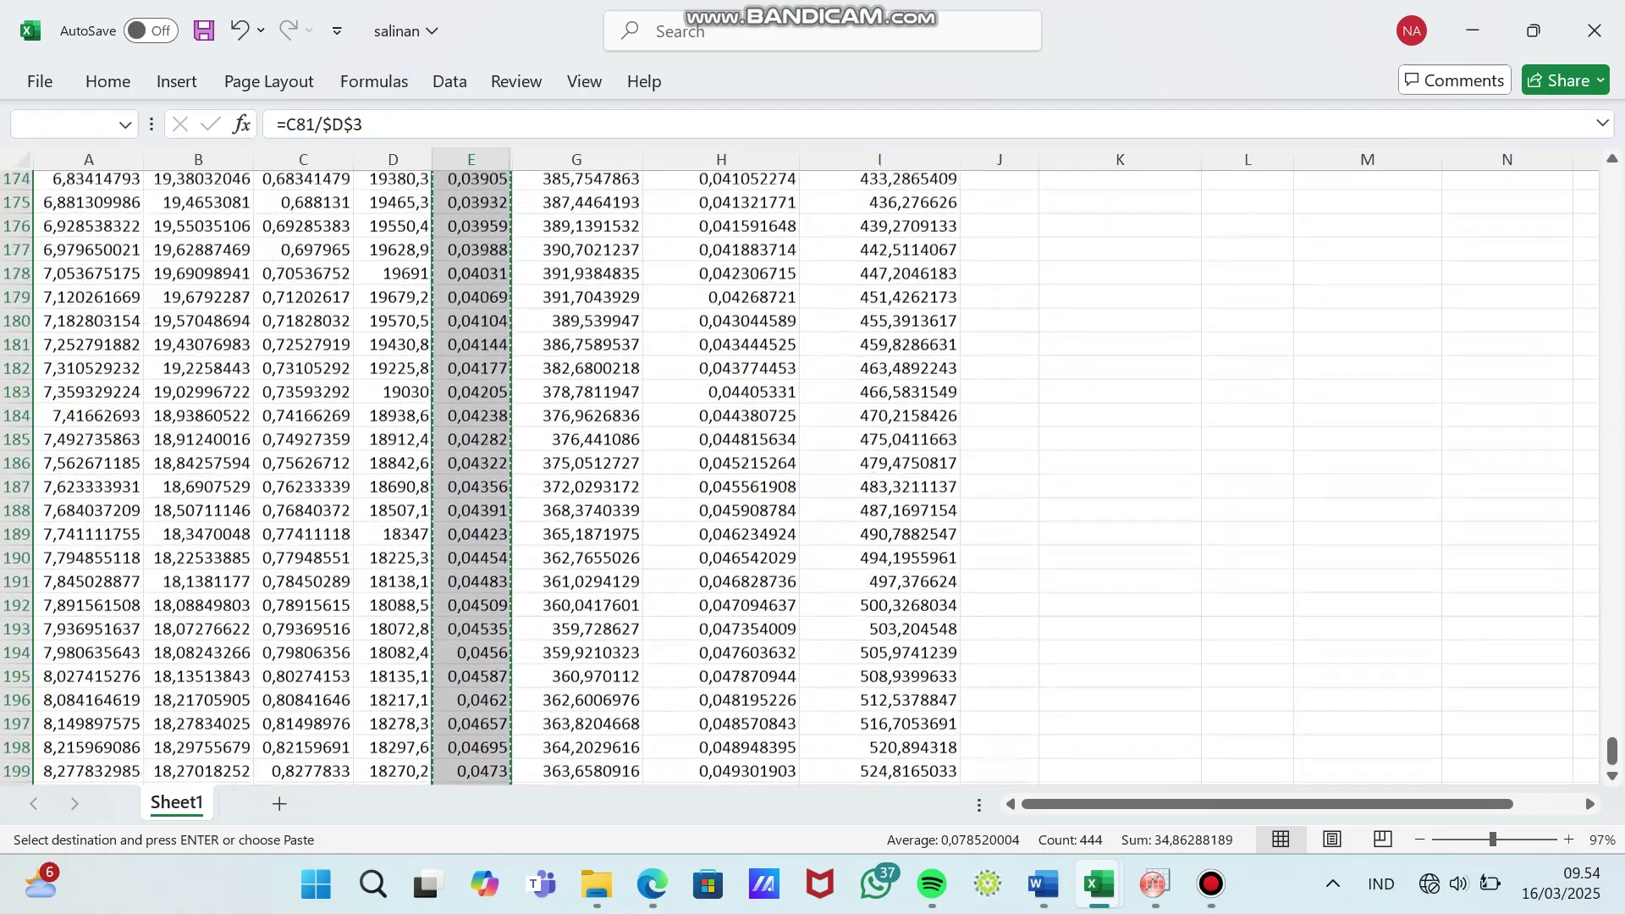
{"action": "scroll", "coordinate": [799, 478], "scroll_direction": "up", "scroll_amount": 20}
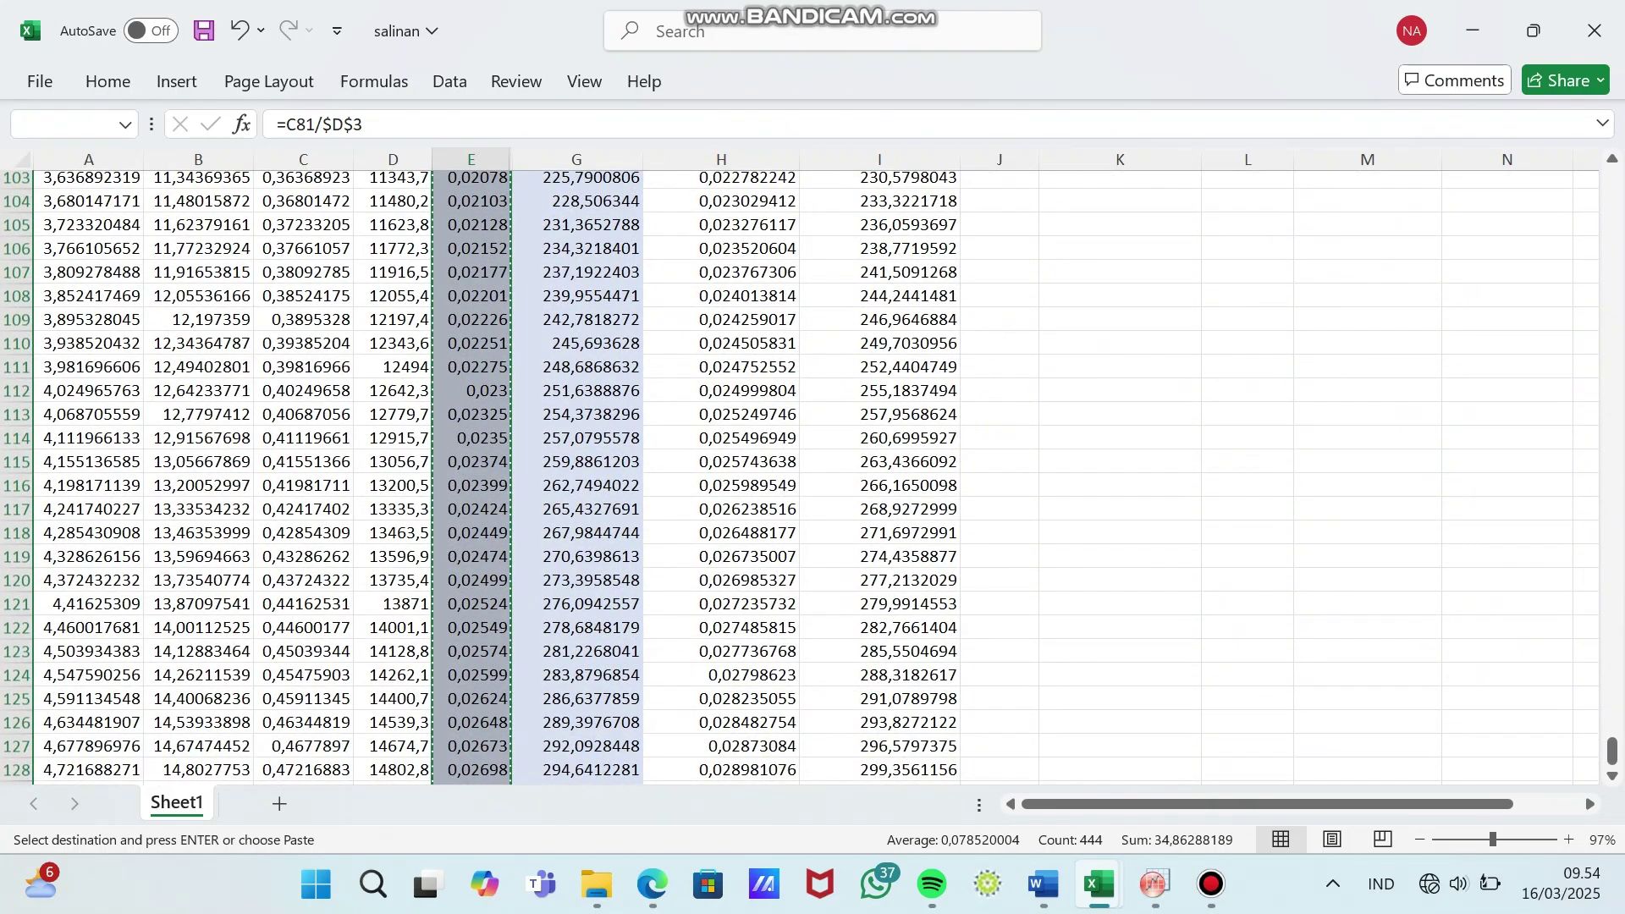
{"action": "scroll", "coordinate": [799, 477], "scroll_direction": "up", "scroll_amount": 8}
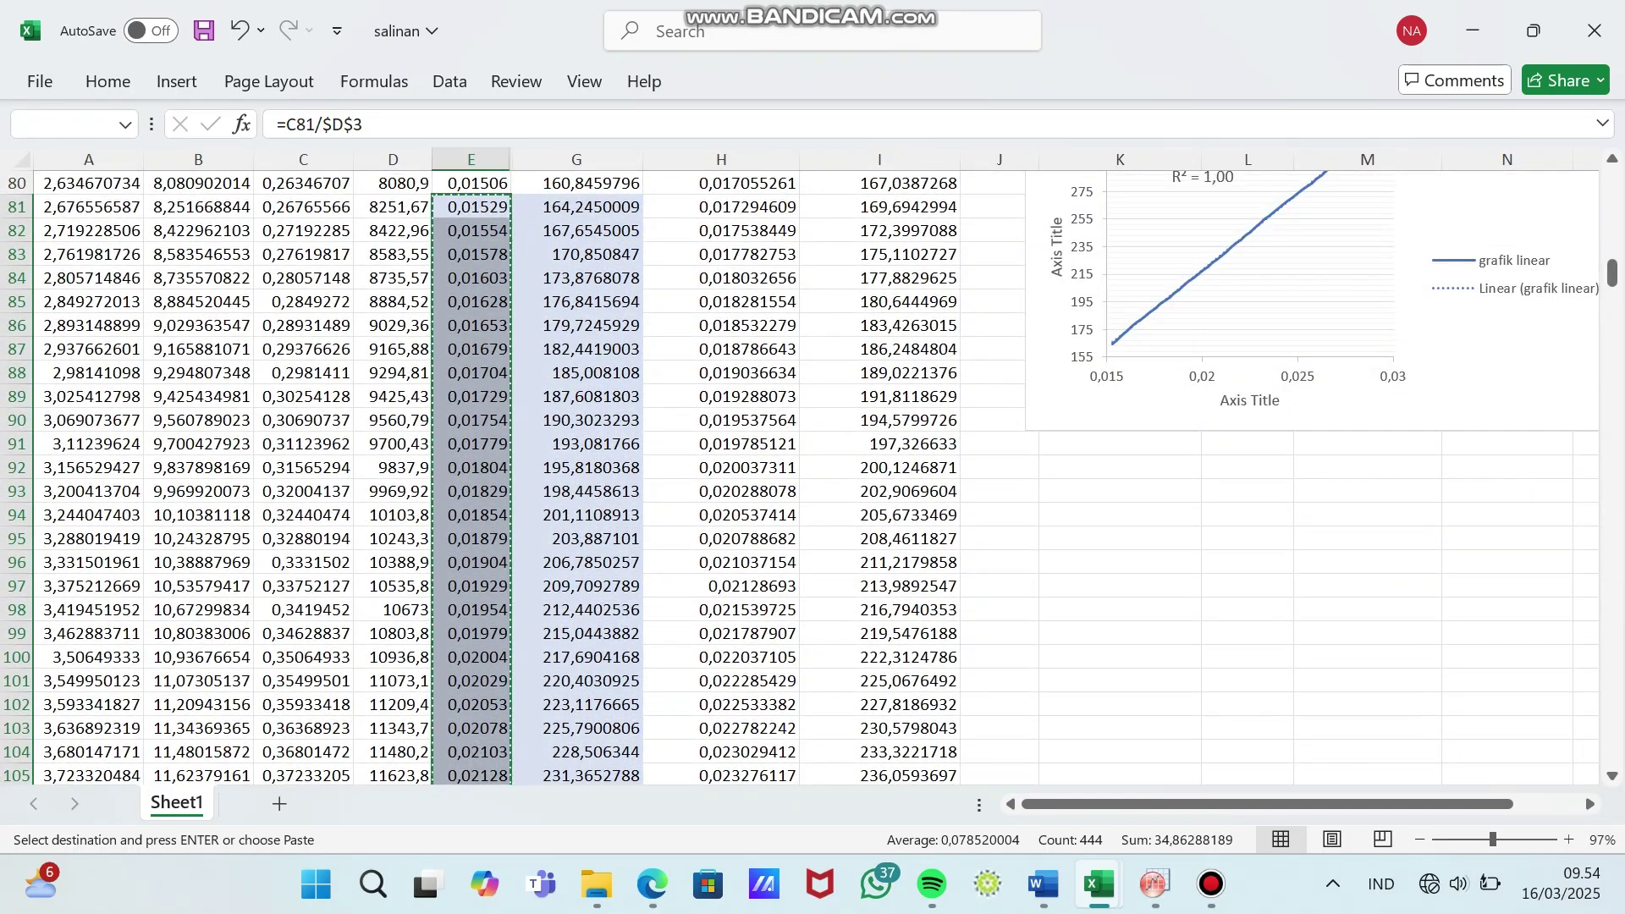
{"action": "left_click", "coordinate": [576, 207]}
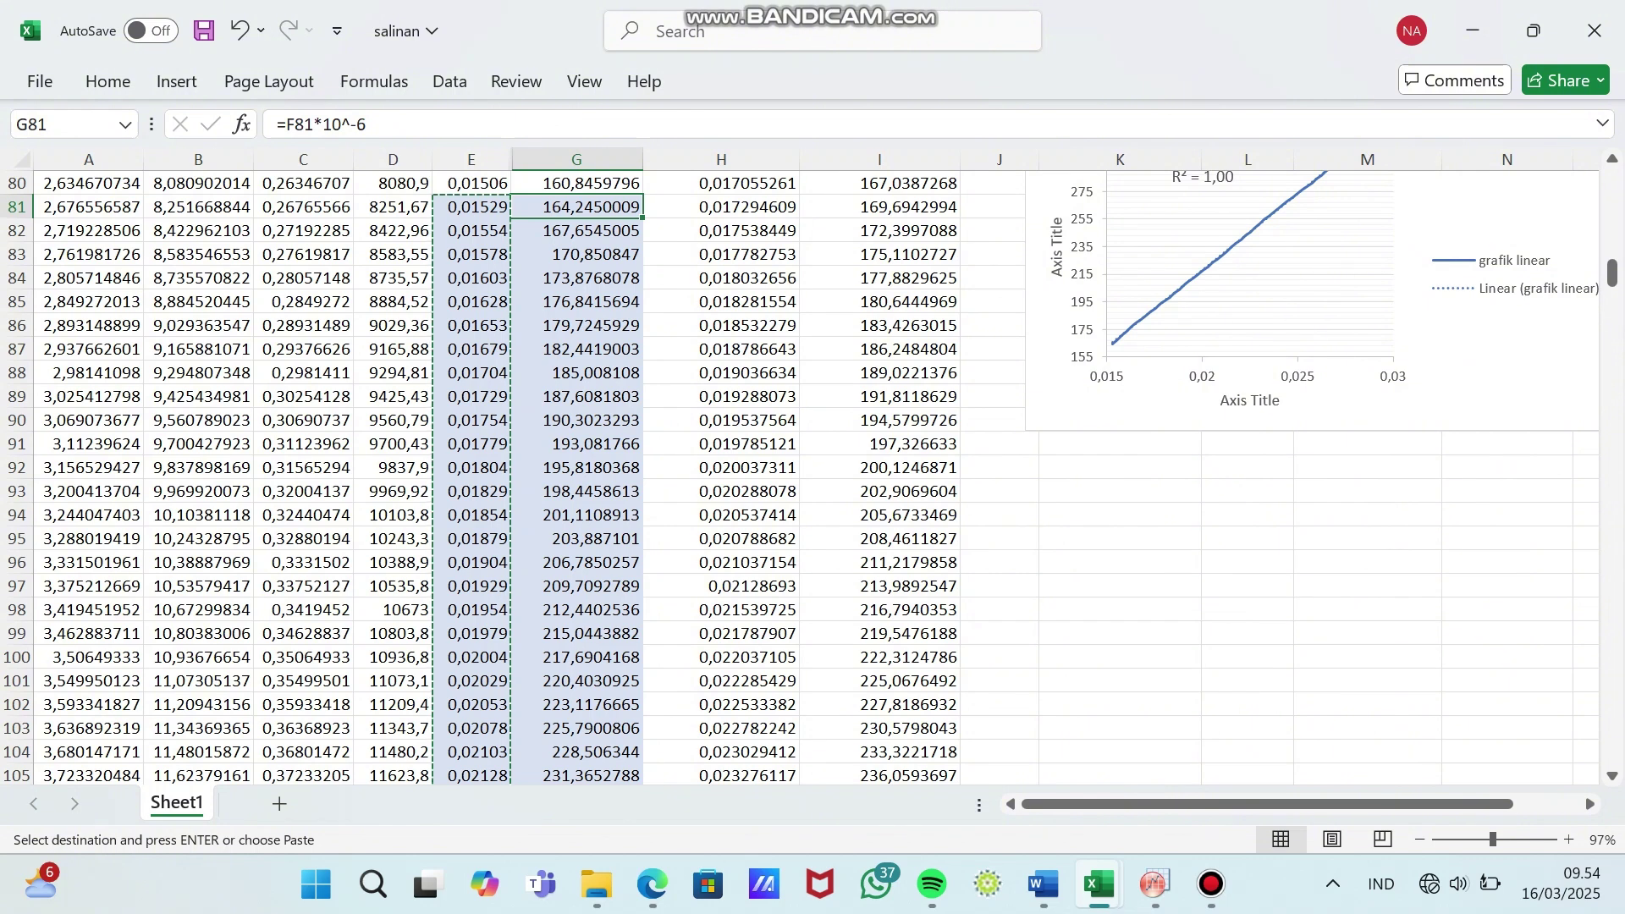
{"action": "key", "text": "ctrl+shift+Down"}
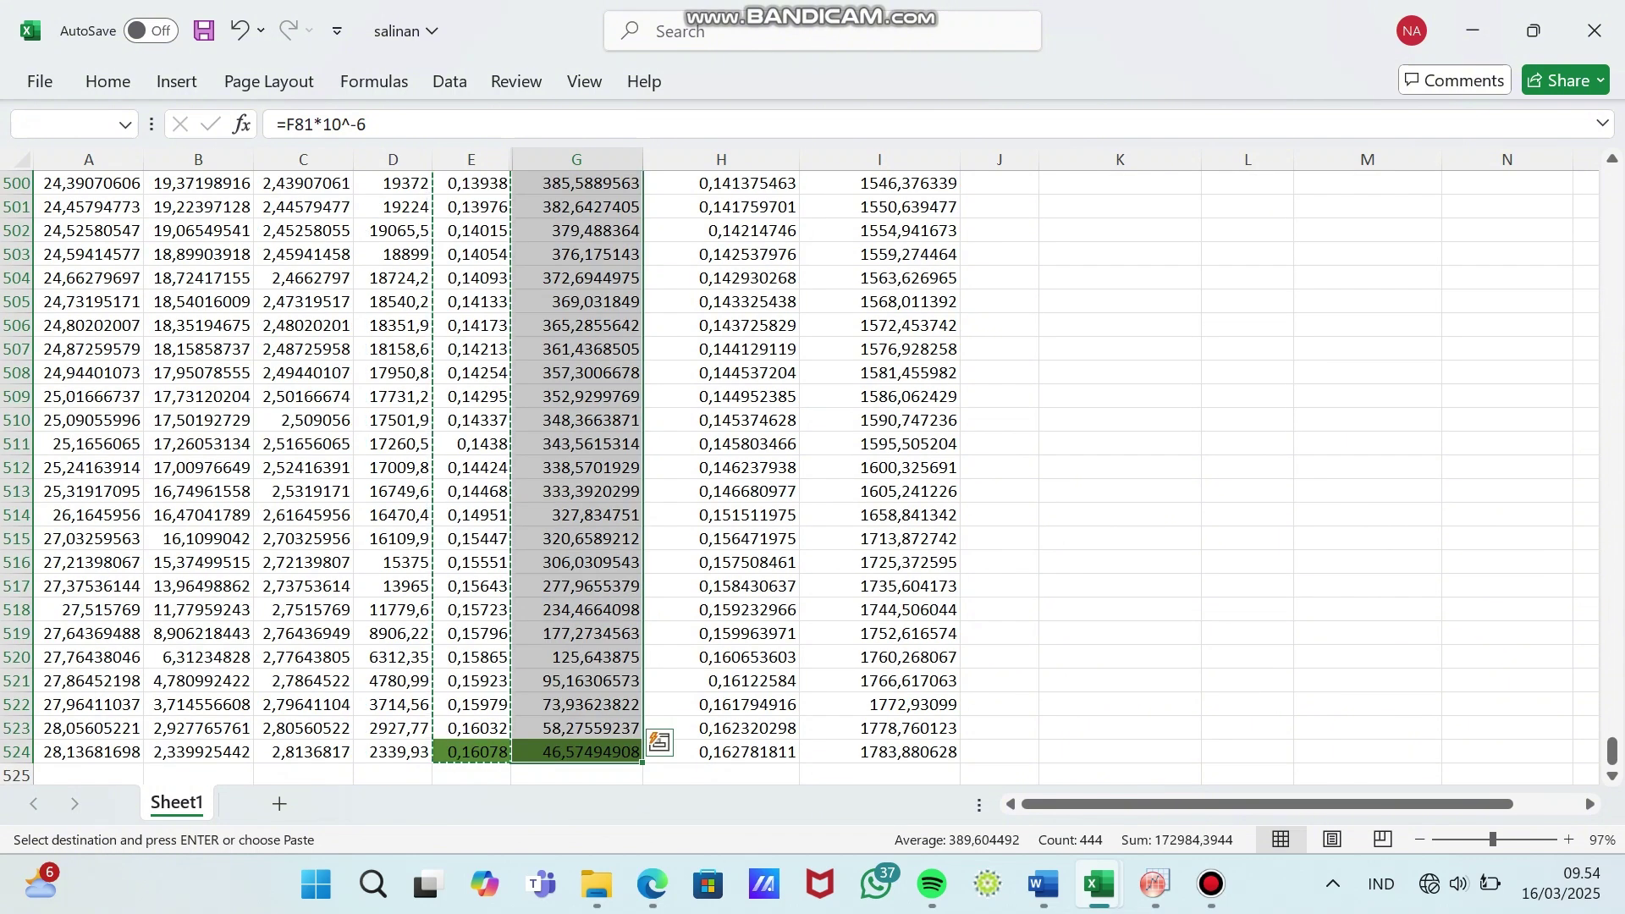
{"action": "key", "text": "ctrl+c"}
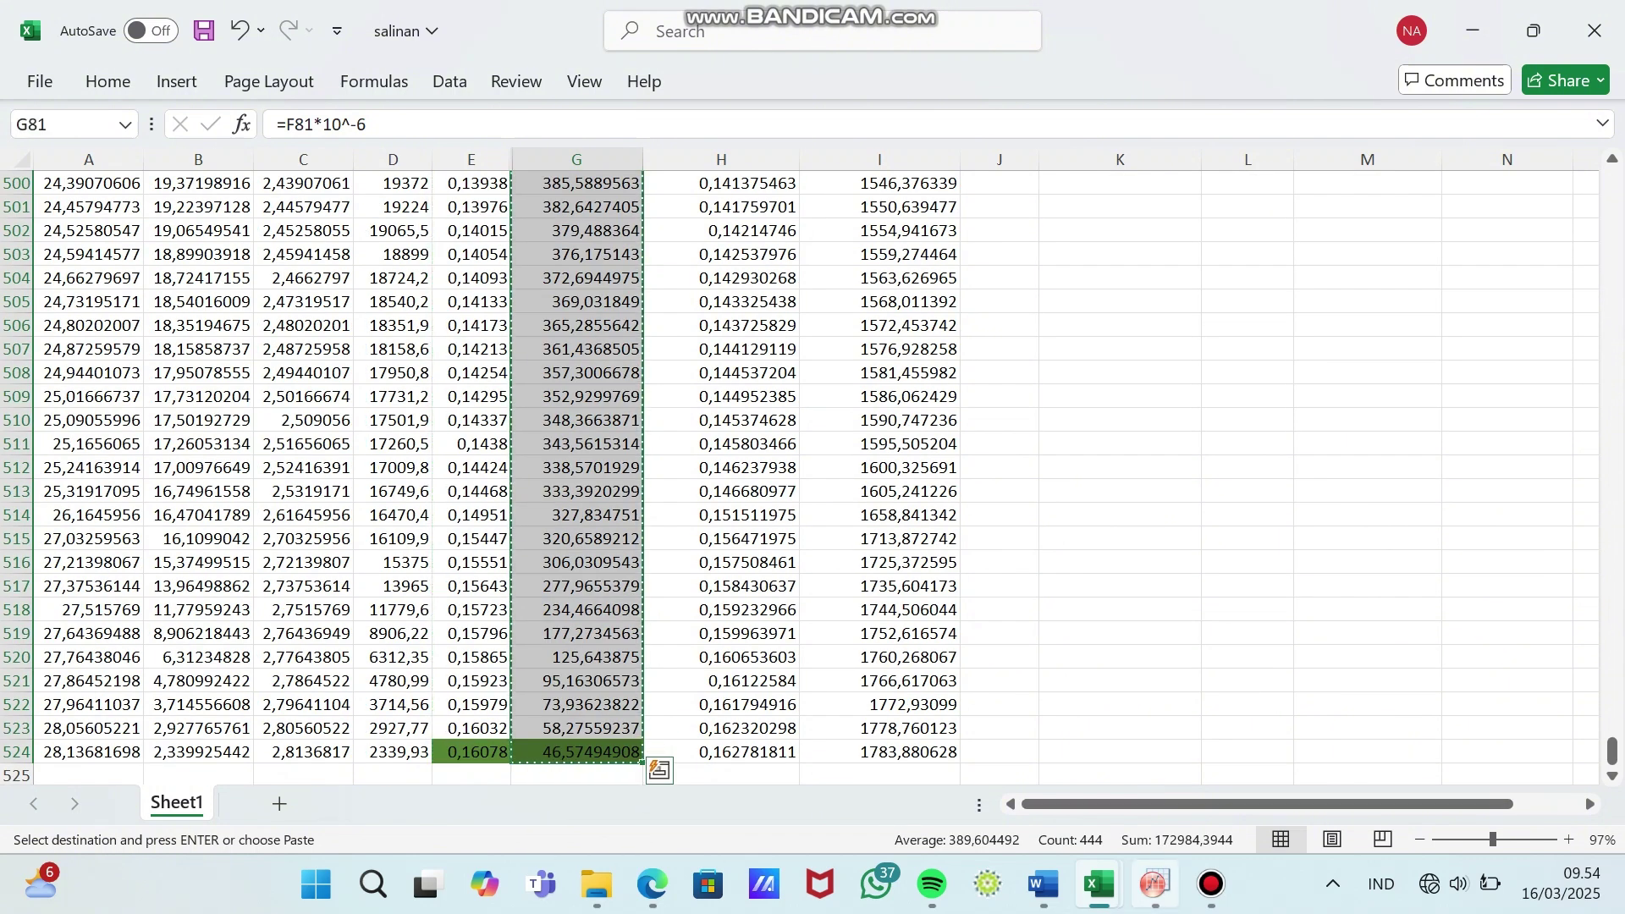
{"action": "left_click", "coordinate": [1154, 883]}
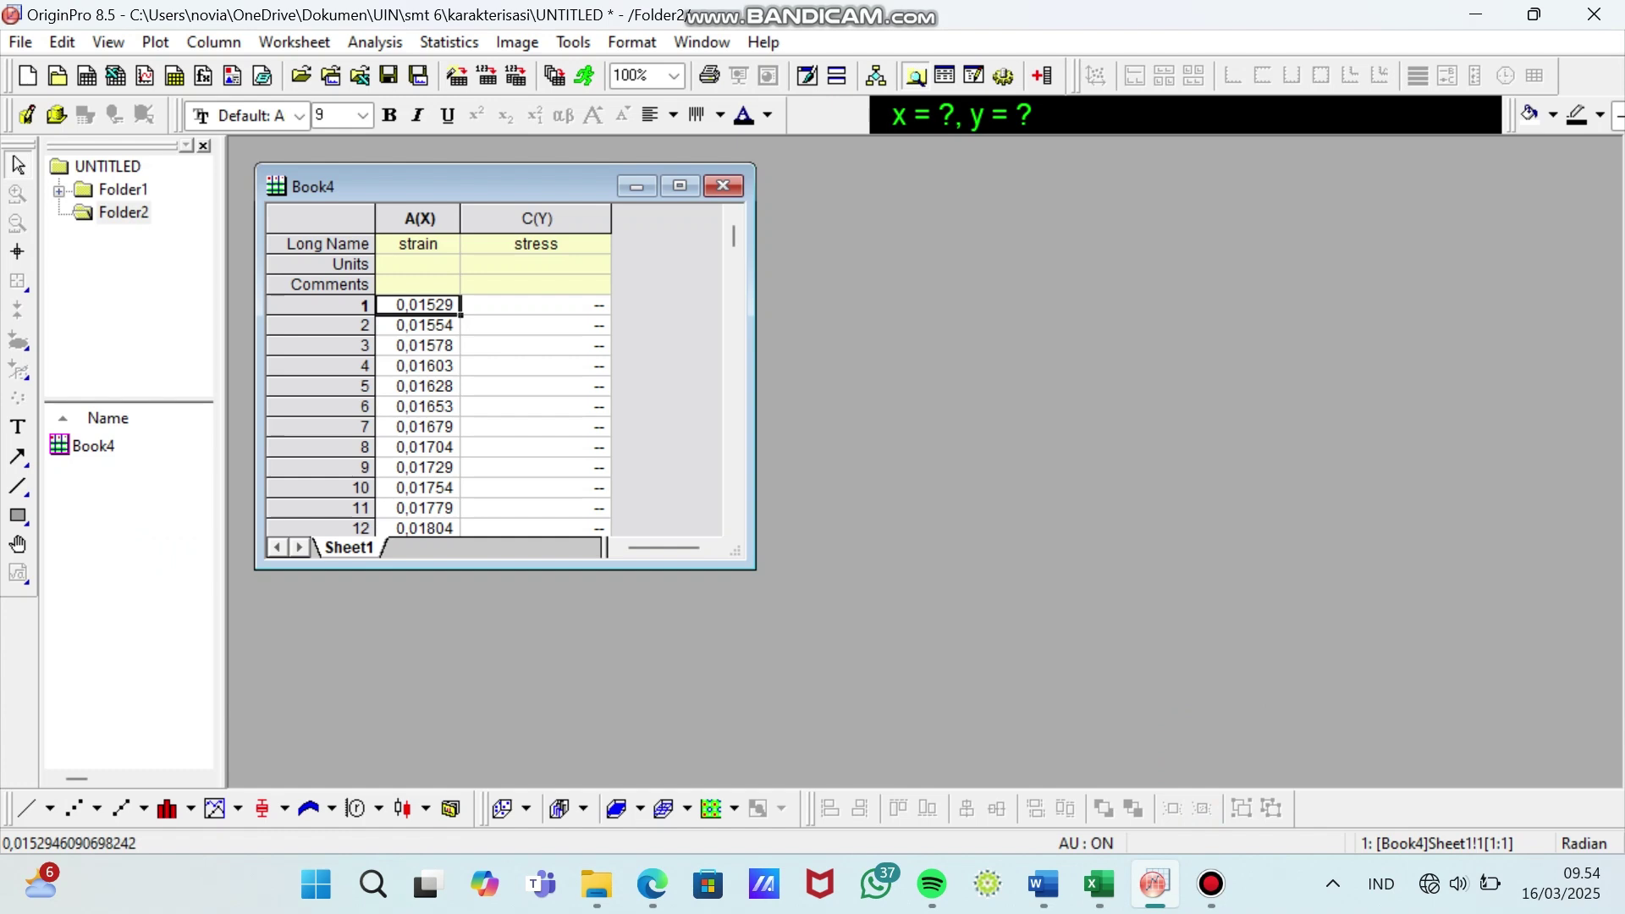
{"action": "left_click", "coordinate": [535, 304]}
{"action": "key", "text": "ctrl+v"}
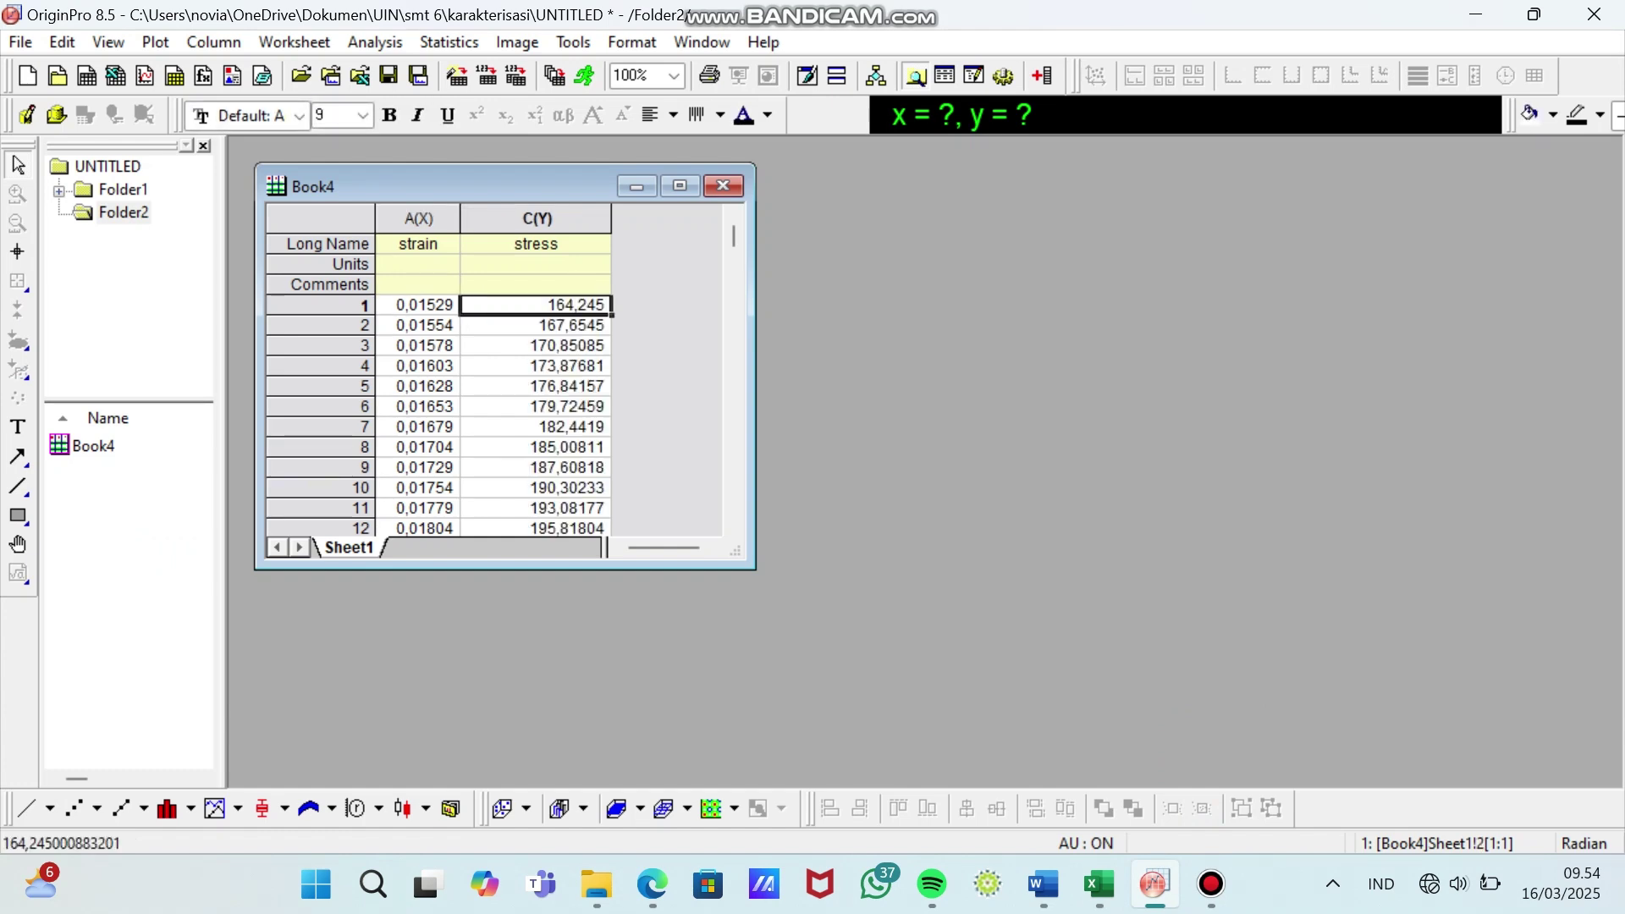
- Plot Book4's strain and stress columns as a line graph and place the graph window beside the worksheet
{"action": "left_click_drag", "start_coordinate": [418, 218], "coordinate": [537, 218]}
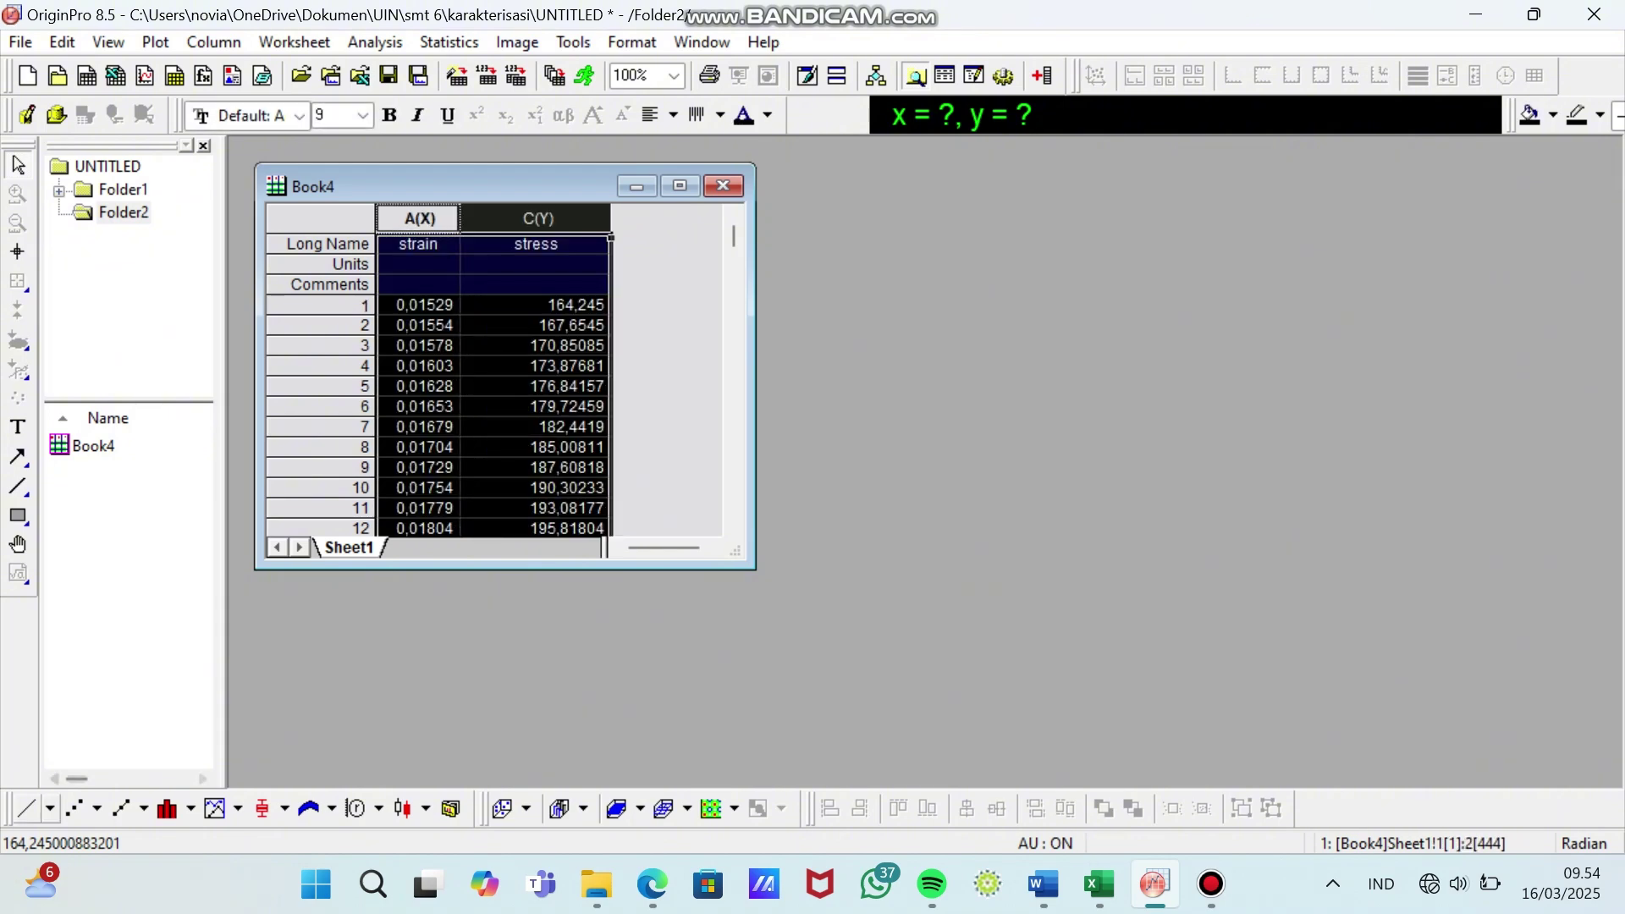
{"action": "left_click", "coordinate": [27, 809]}
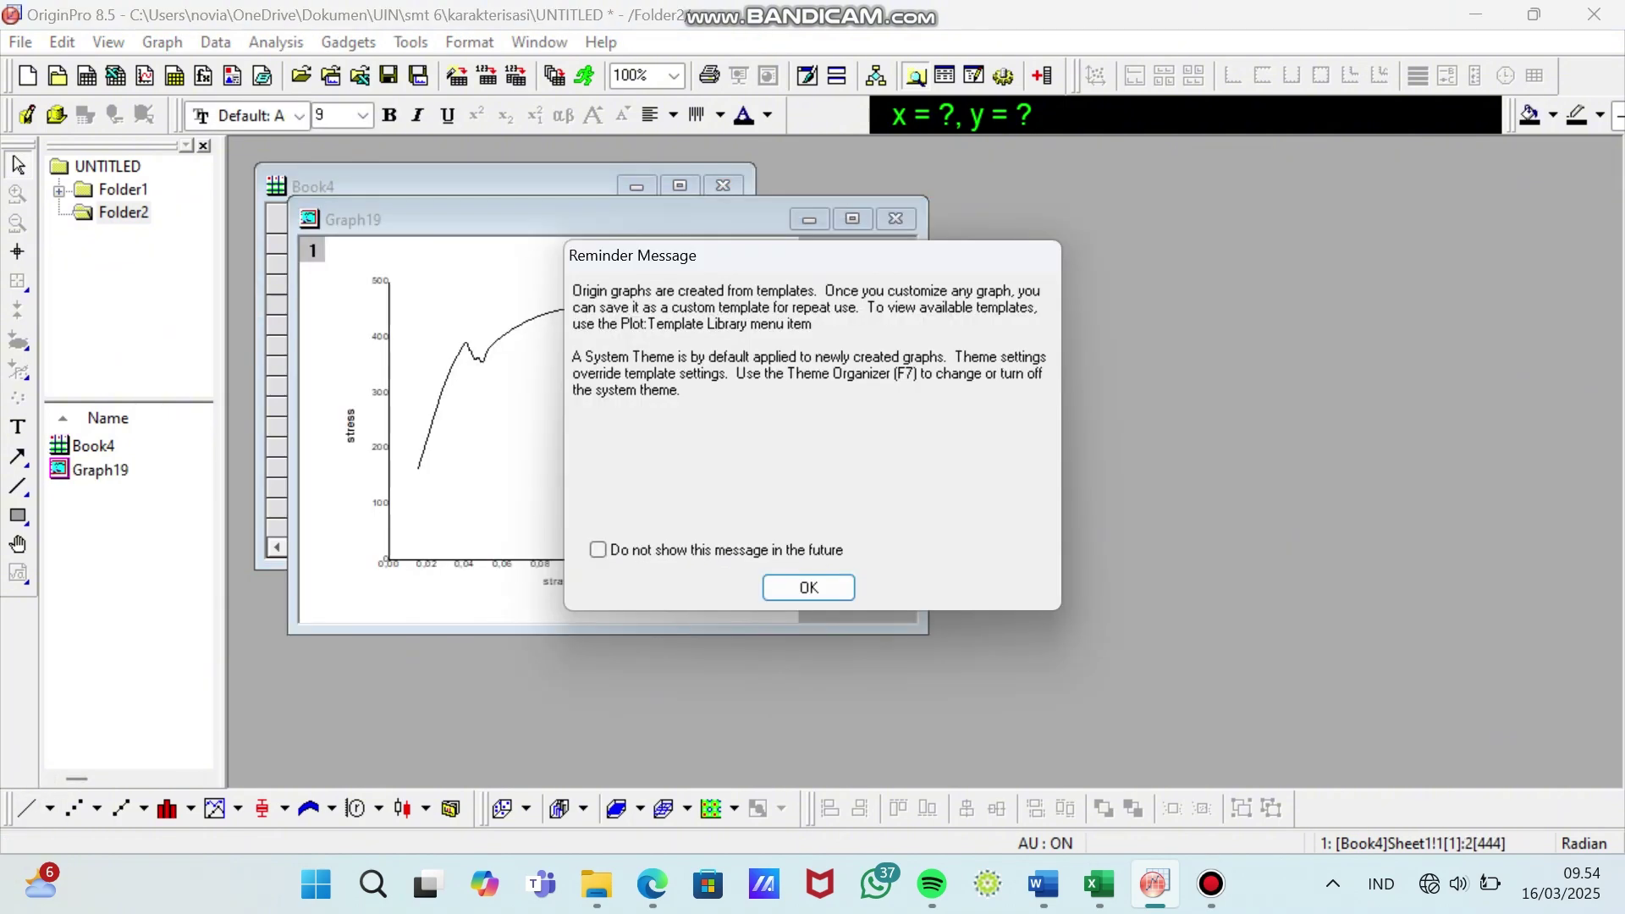
{"action": "left_click", "coordinate": [809, 588]}
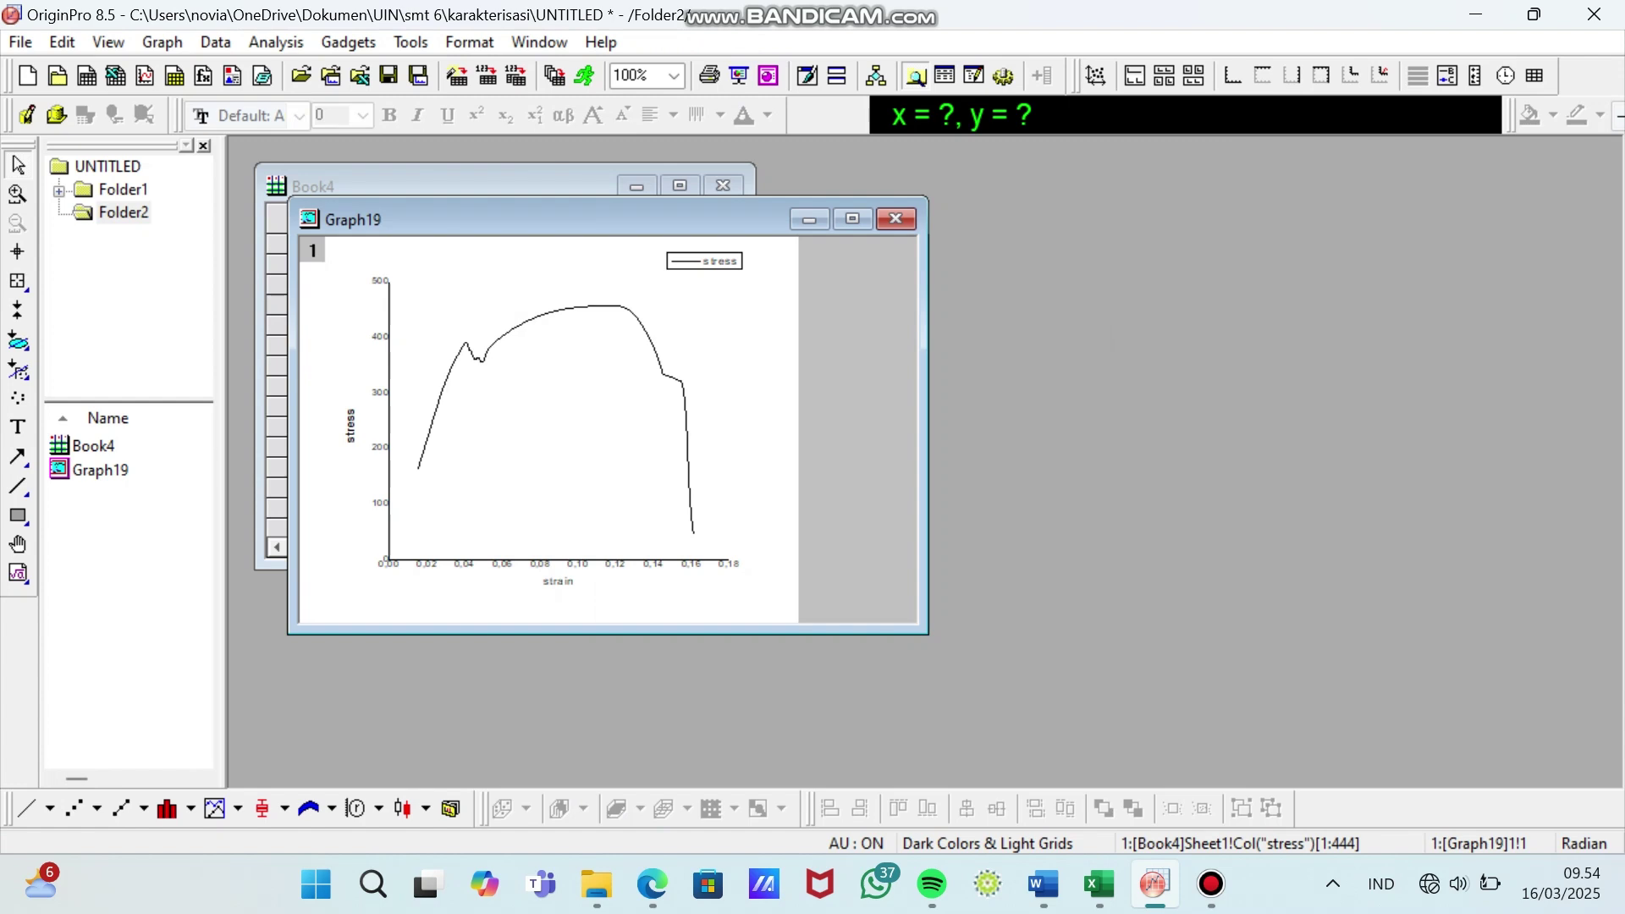
{"action": "left_click_drag", "start_coordinate": [550, 218], "coordinate": [914, 184]}
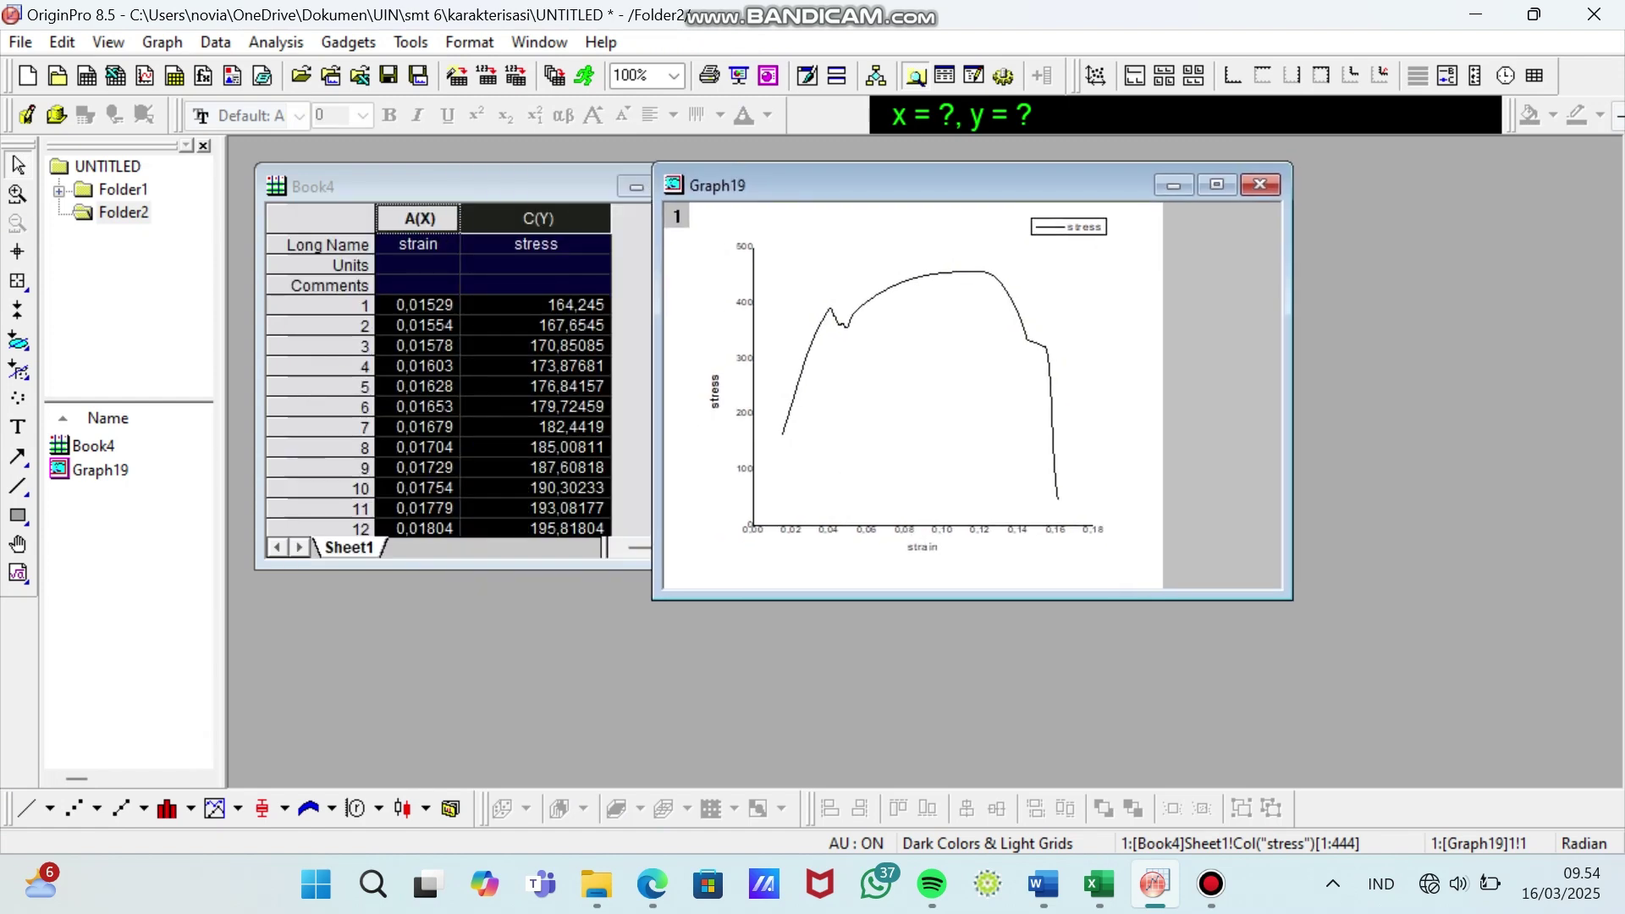
- Open the axis scale settings of the stress-strain graph and set the vertical axis to start from 164
{"action": "right_click", "coordinate": [842, 381]}
{"action": "left_click", "coordinate": [897, 751]}
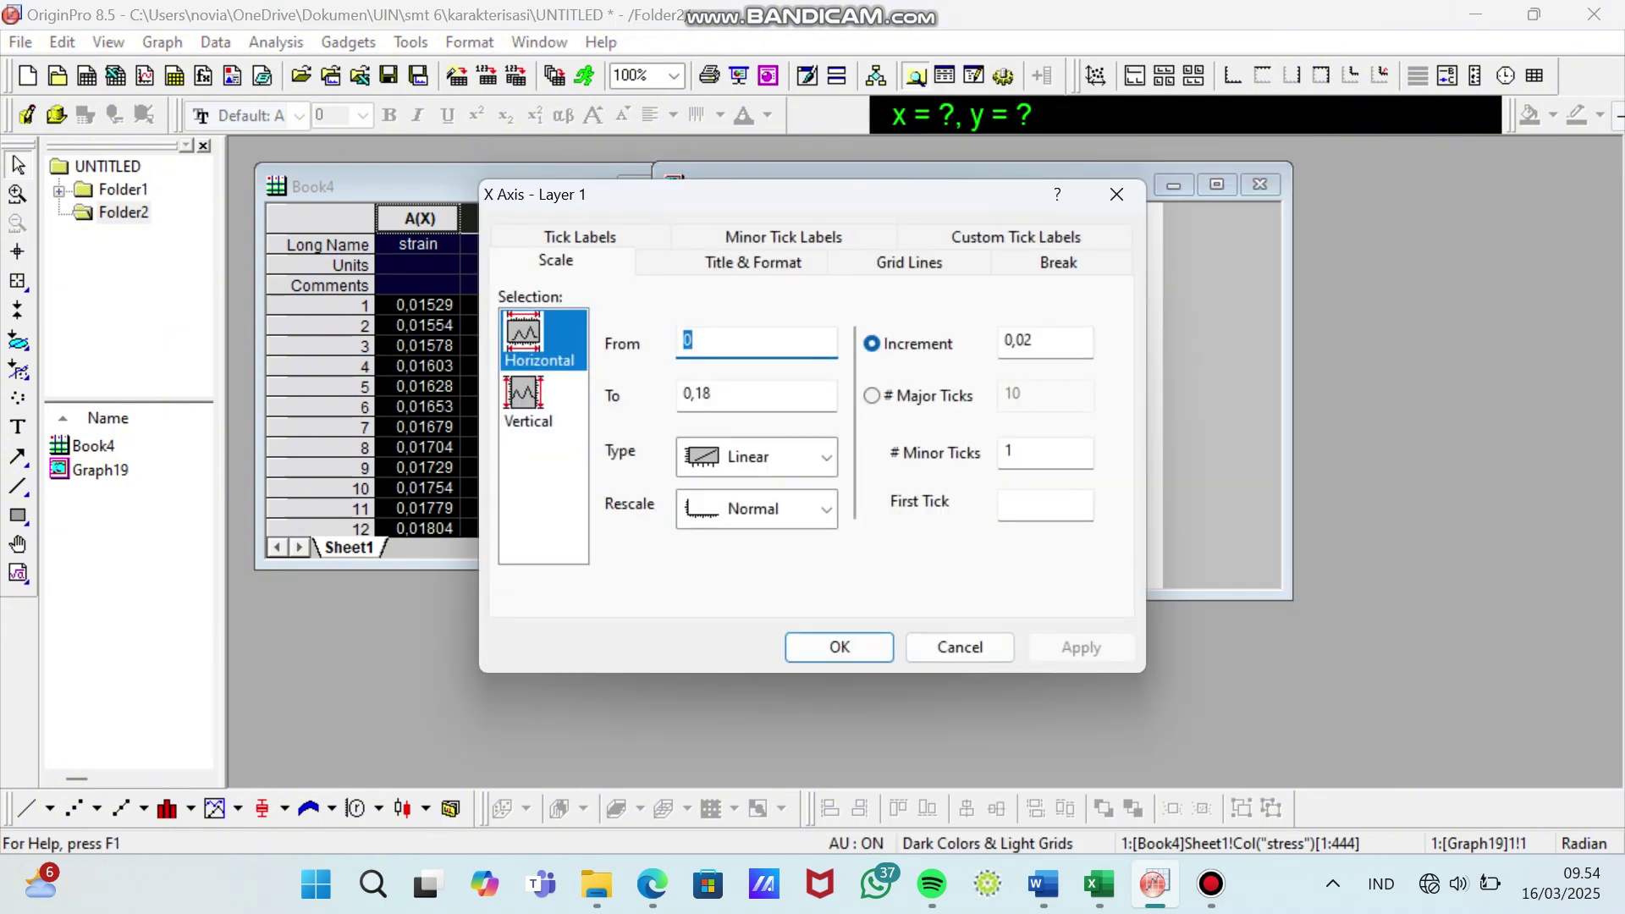
{"action": "left_click_drag", "start_coordinate": [831, 193], "coordinate": [1251, 308]}
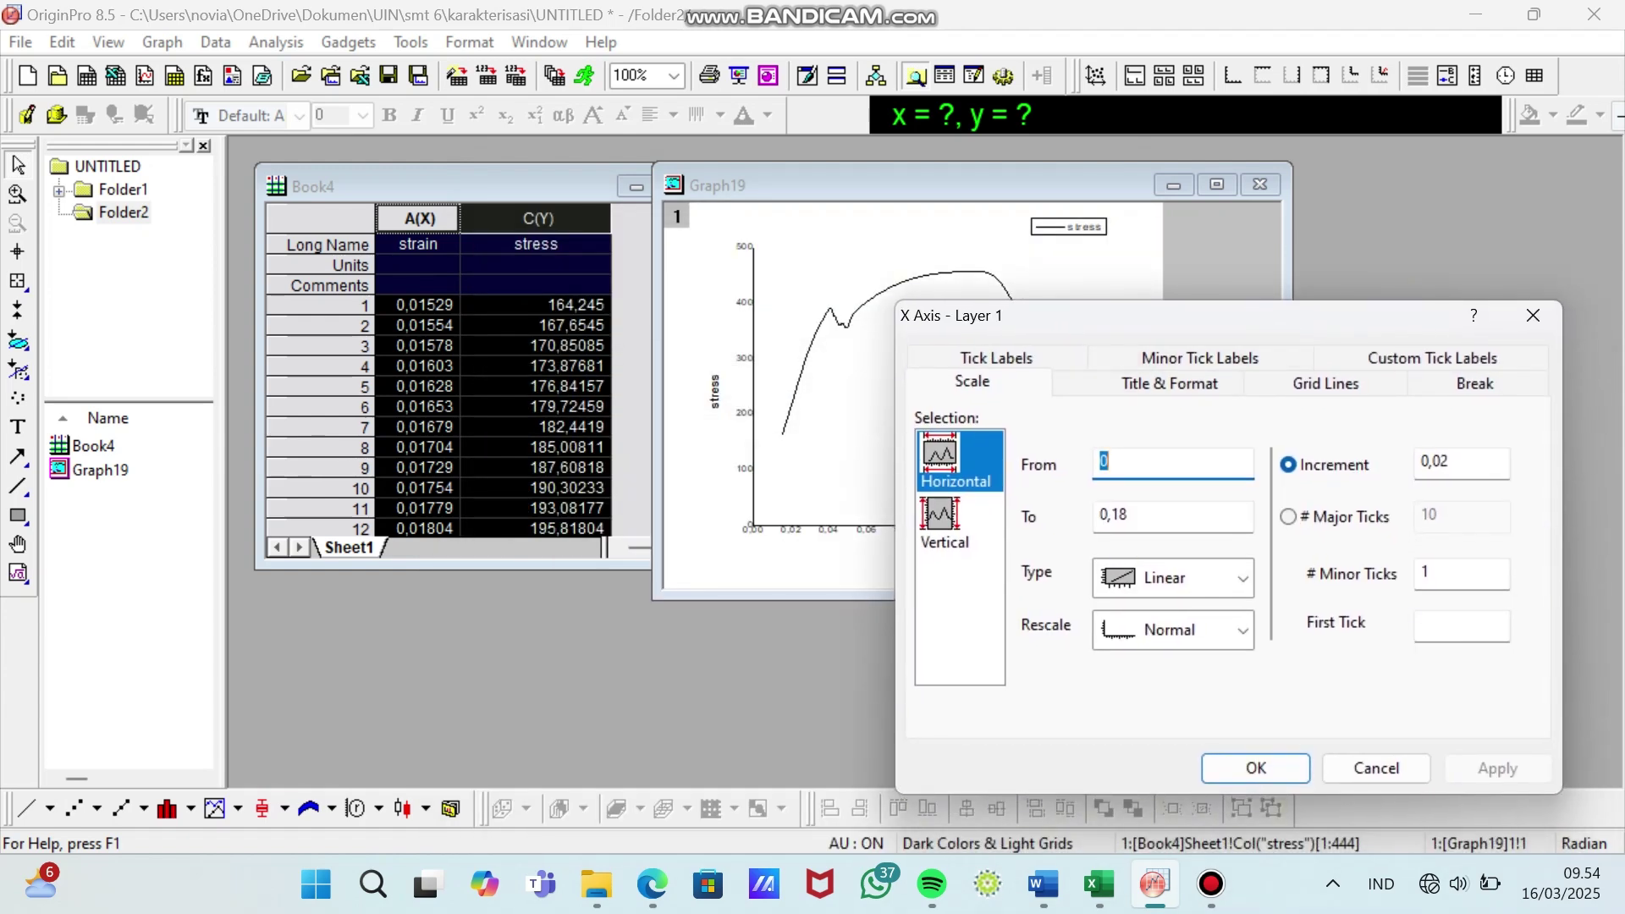
{"action": "left_click", "coordinate": [959, 522]}
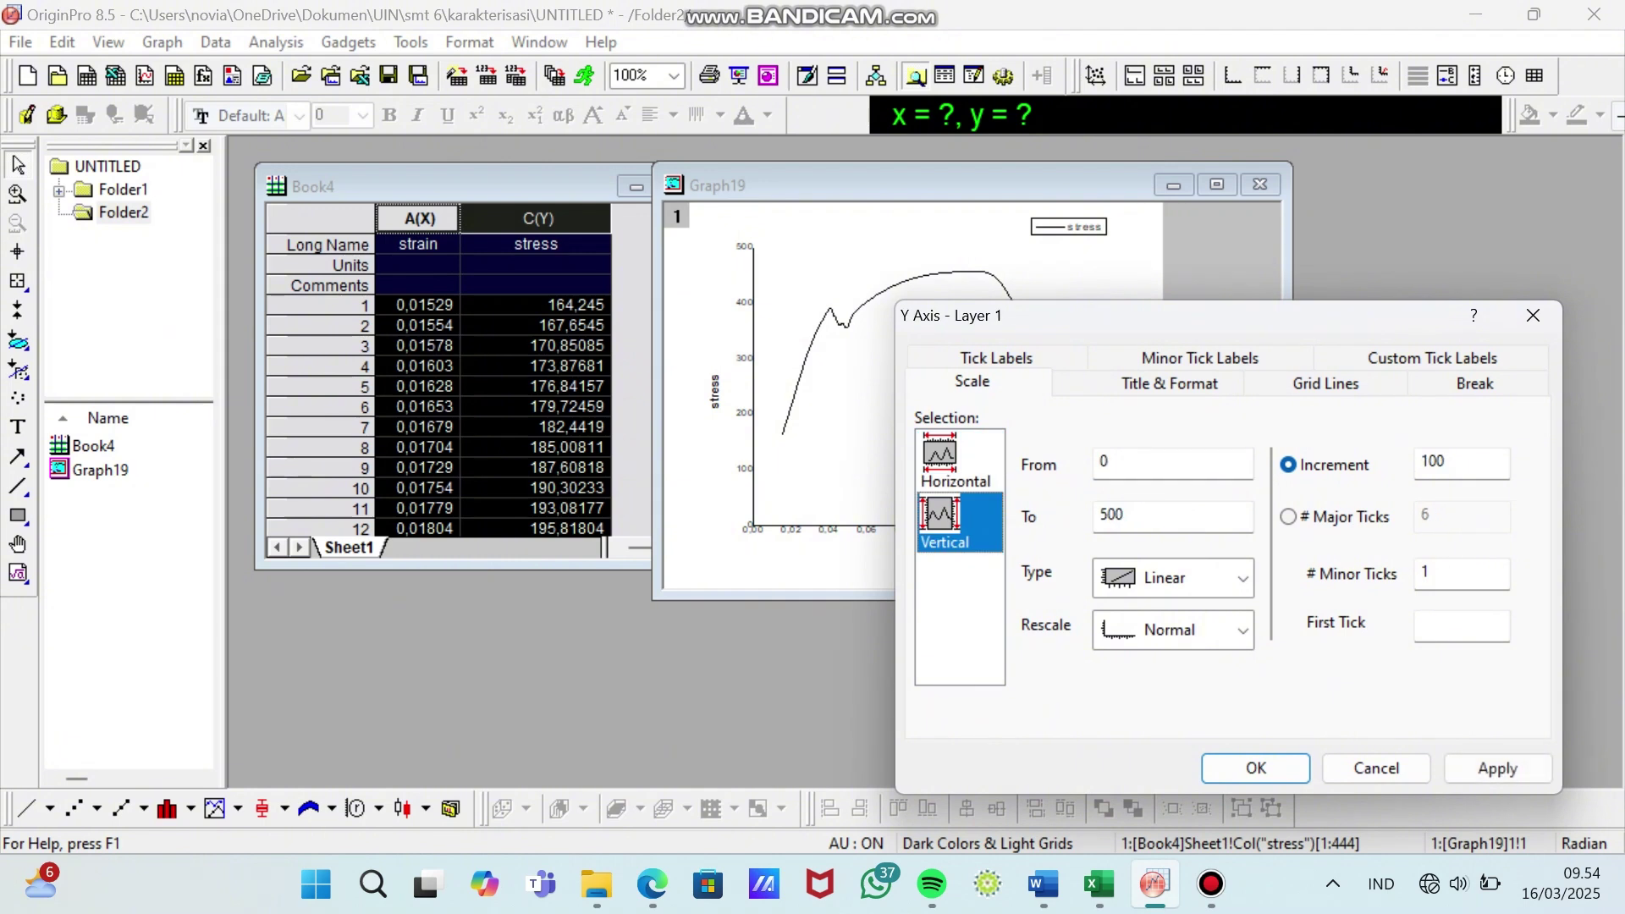
{"action": "left_click", "coordinate": [1109, 462]}
{"action": "key", "text": "BackSpace"}
{"action": "type", "text": "164"}
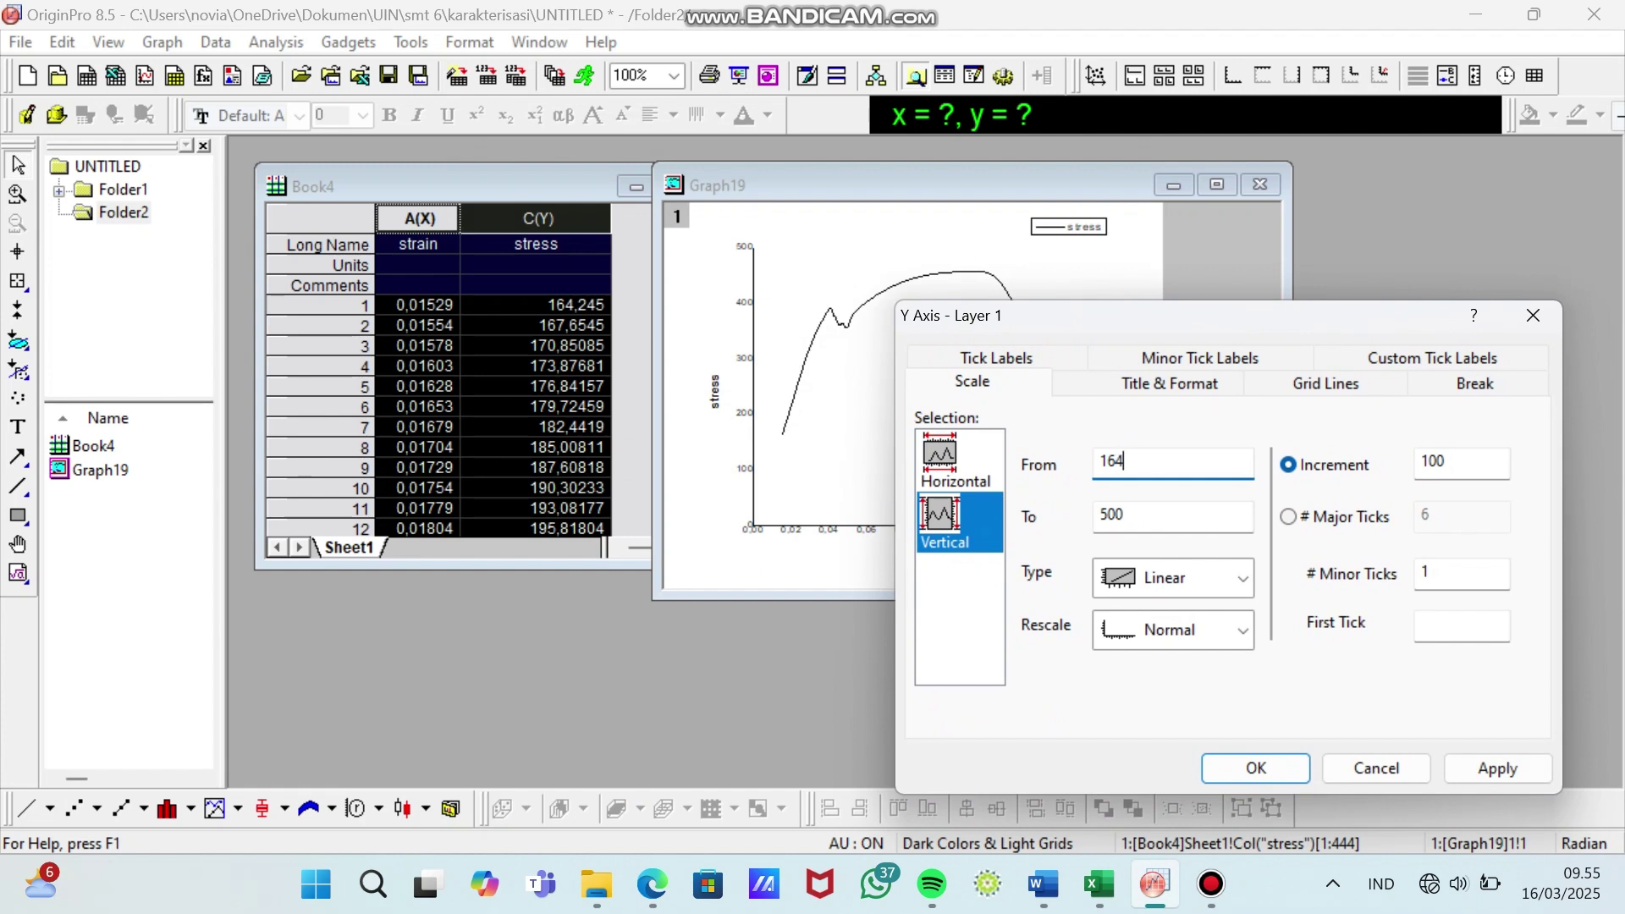
- Set the horizontal axis range from 0,015 to 0,18, apply the axis settings and shift the graph window slightly away from Book4
{"action": "left_click", "coordinate": [957, 460]}
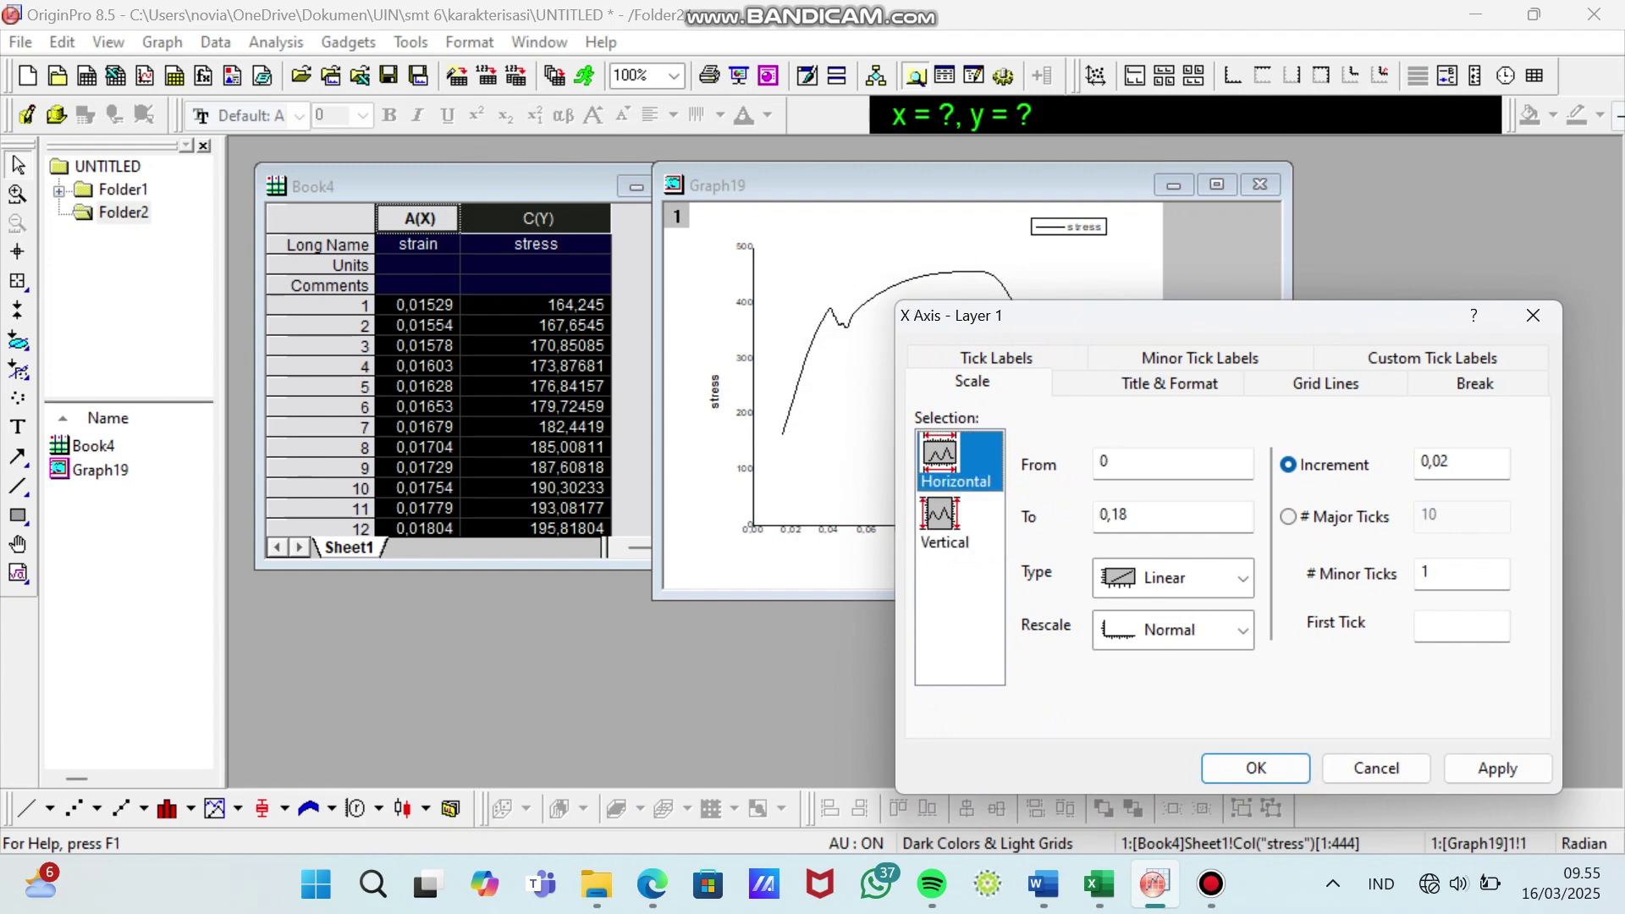
{"action": "left_click", "coordinate": [1129, 515]}
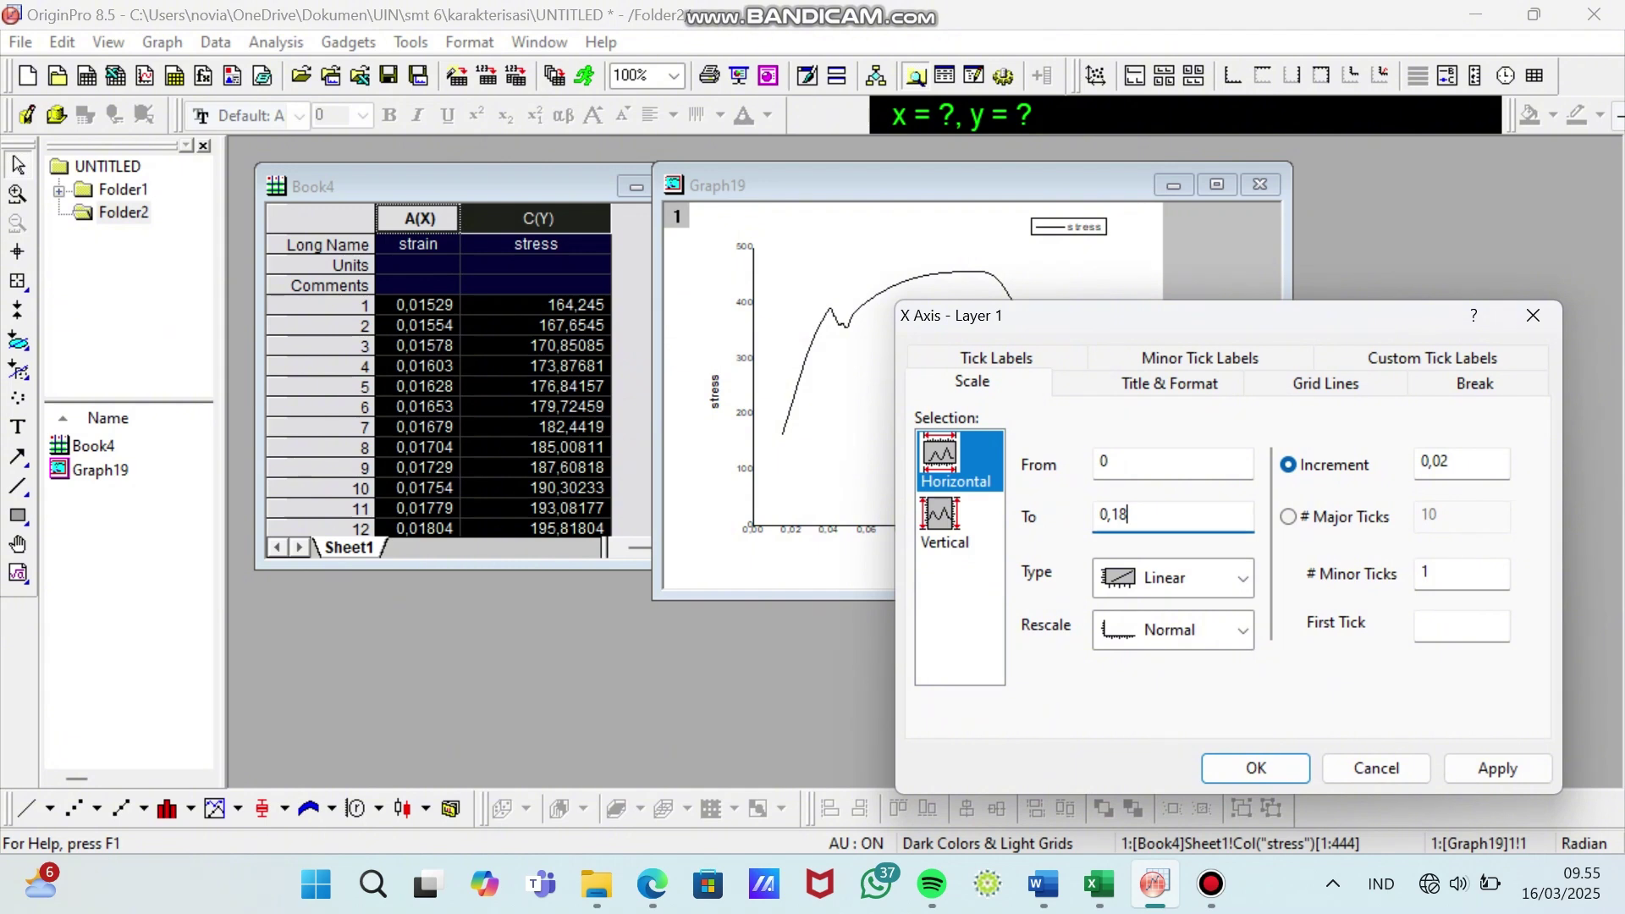
{"action": "key", "text": "BackSpace"}
{"action": "key", "text": "BackSpace"}
{"action": "type", "text": "015"}
{"action": "key", "text": "BackSpace"}
{"action": "key", "text": "BackSpace"}
{"action": "key", "text": "BackSpace"}
{"action": "type", "text": "18"}
{"action": "left_click", "coordinate": [1111, 462]}
{"action": "type", "text": ",015"}
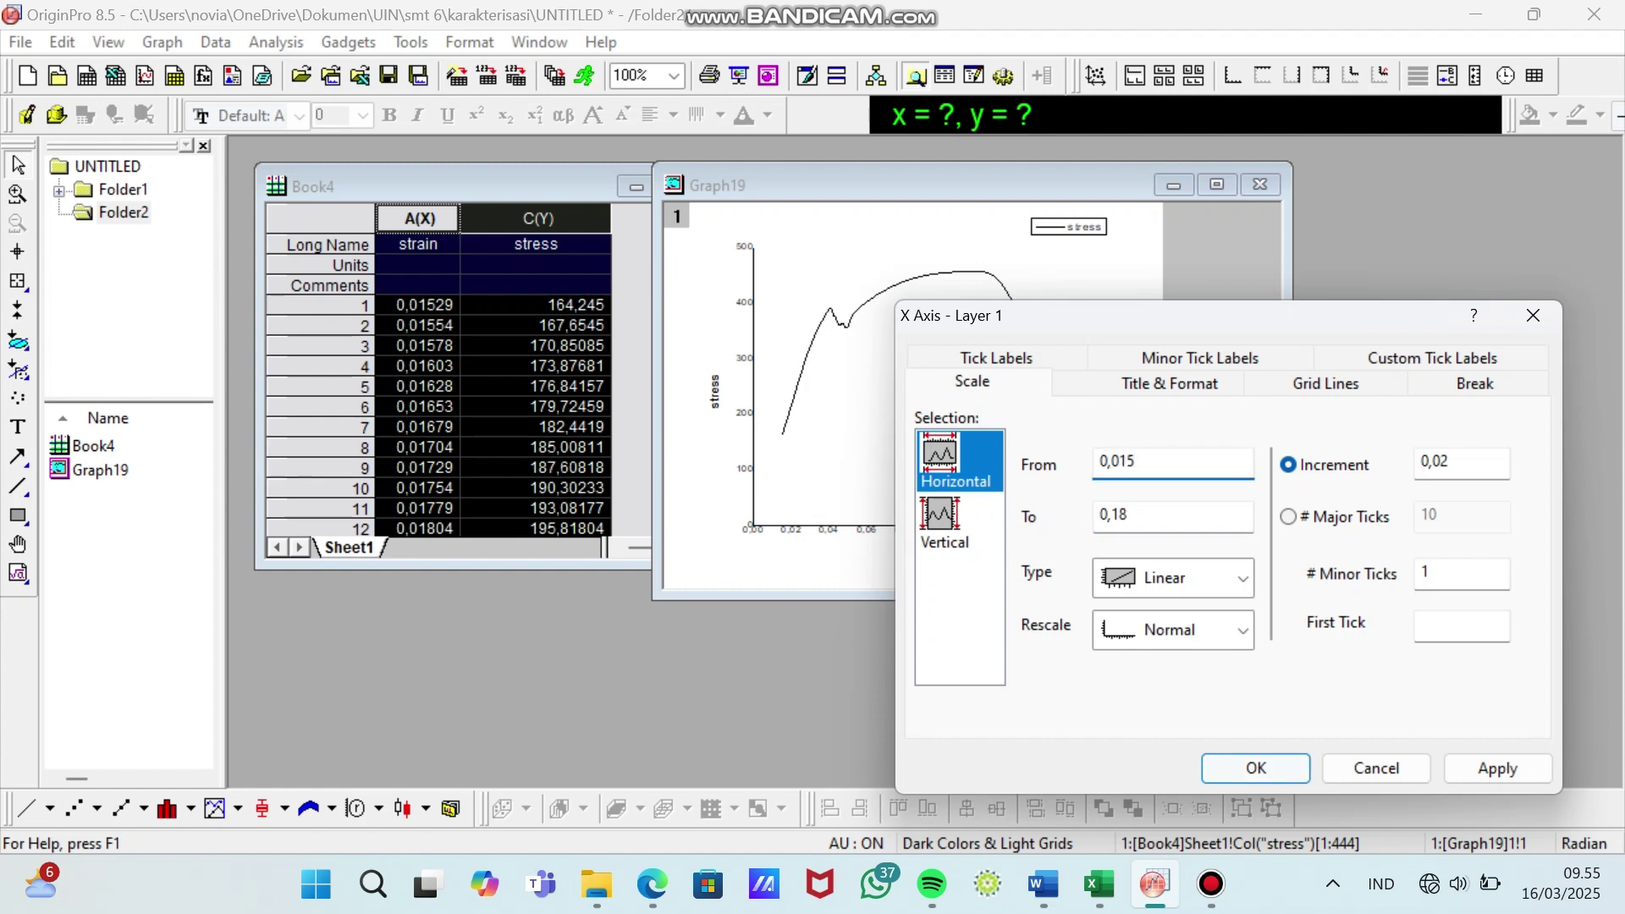
{"action": "left_click", "coordinate": [1255, 767]}
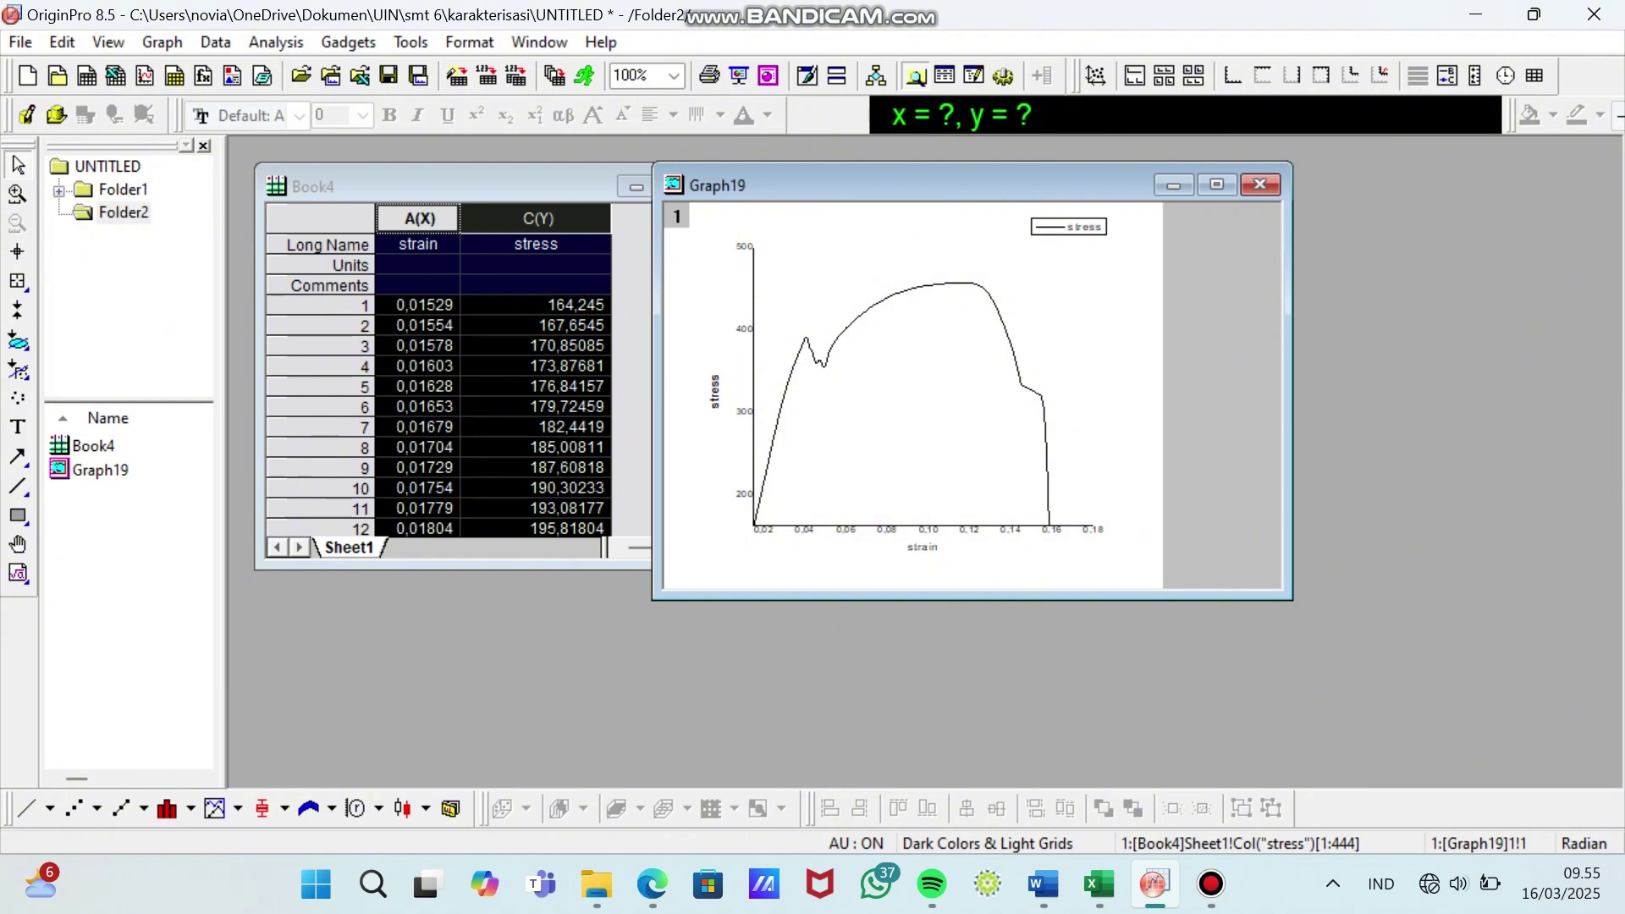
{"action": "left_click_drag", "start_coordinate": [931, 185], "coordinate": [987, 180]}
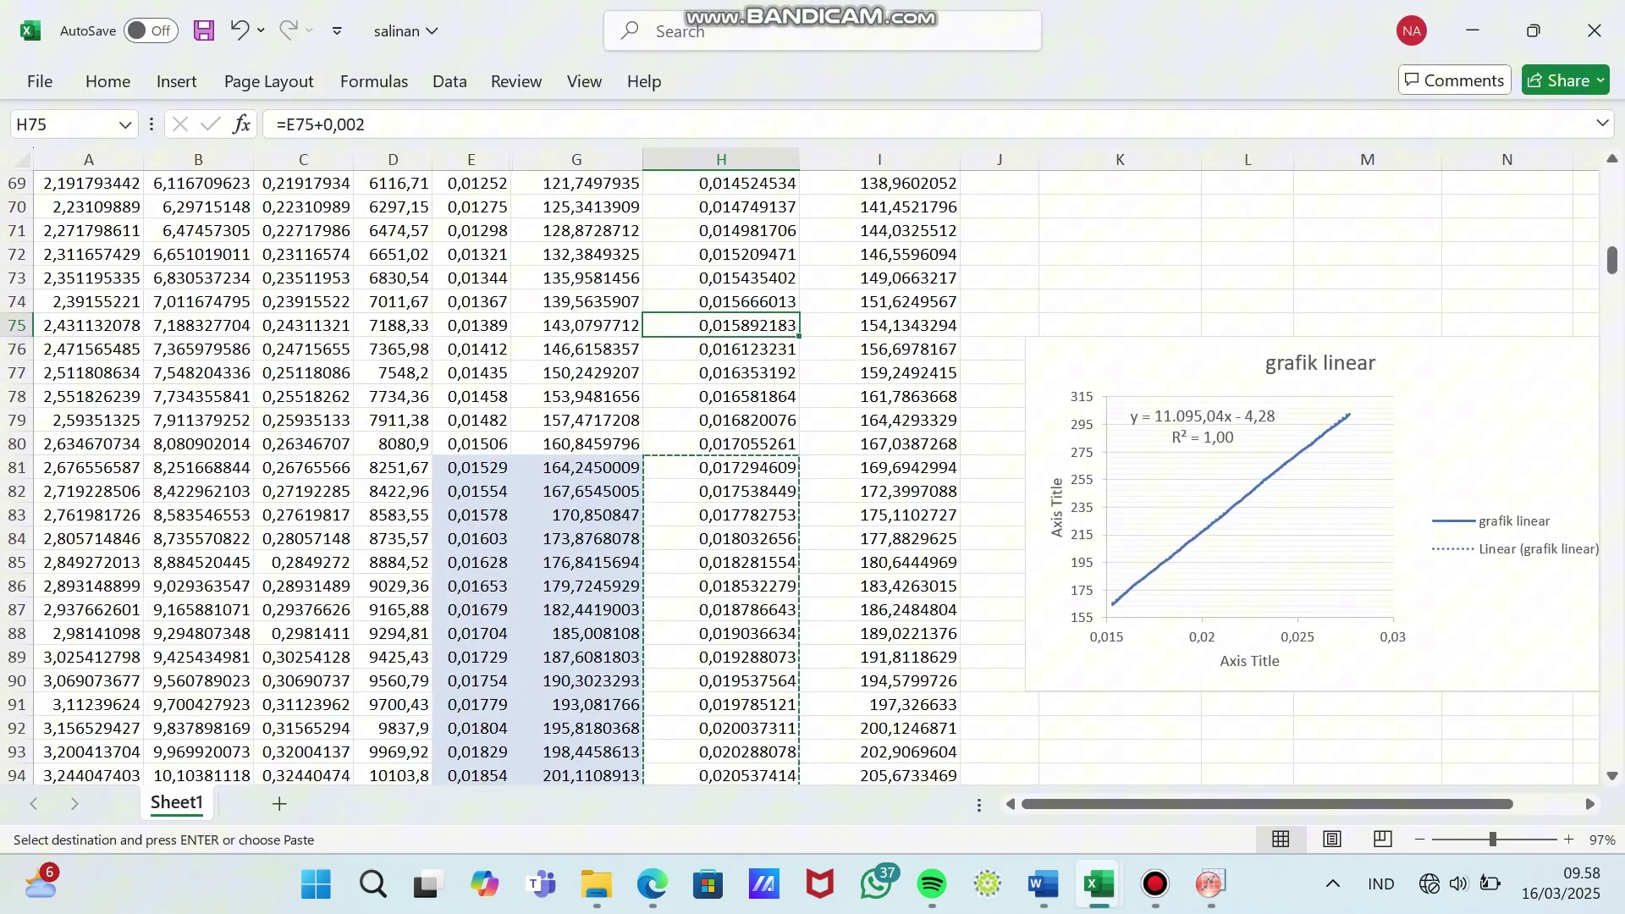
- Copy the 0,2% offset strain data H81:H524 from Excel and paste it into column B(X2) of Book4 in OriginPro, starting at row 1
{"action": "left_click", "coordinate": [722, 467]}
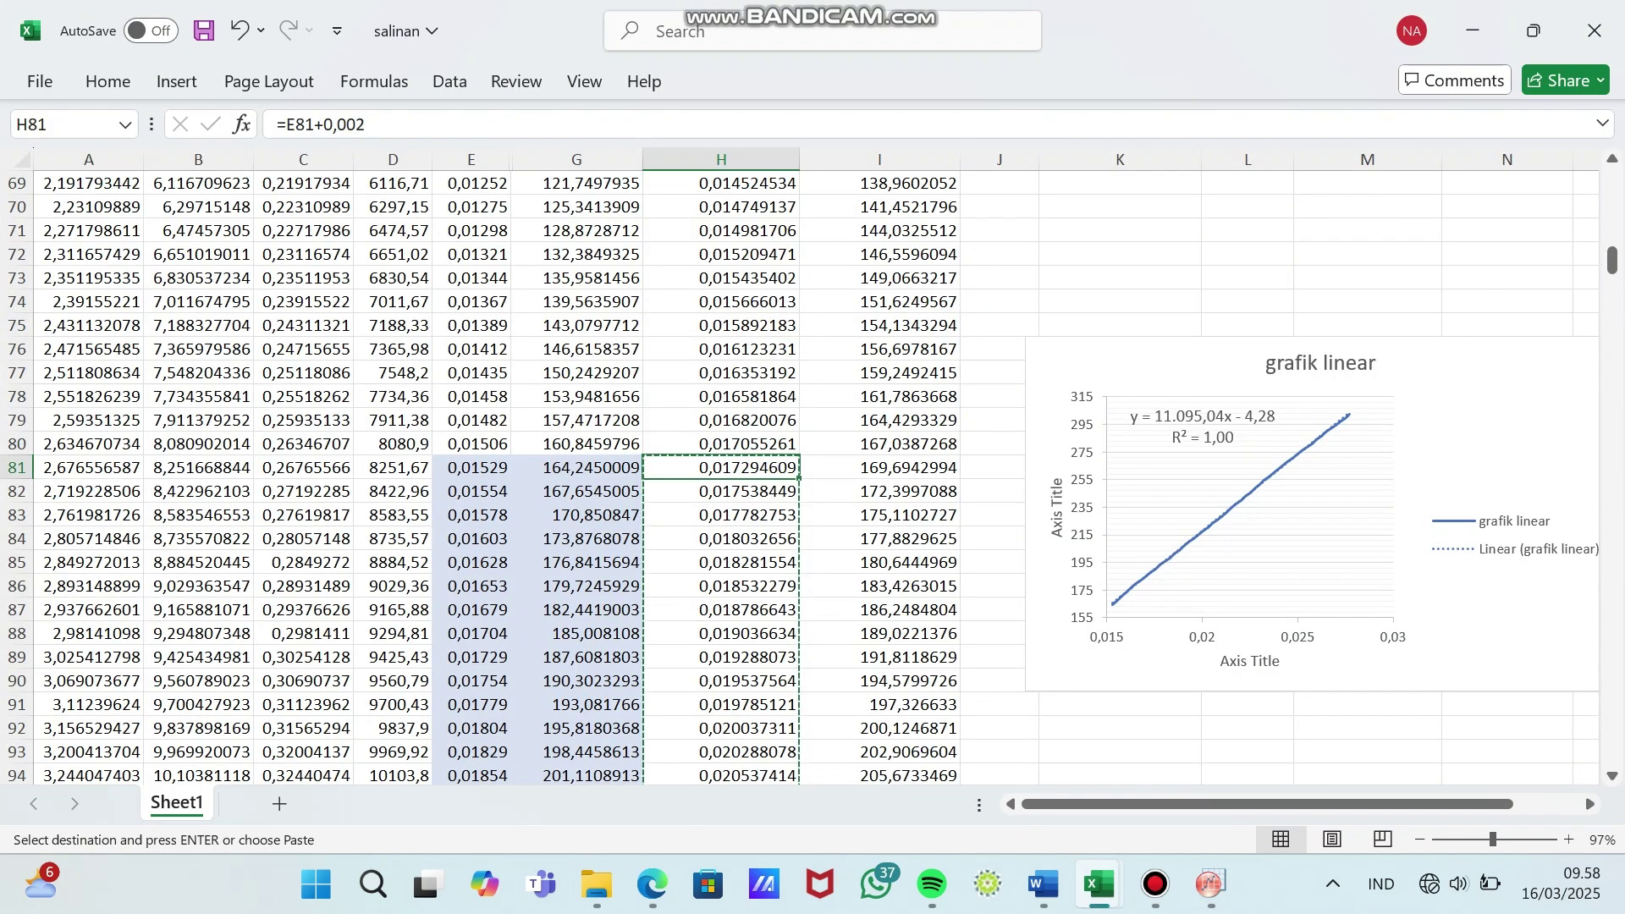
{"action": "key", "text": "ctrl+shift+Down"}
{"action": "key", "text": "ctrl+v"}
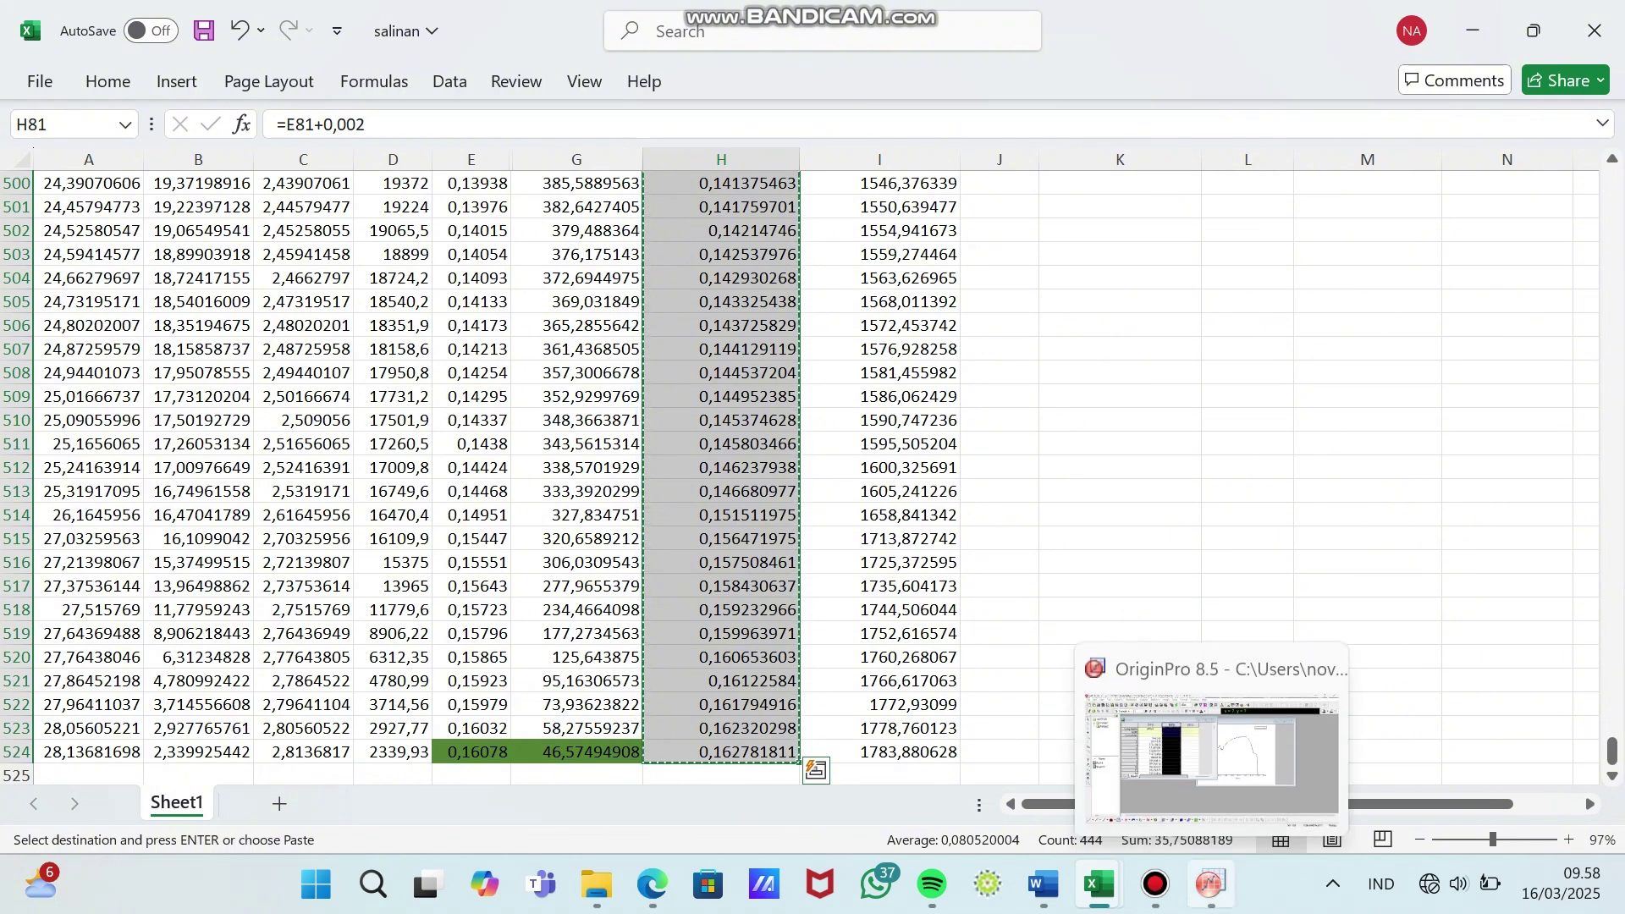
{"action": "left_click", "coordinate": [1211, 884]}
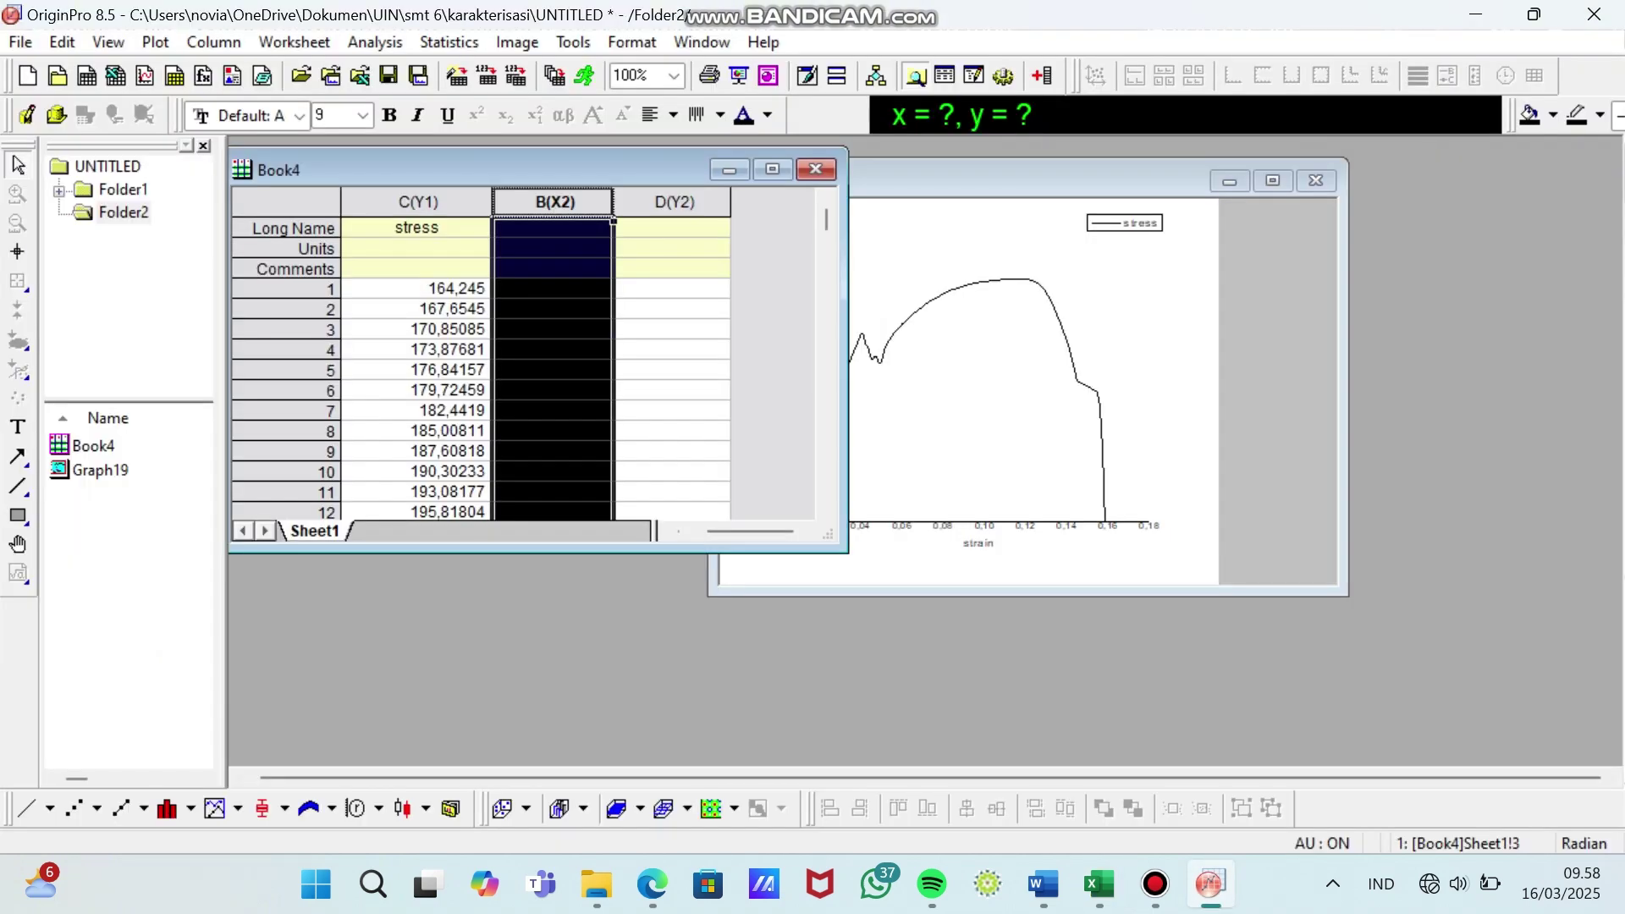
{"action": "key", "text": "ctrl+v"}
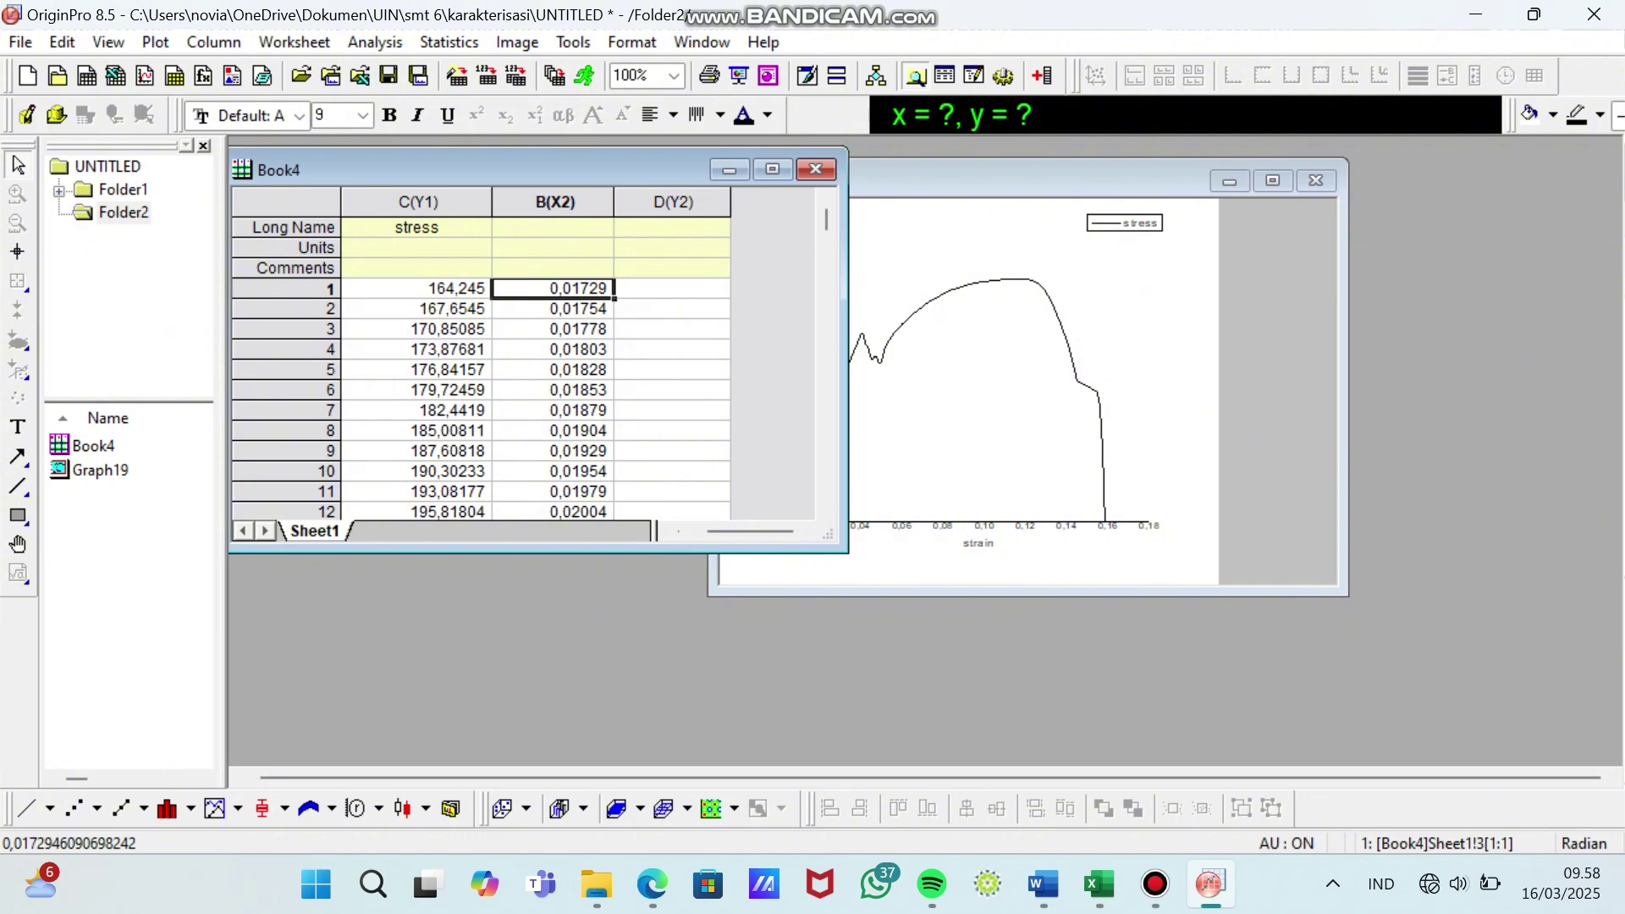
- Switch to the salinan workbook in Excel and inspect the 0,2% offset stress formula in I132, beside the orange-highlighted elastic point
{"action": "mouse_move", "coordinate": [1099, 885]}
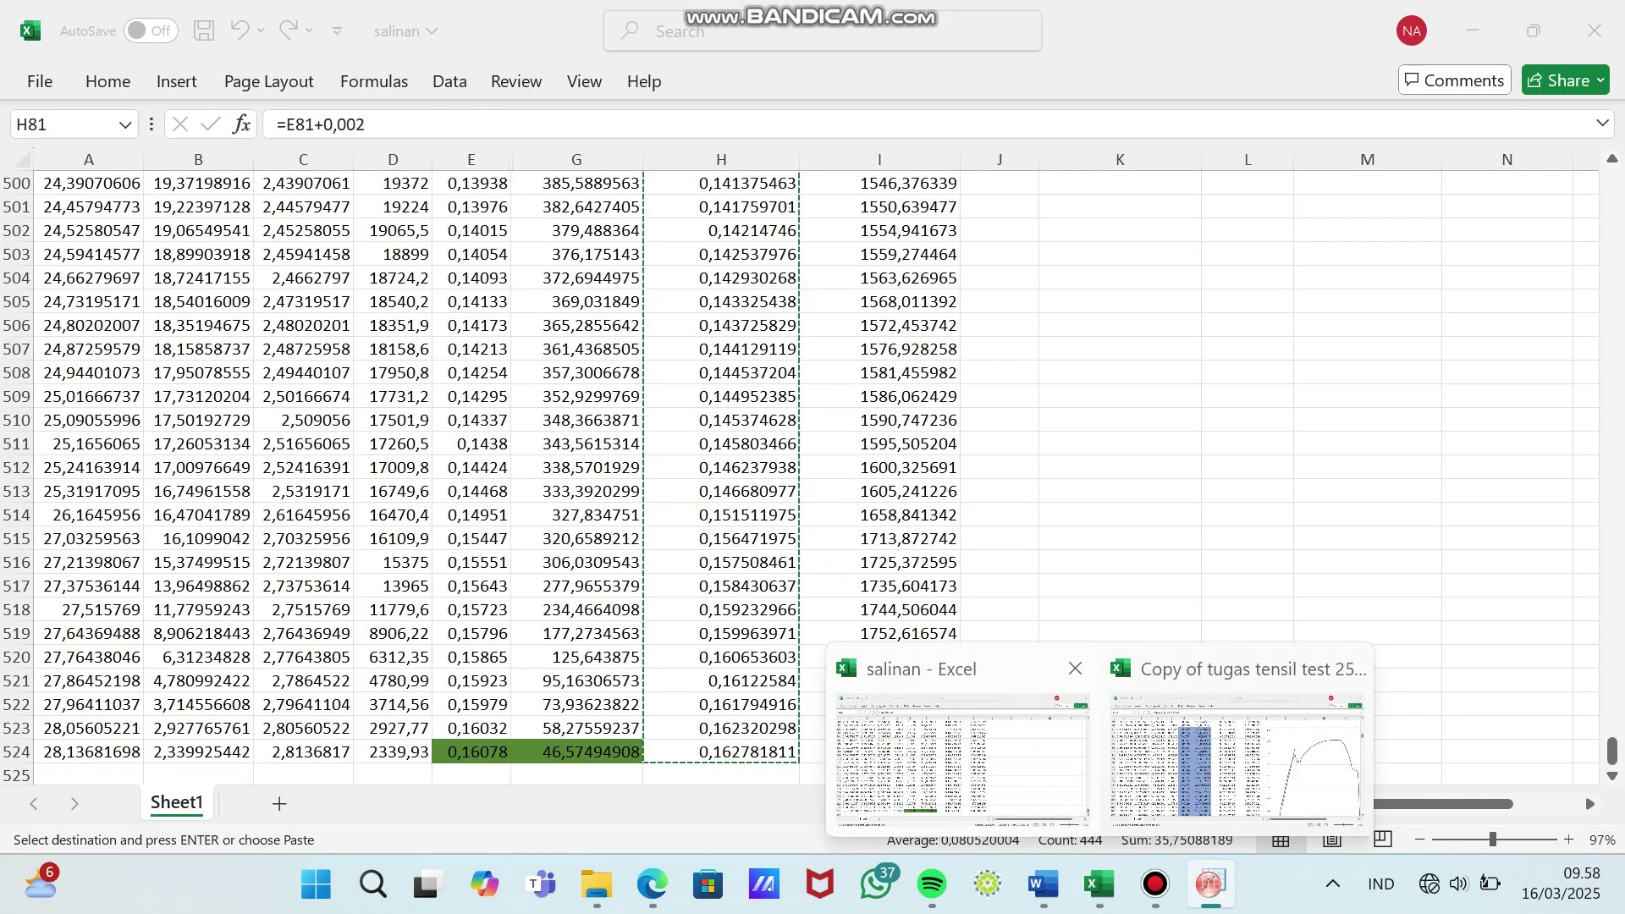
{"action": "left_click", "coordinate": [961, 753]}
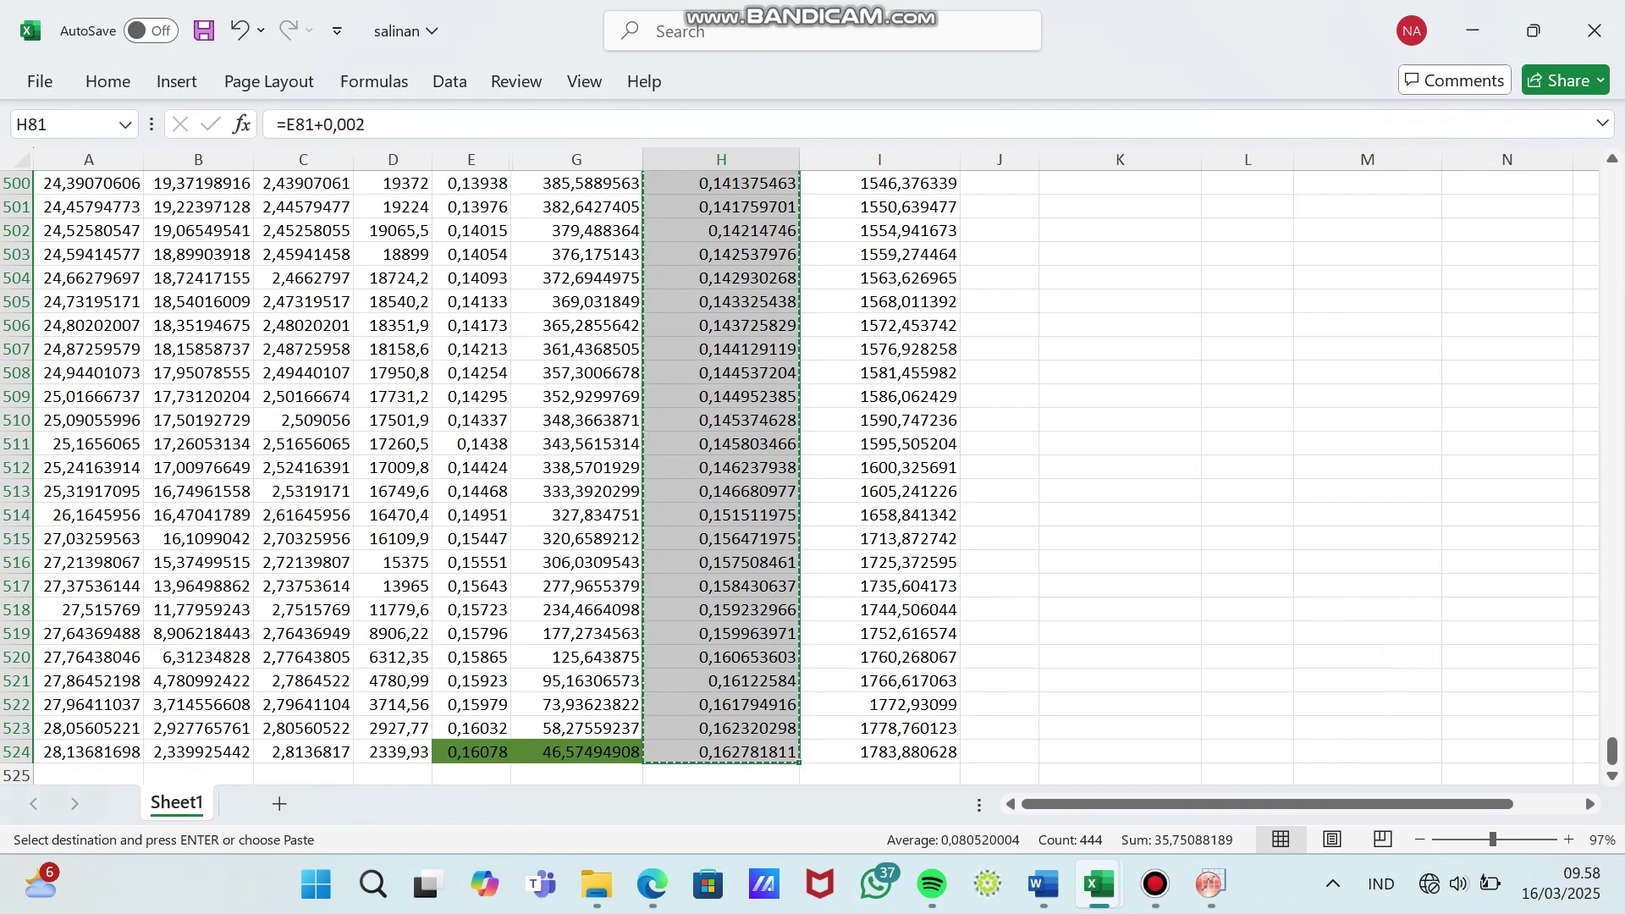
{"action": "scroll", "coordinate": [800, 477], "scroll_direction": "up", "scroll_amount": 7}
{"action": "scroll", "coordinate": [800, 477], "scroll_direction": "up", "scroll_amount": 20}
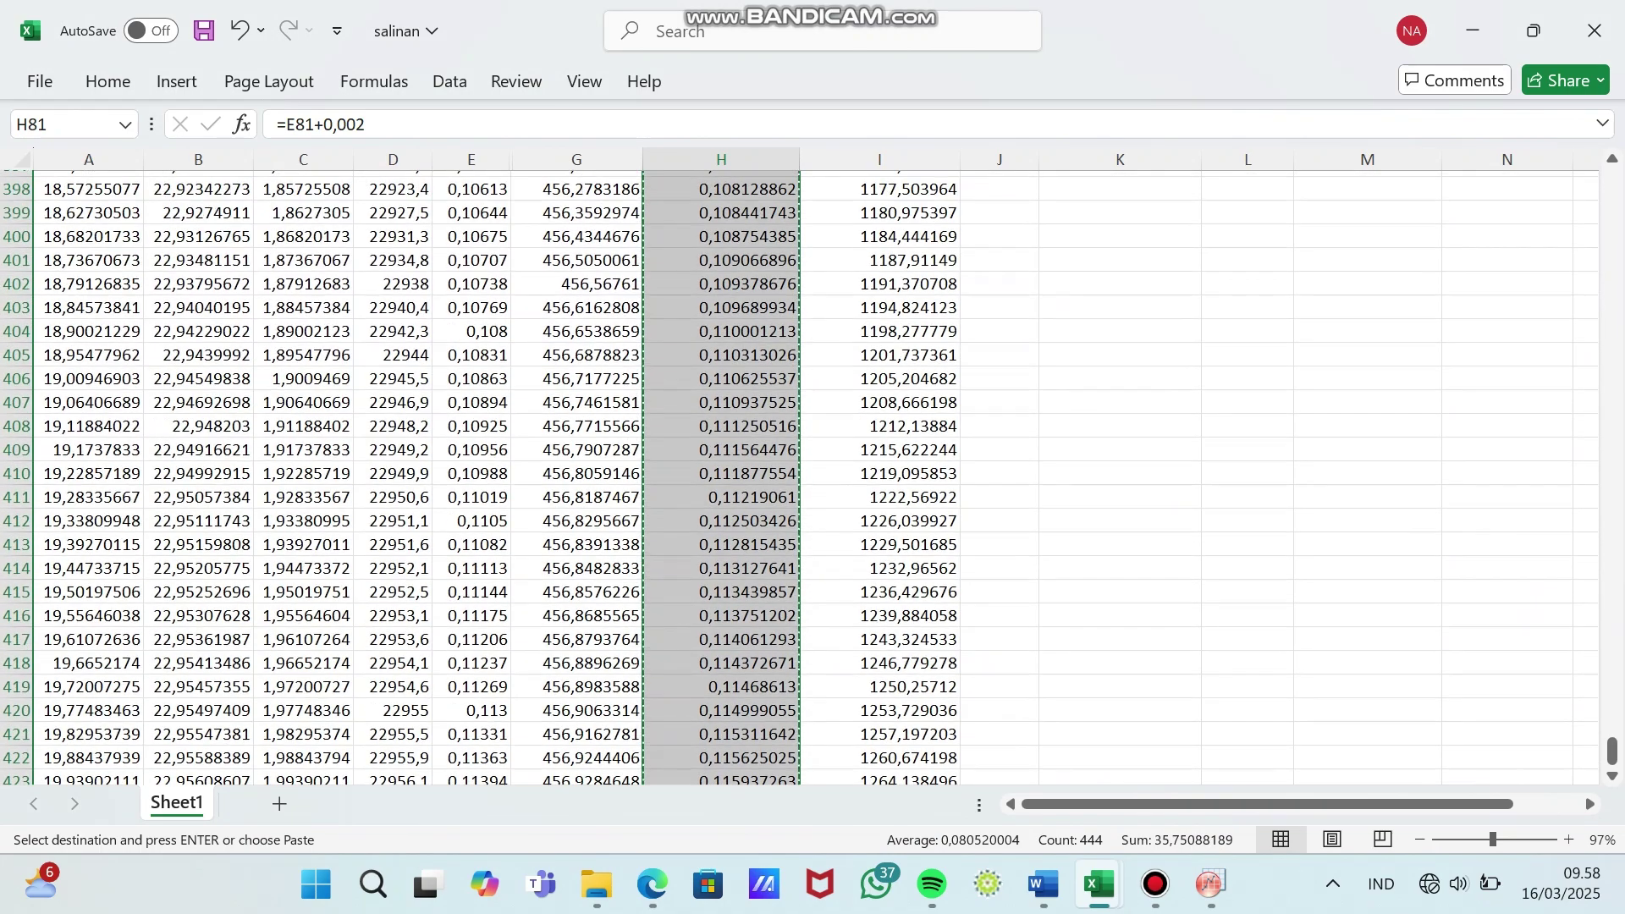
{"action": "scroll", "coordinate": [800, 477], "scroll_direction": "up", "scroll_amount": 20}
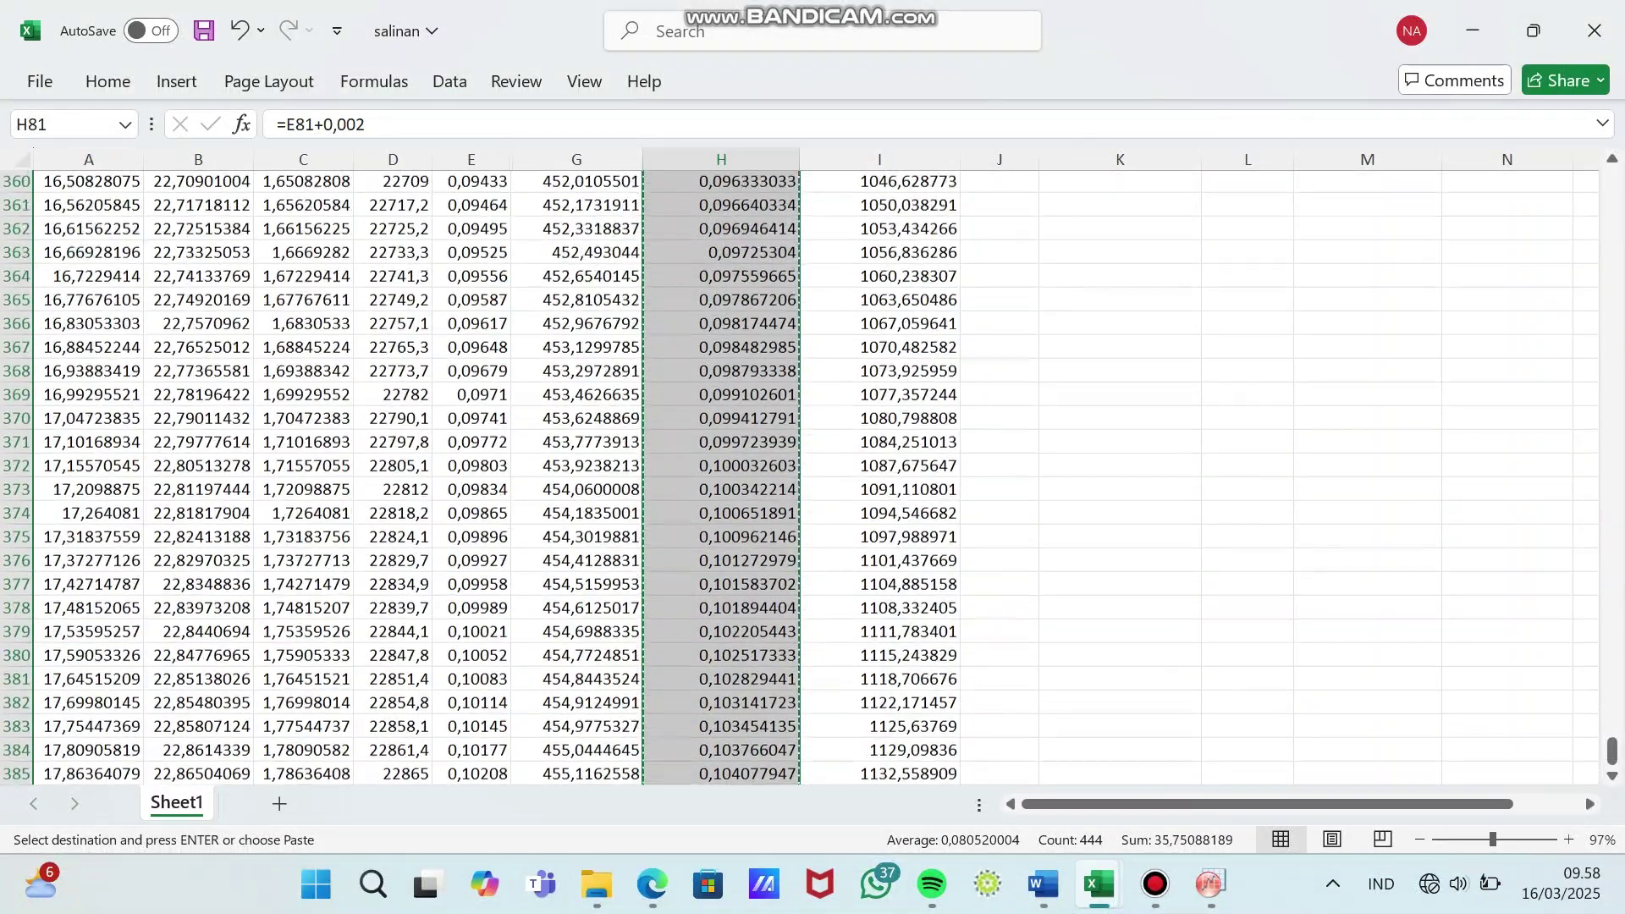
{"action": "scroll", "coordinate": [800, 478], "scroll_direction": "up", "scroll_amount": 20}
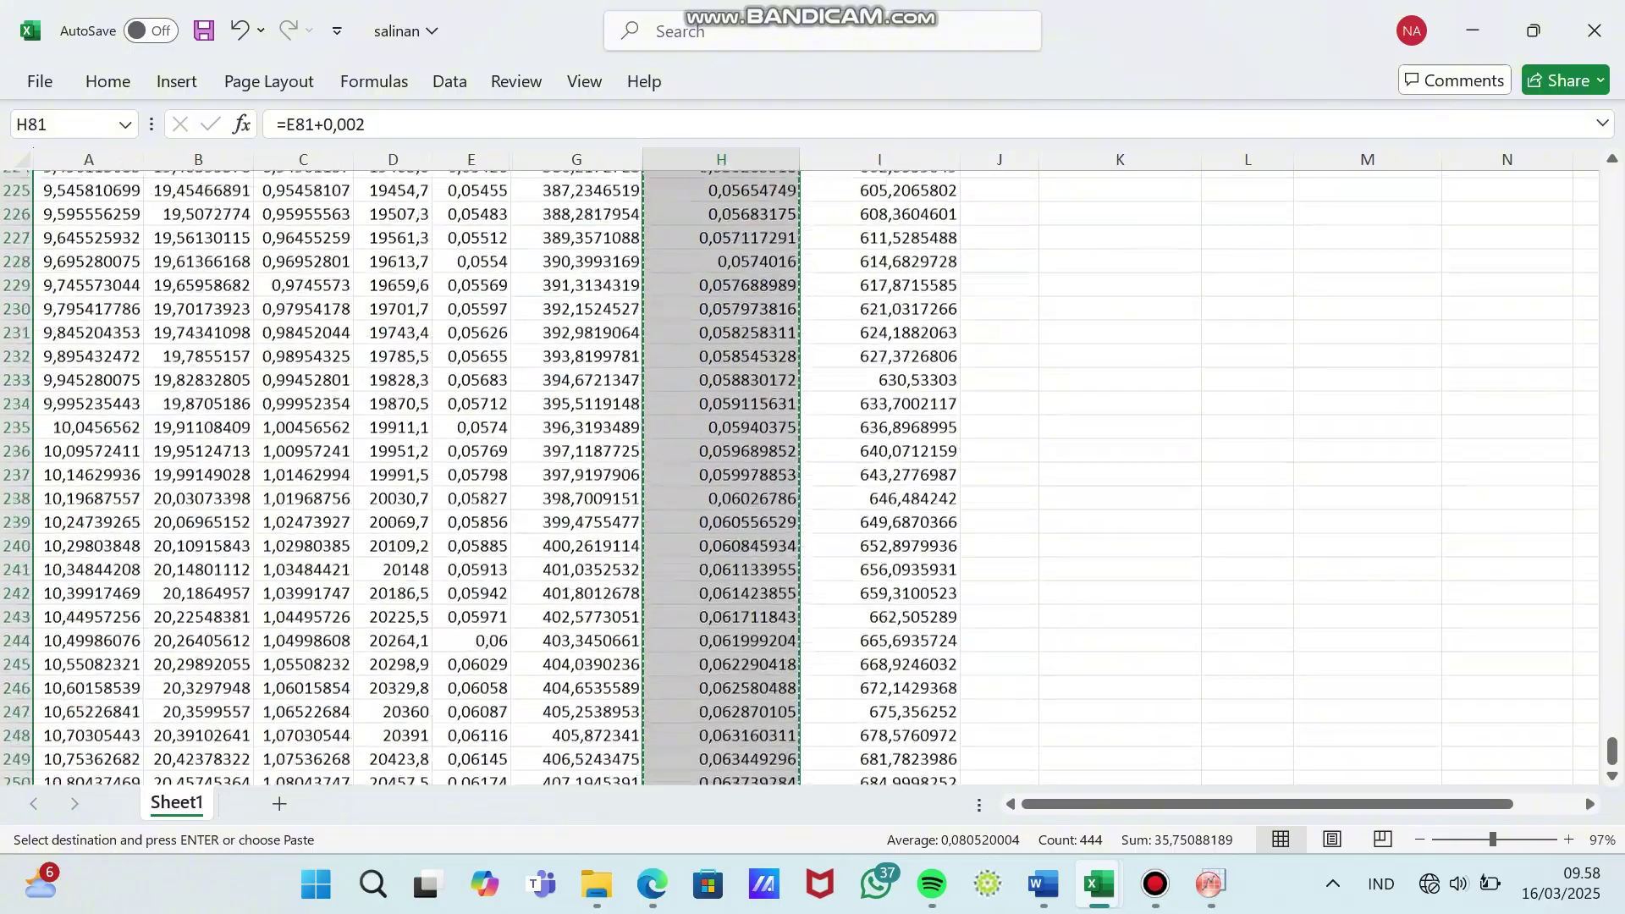
{"action": "scroll", "coordinate": [800, 477], "scroll_direction": "up", "scroll_amount": 9}
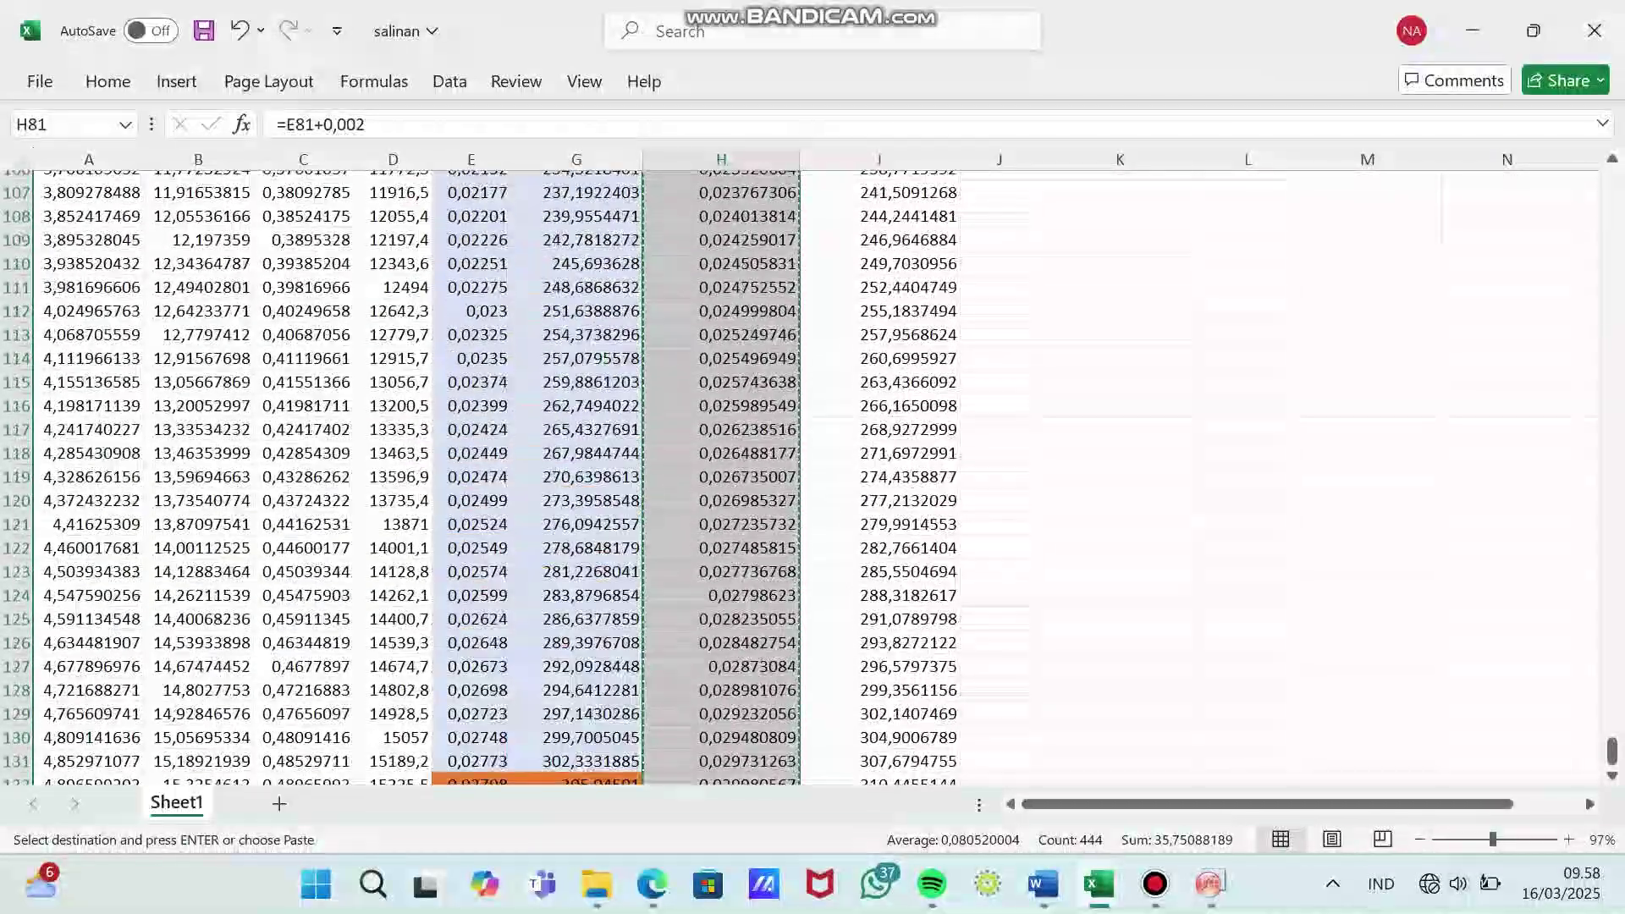
{"action": "scroll", "coordinate": [799, 477], "scroll_direction": "down", "scroll_amount": 2}
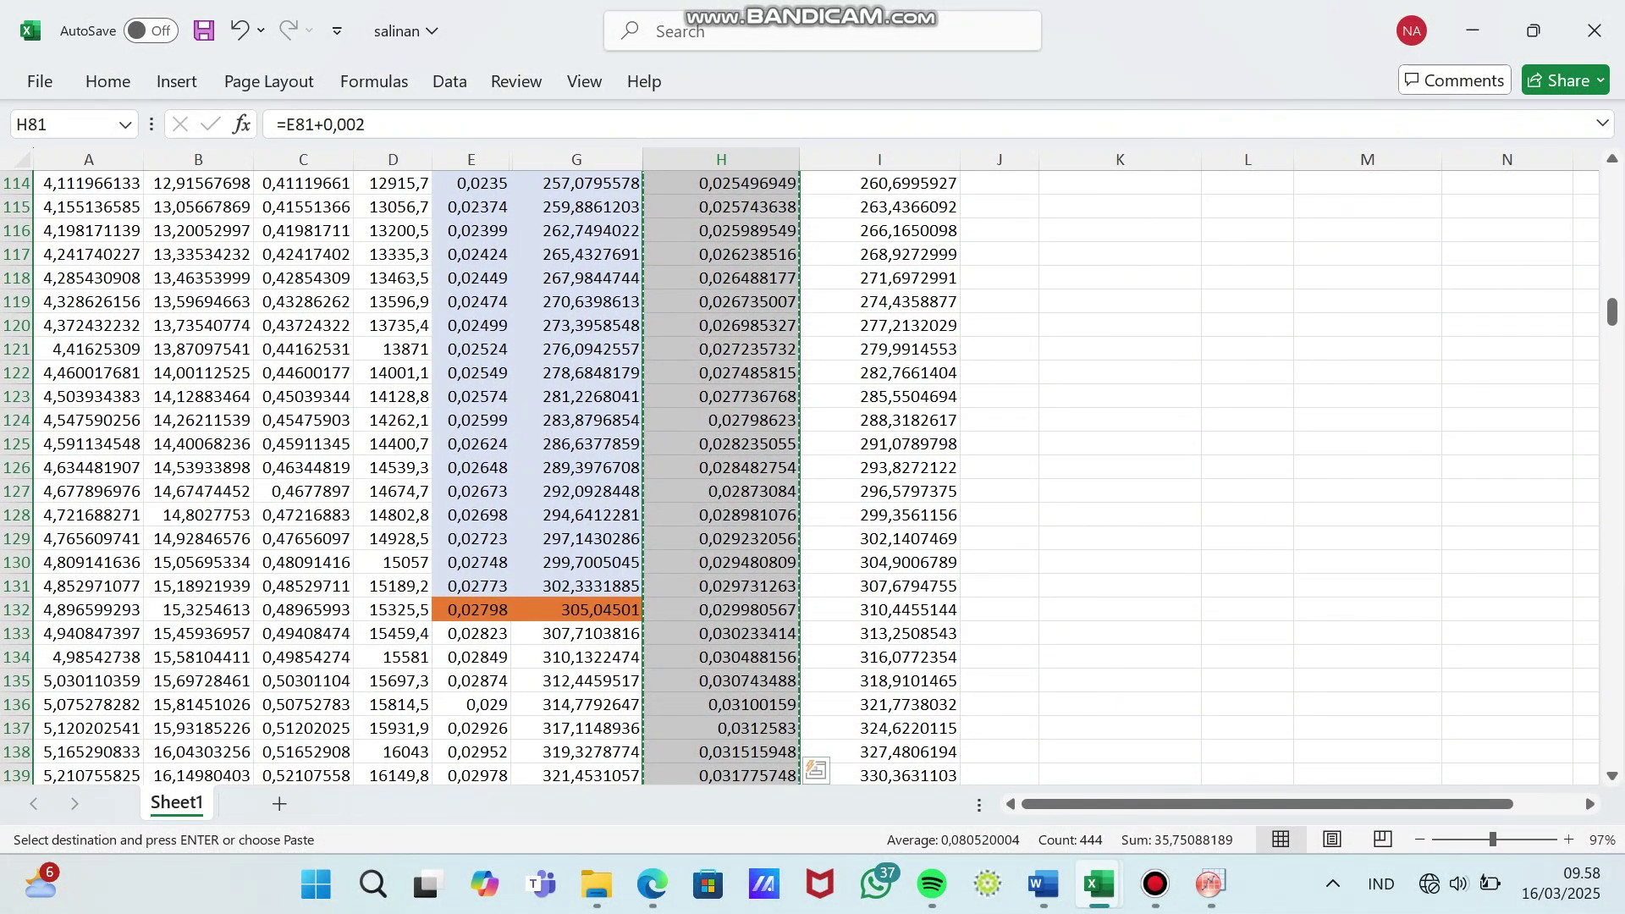
{"action": "left_click", "coordinate": [880, 609]}
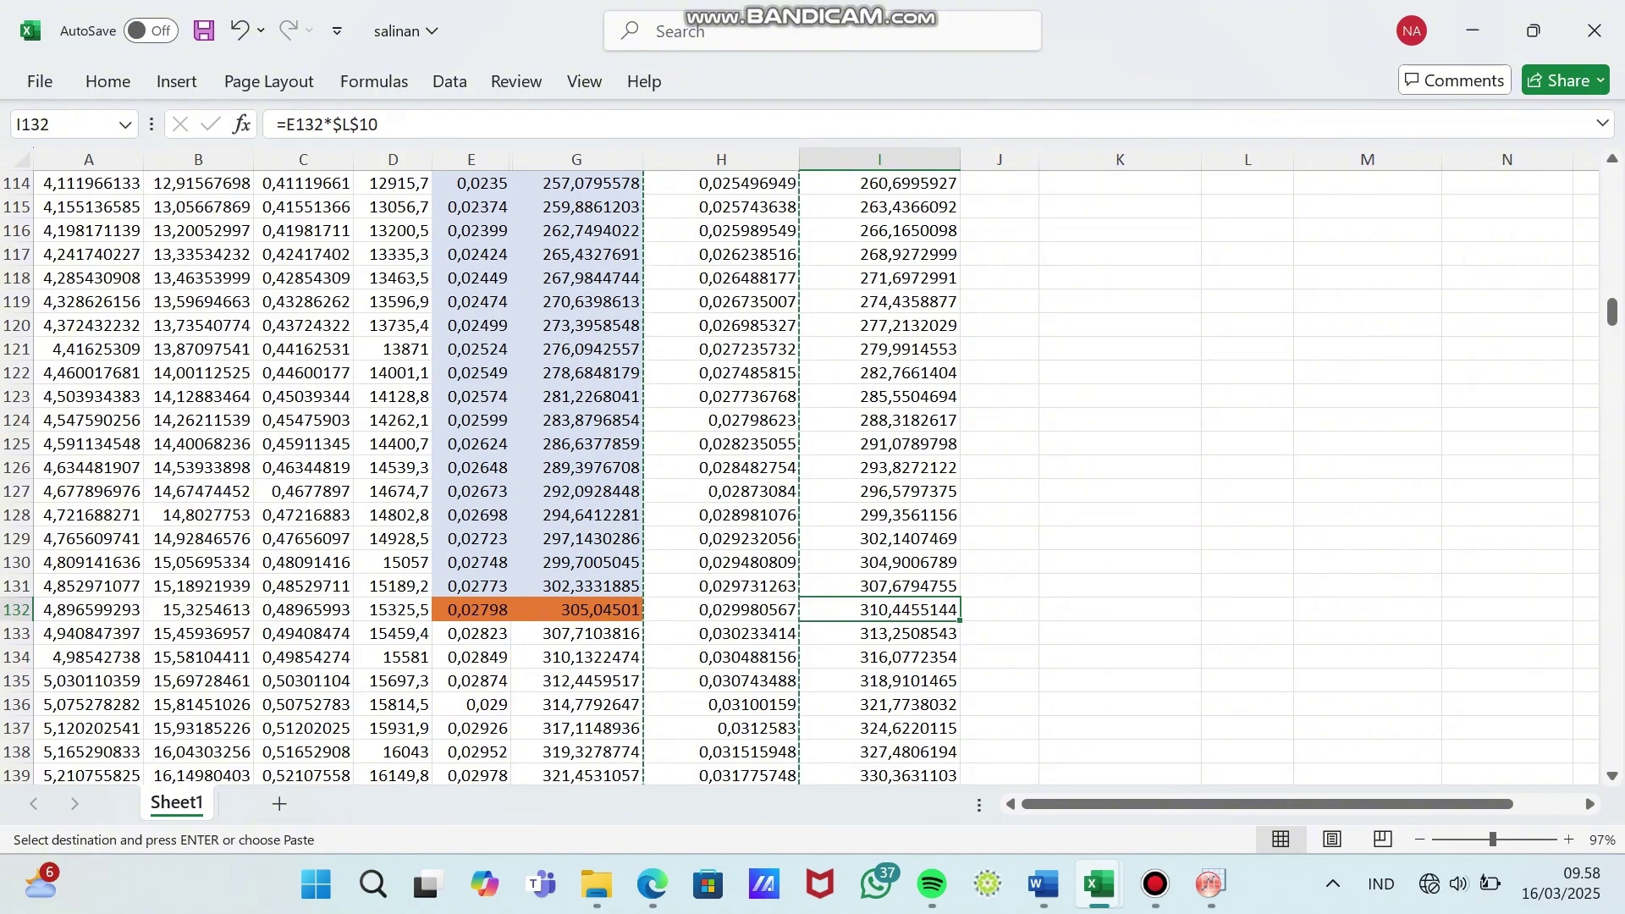
- Copy the intercept term "- 4,28" from the trendline equation on the "grafik linear" chart
{"action": "scroll", "coordinate": [799, 477], "scroll_direction": "up", "scroll_amount": 20}
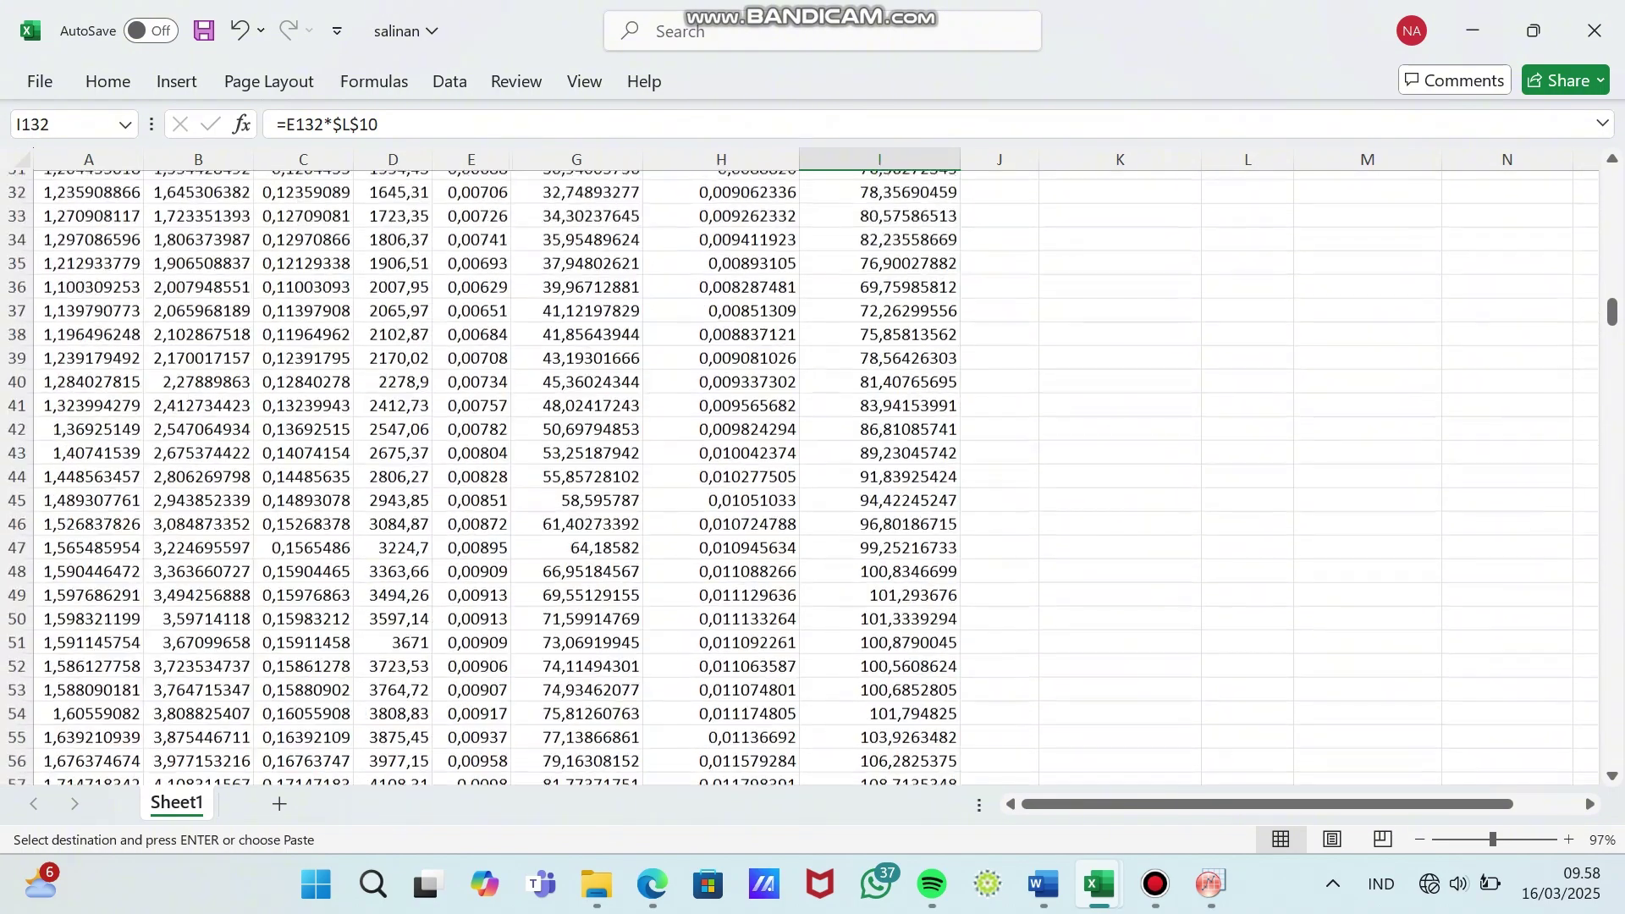
{"action": "scroll", "coordinate": [799, 478], "scroll_direction": "up", "scroll_amount": 4}
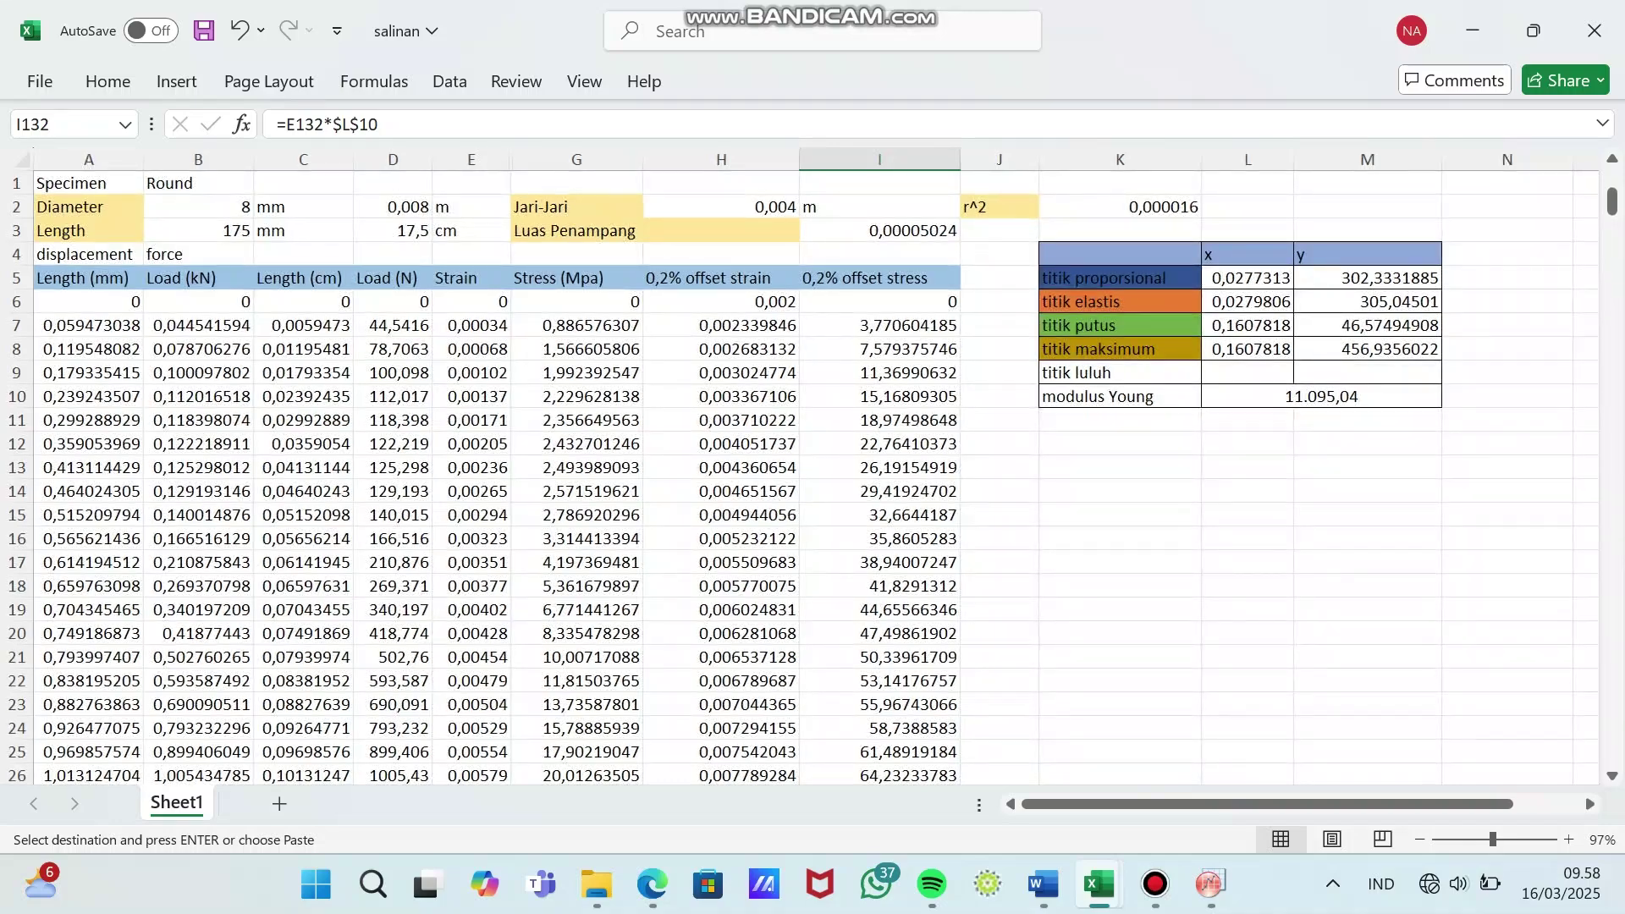
{"action": "scroll", "coordinate": [799, 478], "scroll_direction": "down", "scroll_amount": 18}
{"action": "scroll", "coordinate": [799, 478], "scroll_direction": "down", "scroll_amount": 3}
{"action": "left_click", "coordinate": [880, 562]}
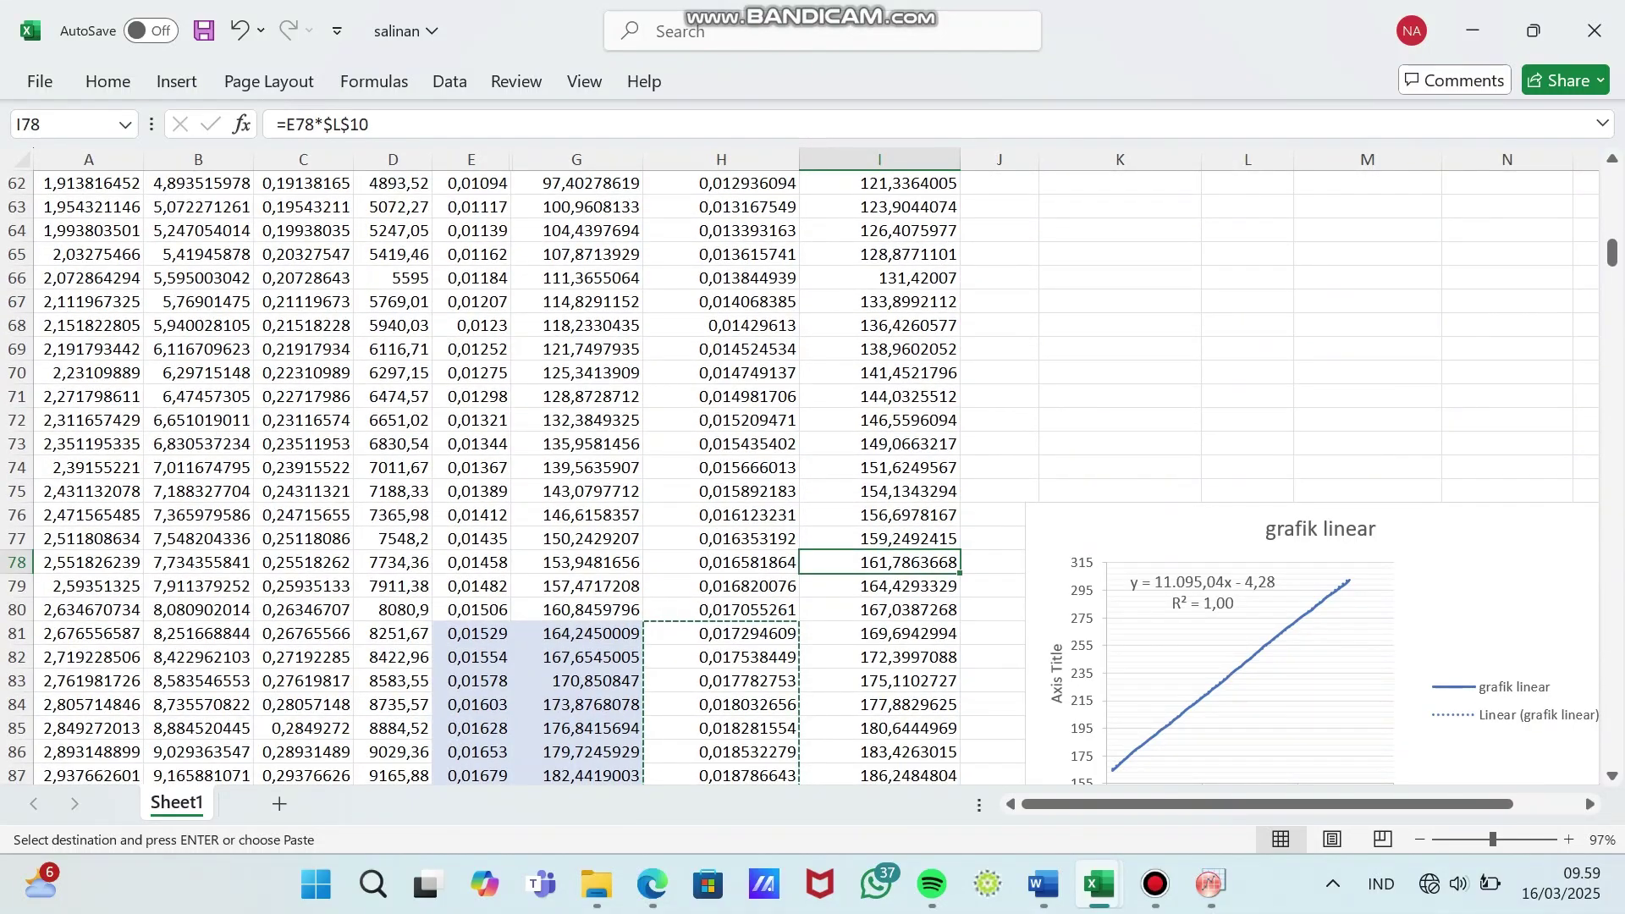
{"action": "left_click", "coordinate": [1202, 592]}
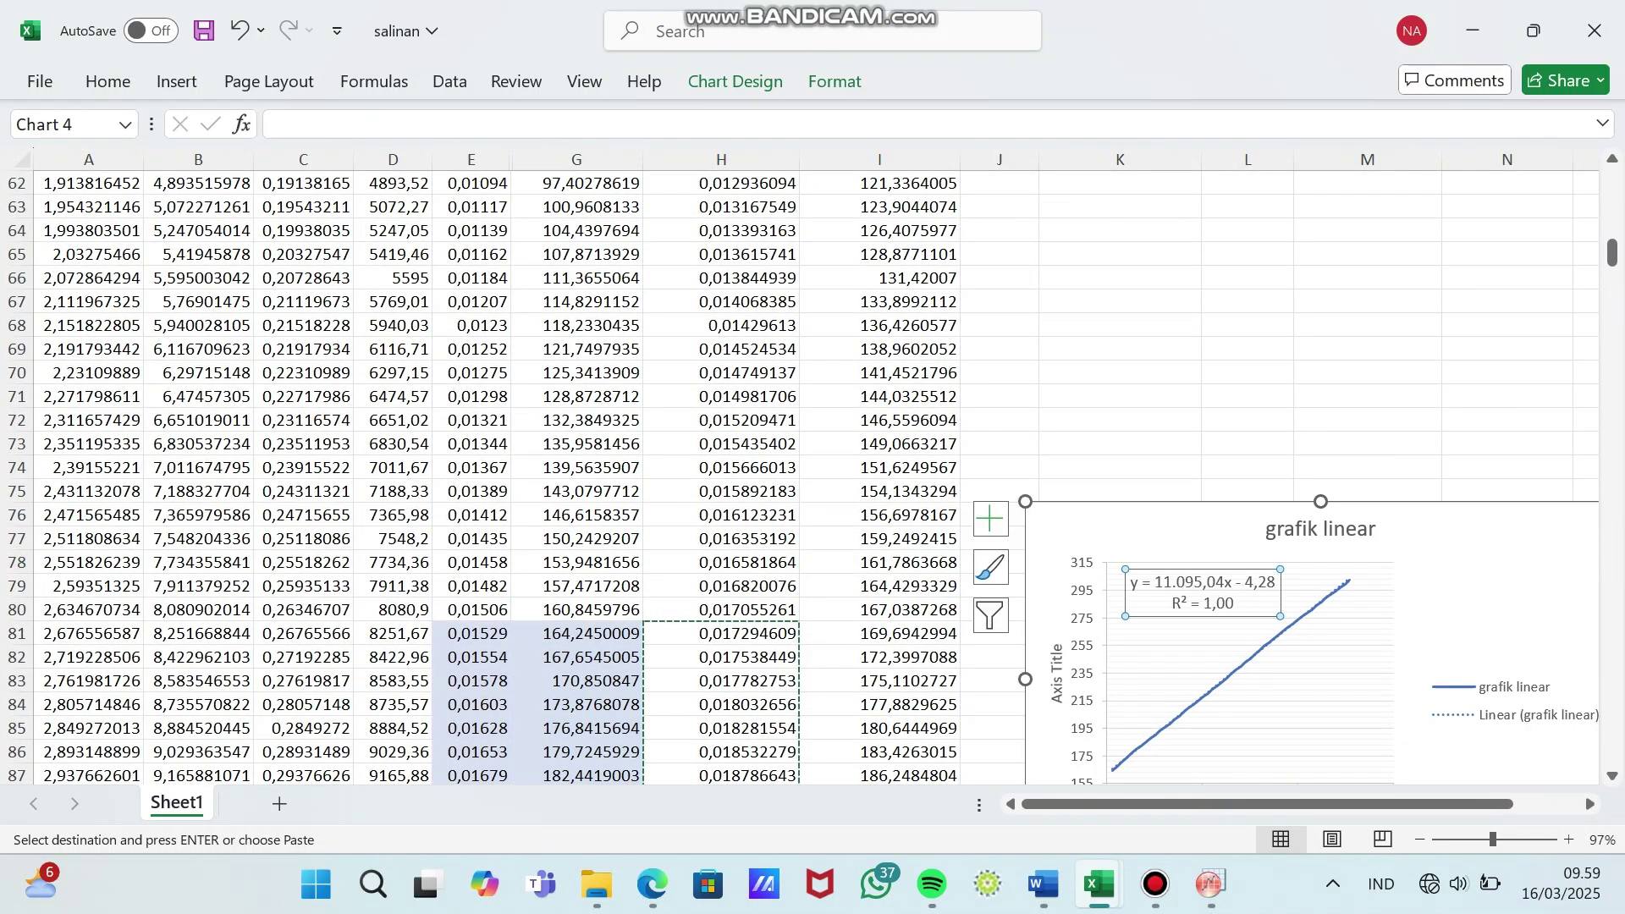
{"action": "left_click_drag", "start_coordinate": [1274, 582], "coordinate": [1236, 582]}
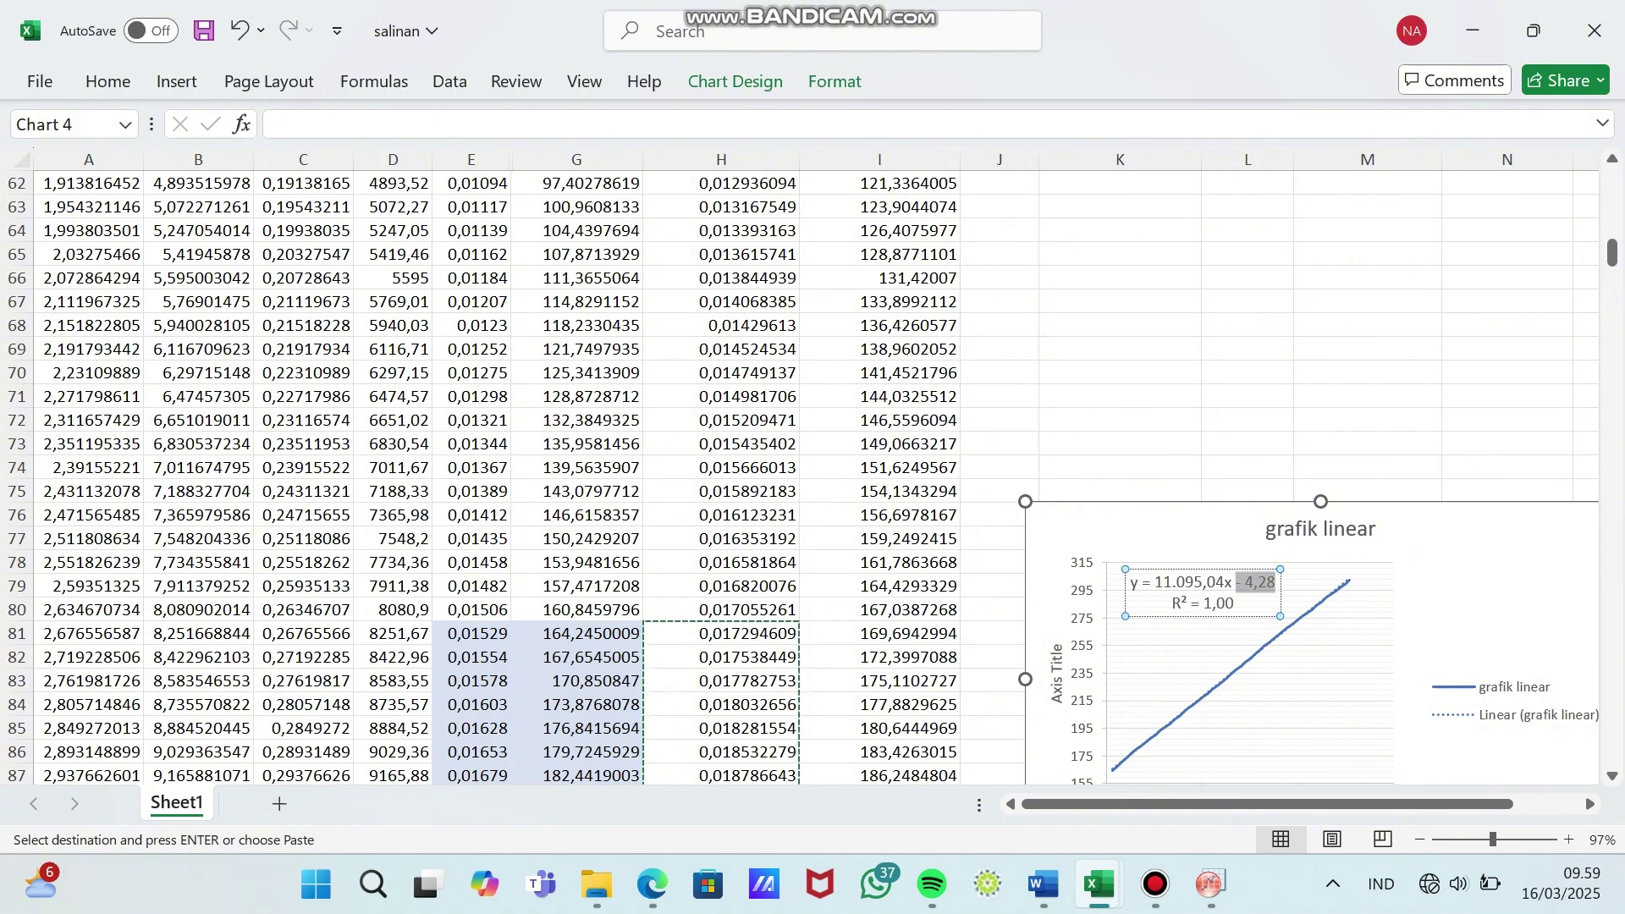
{"action": "key", "text": "ctrl+c"}
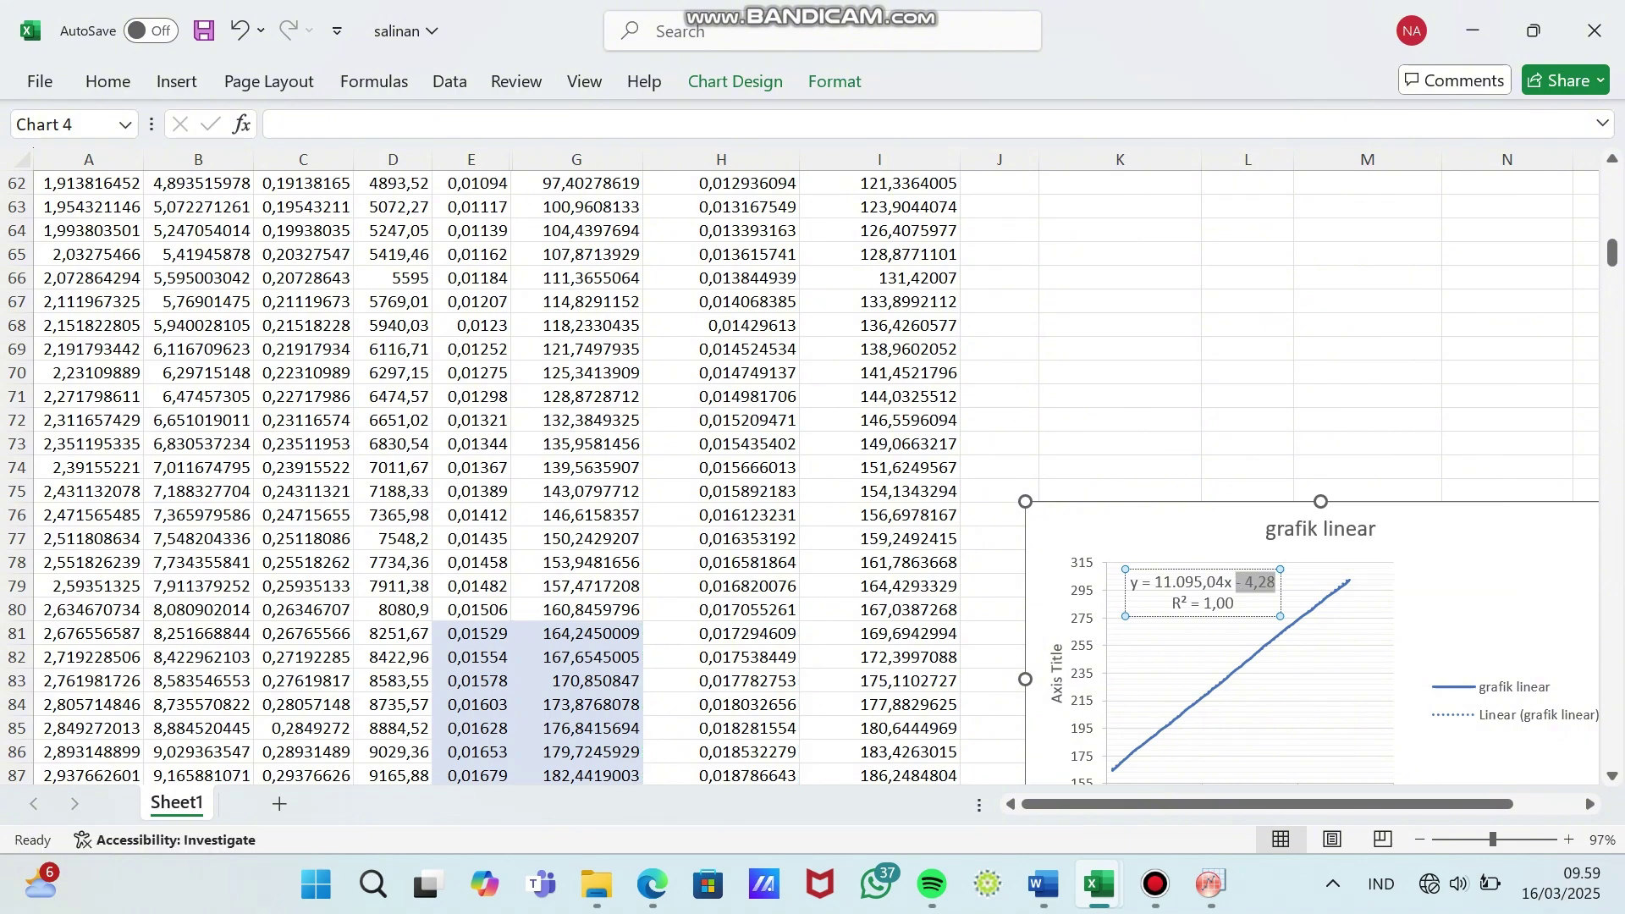
- Append +- 4,28 to the 0,2% offset stress formula in I132 and fill it down the rest of column I
{"action": "scroll", "coordinate": [800, 479], "scroll_direction": "down", "scroll_amount": 19}
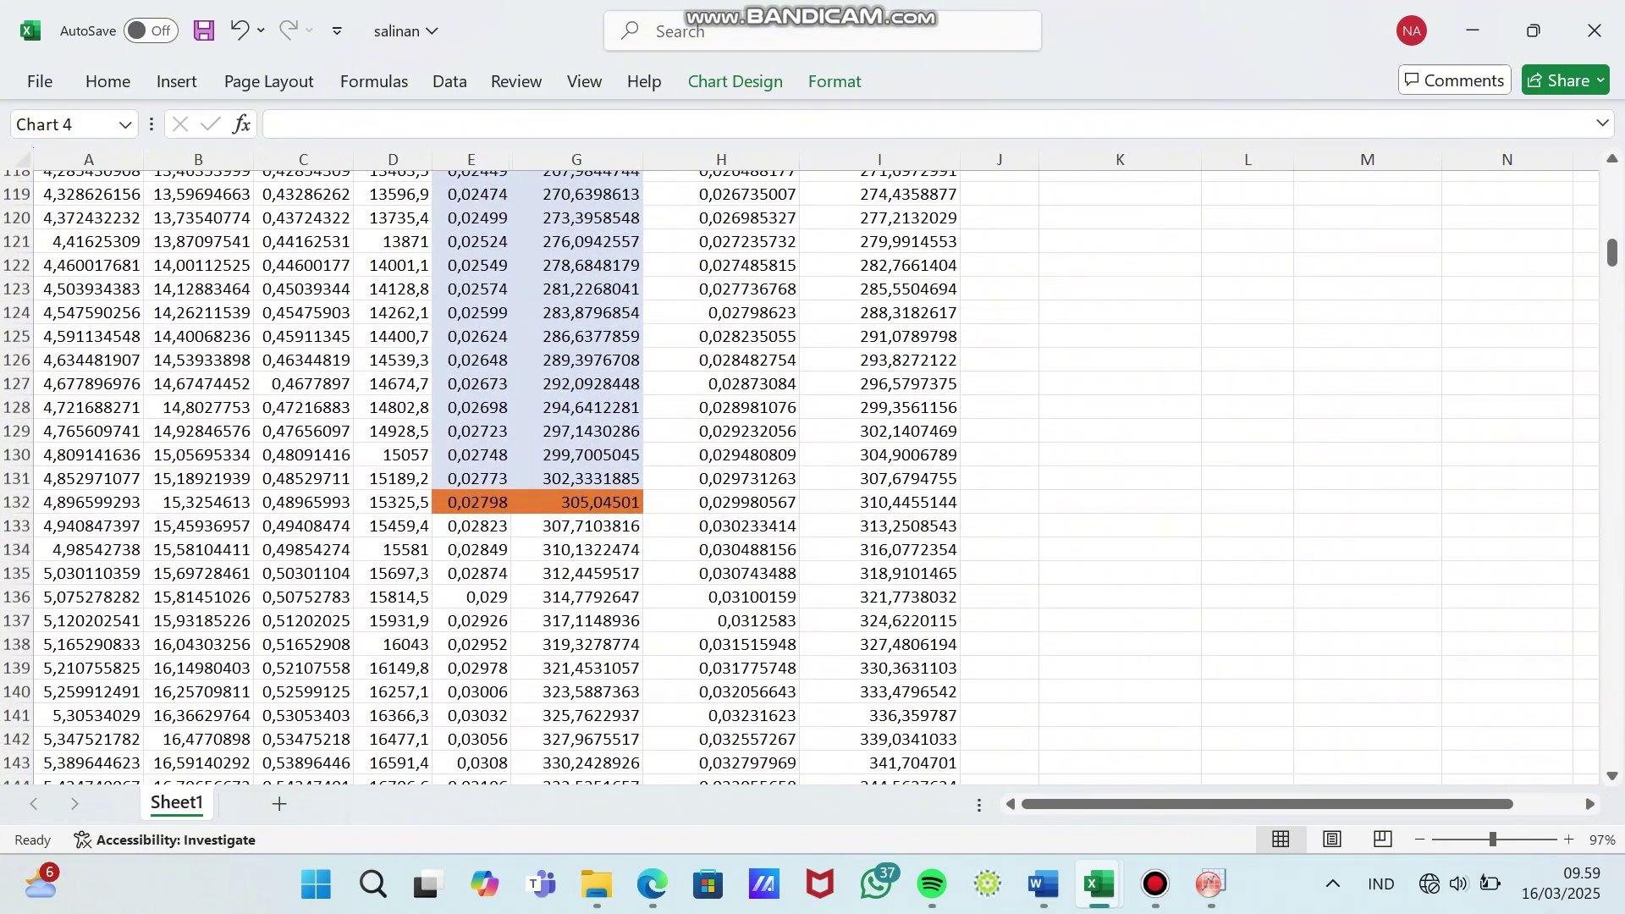
{"action": "left_click", "coordinate": [879, 496]}
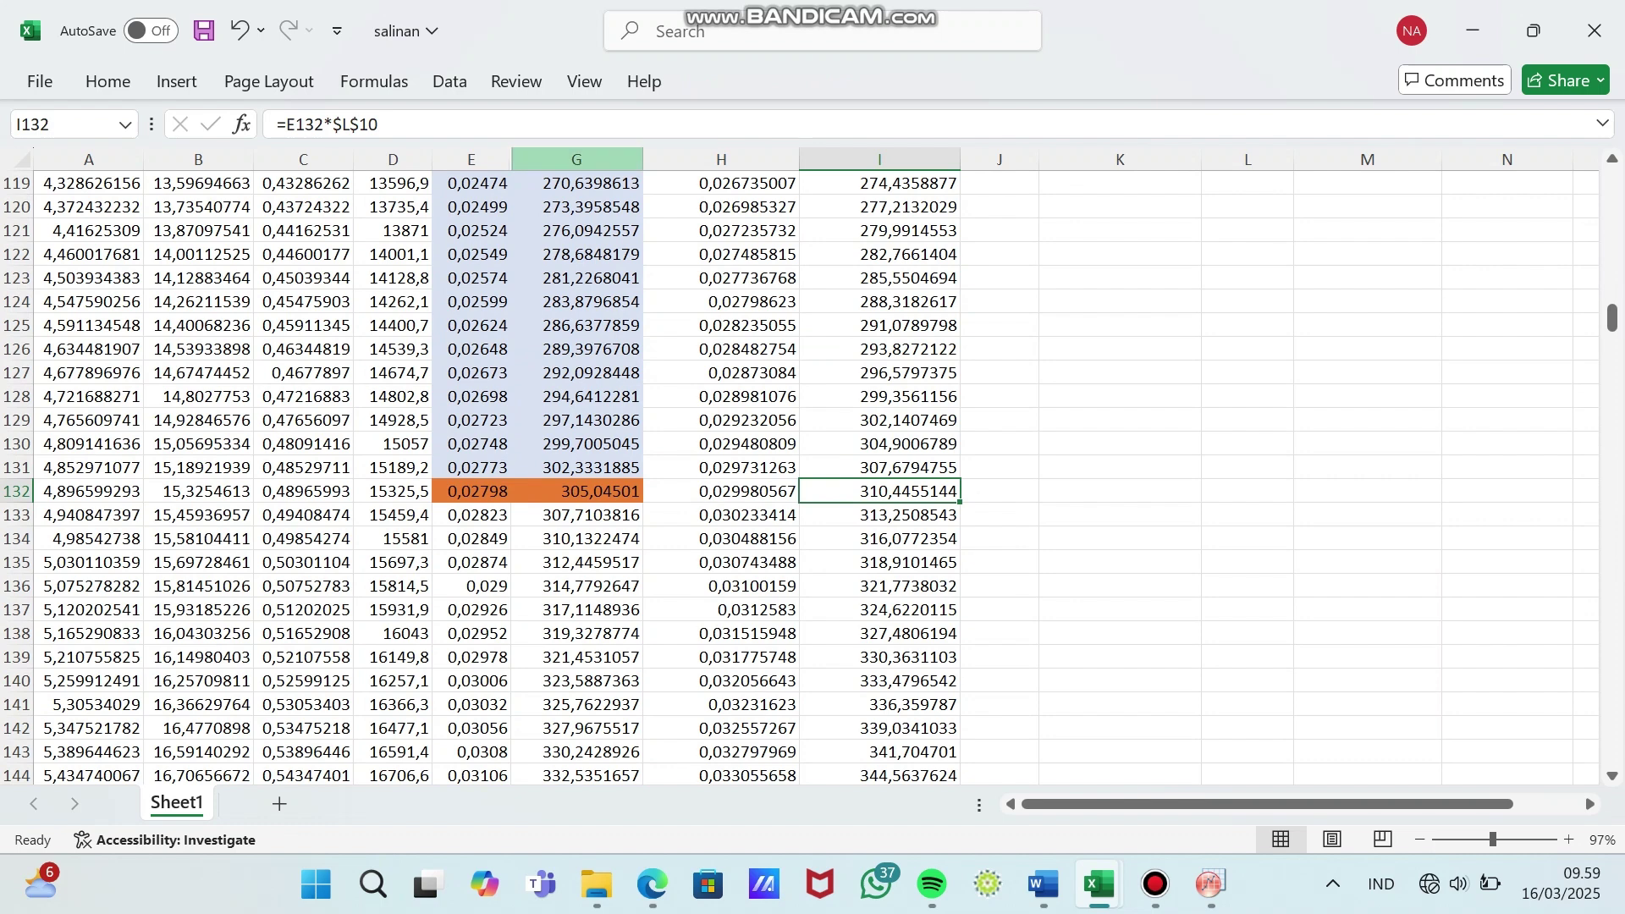
{"action": "key", "text": "F2"}
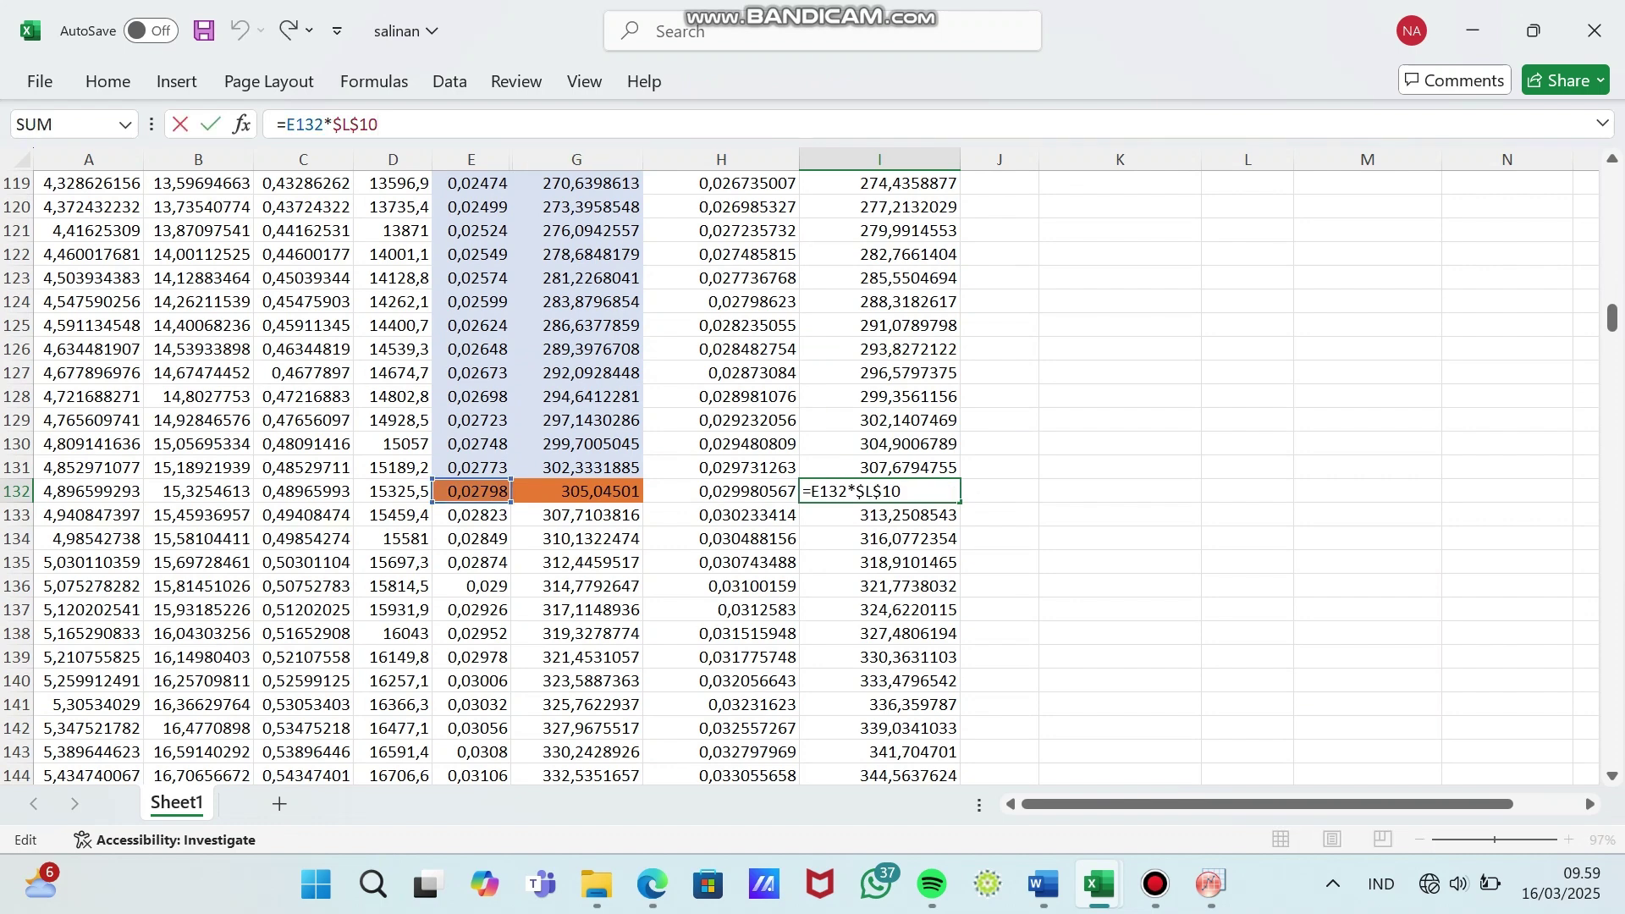
{"action": "type", "text": "+- 4,28"}
{"action": "key", "text": "Return"}
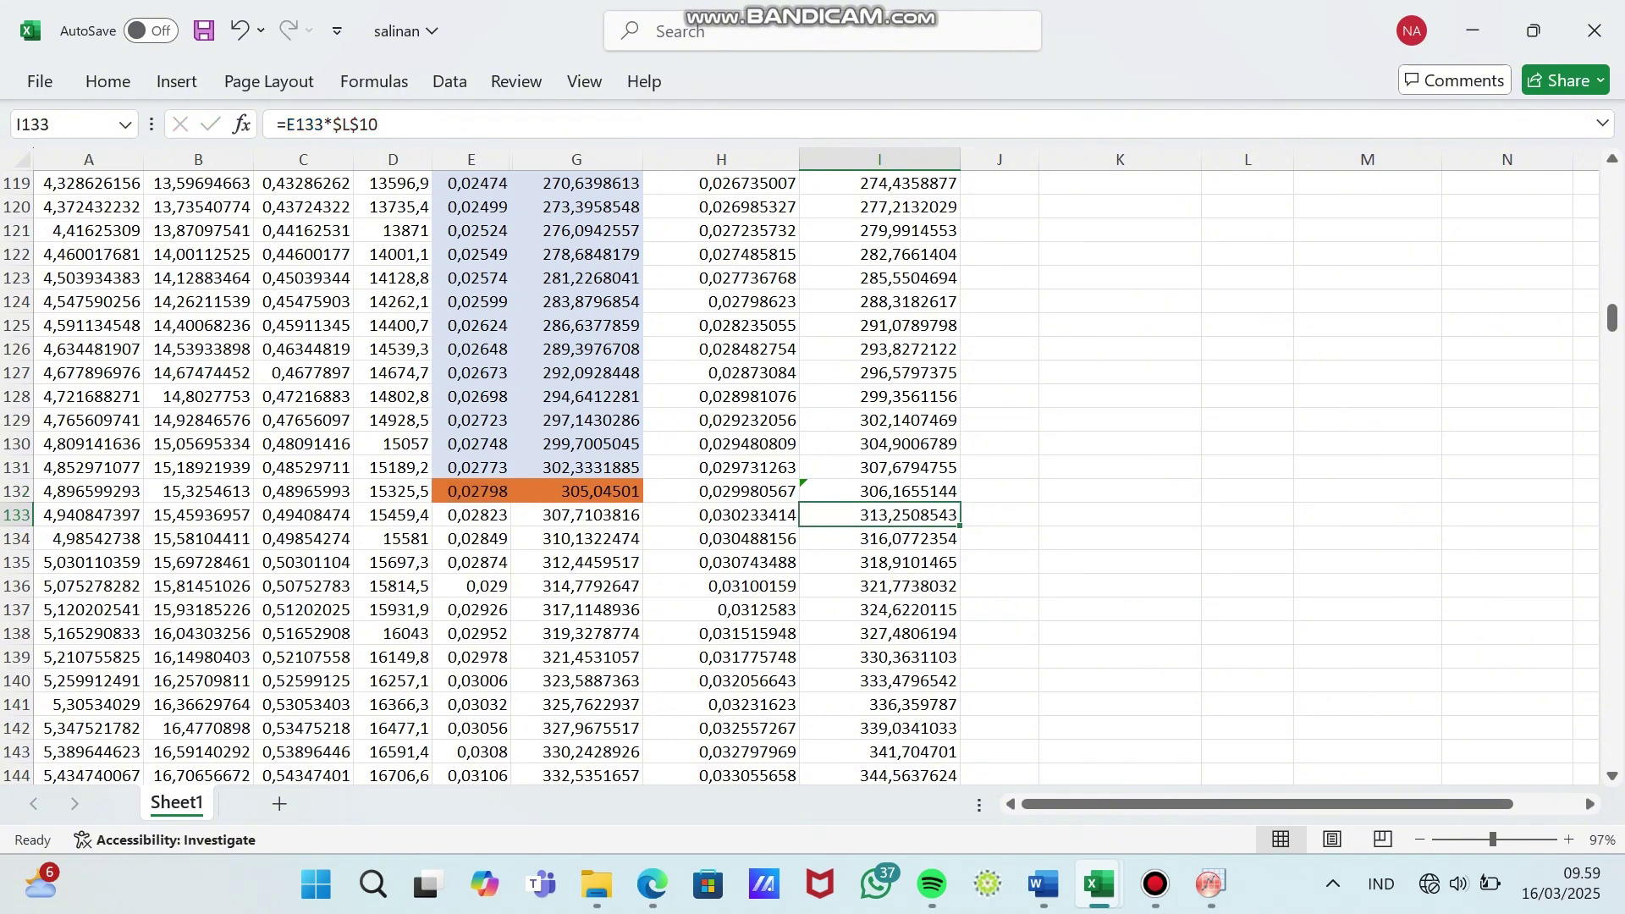
{"action": "left_click", "coordinate": [879, 491]}
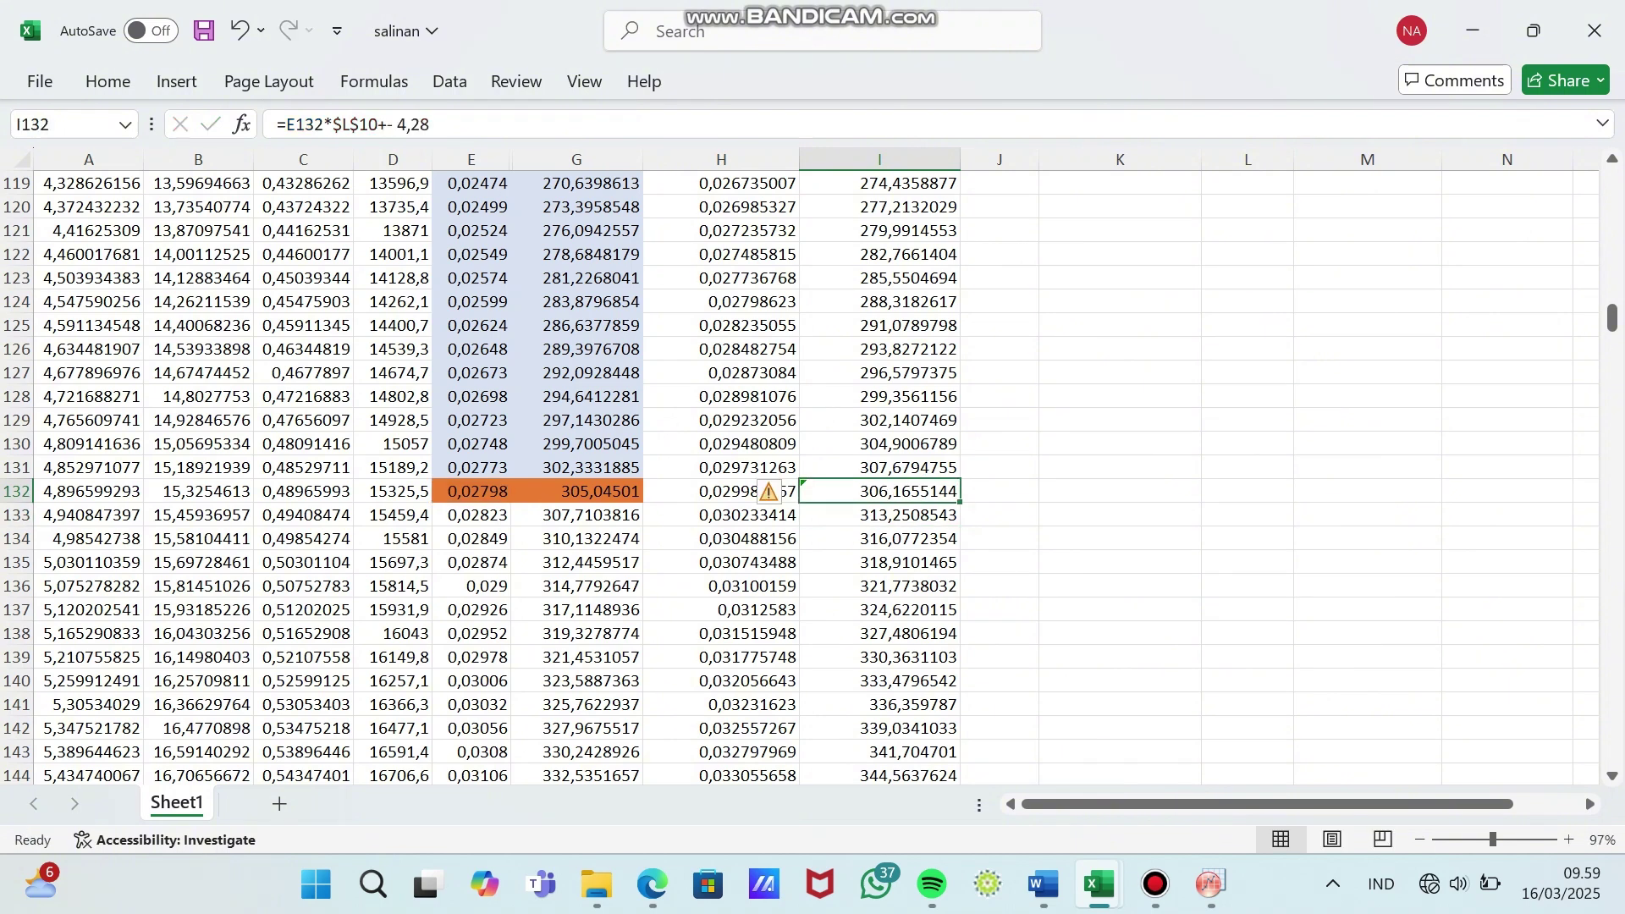
{"action": "double_click", "coordinate": [960, 501]}
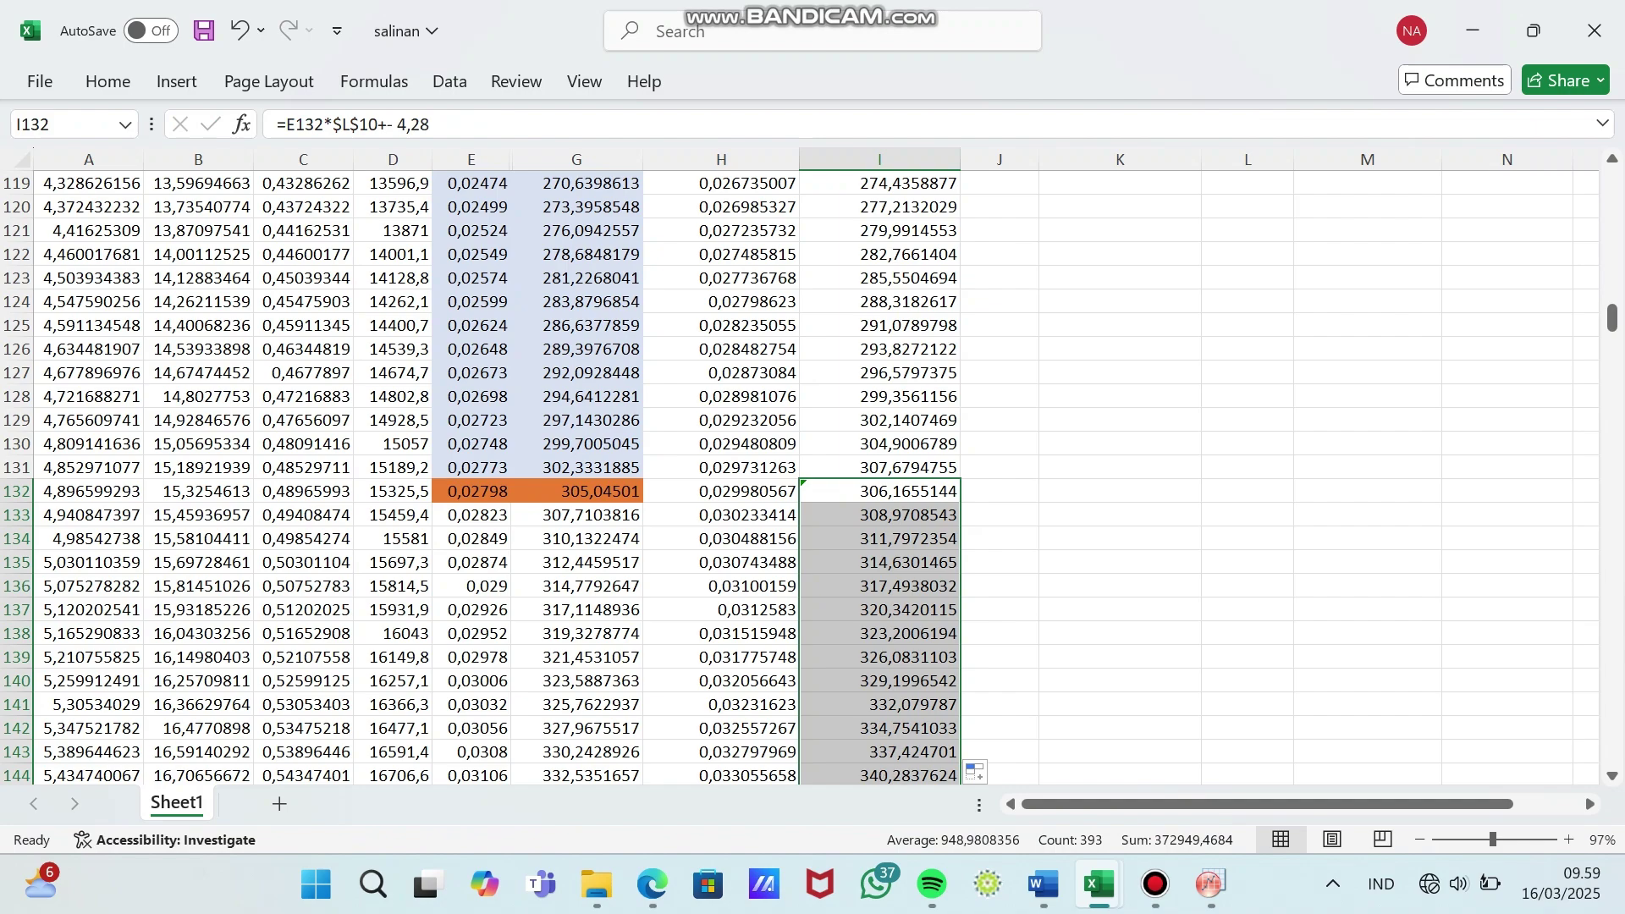
- Copy the 0,2% offset stress data I81:I524 and paste it into column D(Y2) of Book4 in OriginPro, starting at row 1
{"action": "scroll", "coordinate": [483, 474], "scroll_direction": "up", "scroll_amount": 14}
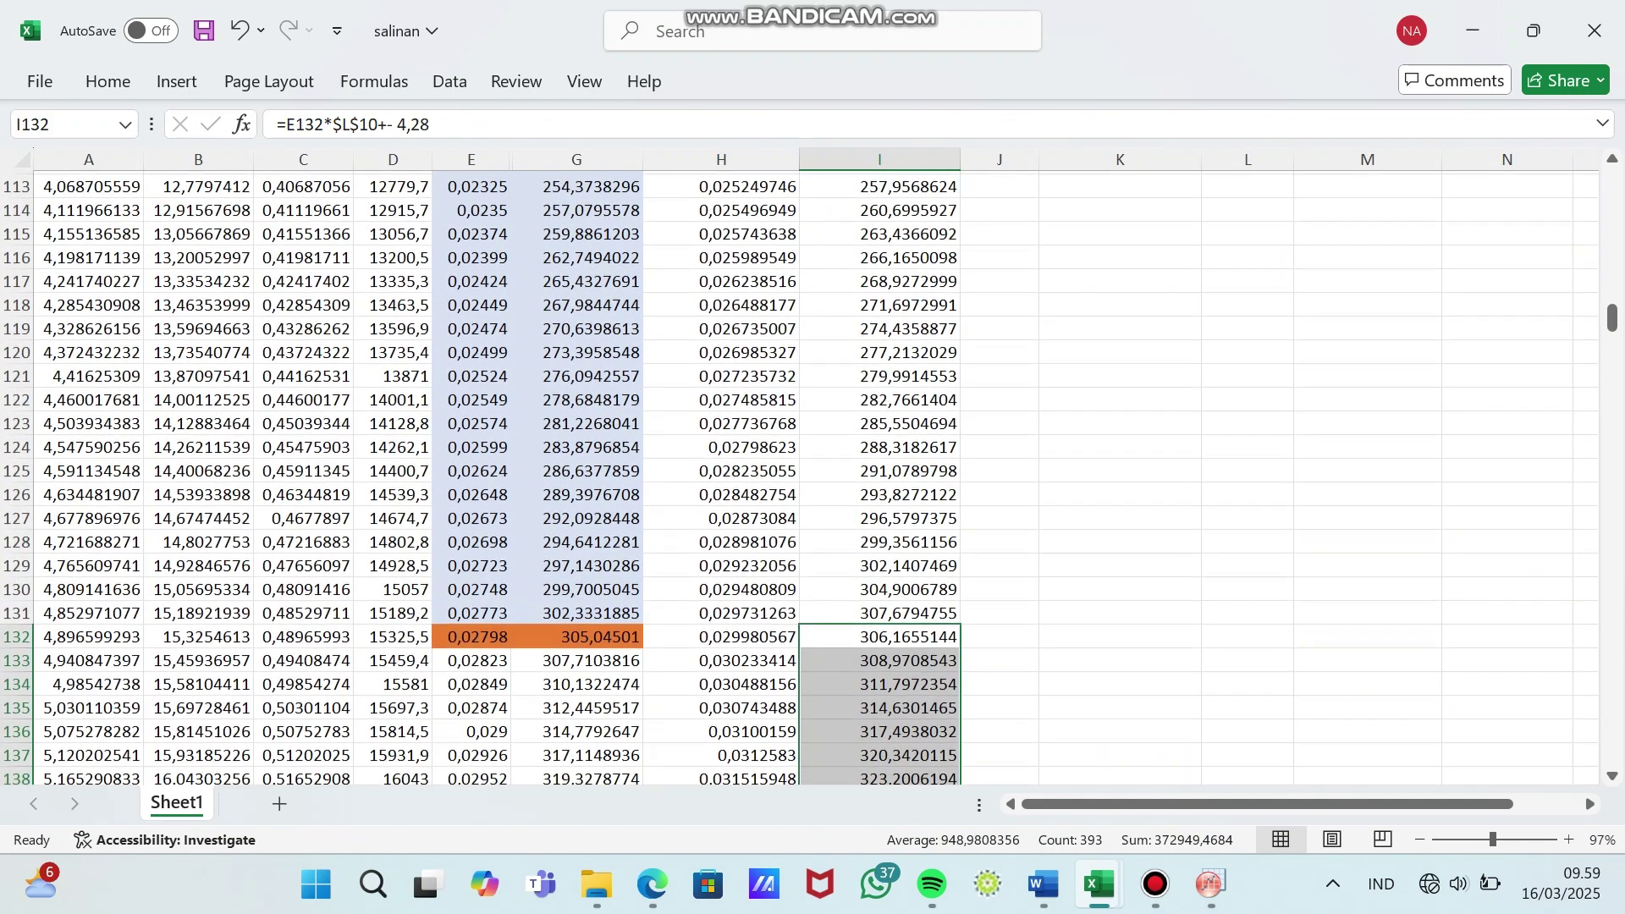
{"action": "scroll", "coordinate": [482, 474], "scroll_direction": "up", "scroll_amount": 3}
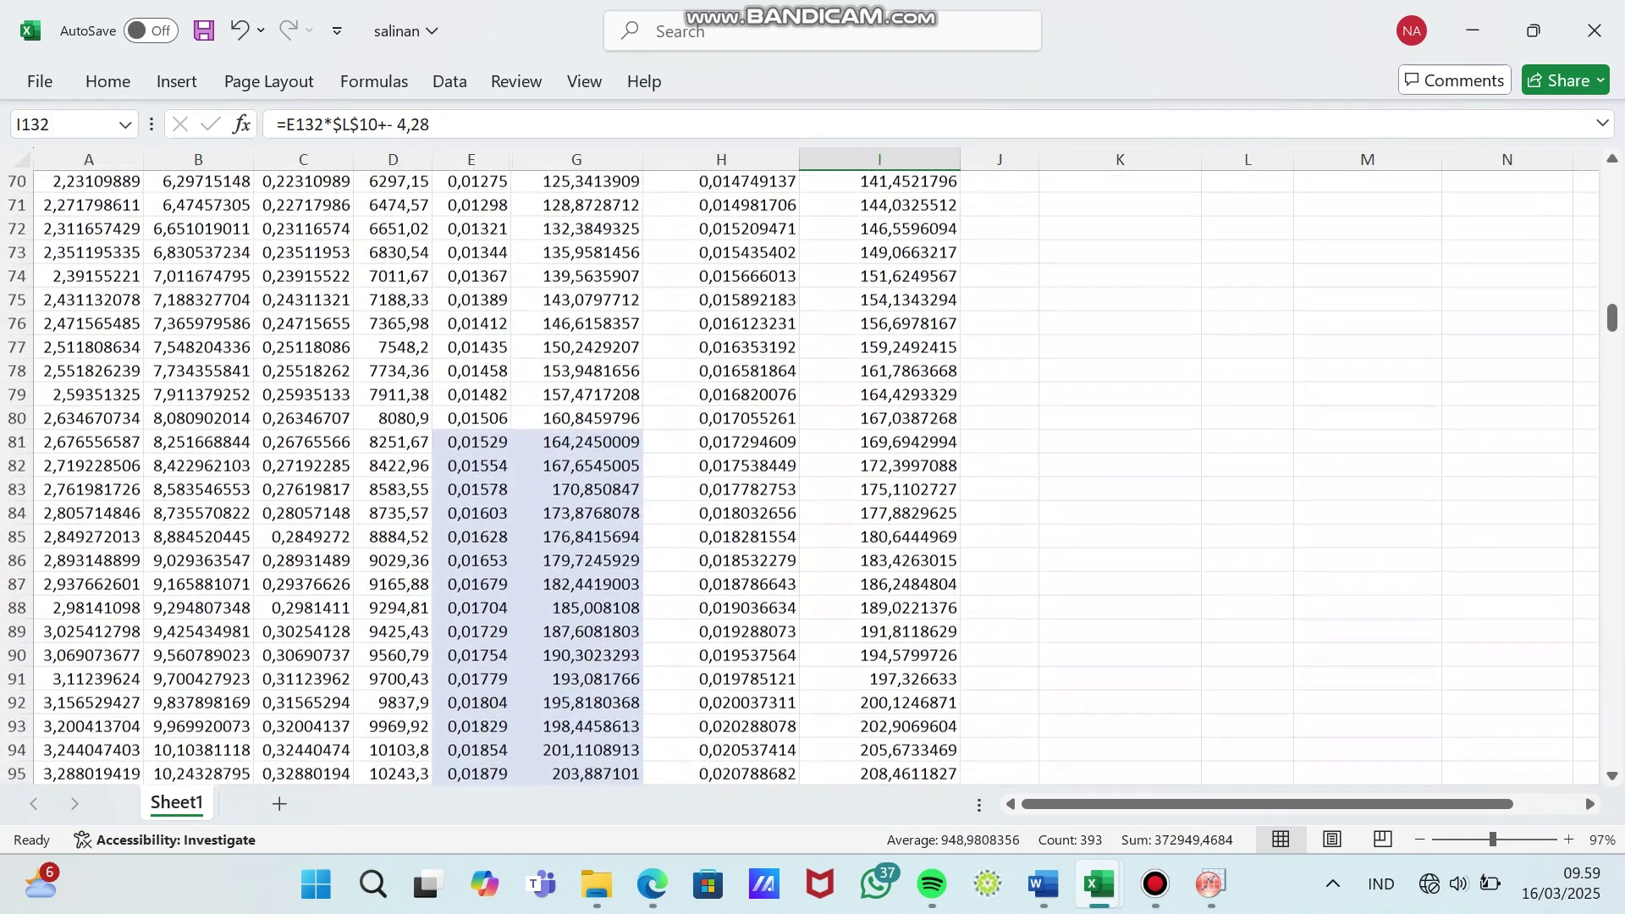
{"action": "left_click", "coordinate": [880, 444]}
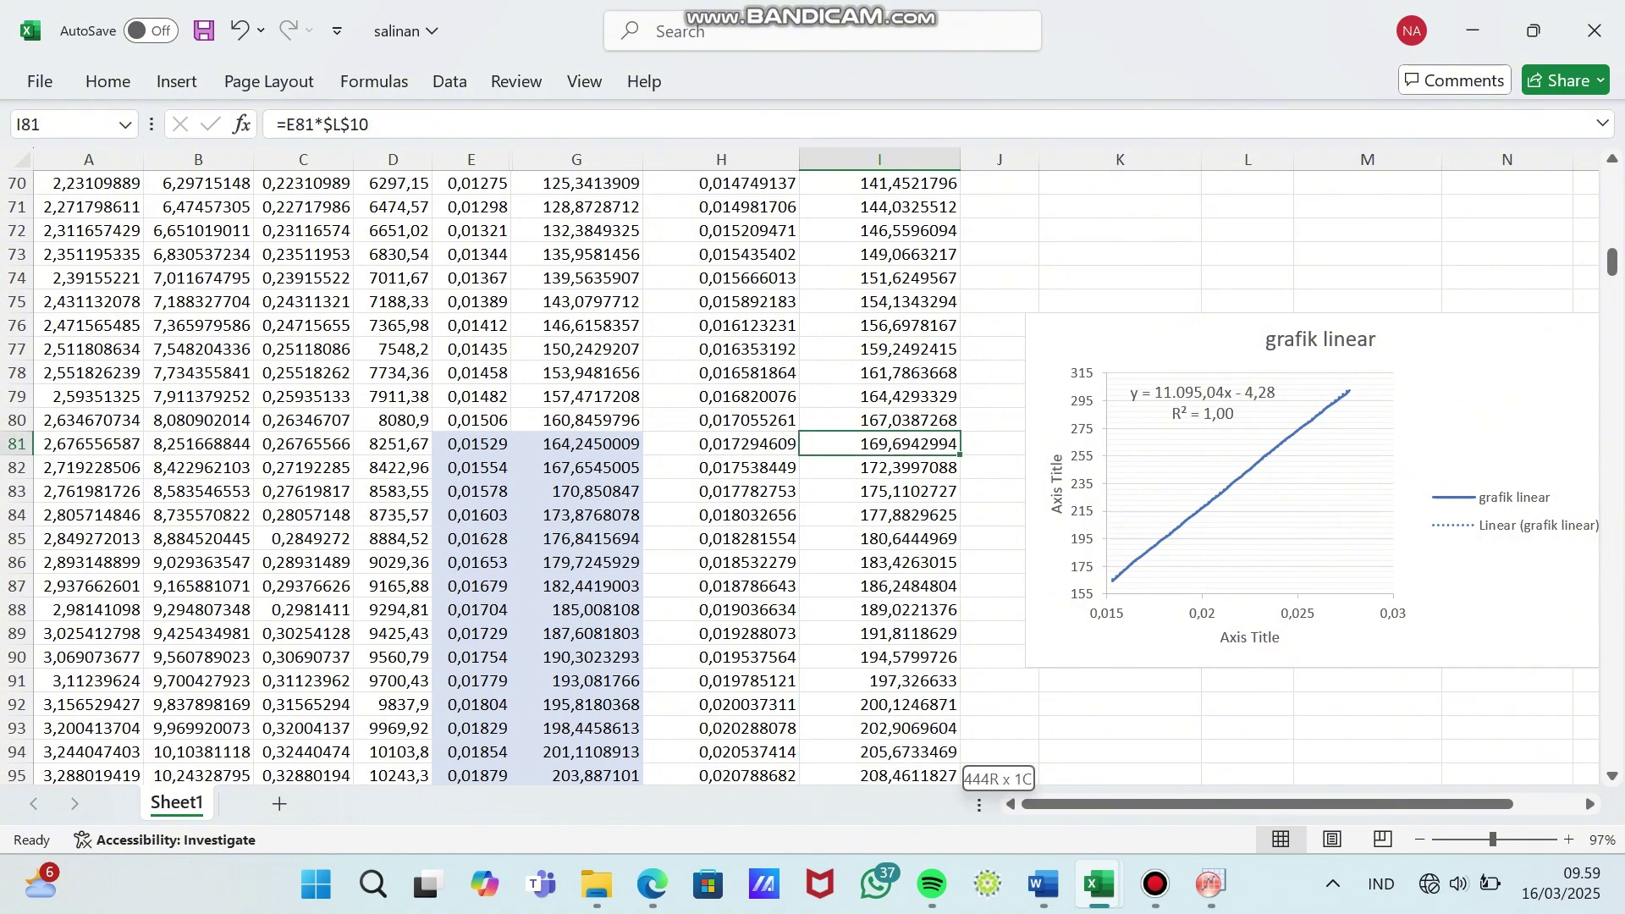
{"action": "key", "text": "ctrl+shift+Down"}
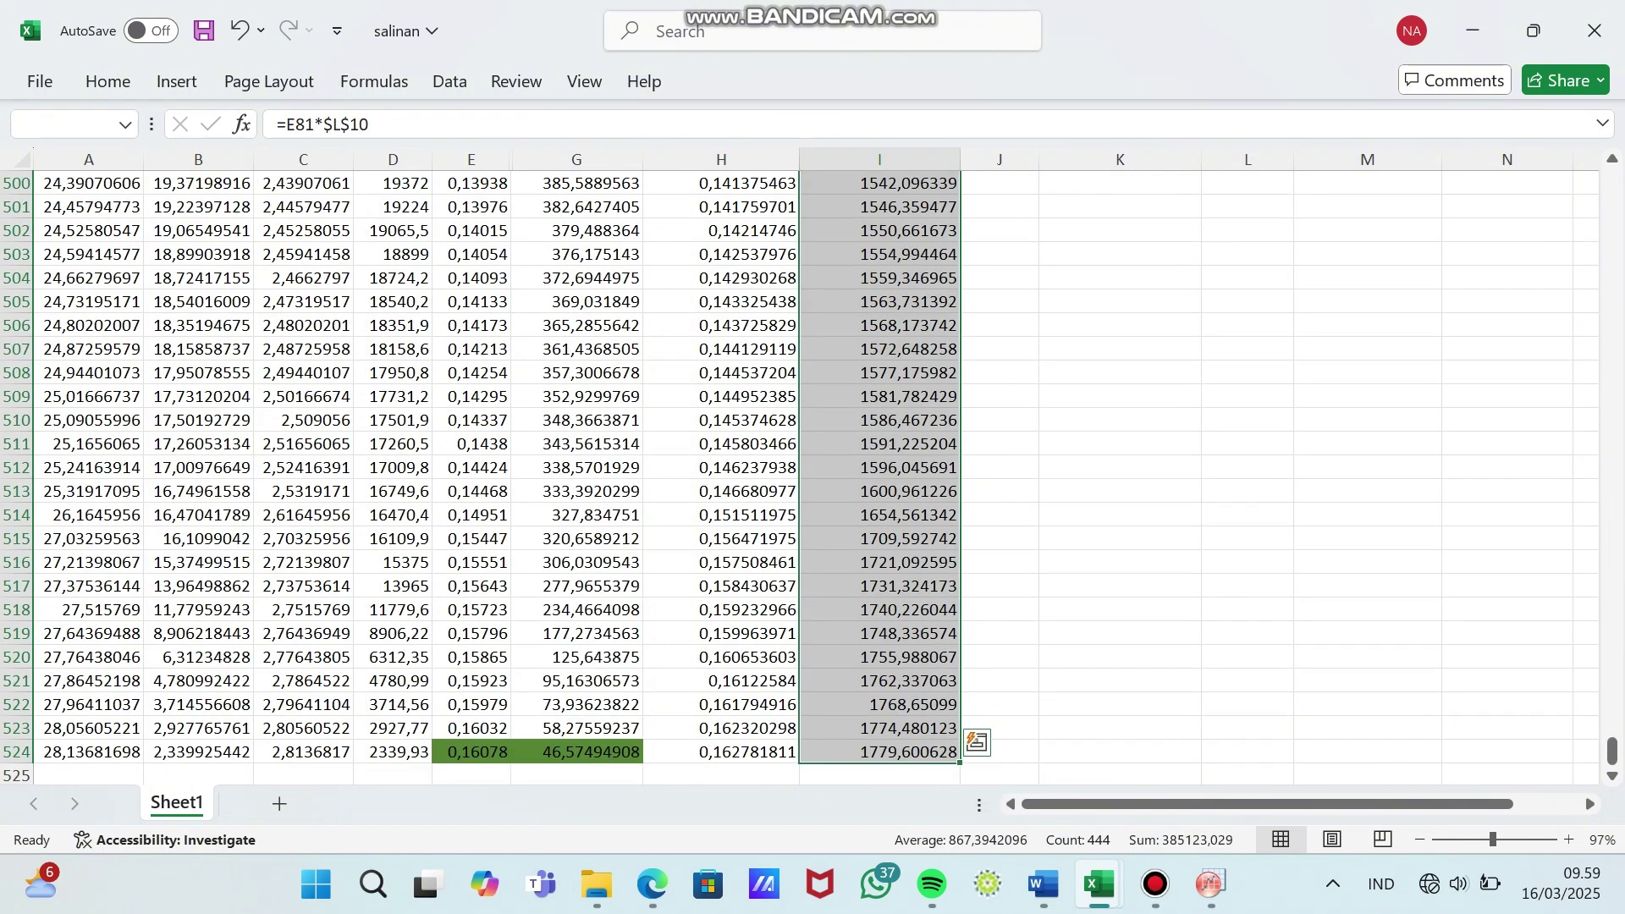
{"action": "key", "text": "ctrl+c"}
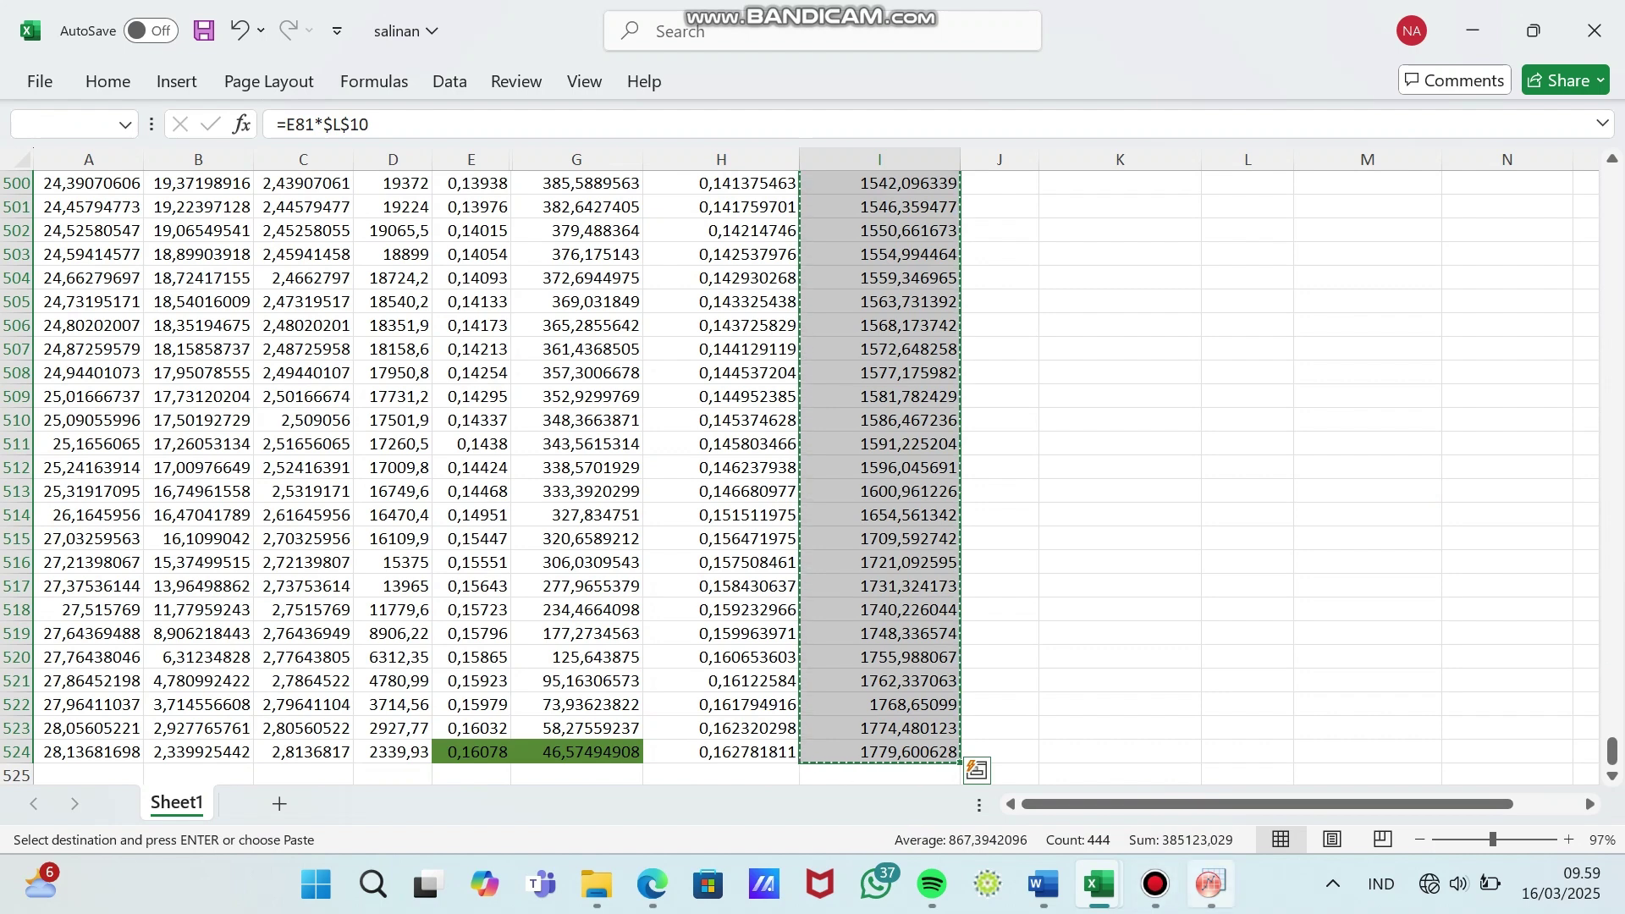
{"action": "left_click", "coordinate": [1211, 883]}
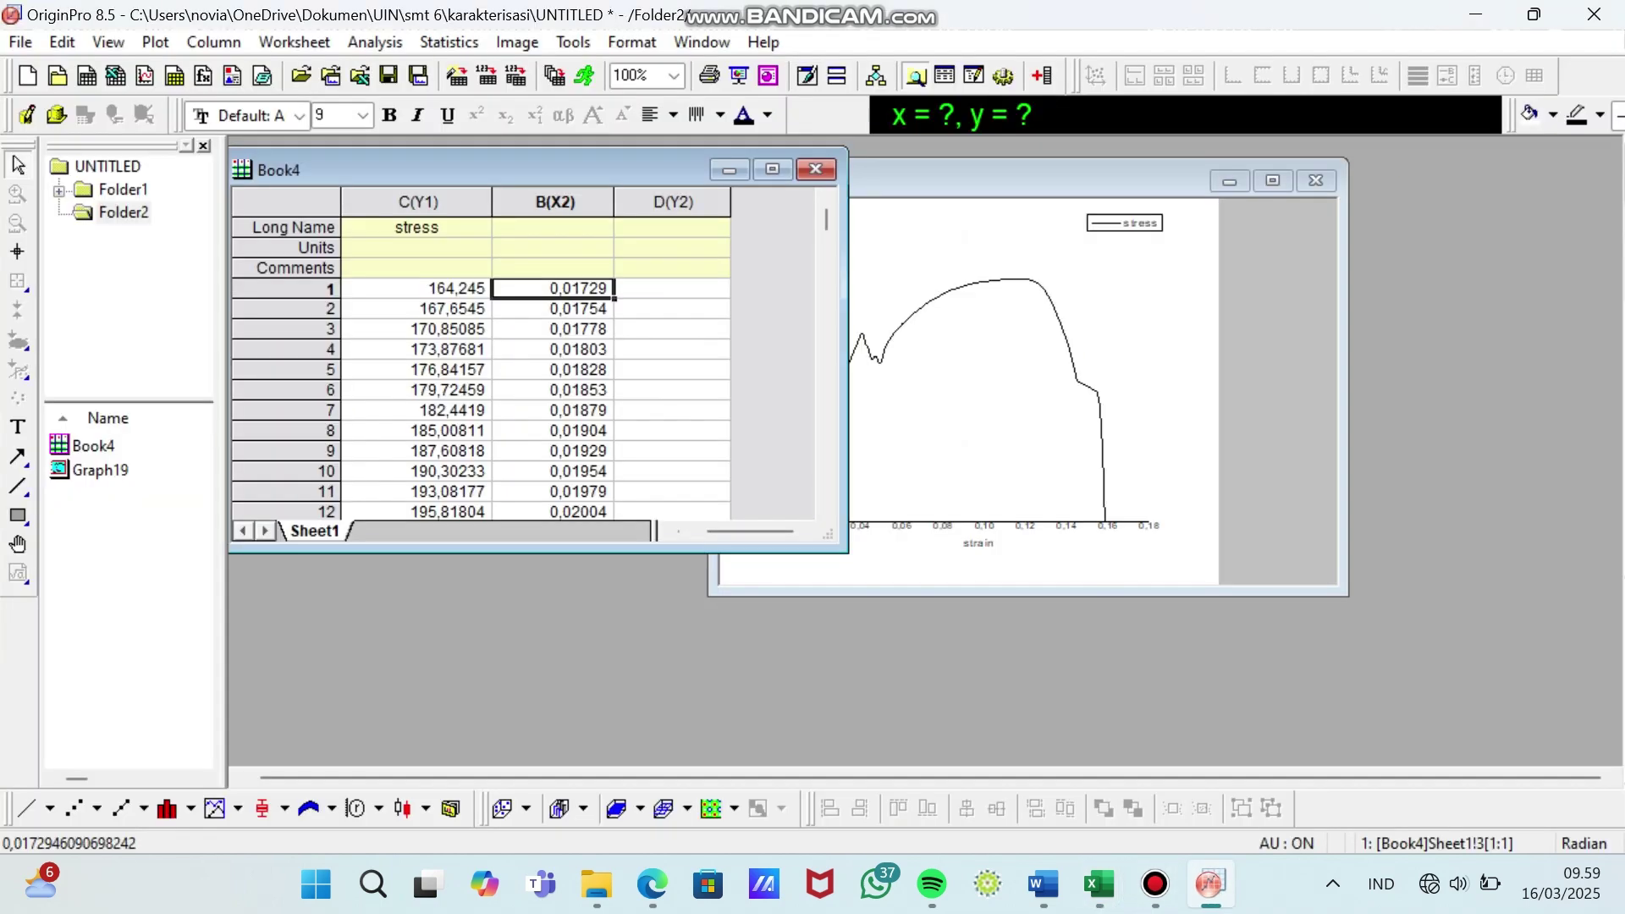
{"action": "left_click", "coordinate": [673, 289]}
{"action": "key", "text": "ctrl+v"}
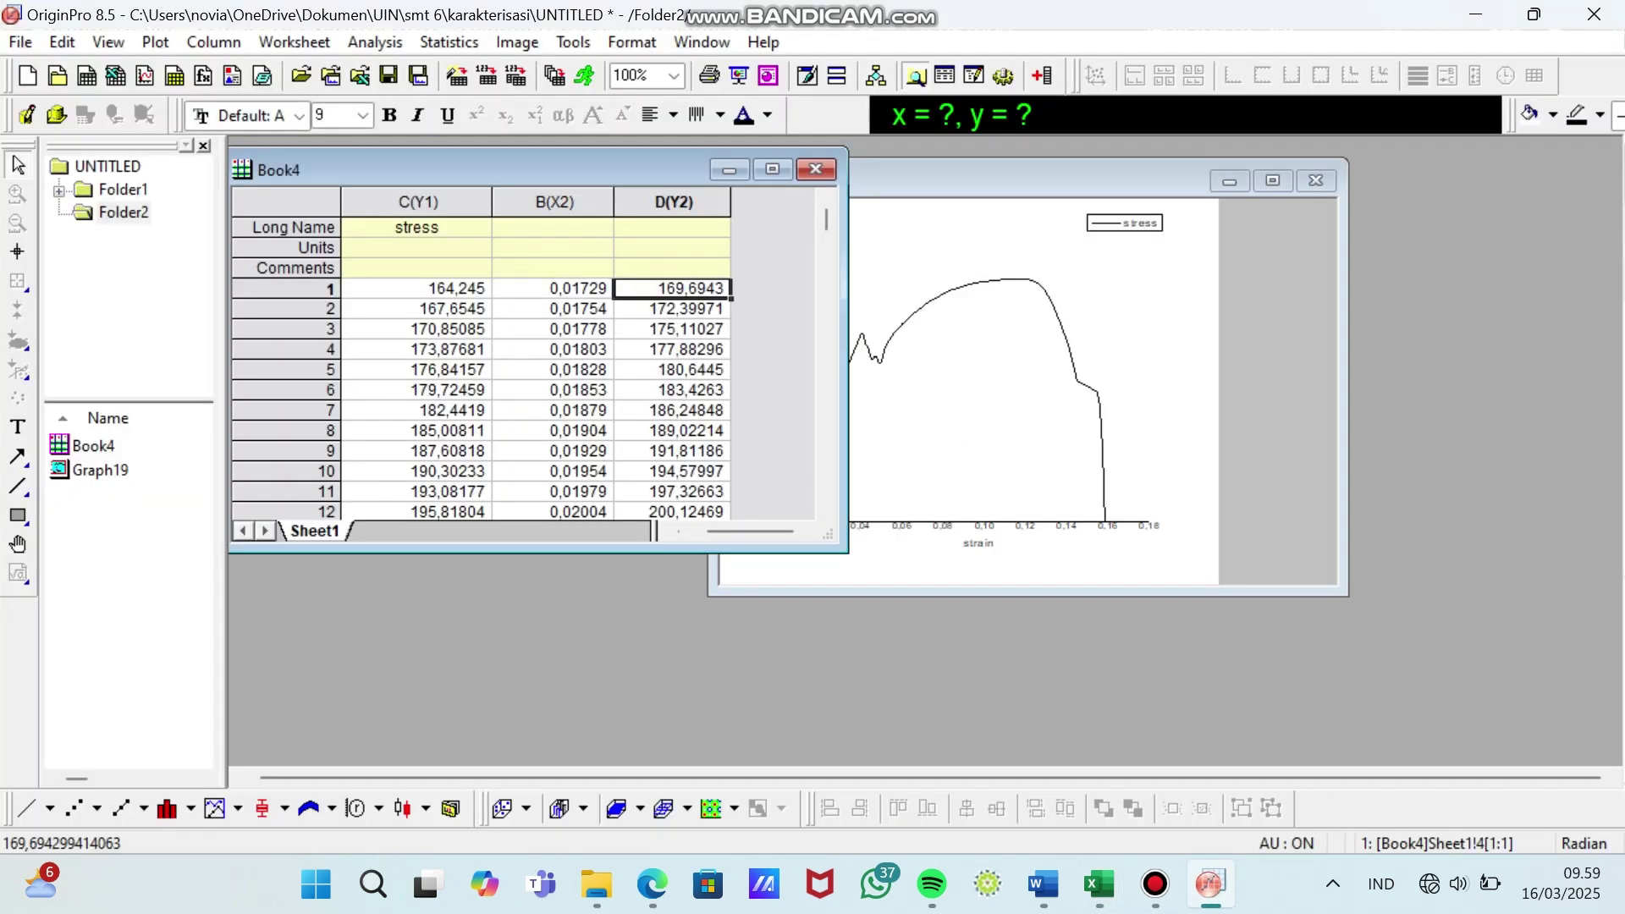
- Plot Book4's columns B(X2) and D(Y2) as a line graph and shift the new graph window so it uncovers the worksheet
{"action": "left_click_drag", "start_coordinate": [555, 201], "coordinate": [674, 202]}
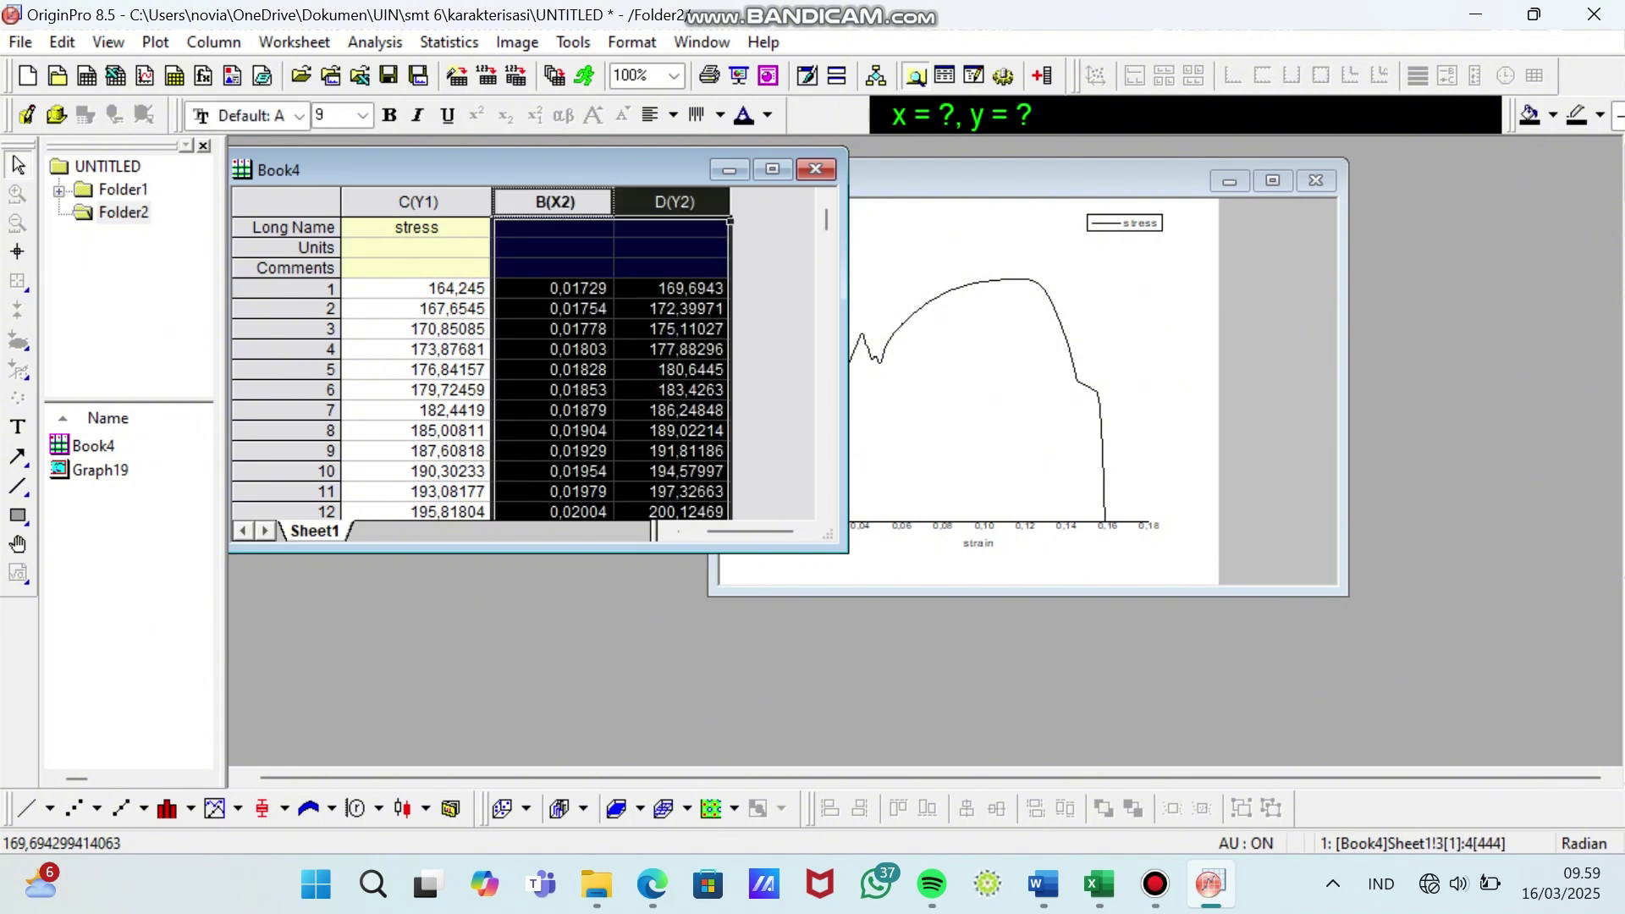
{"action": "left_click", "coordinate": [26, 807]}
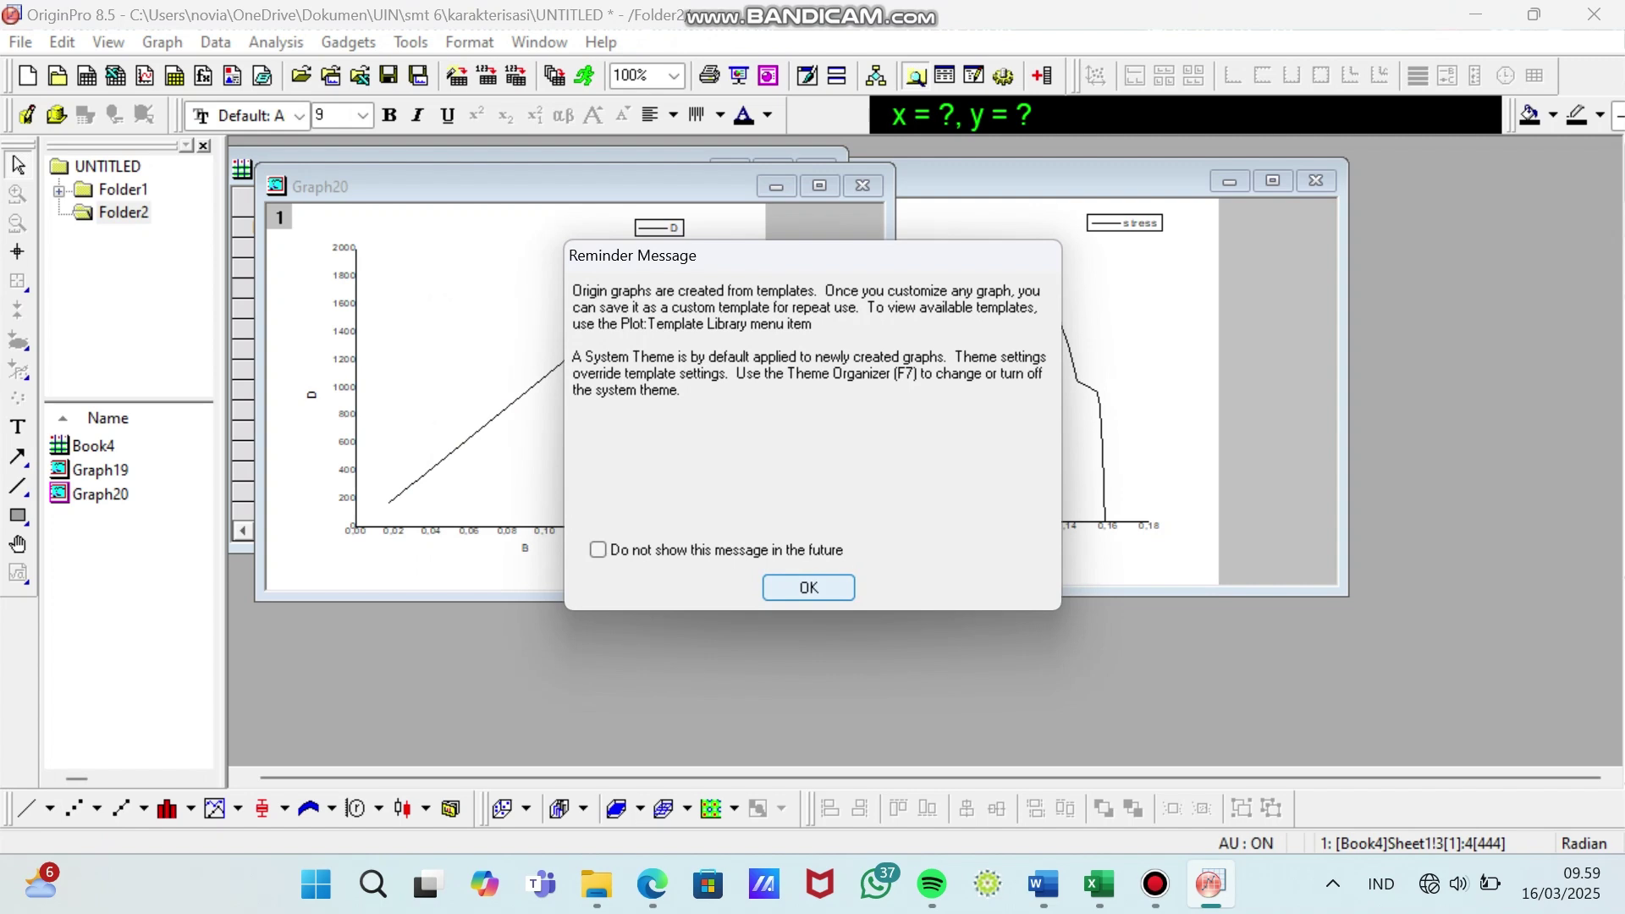
{"action": "left_click", "coordinate": [809, 588]}
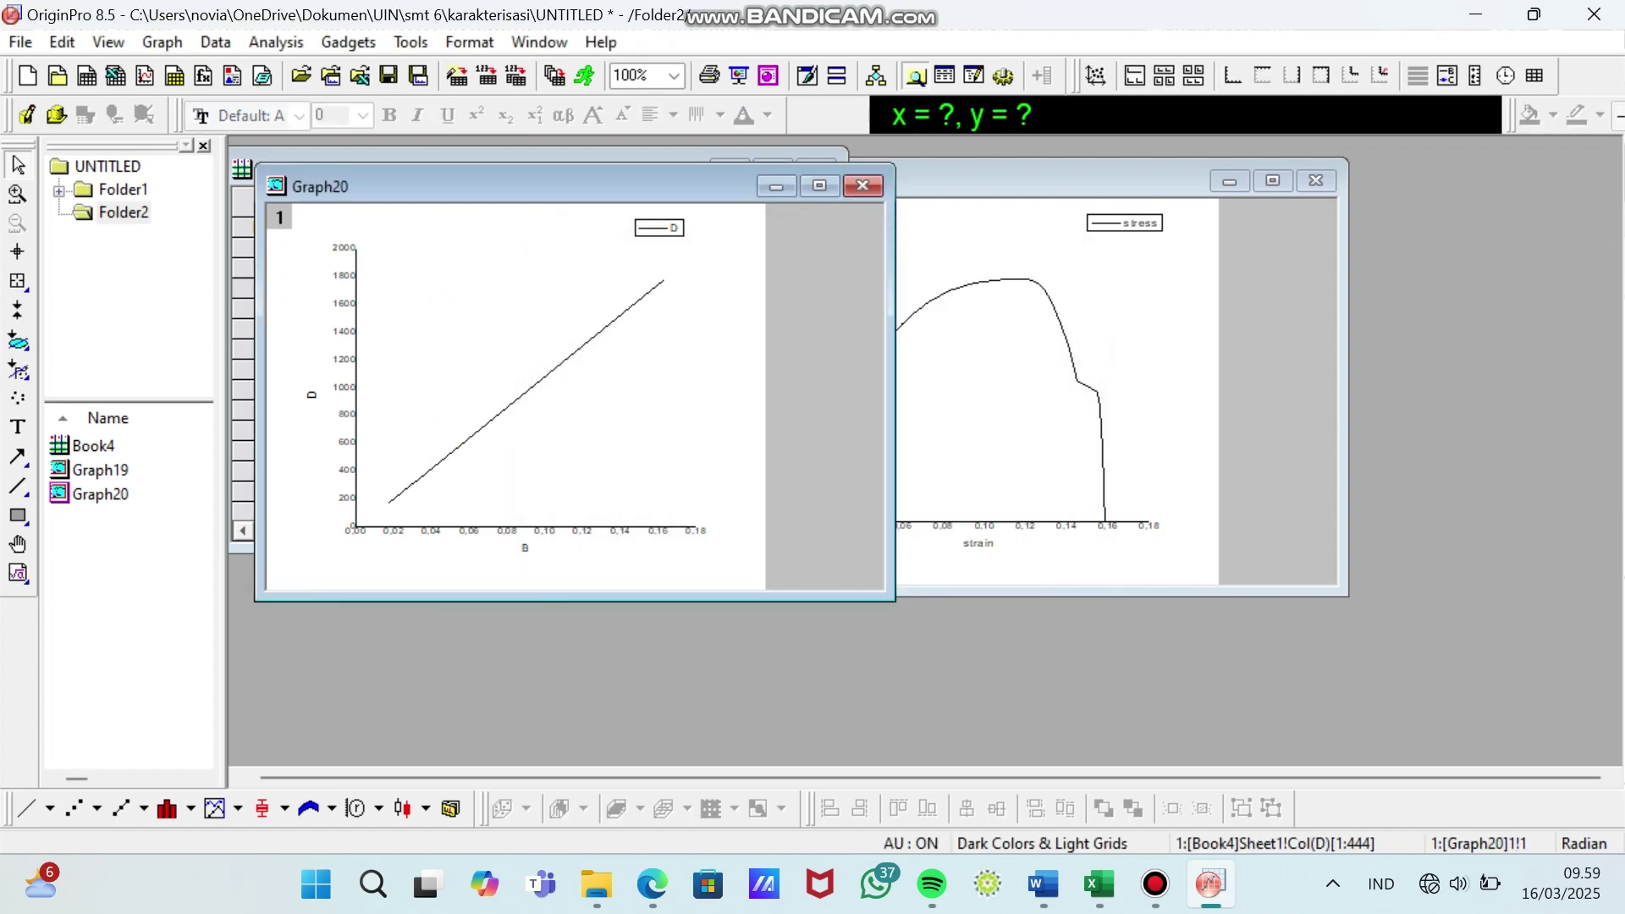
{"action": "left_click_drag", "start_coordinate": [508, 186], "coordinate": [901, 318]}
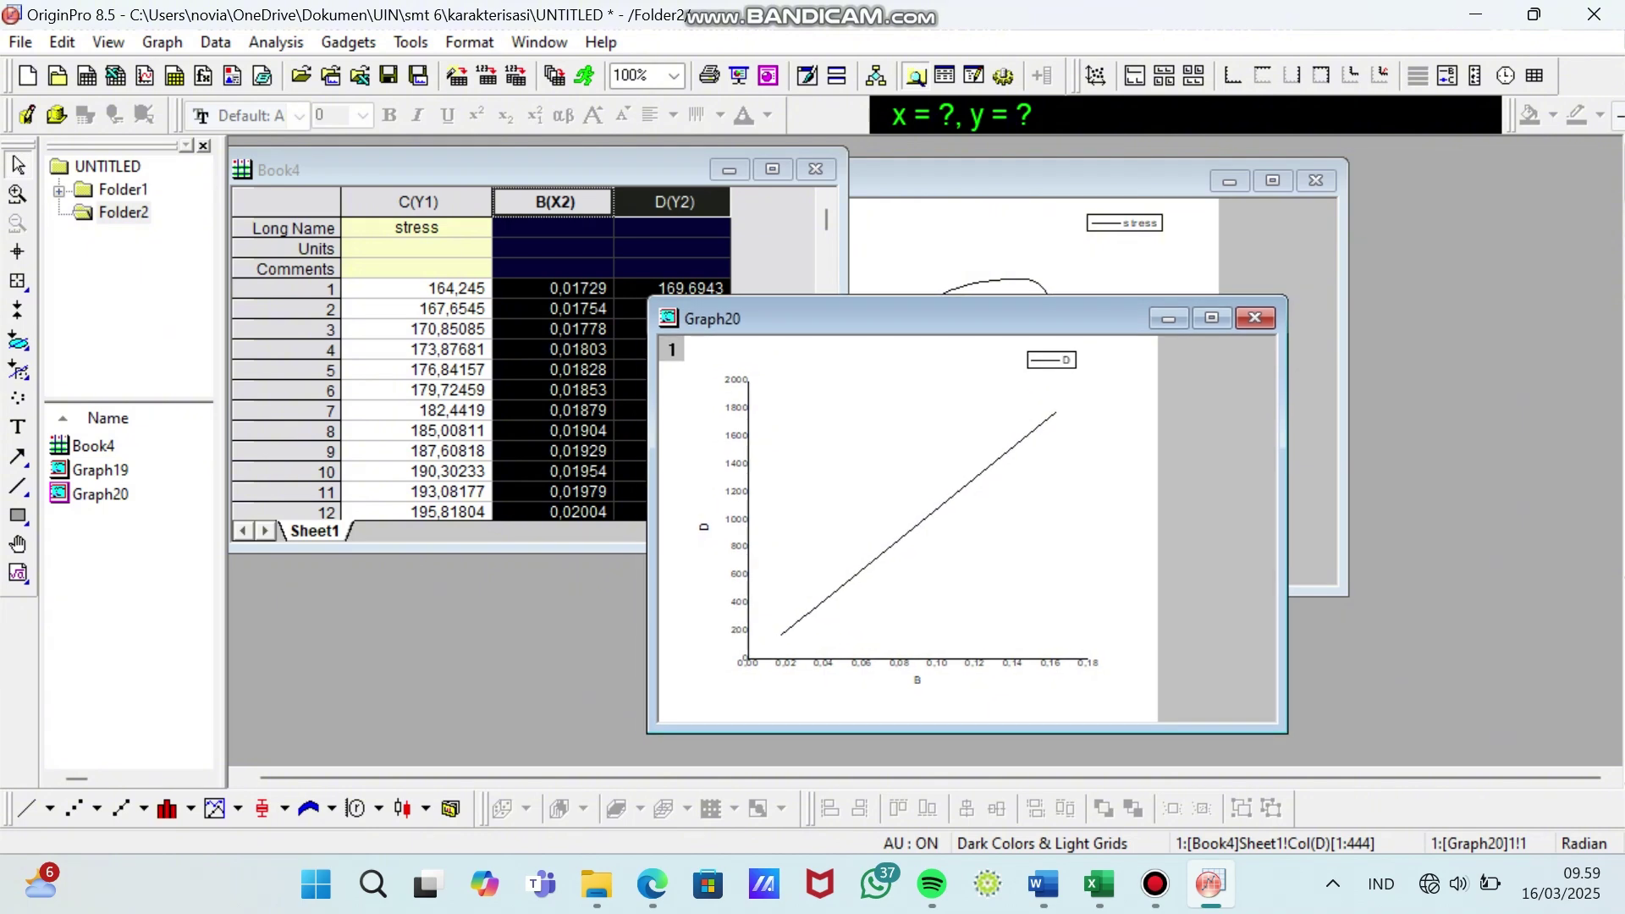
- Open the axis scale settings of the offset line graph and set the horizontal axis to start from 0,015
{"action": "right_click", "coordinate": [913, 405]}
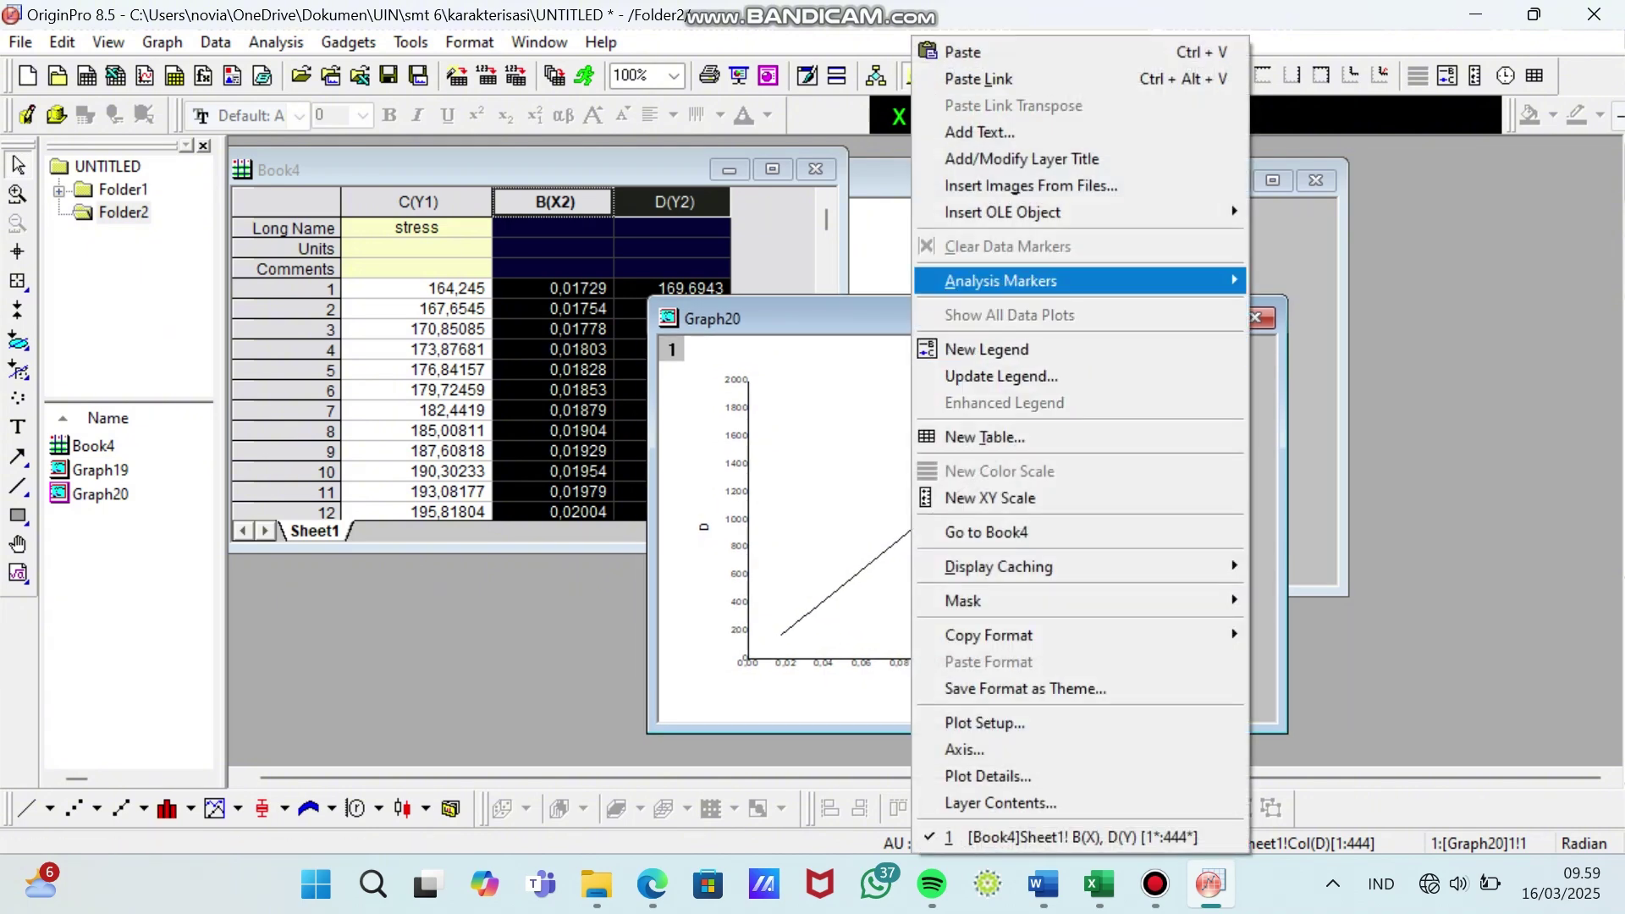
{"action": "left_click", "coordinate": [965, 749]}
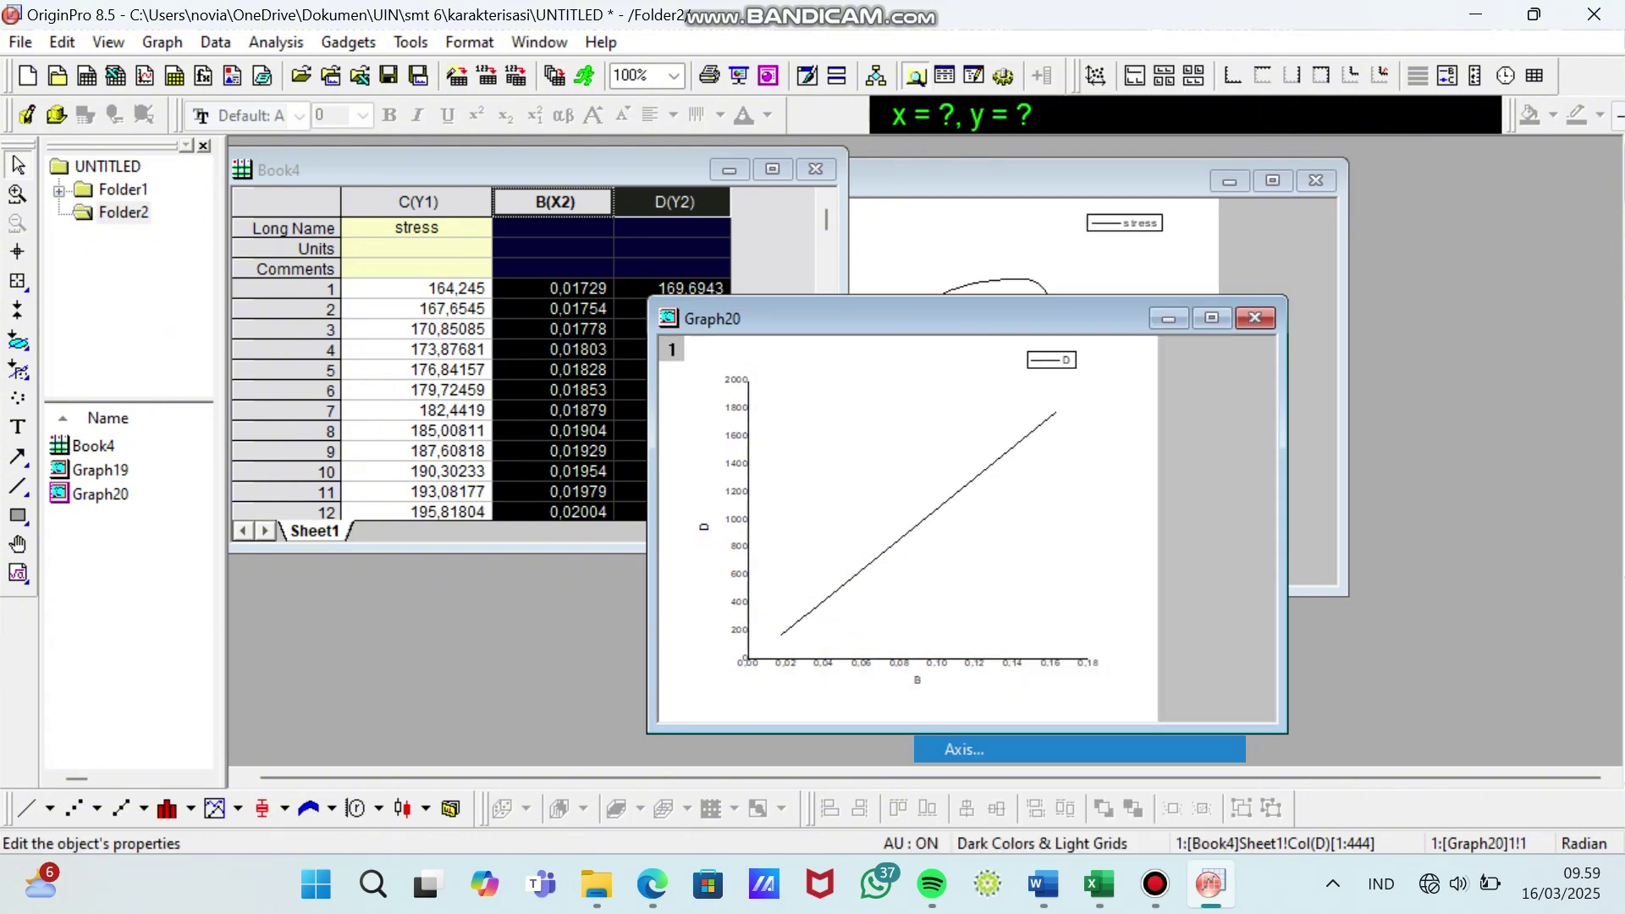
{"action": "left_click", "coordinate": [694, 341]}
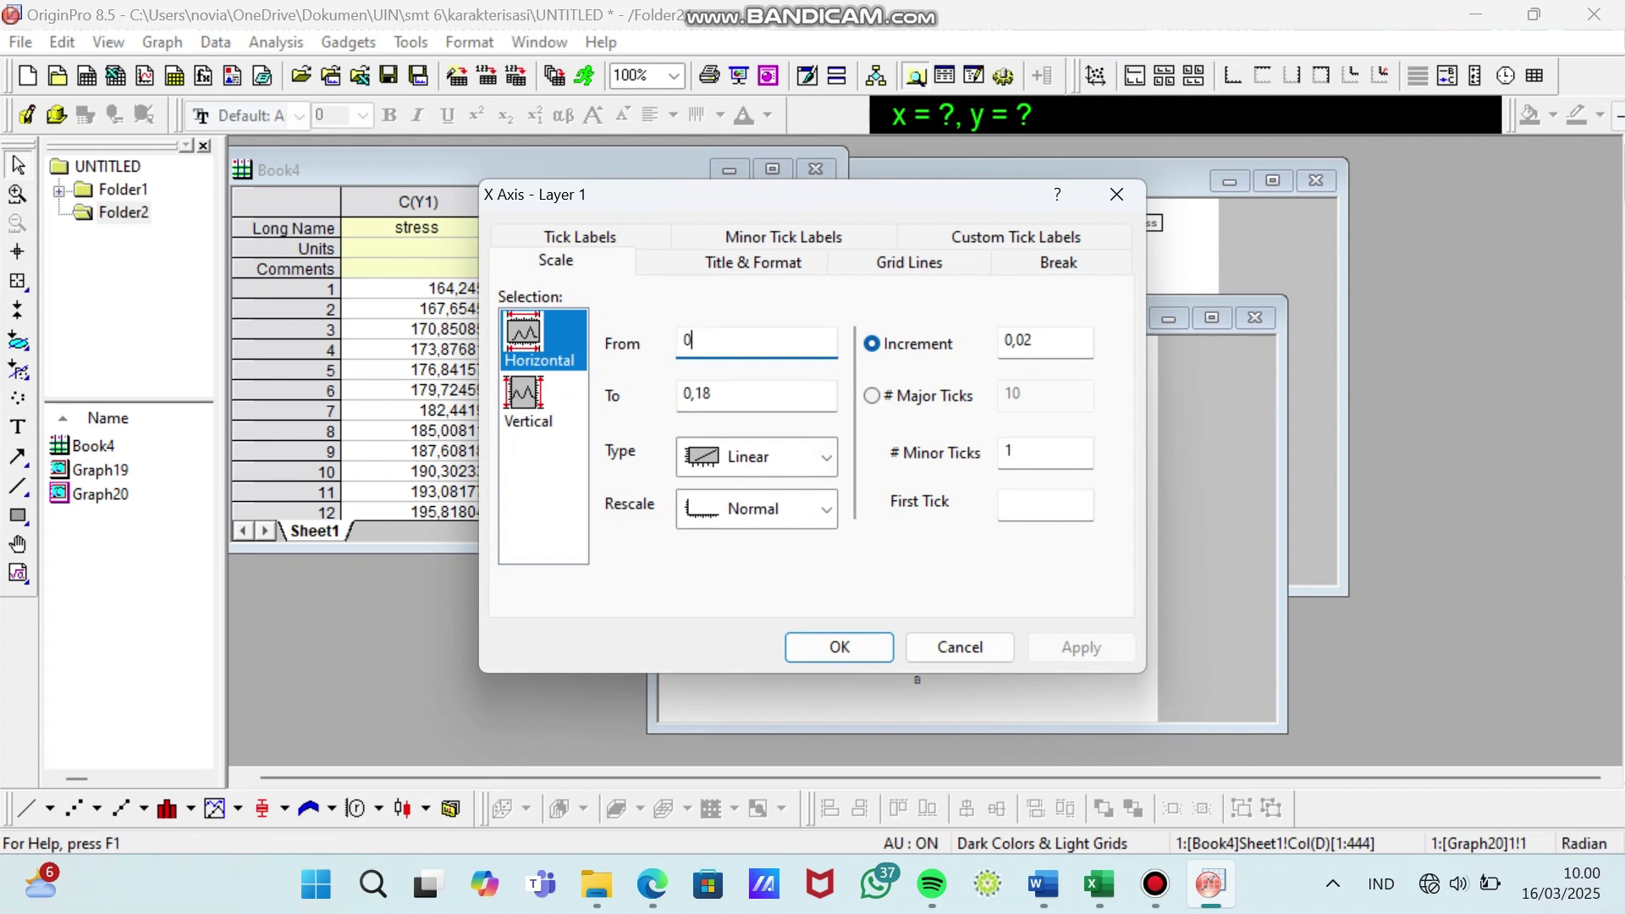
{"action": "type", "text": "015"}
{"action": "type", "text": ","}
- Set the offset line graph's vertical axis to run from 160 to 500 and apply the scale settings
{"action": "left_click", "coordinate": [541, 401]}
{"action": "left_click", "coordinate": [695, 341]}
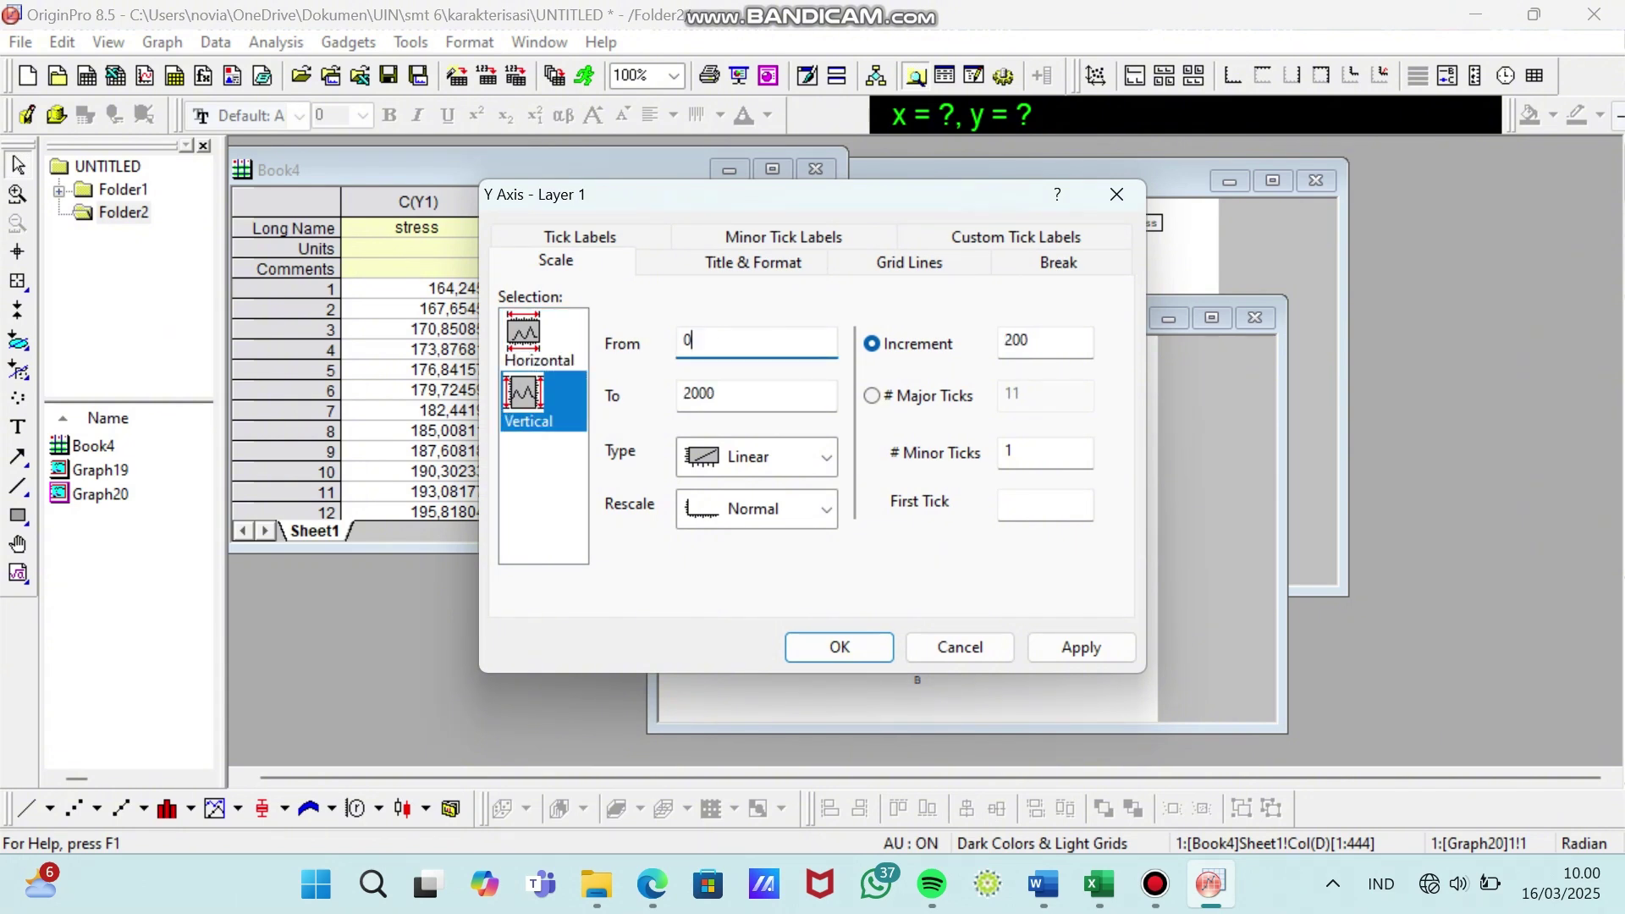
{"action": "key", "text": "BackSpace"}
{"action": "type", "text": "160"}
{"action": "left_click", "coordinate": [699, 394]}
{"action": "key", "text": "BackSpace"}
{"action": "key", "text": "BackSpace"}
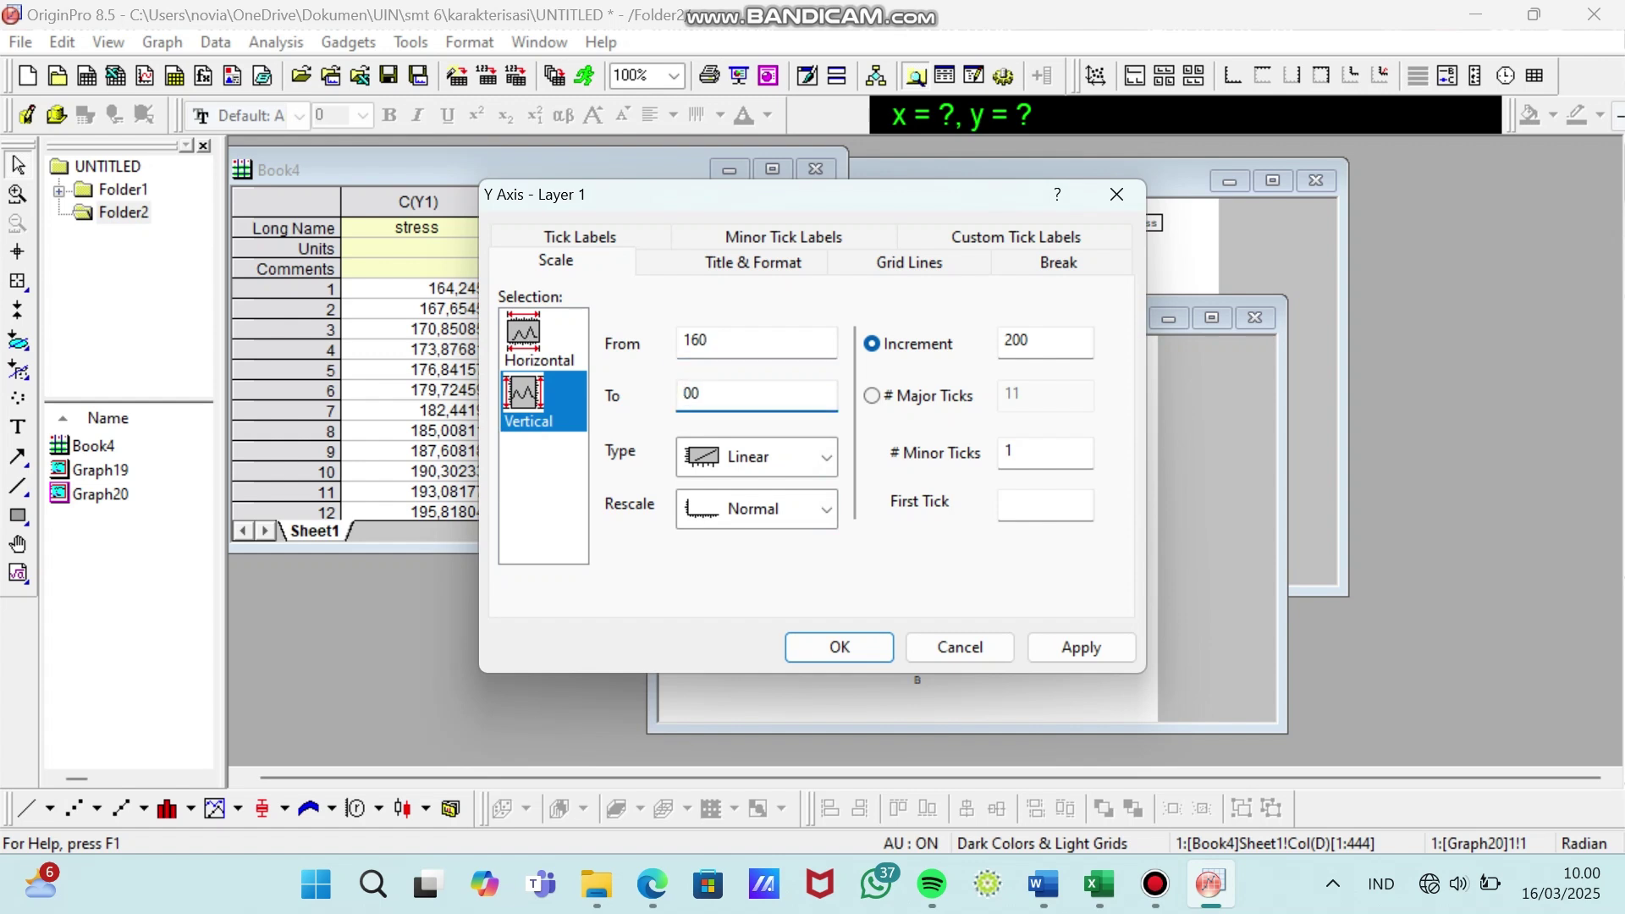
{"action": "type", "text": "5"}
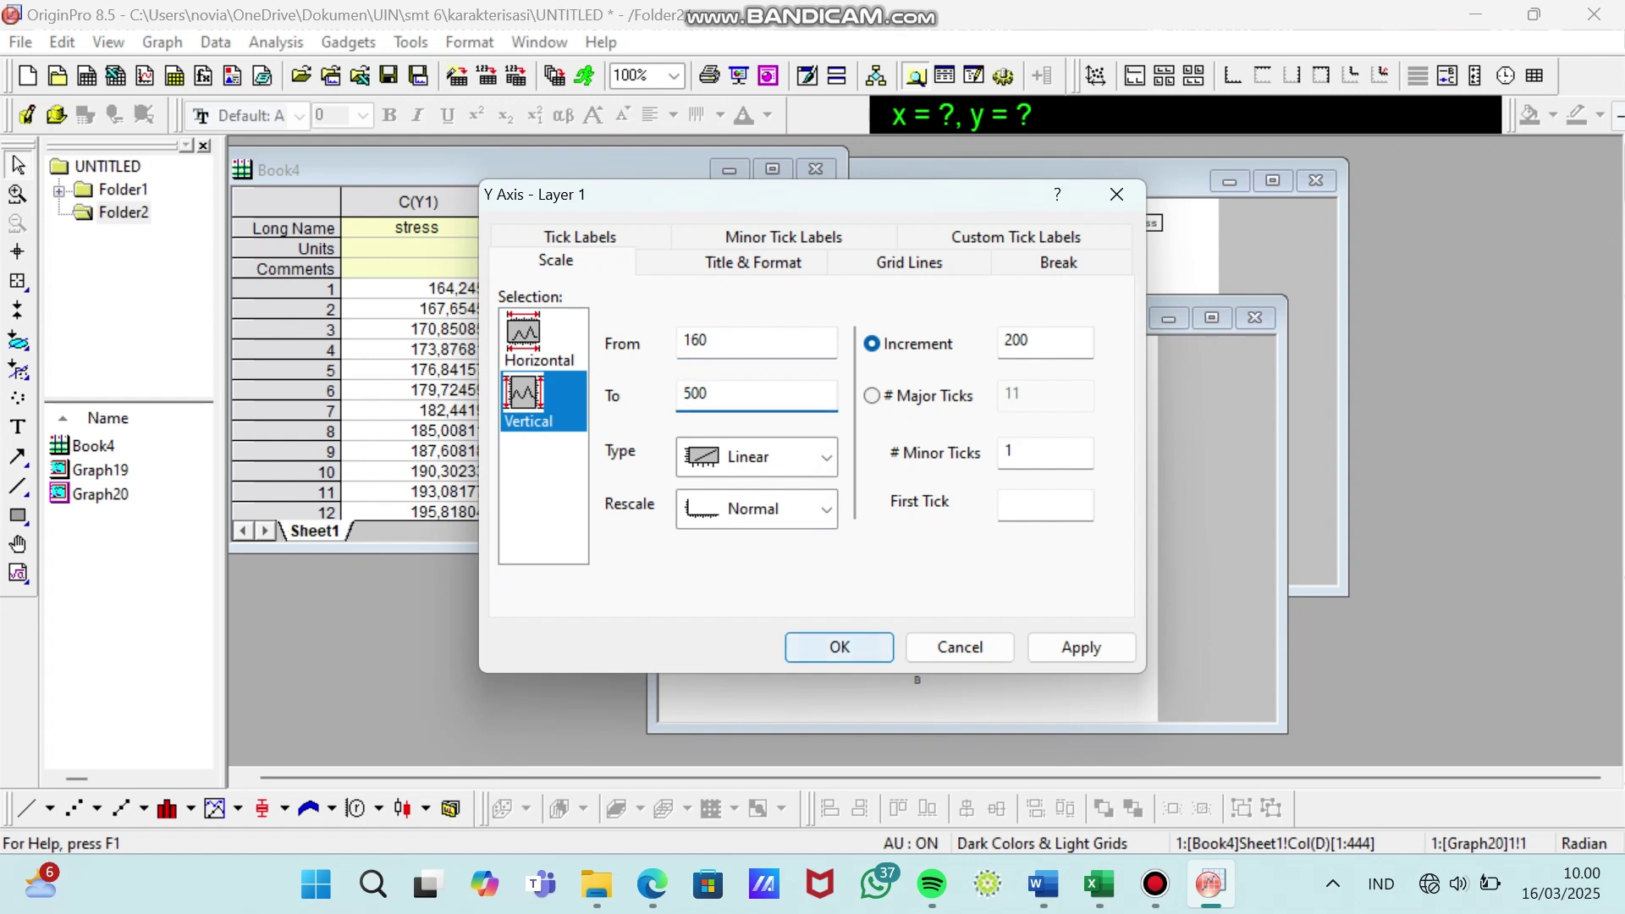
{"action": "left_click", "coordinate": [839, 647]}
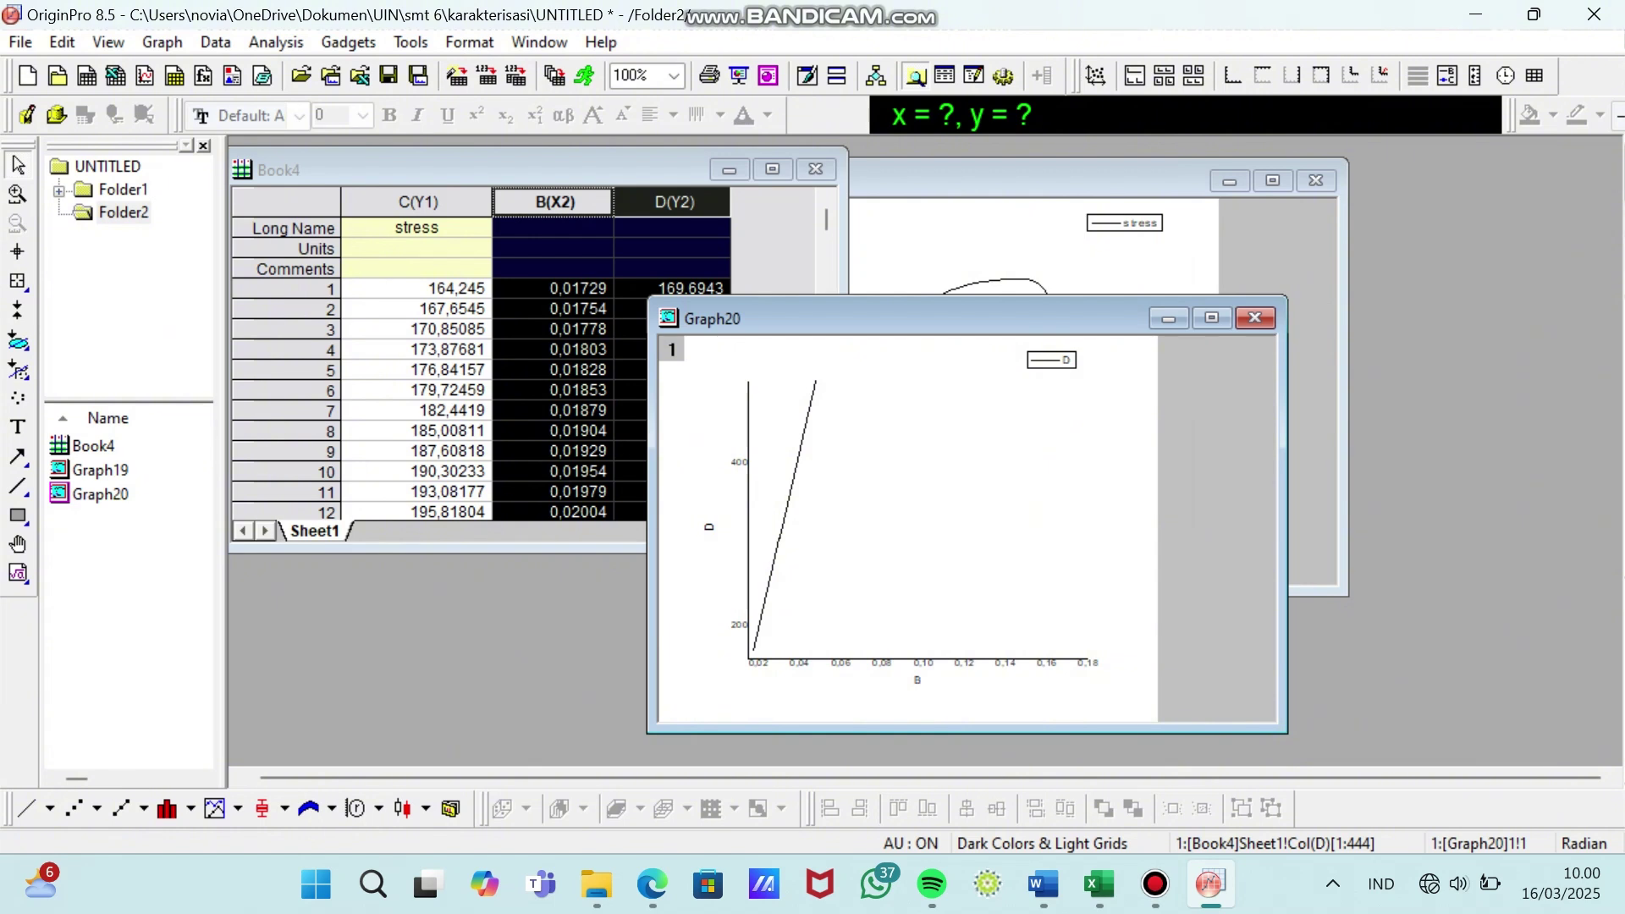
- Place Graph20 and Graph19 side by side and merge all open graphs in the active folder with Rearrange Layout turned off
{"action": "left_click_drag", "start_coordinate": [902, 318], "coordinate": [491, 189]}
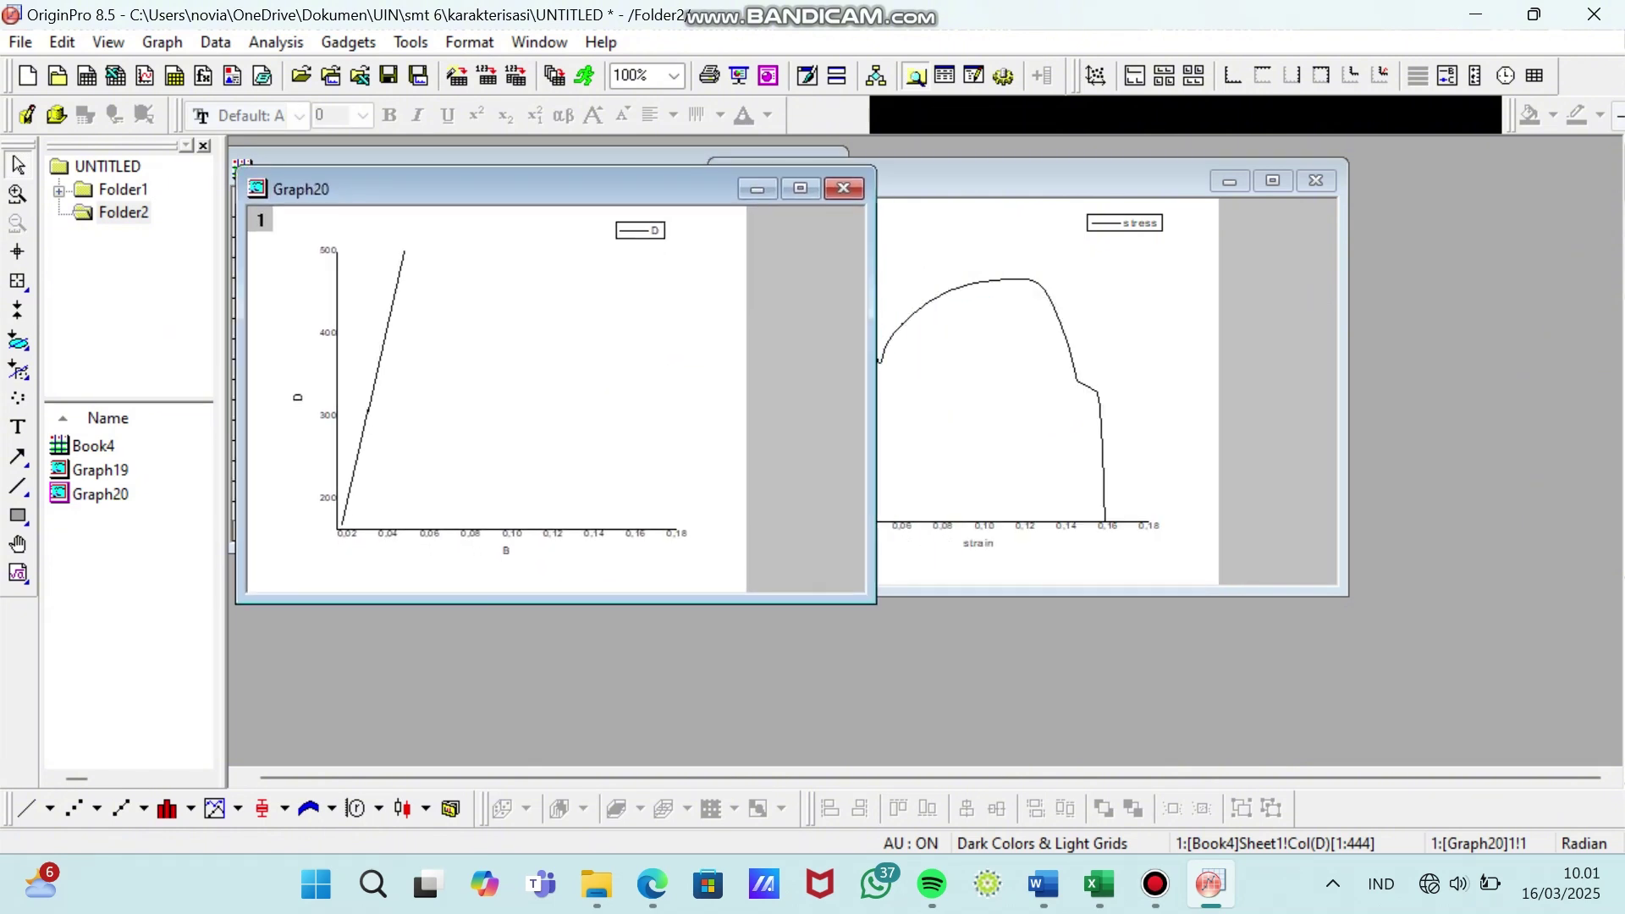
{"action": "left_click_drag", "start_coordinate": [1041, 179], "coordinate": [1207, 183]}
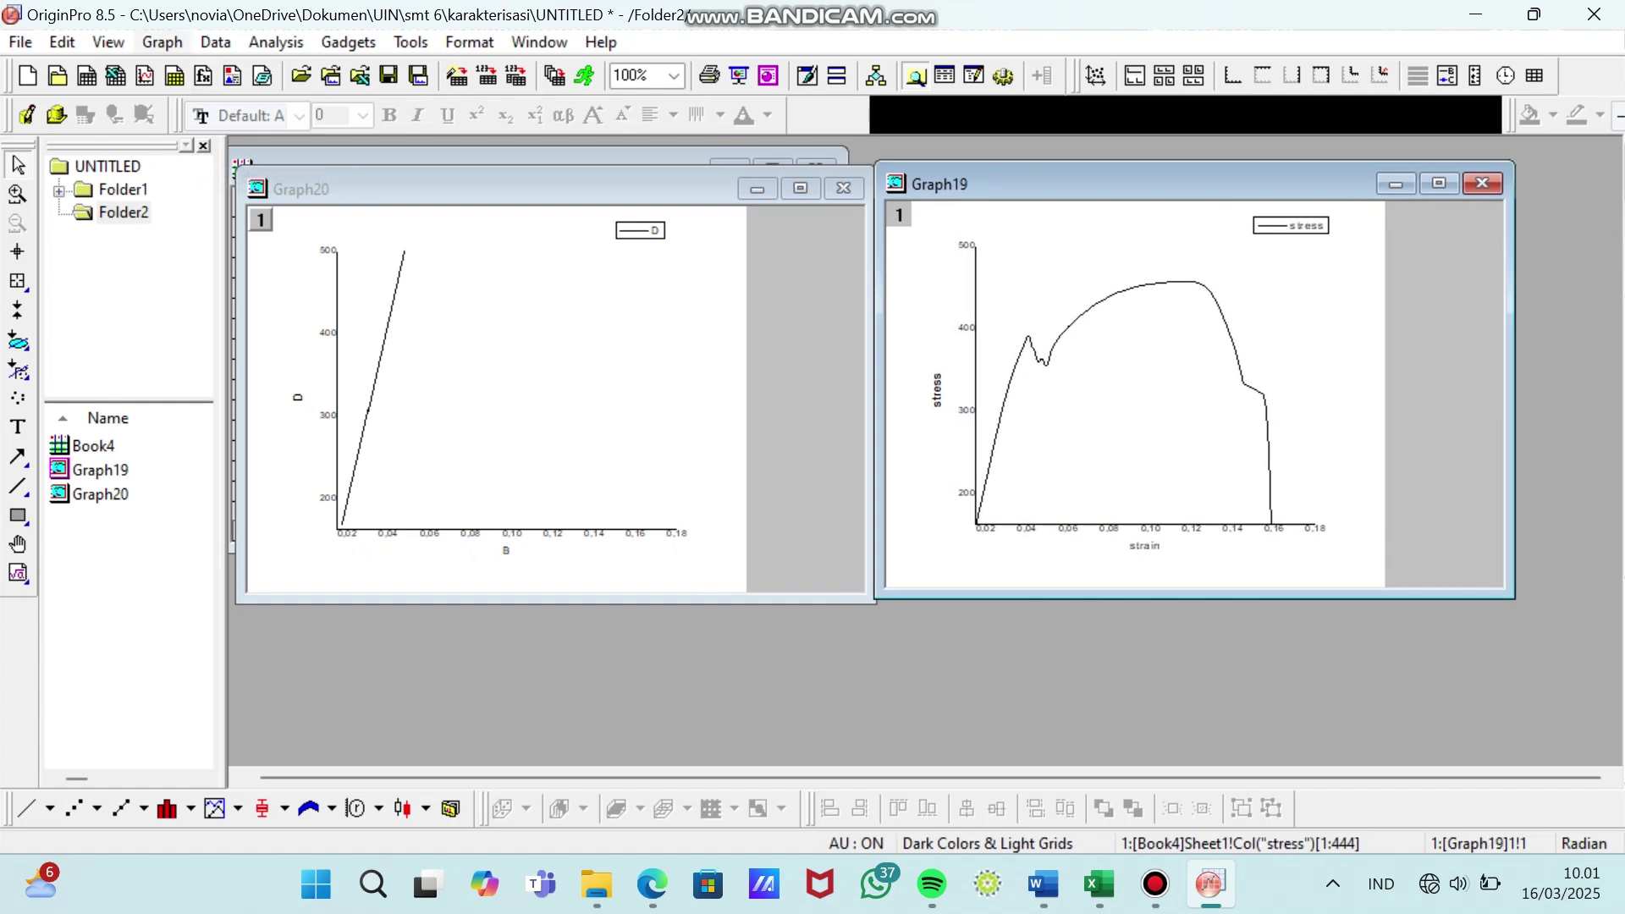
{"action": "left_click", "coordinate": [162, 42]}
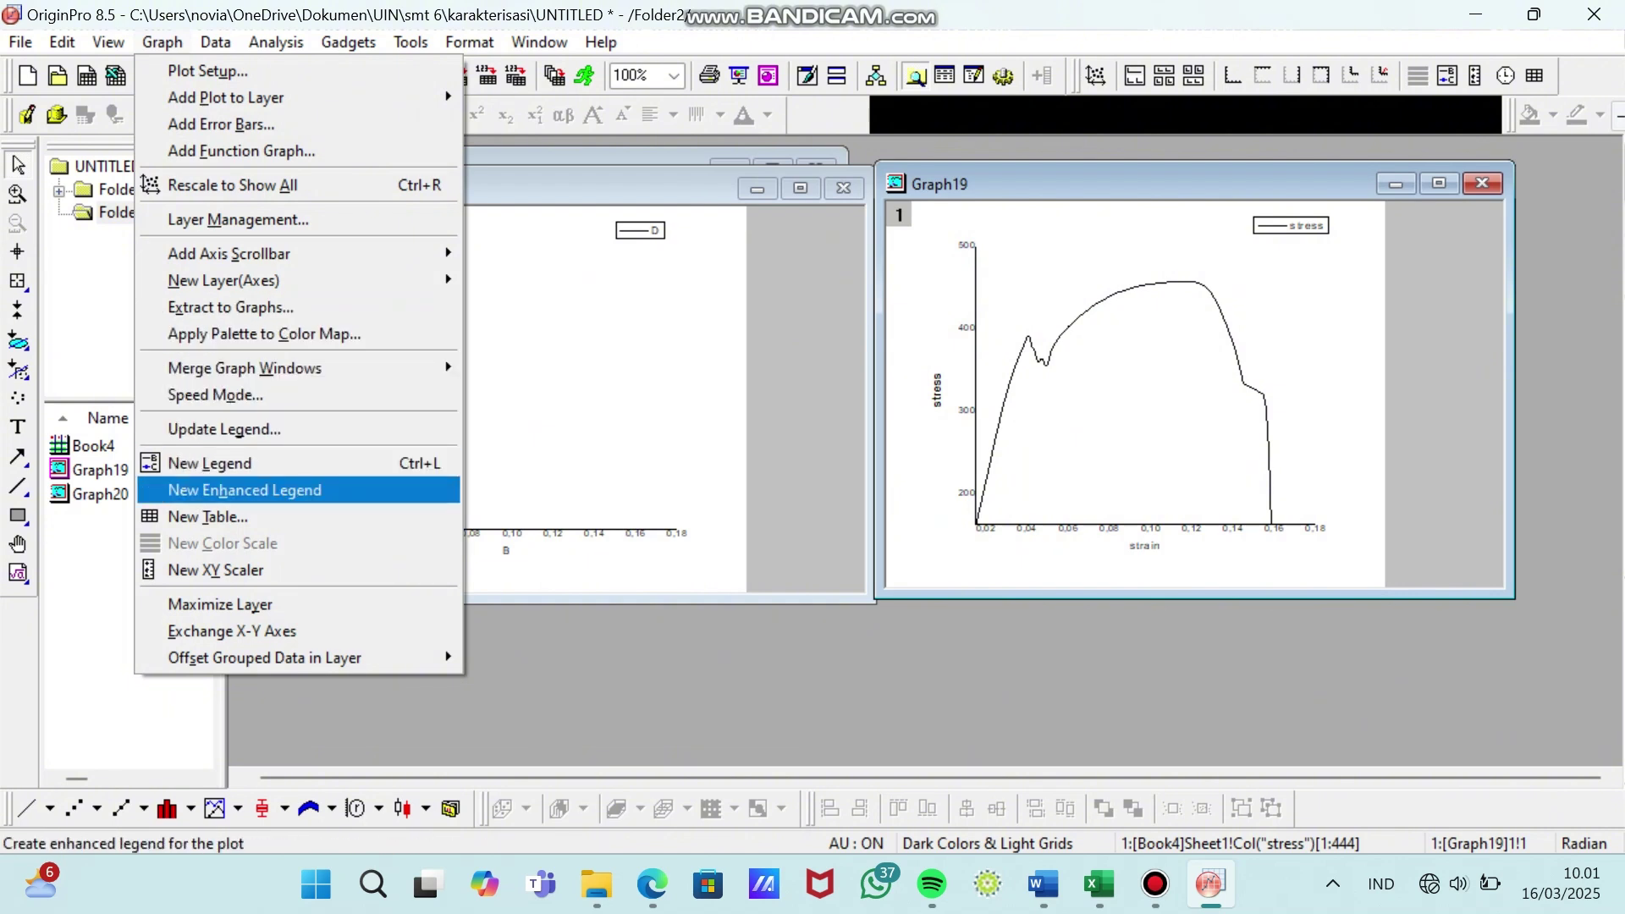
{"action": "mouse_move", "coordinate": [254, 367]}
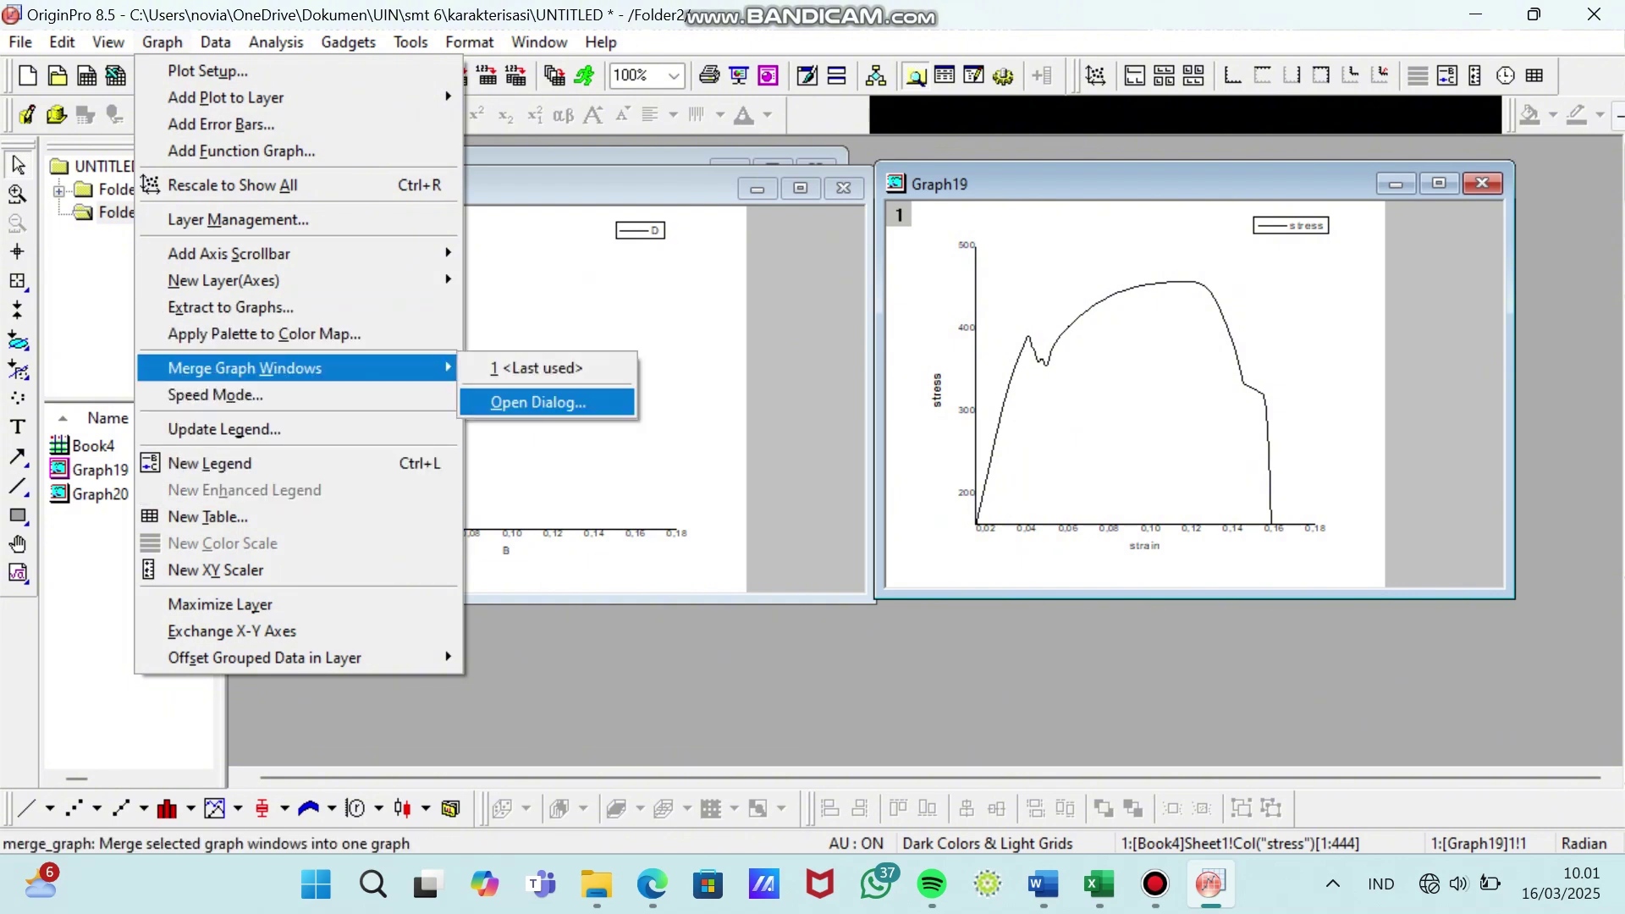
{"action": "left_click", "coordinate": [538, 402]}
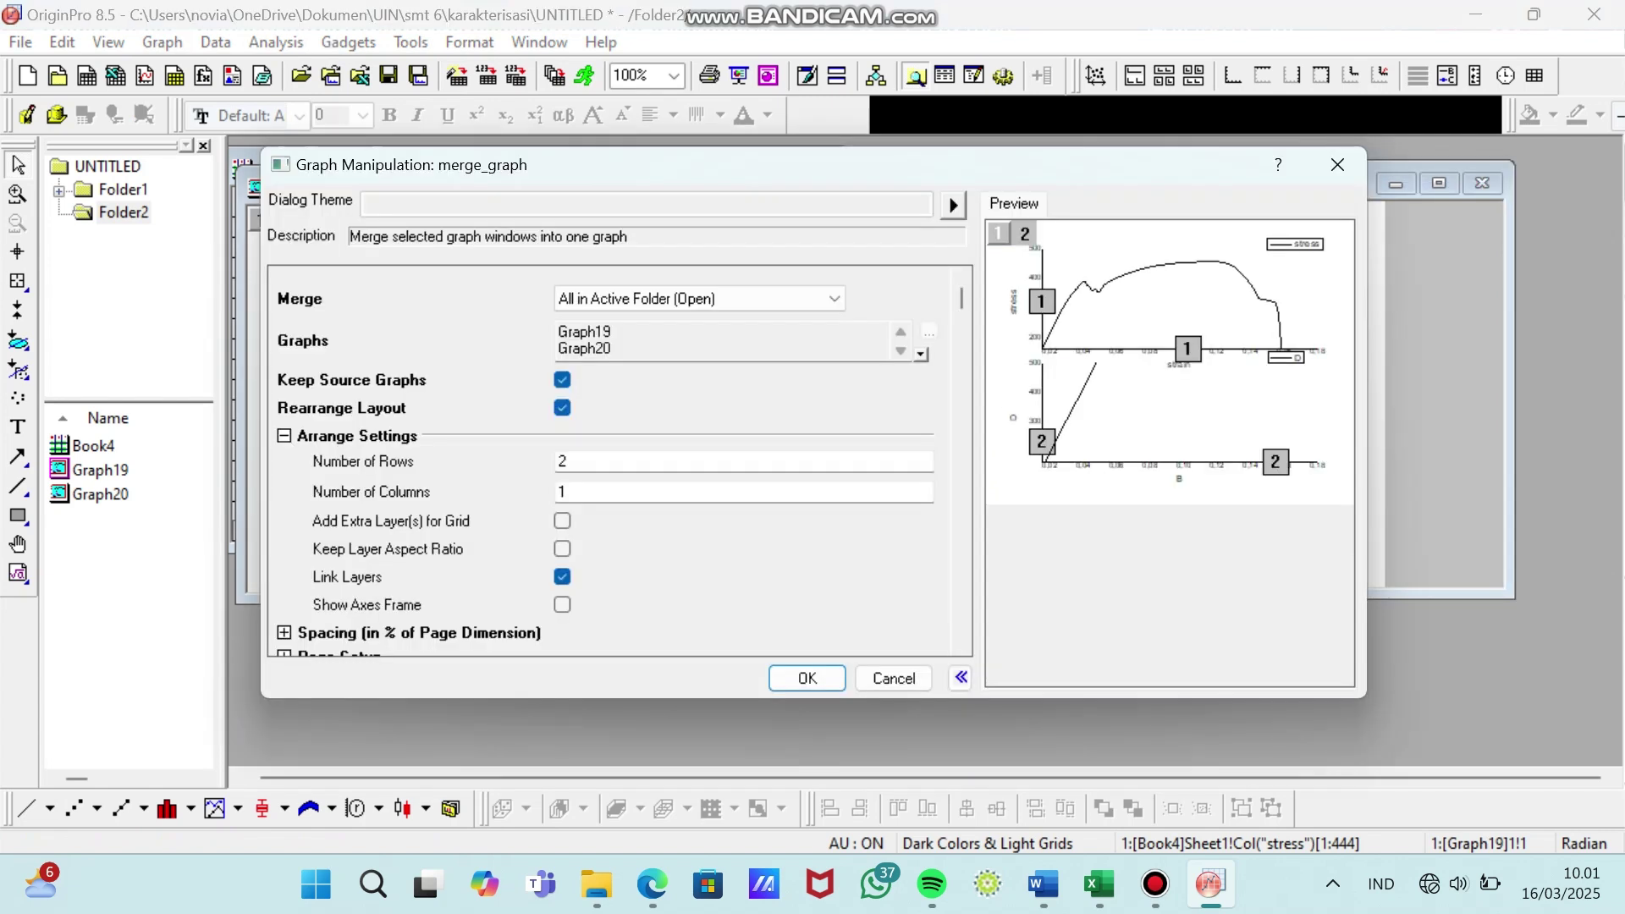
{"action": "left_click", "coordinate": [562, 408]}
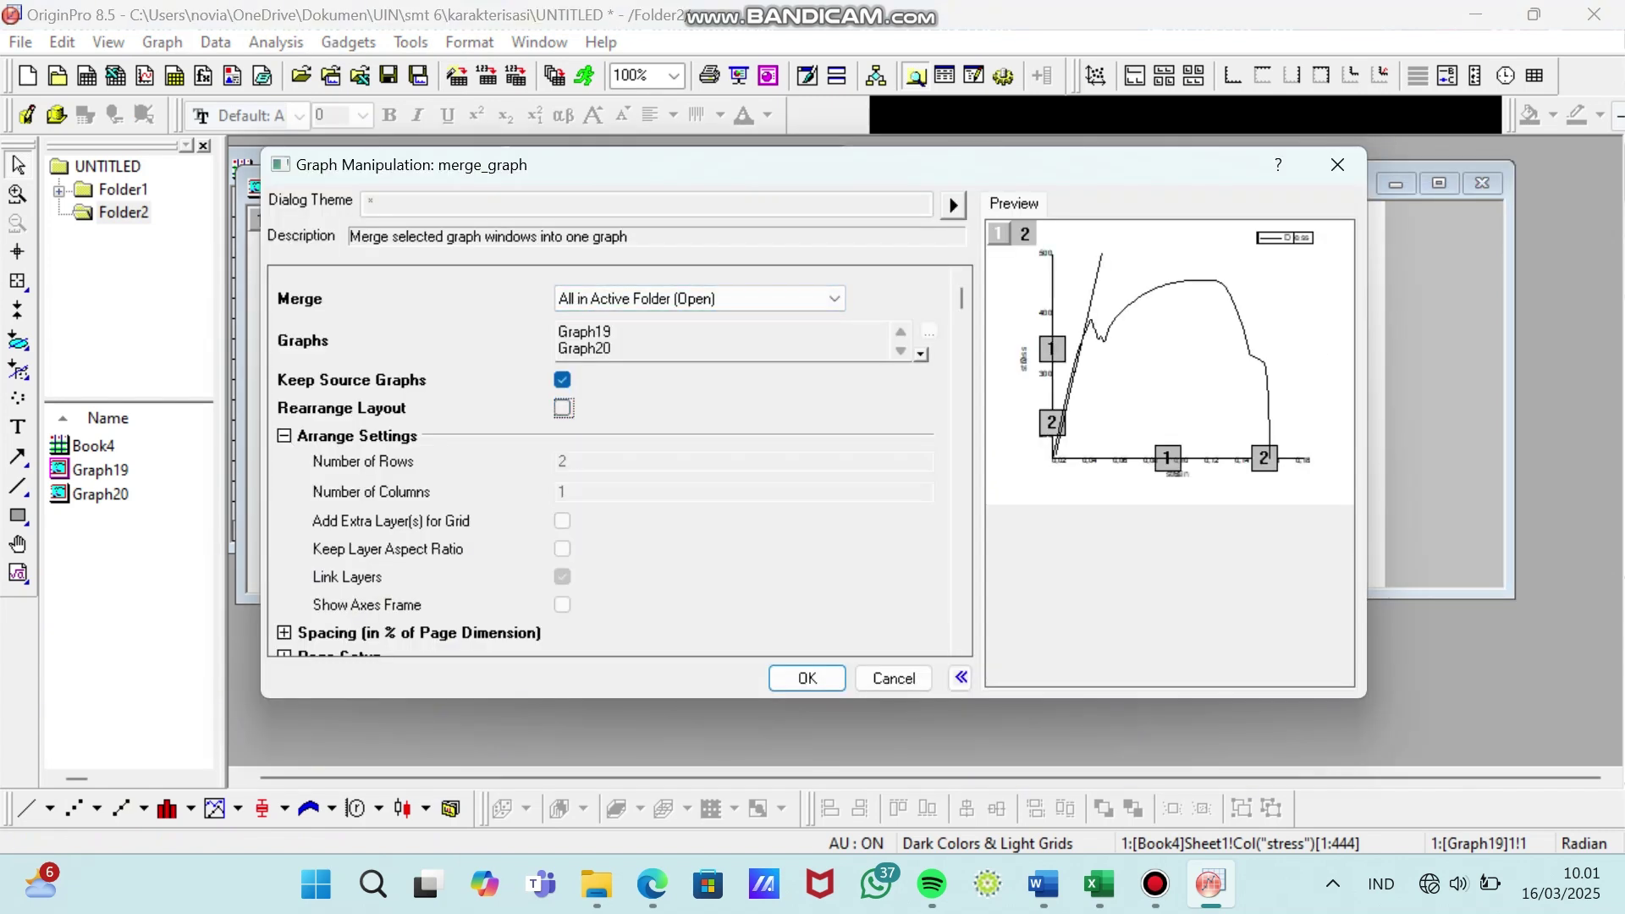
{"action": "left_click", "coordinate": [806, 678]}
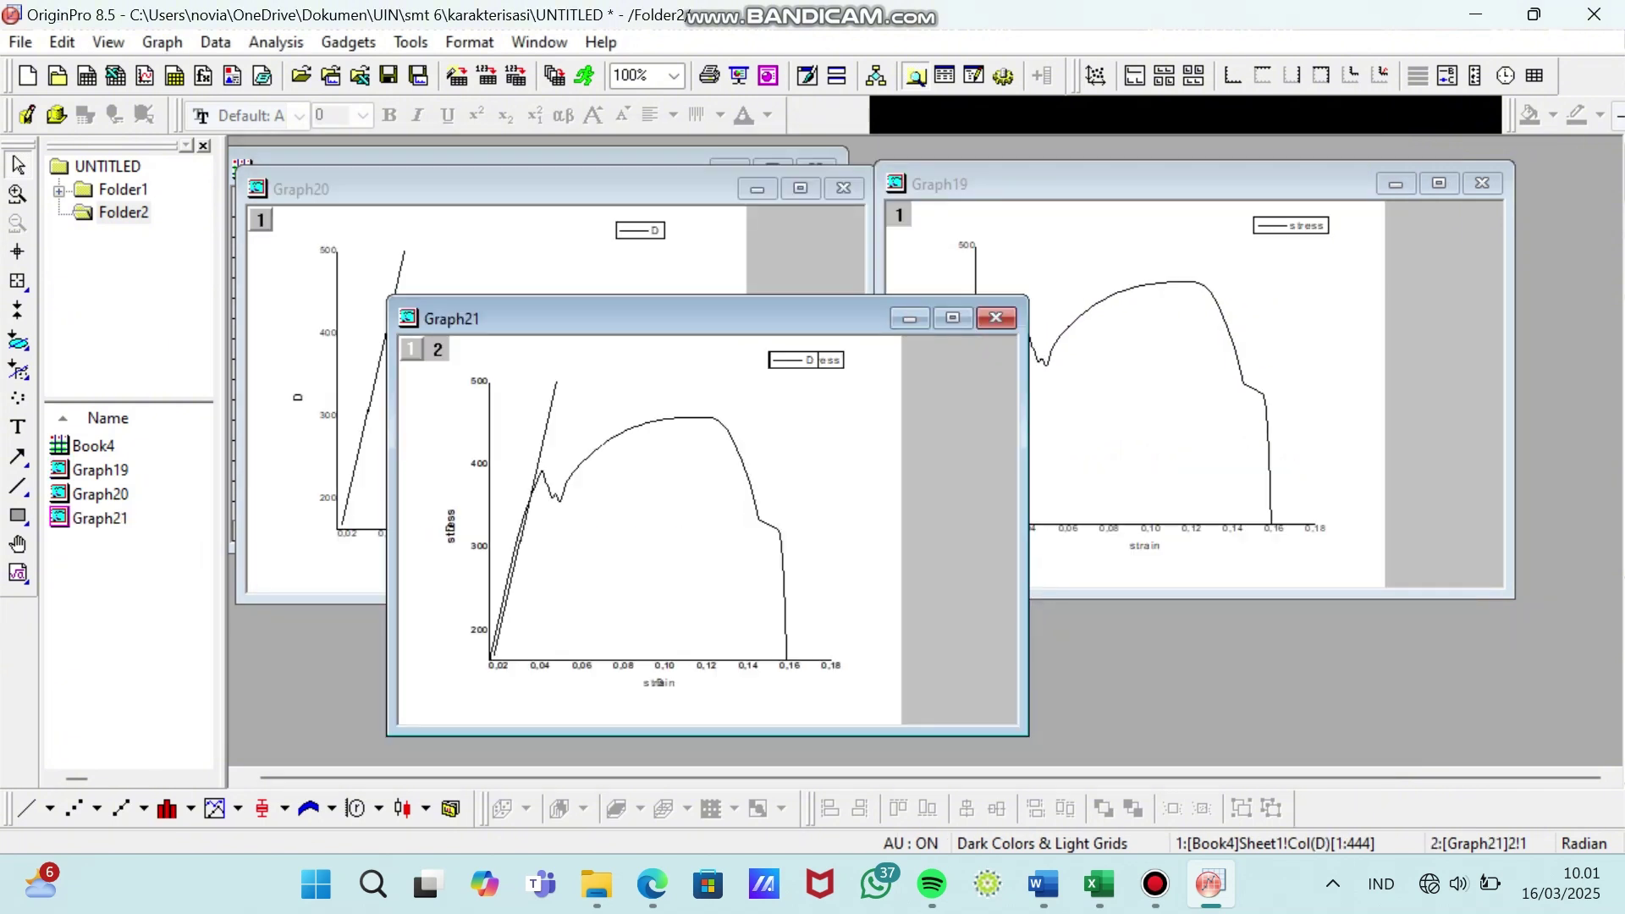
- Maximize the merged graph and examine up close where the offset line crosses the stress-strain curve
{"action": "left_click", "coordinate": [952, 318]}
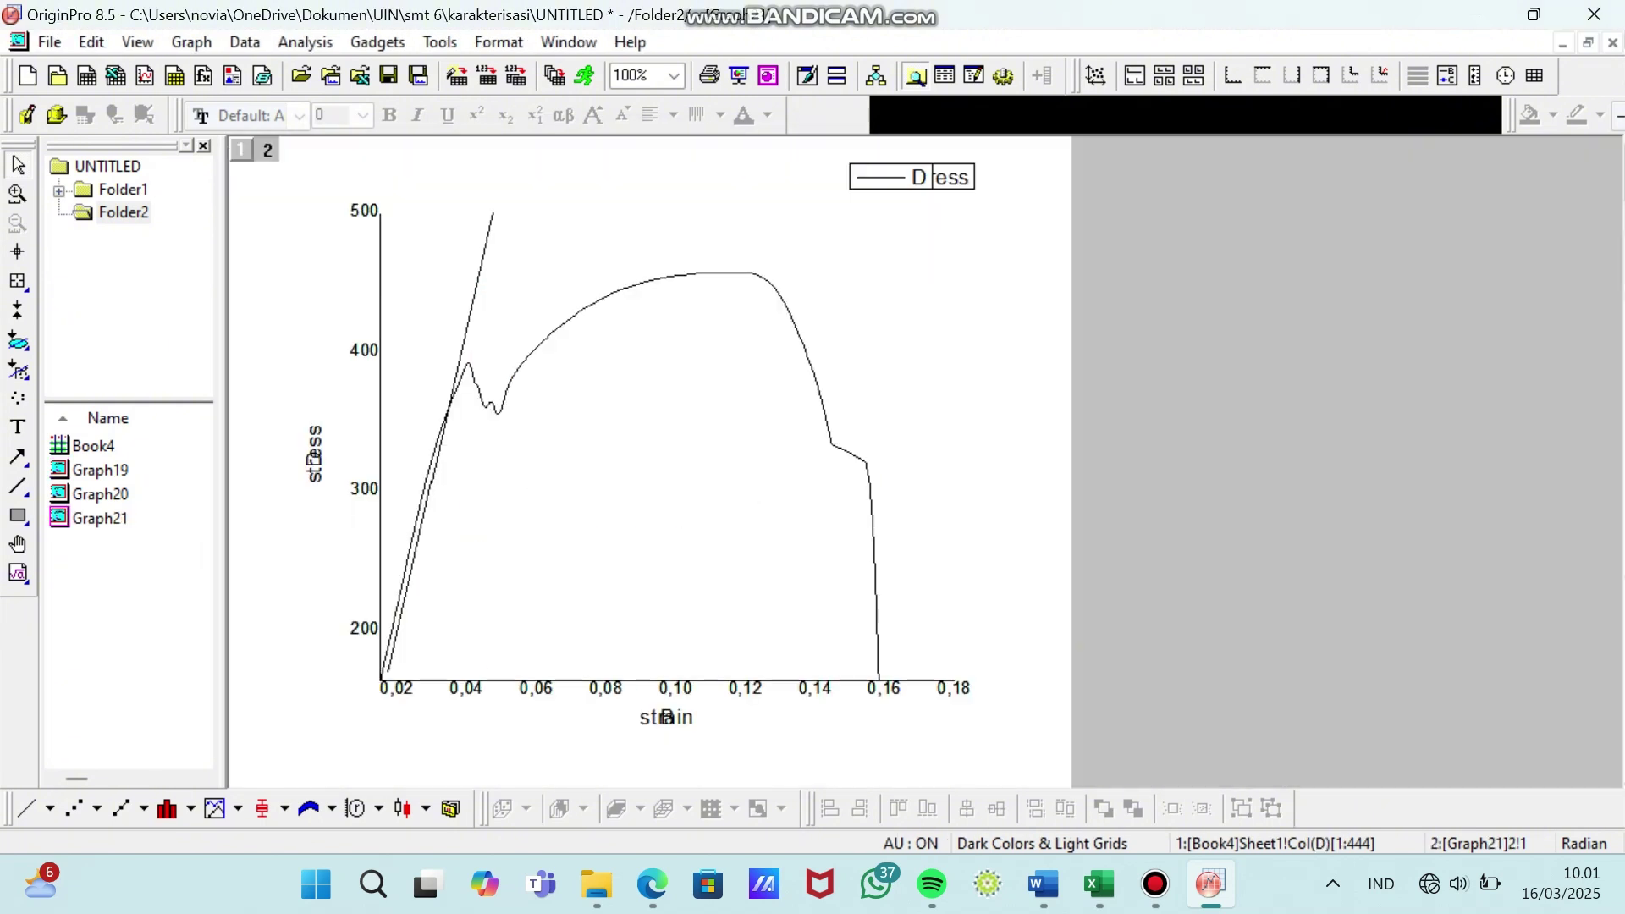
{"action": "scroll", "coordinate": [513, 411], "scroll_direction": "up", "scroll_amount": 2}
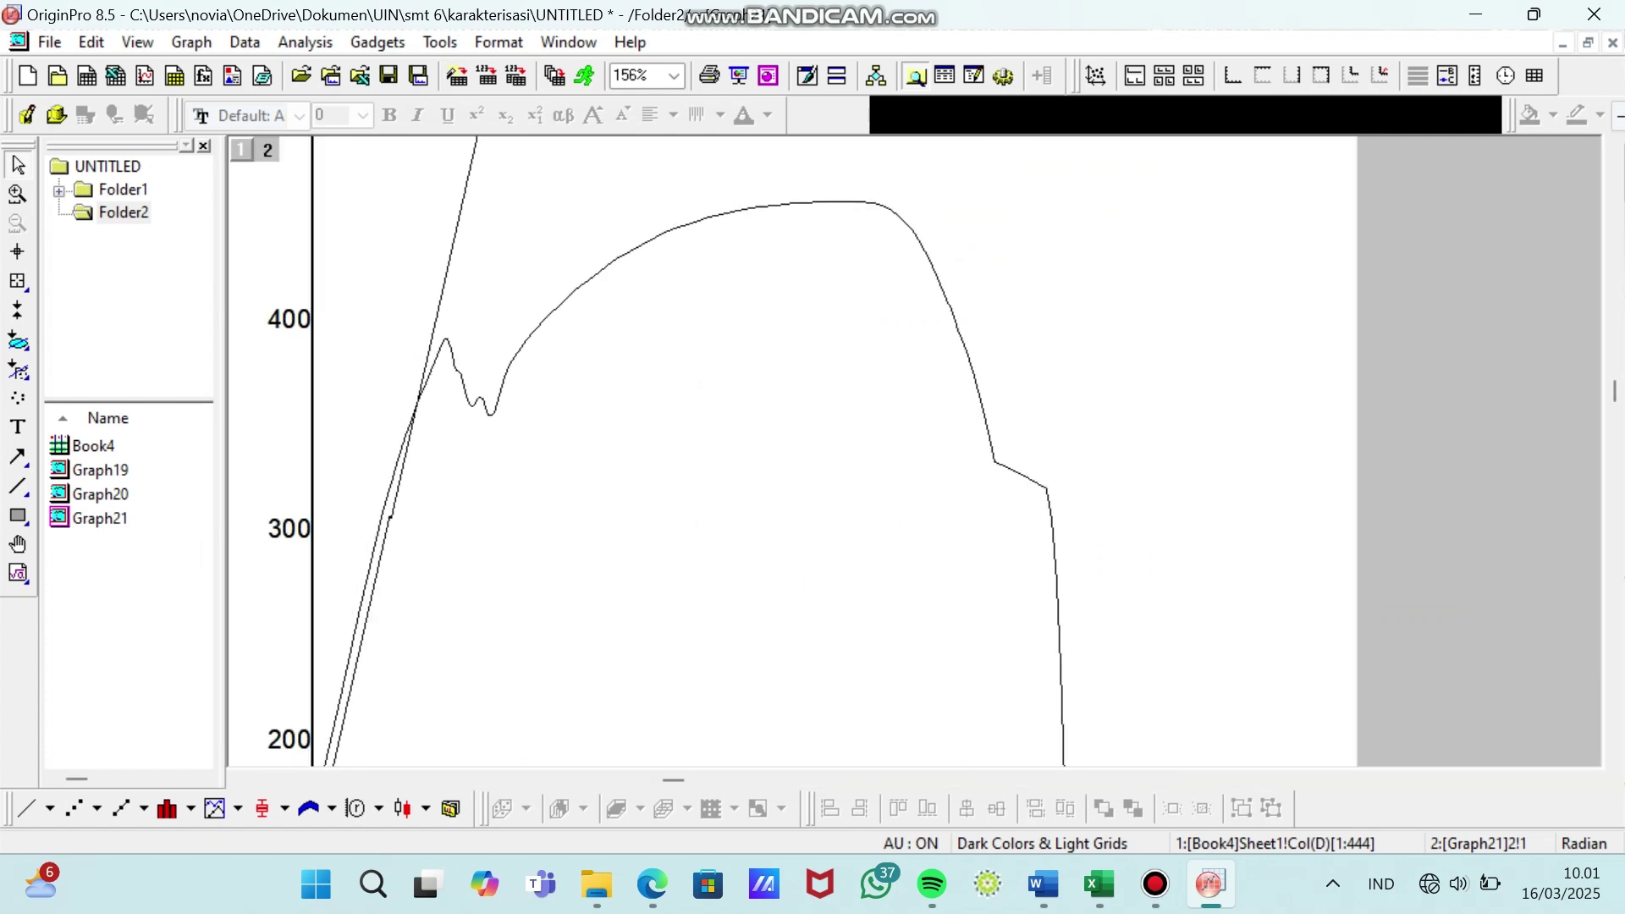
{"action": "left_click", "coordinate": [390, 516]}
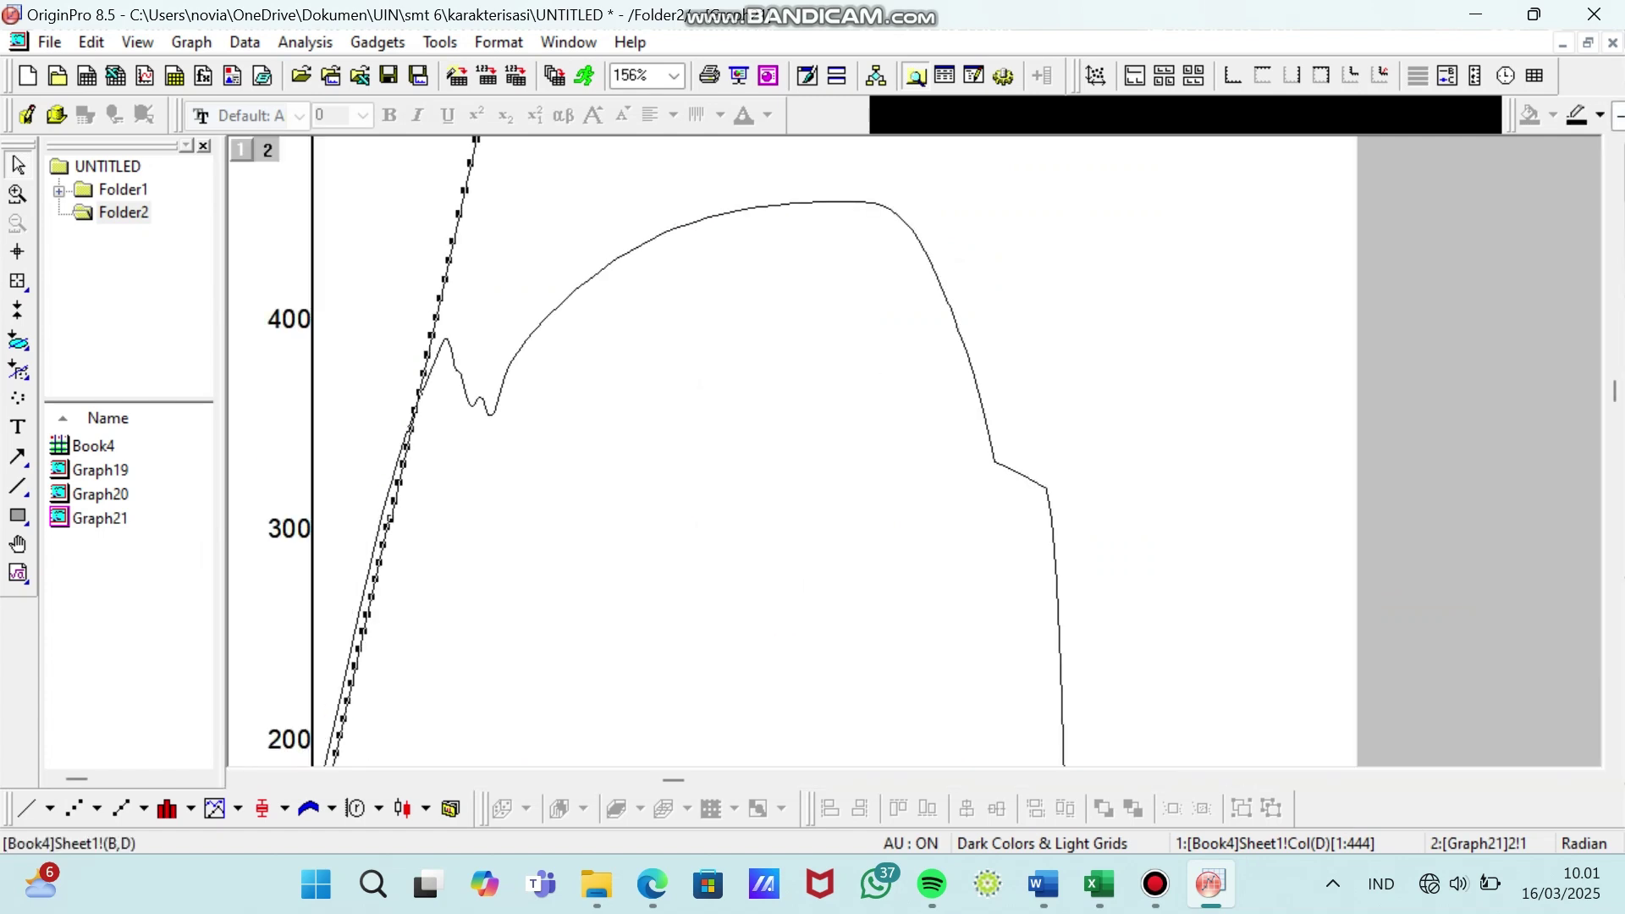
{"action": "key", "text": "Escape"}
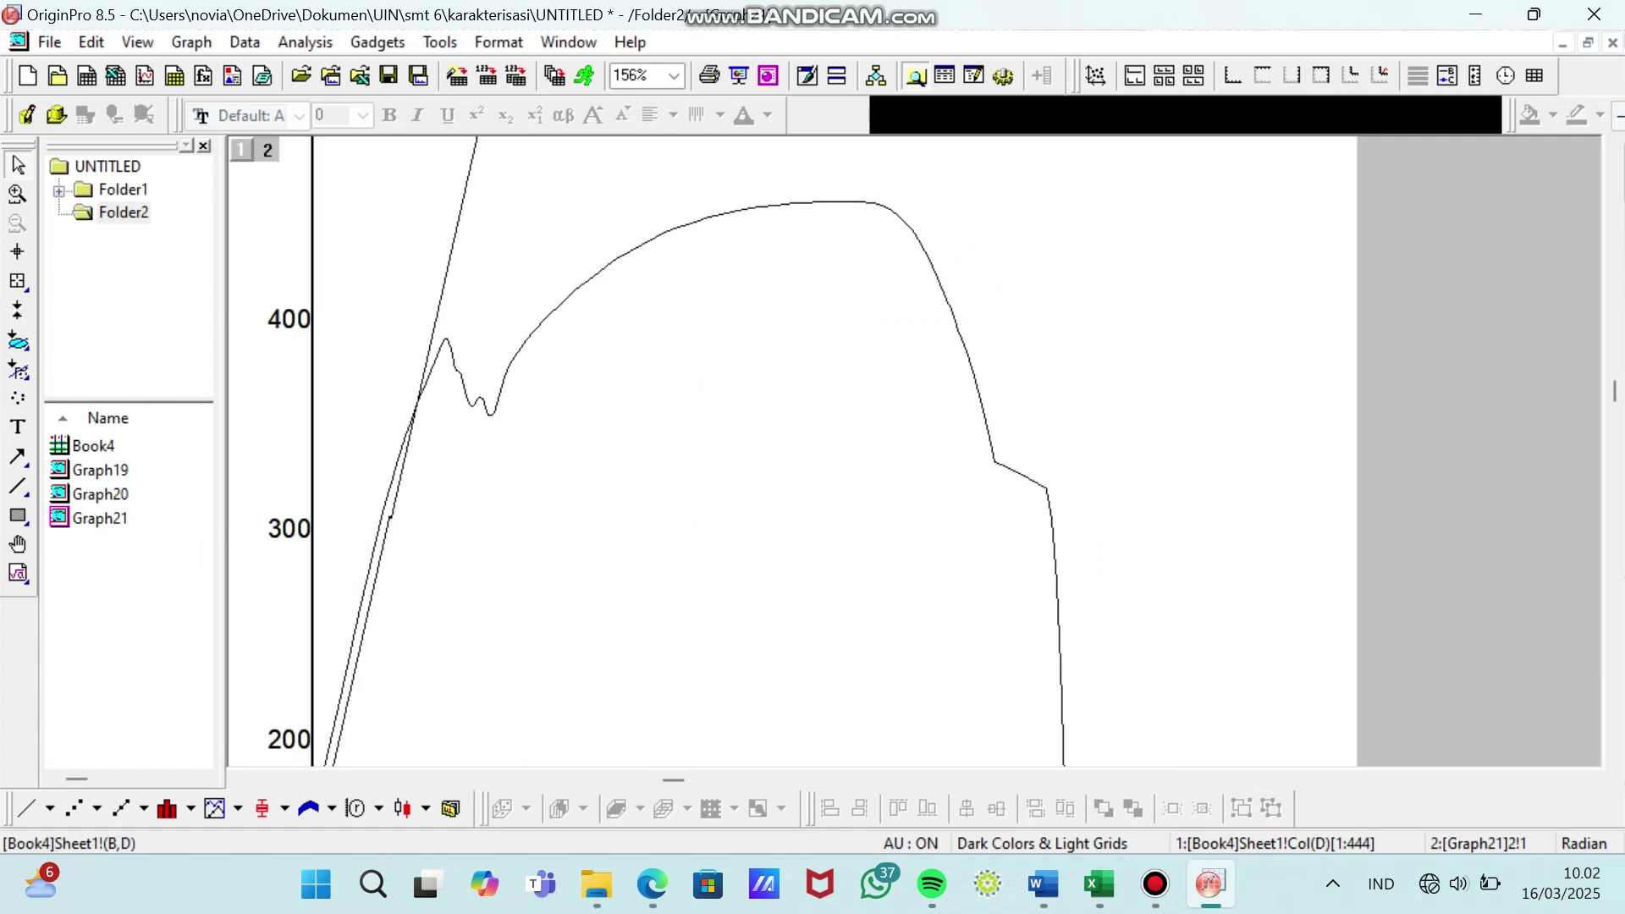